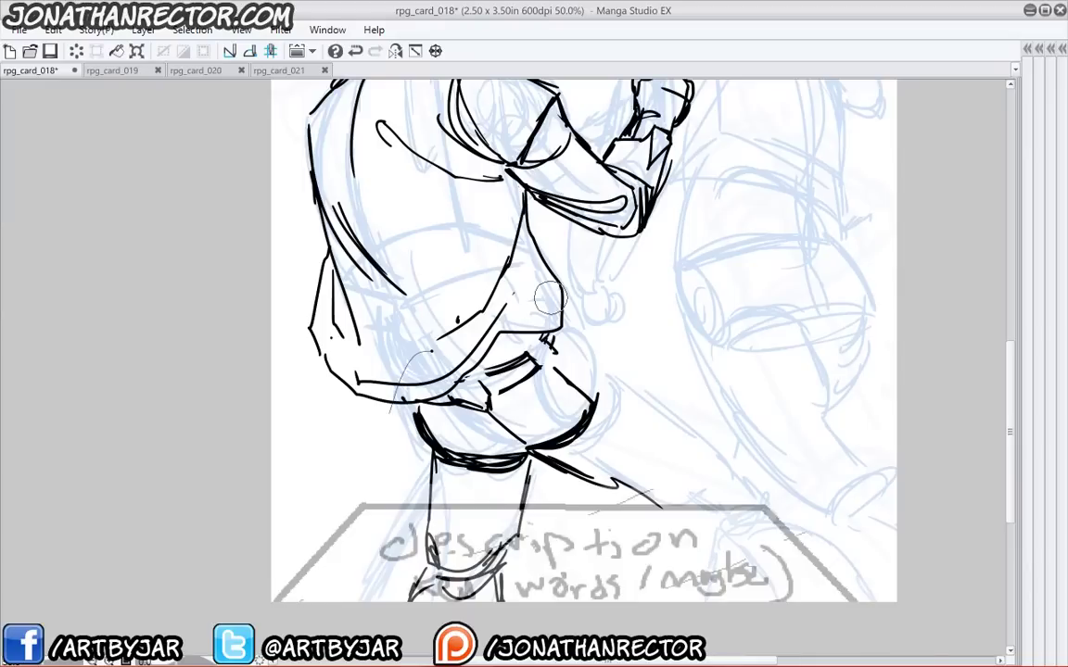
- Review the rough sketches in rpg_card_019 and rpg_card_020, including the line layers of rpg_card_020
mouse_move(424, 296)
left_mouse_down()
mouse_move(382, 494)
mouse_move(378, 457)
left_mouse_up()
scroll(323, 364, "down", 1)
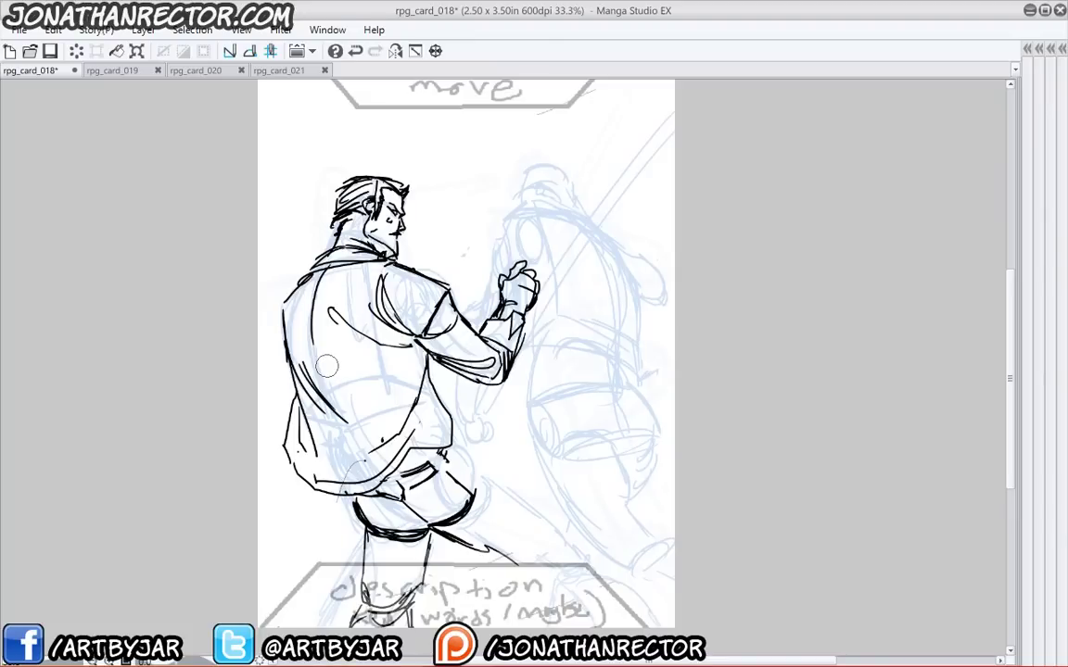
left_click_drag(405, 316, 411, 313)
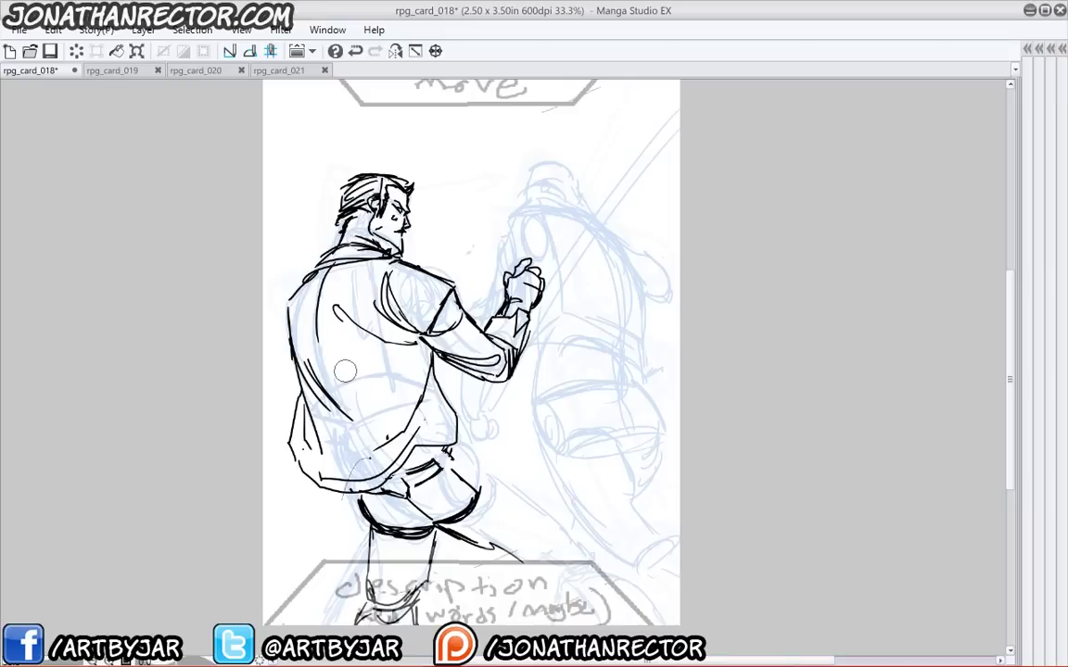
key("Tab")
key("p")
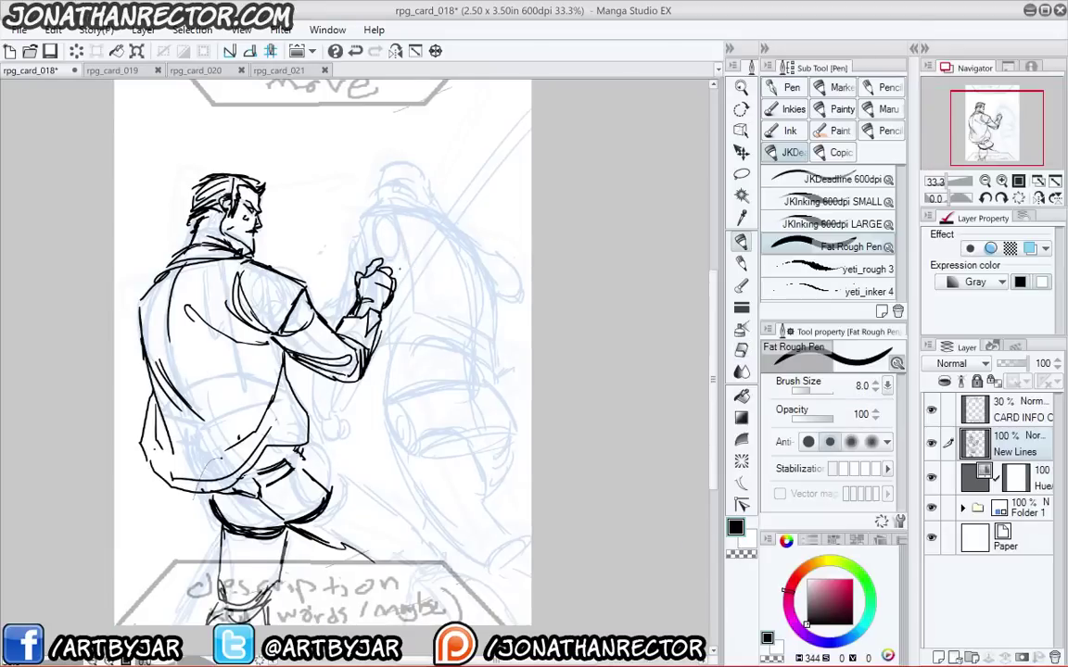
left_click_drag(336, 278, 458, 266)
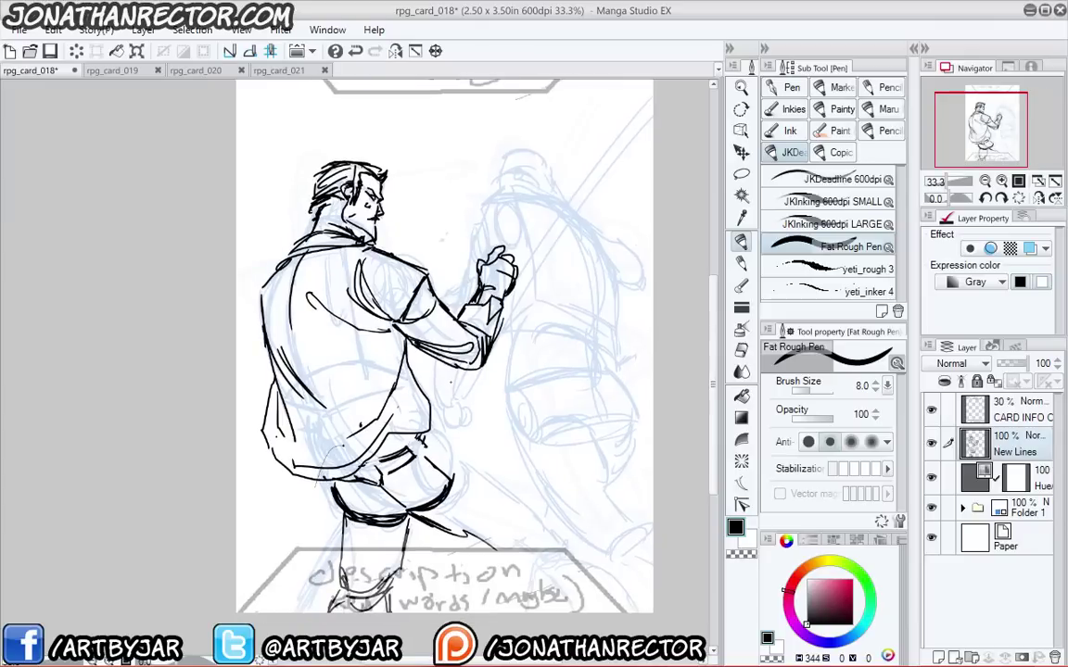
left_click(113, 69)
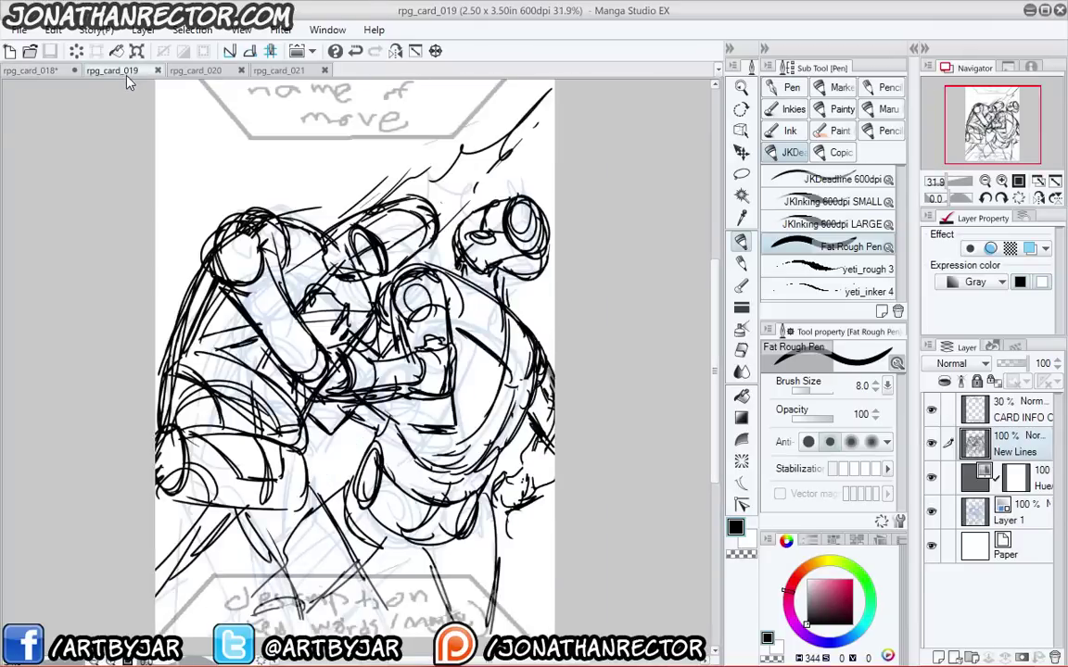
left_click(190, 70)
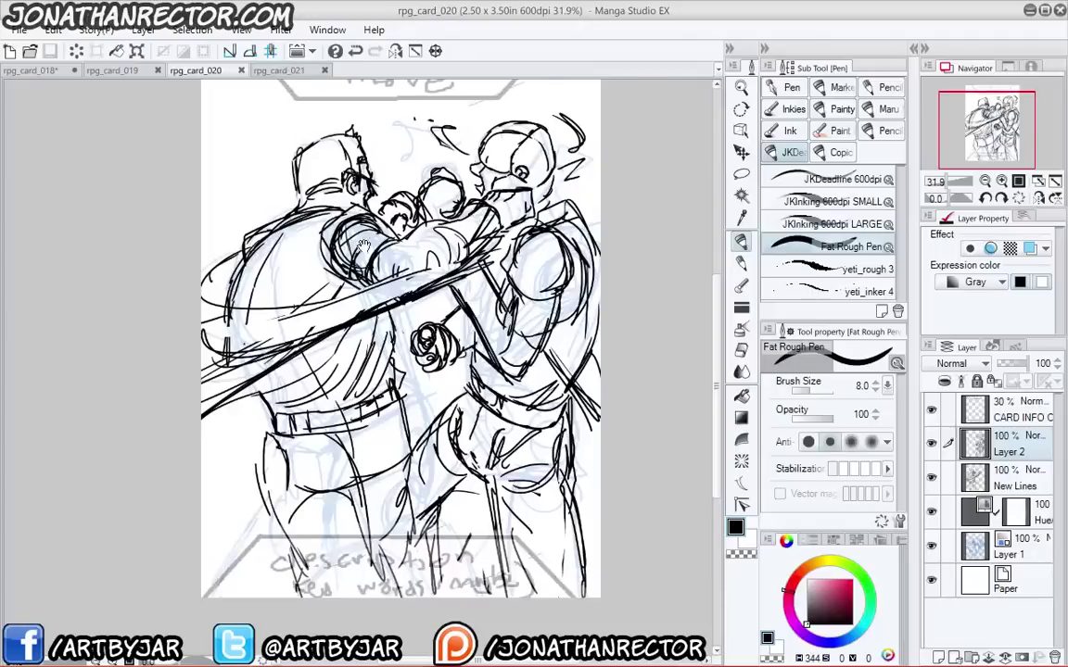
left_click_drag(327, 228, 380, 263)
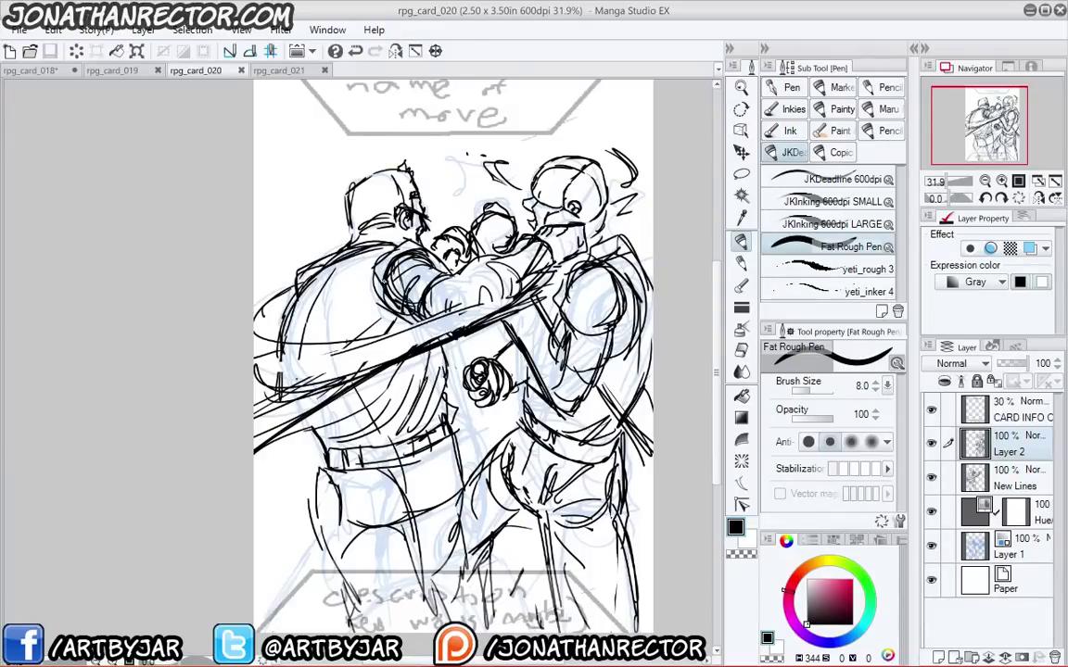
left_click_drag(931, 443, 932, 481)
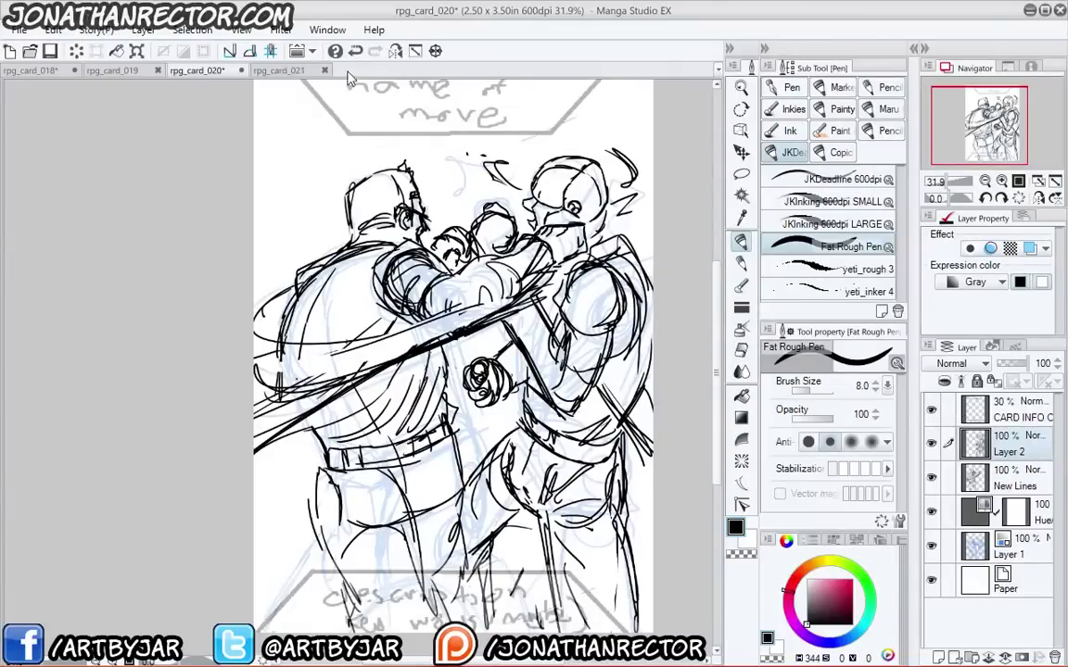
- Return to rpg_card_018 and draw the dark-haired fighter's hip curve and extended thigh down to the knee
left_click(39, 73)
left_click_drag(278, 317, 317, 326)
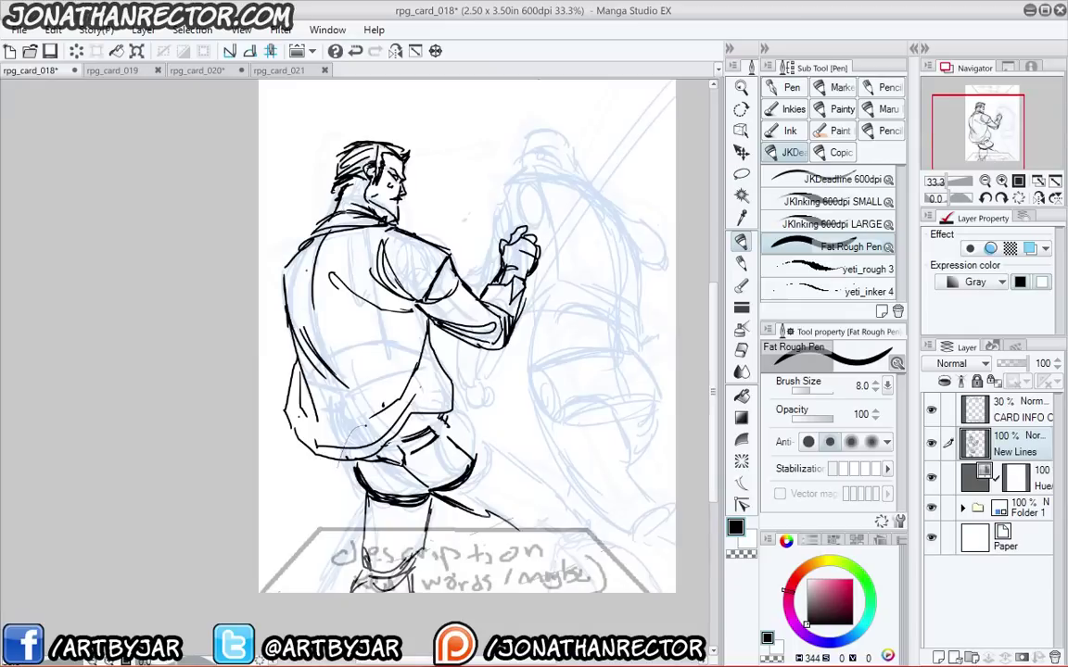
key("Tab")
left_click_drag(475, 356, 371, 357)
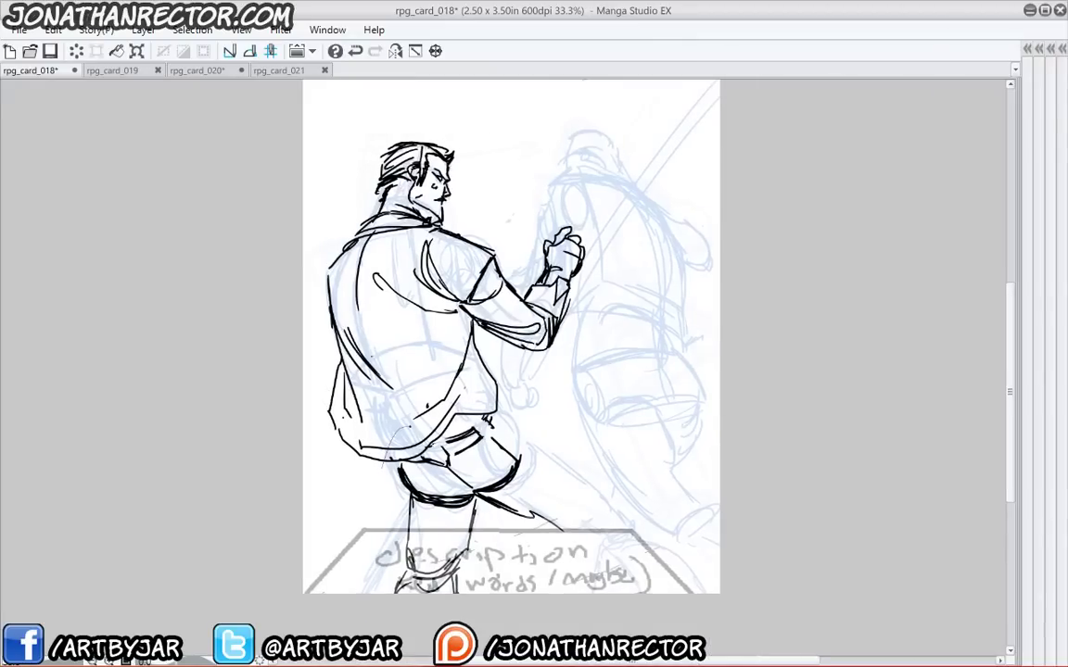
mouse_move(389, 461)
left_mouse_down()
mouse_move(405, 478)
mouse_move(397, 474)
left_mouse_up()
left_click_drag(526, 450, 502, 495)
left_click_drag(525, 469, 500, 496)
left_click_drag(501, 404, 536, 438)
left_click_drag(544, 446, 609, 505)
mouse_move(594, 488)
left_mouse_down()
mouse_move(619, 523)
mouse_move(582, 540)
left_mouse_up()
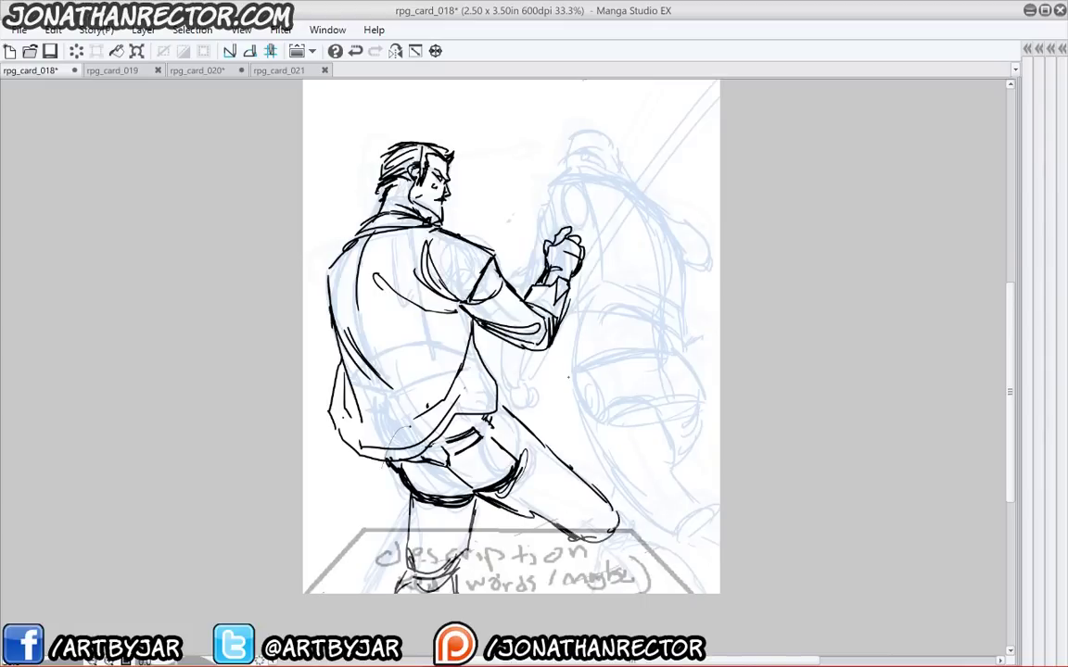
- Draw the lower part of the dark-haired fighter's extended leg and reinforce the thigh's upper outline
mouse_move(619, 515)
left_mouse_down()
mouse_move(615, 539)
mouse_move(626, 548)
mouse_move(585, 564)
mouse_move(588, 591)
left_mouse_up()
left_click_drag(592, 534, 633, 561)
mouse_move(631, 545)
left_mouse_down()
mouse_move(645, 592)
mouse_move(660, 592)
left_mouse_up()
left_click_drag(613, 508, 660, 591)
mouse_move(537, 442)
left_mouse_down()
mouse_move(616, 511)
mouse_move(639, 548)
left_mouse_up()
- Add trouser folds to the fighter's extended thigh, both knees and the standing leg
left_click_drag(467, 457, 525, 496)
mouse_move(497, 432)
left_mouse_down()
mouse_move(484, 454)
mouse_move(548, 487)
left_mouse_up()
left_click_drag(600, 544, 612, 535)
left_click_drag(593, 539, 581, 554)
left_click_drag(585, 563, 627, 550)
left_click_drag(466, 523, 453, 555)
mouse_move(412, 558)
left_mouse_down()
mouse_move(456, 544)
mouse_move(449, 560)
left_mouse_up()
mouse_move(410, 490)
left_mouse_down()
mouse_move(422, 547)
mouse_move(416, 511)
left_mouse_up()
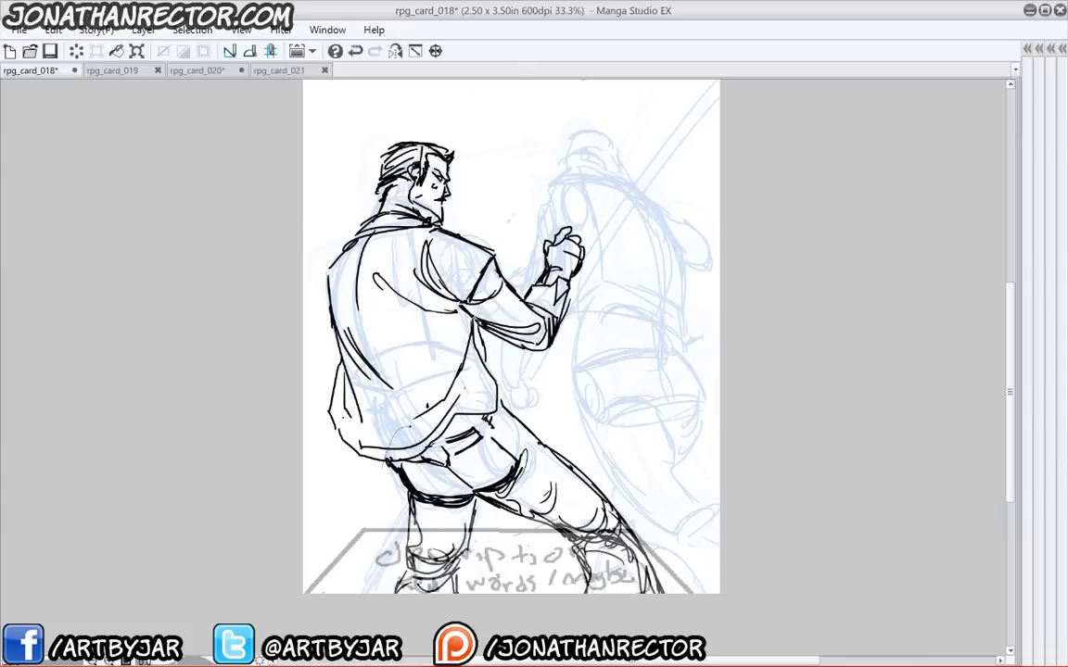
- Add short crease marks to the back of the dark-haired fighter's jacket
left_click_drag(370, 383, 374, 393)
left_click_drag(463, 340, 451, 365)
left_click_drag(436, 374, 434, 381)
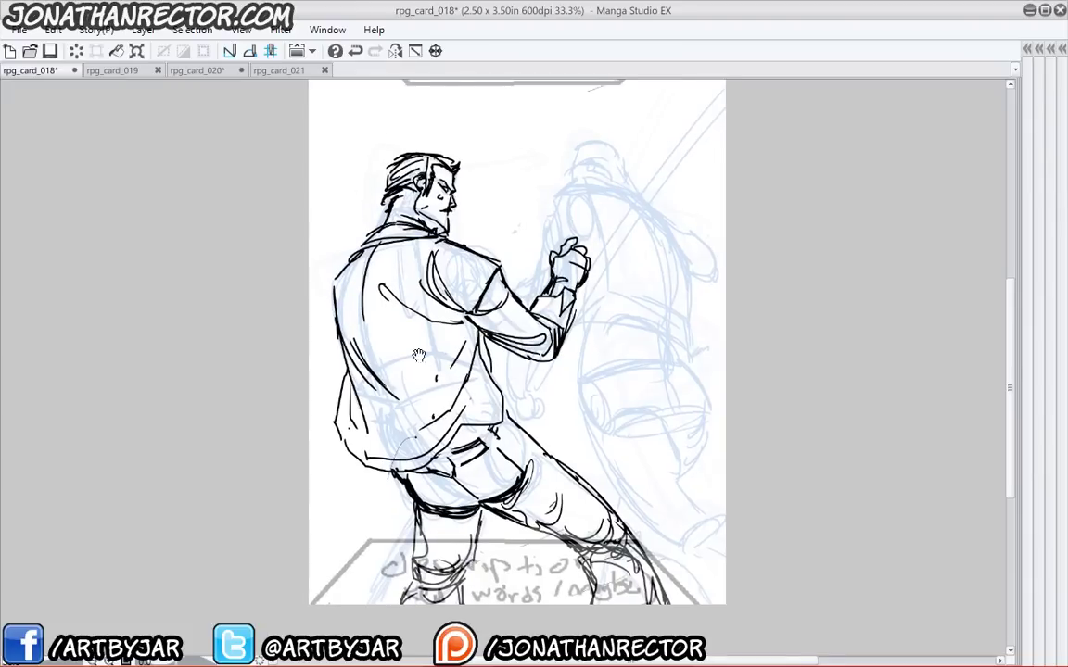
left_click_drag(383, 353, 354, 405)
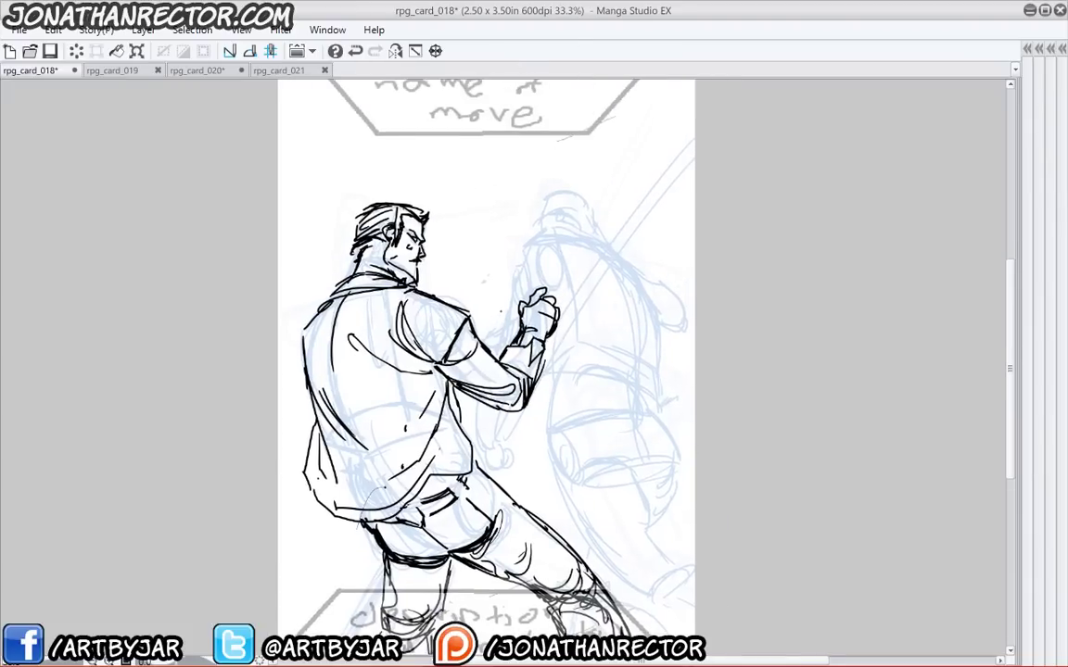
- Draw the second forearm with its sleeve folds and wrist below the dark-haired fighter's bent elbow
left_click_drag(501, 311, 498, 323)
left_click_drag(512, 426, 506, 437)
mouse_move(511, 431)
left_mouse_down()
mouse_move(507, 440)
mouse_move(522, 420)
left_mouse_up()
left_click_drag(538, 391, 510, 429)
mouse_move(494, 422)
left_mouse_down()
mouse_move(506, 438)
mouse_move(487, 428)
left_mouse_up()
left_click_drag(491, 427, 477, 415)
left_click_drag(454, 398, 488, 421)
mouse_move(482, 404)
left_mouse_down()
mouse_move(473, 414)
mouse_move(518, 436)
left_mouse_up()
left_click_drag(515, 438, 535, 424)
left_click_drag(532, 421, 522, 433)
left_click_drag(531, 416, 524, 425)
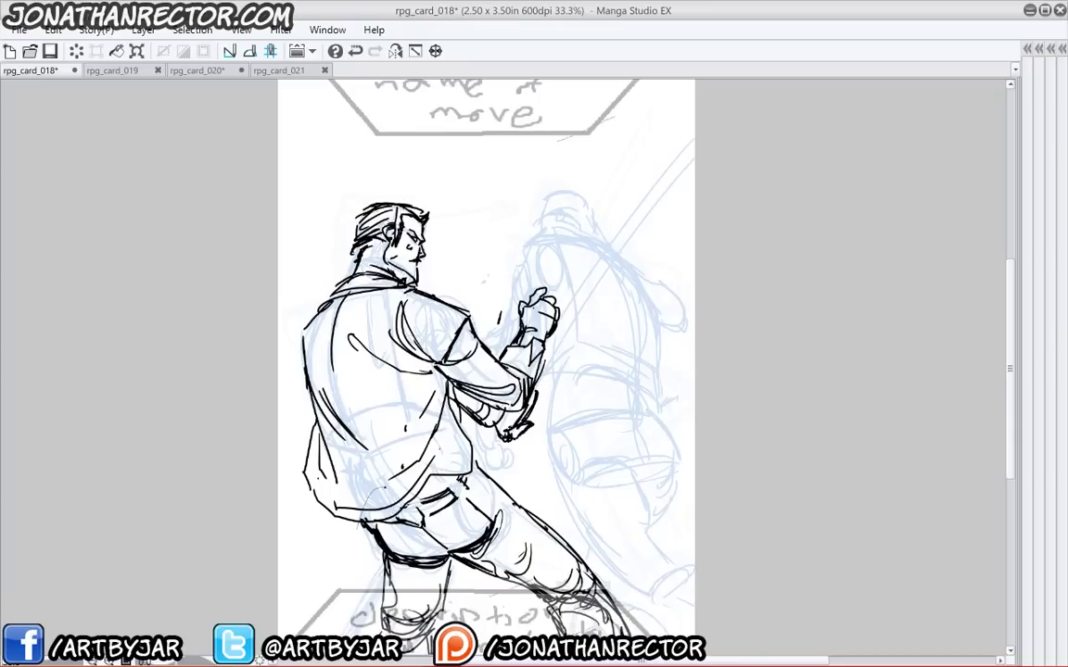
- Block in the opponent's round near shoulder and the curve of the upper back over the blue sketch
left_click_drag(533, 302, 527, 313)
mouse_move(492, 289)
left_mouse_down()
mouse_move(482, 302)
mouse_move(533, 260)
mouse_move(584, 258)
mouse_move(637, 297)
left_mouse_up()
mouse_move(517, 269)
left_mouse_down()
mouse_move(503, 318)
mouse_move(548, 269)
mouse_move(547, 300)
left_mouse_up()
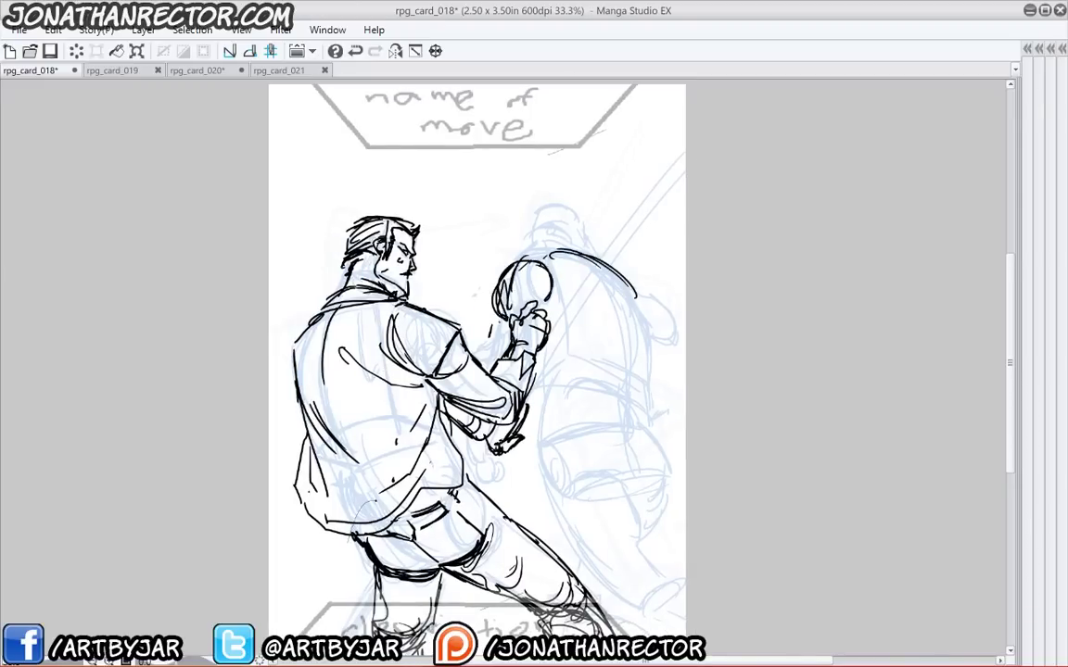
left_click_drag(448, 287, 445, 337)
- Draw the clenched fist at the end of the lower forearm between the two figures
left_click_drag(493, 380, 504, 390)
mouse_move(467, 434)
left_mouse_down()
mouse_move(494, 459)
mouse_move(487, 482)
left_mouse_up()
left_click_drag(500, 459, 507, 482)
mouse_move(507, 482)
left_mouse_down()
mouse_move(490, 484)
mouse_move(513, 456)
left_mouse_up()
mouse_move(513, 456)
left_mouse_down()
mouse_move(508, 490)
mouse_move(491, 486)
left_mouse_up()
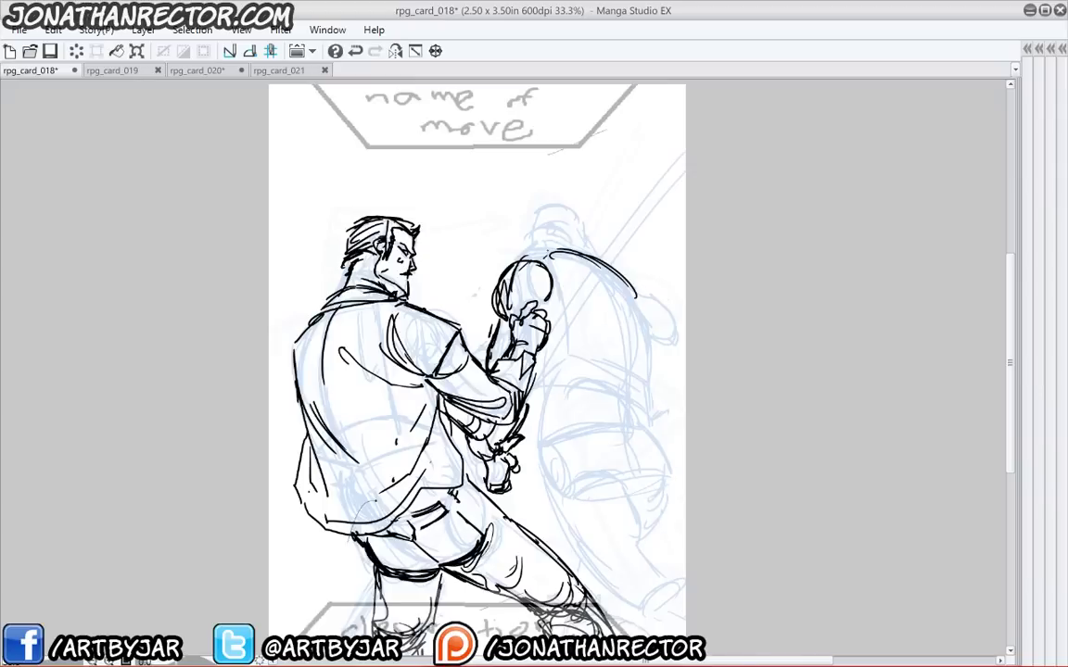
- Draw long motion lines sweeping down from the card's upper area towards the opponent's near shoulder
left_click_drag(677, 111, 556, 251)
left_click_drag(659, 137, 526, 283)
left_click_drag(678, 158, 534, 303)
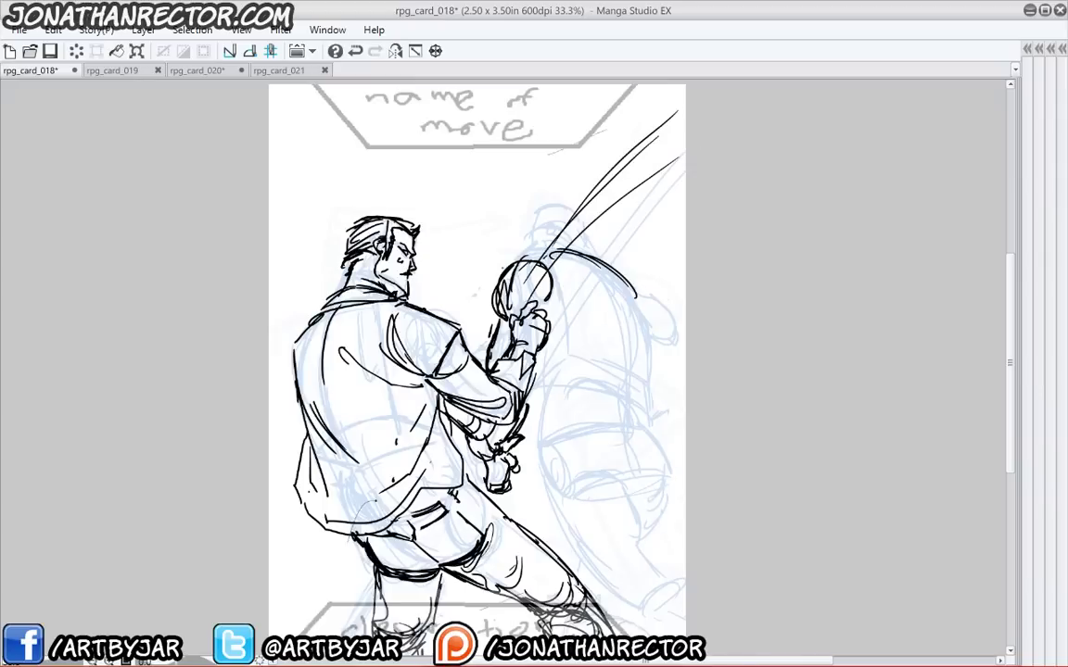
left_click_drag(528, 165, 485, 325)
left_click_drag(502, 199, 490, 278)
- Draw the opponent's back, torso sides and belt line over the blue sketch
mouse_move(593, 269)
left_mouse_down()
mouse_move(652, 390)
mouse_move(643, 400)
mouse_move(558, 389)
left_mouse_up()
left_click_drag(545, 377, 550, 393)
left_click_drag(626, 311, 634, 388)
left_click_drag(586, 273, 654, 425)
left_click_drag(540, 382, 557, 461)
left_click_drag(654, 427, 580, 424)
left_click_drag(614, 432, 556, 457)
- Draw the contours of the opponent's hips and seat below the belt
left_click_drag(548, 441, 560, 491)
left_click_drag(554, 475, 562, 492)
mouse_move(564, 439)
left_mouse_down()
mouse_move(642, 425)
mouse_move(589, 439)
mouse_move(672, 461)
mouse_move(577, 443)
mouse_move(598, 352)
mouse_move(594, 396)
left_mouse_up()
mouse_move(612, 358)
left_mouse_down()
mouse_move(590, 401)
mouse_move(578, 394)
left_mouse_up()
mouse_move(537, 404)
left_mouse_down()
mouse_move(525, 428)
mouse_move(555, 487)
left_mouse_up()
- Draw the opponent's near leg from the thigh through the knee to the lower leg
left_click_drag(530, 443, 593, 515)
left_click_drag(540, 443, 613, 510)
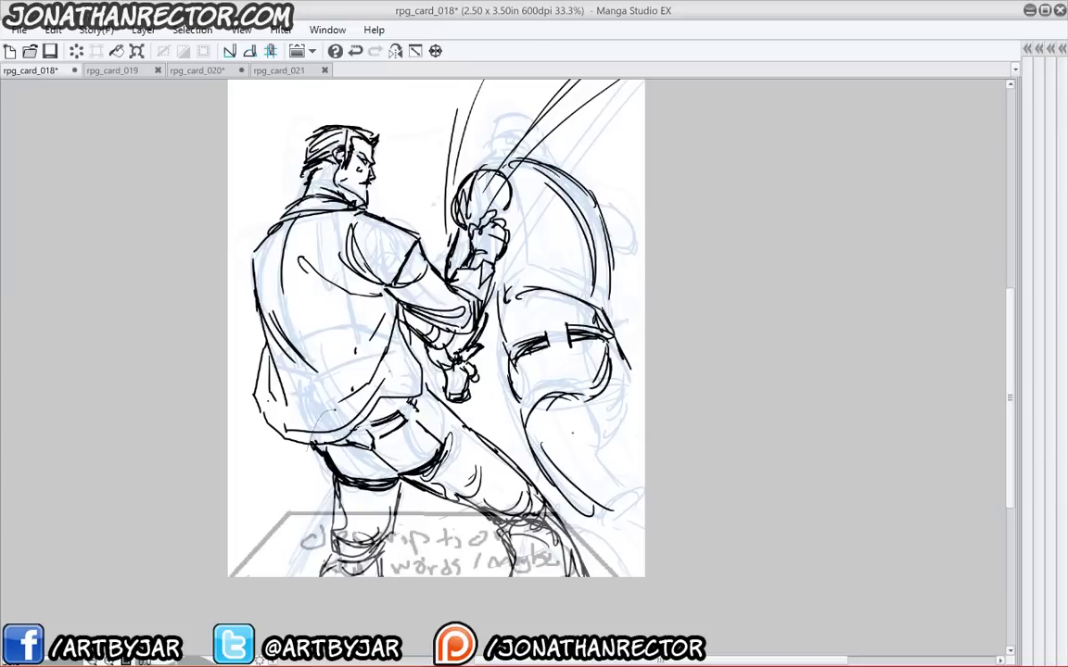
mouse_move(586, 396)
left_mouse_down()
mouse_move(608, 476)
mouse_move(646, 508)
mouse_move(619, 569)
left_mouse_up()
mouse_move(614, 478)
left_mouse_down()
mouse_move(628, 496)
mouse_move(607, 495)
left_mouse_up()
left_click_drag(607, 477, 588, 503)
left_click_drag(621, 488, 610, 526)
left_click_drag(556, 480, 616, 566)
- Draw the opponent's far hip and thigh, and touch up lines around the legs
left_click_drag(630, 362, 617, 402)
mouse_move(632, 372)
left_mouse_down()
mouse_move(607, 406)
mouse_move(595, 405)
left_mouse_up()
left_click_drag(616, 346, 611, 442)
left_click_drag(616, 418, 605, 452)
left_click_drag(538, 457, 528, 482)
left_click_drag(494, 522, 489, 552)
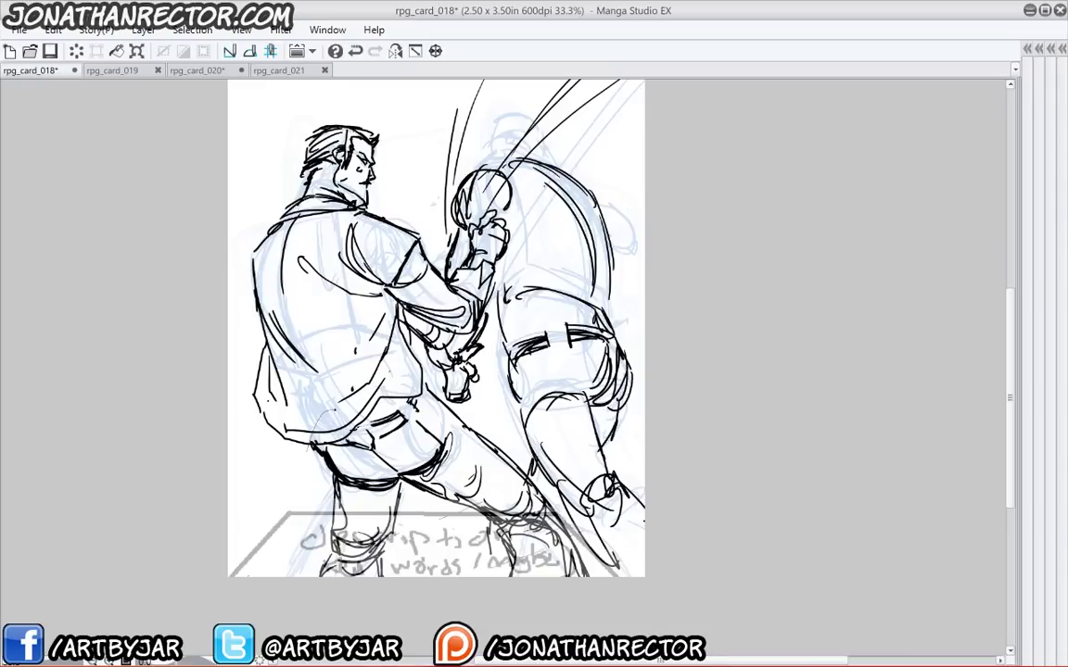
- Draw the opponent's rounded far shoulder beside the upper back
mouse_move(564, 174)
left_mouse_down()
mouse_move(632, 228)
mouse_move(609, 229)
left_mouse_up()
mouse_move(619, 195)
left_mouse_down()
mouse_move(635, 231)
mouse_move(610, 236)
left_mouse_up()
left_click_drag(635, 222, 614, 240)
left_click_drag(596, 191, 615, 188)
left_click_drag(525, 168, 546, 280)
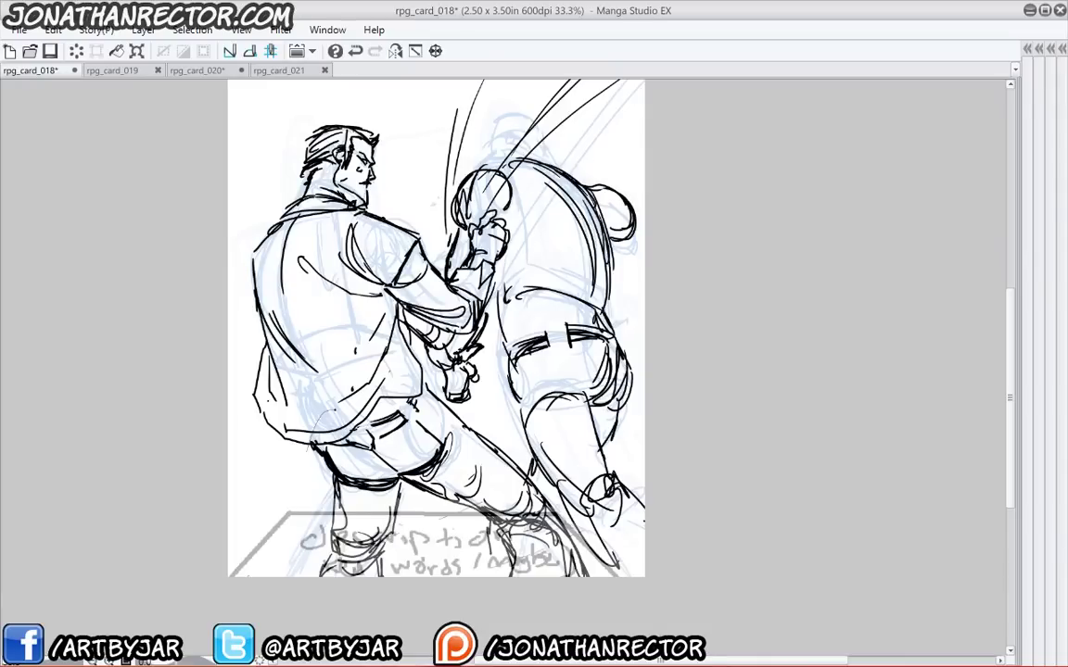
- Draw sweeping curved lines across the opponent's upper and lower back, running off the card's edge
left_click_drag(447, 229, 646, 318)
left_click_drag(566, 268, 645, 320)
left_click_drag(497, 263, 597, 281)
left_click_drag(562, 227, 643, 256)
mouse_move(508, 185)
left_mouse_down()
mouse_move(560, 225)
mouse_move(616, 245)
mouse_move(607, 278)
mouse_move(593, 261)
left_mouse_up()
left_click_drag(524, 177, 608, 232)
left_click_drag(534, 168, 603, 219)
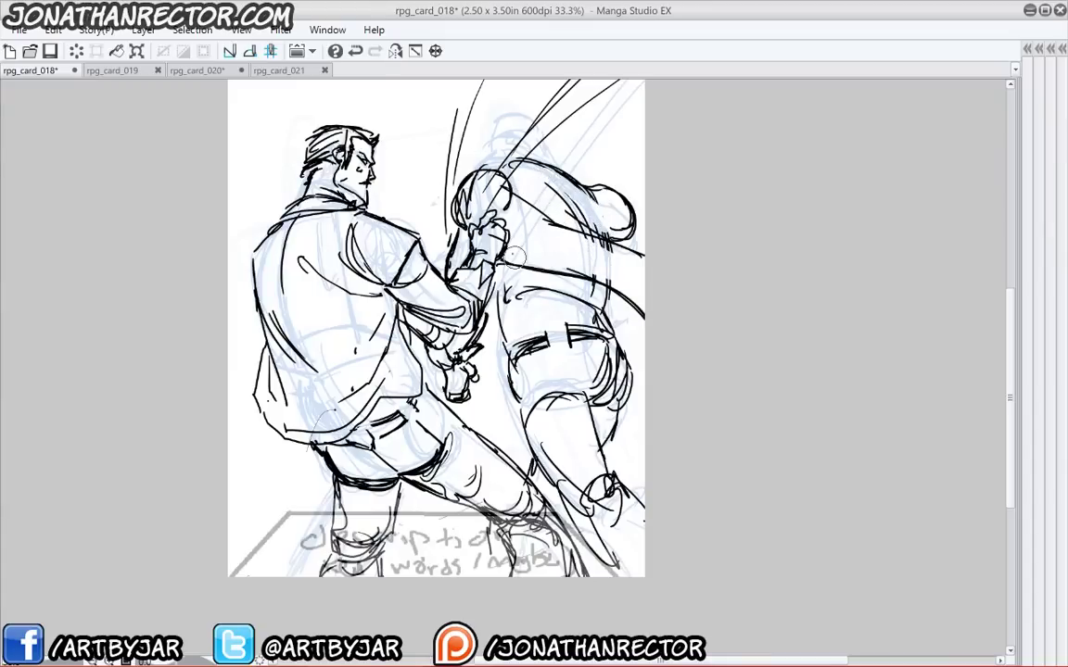
- Refine the opponent's hip and leg outline, and rework the far arm so it extends off the card's edge
left_click_drag(441, 315, 446, 378)
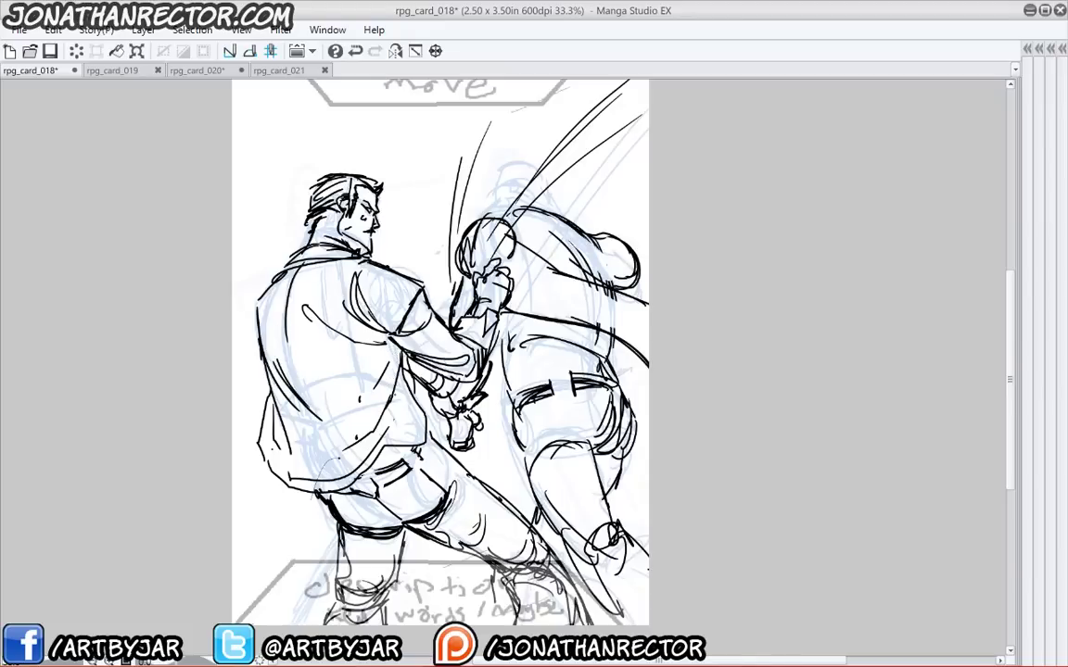
left_click_drag(523, 405, 545, 495)
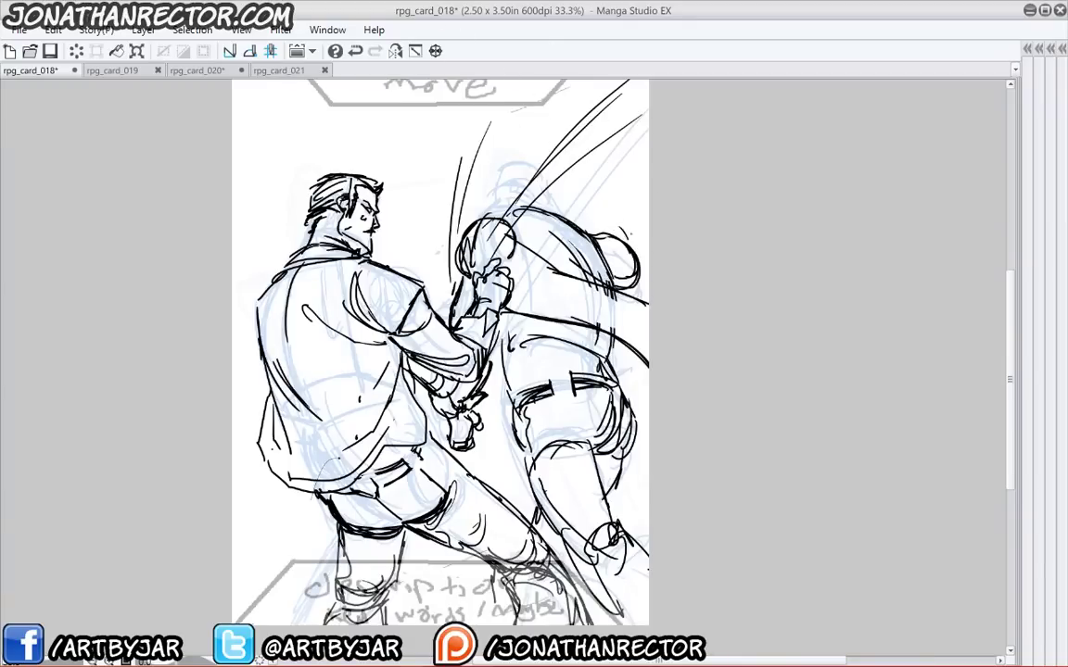
mouse_move(631, 233)
left_mouse_down()
mouse_move(588, 220)
mouse_move(632, 229)
mouse_move(614, 242)
left_mouse_up()
mouse_move(602, 237)
left_mouse_down()
mouse_move(649, 247)
mouse_move(649, 285)
mouse_move(615, 258)
mouse_move(621, 273)
left_mouse_up()
left_click_drag(575, 223, 525, 211)
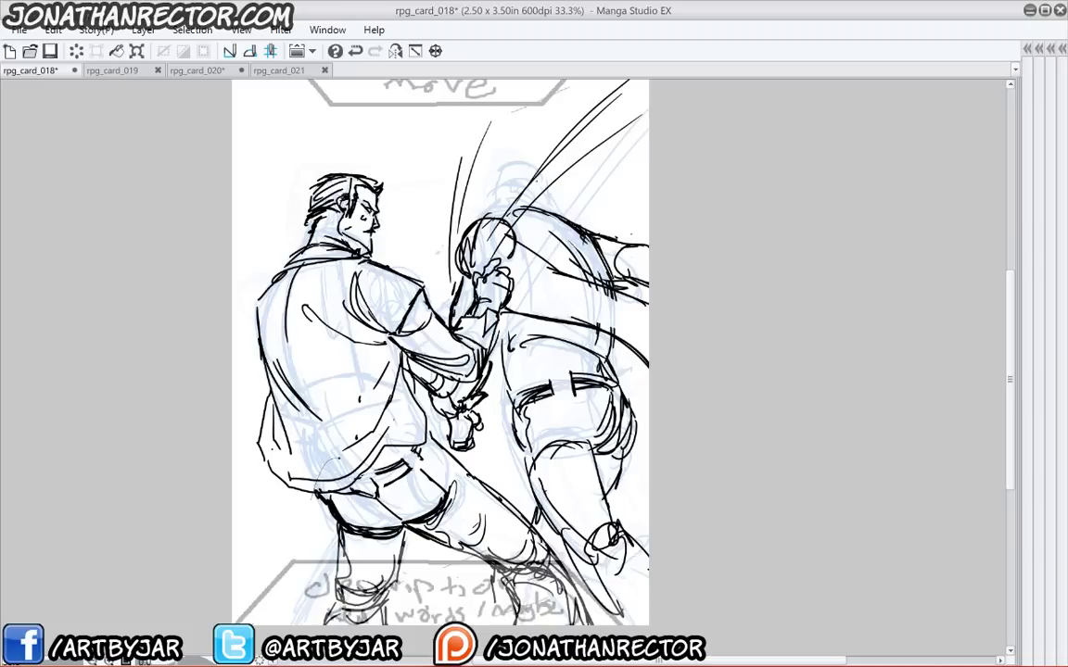
- Add the side edge and hem of the opponent's shirt above the belt
mouse_move(530, 312)
left_mouse_down()
mouse_move(649, 354)
mouse_move(529, 374)
mouse_move(522, 389)
left_mouse_up()
left_click_drag(500, 352, 506, 397)
mouse_move(505, 324)
left_mouse_down()
mouse_move(509, 351)
mouse_move(628, 389)
left_mouse_up()
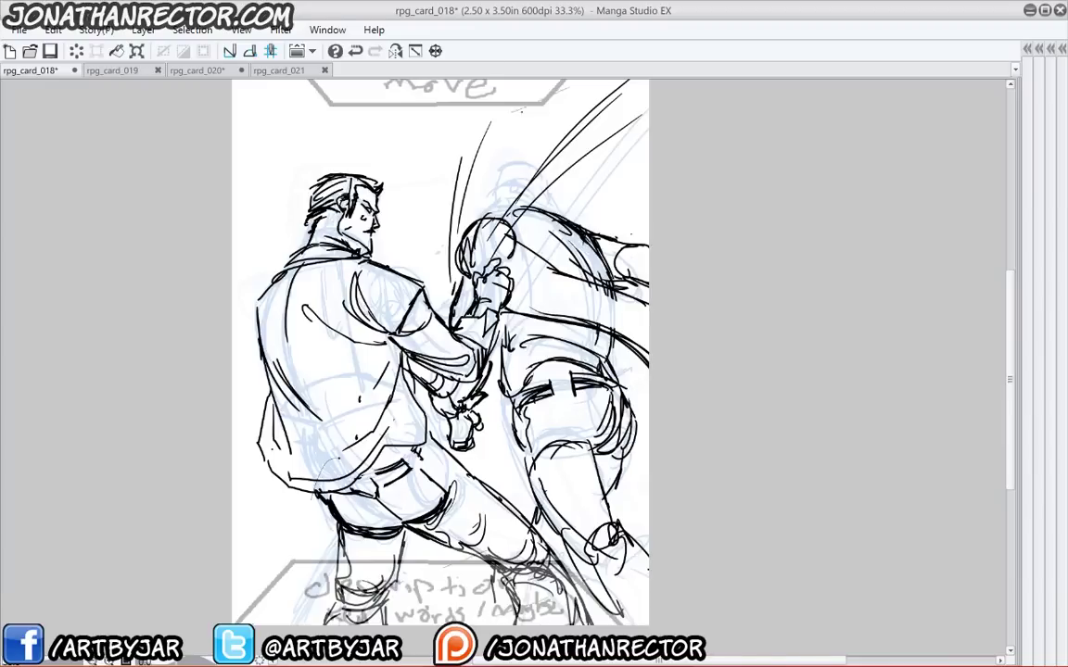
- Draw the opponent's head with its ear, rounded skull and neck line
mouse_move(508, 182)
left_mouse_down()
mouse_move(515, 193)
mouse_move(494, 195)
mouse_move(505, 167)
left_mouse_up()
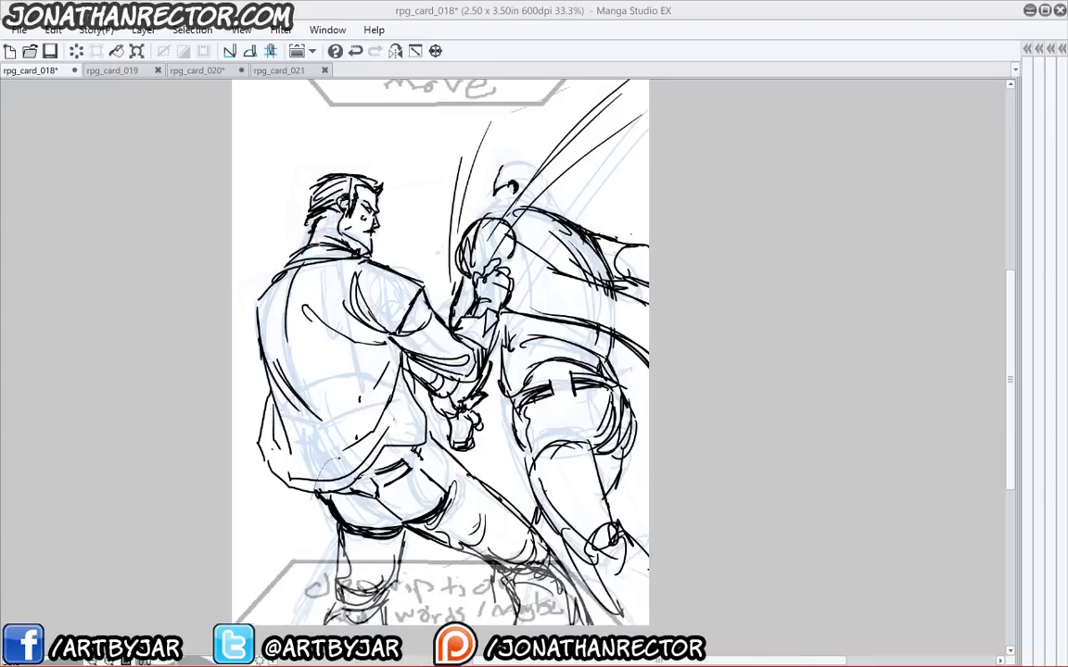
left_click_drag(1067, 61, 501, 87)
double_click(502, 86)
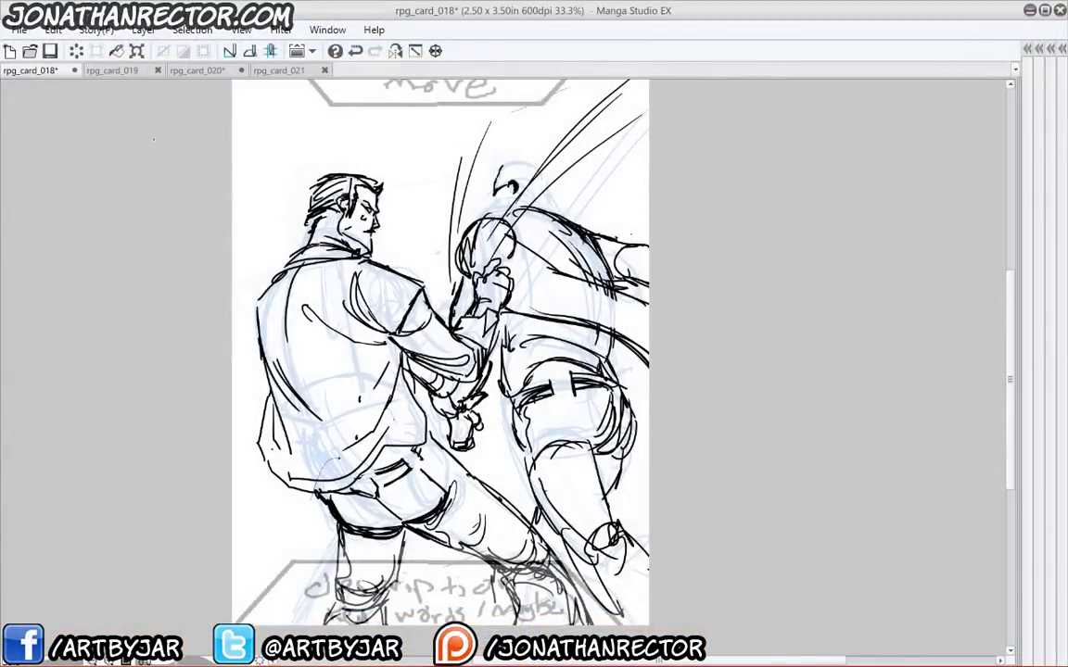
left_click_drag(340, 422, 369, 438)
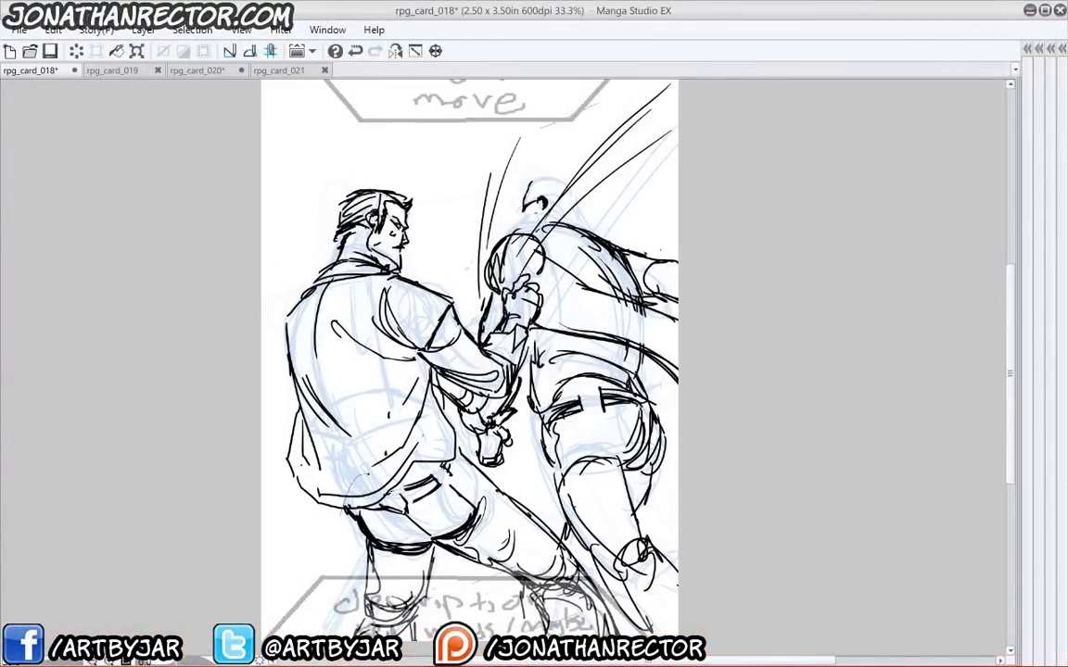
mouse_move(524, 212)
left_mouse_down()
mouse_move(525, 228)
mouse_move(536, 181)
mouse_move(562, 176)
mouse_move(576, 205)
left_mouse_up()
left_click_drag(574, 204, 599, 234)
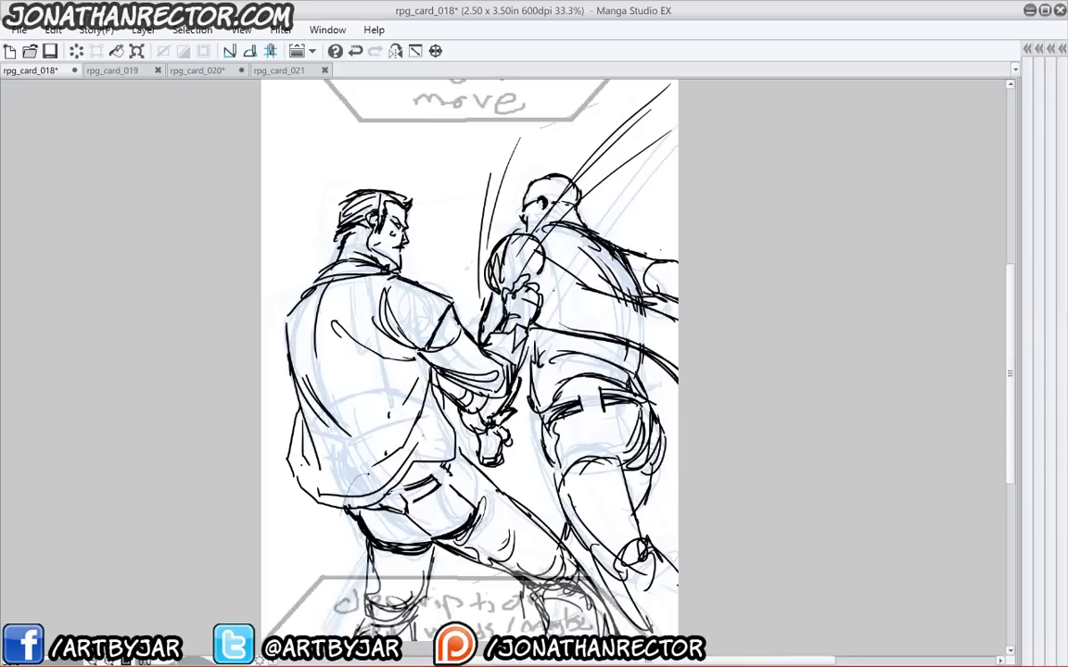
- Add small impact sparkle marks around the opponent's near shoulder and the raised fist
left_click_drag(553, 283, 563, 298)
left_click_drag(565, 256, 559, 264)
left_click_drag(452, 225, 472, 249)
- Thicken the back outline of the dark-haired fighter's jacket from the collar down to the hem
left_click_drag(349, 267, 320, 285)
mouse_move(325, 276)
left_mouse_down()
mouse_move(286, 329)
mouse_move(297, 378)
left_mouse_up()
left_click_drag(298, 319, 312, 396)
left_click_drag(299, 337, 312, 413)
left_click_drag(297, 367, 304, 424)
left_click_drag(300, 405, 290, 454)
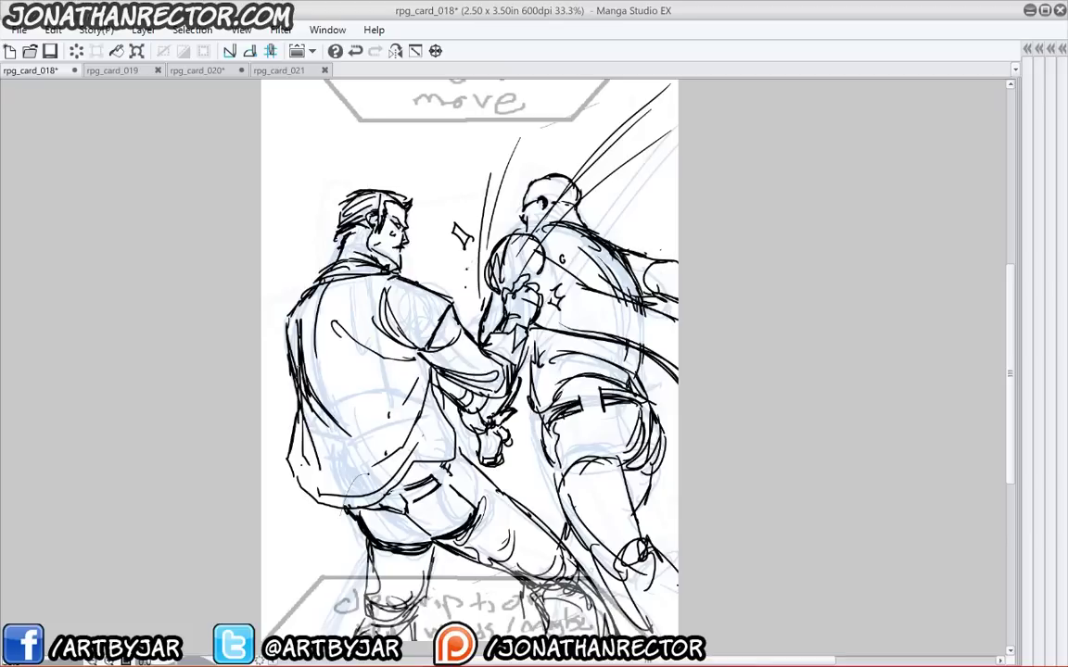
- Darken the dark-haired fighter's rear jacket shoulder and collar with extra strokes
mouse_move(300, 289)
left_mouse_down()
mouse_move(284, 336)
mouse_move(286, 317)
left_mouse_up()
left_click_drag(307, 297, 289, 323)
mouse_move(359, 253)
left_mouse_down()
mouse_move(319, 282)
mouse_move(365, 256)
mouse_move(328, 268)
mouse_move(342, 246)
left_mouse_up()
left_click(329, 206)
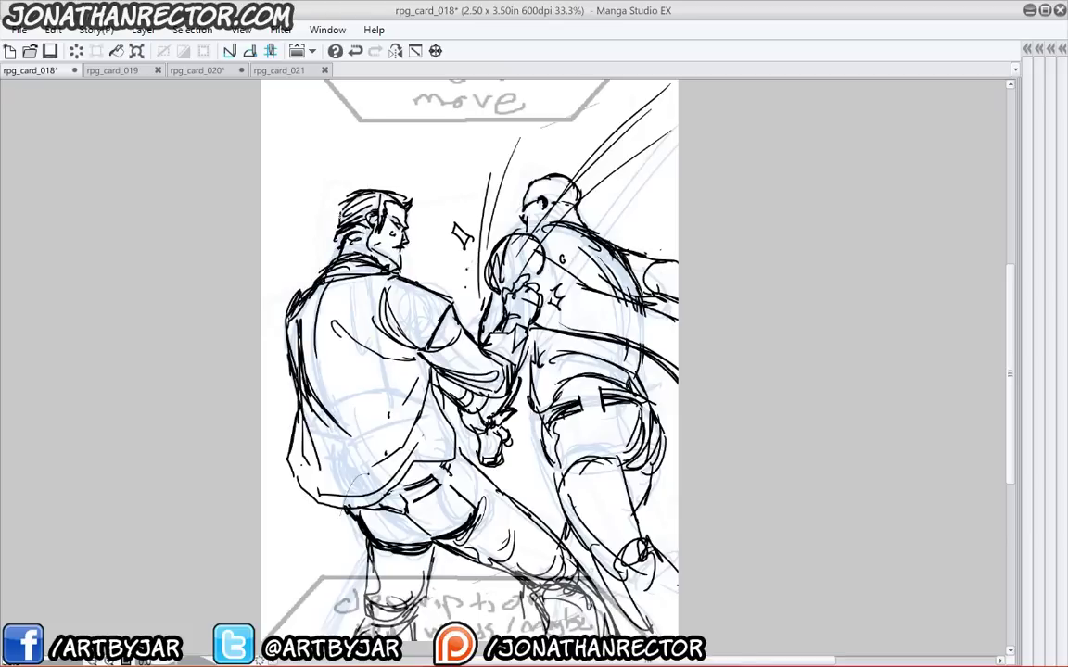
- Reinforce the dark-haired fighter's front shoulder and sleeve cuff, and add armpit and jacket side folds
left_click_drag(398, 275, 452, 298)
mouse_move(447, 322)
left_mouse_down()
mouse_move(428, 349)
mouse_move(440, 337)
mouse_move(439, 350)
left_mouse_up()
left_click_drag(460, 335, 430, 355)
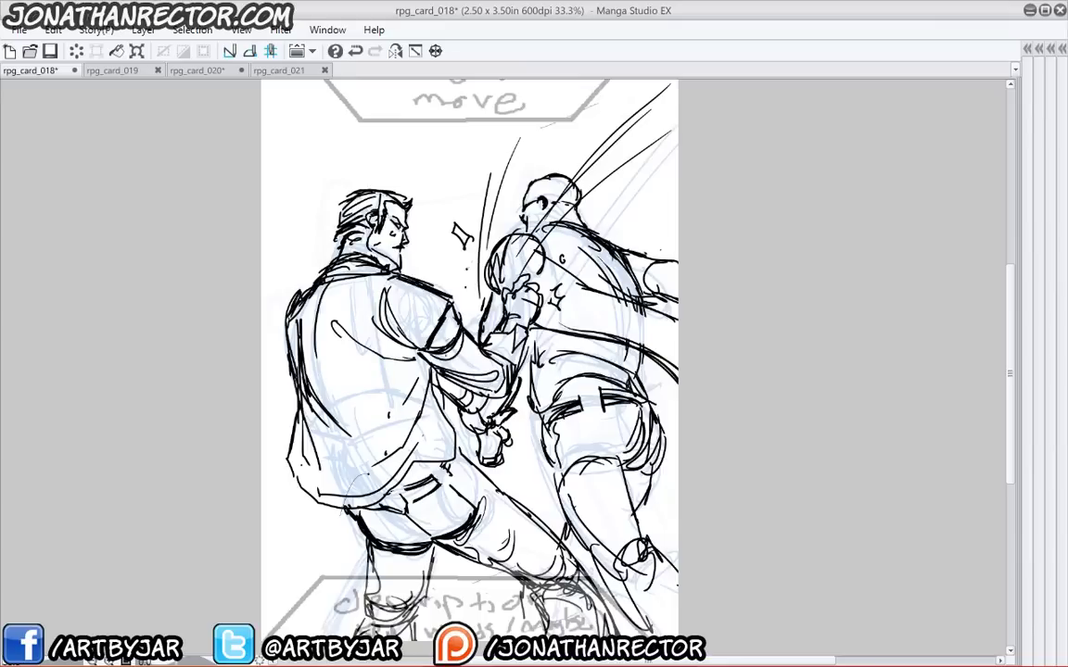
mouse_move(393, 276)
left_mouse_down()
mouse_move(381, 301)
mouse_move(395, 305)
mouse_move(417, 360)
left_mouse_up()
mouse_move(386, 353)
left_mouse_down()
mouse_move(424, 357)
mouse_move(409, 386)
mouse_move(423, 409)
left_mouse_up()
left_click_drag(432, 374, 458, 438)
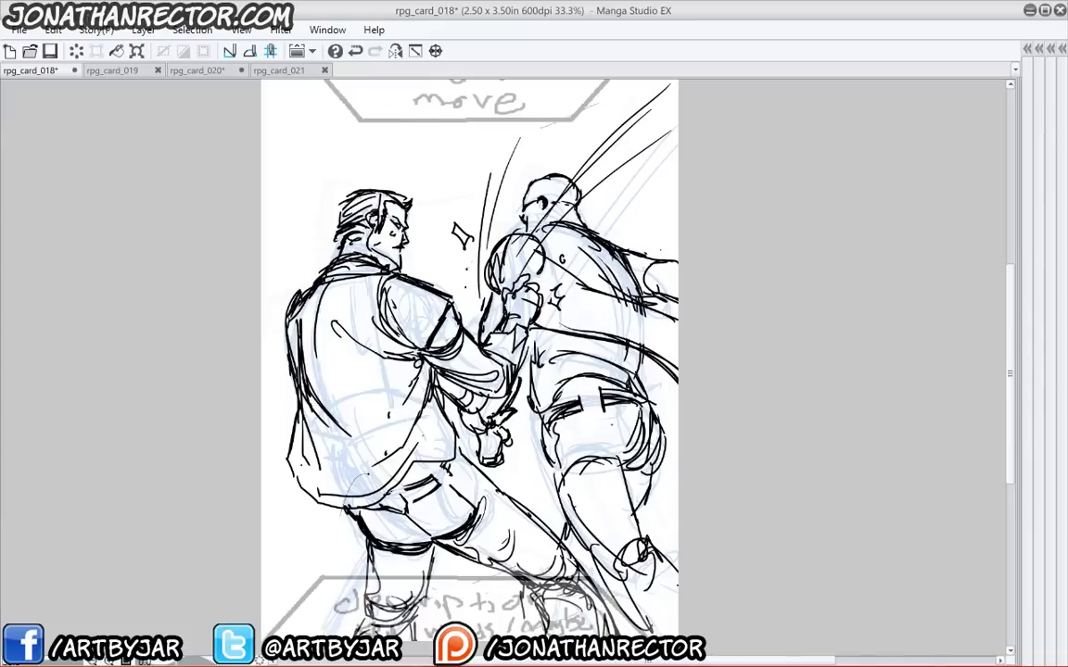
- Draw the back pockets and a belt loop on the opponent's trousers
mouse_move(588, 411)
left_mouse_down()
mouse_move(607, 413)
mouse_move(619, 456)
left_mouse_up()
mouse_move(610, 404)
left_mouse_down()
mouse_move(629, 427)
mouse_move(571, 424)
left_mouse_up()
left_click_drag(607, 412, 613, 446)
left_click_drag(609, 446, 585, 443)
mouse_move(636, 419)
left_mouse_down()
mouse_move(656, 422)
mouse_move(634, 445)
mouse_move(646, 421)
mouse_move(637, 437)
left_mouse_up()
mouse_move(570, 391)
left_mouse_down()
mouse_move(574, 398)
mouse_move(591, 375)
left_mouse_up()
mouse_move(569, 380)
left_mouse_down()
mouse_move(588, 371)
mouse_move(590, 409)
left_mouse_up()
left_click_drag(575, 400, 585, 411)
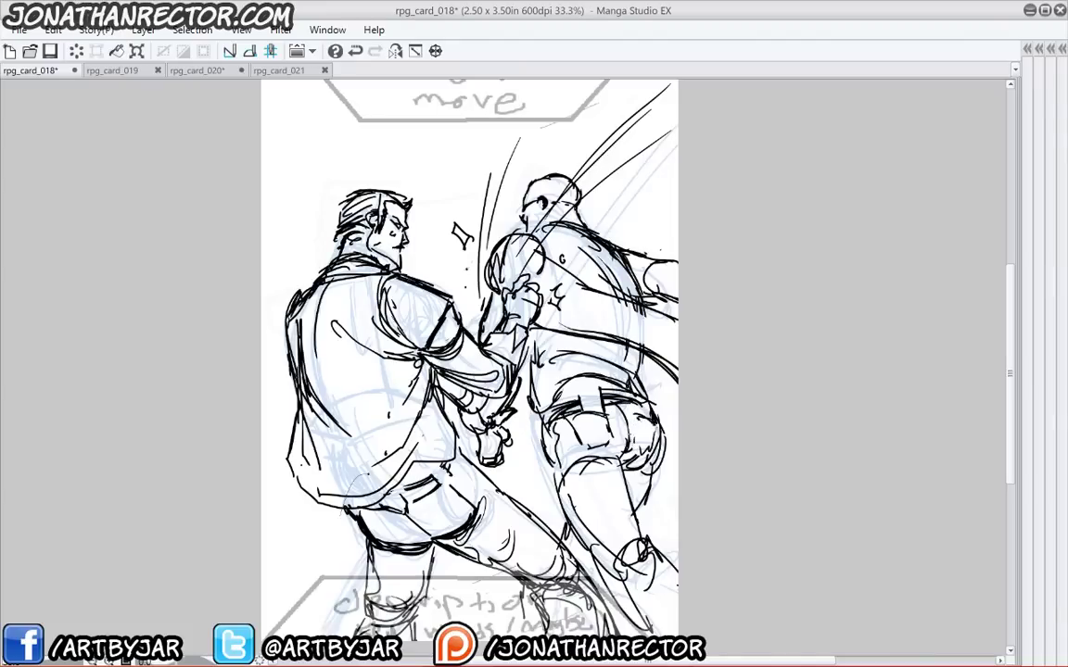
- Reinforce the opponent's shoulders and upper back, and add fold strokes across the back of his shirt
left_click_drag(540, 202, 544, 209)
left_click_drag(476, 272, 521, 237)
left_click_drag(486, 278, 491, 293)
mouse_move(526, 238)
left_mouse_down()
mouse_move(558, 248)
mouse_move(568, 268)
left_mouse_up()
mouse_move(556, 227)
left_mouse_down()
mouse_move(581, 275)
mouse_move(677, 301)
left_mouse_up()
left_click_drag(605, 325, 647, 347)
left_click_drag(574, 252, 525, 220)
left_click_drag(549, 229, 498, 205)
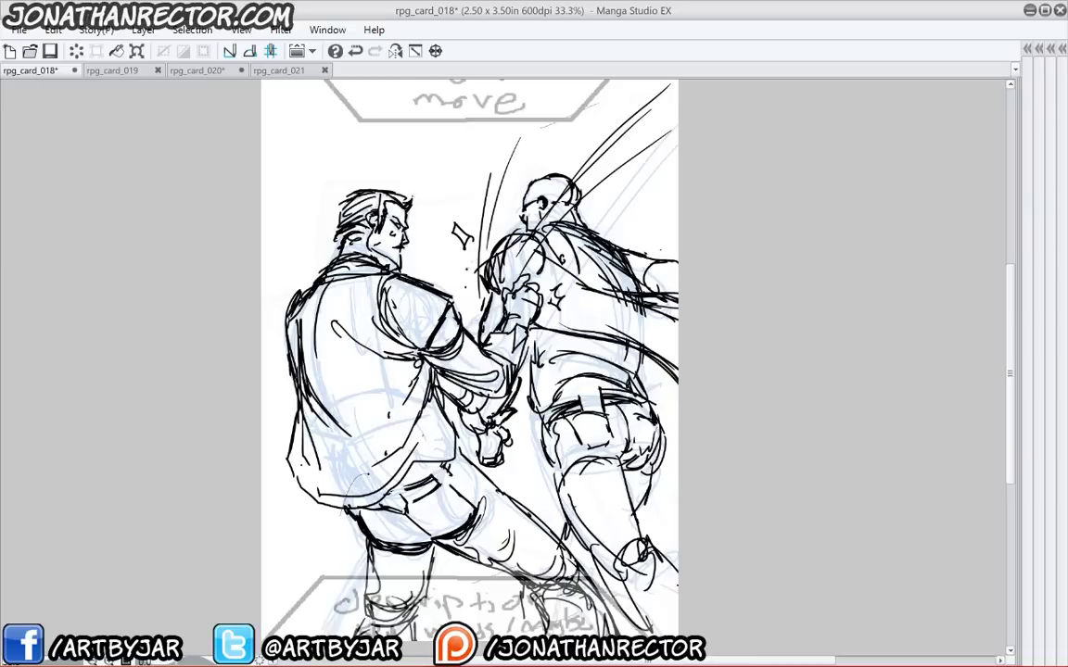
- Add folds above the dark-haired fighter's jacket hem and thicken the outlines of his hip and rear leg
left_click_drag(554, 398, 609, 380)
left_click_drag(437, 423, 375, 479)
mouse_move(305, 470)
left_mouse_down()
mouse_move(371, 482)
mouse_move(362, 484)
left_mouse_up()
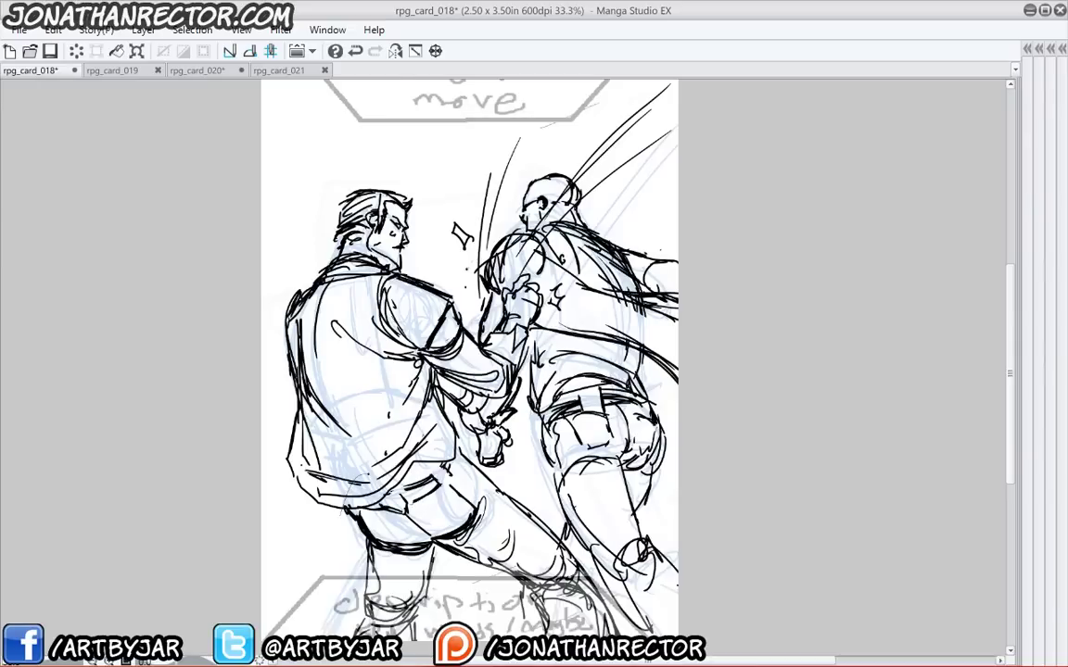
left_click_drag(471, 465, 481, 515)
left_click_drag(433, 547, 424, 601)
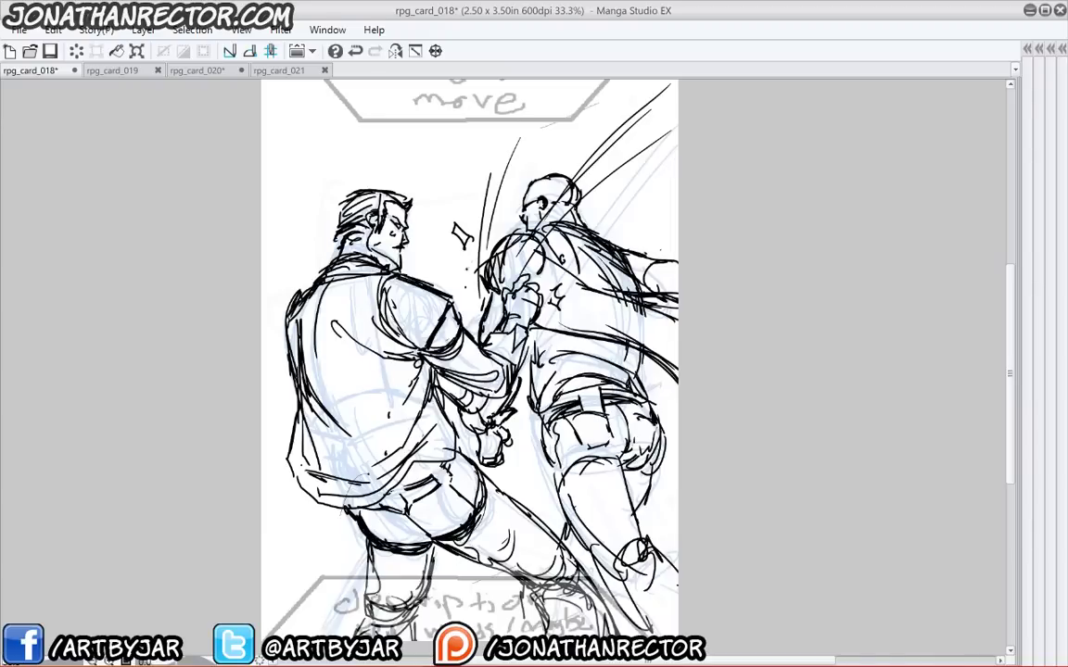
mouse_move(362, 536)
left_mouse_down()
mouse_move(368, 576)
mouse_move(304, 572)
mouse_move(368, 580)
mouse_move(376, 590)
left_mouse_up()
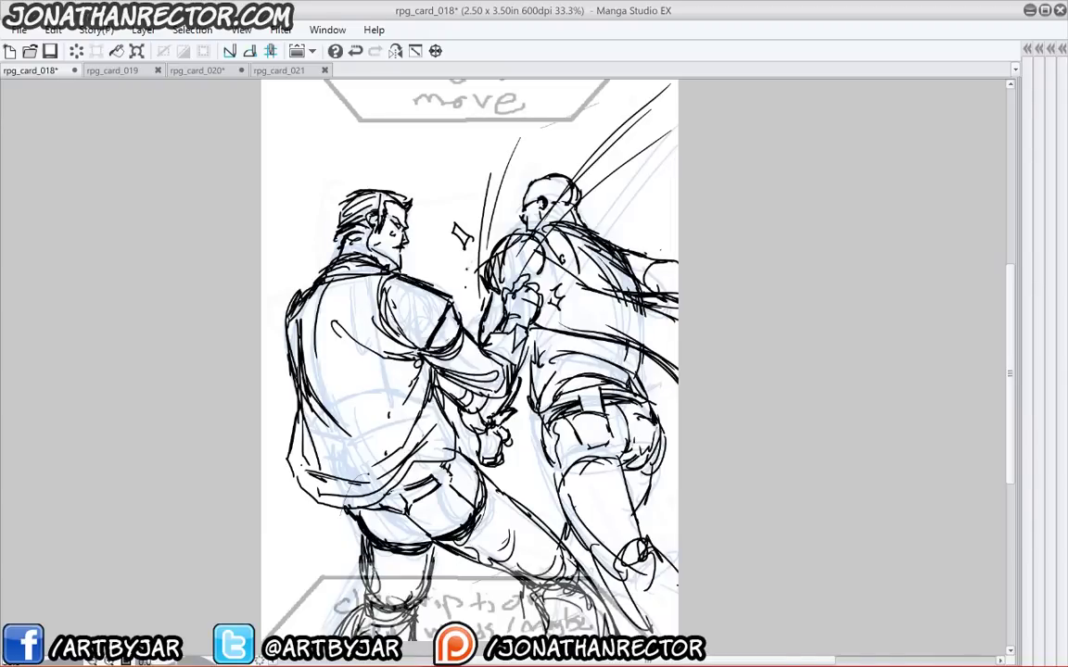
- Detail the dark-haired fighter's back pockets and trouser seam, and reinforce the edges of his extended thigh
left_click_drag(382, 515, 405, 532)
left_click_drag(447, 480, 423, 501)
left_click_drag(497, 481, 542, 519)
left_click_drag(489, 531, 520, 586)
left_click_drag(437, 539, 523, 584)
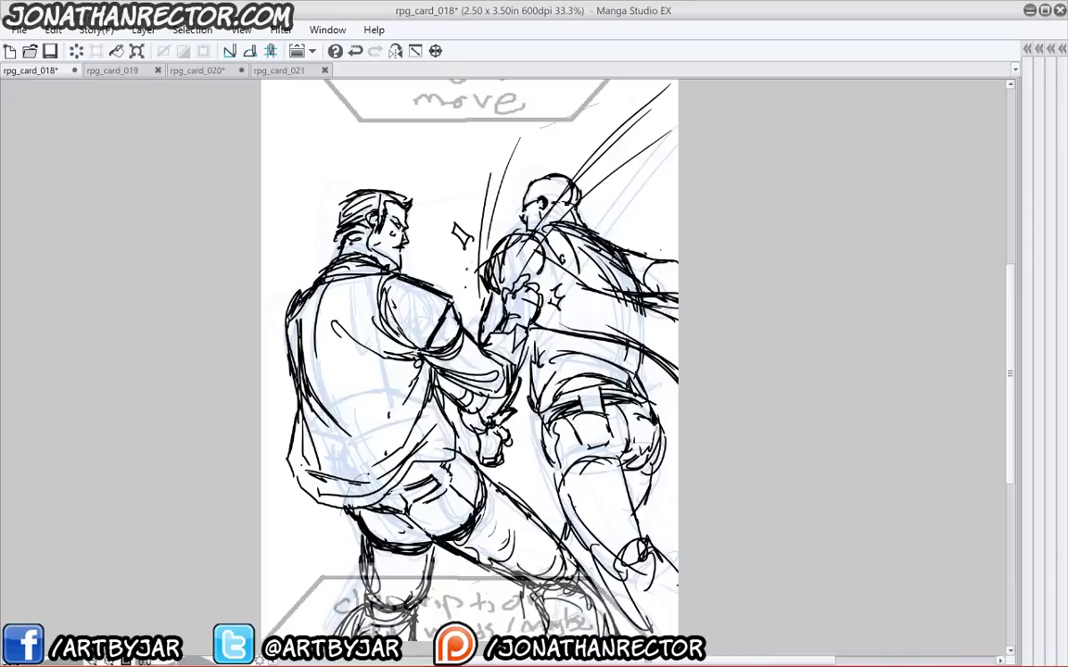
left_click_drag(409, 510, 432, 535)
mouse_move(402, 504)
left_mouse_down()
mouse_move(424, 529)
mouse_move(458, 484)
left_mouse_up()
mouse_move(426, 507)
left_mouse_down()
mouse_move(473, 475)
mouse_move(486, 517)
left_mouse_up()
- Draw curved folds down the dark-haired fighter's extended leg, and thicken its upper outline and the jacket's front edge
left_click_drag(498, 499, 505, 547)
left_click_drag(475, 537, 492, 573)
left_click_drag(522, 515, 546, 573)
left_click_drag(545, 534, 552, 571)
left_click_drag(486, 467, 550, 546)
left_click_drag(466, 456, 550, 540)
mouse_move(439, 413)
left_mouse_down()
mouse_move(457, 452)
mouse_move(408, 381)
mouse_move(394, 337)
mouse_move(457, 359)
left_mouse_up()
left_click_drag(475, 298, 464, 336)
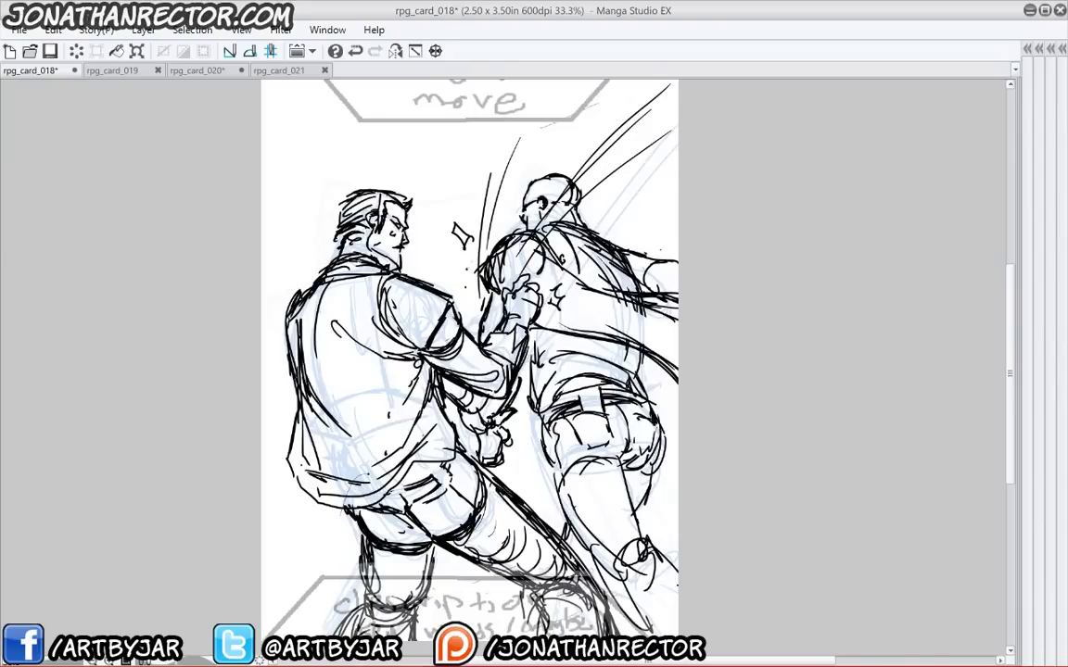
- Darken the outer outline of the opponent's extended leg and add strokes around his knee
left_click_drag(531, 401, 545, 446)
left_click_drag(547, 462, 610, 584)
left_click_drag(646, 541, 602, 543)
left_click_drag(617, 568, 600, 554)
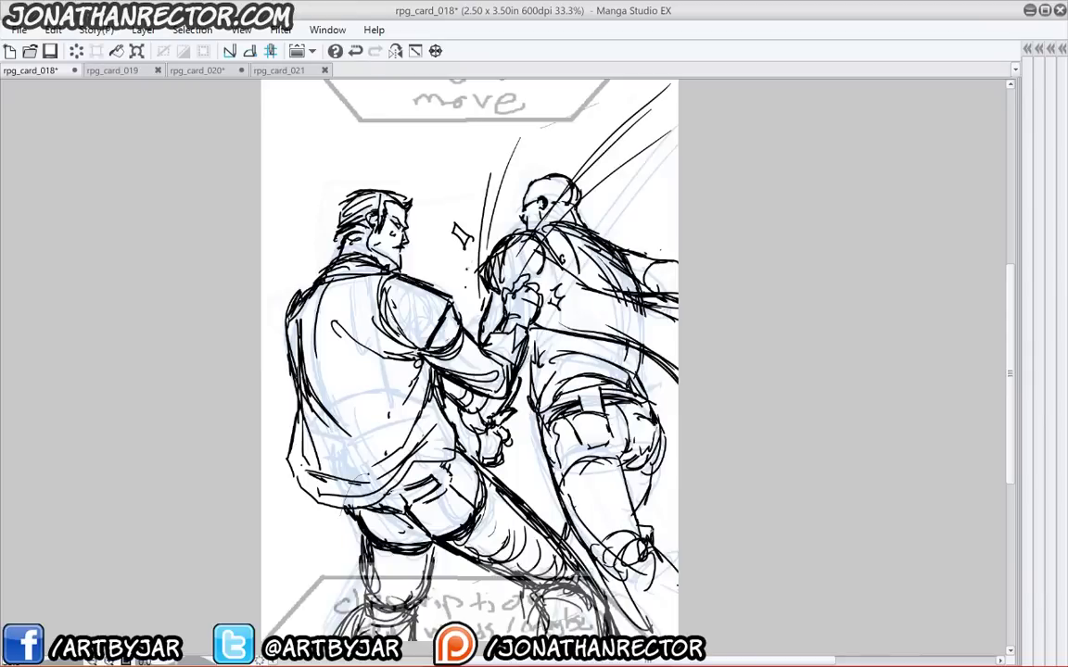
left_click_drag(642, 527, 654, 547)
- Save rpg_card_018 and open rpg_card_017 from the 4Roughs folder
key("Tab")
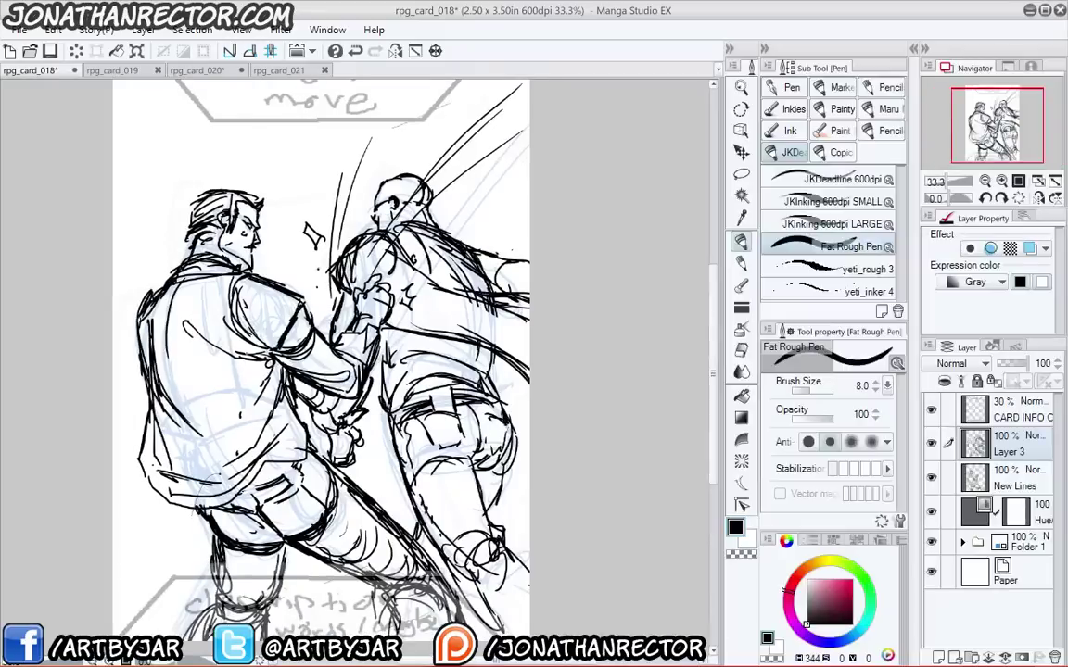
left_click_drag(263, 378, 308, 369)
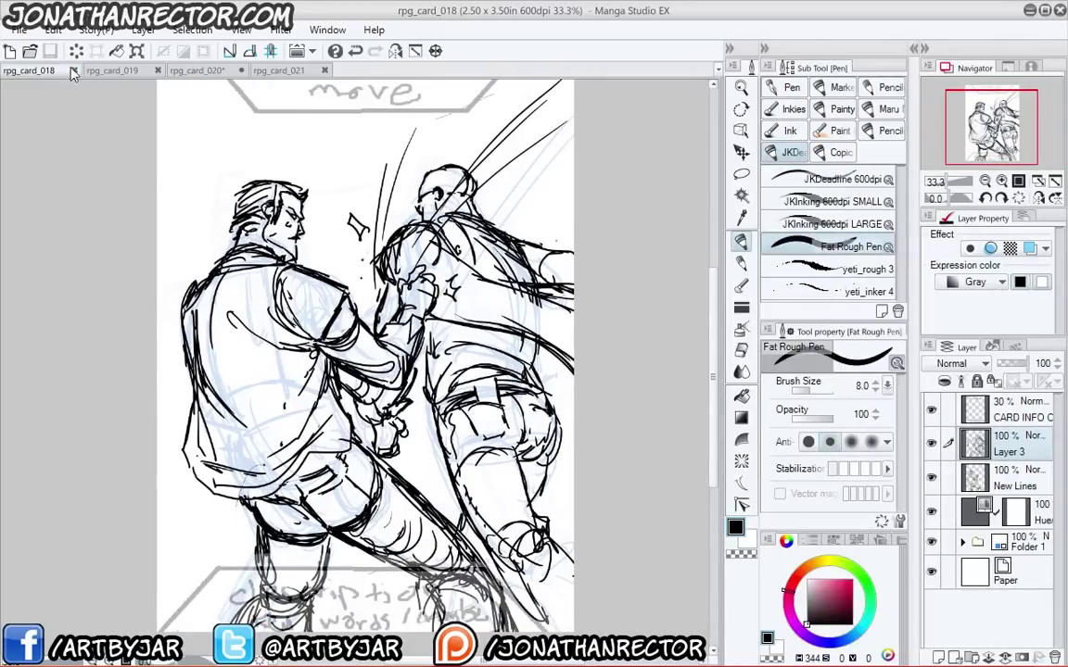
left_click(19, 29)
left_click(48, 72)
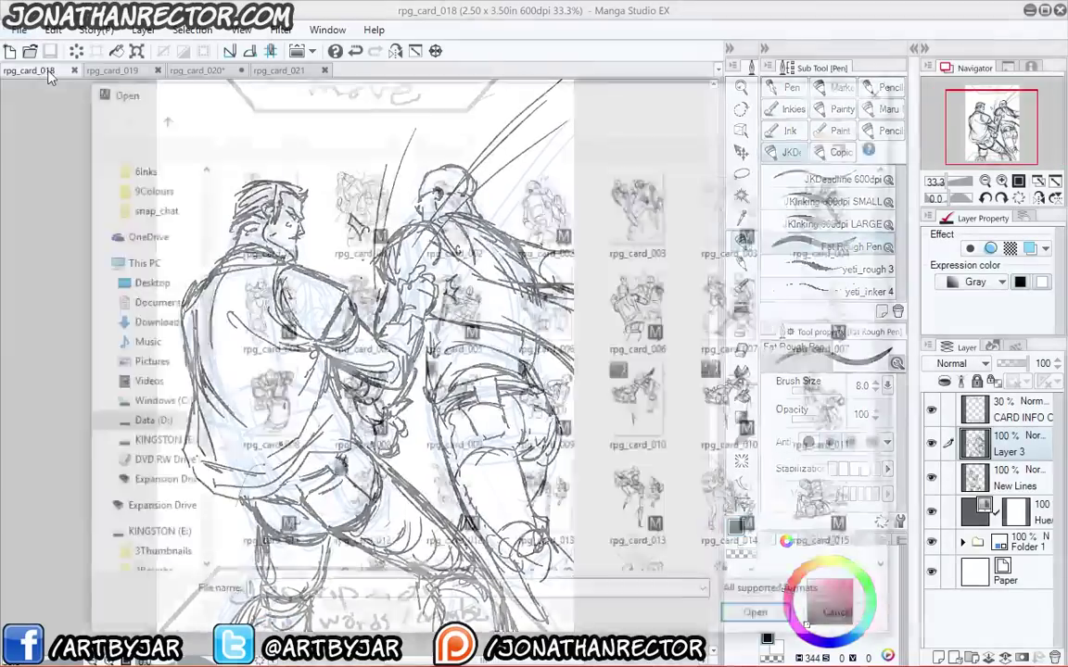
scroll(890, 463, "down", 2)
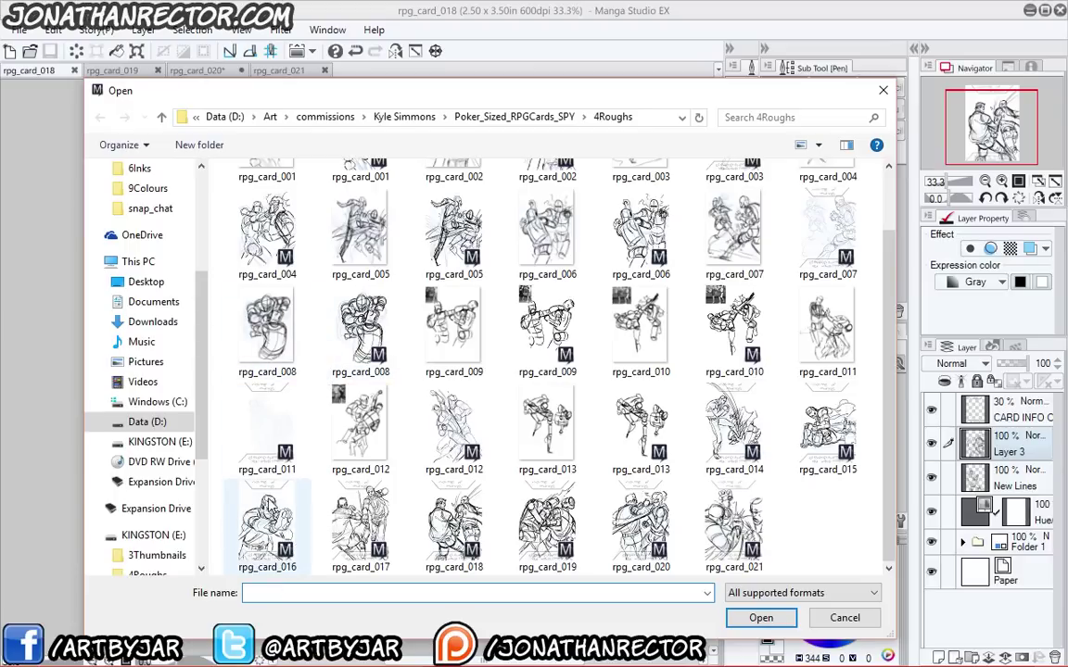
left_click(347, 519)
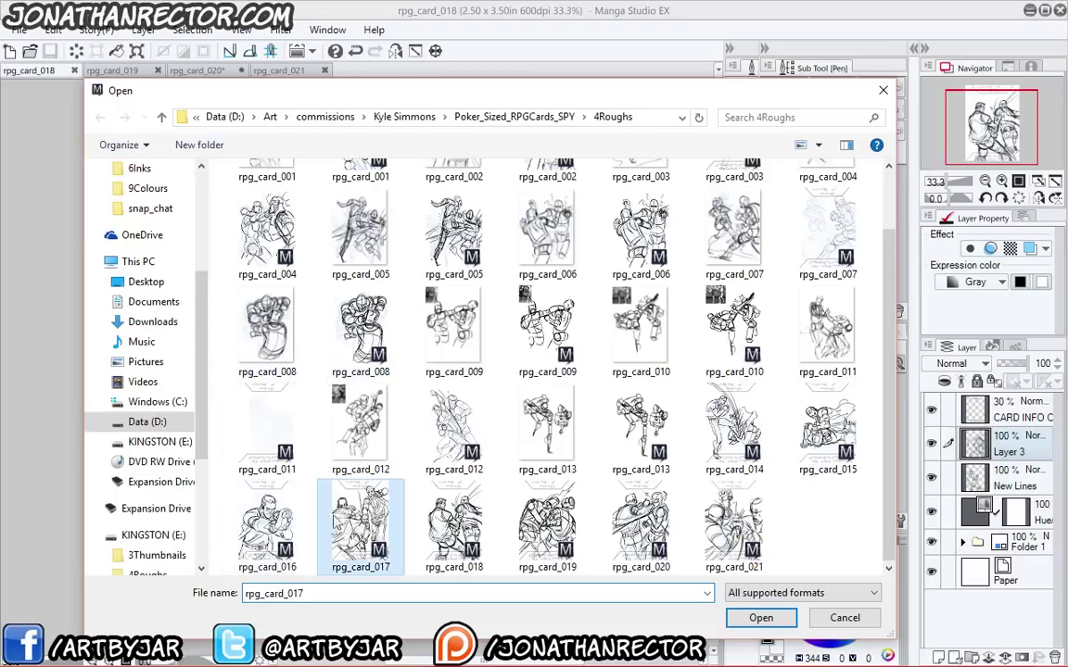
left_click(759, 619)
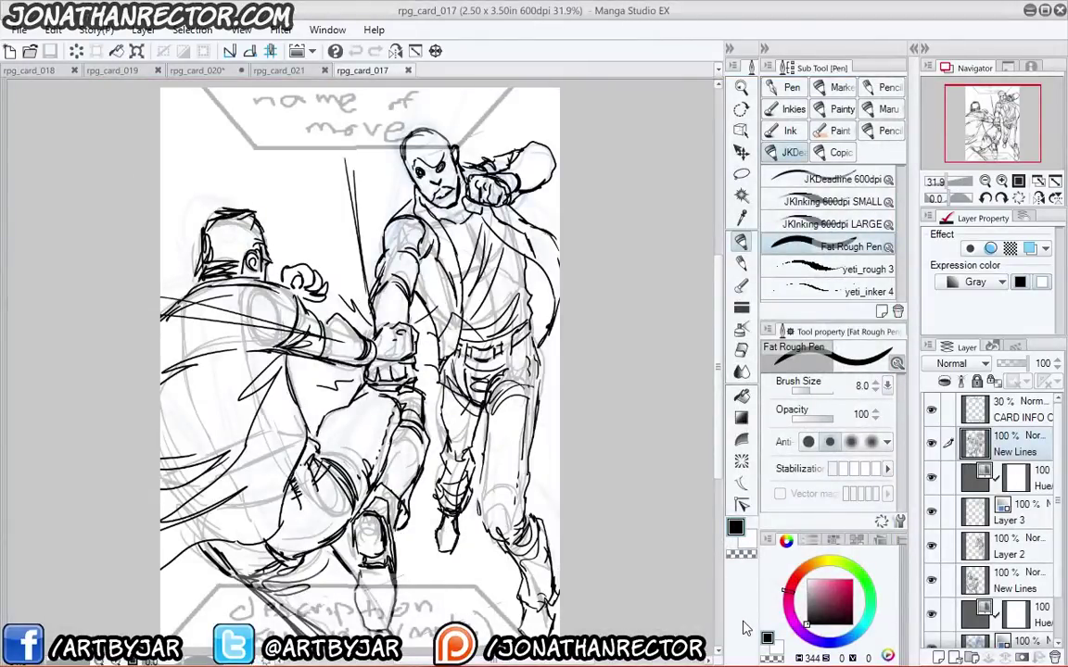
- Close all the other open card files, saving the changes to rpg_card_020, so only rpg_card_017 stays open
left_click(325, 70)
left_click(241, 71)
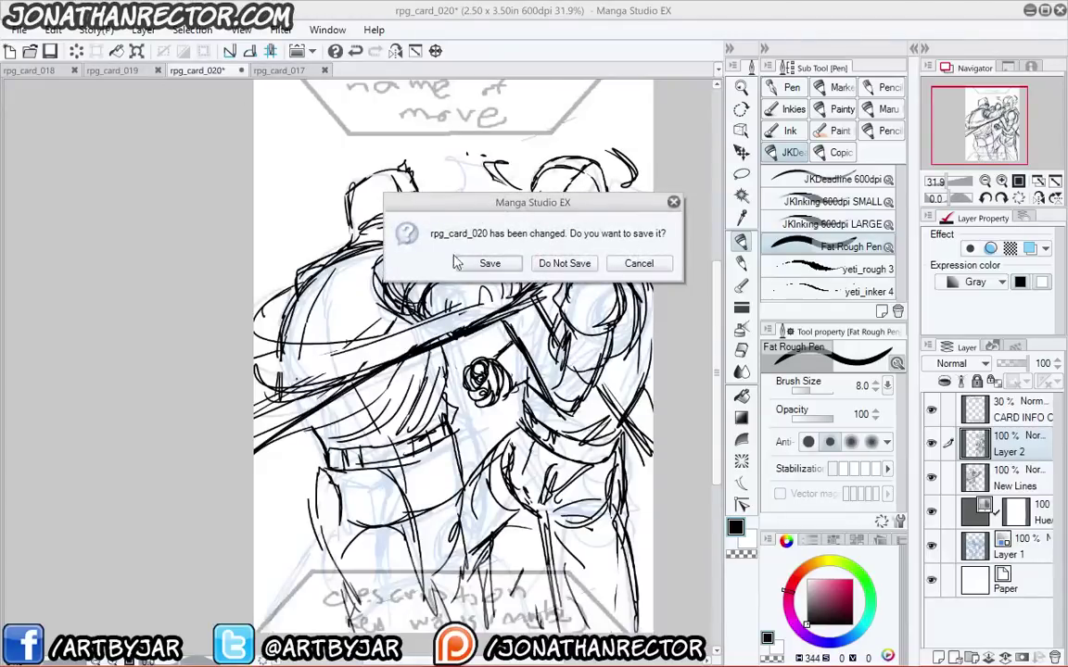
left_click(483, 264)
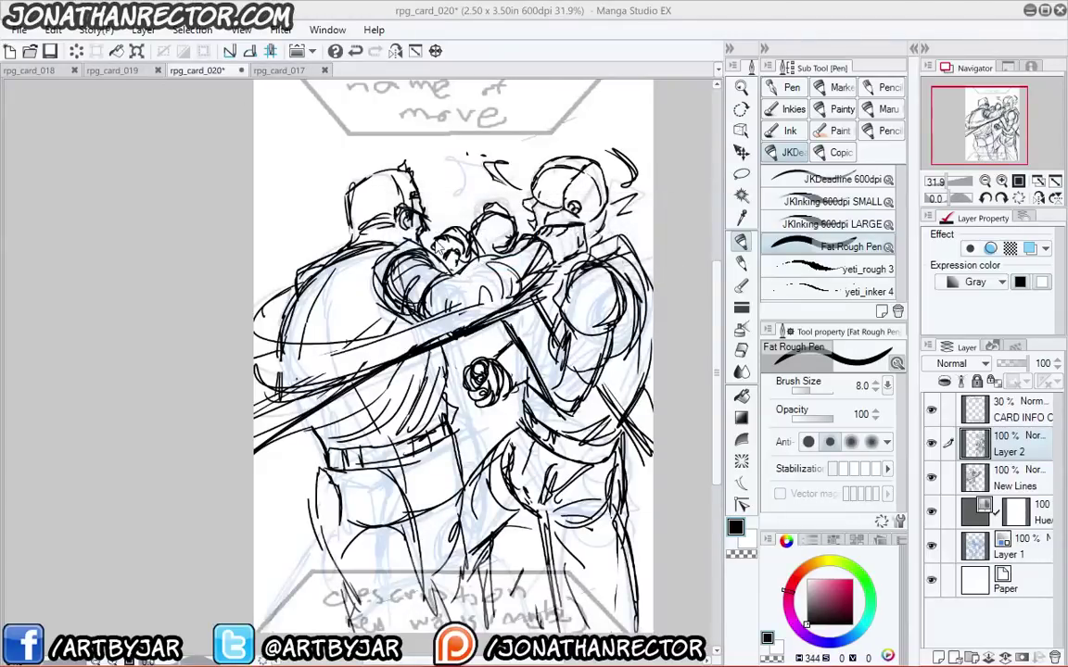
left_click(156, 70)
left_click(155, 71)
left_click(74, 70)
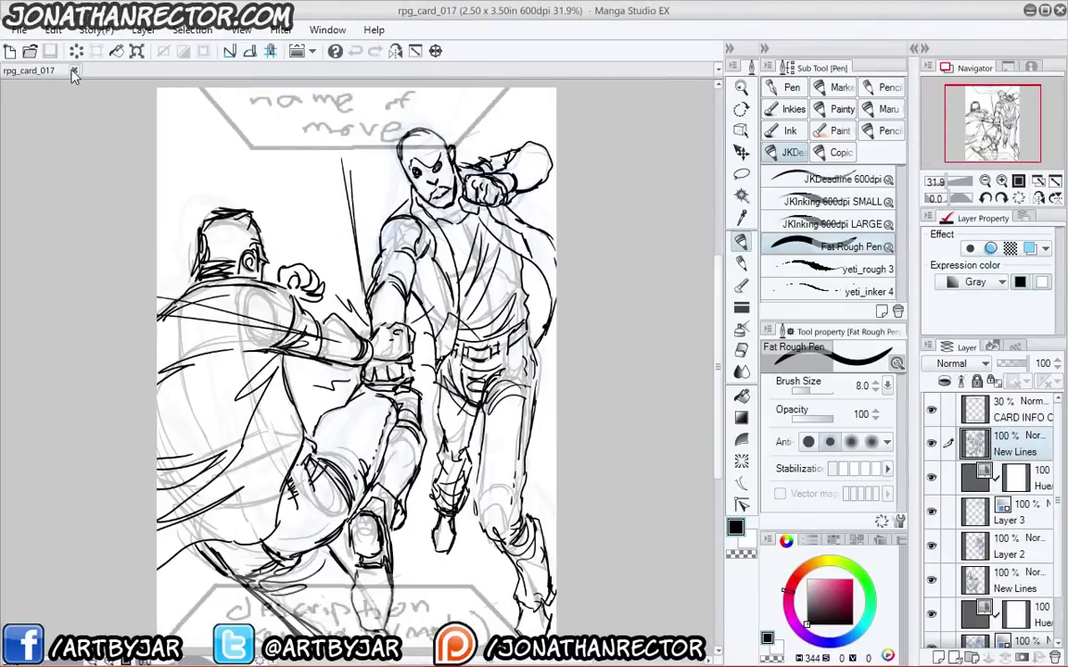
- Group the artwork layers between the card info and Paper layers into a folder, tint it light blue and add a New Lines layer
scroll(986, 519, "down", 1)
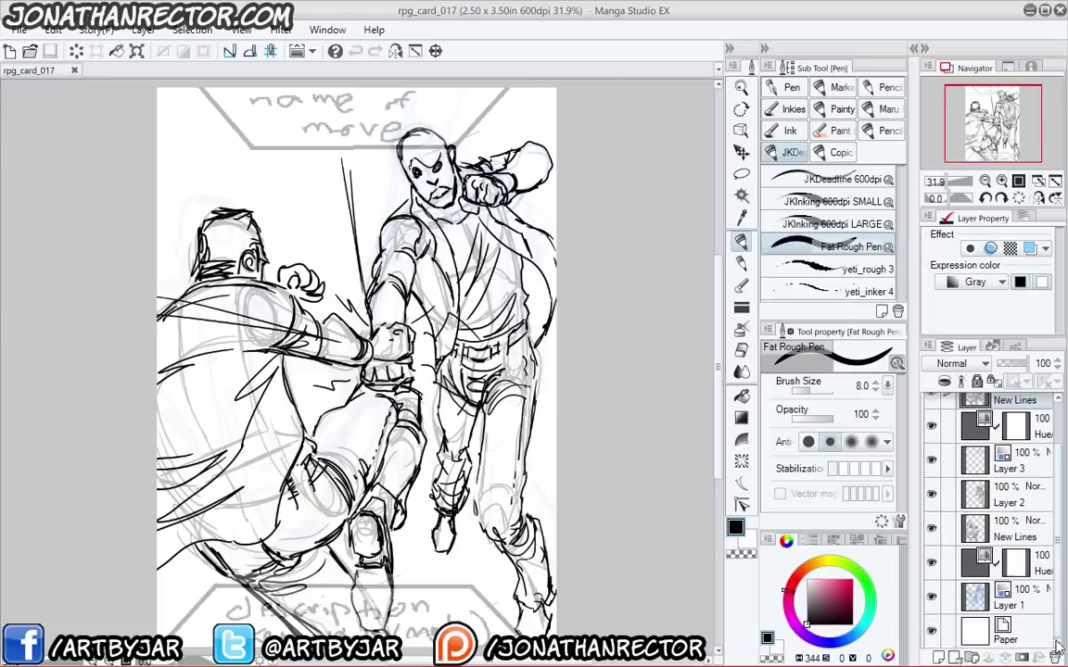
left_click(1014, 598, "shift")
left_click_drag(991, 600, 971, 657)
left_click(961, 409)
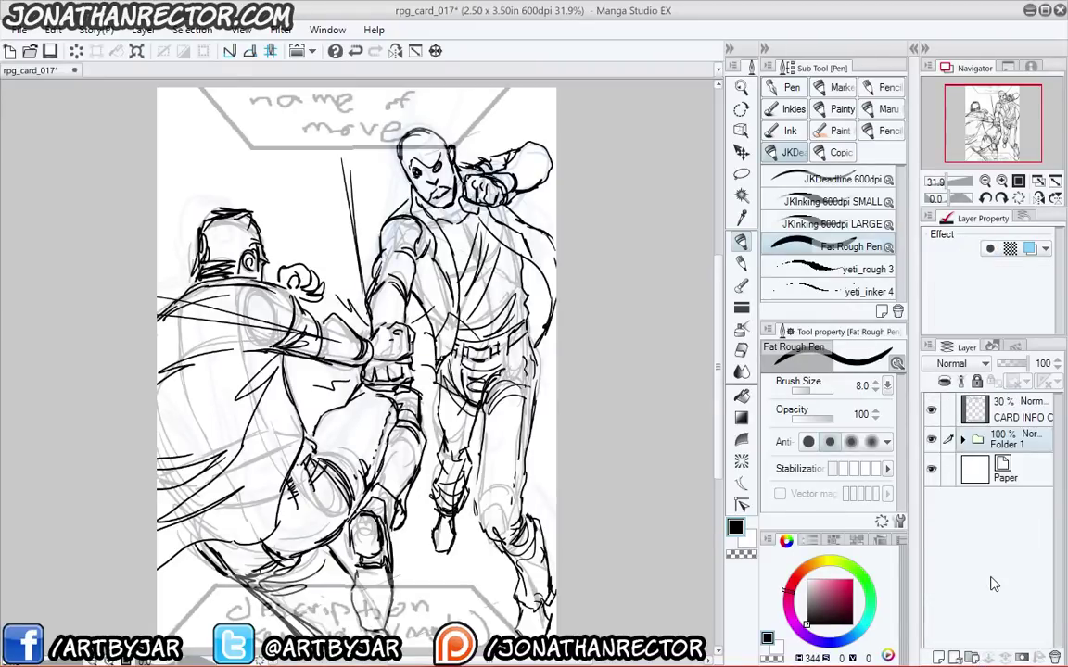
key("F1")
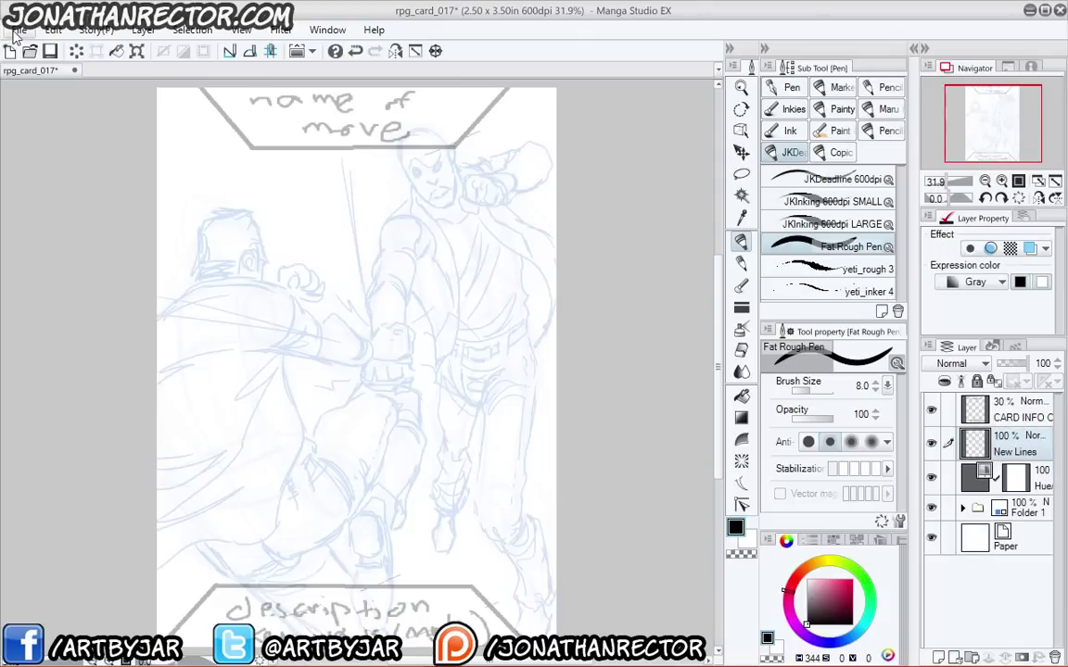
- Save a copy of the file as rpg_card_017 in the 5Lines folder
left_click(18, 30)
left_click(57, 158)
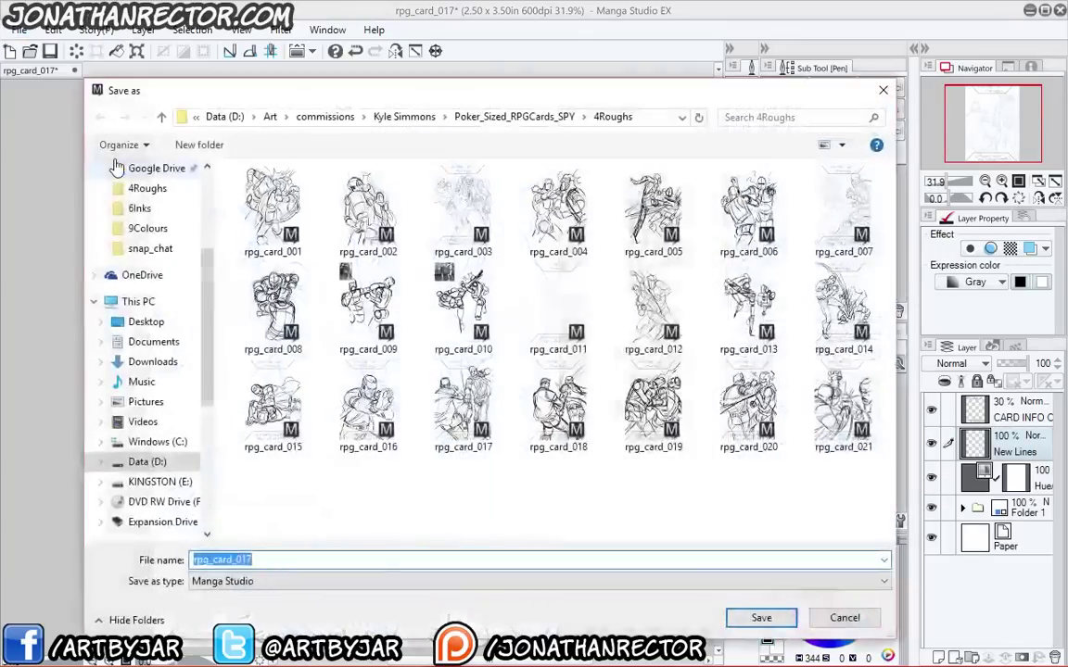
left_click(488, 118)
double_click(262, 264)
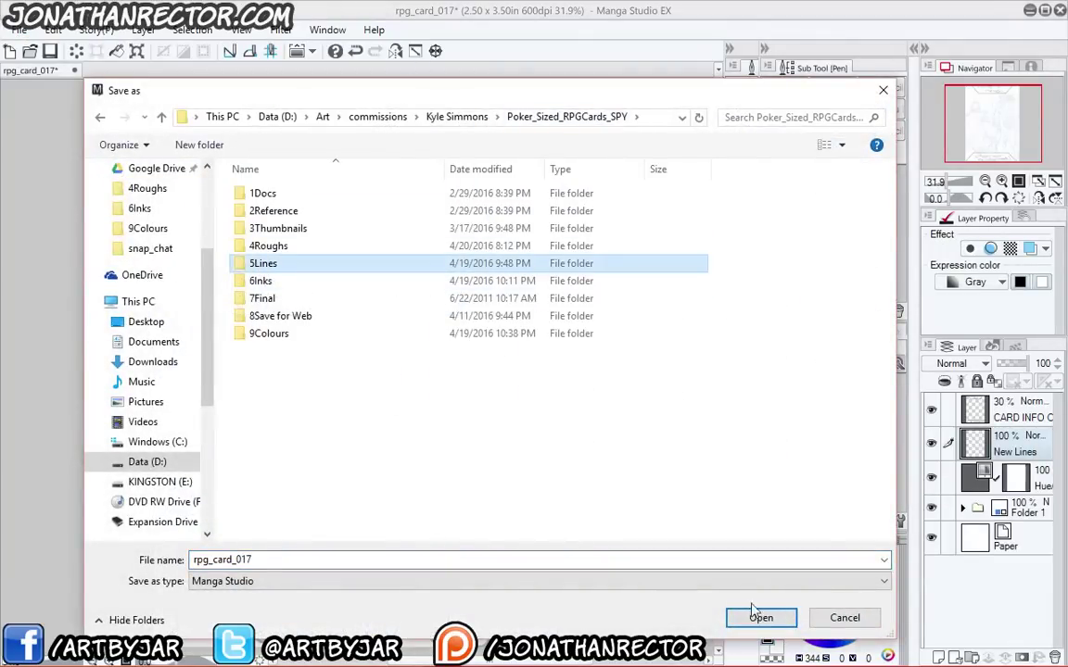
key("Return")
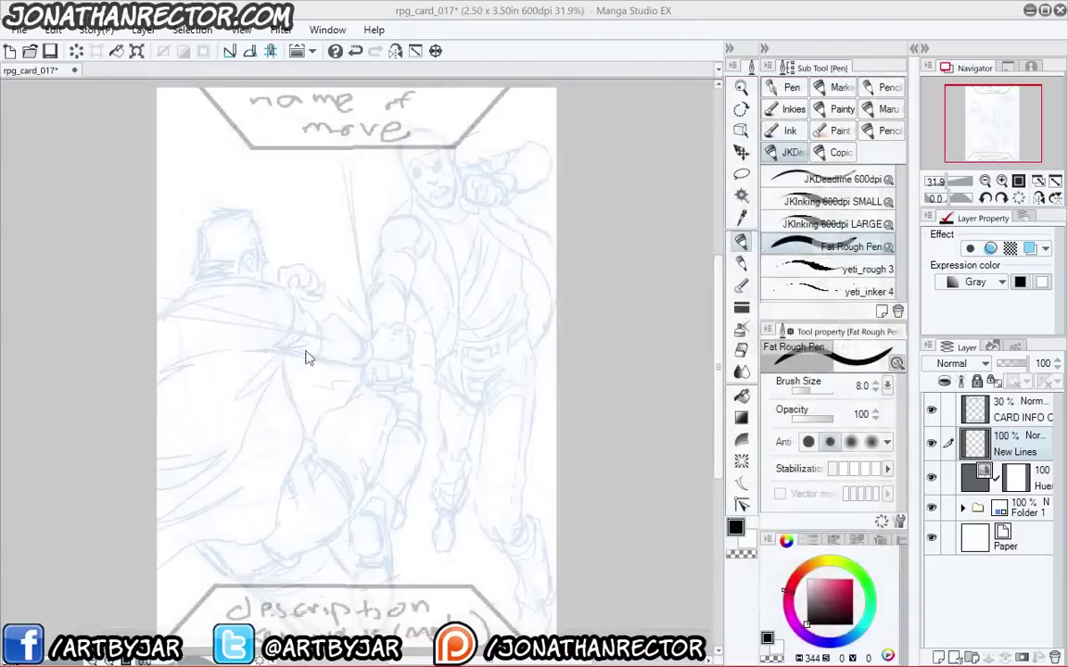
- Hide the card info layer and choose the JKDeadline 600dpi pen for drawing on the New Lines layer
left_click(932, 411)
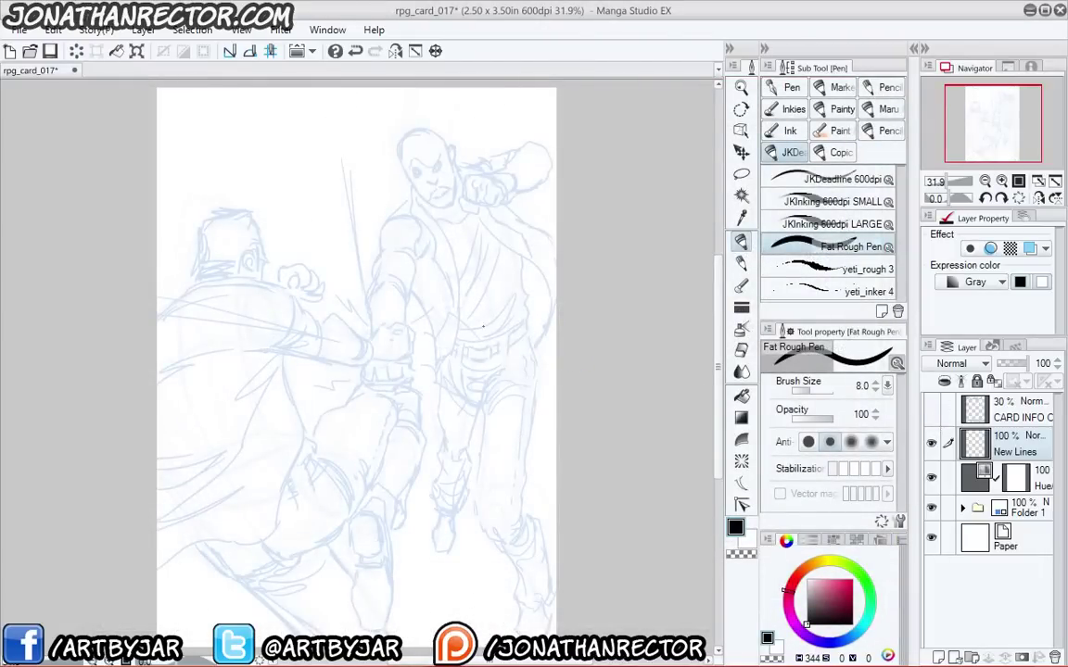
left_click(778, 181)
left_click_drag(430, 269, 470, 262)
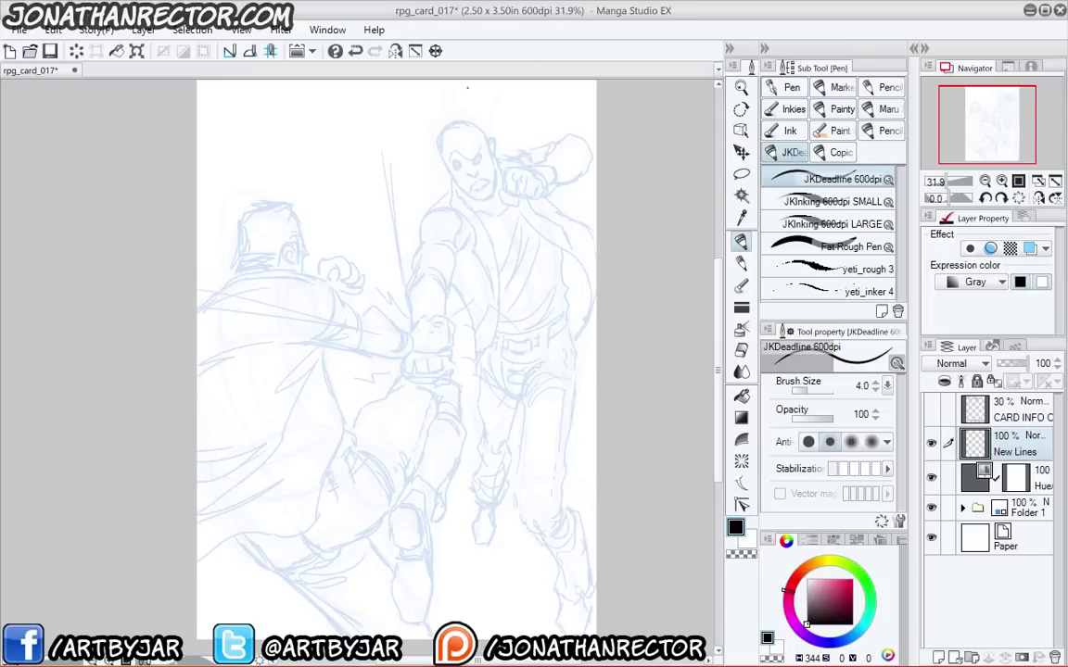
mouse_move(304, 359)
left_mouse_down()
mouse_move(308, 338)
mouse_move(314, 359)
left_mouse_up()
scroll(265, 285, "up", 1)
scroll(265, 285, "up", 1)
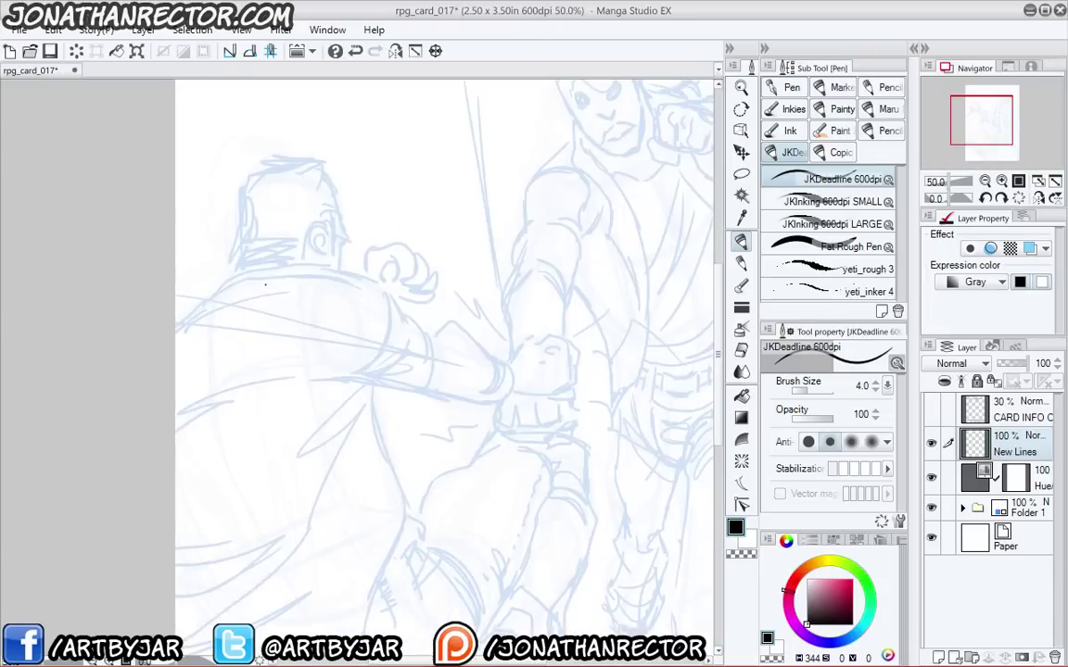
left_click_drag(393, 331, 393, 350)
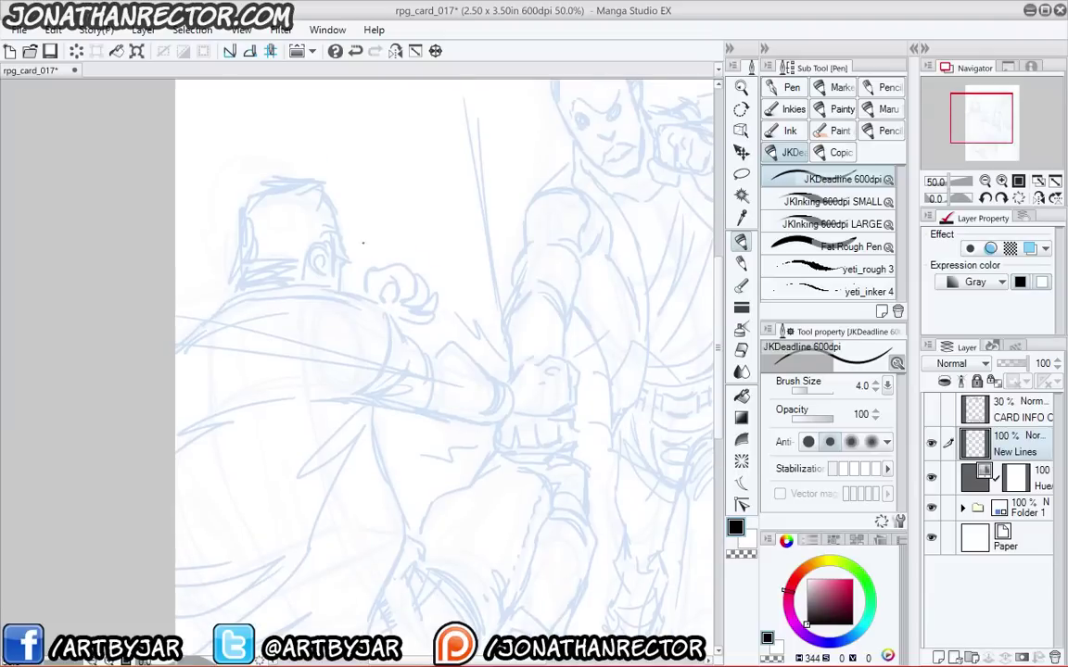
key("Tab")
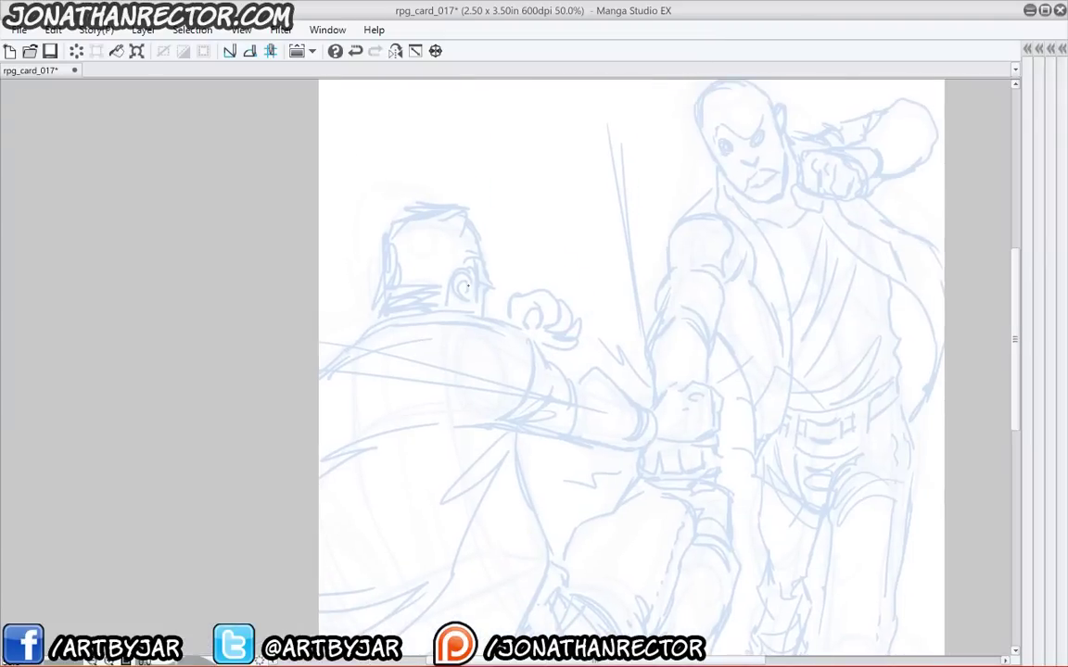
- Draw the ear of the fighter seen from behind, cleaning up its lobe and adding the inner ear lines
left_click_drag(466, 274, 466, 286)
scroll(461, 272, "up", 1)
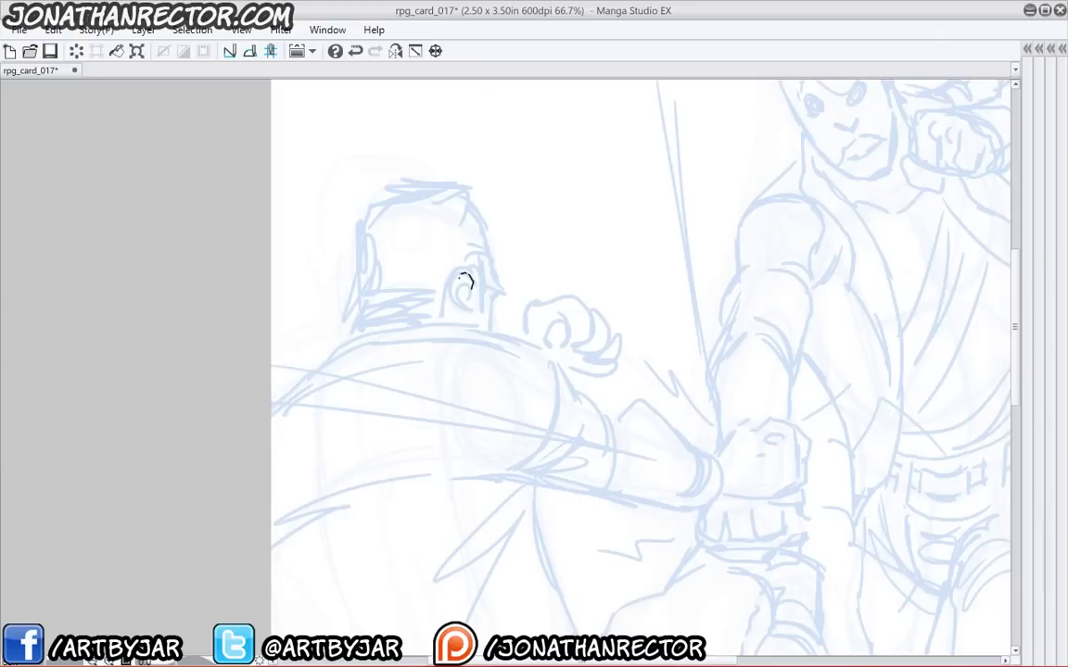
mouse_move(463, 275)
left_mouse_down()
mouse_move(465, 309)
mouse_move(465, 297)
left_mouse_up()
key("e")
mouse_move(384, 277)
left_mouse_down()
mouse_move(334, 381)
mouse_move(317, 352)
mouse_move(285, 182)
mouse_move(407, 295)
left_mouse_up()
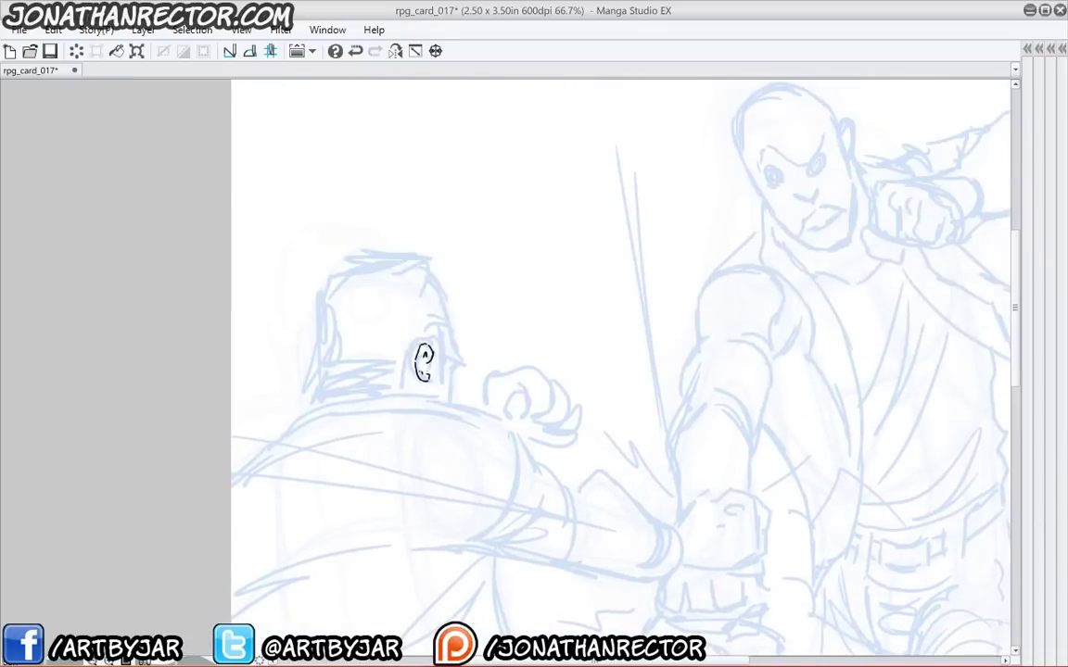
key("e")
left_click_drag(420, 374, 430, 383)
key("p")
left_click_drag(423, 371, 424, 366)
- Outline the head of the fighter seen from behind, with the sideburn, flat hair top and small spiky tufts
left_click_drag(412, 257, 469, 177)
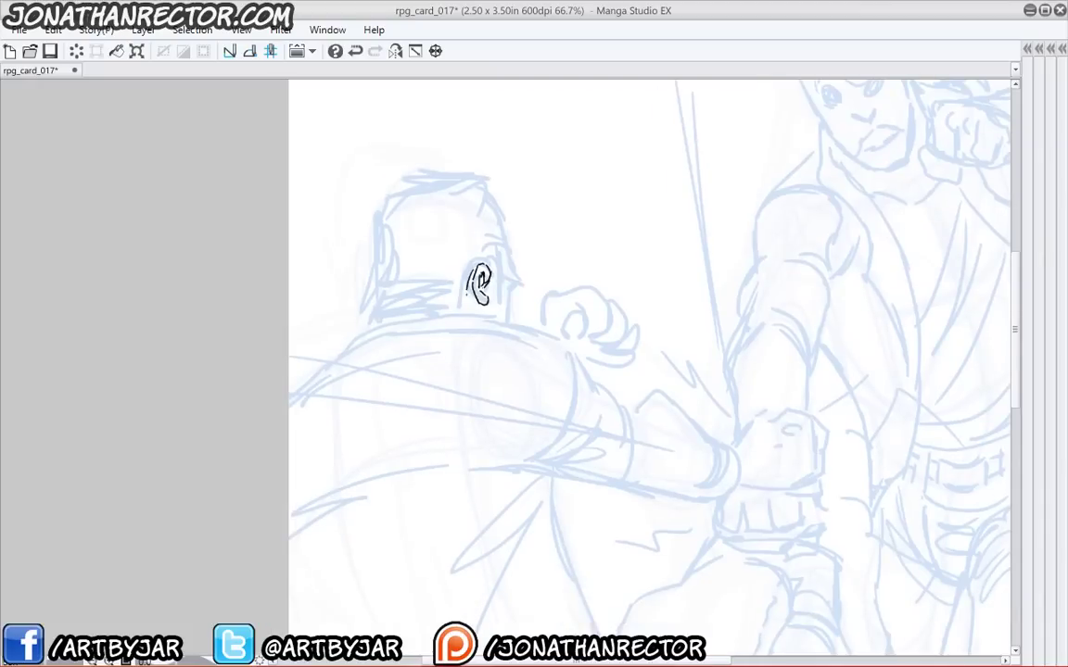
mouse_move(490, 268)
left_mouse_down()
mouse_move(496, 303)
mouse_move(501, 294)
left_mouse_up()
mouse_move(498, 266)
left_mouse_down()
mouse_move(499, 279)
mouse_move(503, 264)
left_mouse_up()
left_click_drag(502, 265, 509, 244)
left_click_drag(413, 212, 426, 273)
mouse_move(519, 304)
left_mouse_down()
mouse_move(510, 237)
mouse_move(494, 228)
mouse_move(396, 248)
mouse_move(389, 262)
mouse_move(402, 215)
mouse_move(402, 317)
left_mouse_up()
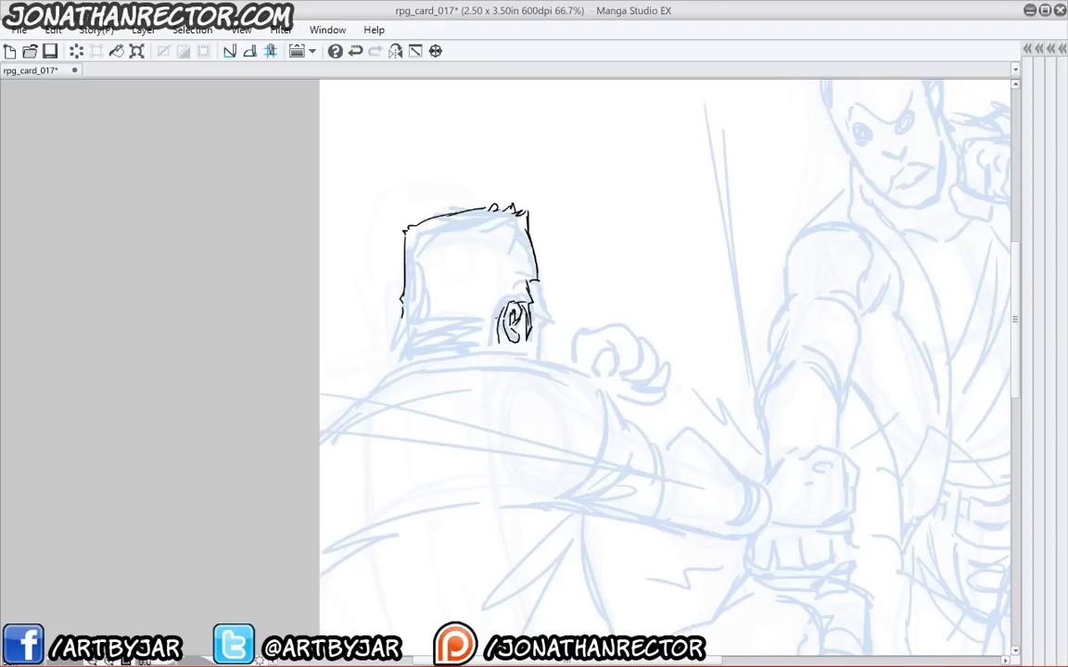
- Hatch the short hair across the nape of the fighter seen from behind and draw the side of his face
left_click_drag(498, 318, 454, 327)
left_click_drag(496, 321, 433, 333)
left_click_drag(488, 336, 443, 339)
left_click_drag(465, 329, 425, 334)
mouse_move(500, 314)
left_mouse_down()
mouse_move(480, 318)
mouse_move(527, 298)
left_mouse_up()
left_click_drag(535, 256, 538, 359)
mouse_move(481, 312)
left_mouse_down()
mouse_move(535, 281)
mouse_move(460, 320)
left_mouse_up()
left_click_drag(489, 312, 467, 320)
mouse_move(457, 312)
left_mouse_down()
mouse_move(461, 274)
mouse_move(464, 292)
left_mouse_up()
left_click_drag(556, 371, 506, 417)
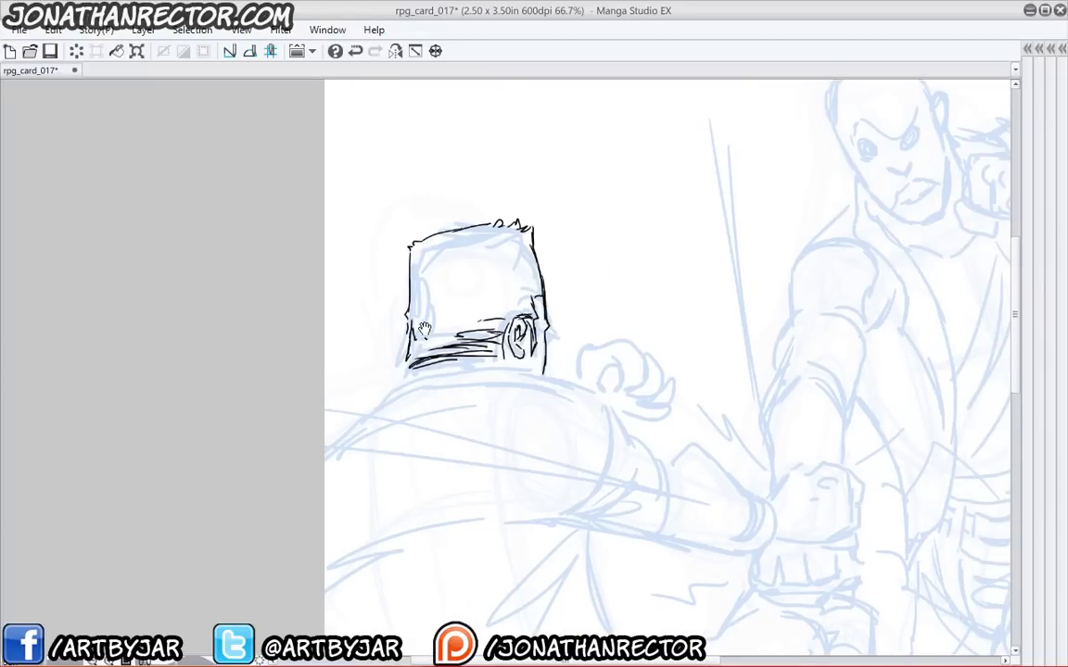
- Define the hairline above the nape hatching and add short hair strokes above the ear and at the temple
mouse_move(425, 326)
left_mouse_down()
mouse_move(369, 356)
mouse_move(397, 374)
left_mouse_up()
left_click_drag(390, 373, 362, 380)
left_click_drag(348, 323, 307, 337)
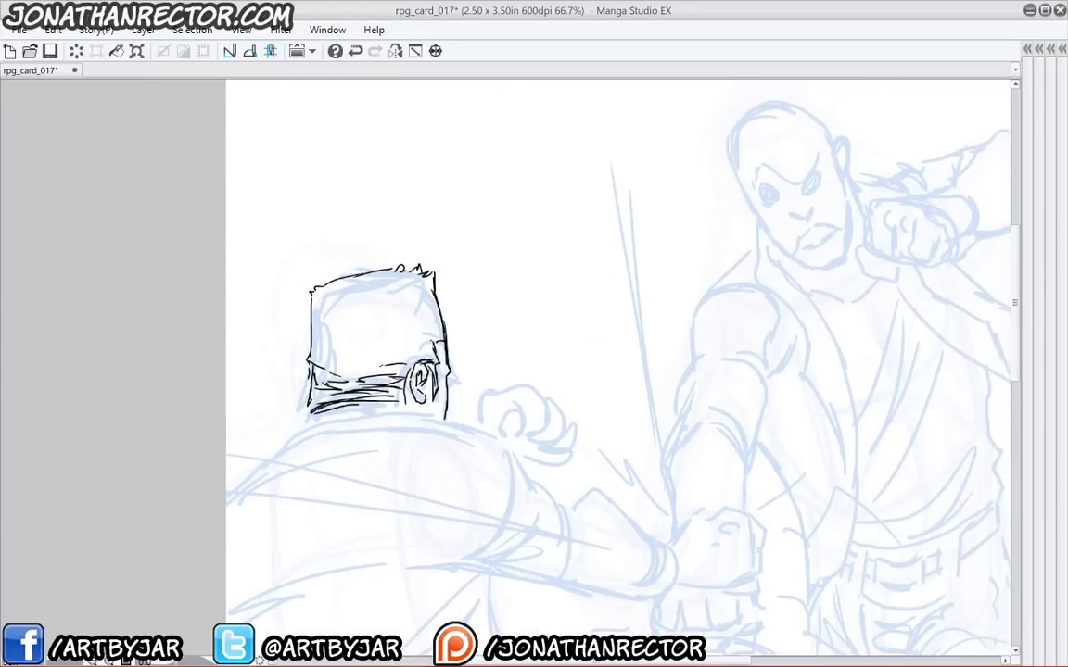
left_click_drag(436, 298, 441, 310)
left_click_drag(395, 362, 419, 354)
mouse_move(337, 360)
left_mouse_down()
mouse_move(376, 363)
mouse_move(342, 363)
left_mouse_up()
left_click(315, 352)
left_click_drag(414, 338, 432, 332)
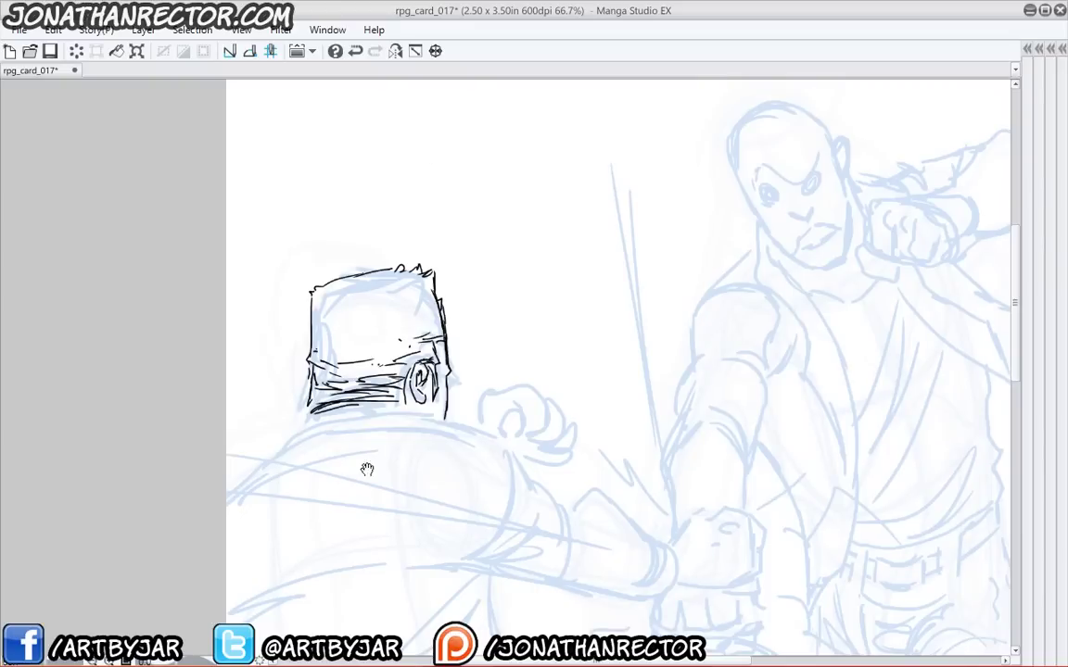
left_click_drag(367, 470, 358, 337)
mouse_move(289, 347)
left_mouse_down()
mouse_move(258, 259)
mouse_move(227, 313)
left_mouse_up()
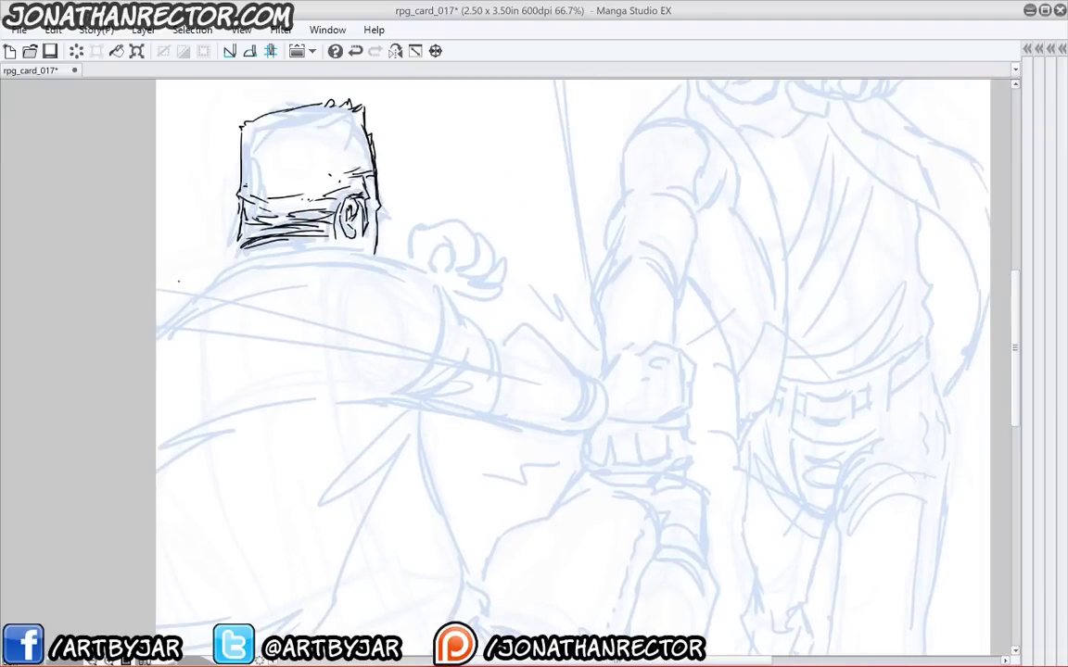
- Draw the coat collar around the neck of the fighter seen from behind, with the shoulder lines sloping away from it
mouse_move(158, 331)
left_mouse_down()
mouse_move(254, 265)
mouse_move(355, 263)
mouse_move(449, 289)
left_mouse_up()
mouse_move(191, 298)
left_mouse_down()
mouse_move(235, 259)
mouse_move(265, 249)
mouse_move(383, 247)
mouse_move(410, 269)
mouse_move(408, 256)
mouse_move(375, 252)
mouse_move(414, 273)
left_mouse_up()
key("e")
left_click_drag(245, 238, 239, 249)
left_click_drag(229, 359, 233, 307)
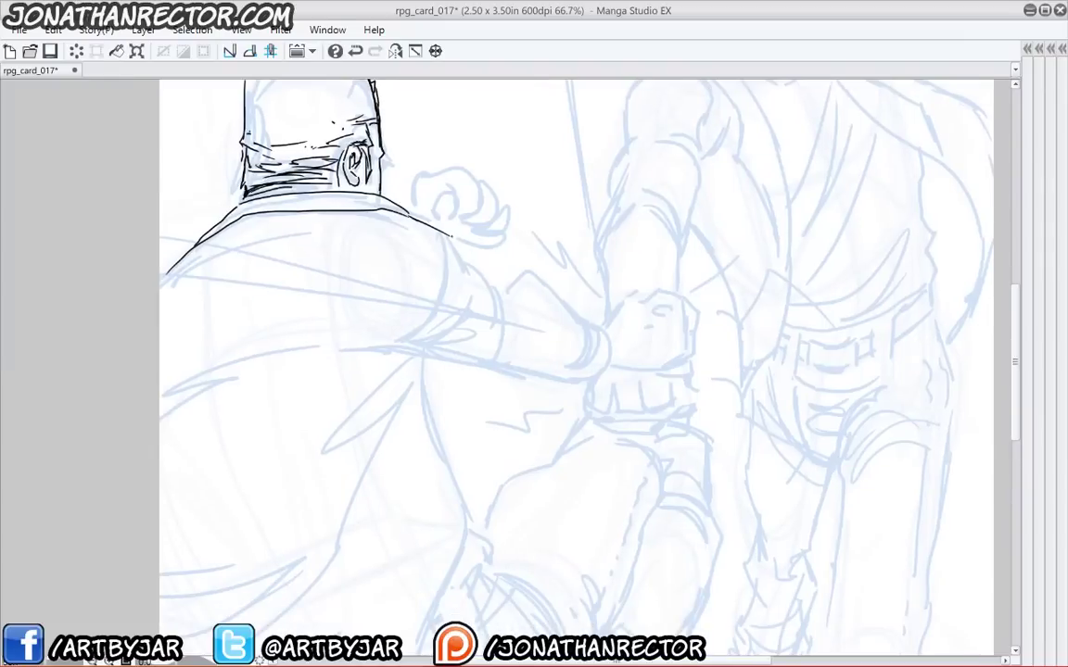
- Outline the coat's shoulder and armhole on the punching side and add the fold lines under the armpit
mouse_move(453, 237)
left_mouse_down()
mouse_move(466, 281)
mouse_move(606, 248)
mouse_move(563, 311)
left_mouse_up()
mouse_move(561, 312)
left_mouse_down()
mouse_move(472, 321)
mouse_move(417, 351)
left_mouse_up()
left_click_drag(474, 225, 358, 276)
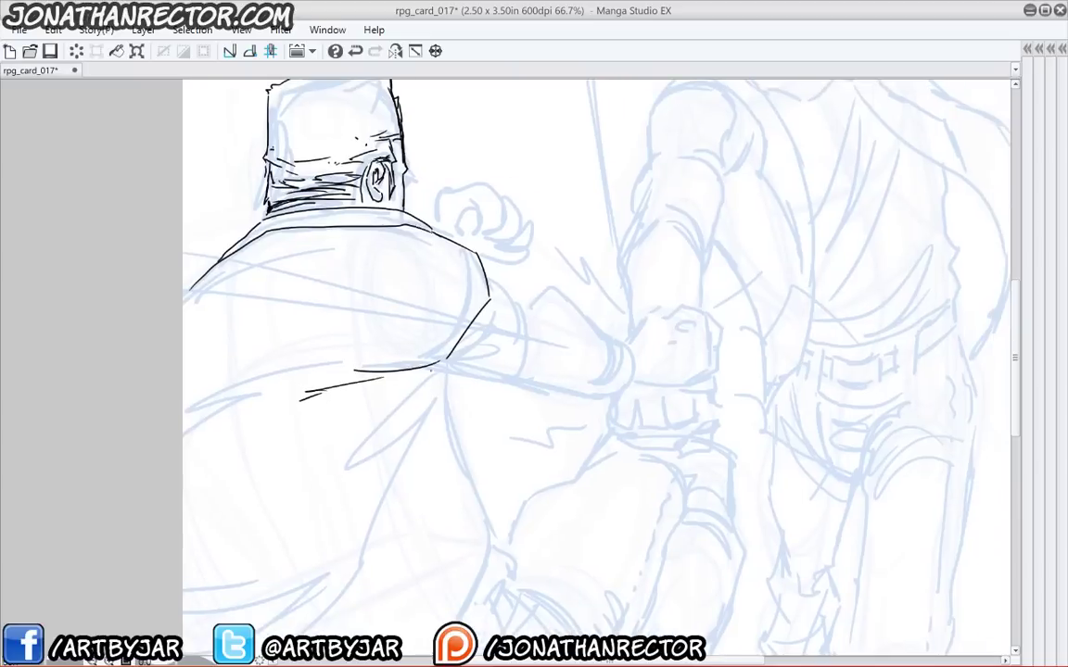
mouse_move(430, 369)
left_mouse_down()
mouse_move(296, 360)
mouse_move(480, 381)
left_mouse_up()
- Draw the extended arm's sleeve with its elbow folds, forearm bulge and open cuff at the wrist
left_click_drag(355, 269, 389, 293)
left_click_drag(389, 296, 390, 347)
left_click_drag(394, 298, 408, 351)
mouse_move(397, 299)
left_mouse_down()
mouse_move(412, 355)
mouse_move(406, 279)
mouse_move(469, 324)
mouse_move(400, 253)
left_mouse_up()
mouse_move(470, 264)
left_mouse_down()
mouse_move(494, 269)
mouse_move(504, 284)
mouse_move(587, 295)
mouse_move(561, 310)
mouse_move(606, 312)
mouse_move(588, 324)
left_mouse_up()
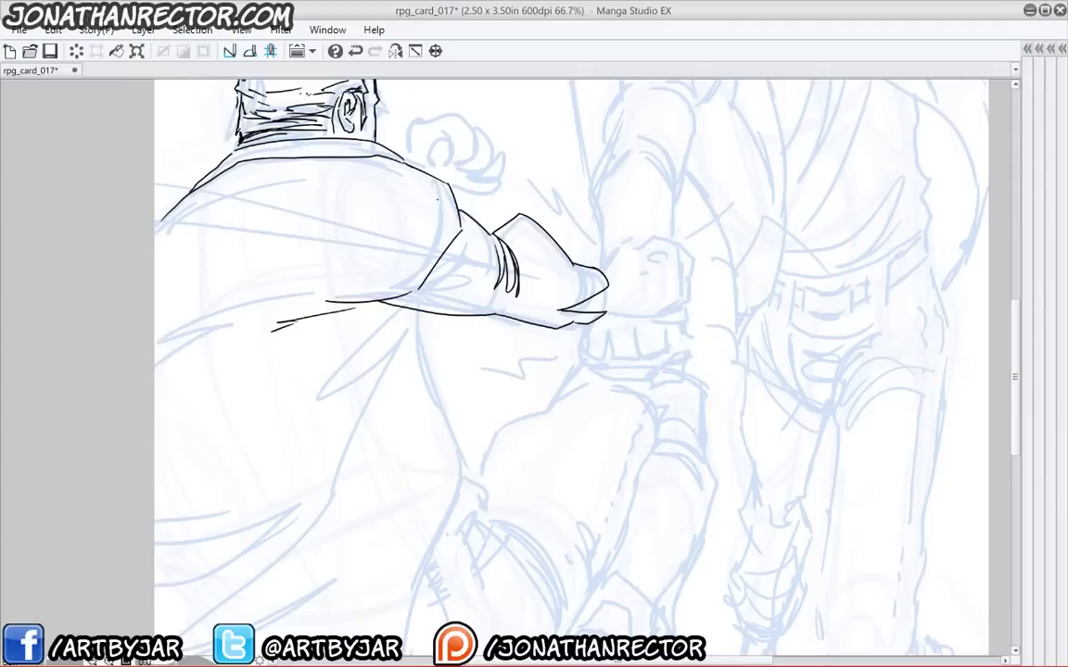
left_click_drag(491, 314, 532, 300)
left_click_drag(548, 237, 564, 276)
left_click_drag(478, 241, 397, 258)
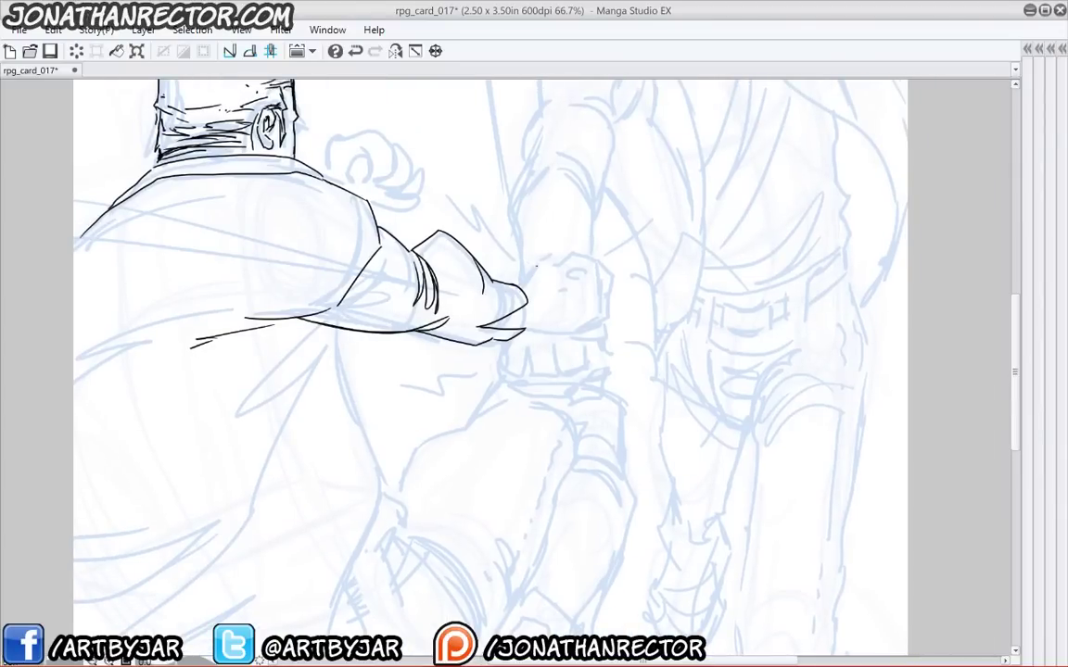
- Draw the fist of the extended arm with its knuckles, curled fingers and thumb, adding the inner cuff lines at the wrist
left_click_drag(522, 333, 571, 333)
mouse_move(516, 284)
left_mouse_down()
mouse_move(525, 268)
mouse_move(579, 264)
mouse_move(583, 338)
left_mouse_up()
mouse_move(563, 258)
left_mouse_down()
mouse_move(599, 262)
mouse_move(599, 303)
left_mouse_up()
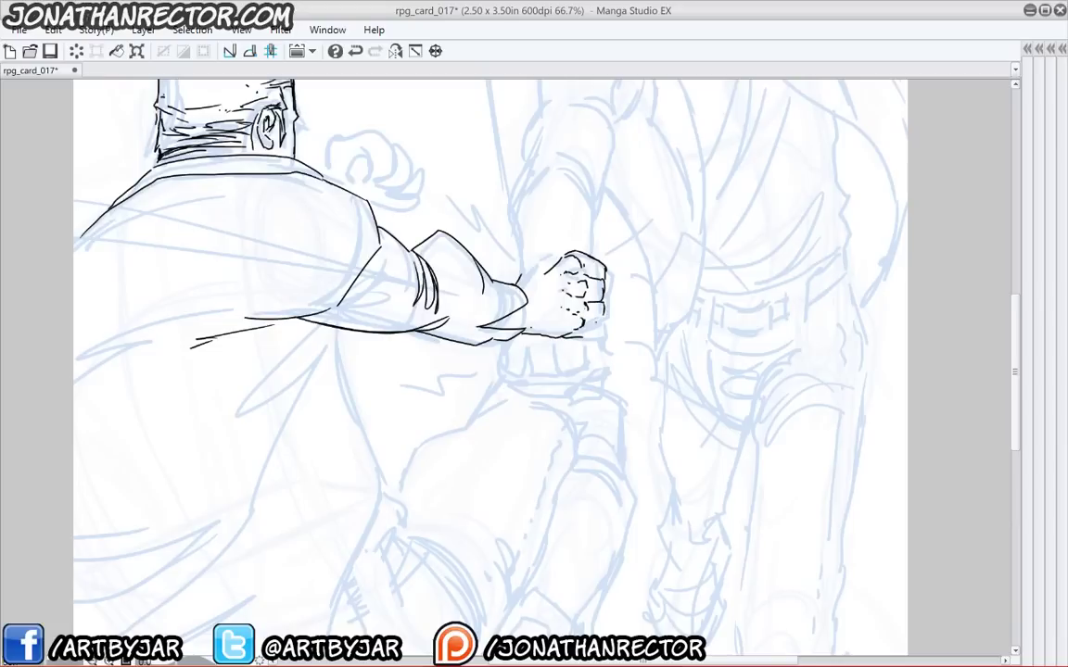
left_click_drag(603, 318, 585, 336)
left_click_drag(523, 307, 495, 328)
mouse_move(518, 277)
left_mouse_down()
mouse_move(546, 251)
mouse_move(584, 245)
left_mouse_up()
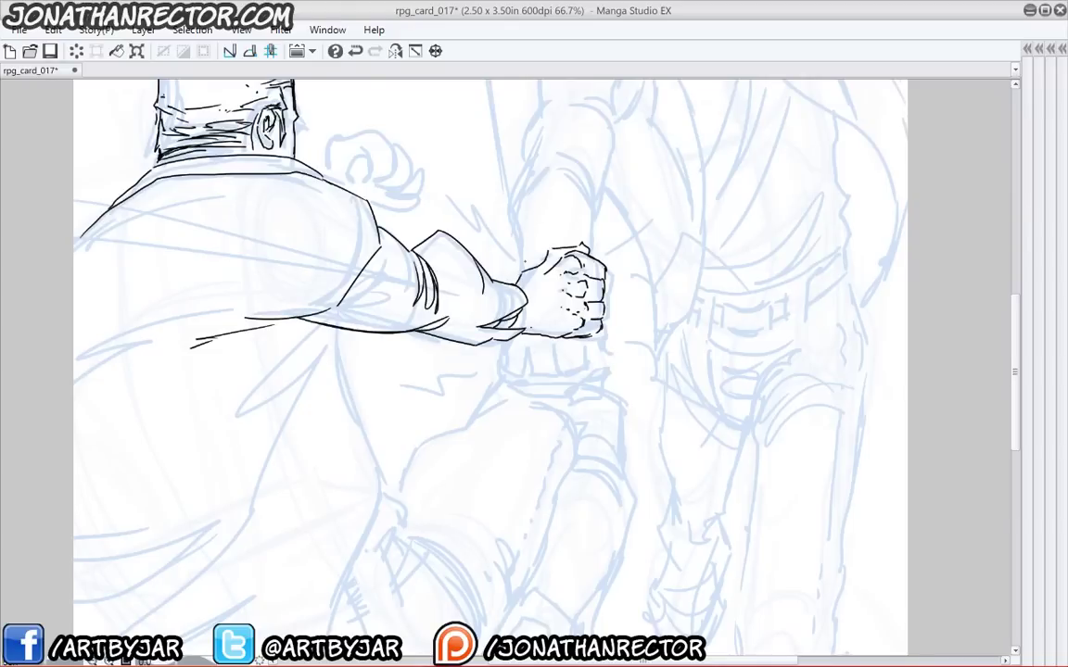
left_click_drag(532, 277, 552, 269)
- Outline the long coat's hanging edge and wavy hem, and add the long folds sweeping across its back
left_click_drag(202, 288, 275, 323)
scroll(256, 256, "down", 2)
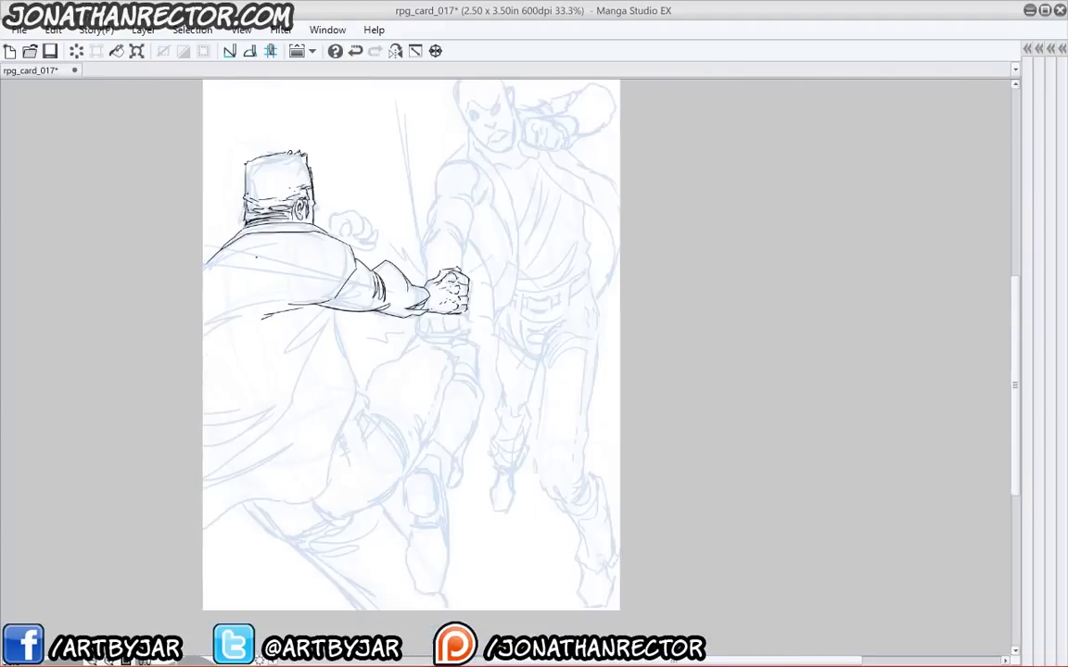
scroll(256, 256, "up", 1)
left_click_drag(253, 368, 356, 252)
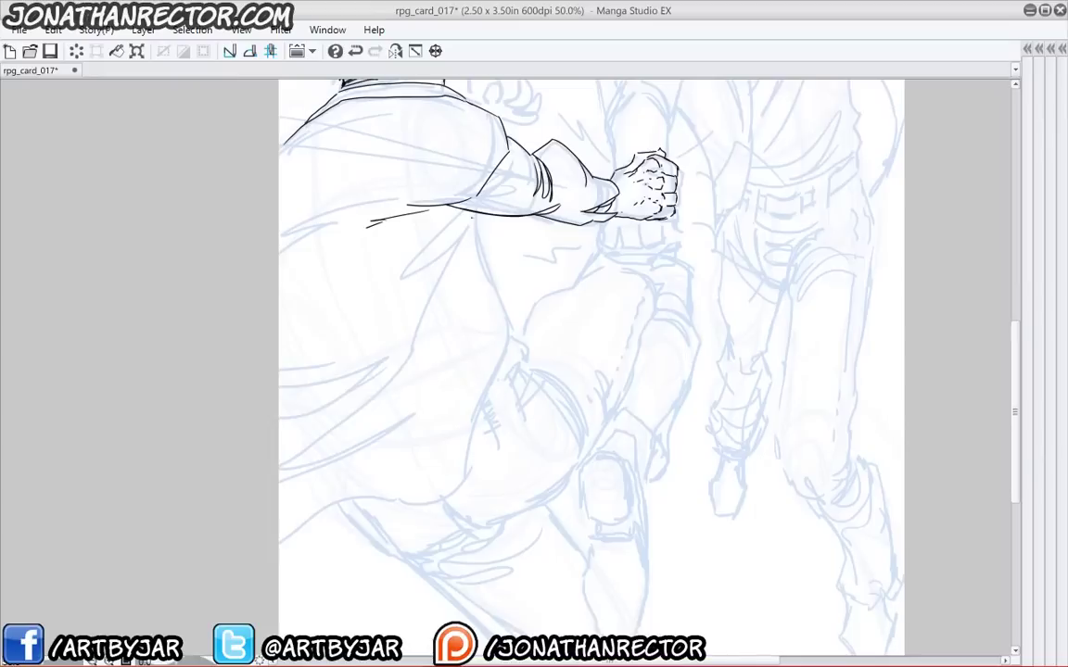
left_click_drag(475, 214, 431, 313)
mouse_move(477, 218)
left_mouse_down()
mouse_move(511, 320)
mouse_move(463, 482)
mouse_move(413, 508)
mouse_move(330, 500)
mouse_move(278, 543)
left_mouse_up()
left_click_drag(274, 491, 366, 505)
mouse_move(501, 359)
left_mouse_down()
mouse_move(435, 438)
mouse_move(371, 477)
left_mouse_up()
left_click_drag(338, 370, 266, 458)
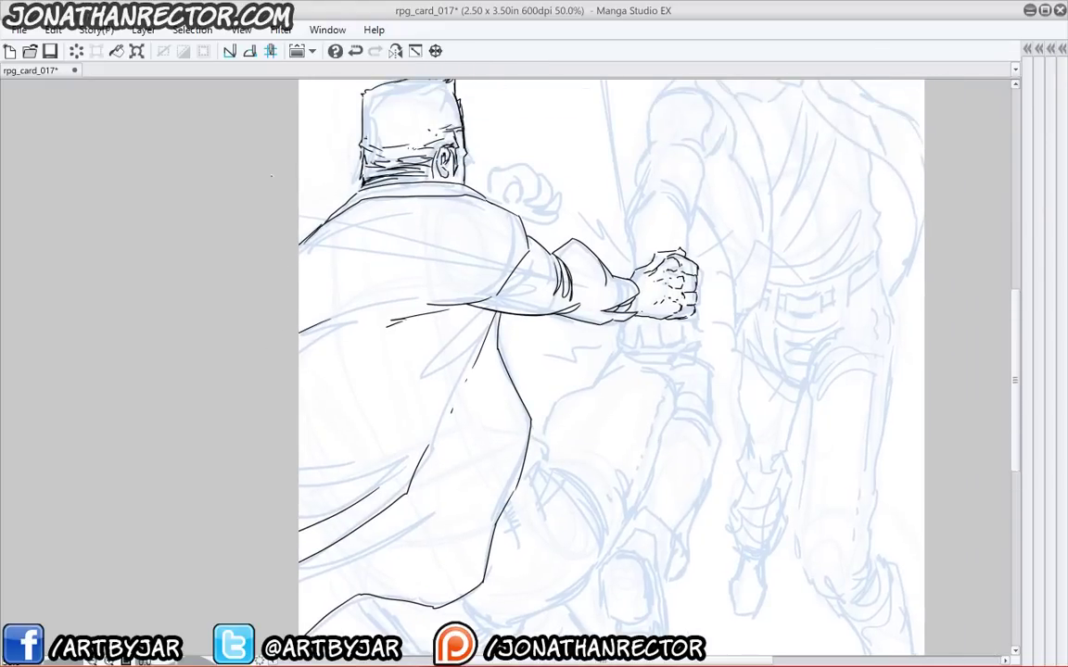
- Clean up and redraw the outer edge of the nape, and add the coat's shoulder seam and upper back fold
left_click_drag(368, 246, 333, 304)
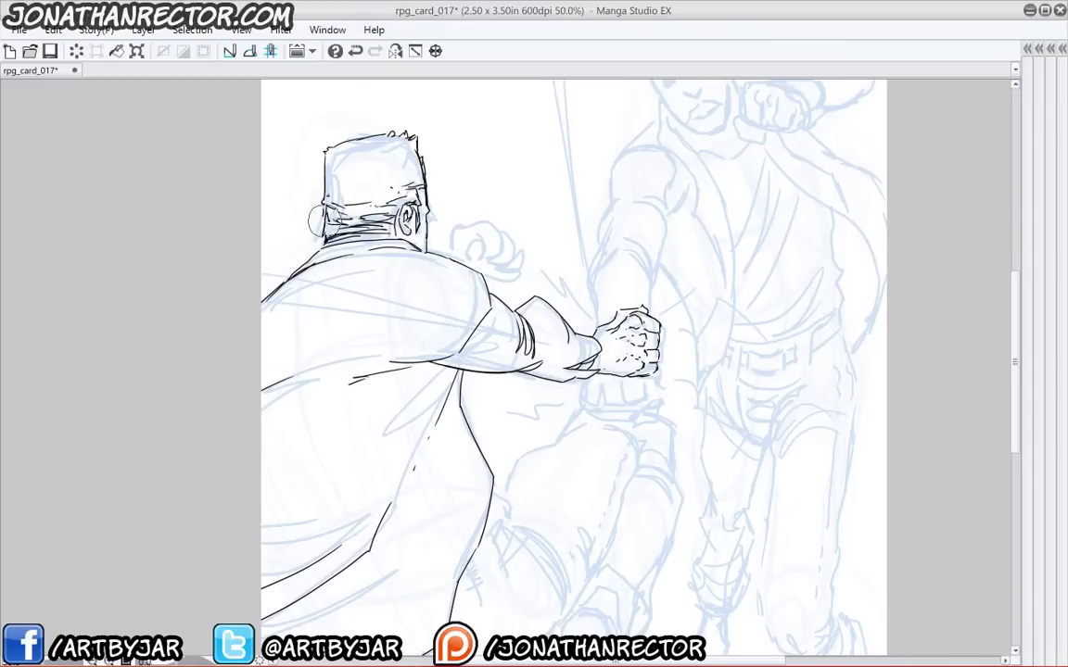
mouse_move(319, 218)
left_mouse_down()
mouse_move(320, 204)
mouse_move(334, 224)
left_mouse_up()
left_click_drag(333, 221, 320, 251)
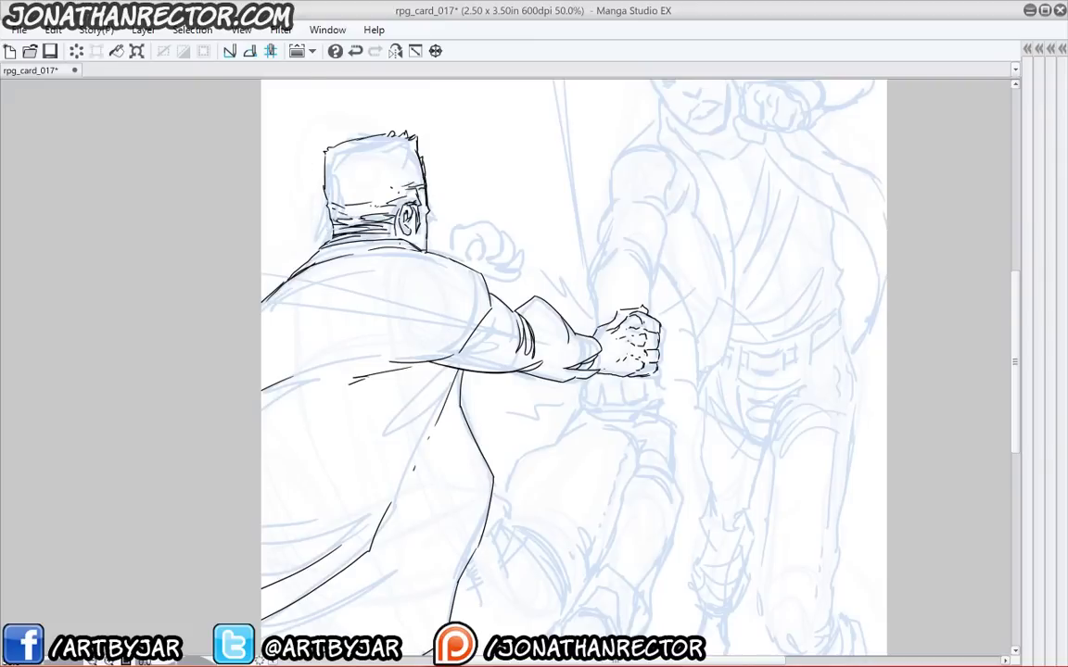
mouse_move(418, 282)
left_mouse_down()
mouse_move(496, 247)
mouse_move(469, 233)
mouse_move(453, 279)
left_mouse_up()
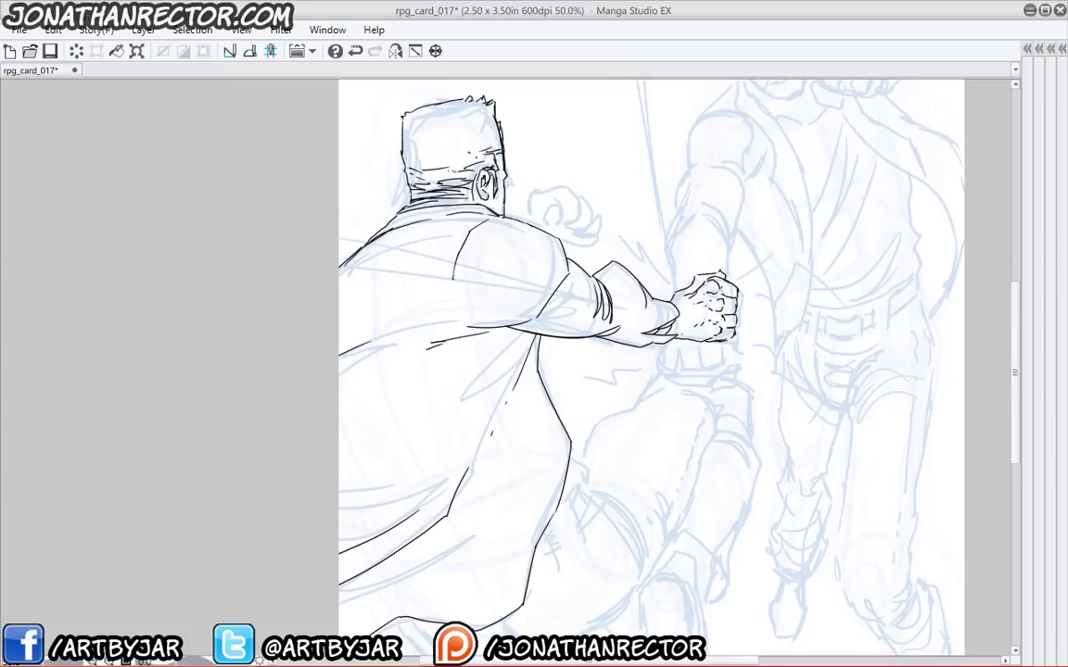
mouse_move(466, 228)
left_mouse_down()
mouse_move(355, 275)
mouse_move(290, 353)
left_mouse_up()
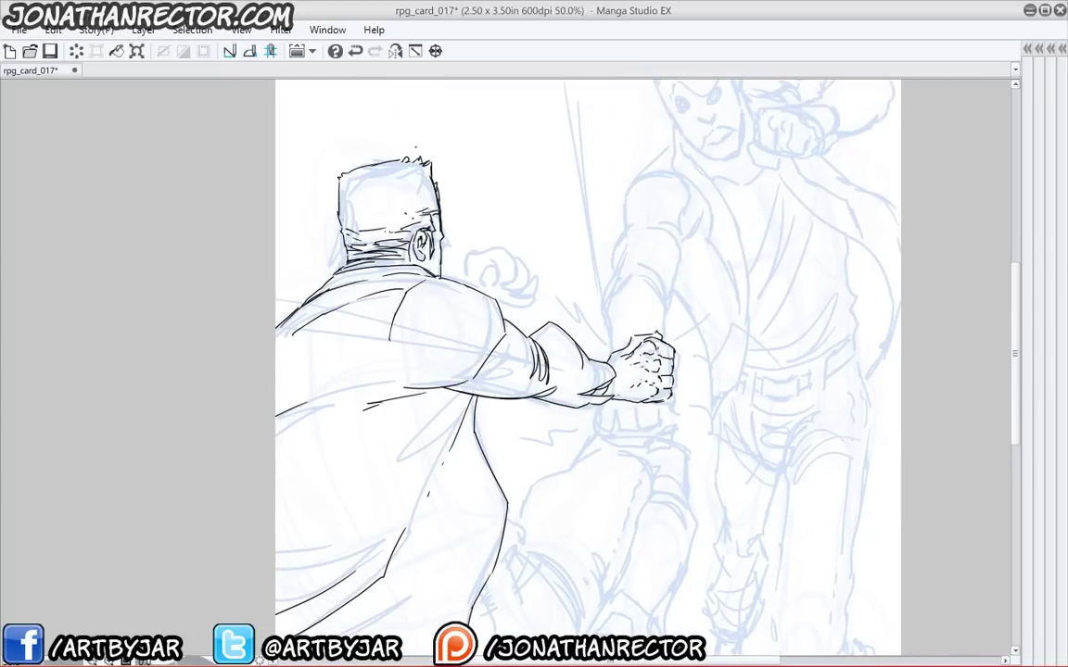
- Draw the basic contour and palm lines of the raised fist showing beyond the fighter's shoulder
scroll(416, 146, "up", 1)
left_click_drag(444, 289, 427, 273)
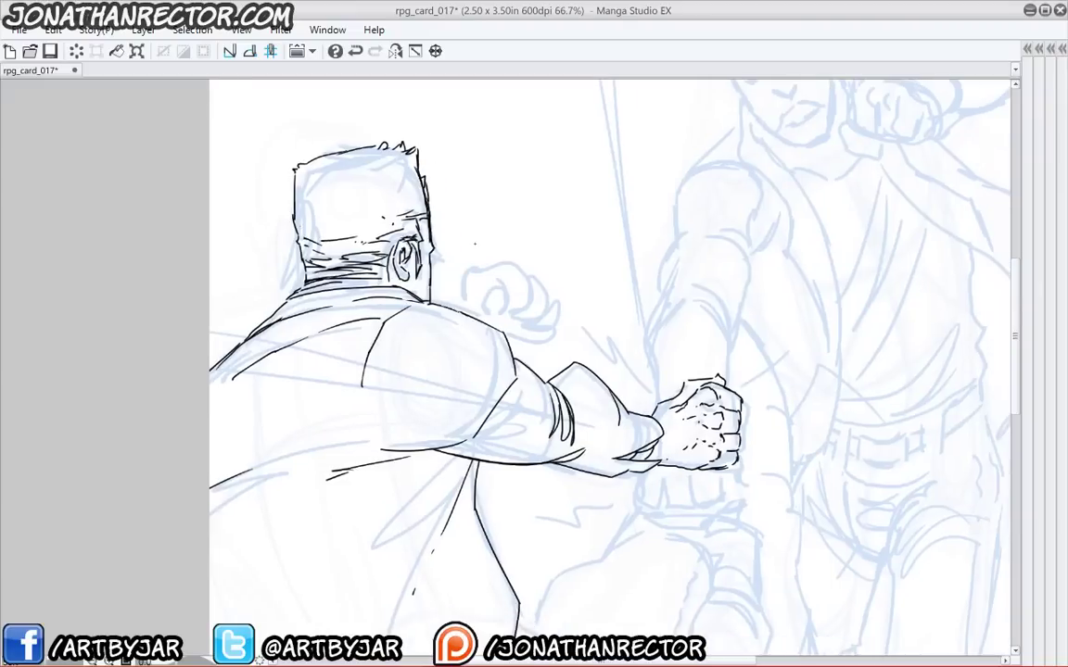
mouse_move(480, 297)
left_mouse_down()
mouse_move(481, 313)
mouse_move(512, 288)
mouse_move(515, 312)
left_mouse_up()
mouse_move(516, 289)
left_mouse_down()
mouse_move(525, 298)
mouse_move(517, 316)
mouse_move(497, 322)
mouse_move(473, 275)
mouse_move(515, 269)
mouse_move(534, 311)
left_mouse_up()
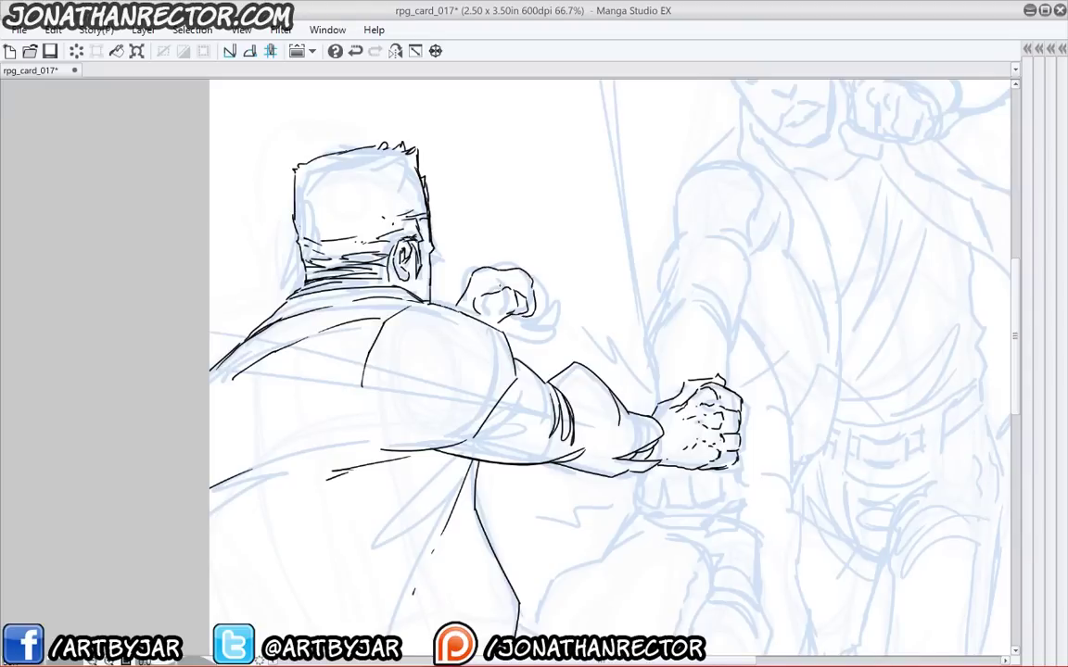
- Undo the last strokes on the raised fist and redraw it with a more peaked top and layered curled fingers
key("ctrl+z")
key("ctrl+z")
key("ctrl+z")
mouse_move(488, 269)
left_mouse_down()
mouse_move(472, 282)
mouse_move(495, 262)
mouse_move(528, 277)
mouse_move(535, 308)
mouse_move(514, 320)
left_mouse_up()
left_click_drag(504, 274, 508, 284)
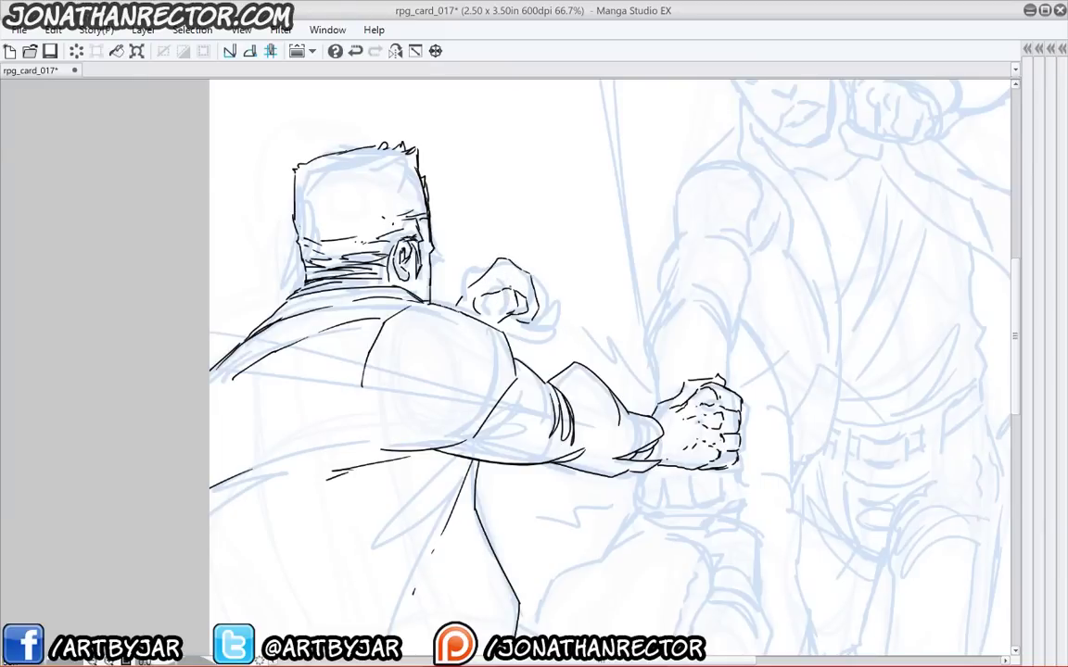
mouse_move(518, 263)
left_mouse_down()
mouse_move(541, 273)
mouse_move(547, 311)
mouse_move(534, 324)
left_mouse_up()
mouse_move(543, 282)
left_mouse_down()
mouse_move(549, 321)
mouse_move(520, 322)
mouse_move(556, 314)
mouse_move(521, 324)
left_mouse_up()
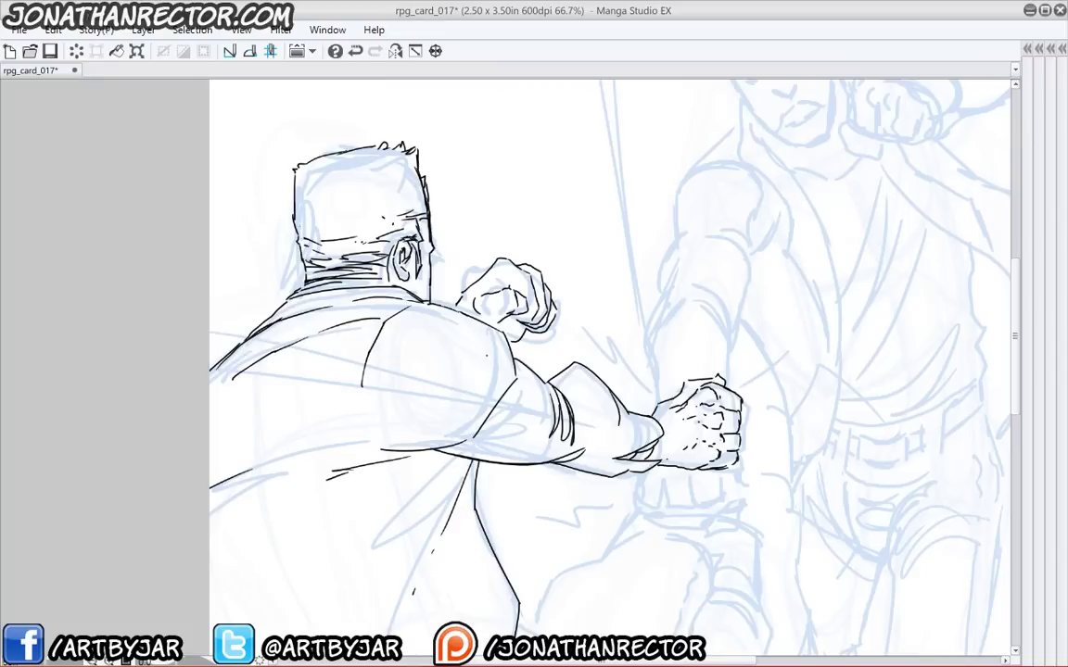
- Draw the belt and loops showing past the coat edge at the waist, plus short fold marks under the hem
left_click_drag(472, 428, 464, 318)
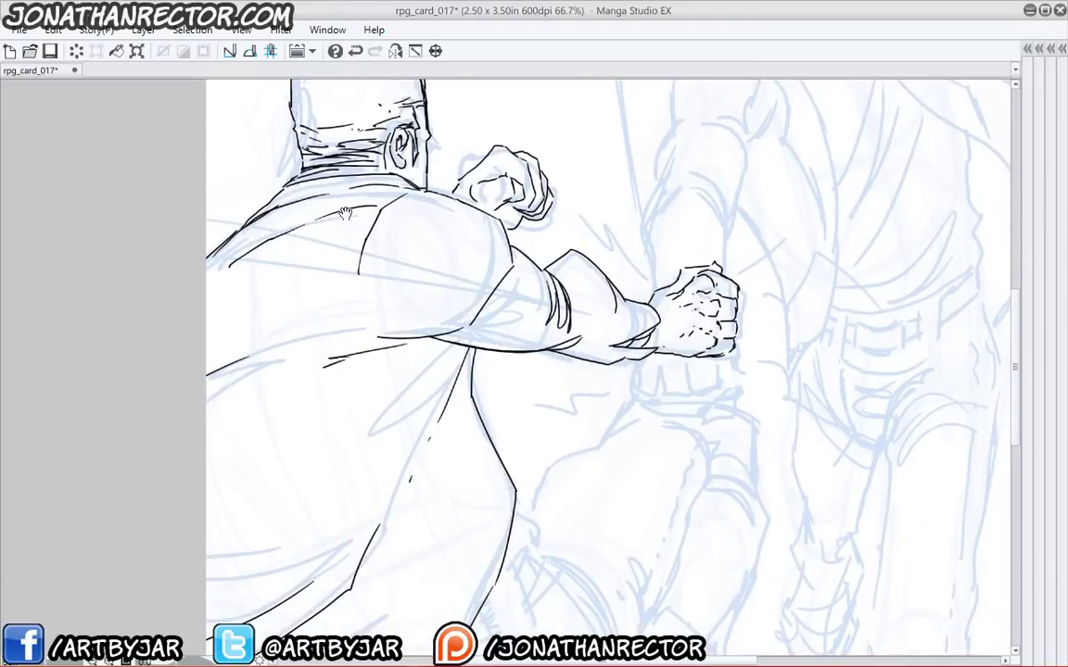
left_click_drag(377, 404, 361, 212)
left_click_drag(338, 313, 344, 254)
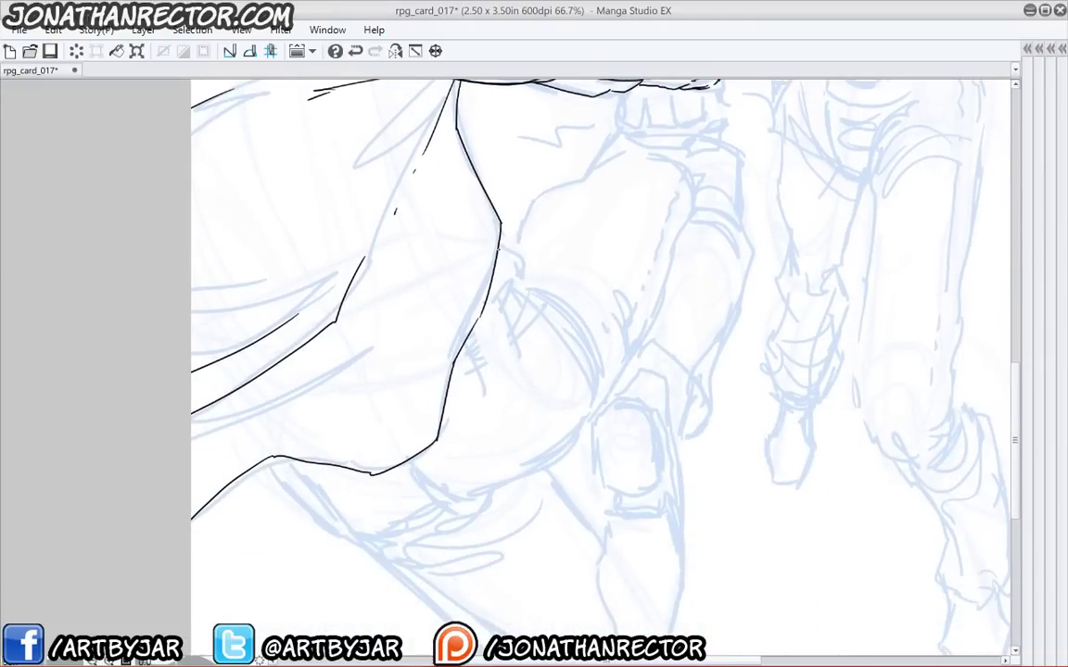
mouse_move(497, 248)
left_mouse_down()
mouse_move(508, 256)
mouse_move(483, 311)
mouse_move(523, 299)
mouse_move(502, 340)
mouse_move(462, 351)
left_mouse_up()
mouse_move(297, 459)
left_mouse_down()
mouse_move(298, 474)
mouse_move(271, 472)
left_mouse_up()
mouse_move(459, 389)
left_mouse_down()
mouse_move(414, 303)
mouse_move(413, 356)
left_mouse_up()
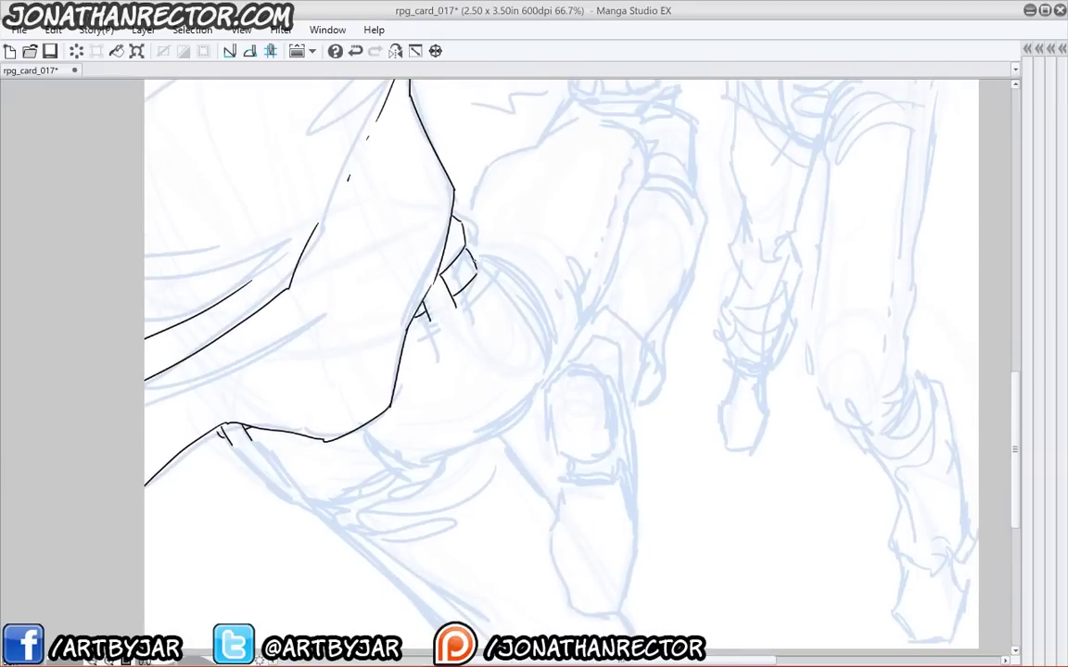
- Draw the curved hip seam, the upper contour of the bent leg's thigh and the rounded curve of the buttock
left_click_drag(476, 262, 536, 340)
mouse_move(542, 349)
left_mouse_down()
mouse_move(540, 324)
mouse_move(496, 274)
mouse_move(441, 361)
left_mouse_up()
mouse_move(439, 306)
left_mouse_down()
mouse_move(451, 264)
mouse_move(510, 226)
mouse_move(541, 178)
left_mouse_up()
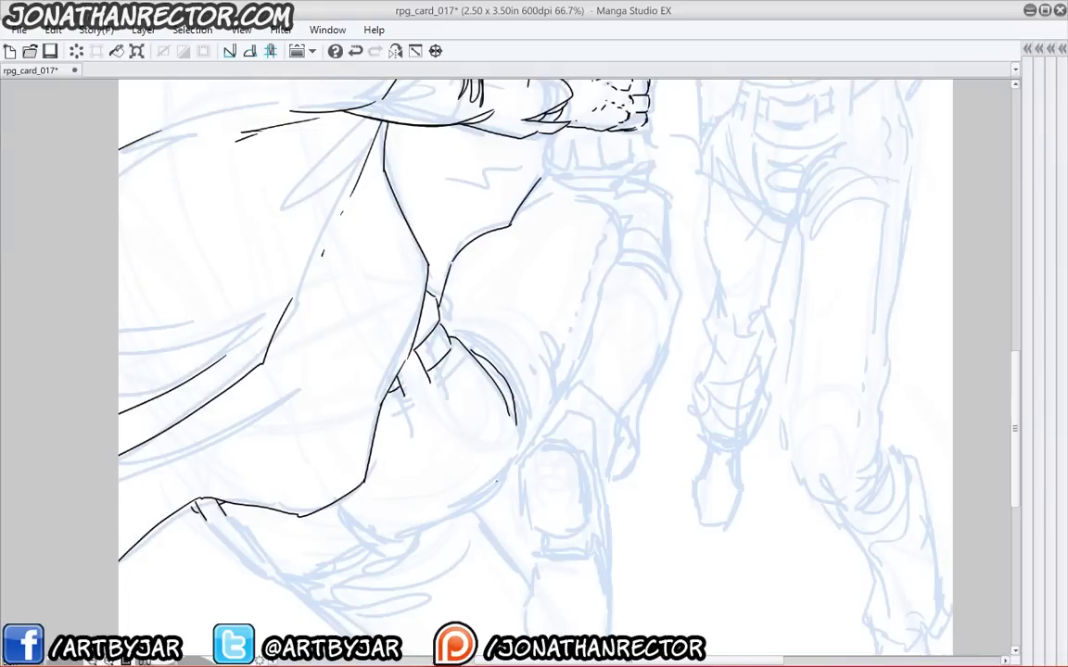
mouse_move(355, 496)
left_mouse_down()
mouse_move(332, 418)
mouse_move(379, 465)
mouse_move(503, 381)
mouse_move(510, 358)
left_mouse_up()
left_click_drag(509, 302, 465, 380)
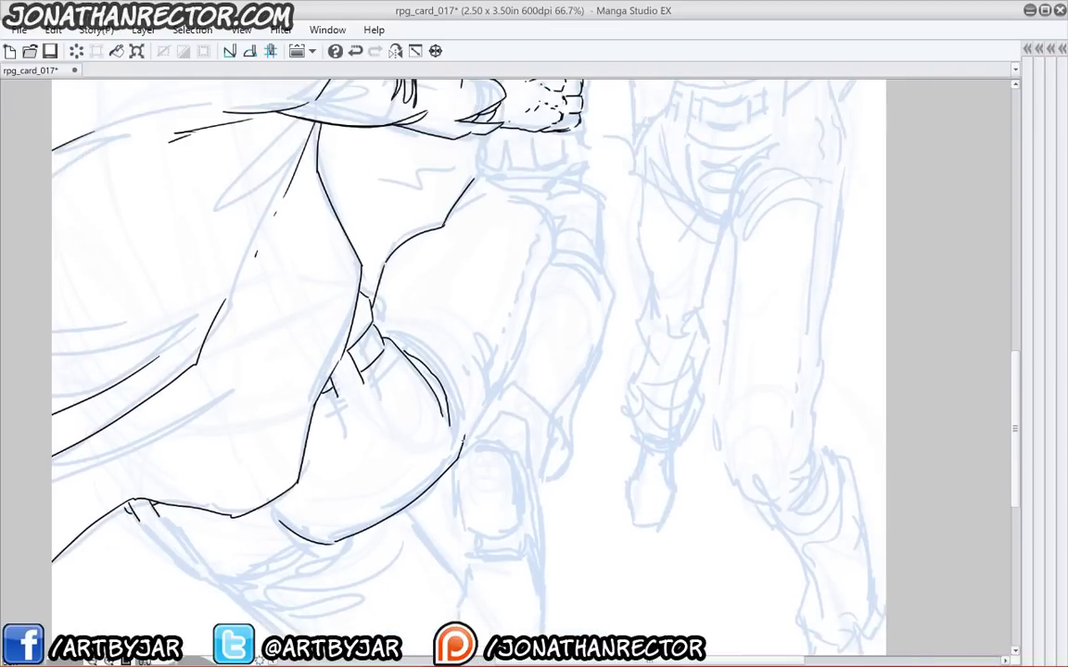
- Continue the underside of the bent leg's thigh up to the knee and add the trouser folds there
mouse_move(465, 436)
left_mouse_down()
mouse_move(498, 398)
mouse_move(556, 235)
mouse_move(488, 298)
mouse_move(488, 261)
mouse_move(470, 262)
left_mouse_up()
mouse_move(471, 265)
left_mouse_down()
mouse_move(514, 297)
mouse_move(512, 319)
left_mouse_up()
left_click_drag(529, 273, 519, 317)
left_click_drag(506, 250, 529, 273)
left_click_drag(533, 266, 532, 294)
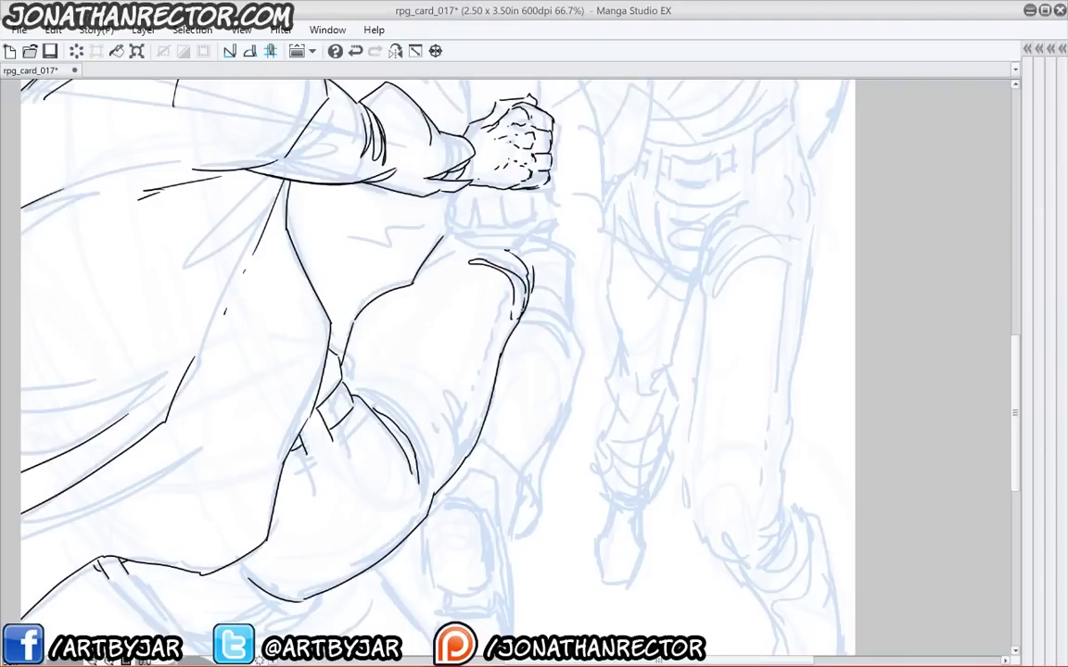
- Outline the bent leg's knee and lower leg down to the flared trouser opening
mouse_move(463, 222)
left_mouse_down()
mouse_move(516, 199)
mouse_move(511, 268)
mouse_move(579, 187)
mouse_move(529, 218)
left_mouse_up()
left_click_drag(602, 250, 606, 256)
mouse_move(606, 255)
left_mouse_down()
mouse_move(564, 422)
mouse_move(537, 445)
left_mouse_up()
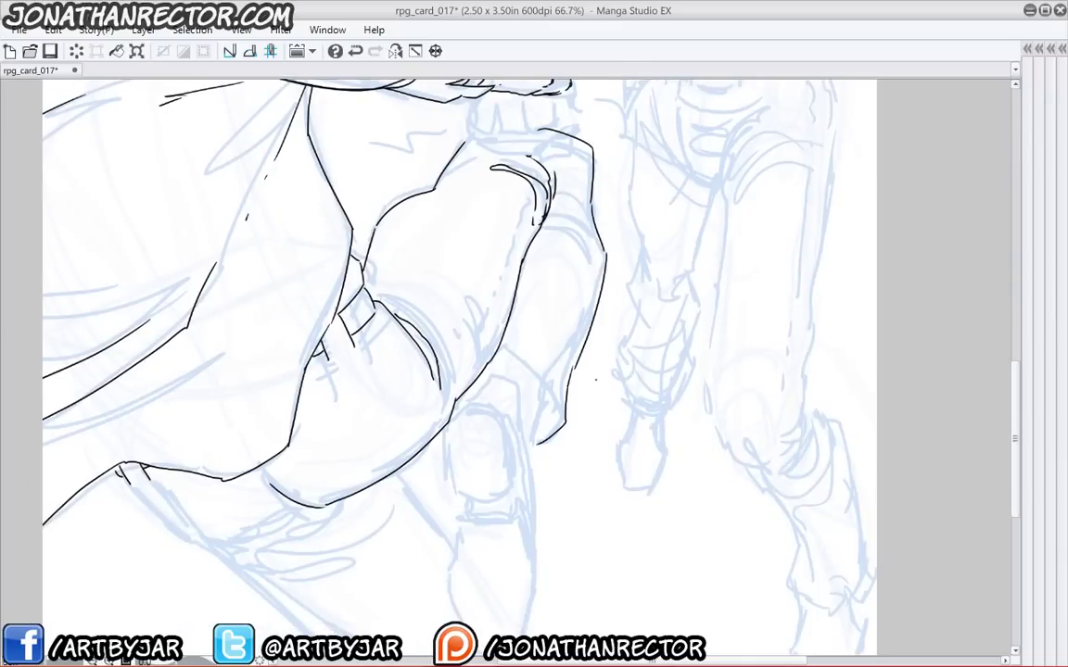
left_click_drag(500, 343, 561, 422)
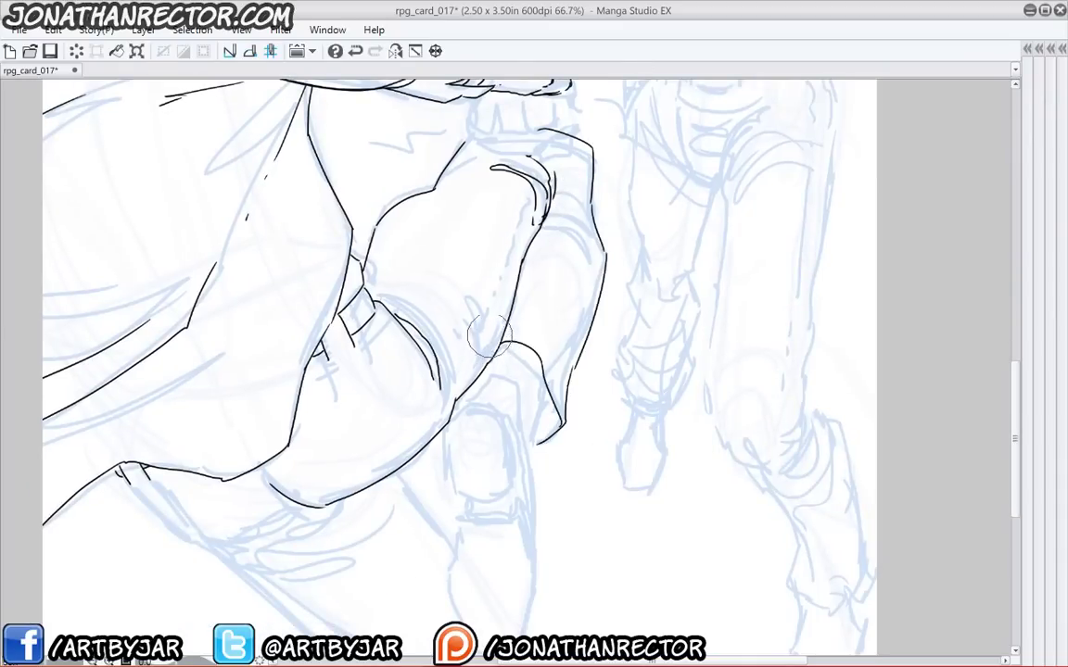
- Extend the thigh's upper contour toward the knee and draw a broken trouser seam along its underside
scroll(431, 369, "up", 2)
left_click_drag(463, 255, 490, 233)
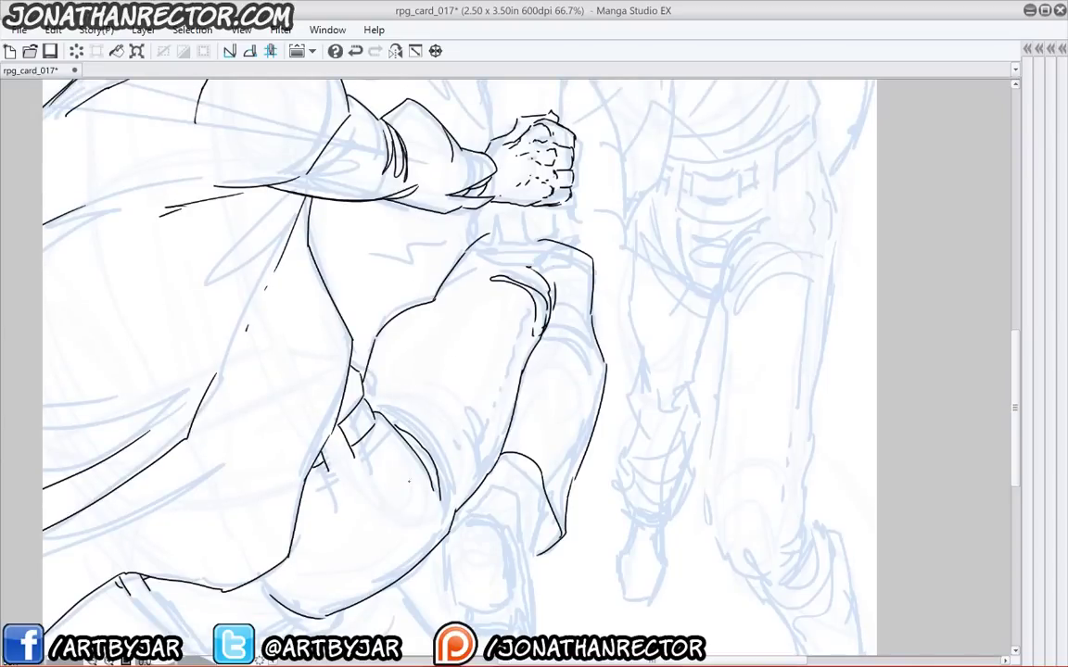
mouse_move(552, 298)
left_mouse_down()
mouse_move(535, 306)
mouse_move(492, 423)
left_mouse_up()
left_click_drag(446, 376, 420, 424)
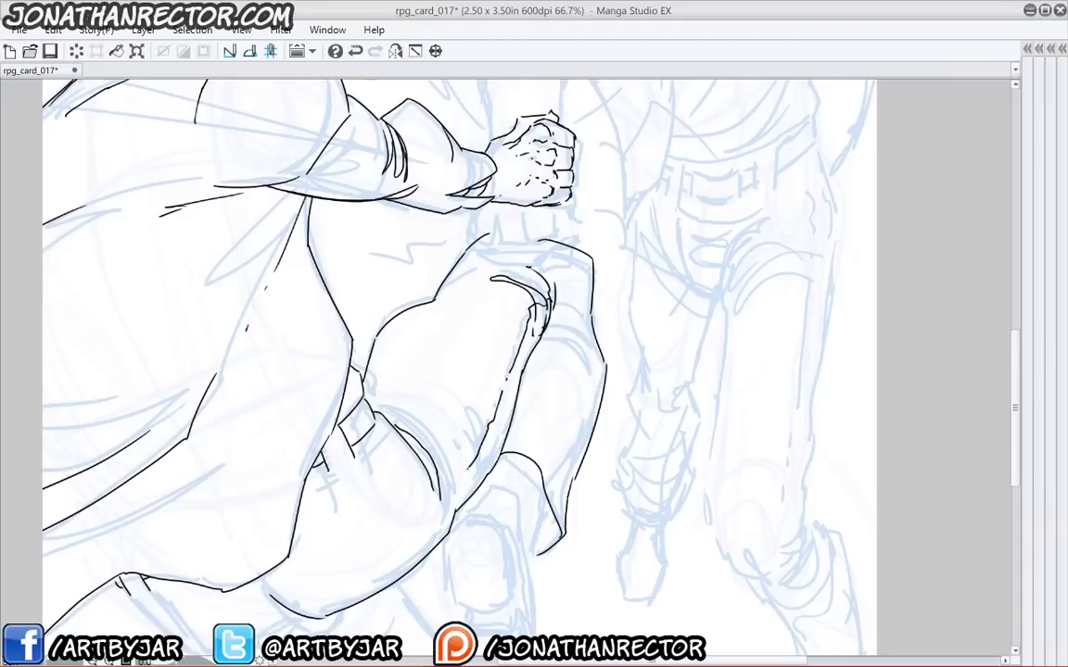
- Double the line of the bent leg's trouser hem and add curved folds just below the knee
left_click_drag(348, 299, 323, 217)
mouse_move(480, 362)
left_mouse_down()
mouse_move(508, 366)
mouse_move(527, 395)
left_mouse_up()
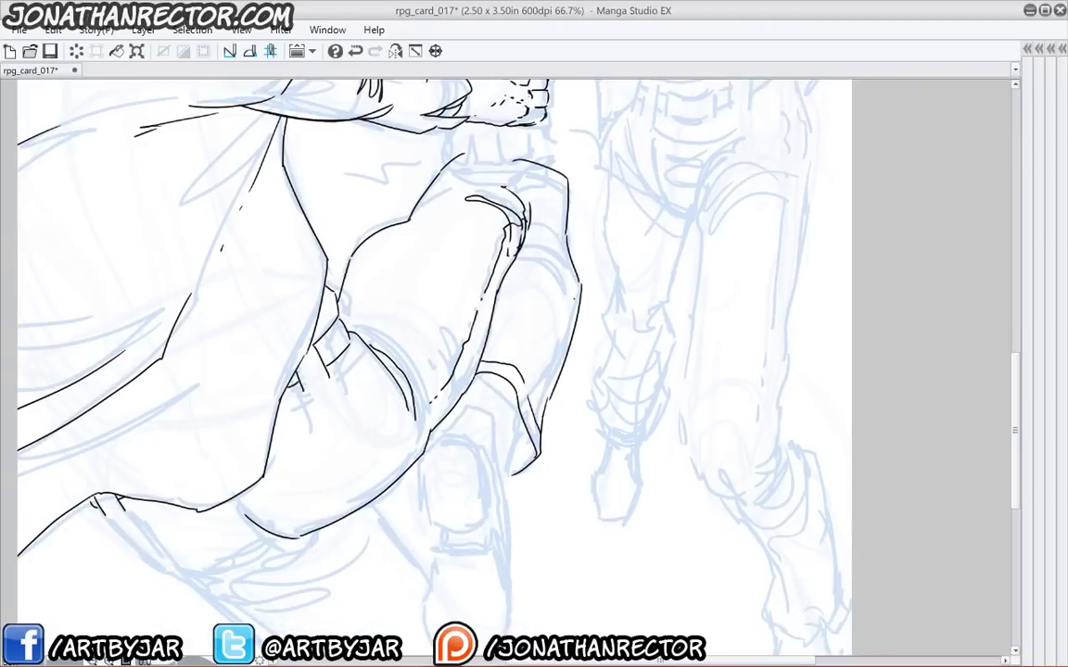
mouse_move(574, 279)
left_mouse_down()
mouse_move(527, 244)
mouse_move(572, 277)
left_mouse_up()
mouse_move(572, 276)
left_mouse_down()
mouse_move(558, 237)
mouse_move(534, 228)
left_mouse_up()
left_click_drag(560, 206, 546, 220)
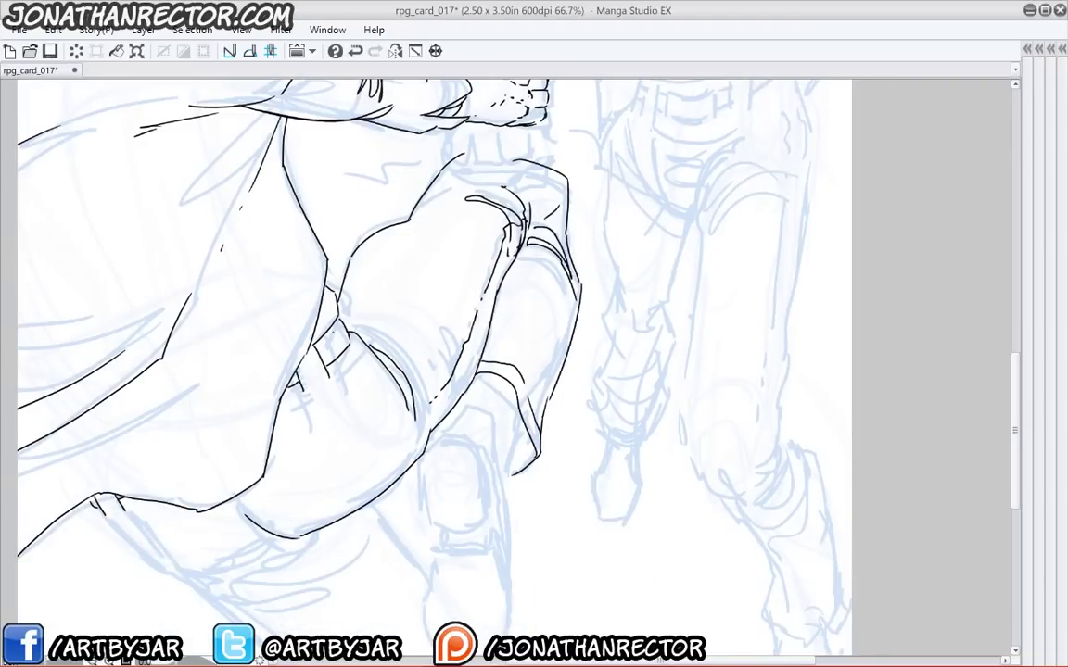
- Outline both sides of the fighter's rear leg from under the coat down to the card's lower edge
left_click_drag(275, 465, 489, 269)
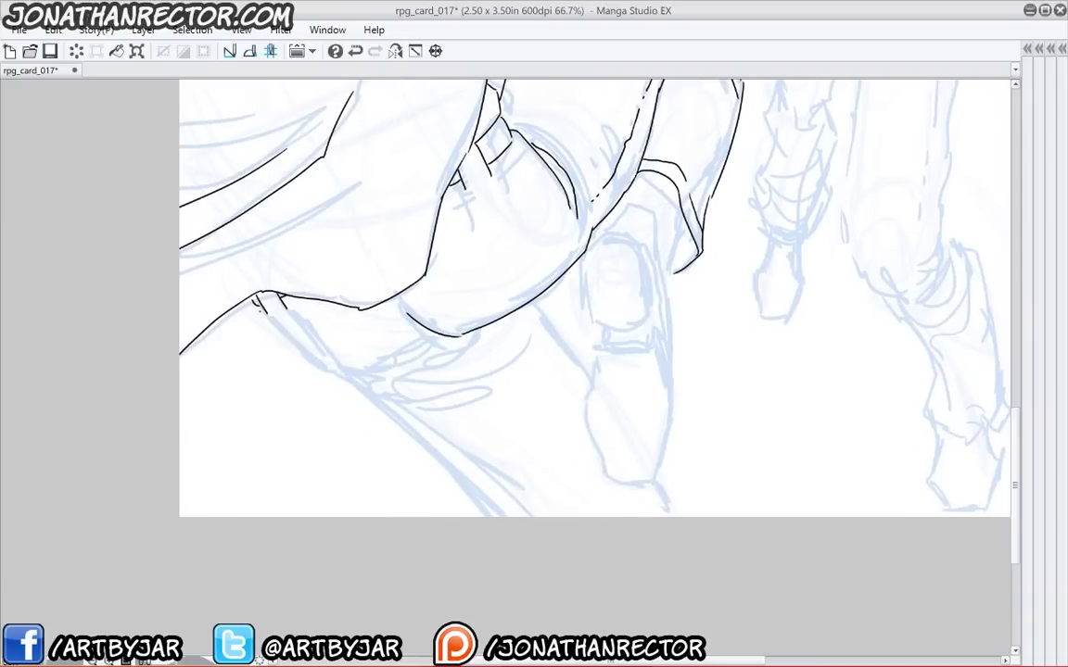
left_click_drag(260, 306, 371, 399)
left_click_drag(521, 308, 590, 386)
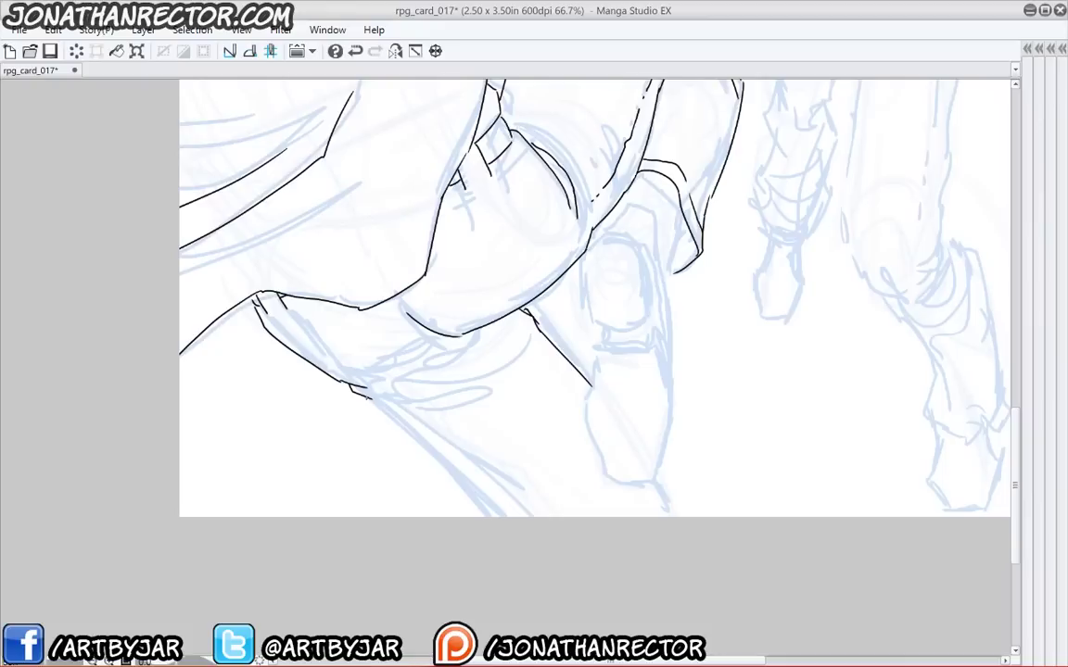
left_click_drag(350, 385, 500, 515)
left_click_drag(622, 415, 693, 517)
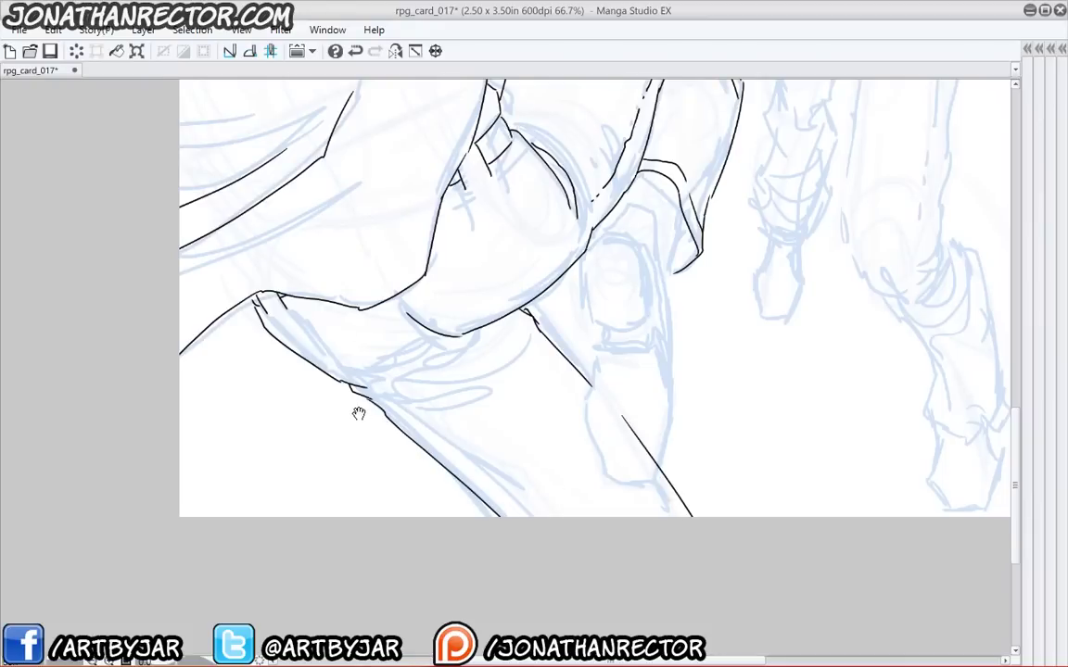
- Draw the curved trouser folds beneath the buttock at the top of the rear leg
left_click_drag(361, 412, 394, 463)
left_click_drag(488, 389, 386, 422)
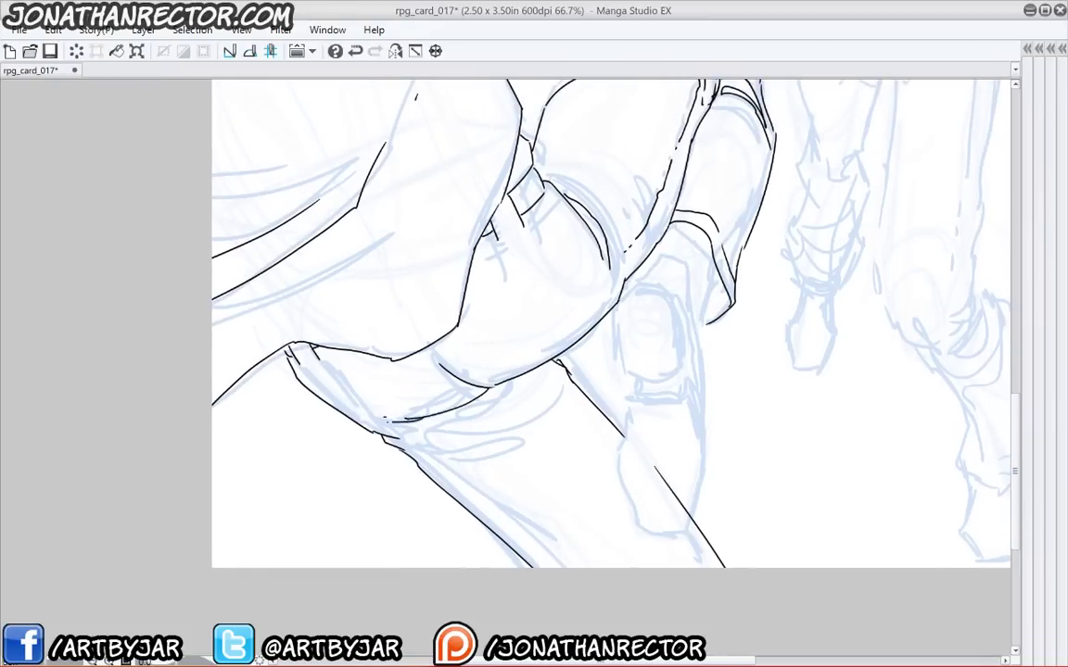
left_click_drag(330, 401, 389, 423)
mouse_move(330, 400)
left_mouse_down()
mouse_move(405, 434)
mouse_move(516, 382)
mouse_move(484, 416)
left_mouse_up()
left_click_drag(470, 427, 465, 431)
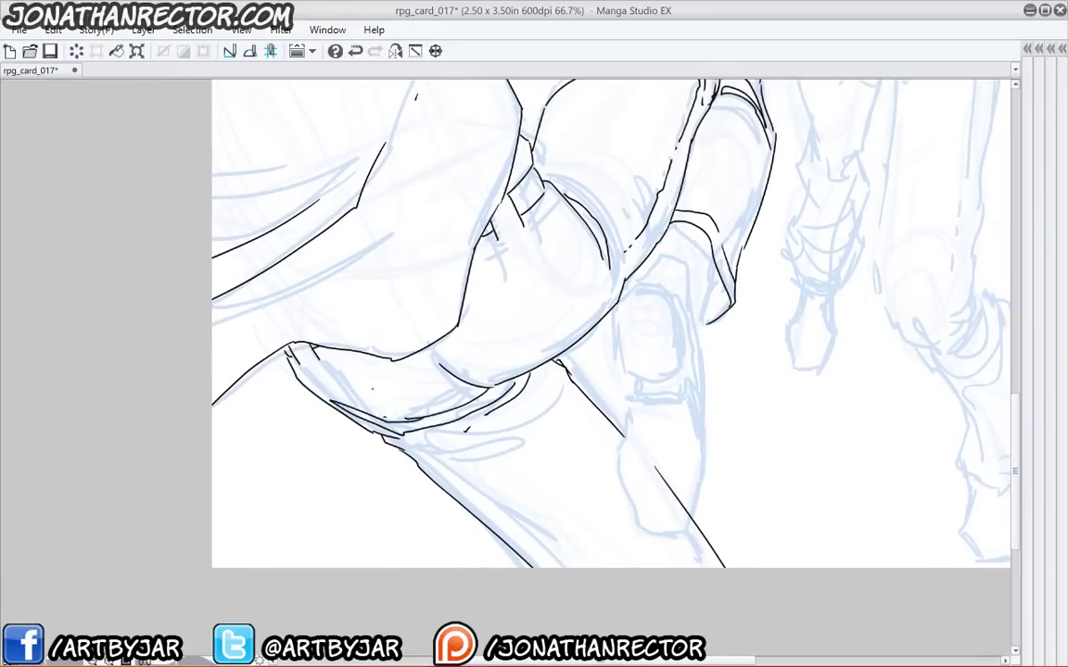
left_click_drag(521, 269, 567, 283)
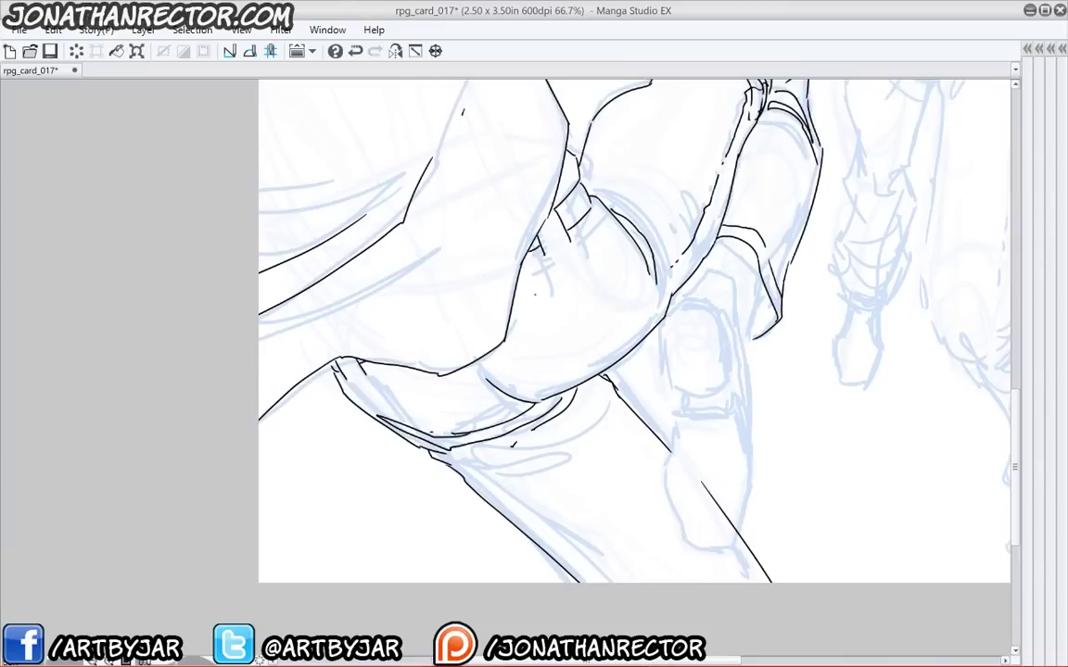
- Draw the pocket seams and curved fold lines on the fighter's trousers beneath the coat, plus short creases at the top of the rear leg
mouse_move(516, 321)
left_mouse_down()
mouse_move(574, 278)
mouse_move(525, 323)
left_mouse_up()
left_click_drag(522, 350, 573, 378)
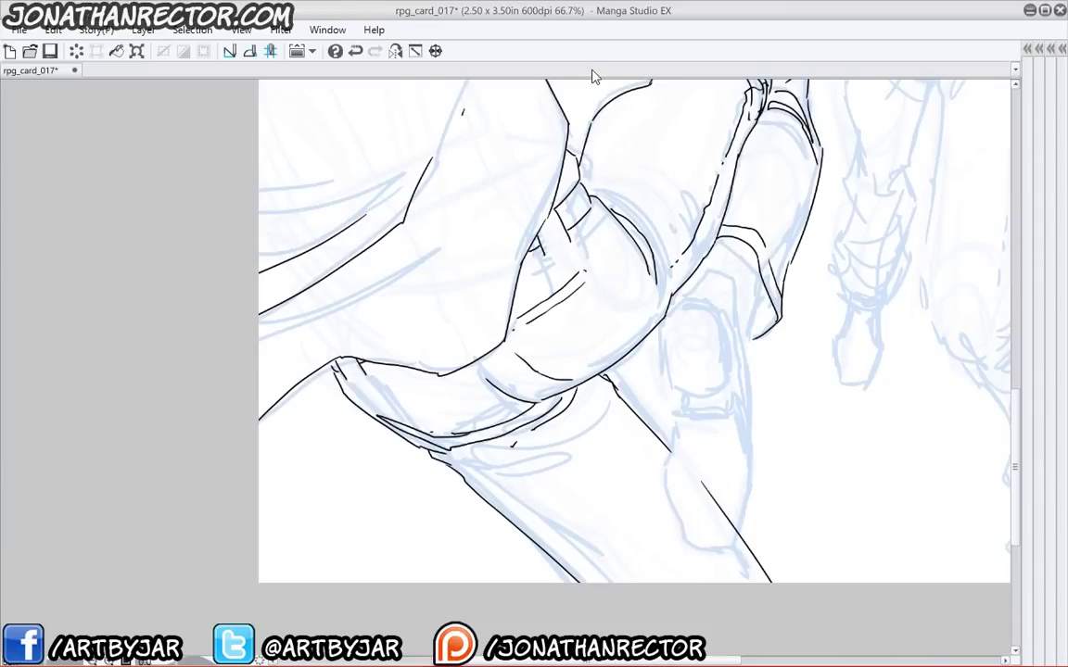
left_click_drag(586, 274, 619, 344)
mouse_move(369, 393)
left_mouse_down()
mouse_move(426, 378)
mouse_move(370, 395)
mouse_move(414, 373)
mouse_move(381, 406)
left_mouse_up()
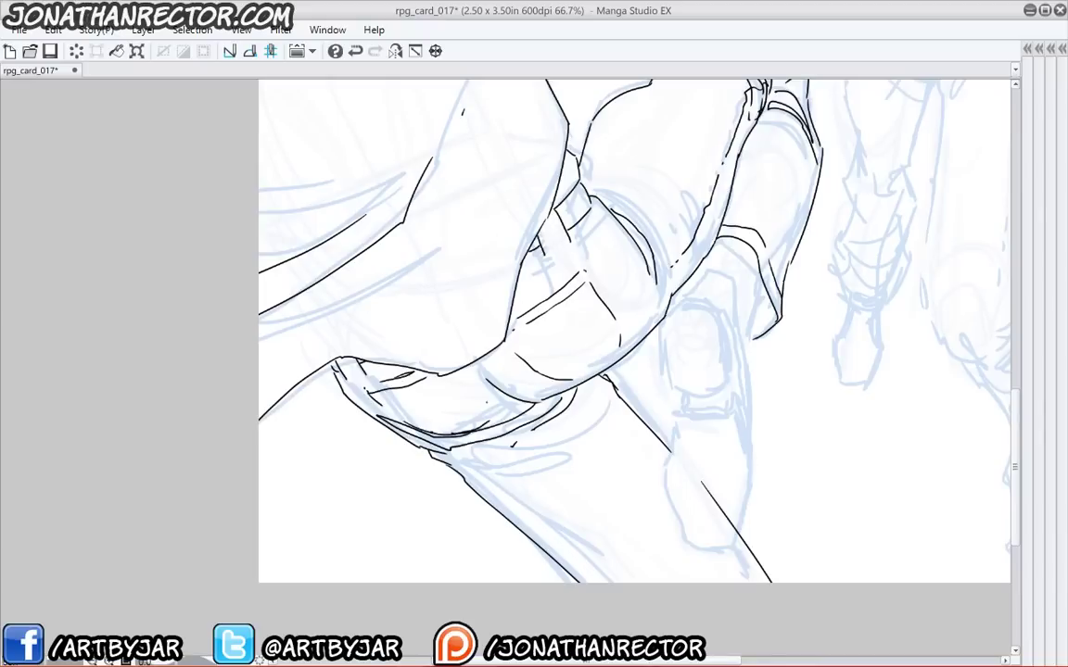
left_click_drag(594, 312, 585, 309)
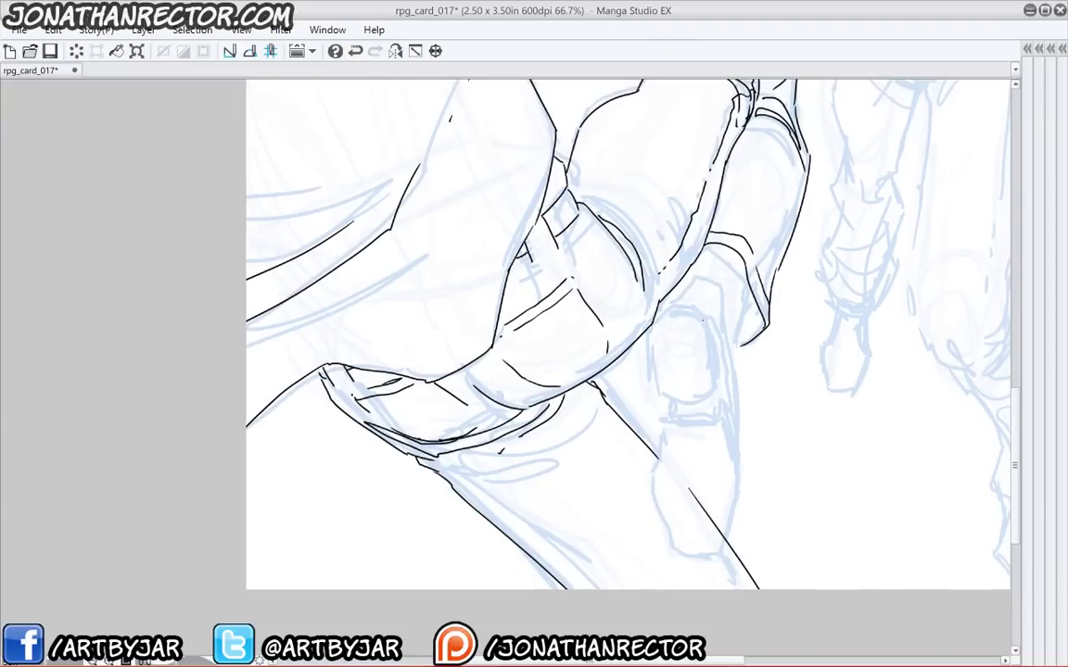
- Outline the rounded heel and tapered sole of the fighter's upturned boot, with a double line where they meet
mouse_move(703, 318)
left_mouse_down()
mouse_move(661, 330)
mouse_move(660, 393)
left_mouse_up()
left_click_drag(706, 319, 722, 393)
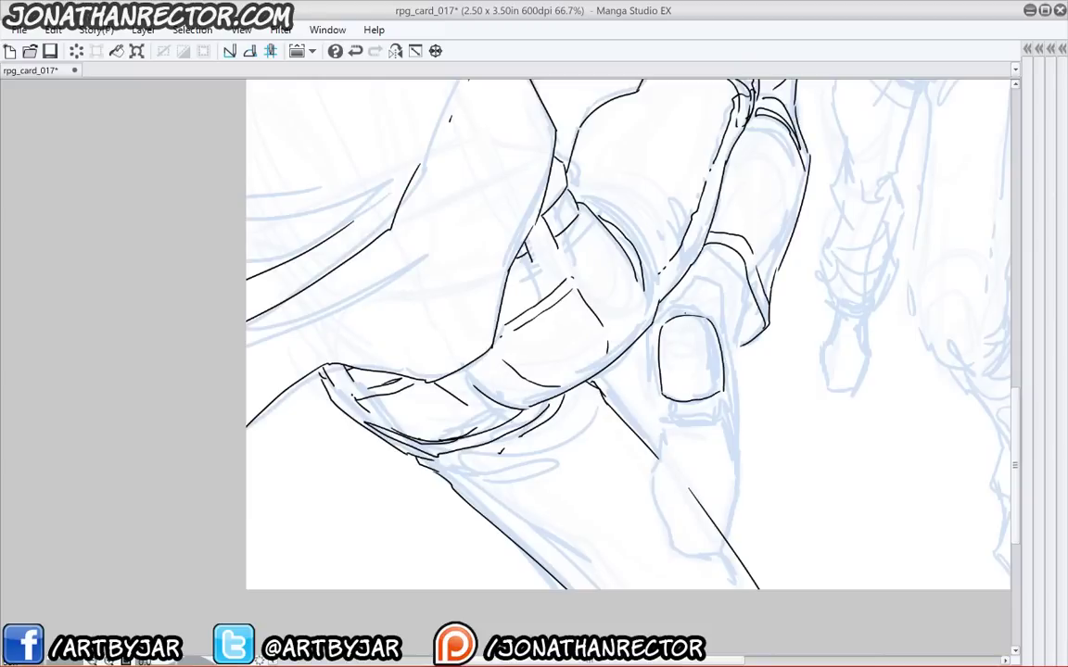
mouse_move(660, 324)
left_mouse_down()
mouse_move(690, 296)
mouse_move(723, 318)
mouse_move(731, 374)
mouse_move(732, 391)
mouse_move(667, 419)
mouse_move(646, 503)
mouse_move(678, 555)
mouse_move(728, 553)
mouse_move(734, 421)
left_mouse_up()
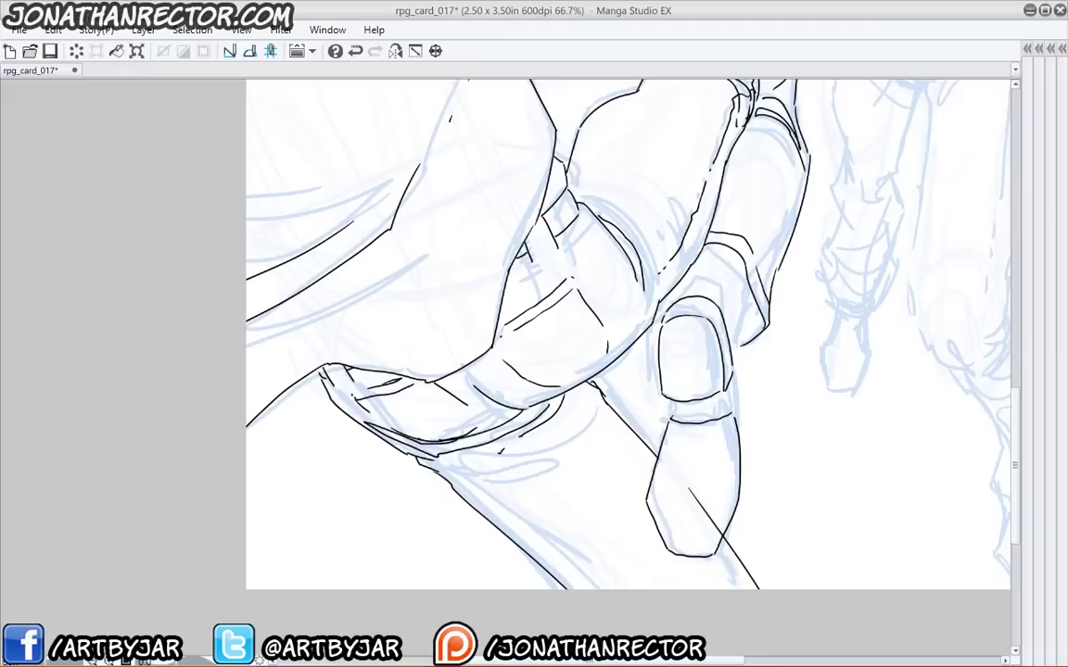
mouse_move(676, 401)
left_mouse_down()
mouse_move(677, 413)
mouse_move(731, 403)
mouse_move(734, 414)
mouse_move(737, 390)
mouse_move(741, 448)
mouse_move(718, 553)
left_mouse_up()
- Draw the boot's upper contour and outer side edge, and add curved ankle folds up to the trouser hem
mouse_move(672, 304)
left_mouse_down()
mouse_move(690, 276)
mouse_move(714, 278)
mouse_move(739, 324)
left_mouse_up()
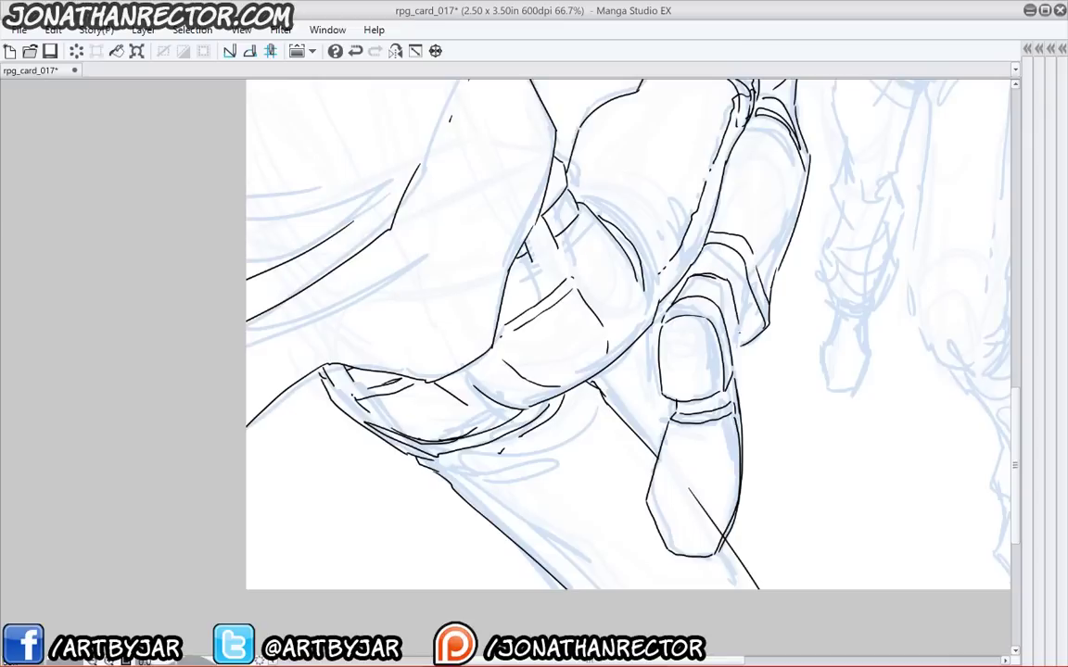
left_click_drag(752, 429, 735, 523)
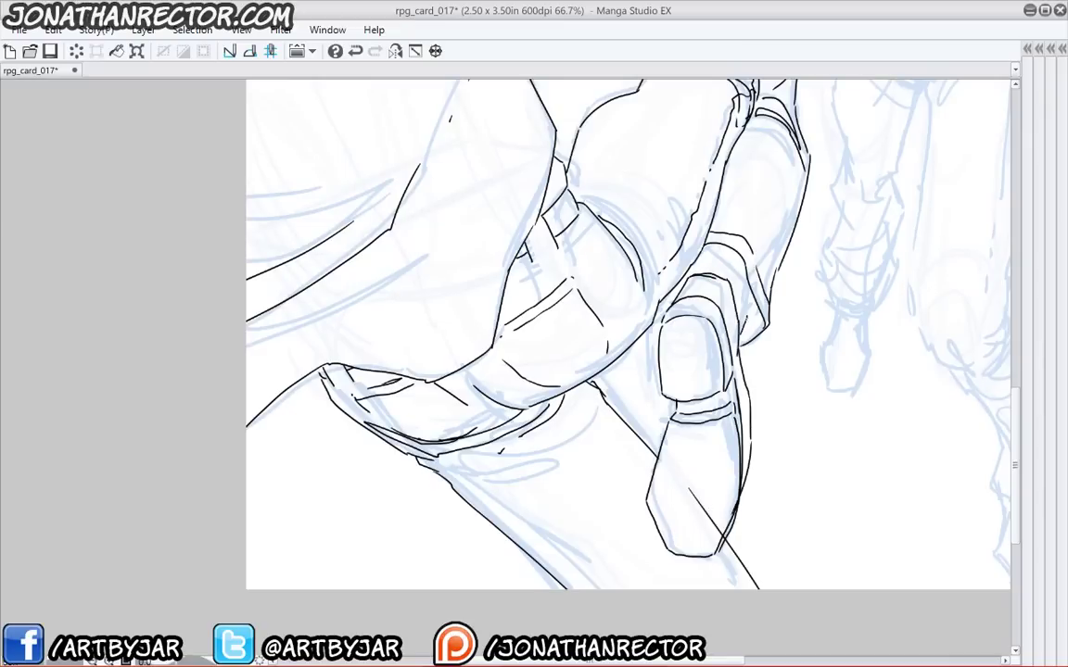
mouse_move(745, 321)
left_mouse_down()
mouse_move(752, 302)
mouse_move(719, 265)
mouse_move(694, 275)
mouse_move(700, 258)
left_mouse_up()
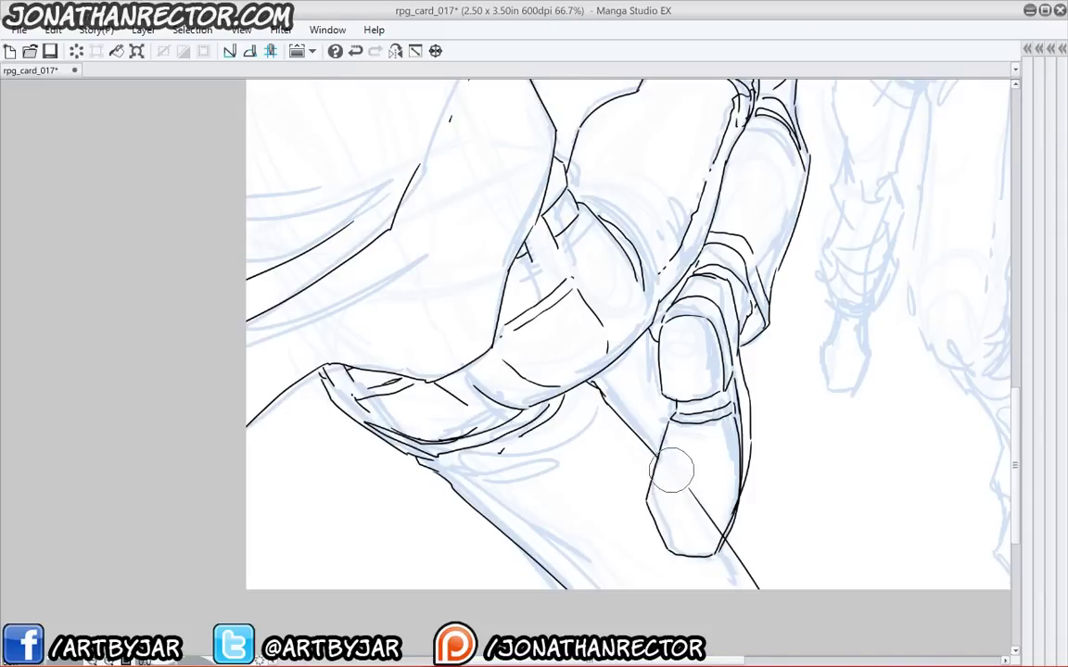
- Erase the rear leg line that crosses the boot sole on the New Lines layer
key("Tab")
left_click(997, 479)
left_click_drag(536, 484, 564, 532)
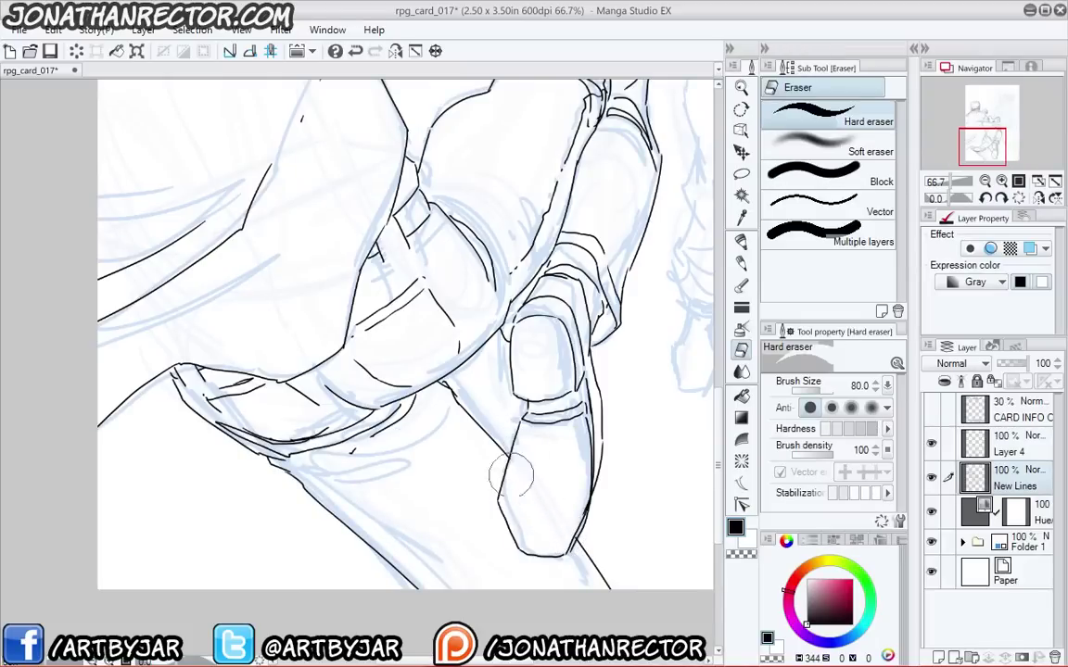
- Zoom out and mirror the canvas view to check the fighter's pose
left_click(998, 444)
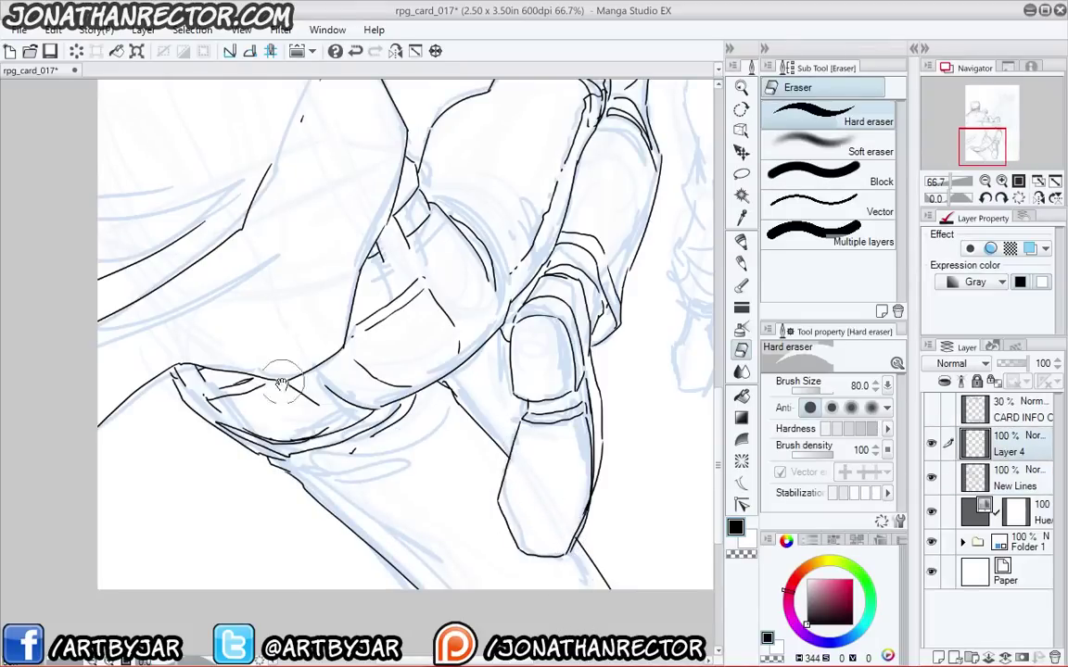
left_click_drag(284, 429, 269, 485)
scroll(142, 312, "down", 2)
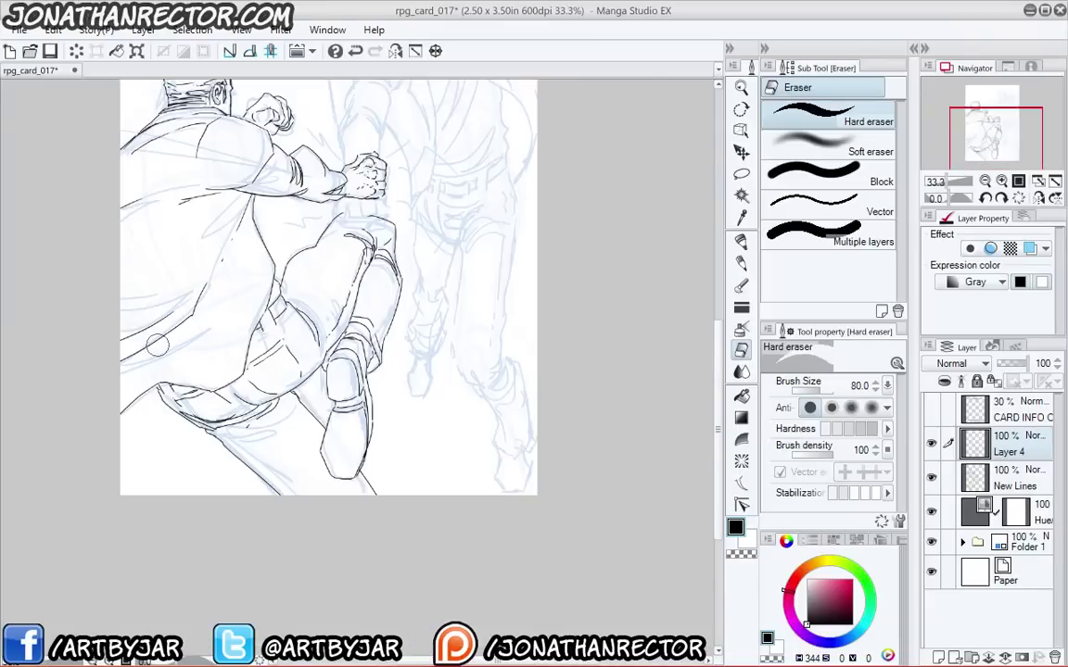
left_click_drag(158, 345, 234, 399)
left_click(396, 52)
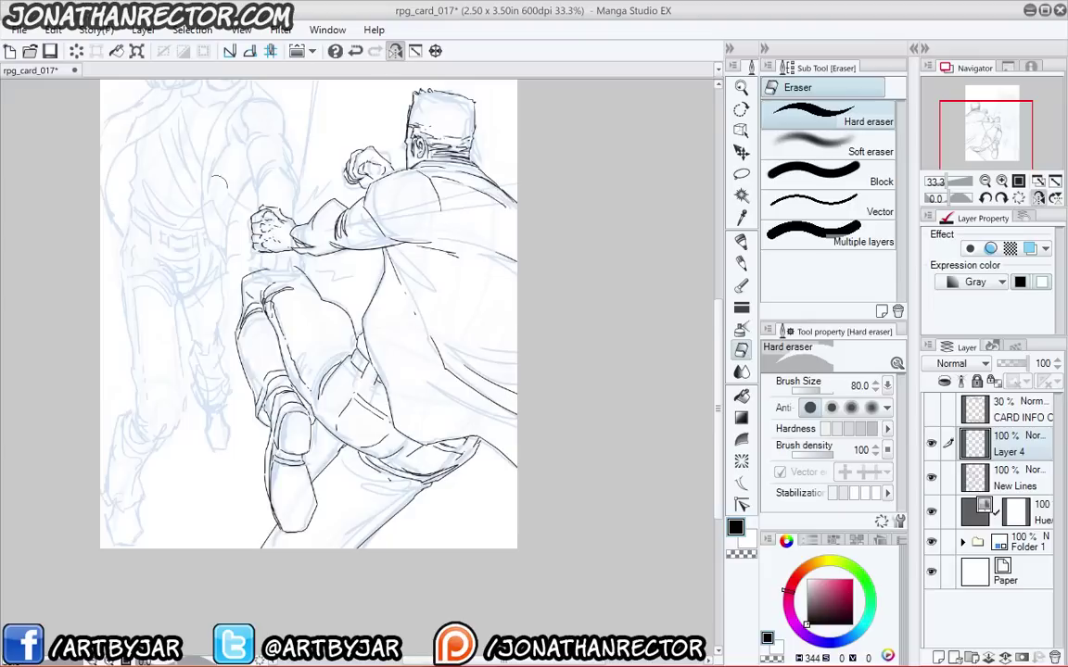
left_click_drag(218, 295, 272, 340)
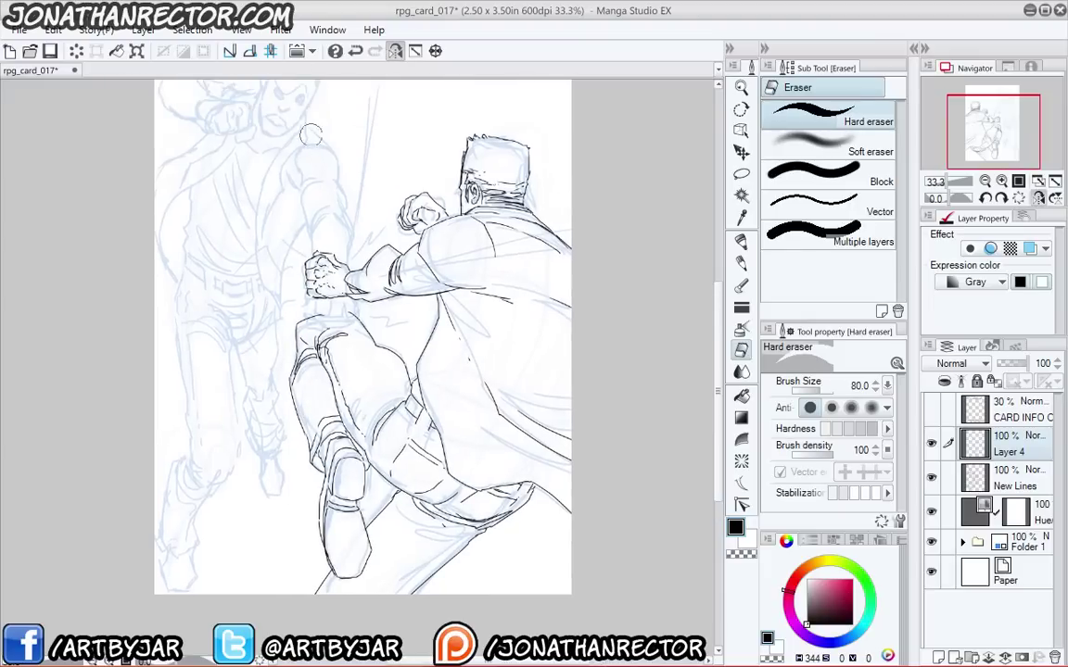
- Touch up the fighter's knee and thigh lines on the New Lines layer and return the canvas to its unmirrored view
left_click(978, 476)
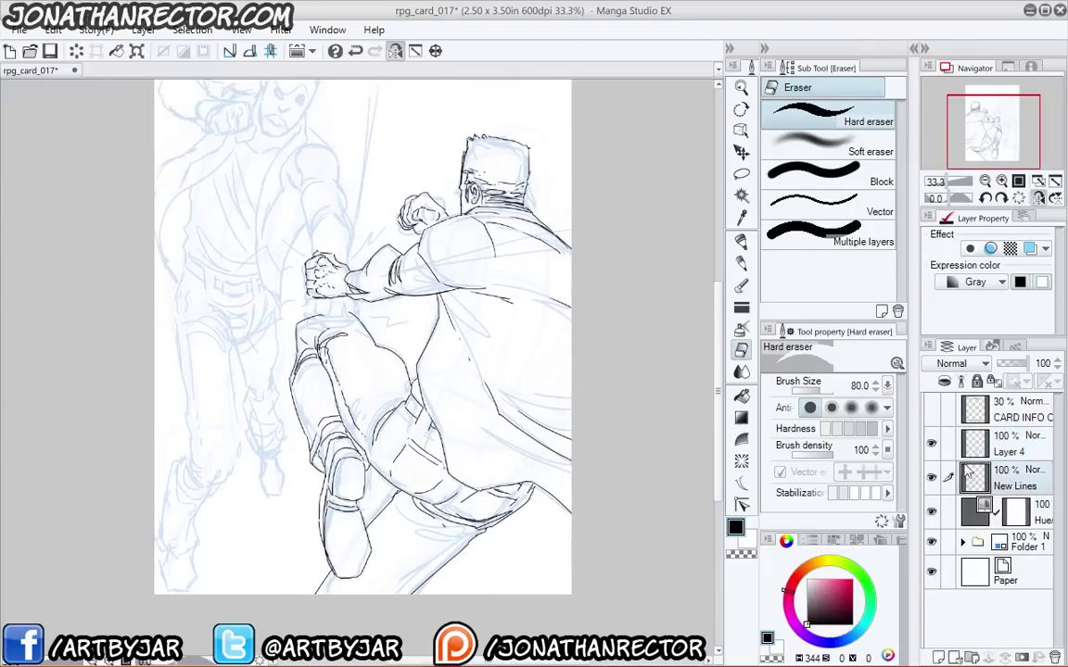
mouse_move(373, 345)
left_mouse_down()
mouse_move(351, 314)
mouse_move(406, 379)
left_mouse_up()
key("p")
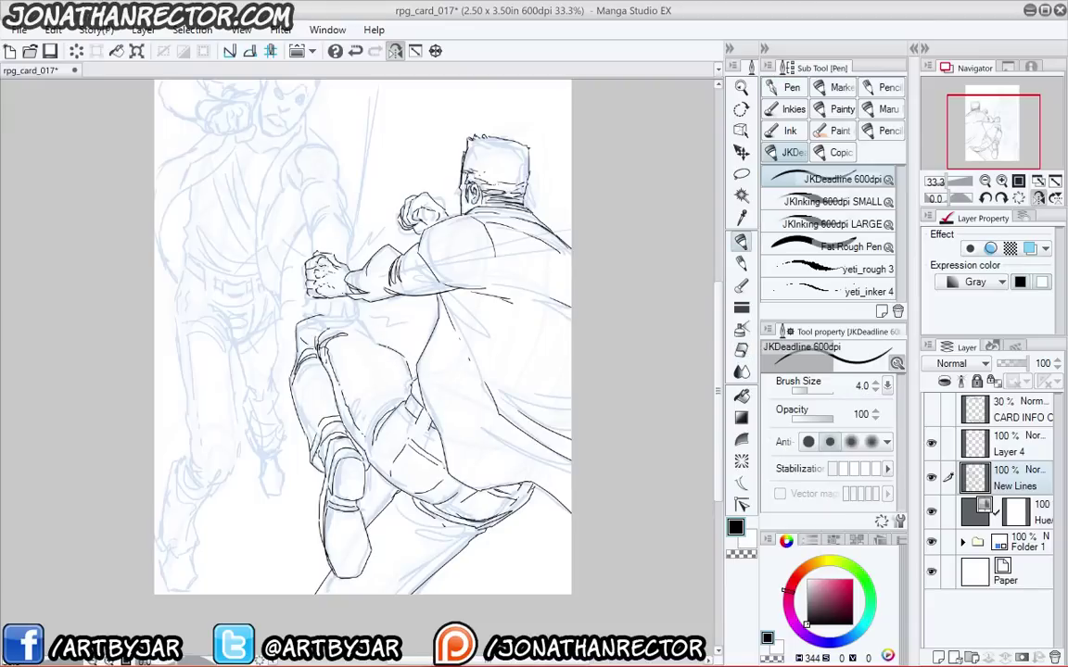
left_click_drag(338, 313, 379, 346)
left_click_drag(301, 328, 307, 324)
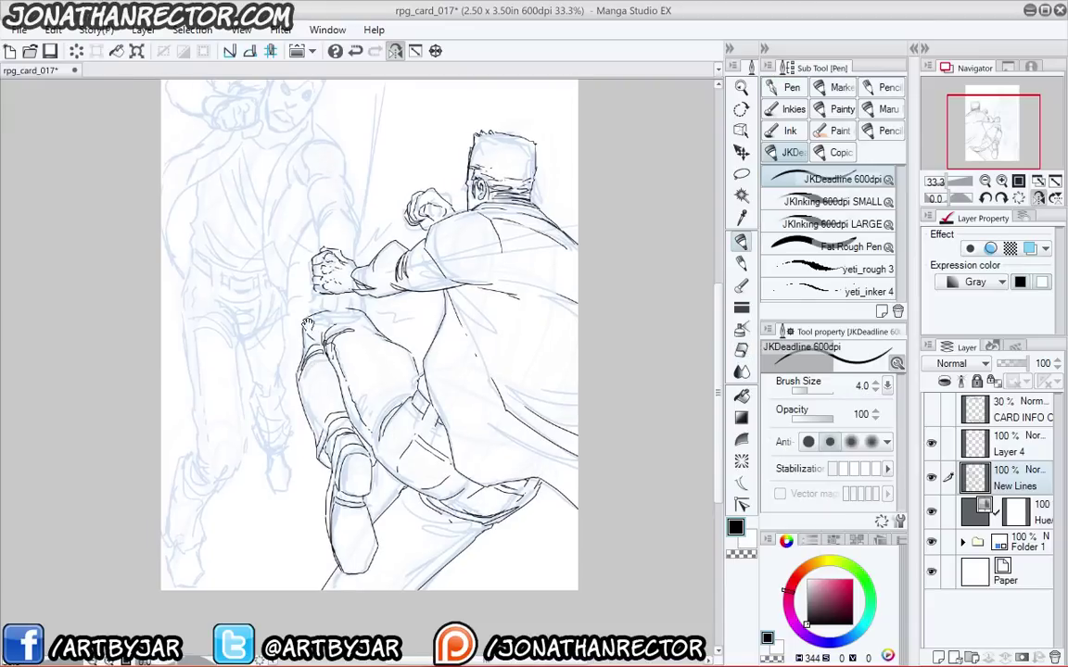
left_click_drag(372, 434, 376, 455)
left_click_drag(335, 390, 339, 409)
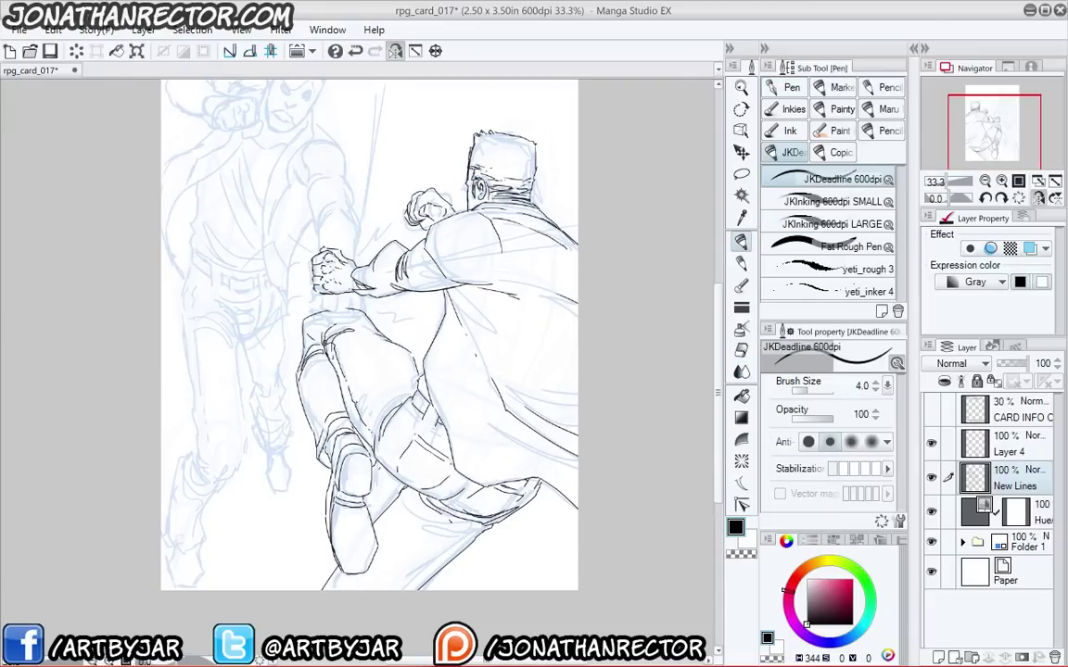
left_click(395, 51)
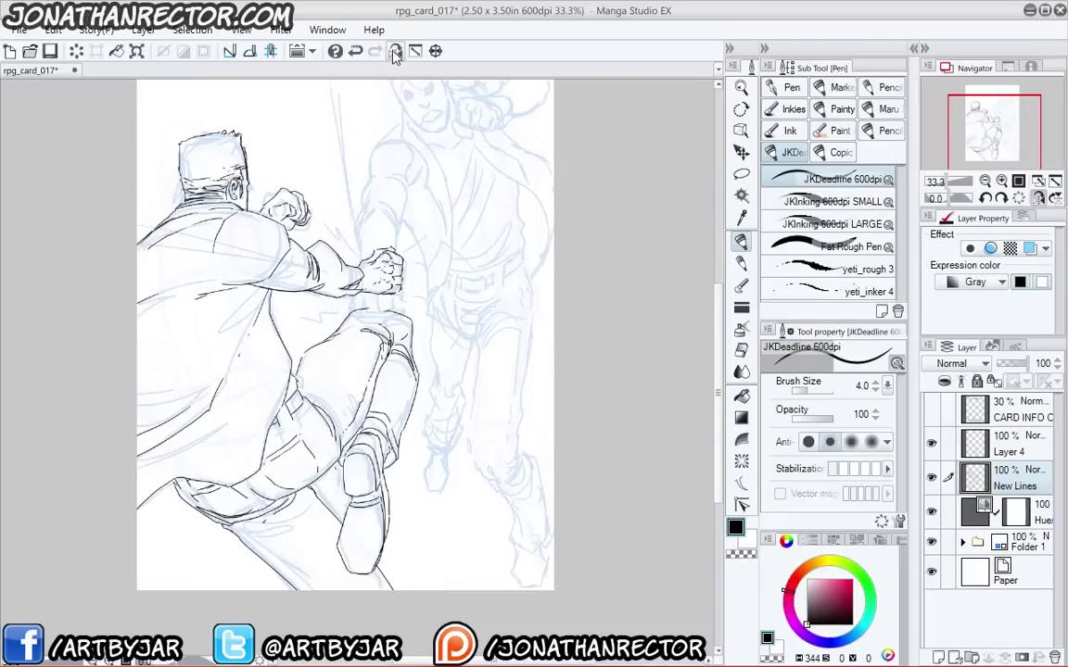
- Add short fold marks to the fighter's coat, including a crease running down from beneath the punching arm
left_click_drag(213, 346, 413, 391)
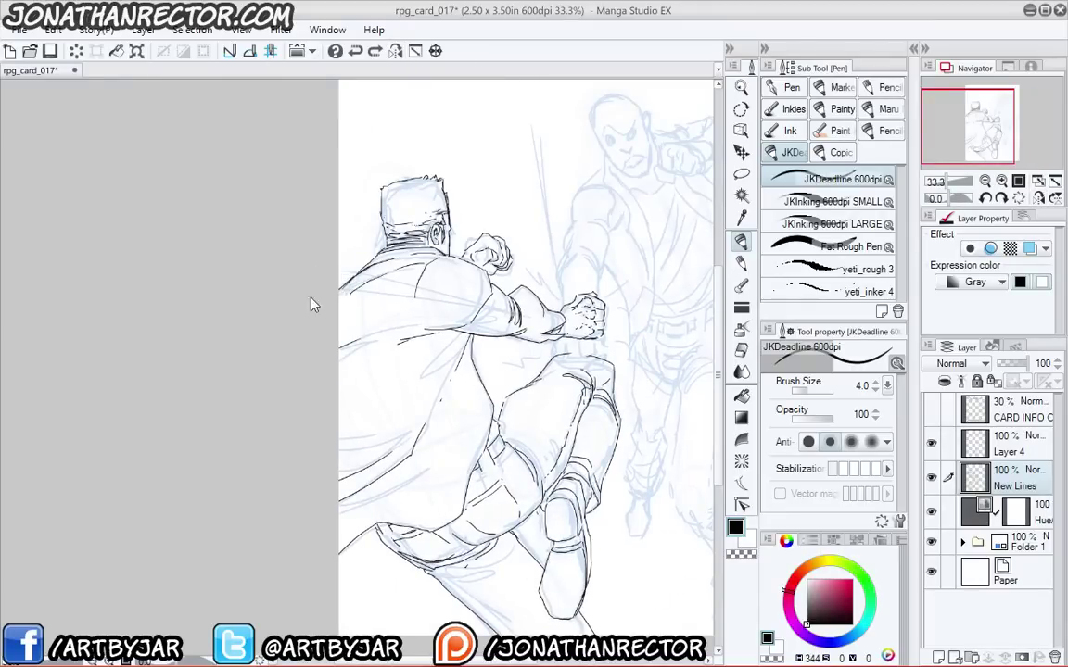
left_click_drag(378, 384, 274, 320)
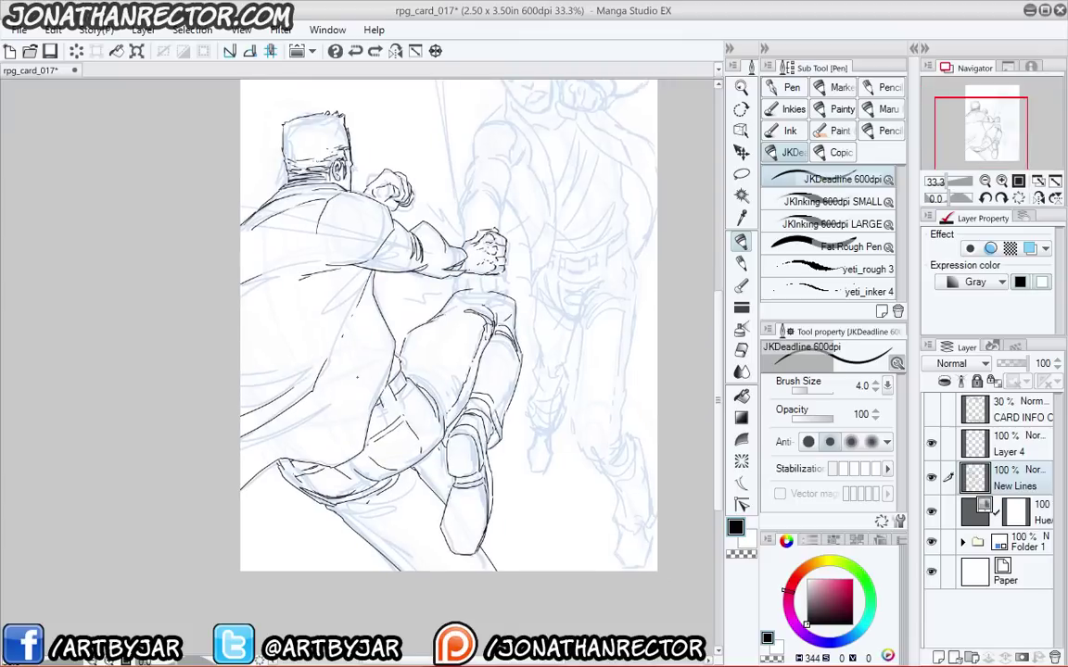
left_click_drag(317, 427, 314, 432)
left_click_drag(374, 292, 369, 322)
- Create a new layer and draw the fingers, knuckles and thumb of the opponent's raised fist beside his face
key("ctrl+shift+n")
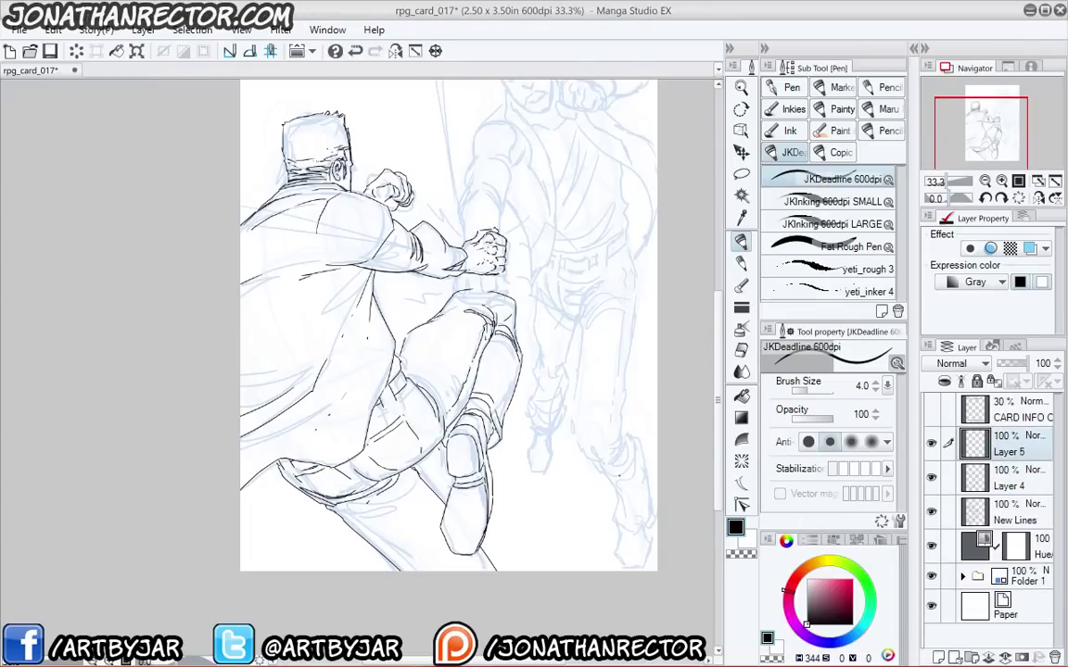
scroll(619, 475, "up", 2)
left_click_drag(433, 335, 450, 586)
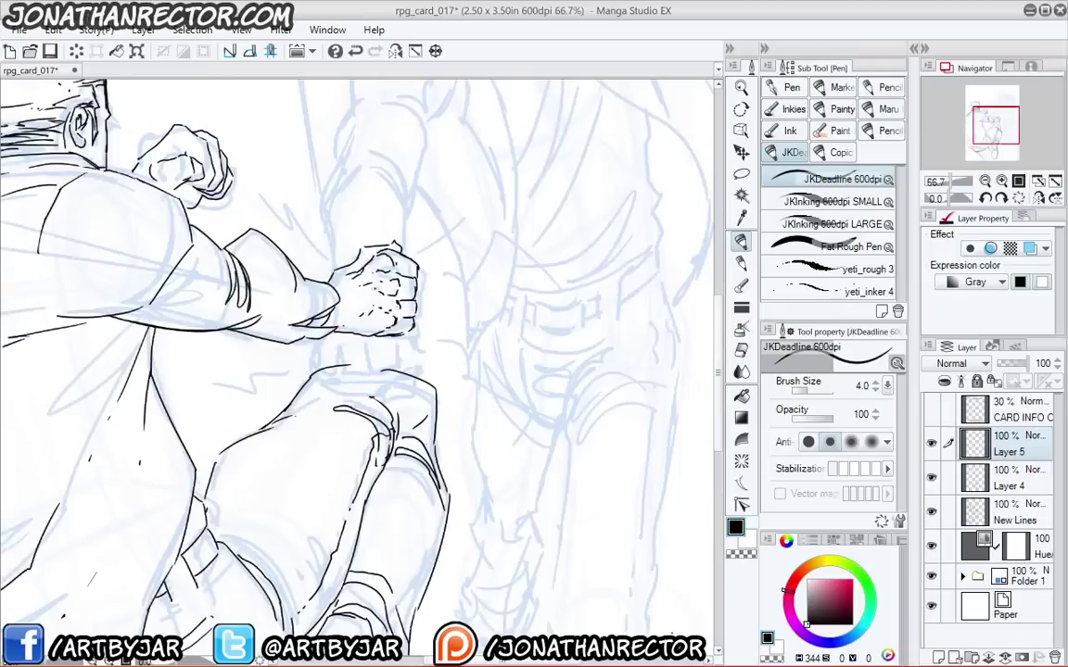
left_click_drag(379, 383, 445, 603)
left_click_drag(424, 267, 389, 357)
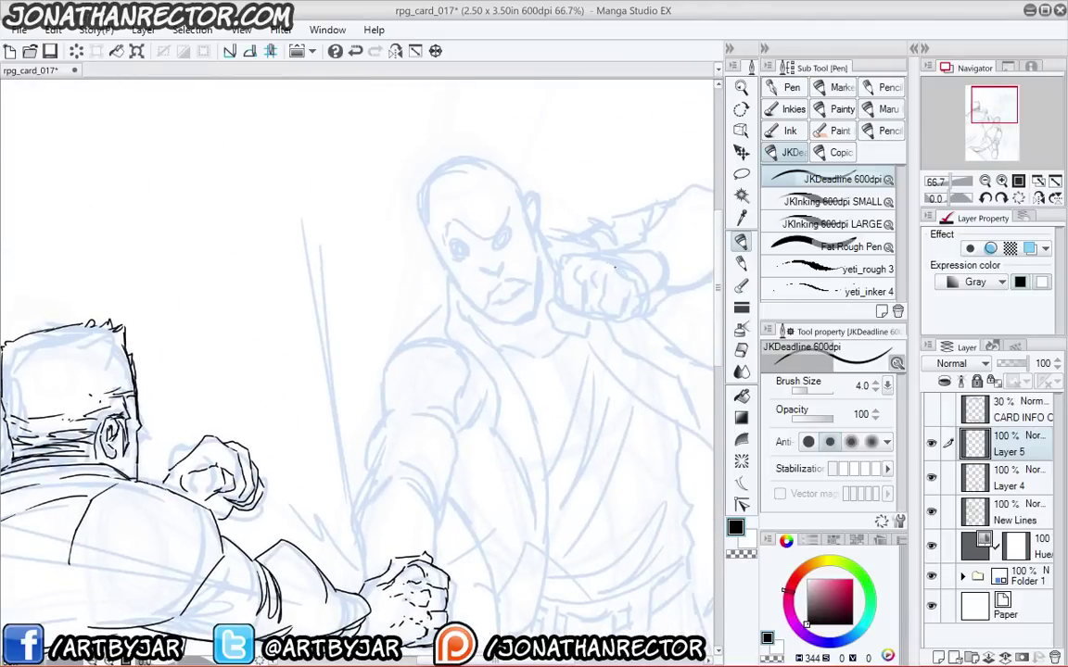
mouse_move(619, 265)
left_mouse_down()
mouse_move(611, 282)
mouse_move(578, 267)
mouse_move(561, 275)
mouse_move(585, 314)
mouse_move(588, 296)
mouse_move(628, 320)
mouse_move(643, 301)
mouse_move(634, 299)
left_mouse_up()
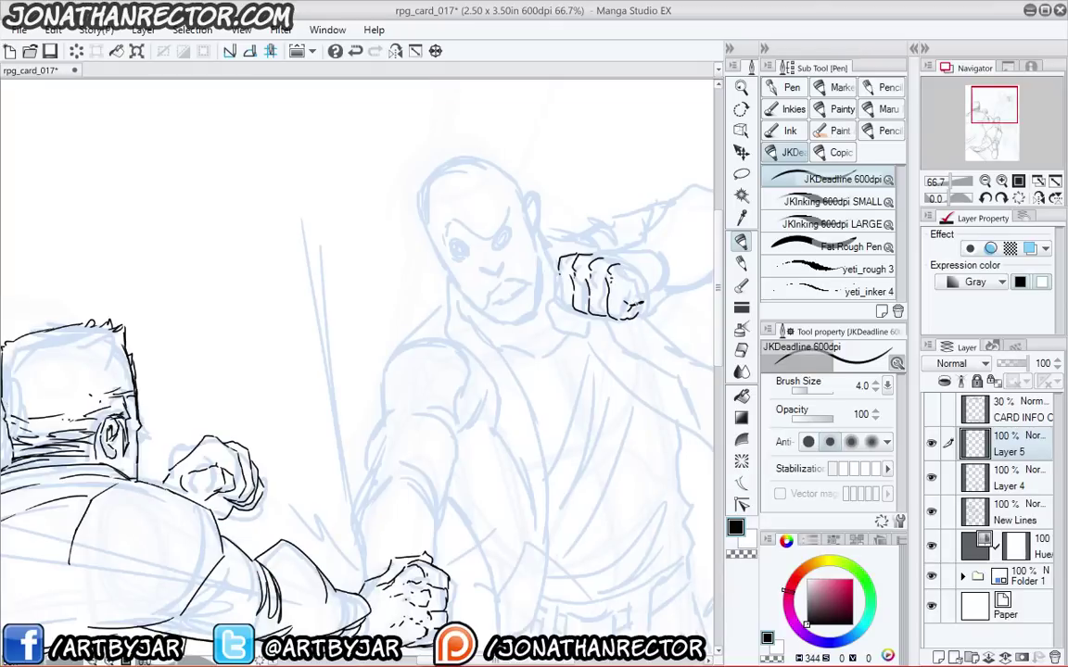
mouse_move(588, 267)
left_mouse_down()
mouse_move(532, 346)
mouse_move(571, 356)
mouse_move(573, 335)
mouse_move(558, 336)
left_mouse_up()
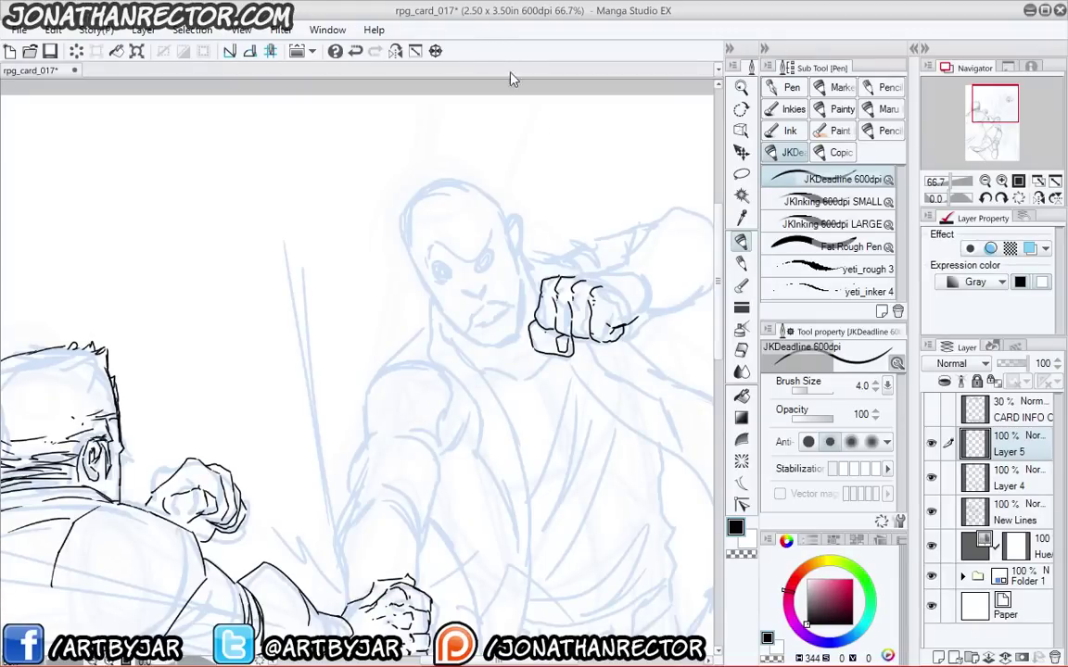
- Draw the back of the opponent's raised fist and its wrist, and surround the wrist with a double-lined cuff
mouse_move(566, 264)
left_mouse_down()
mouse_move(452, 312)
mouse_move(498, 318)
left_mouse_up()
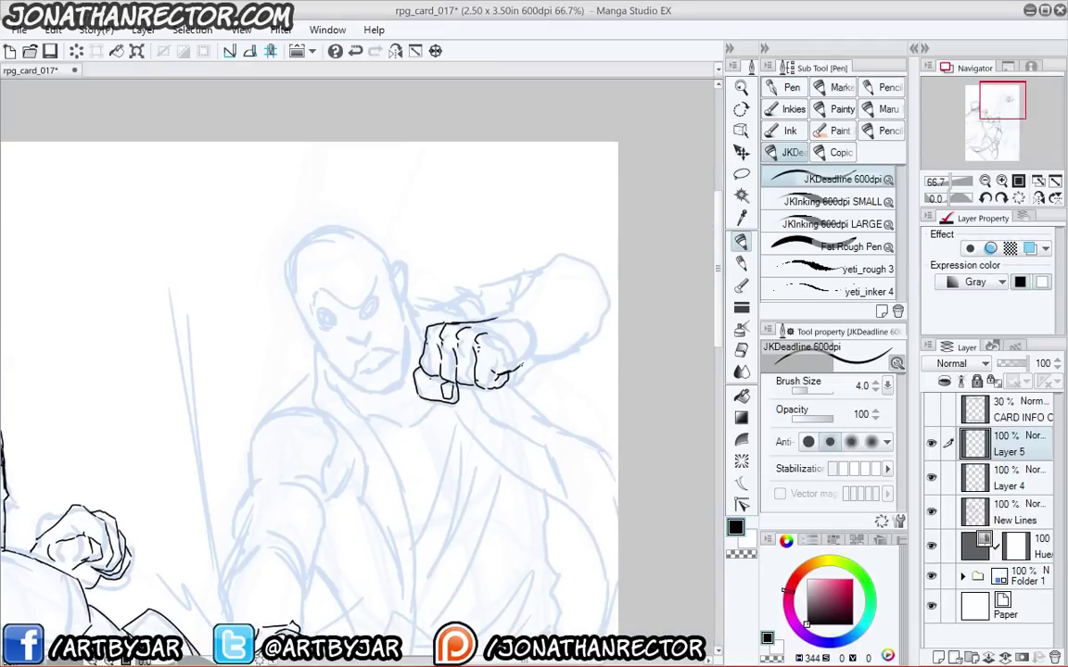
left_click_drag(520, 366, 540, 328)
mouse_move(485, 320)
left_mouse_down()
mouse_move(513, 312)
mouse_move(555, 329)
mouse_move(525, 360)
left_mouse_up()
mouse_move(481, 315)
left_mouse_down()
mouse_move(551, 295)
mouse_move(575, 330)
mouse_move(545, 363)
left_mouse_up()
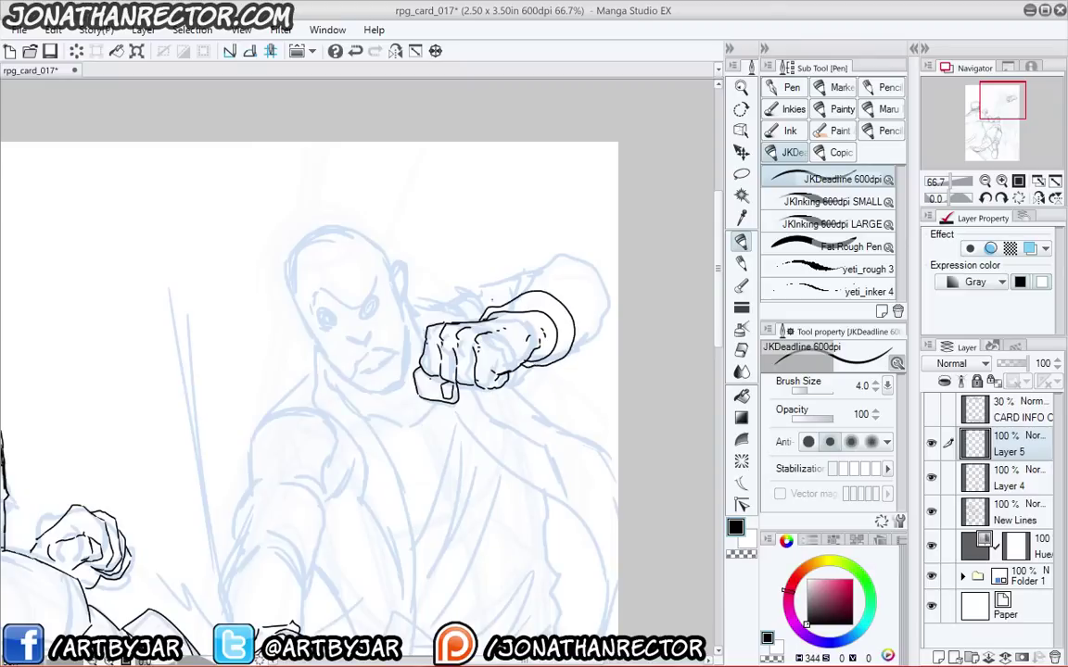
left_click_drag(378, 321, 381, 315)
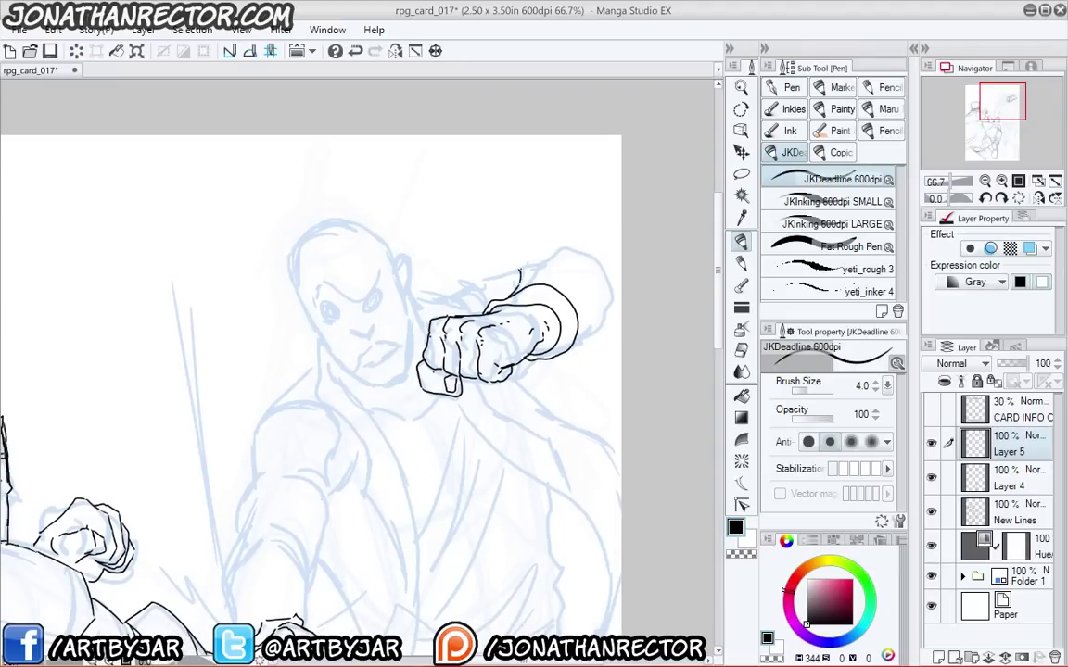
- Outline the opponent's raised arm behind the cuff, including the bent elbow and the sleeve folds toward his face
mouse_move(520, 275)
left_mouse_down()
mouse_move(569, 243)
mouse_move(591, 250)
mouse_move(618, 280)
mouse_move(616, 306)
mouse_move(579, 341)
left_mouse_up()
left_click_drag(463, 324, 558, 278)
mouse_move(576, 237)
left_mouse_down()
mouse_move(619, 217)
mouse_move(534, 251)
left_mouse_up()
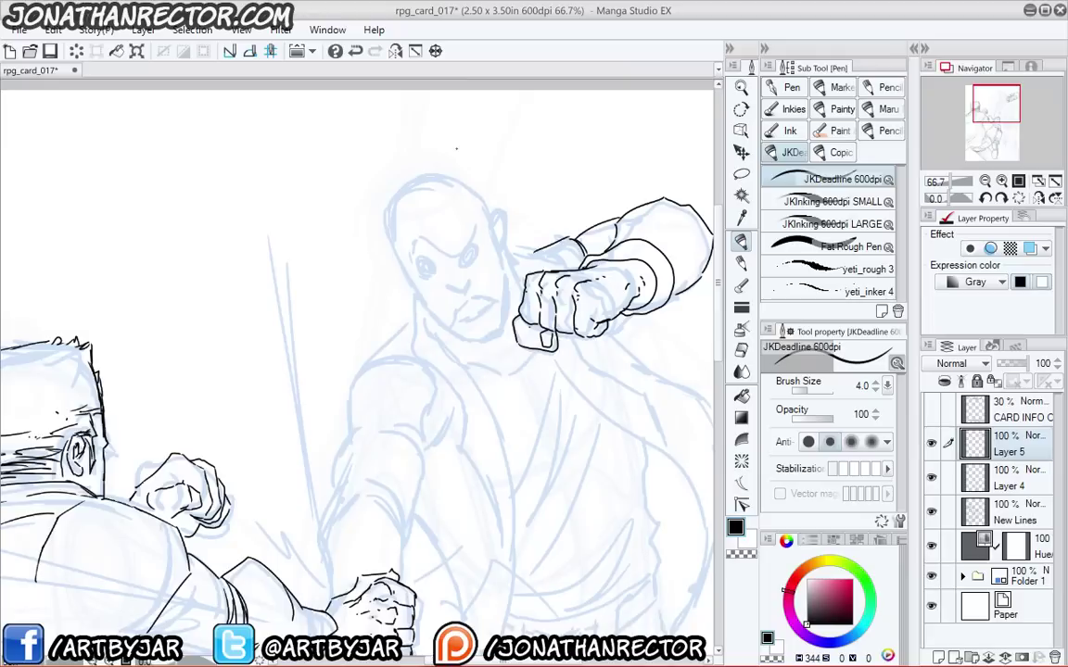
- Draw the fingers and outer contour of the opponent's lowered fist, showing beneath the fighter's punching hand
scroll(389, 381, "down", 5)
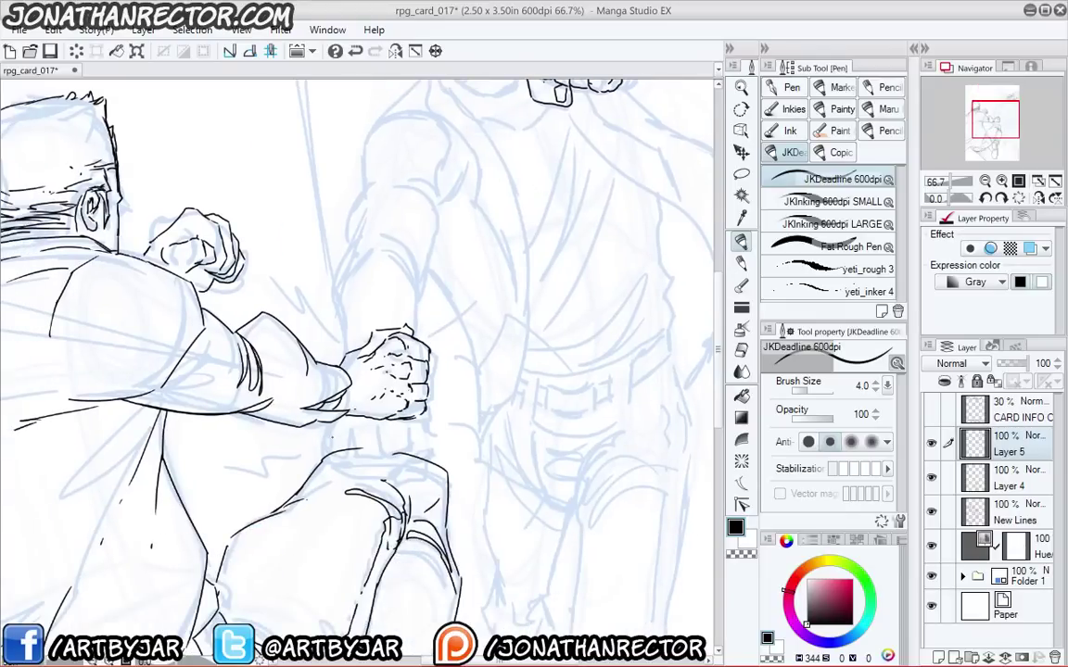
mouse_move(409, 434)
left_mouse_down()
mouse_move(408, 453)
mouse_move(387, 462)
mouse_move(376, 430)
mouse_move(382, 446)
mouse_move(363, 455)
mouse_move(381, 461)
mouse_move(361, 454)
mouse_move(369, 440)
mouse_move(346, 454)
mouse_move(362, 457)
mouse_move(340, 438)
mouse_move(345, 454)
left_mouse_up()
left_click_drag(334, 424, 327, 431)
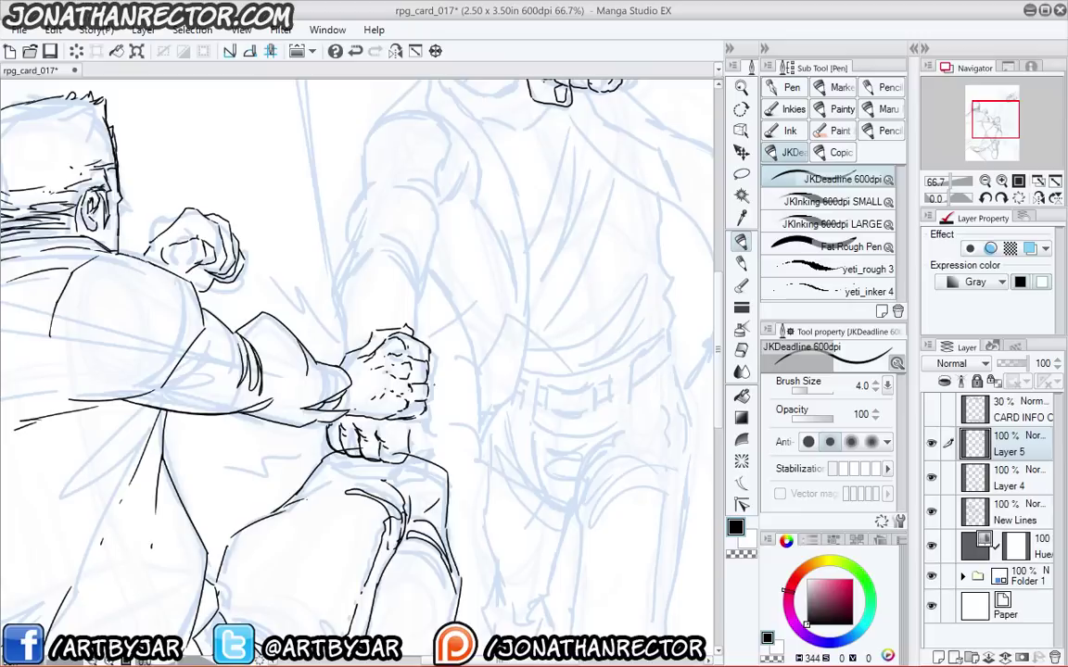
left_click_drag(424, 420, 426, 450)
left_click_drag(385, 402, 343, 423)
left_click_drag(350, 344, 361, 366, "space")
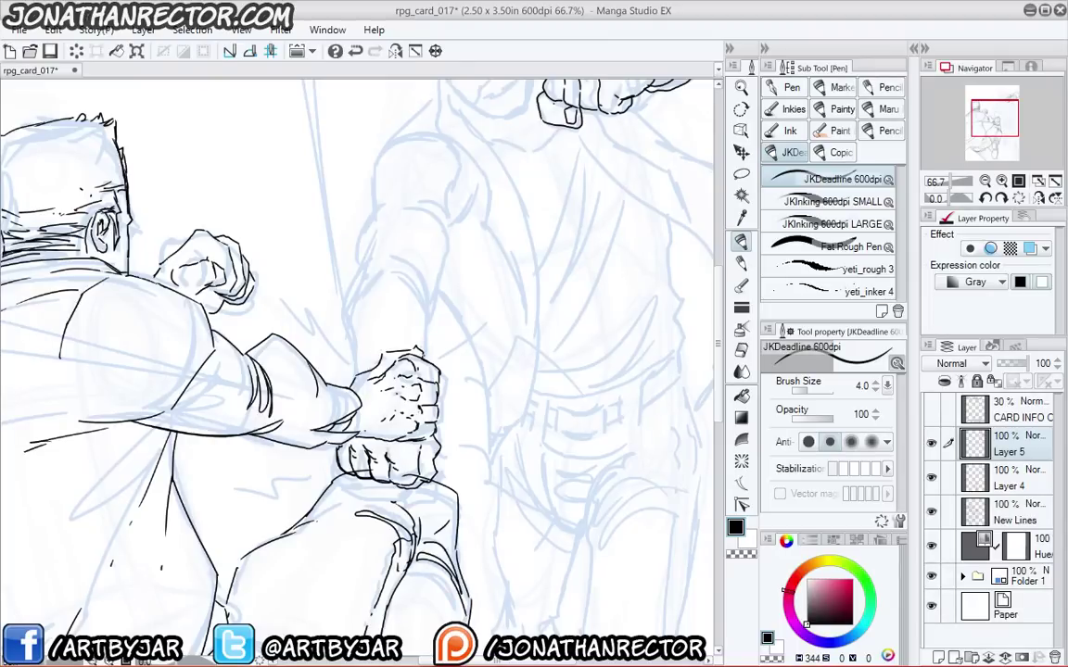
- Outline both sides of the opponent's lowered forearm, with creases at the elbow and the curve of the upper arm
left_click_drag(424, 356, 426, 321)
mouse_move(351, 348)
left_mouse_down()
mouse_move(348, 282)
mouse_move(365, 257)
mouse_move(412, 249)
mouse_move(383, 239)
left_mouse_up()
left_click_drag(383, 238, 357, 274)
left_click_drag(428, 320, 408, 268)
mouse_move(410, 269)
left_mouse_down()
mouse_move(428, 316)
mouse_move(452, 276)
left_mouse_up()
left_click_drag(421, 201, 447, 292)
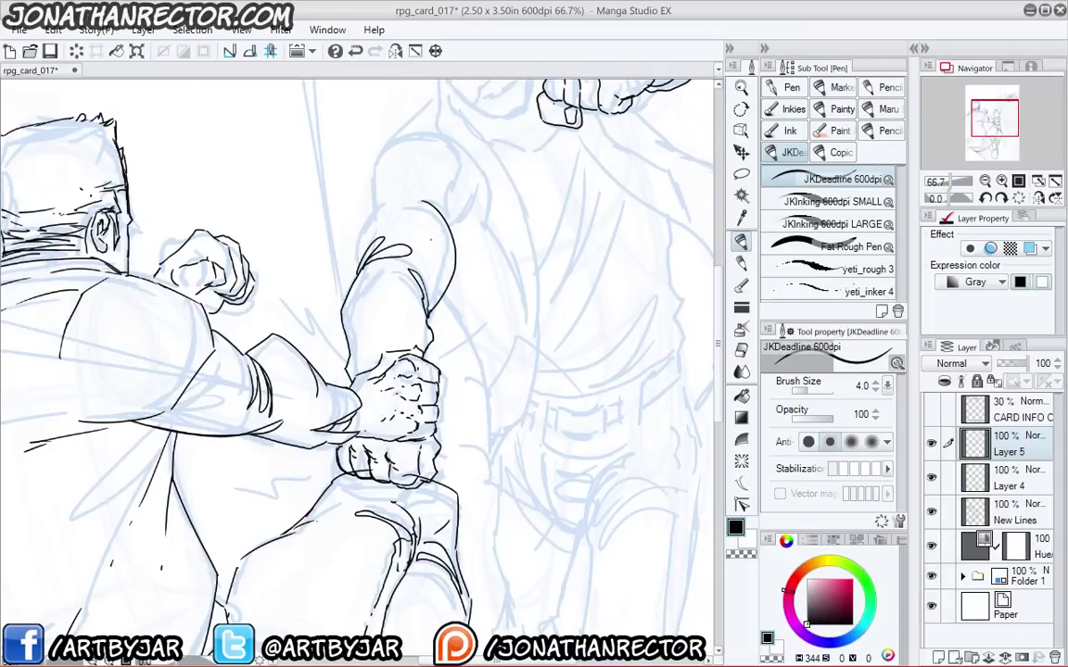
mouse_move(344, 314)
left_mouse_down()
mouse_move(372, 353)
mouse_move(387, 417)
left_mouse_up()
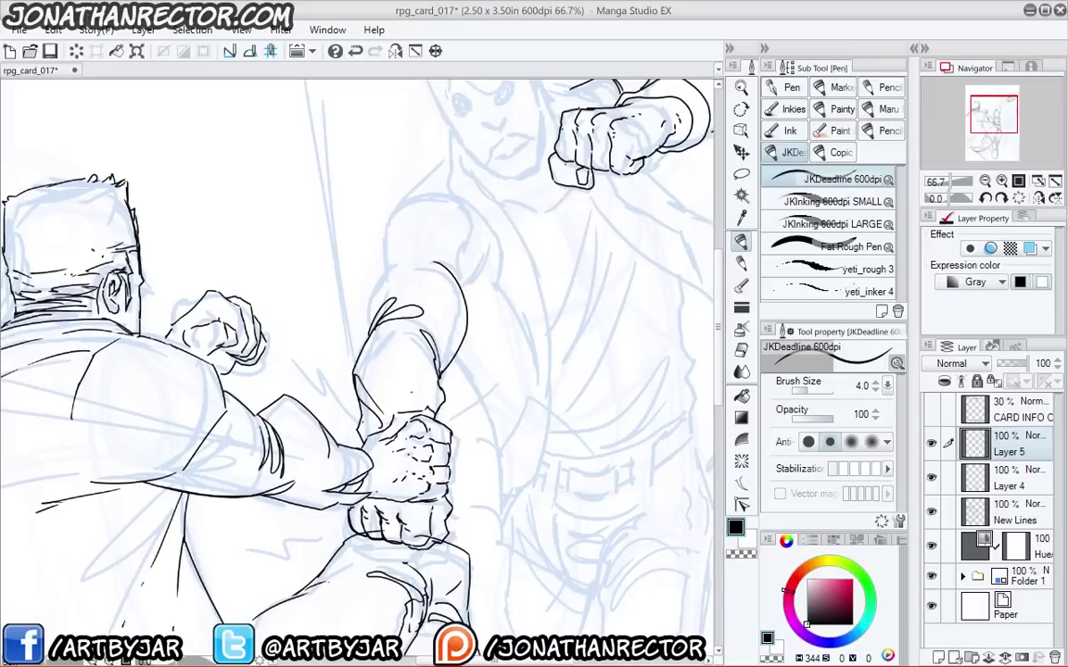
- Add inner folds to the lowered forearm and outline the opponent's upper arm and rounded shoulder
left_click_drag(387, 362, 409, 405)
mouse_move(339, 342)
left_mouse_down()
mouse_move(350, 330)
mouse_move(342, 304)
left_mouse_up()
mouse_move(325, 373)
left_mouse_down()
mouse_move(340, 360)
mouse_move(382, 450)
mouse_move(382, 373)
mouse_move(409, 332)
left_mouse_up()
mouse_move(387, 356)
left_mouse_down()
mouse_move(410, 331)
mouse_move(394, 294)
mouse_move(465, 282)
mouse_move(489, 294)
mouse_move(472, 364)
left_mouse_up()
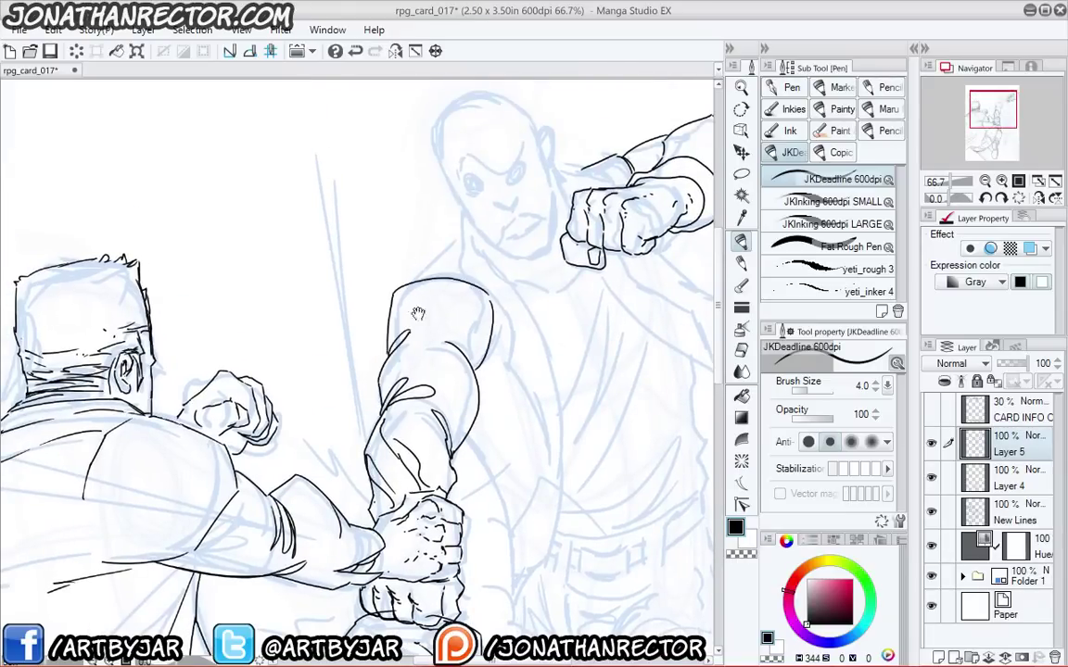
- Outline the front edge of the opponent's open jacket from collar to hem corner, plus the side edge and folds behind his lowered forearm
left_click_drag(417, 312, 361, 346)
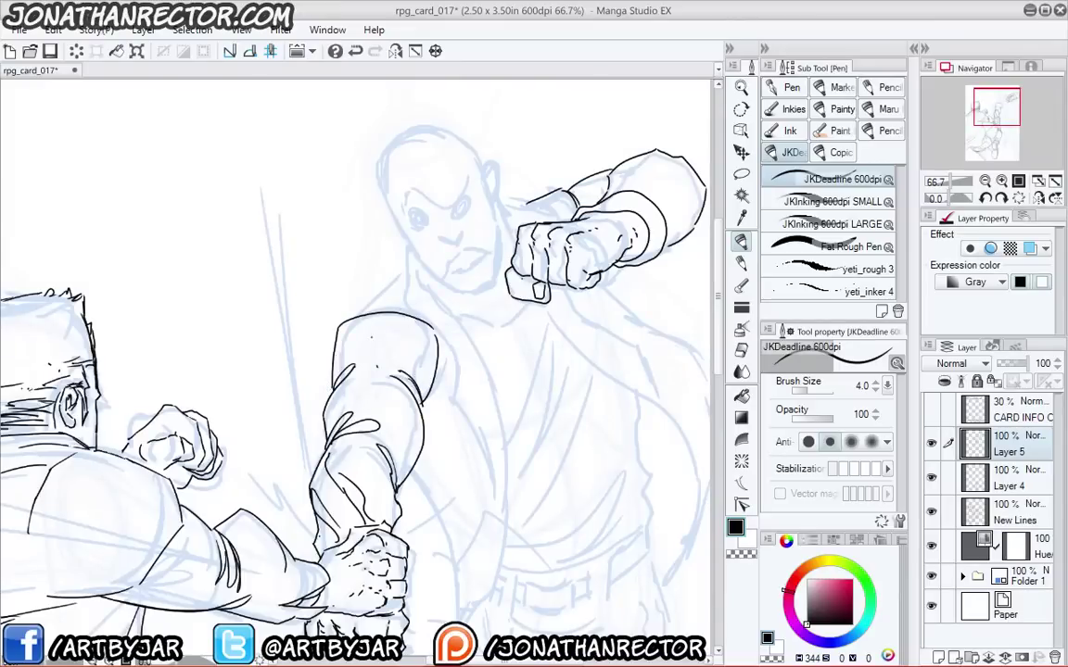
mouse_move(338, 307)
left_mouse_down()
mouse_move(288, 341)
mouse_move(309, 228)
mouse_move(349, 196)
mouse_move(418, 263)
mouse_move(451, 399)
left_mouse_up()
left_click_drag(471, 318, 508, 196)
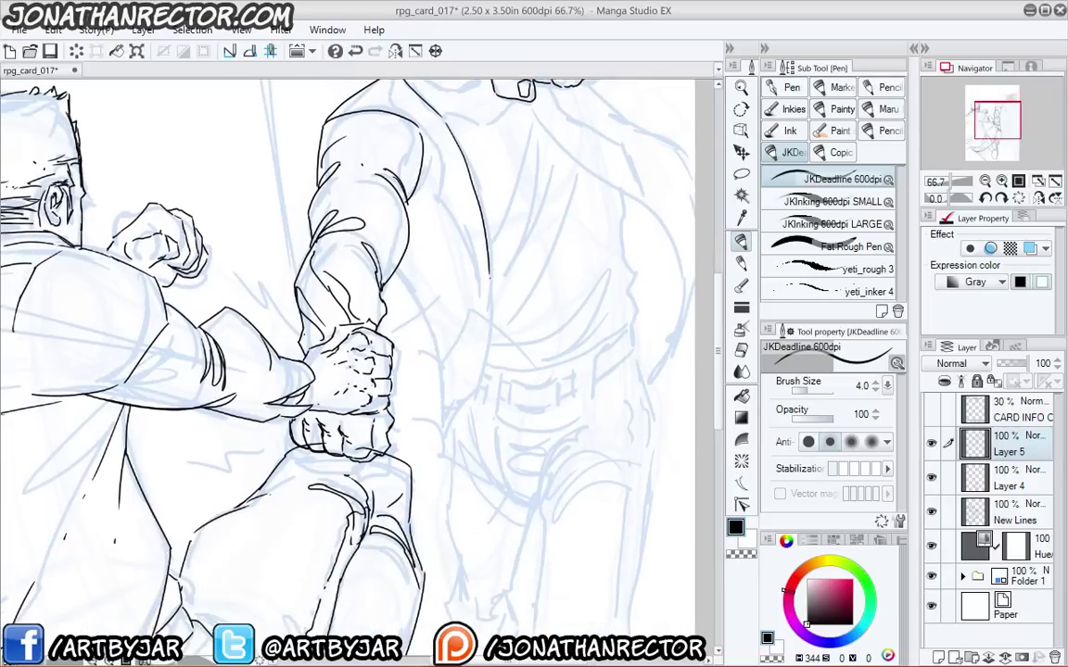
mouse_move(490, 281)
left_mouse_down()
mouse_move(488, 334)
mouse_move(465, 399)
mouse_move(406, 431)
left_mouse_up()
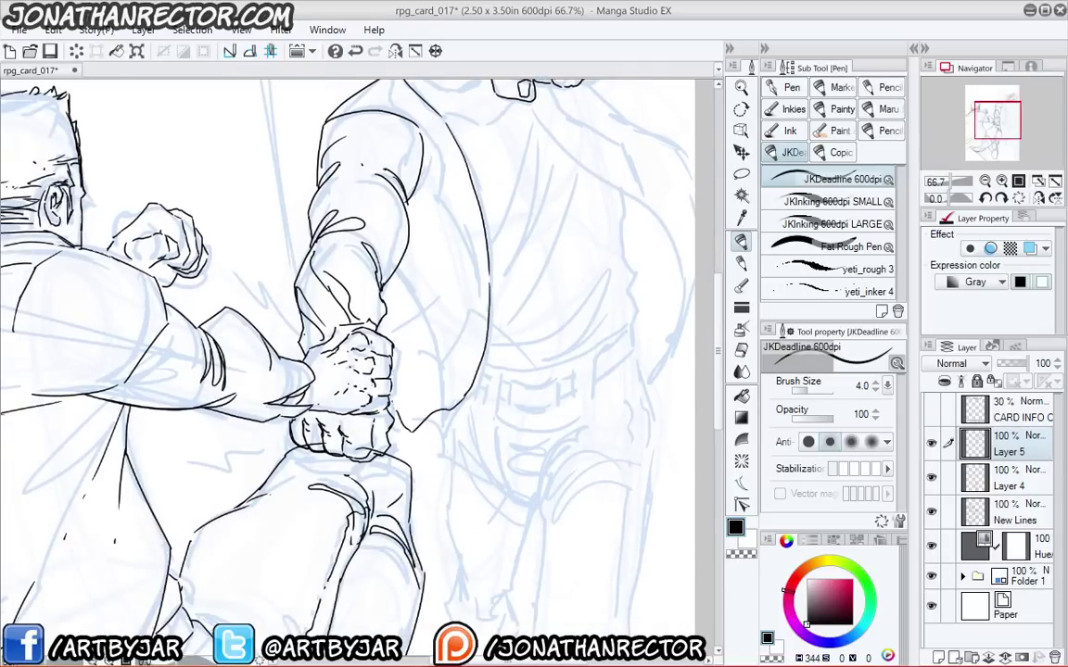
mouse_move(395, 279)
left_mouse_down()
mouse_move(427, 321)
mouse_move(432, 382)
left_mouse_up()
mouse_move(455, 324)
left_mouse_down()
mouse_move(430, 392)
mouse_move(401, 398)
left_mouse_up()
left_click_drag(426, 351, 396, 363)
- Draw the opposite front edge of the opponent's jacket and the inner contour beneath his raised fist
left_click_drag(317, 181, 271, 330)
mouse_move(482, 258)
left_mouse_down()
mouse_move(573, 323)
mouse_move(632, 389)
mouse_move(603, 520)
left_mouse_up()
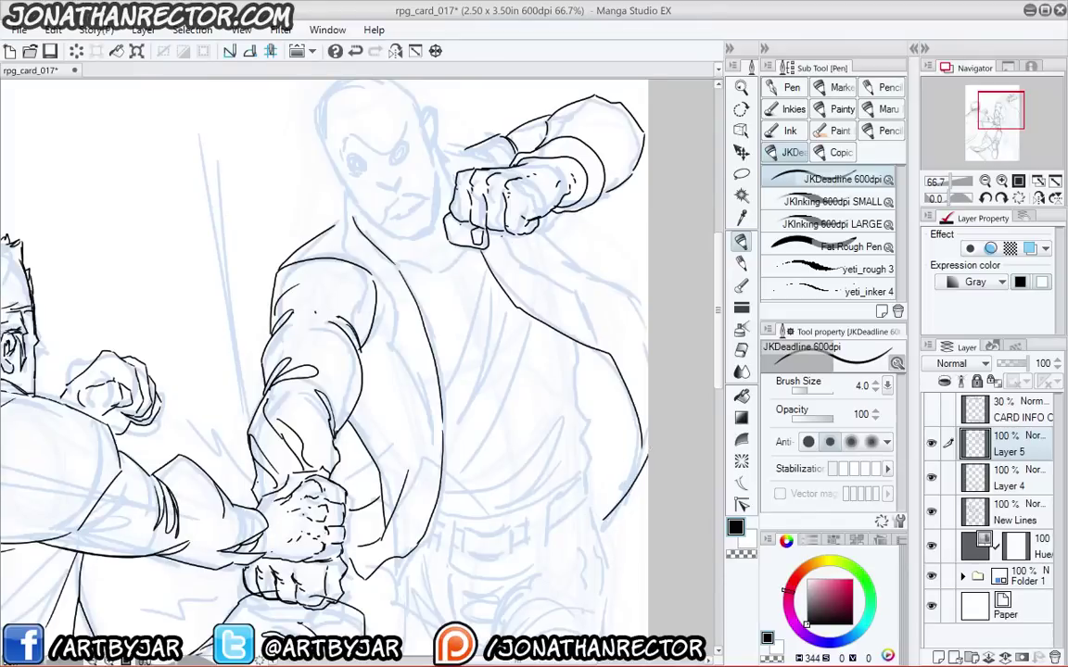
left_click_drag(480, 234, 592, 336)
left_click_drag(431, 217, 469, 320)
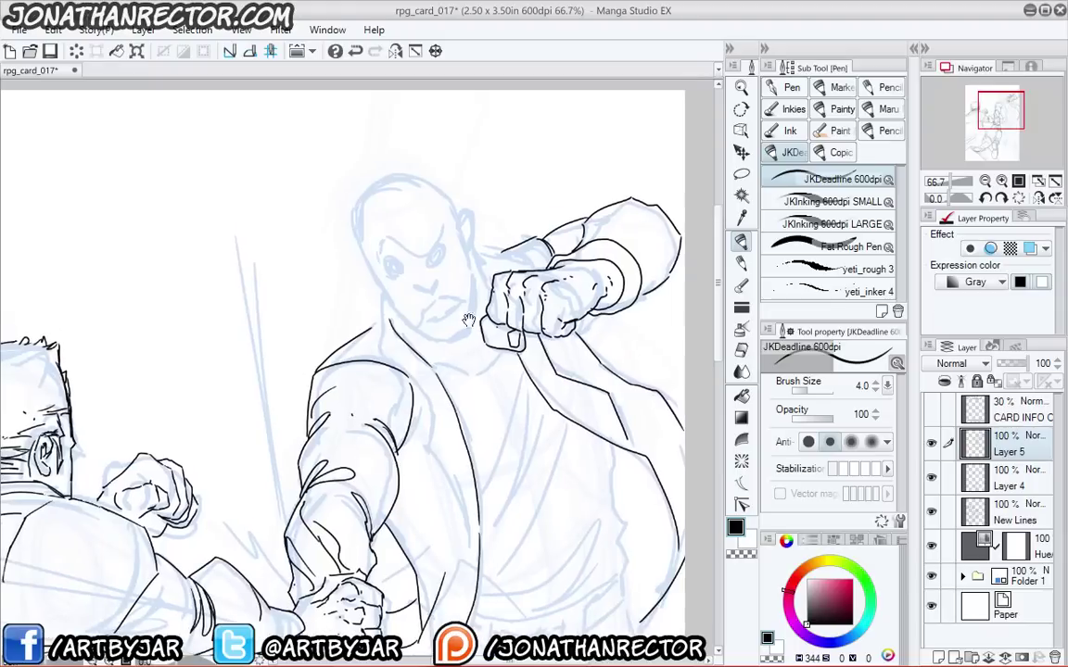
- Erase the sleeve lines beside the opponent's face and redraw the raised upper arm with a fuller contour and elbow folds
key("e")
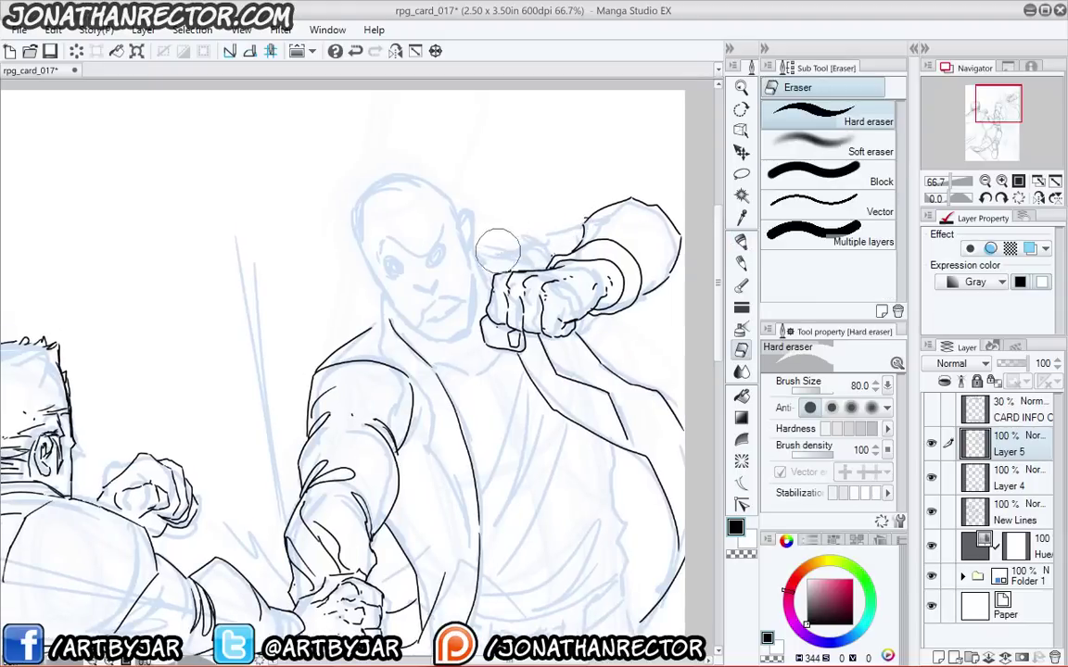
key("p")
mouse_move(554, 253)
left_mouse_down()
mouse_move(562, 210)
mouse_move(496, 251)
left_mouse_up()
mouse_move(560, 214)
left_mouse_down()
mouse_move(568, 212)
mouse_move(559, 254)
left_mouse_up()
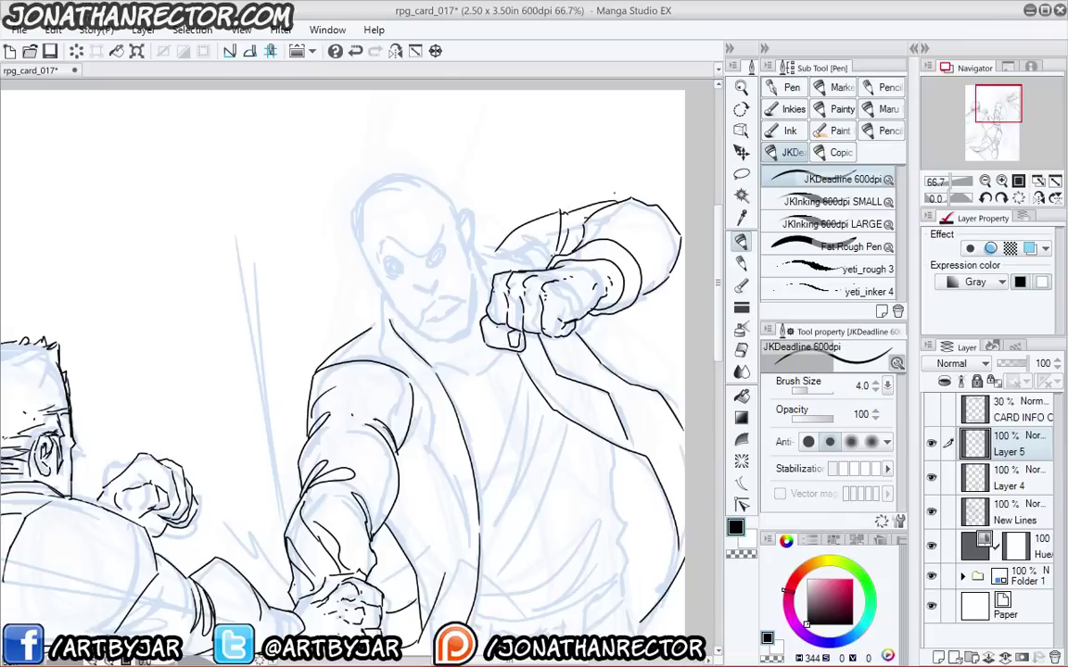
left_click_drag(615, 312, 585, 327)
- Add a contour line to the jacket beneath the opponent's raised arm and save the file
left_click_drag(289, 344, 191, 253)
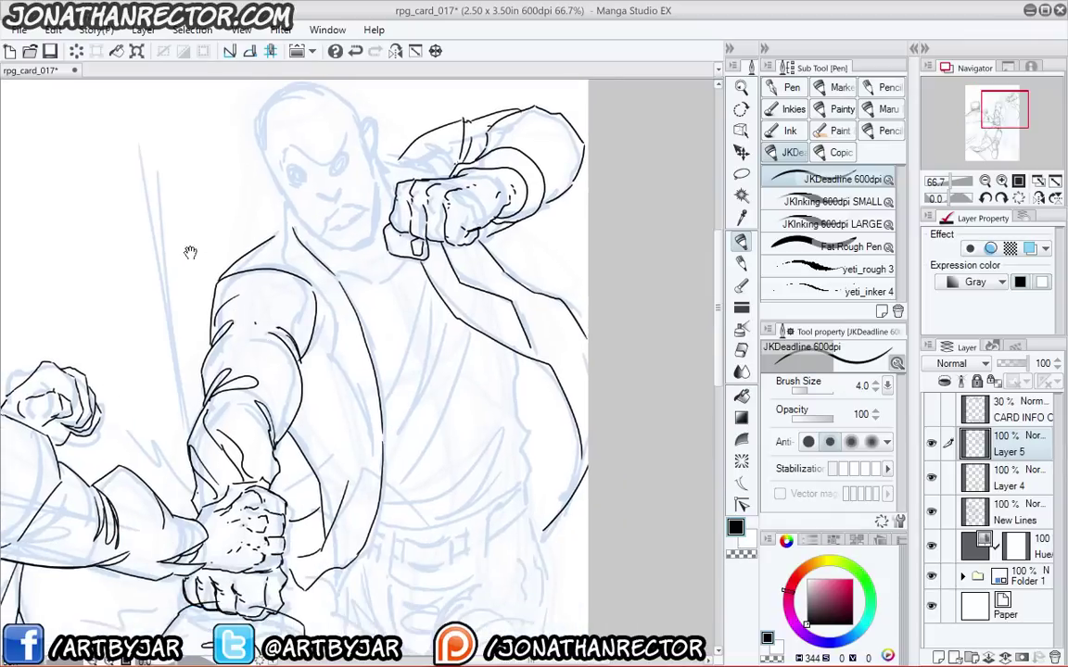
left_click_drag(485, 269, 549, 297)
key("ctrl+s")
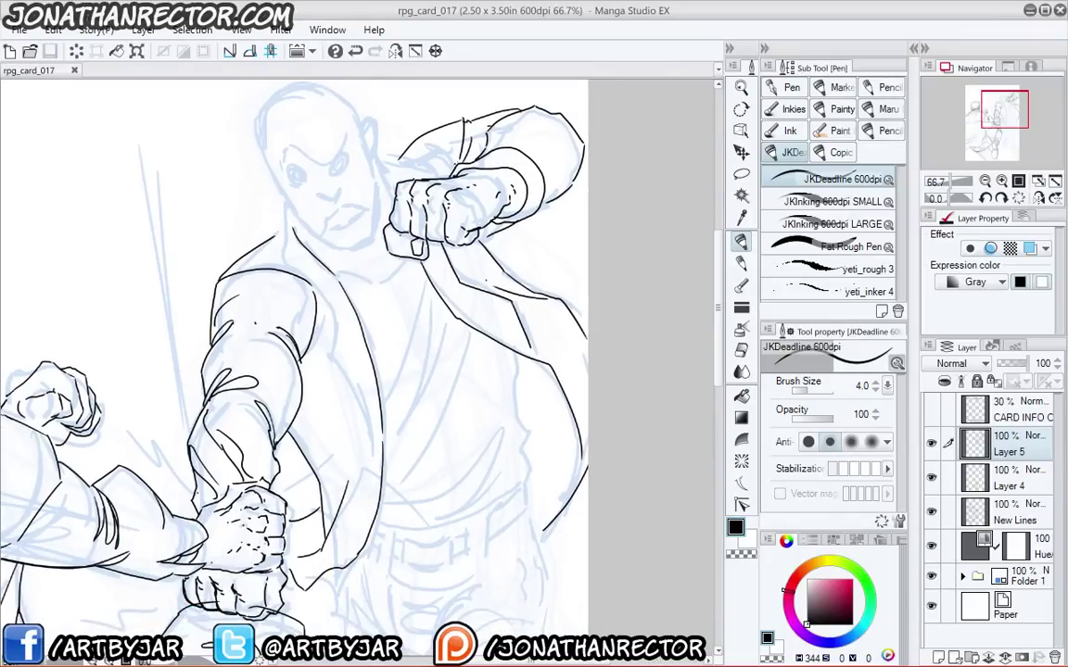
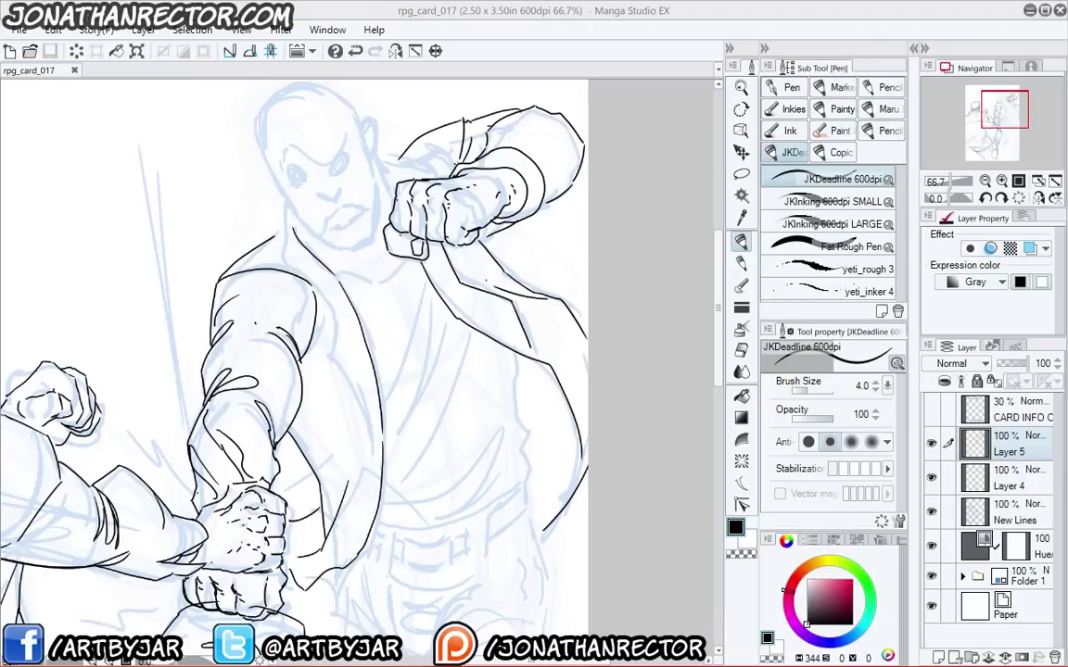
- Create a new 11 × 17 in canvas at 600 dpi
left_click(18, 30)
left_click(223, 50)
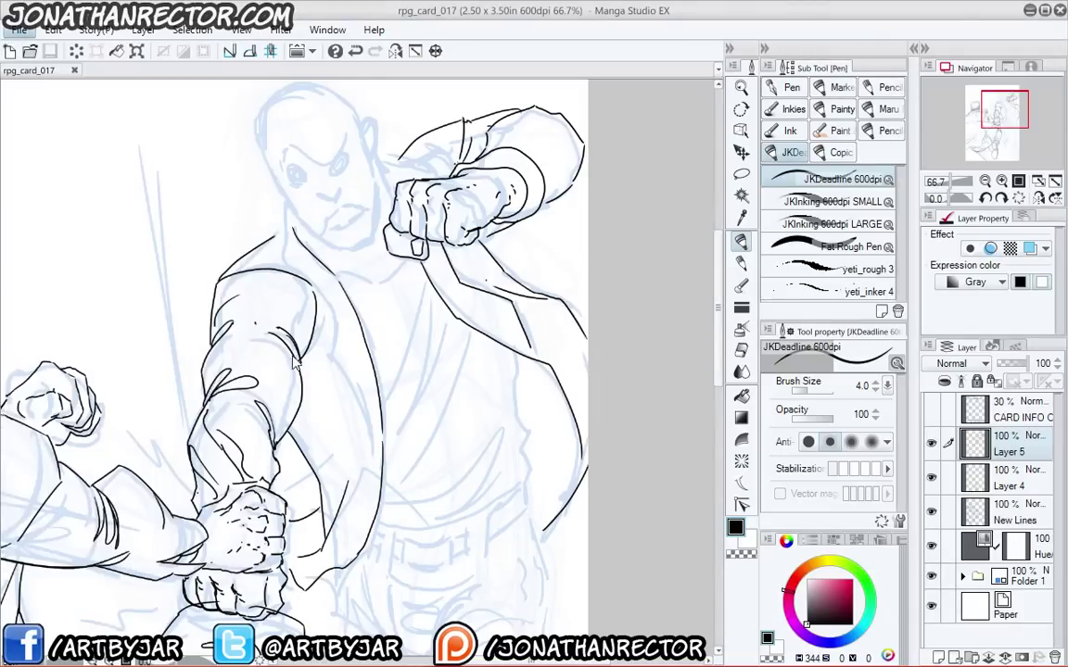
key("Return")
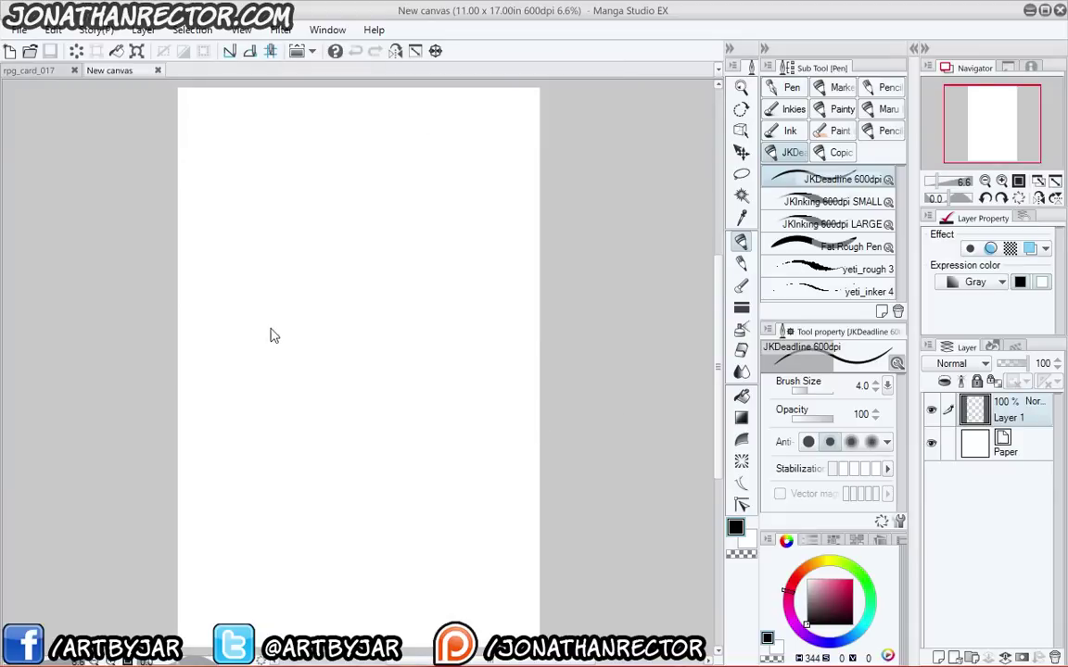
- Paste the copied inked city fight illustration onto the new canvas
key("ctrl+v")
scroll(267, 336, "up", 6)
left_click_drag(153, 246, 500, 546)
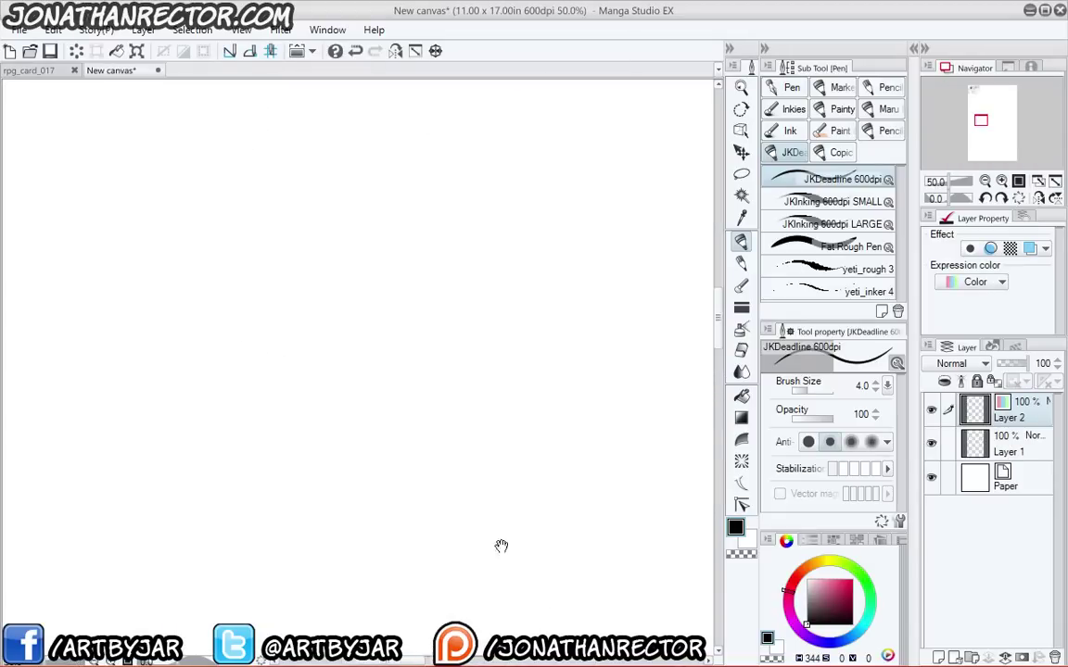
left_click_drag(176, 171, 460, 455)
left_click_drag(480, 232, 396, 487)
mouse_move(399, 232)
left_mouse_down()
mouse_move(417, 401)
mouse_move(384, 575)
left_mouse_up()
mouse_move(427, 283)
left_mouse_down()
mouse_move(408, 395)
mouse_move(327, 525)
mouse_move(331, 443)
left_mouse_up()
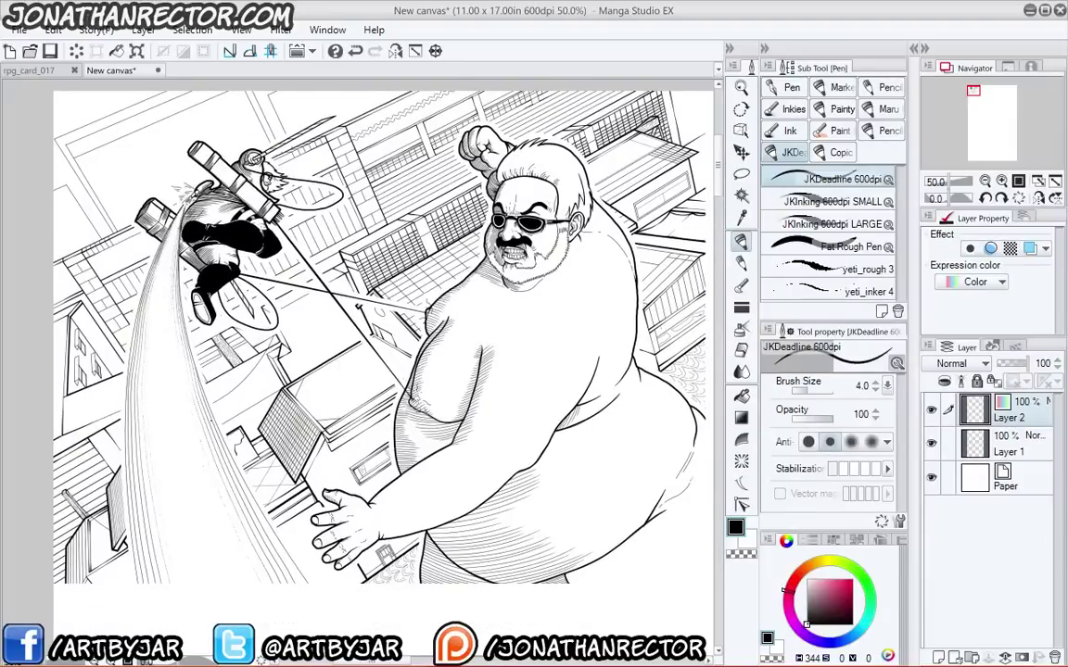
- Hide the palettes to give the pasted illustration the full workspace
scroll(197, 385, "down", 1)
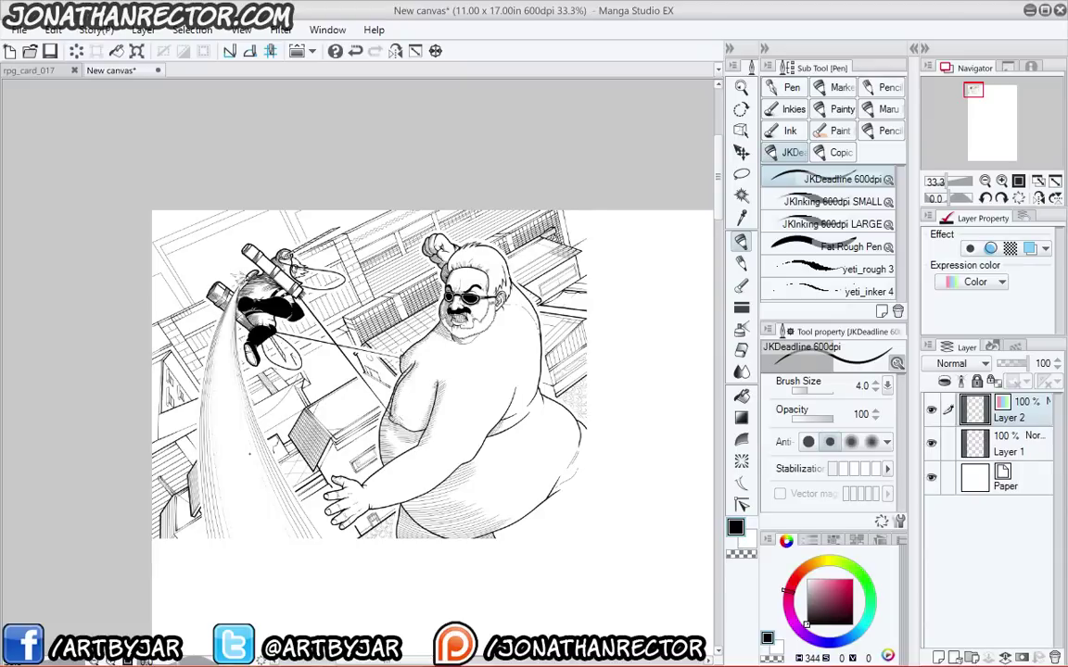
left_click_drag(371, 371, 415, 358)
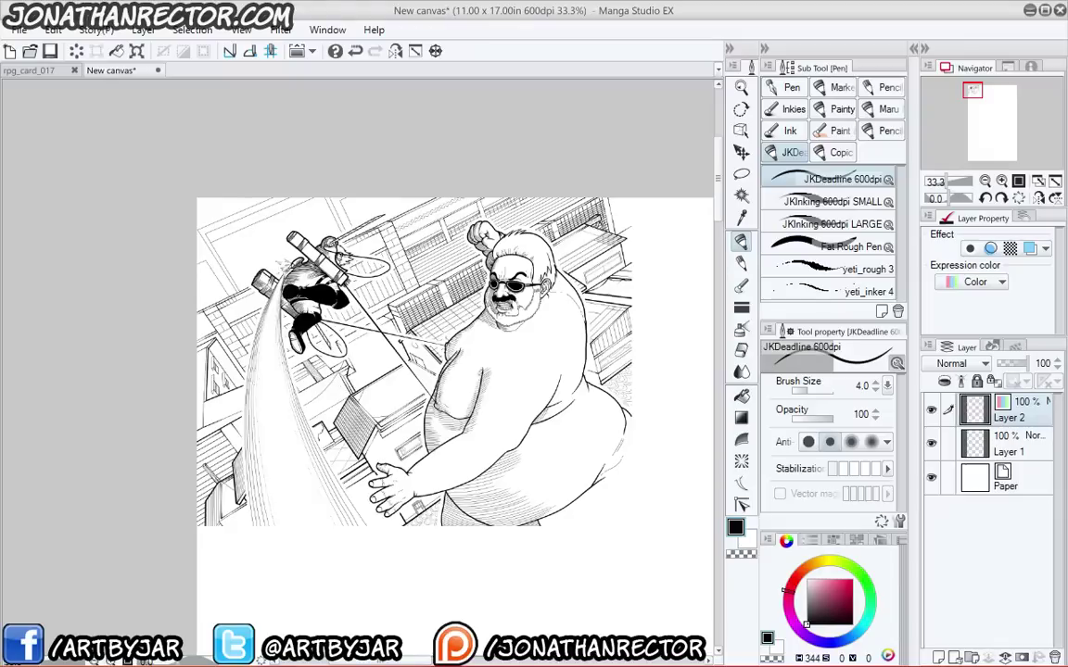
key("Tab")
key("ctrl+plus")
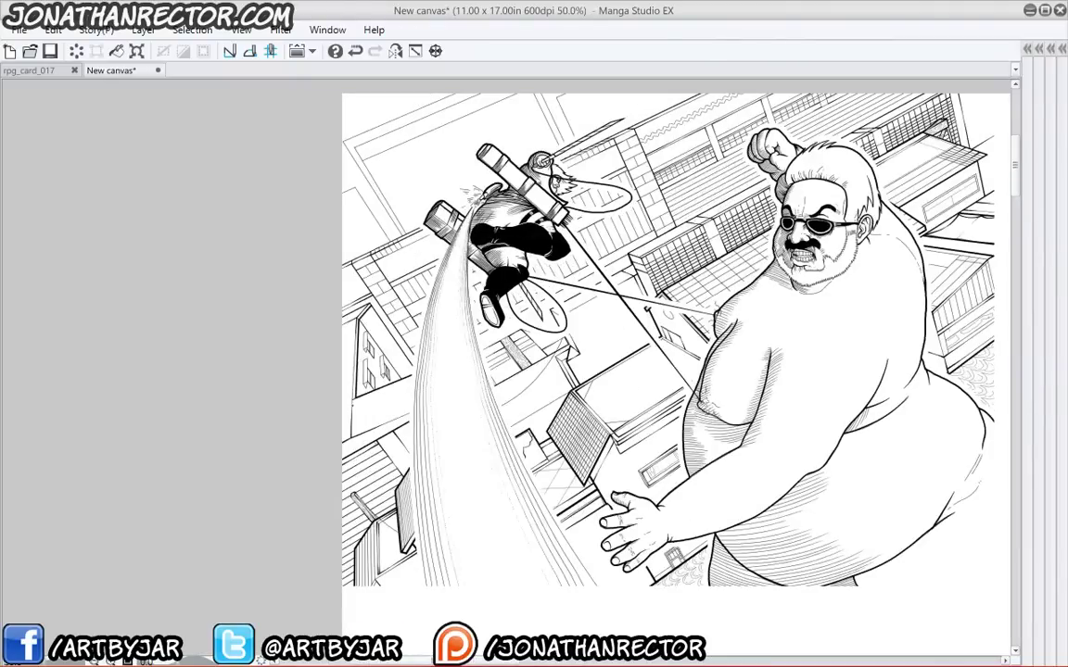
- Examine the line weights on the flying figure, the trail behind him and the surrounding buildings
left_click_drag(503, 483, 413, 513)
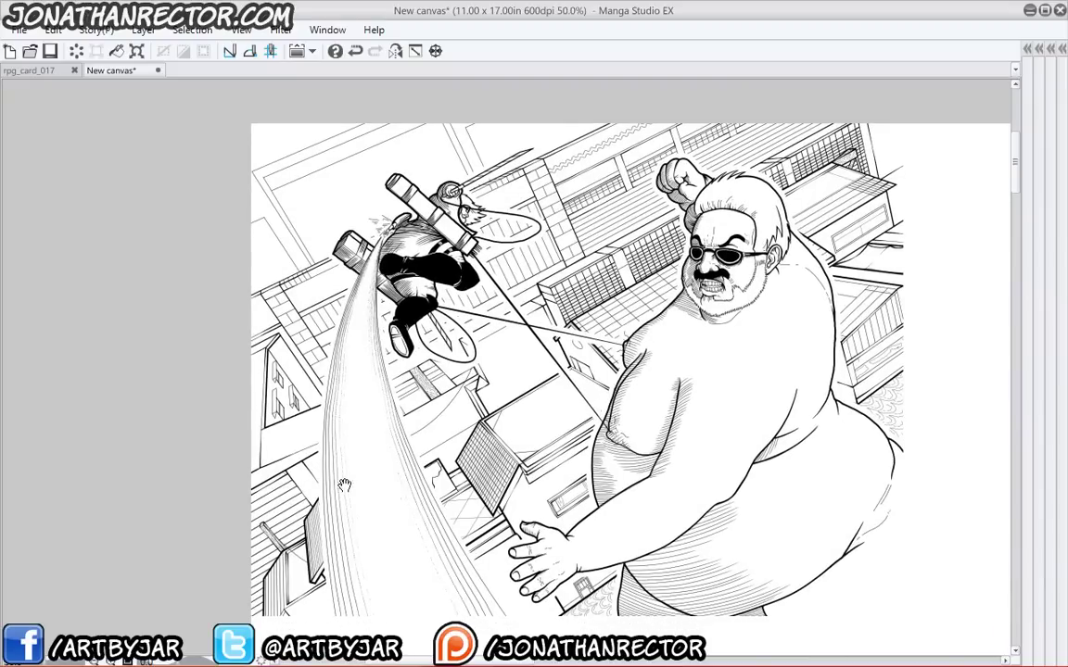
left_click_drag(337, 445, 333, 421)
scroll(332, 397, "up", 2)
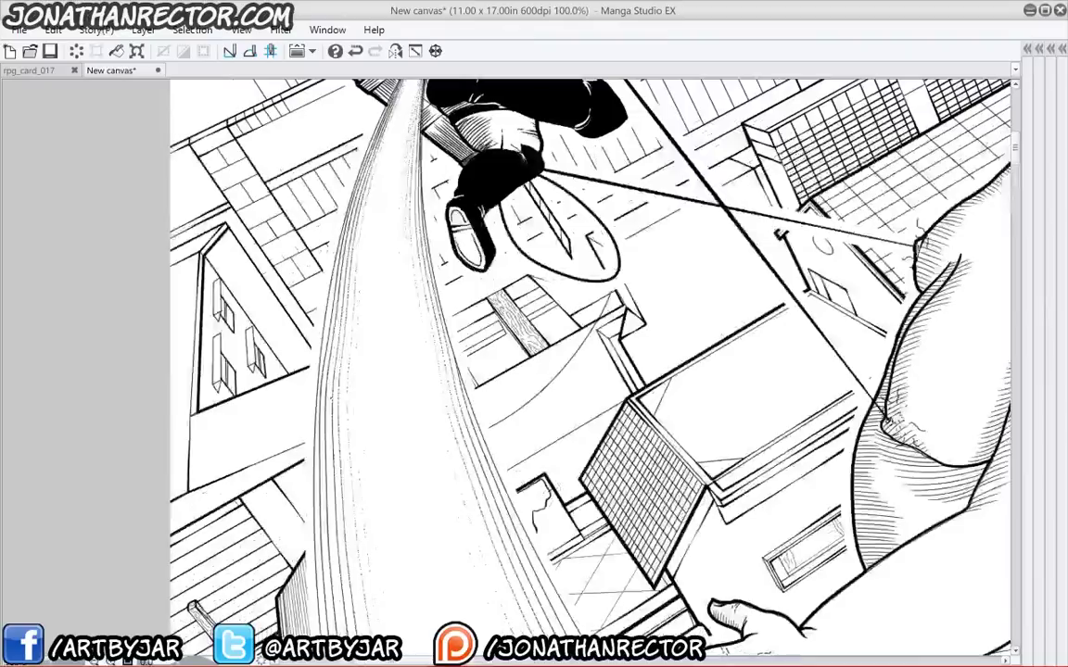
left_click_drag(444, 257, 314, 524)
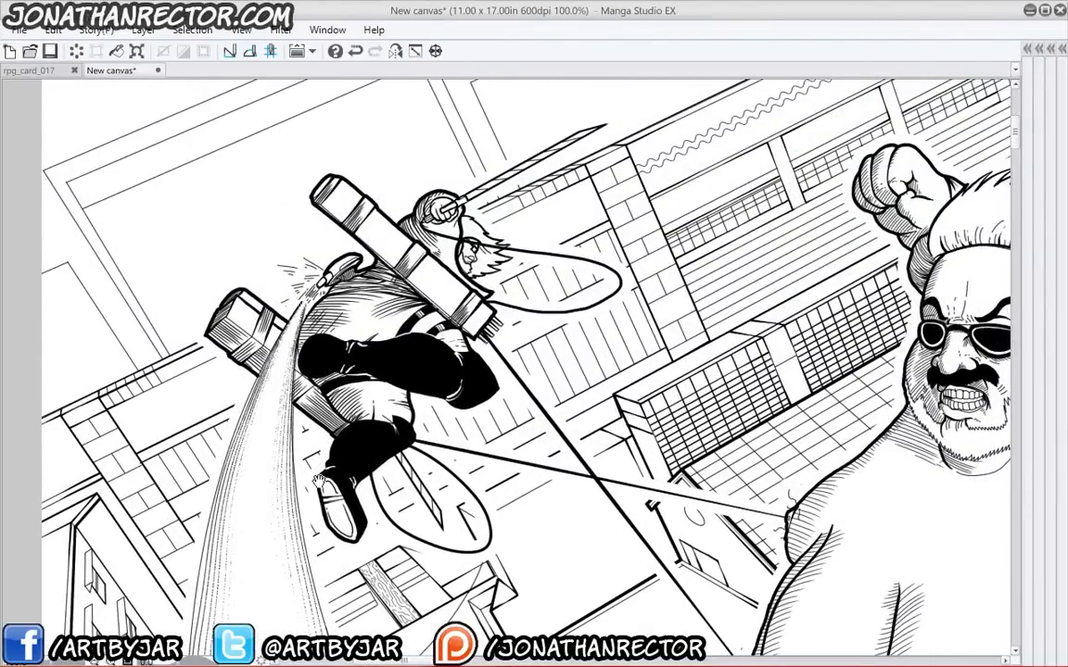
left_click_drag(288, 436, 304, 428)
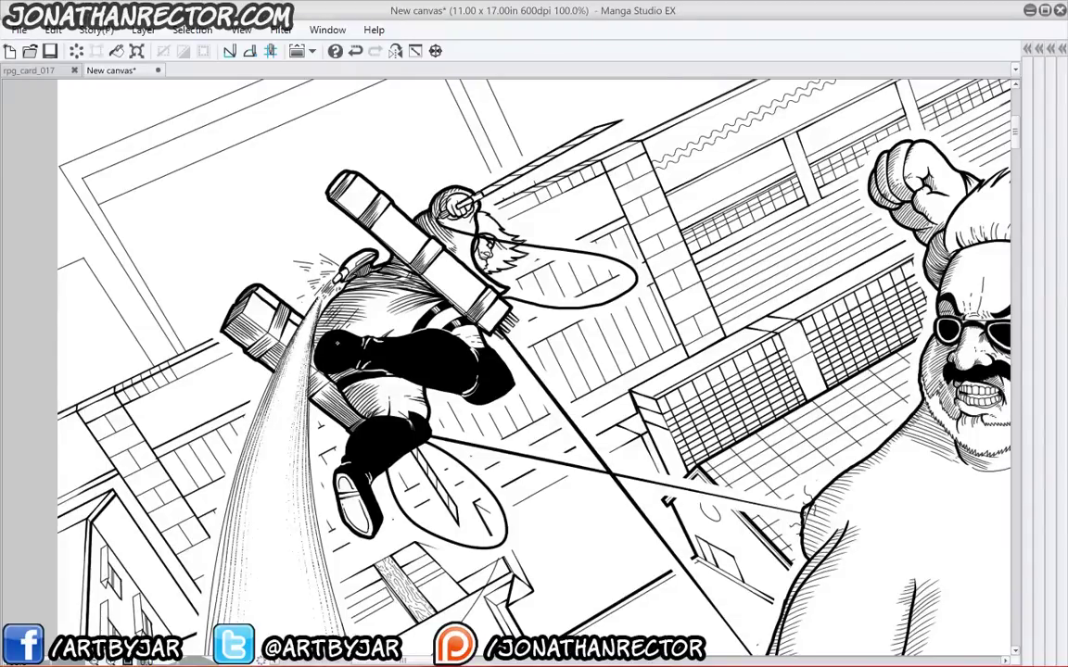
left_click_drag(335, 335, 324, 360)
key("ctrl+minus")
key("ctrl+minus")
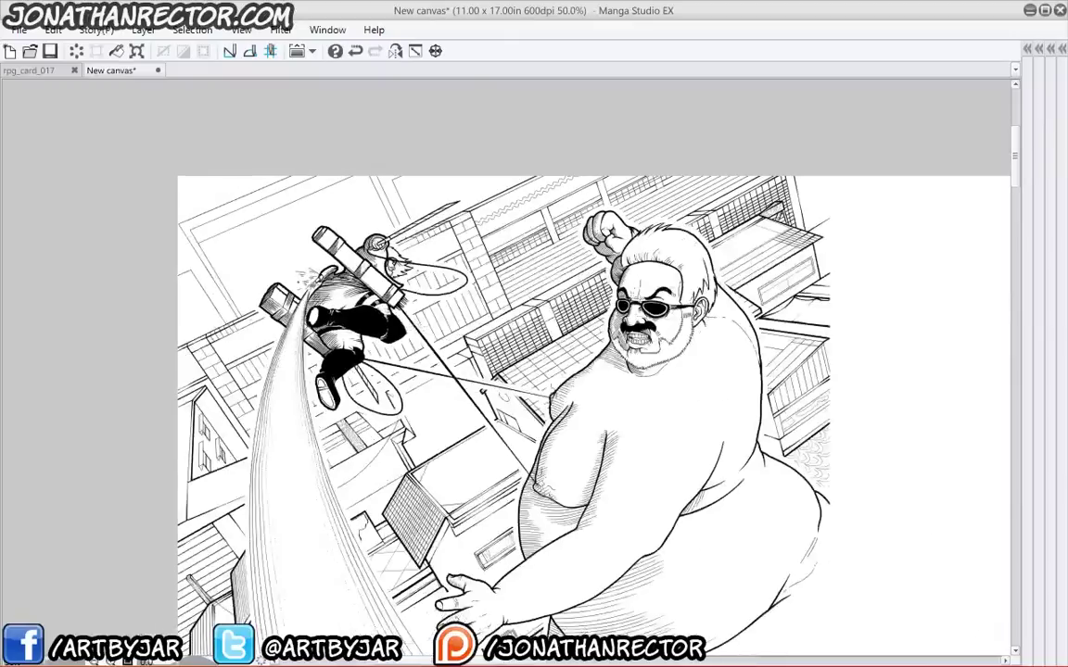
left_click_drag(299, 384, 278, 353)
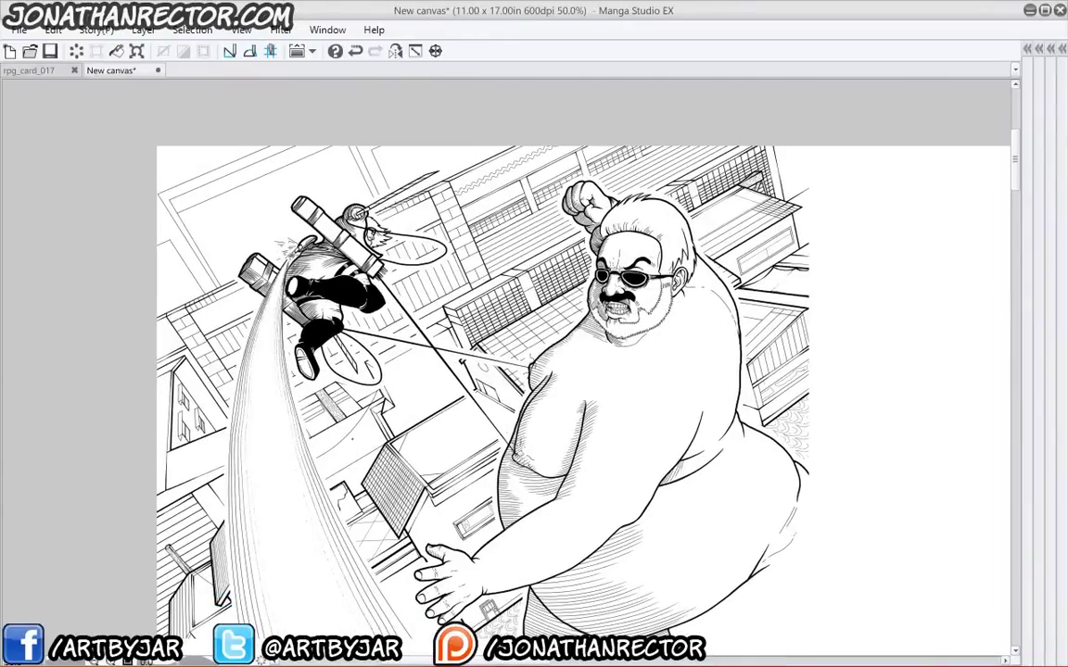
left_click_drag(352, 439, 333, 406)
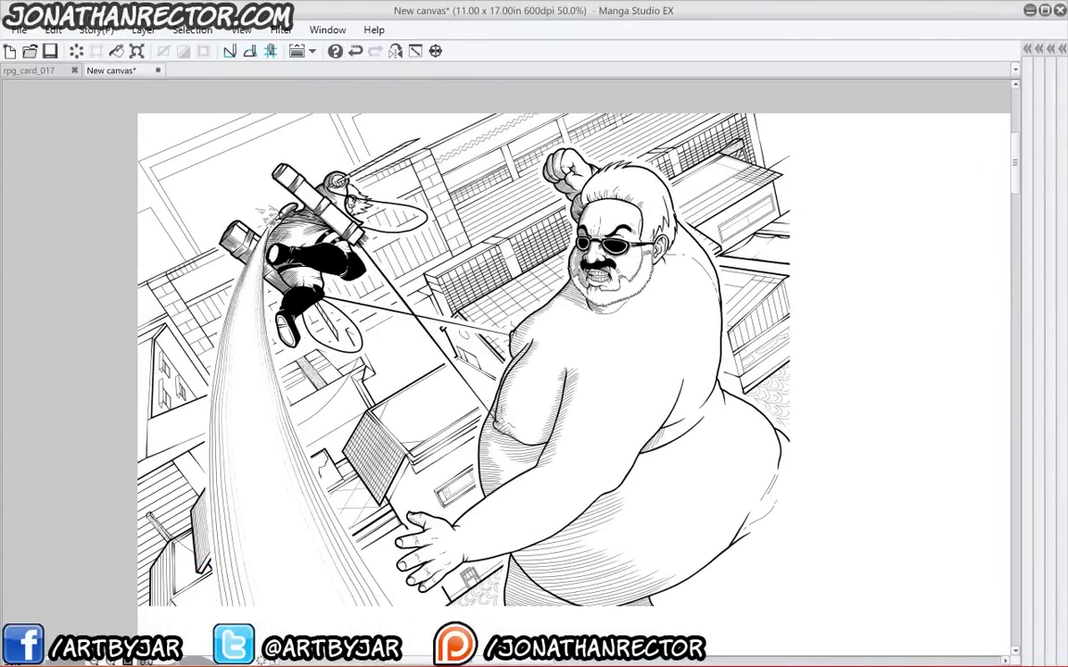
- Examine the contour lines and hatching on the large man's torso, arm and face
scroll(534, 490, "up", 2)
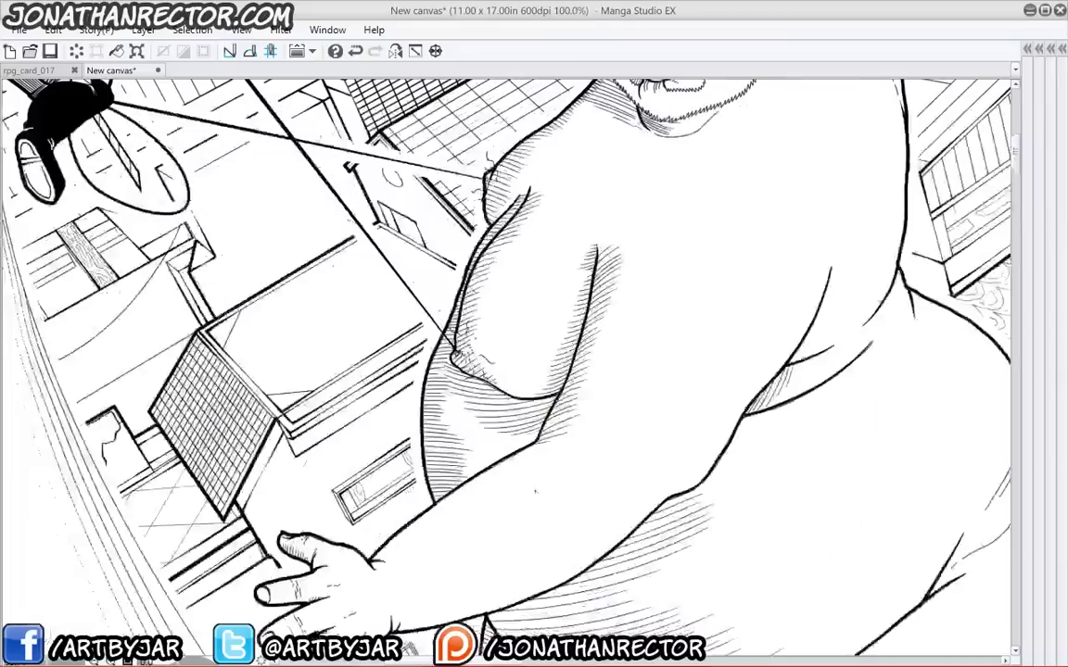
left_click_drag(423, 420, 402, 598)
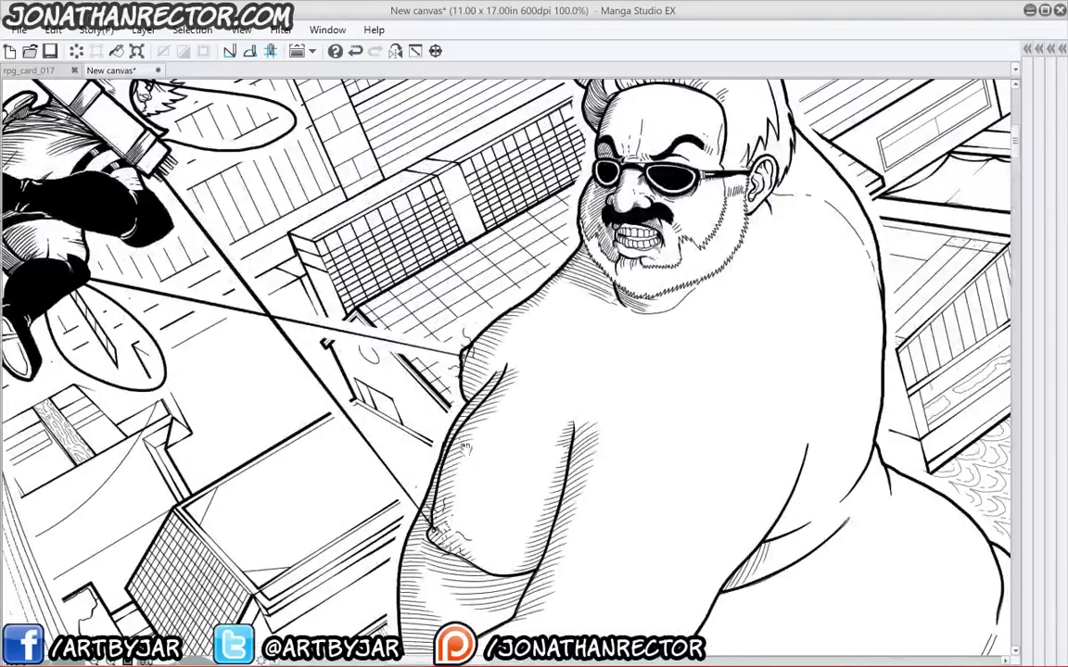
key("ctrl+minus")
key("ctrl+minus")
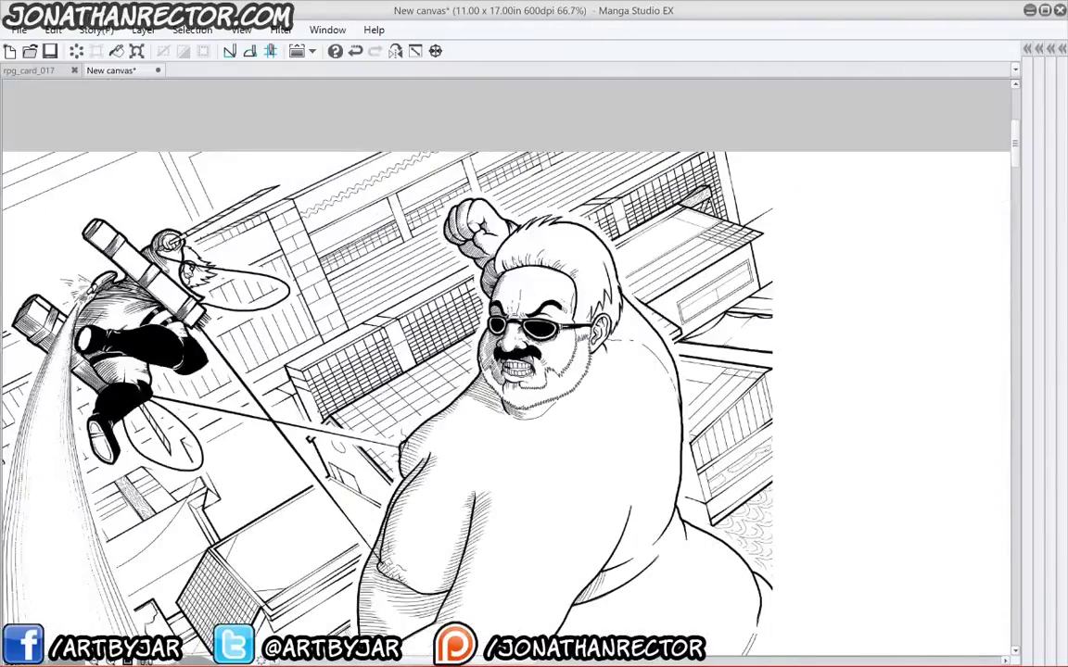
left_click_drag(293, 465, 370, 413)
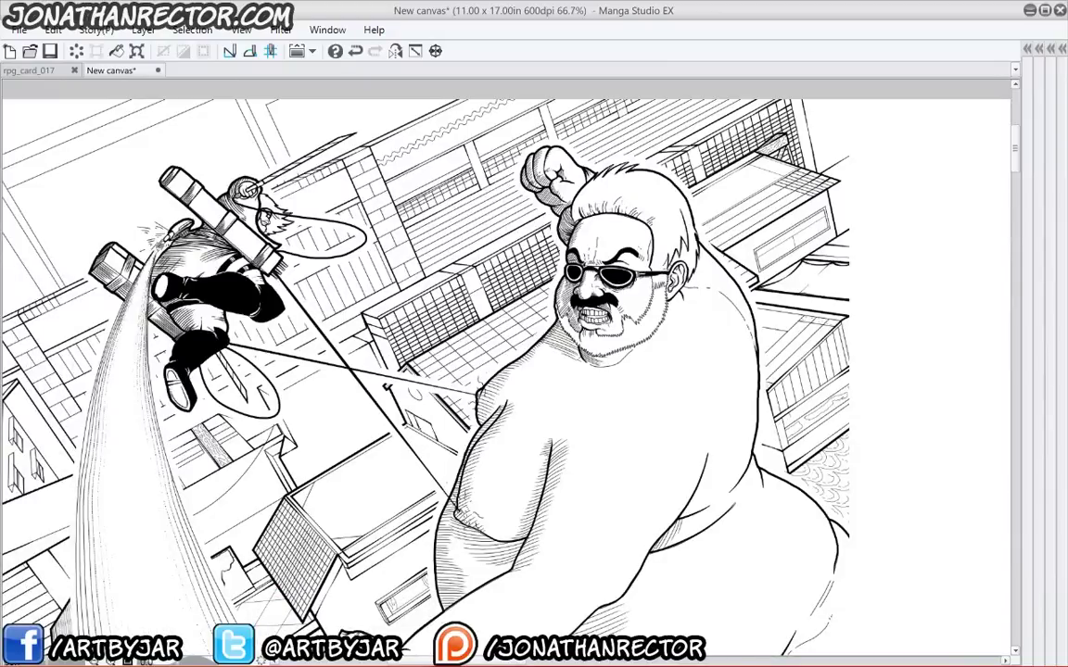
left_click_drag(373, 459, 438, 360)
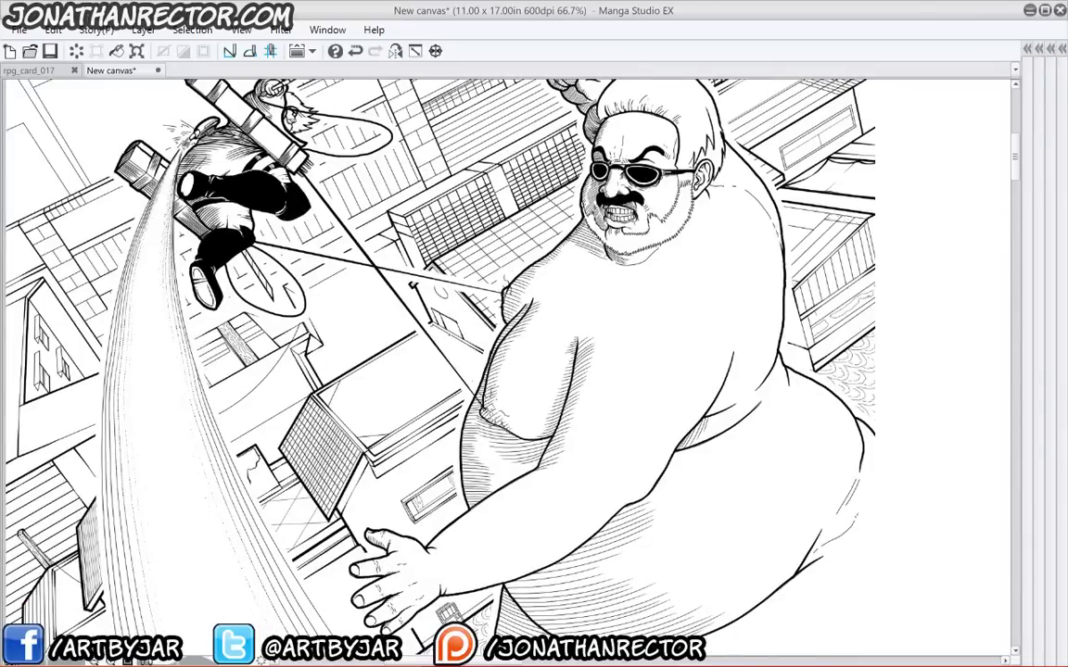
scroll(281, 413, "up", 3)
scroll(464, 445, "up", 1)
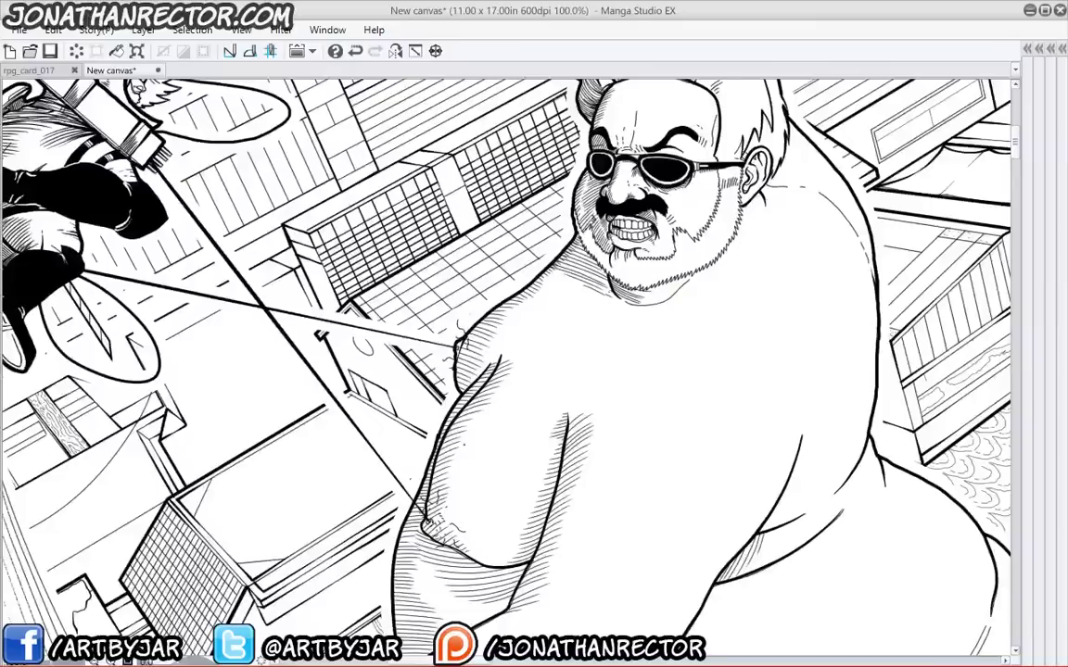
- Draw short, thick hatch strokes on the large man's sideburn and beside his raised eyebrow
left_click_drag(575, 339, 403, 582)
scroll(493, 377, "up", 1)
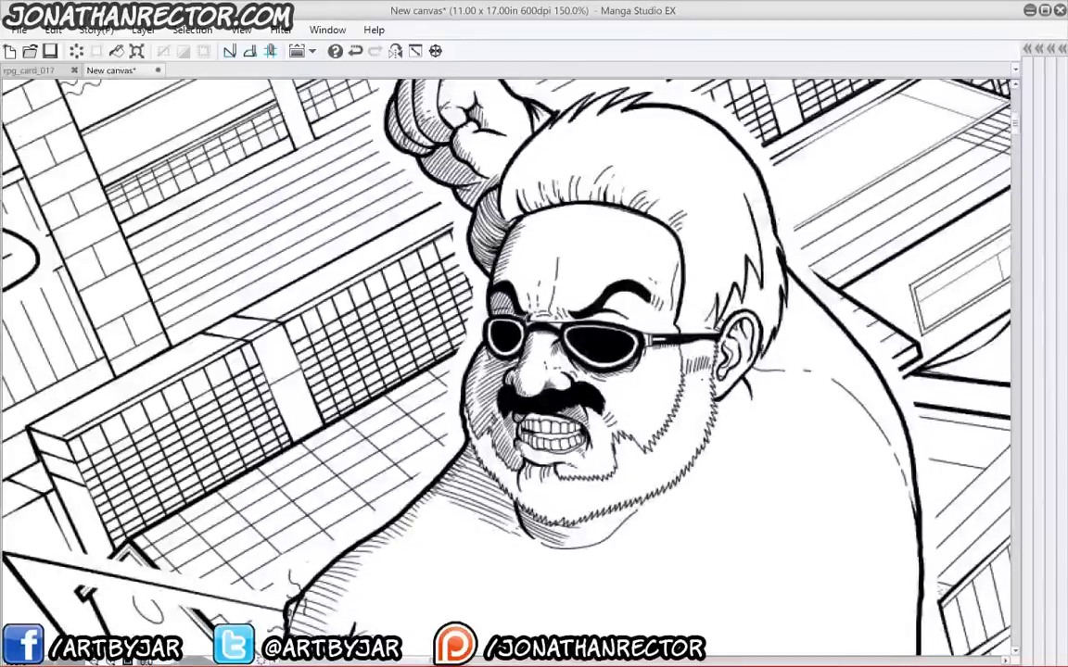
left_click_drag(706, 375, 703, 396)
left_click_drag(700, 375, 691, 396)
left_click_drag(690, 375, 687, 396)
left_click_drag(665, 282, 653, 292)
left_click_drag(652, 277, 647, 292)
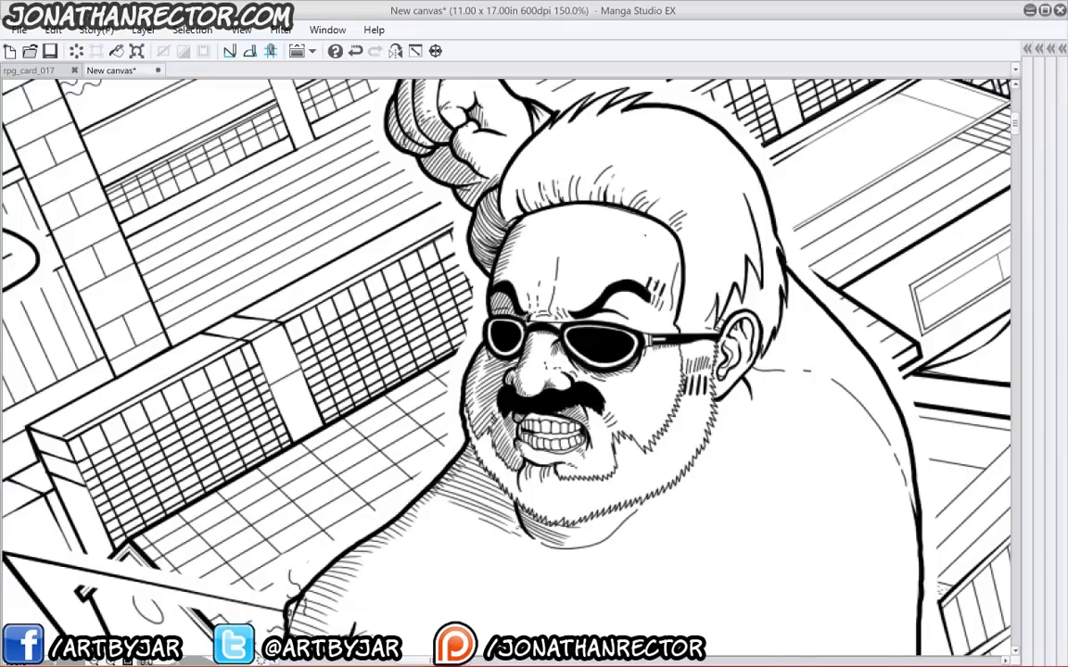
- Add thick tapered strokes to the large man's hair along the hairline above his forehead
left_click_drag(646, 181, 629, 193)
left_click_drag(626, 171, 621, 184)
mouse_move(567, 120)
left_mouse_down()
mouse_move(580, 201)
mouse_move(536, 231)
left_mouse_up()
left_click_drag(530, 201, 525, 220)
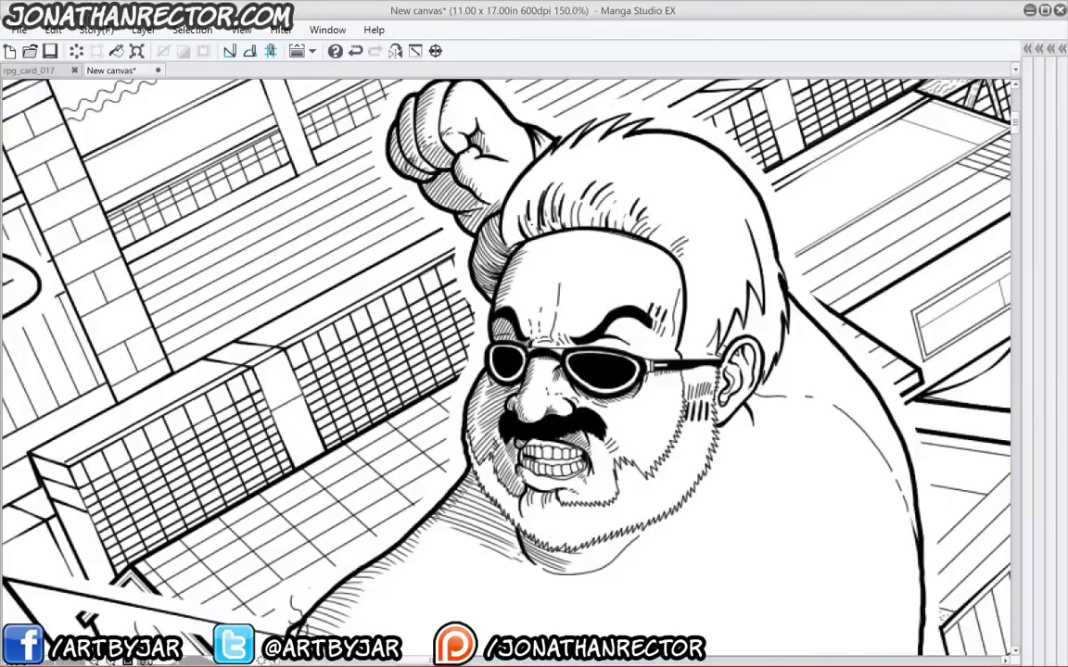
left_click_drag(501, 315, 518, 297)
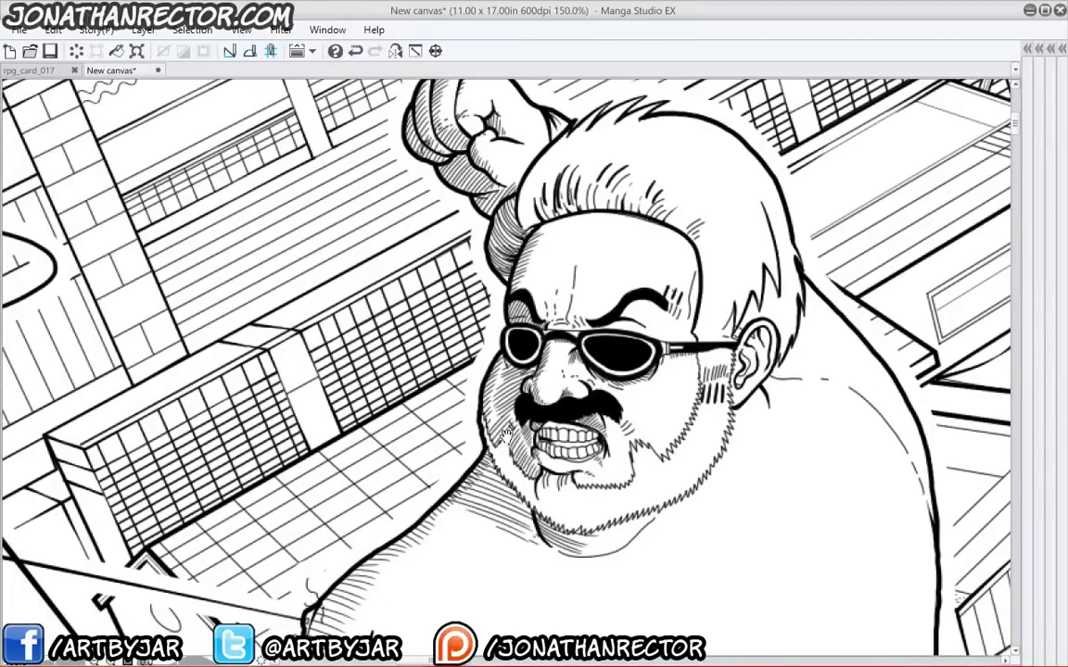
left_click_drag(452, 368, 514, 279)
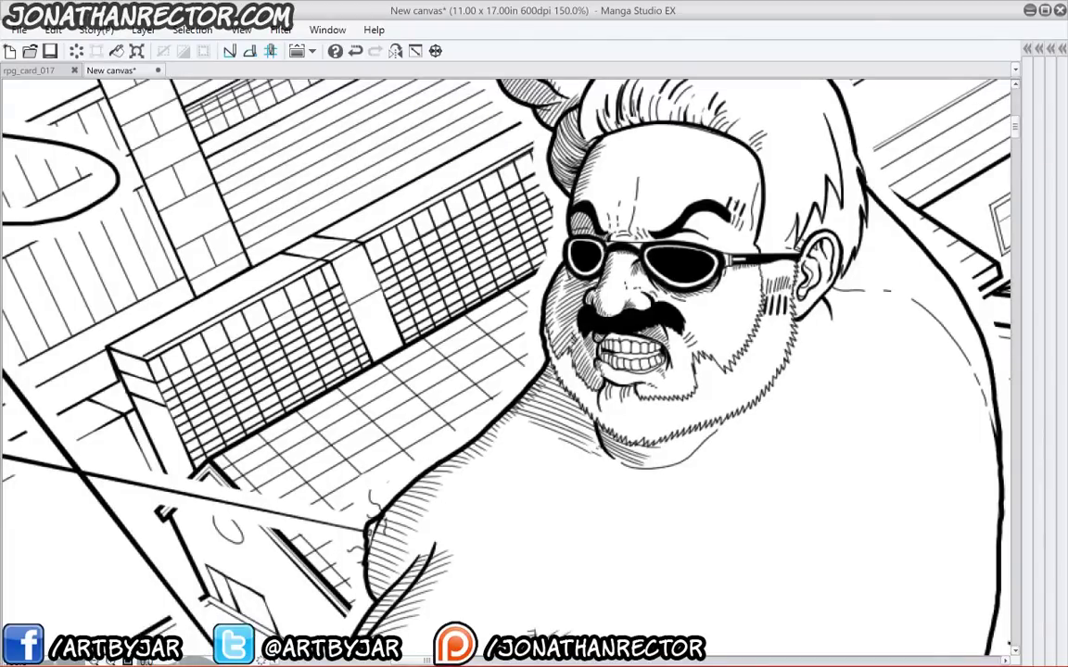
- Examine the fine hatching on the large man's shoulder, chest, arm and hand, along with his head and raised fist
left_click_drag(538, 349, 523, 420)
left_click_drag(487, 491, 563, 364)
left_click_drag(438, 432, 405, 178)
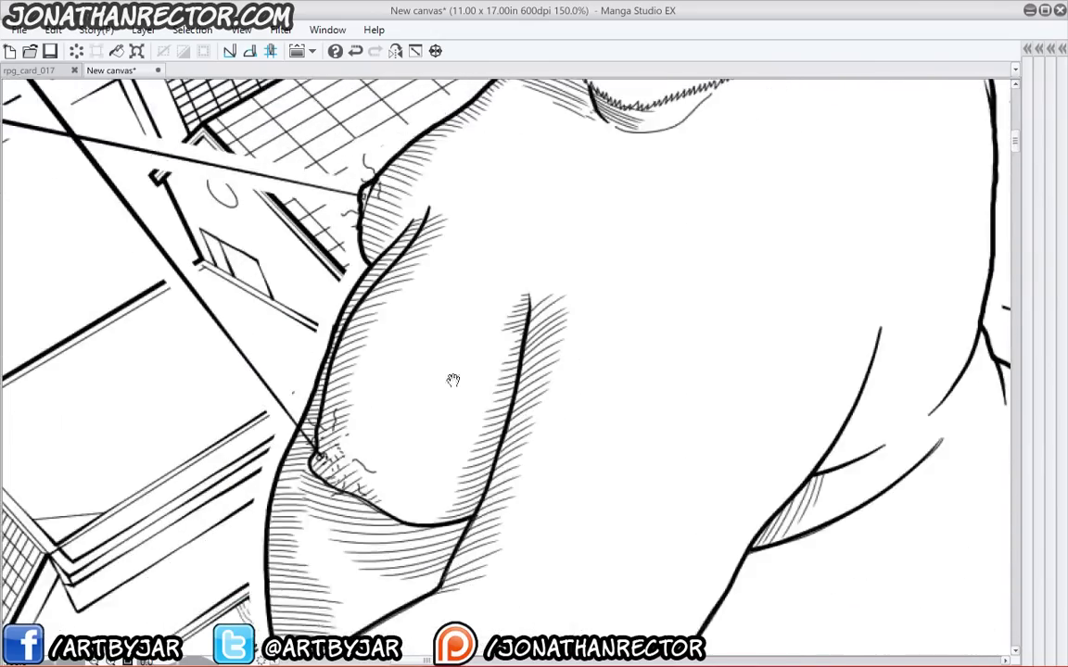
left_click_drag(453, 379, 466, 173)
left_click_drag(448, 291, 414, 492)
left_click_drag(484, 245, 408, 644)
left_click_drag(482, 127, 446, 257)
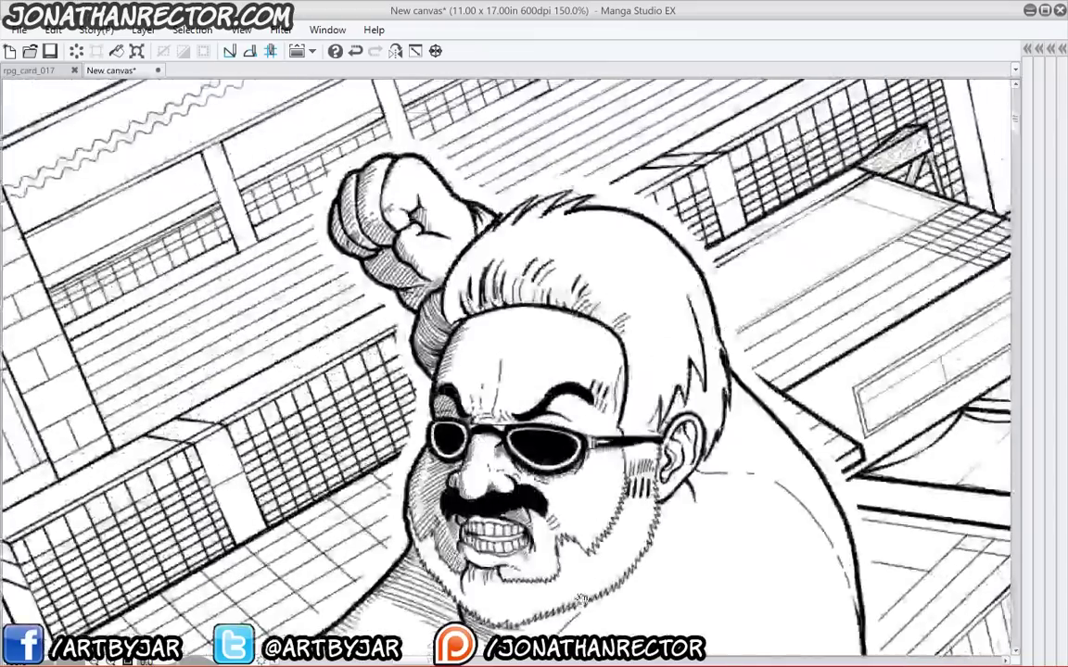
left_click_drag(454, 640, 457, 96)
mouse_move(775, 194)
left_mouse_down()
mouse_move(588, 417)
mouse_move(534, 329)
mouse_move(241, 316)
mouse_move(478, 524)
left_mouse_up()
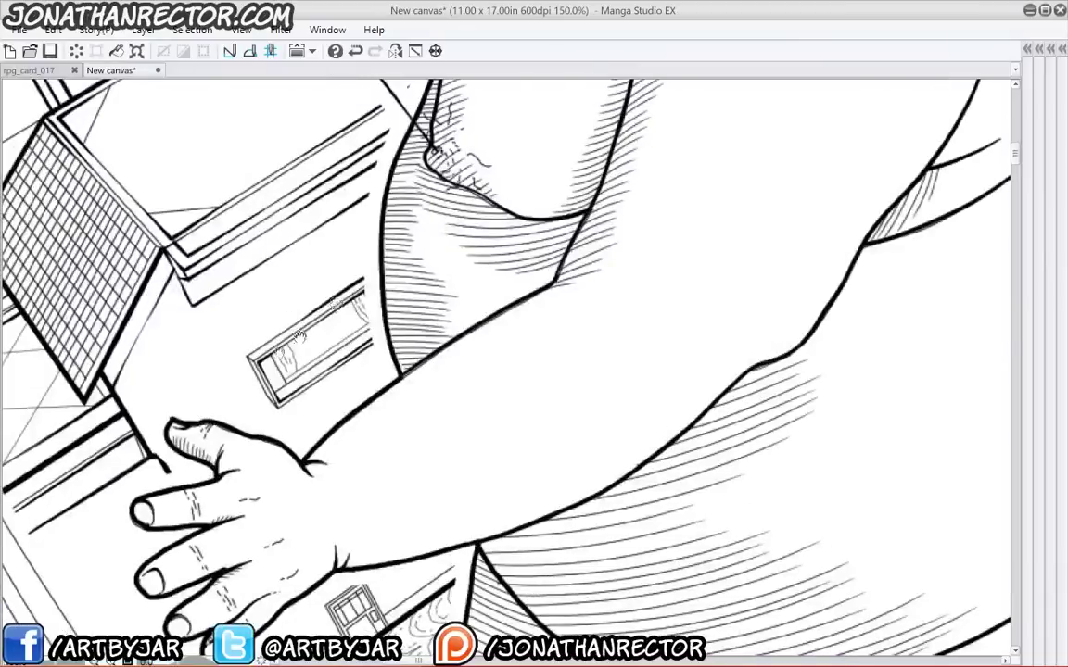
left_click_drag(336, 306, 361, 498)
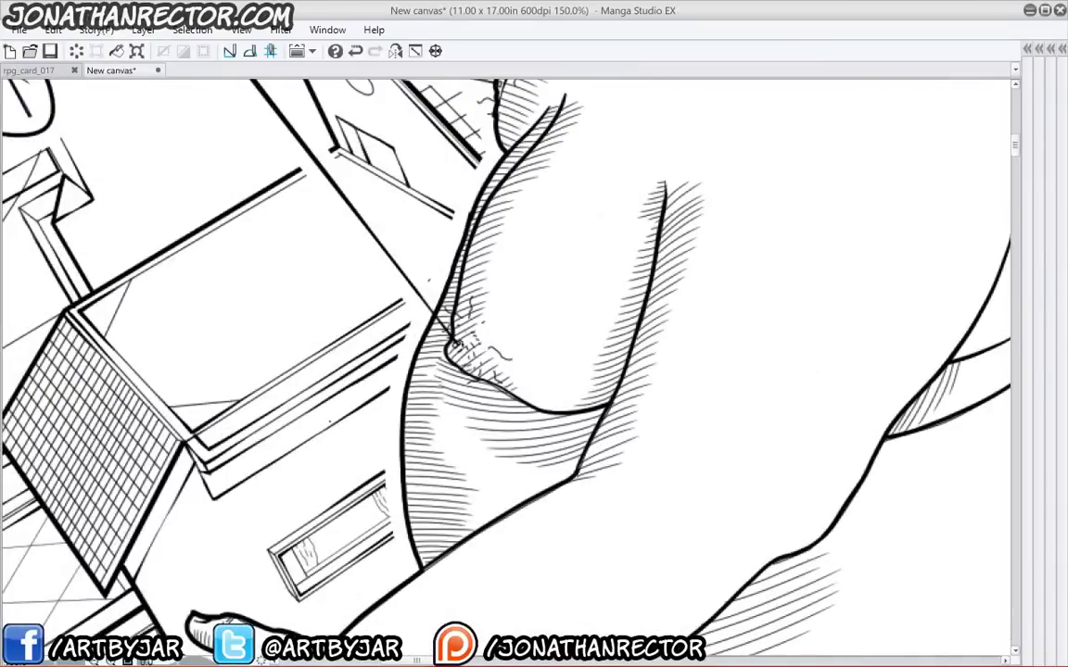
left_click_drag(331, 442, 318, 551)
left_click_drag(460, 448, 418, 560)
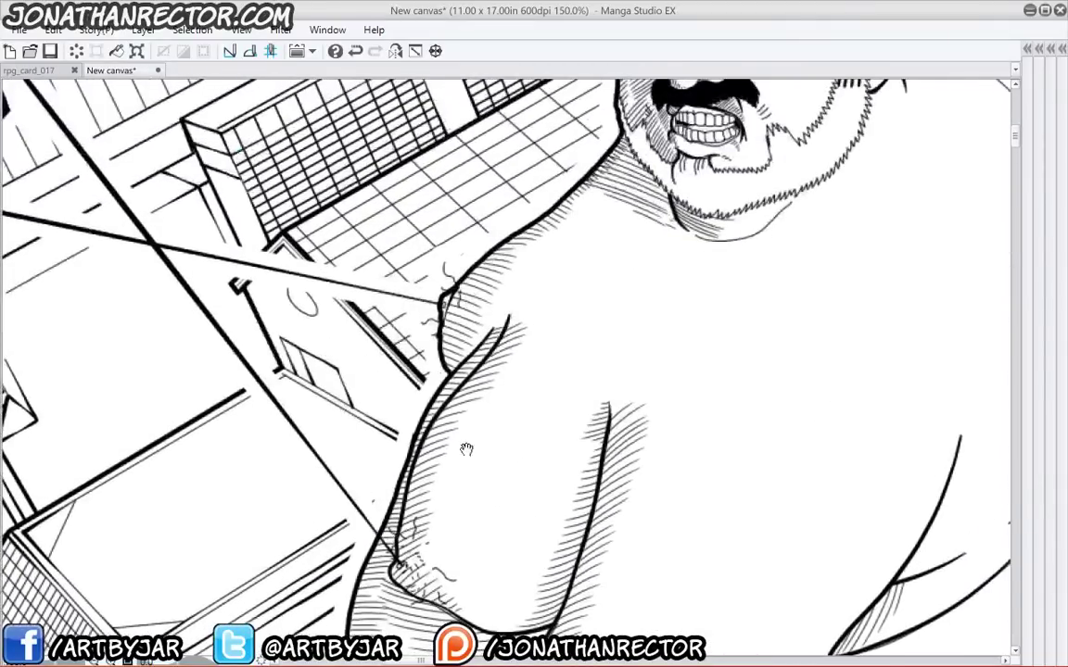
left_click_drag(467, 450, 450, 542)
left_click_drag(357, 453, 359, 359)
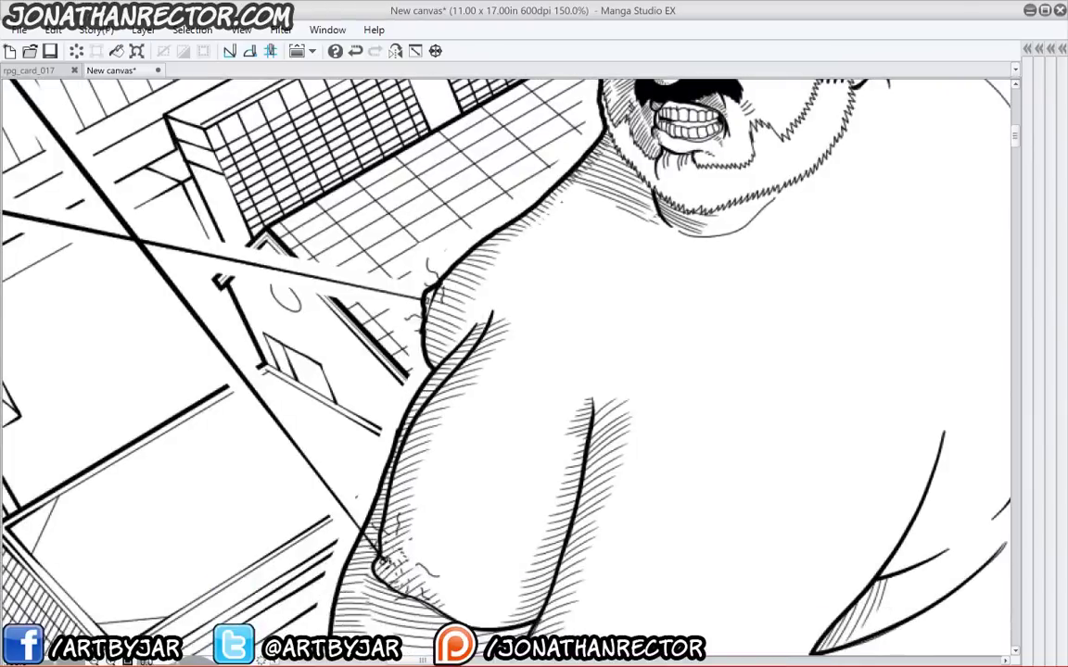
- Erase the fine hatching along the large man's shoulder, chest contour and the crease between his chest and near arm
left_click_drag(522, 229, 550, 202)
mouse_move(486, 249)
left_mouse_down()
mouse_move(437, 324)
mouse_move(447, 297)
left_mouse_up()
mouse_move(584, 169)
left_mouse_down()
mouse_move(595, 178)
mouse_move(608, 169)
mouse_move(650, 219)
mouse_move(660, 210)
mouse_move(616, 150)
left_mouse_up()
mouse_move(435, 289)
left_mouse_down()
mouse_move(368, 375)
mouse_move(449, 295)
mouse_move(360, 443)
left_mouse_up()
left_click_drag(407, 511, 401, 540)
left_click_drag(507, 327, 475, 387)
left_click_drag(582, 408, 536, 610)
mouse_move(629, 404)
left_mouse_down()
mouse_move(585, 574)
mouse_move(560, 630)
left_mouse_up()
left_click_drag(603, 422, 566, 598)
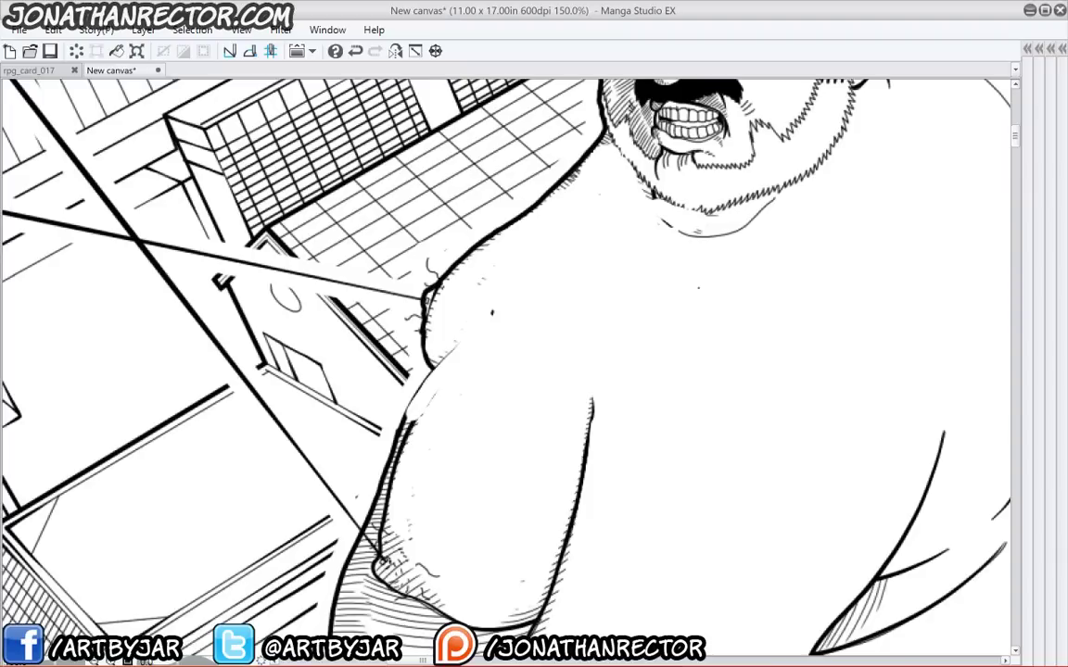
left_click_drag(571, 296, 598, 290)
left_click_drag(505, 335, 548, 311)
key("ctrl+z")
key("ctrl+z")
- Draw short, thick curved hatch strokes down the arm side of the chest crease, from its upper end to the elbow
mouse_move(550, 414)
left_mouse_down()
mouse_move(556, 362)
mouse_move(524, 360)
mouse_move(480, 315)
mouse_move(464, 334)
mouse_move(443, 313)
mouse_move(498, 315)
mouse_move(498, 326)
left_mouse_up()
left_click_drag(487, 323, 501, 338)
mouse_move(485, 333)
left_mouse_down()
mouse_move(500, 350)
mouse_move(498, 377)
left_mouse_up()
left_click_drag(480, 375, 496, 389)
mouse_move(477, 384)
left_mouse_down()
mouse_move(490, 400)
mouse_move(482, 409)
left_mouse_up()
mouse_move(163, 412)
left_mouse_down()
mouse_move(239, 90)
mouse_move(214, 227)
left_mouse_up()
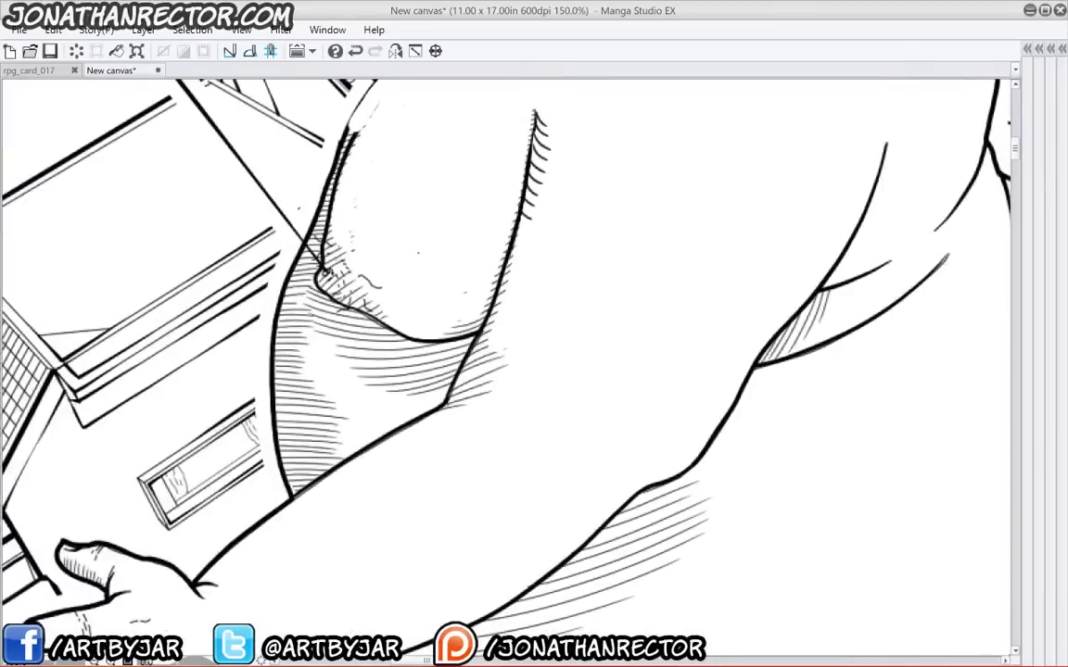
left_click_drag(521, 222, 534, 238)
mouse_move(519, 238)
left_mouse_down()
mouse_move(531, 251)
mouse_move(528, 271)
left_mouse_up()
mouse_move(509, 265)
left_mouse_down()
mouse_move(520, 286)
mouse_move(513, 304)
left_mouse_up()
mouse_move(496, 304)
left_mouse_down()
mouse_move(510, 328)
mouse_move(503, 342)
left_mouse_up()
left_click_drag(482, 339, 494, 380)
left_click_drag(470, 370, 491, 398)
left_click_drag(464, 385, 473, 419)
mouse_move(449, 409)
left_mouse_down()
mouse_move(460, 426)
mouse_move(440, 430)
left_mouse_up()
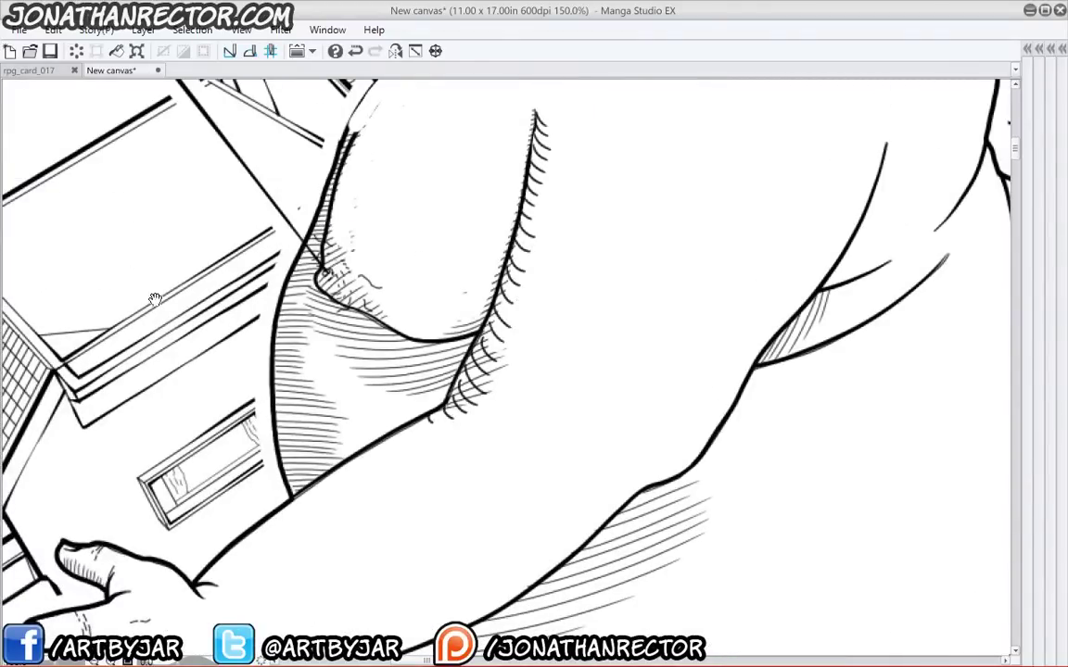
- Draw curved hatch strokes along the underside of the large man's hanging chest, following its rounded form
mouse_move(269, 335)
left_mouse_down()
mouse_move(299, 529)
mouse_move(288, 515)
left_mouse_up()
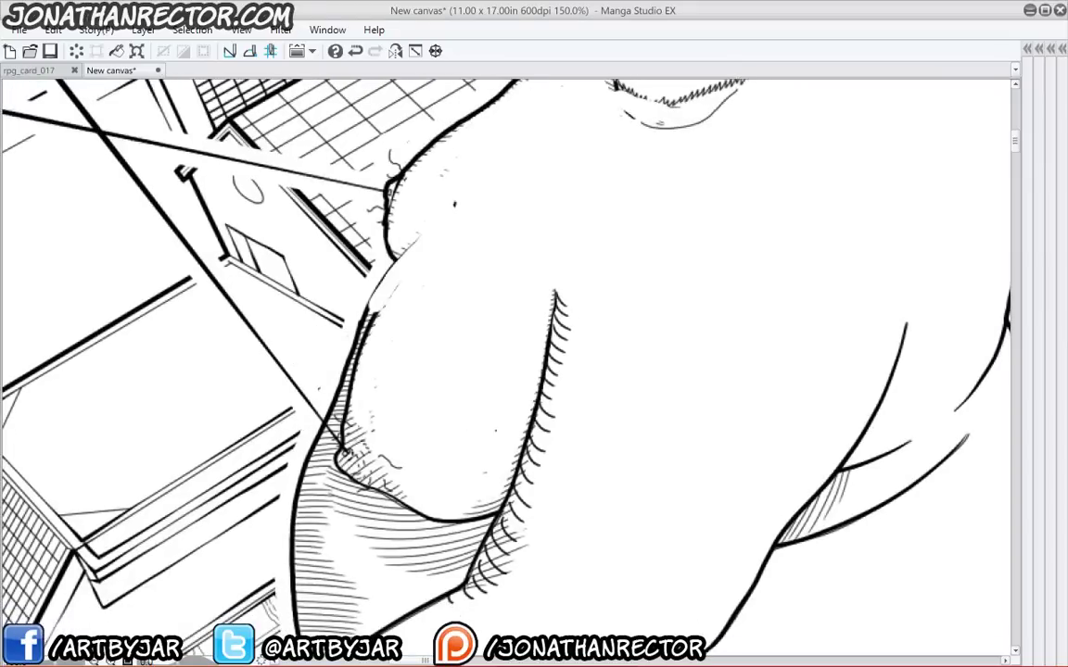
mouse_move(519, 470)
left_mouse_down()
mouse_move(505, 462)
mouse_move(481, 479)
left_mouse_up()
left_click_drag(502, 509, 469, 485)
mouse_move(492, 514)
left_mouse_down()
mouse_move(455, 480)
mouse_move(423, 474)
left_mouse_up()
mouse_move(445, 518)
left_mouse_down()
mouse_move(401, 463)
mouse_move(375, 457)
left_mouse_up()
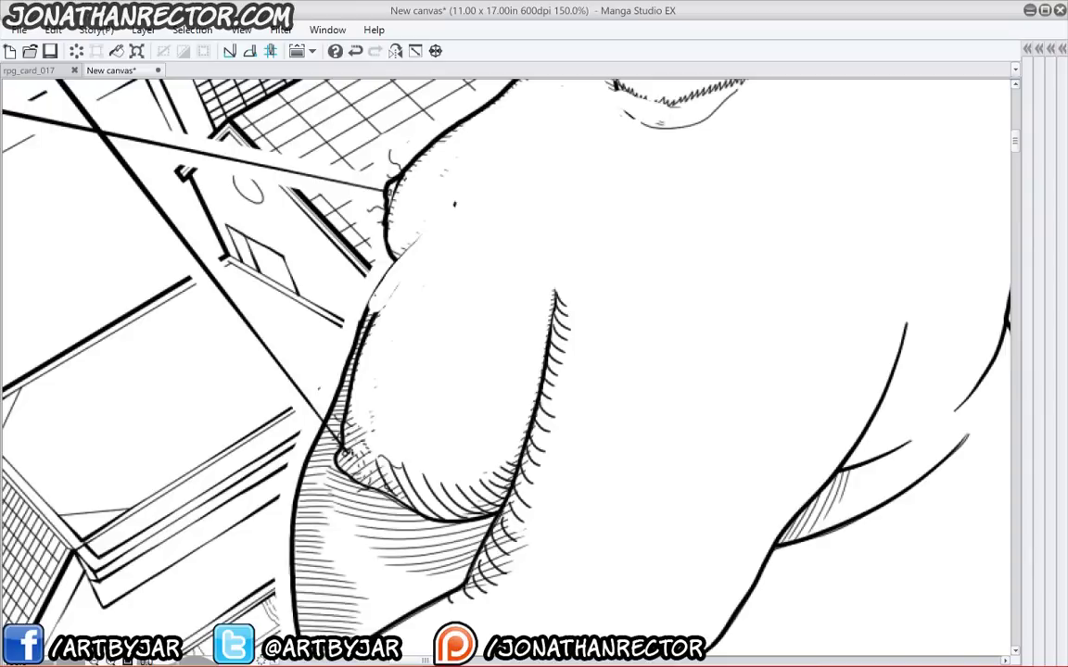
- Draw long curved hatch strokes down the outer edge of the large man's chest to its lowest point
left_click_drag(417, 266, 402, 297)
left_click_drag(403, 281, 376, 389)
left_click_drag(362, 341, 375, 417)
left_click_drag(355, 368, 388, 484)
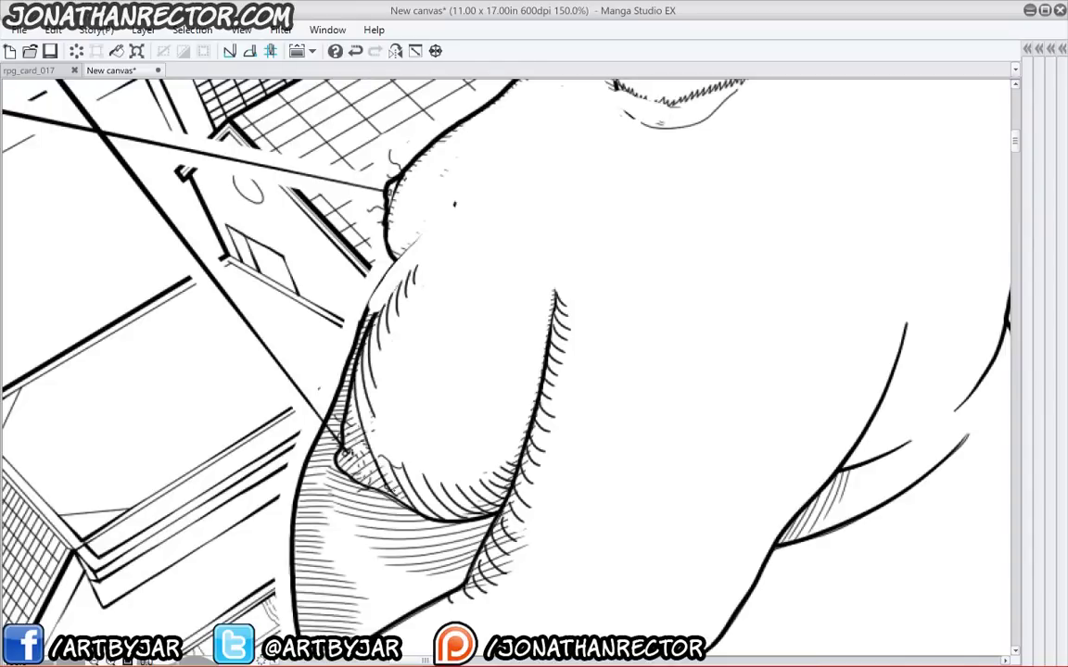
mouse_move(348, 393)
left_mouse_down()
mouse_move(354, 438)
mouse_move(392, 493)
left_mouse_up()
left_click_drag(352, 413, 381, 491)
left_click_drag(349, 448, 364, 485)
- Draw thick curved hatch strokes along the inside of the large man's shoulder contour down to the fold above his chest
left_click_drag(423, 160, 433, 275)
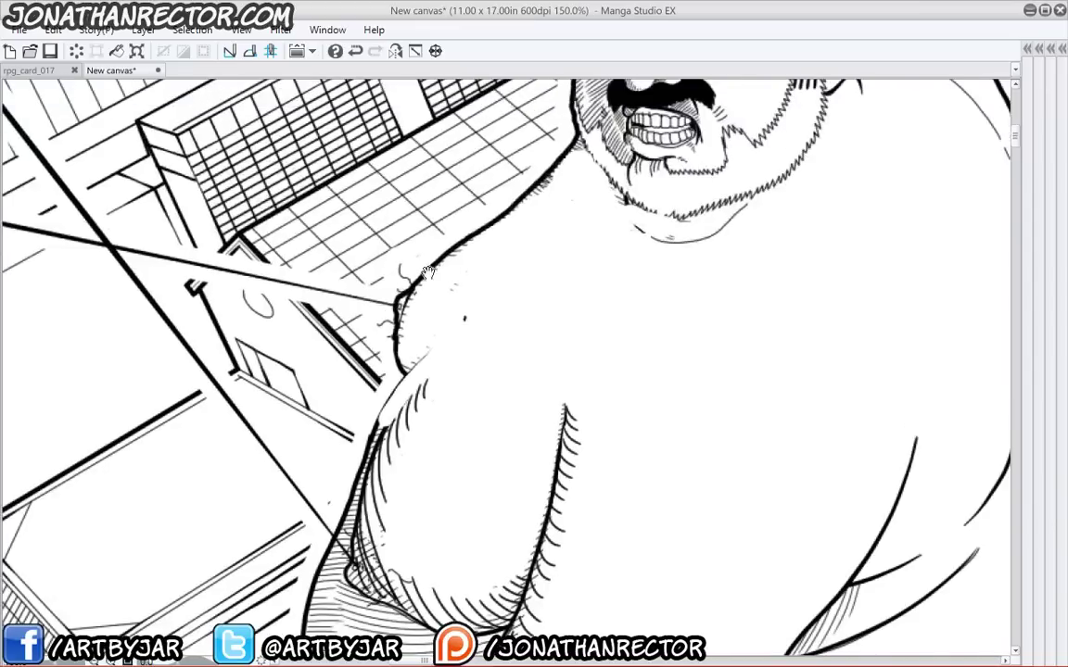
left_click_drag(542, 204, 545, 180)
left_click_drag(498, 161, 497, 155)
mouse_move(482, 184)
left_mouse_down()
mouse_move(492, 153)
mouse_move(464, 185)
left_mouse_up()
mouse_move(449, 210)
left_mouse_down()
mouse_move(452, 197)
mouse_move(477, 253)
left_mouse_up()
left_click_drag(473, 238, 464, 266)
left_click_drag(461, 245, 420, 316)
mouse_move(427, 275)
left_mouse_down()
mouse_move(404, 362)
mouse_move(416, 369)
left_mouse_up()
left_click_drag(413, 347, 427, 358)
left_click_drag(426, 339, 441, 343)
- Draw curved hatch strokes on the large man's neck just beneath his bearded jaw
left_click_drag(370, 335, 311, 431)
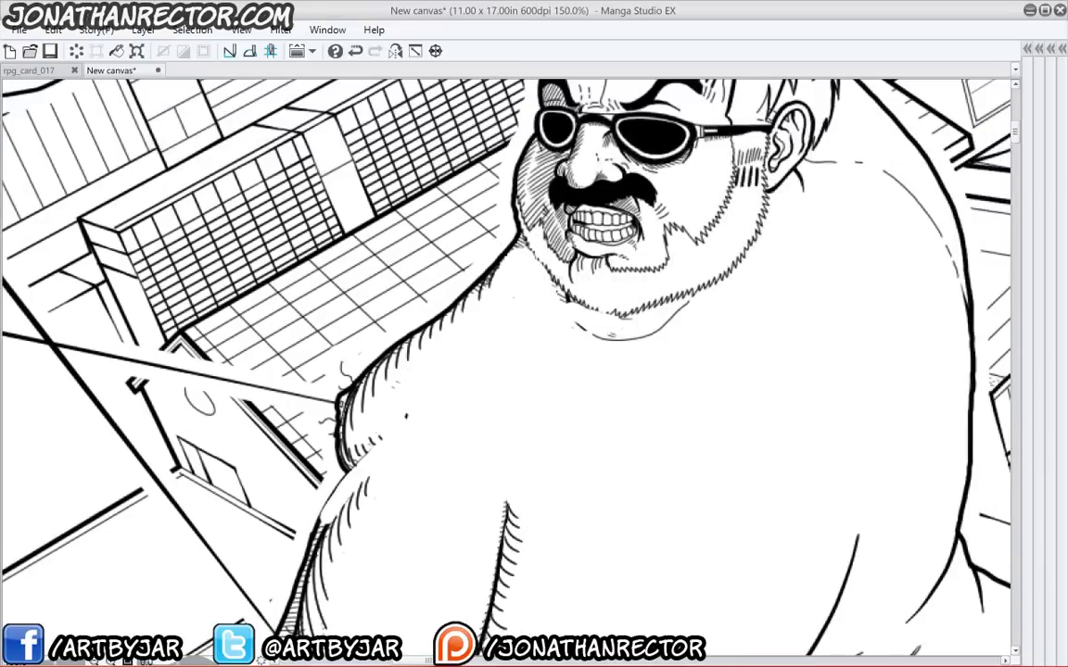
mouse_move(566, 294)
left_mouse_down()
mouse_move(591, 317)
mouse_move(585, 336)
left_mouse_up()
left_click_drag(474, 276, 497, 330)
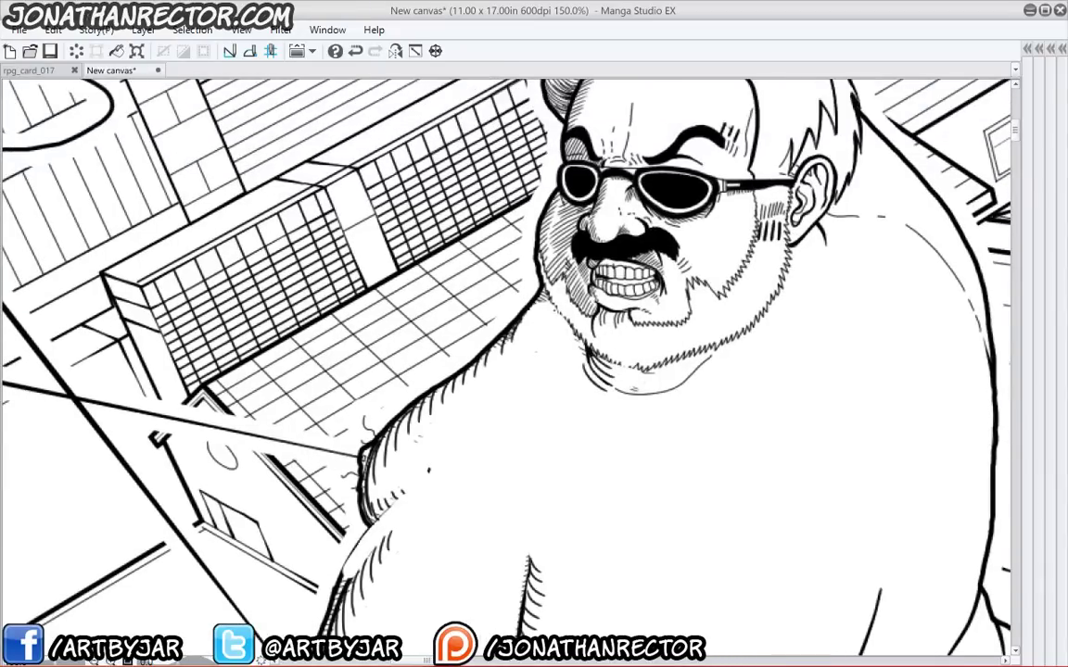
- Replace the dense shading on the large man's shadowed cheek with rows of short curved hatch strokes
left_click_drag(474, 282, 453, 371)
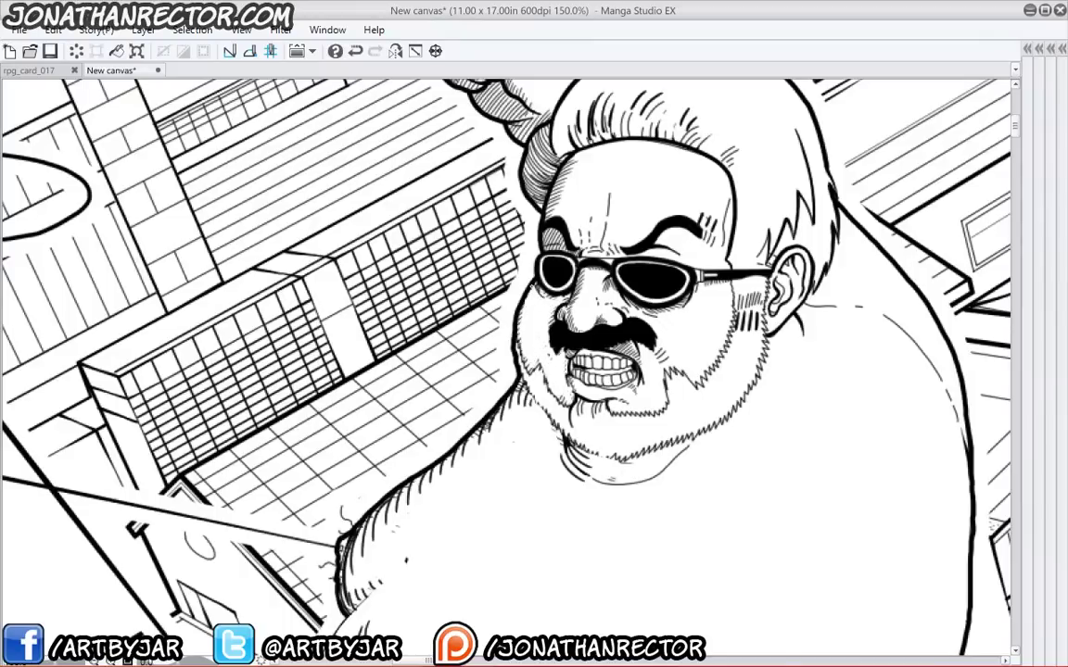
left_click_drag(518, 320, 531, 341)
left_click_drag(518, 329, 531, 363)
left_click_drag(535, 305, 546, 318)
left_click_drag(534, 313, 546, 336)
left_click_drag(534, 334, 541, 352)
mouse_move(525, 346)
left_mouse_down()
mouse_move(539, 364)
mouse_move(556, 360)
left_mouse_up()
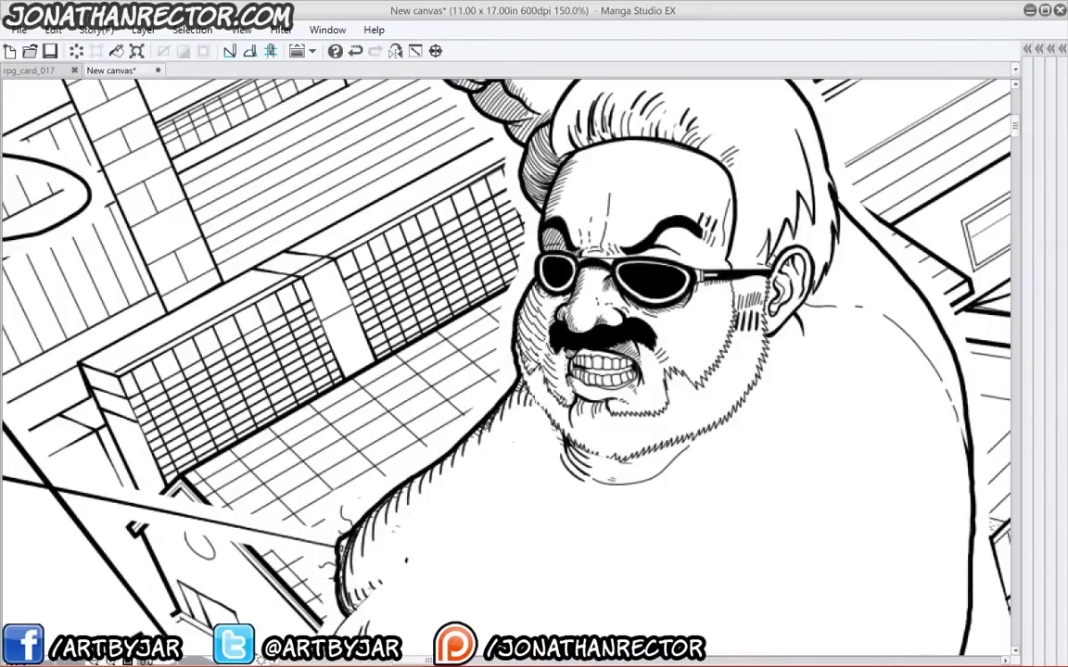
- Add hatch strokes beside the upper end of the large man's back arm crease and beneath his bearded chin
scroll(550, 330, "down", 2)
left_click_drag(325, 451, 440, 331)
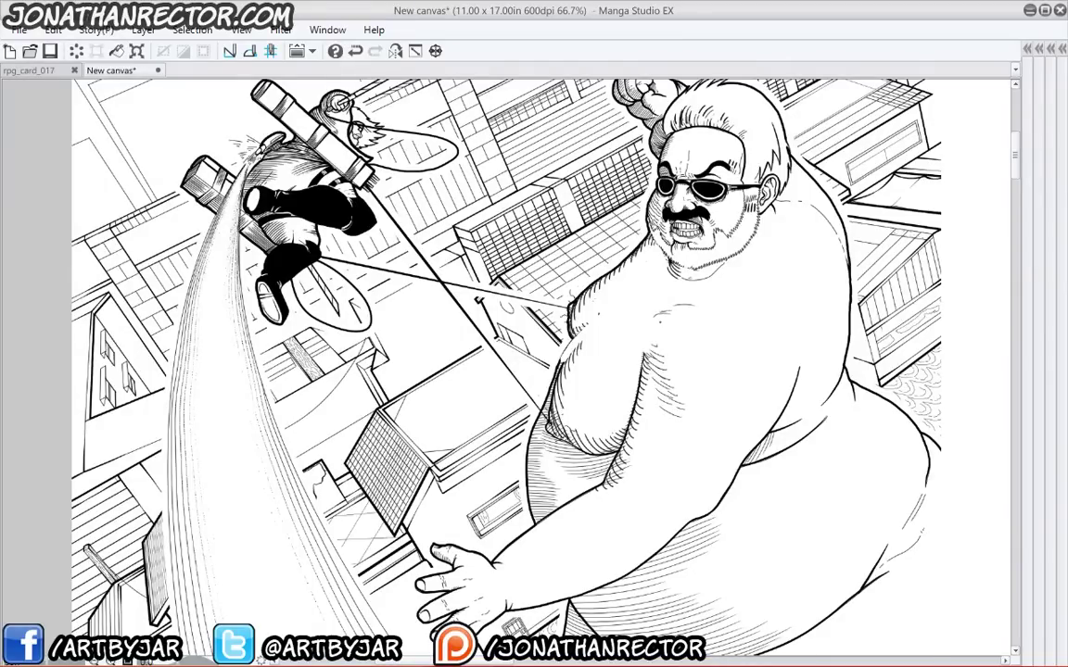
left_click_drag(800, 370, 776, 374)
left_click_drag(795, 372, 775, 381)
left_click_drag(797, 373, 774, 390)
left_click_drag(795, 382, 773, 398)
left_click_drag(503, 469, 485, 444)
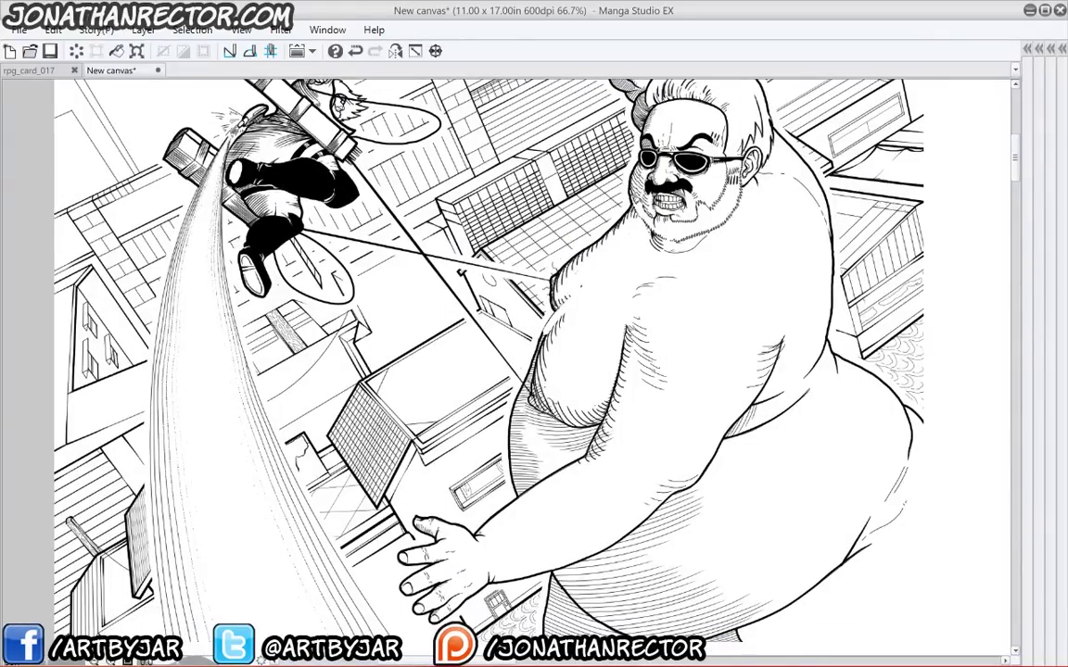
left_click_drag(546, 352, 519, 443)
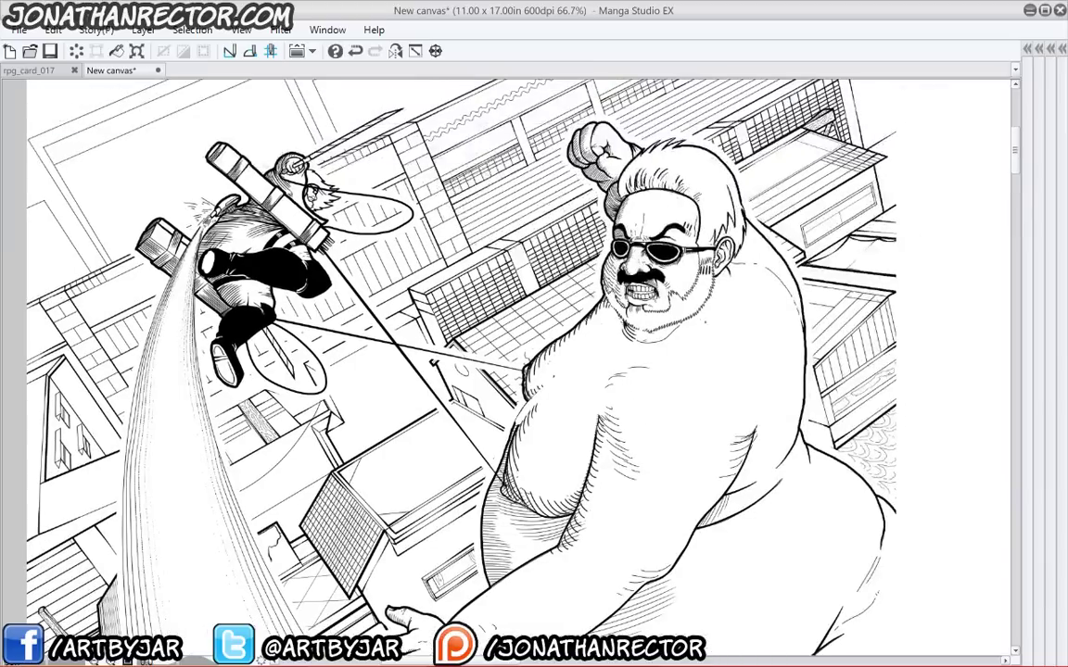
left_click_drag(679, 335, 649, 348)
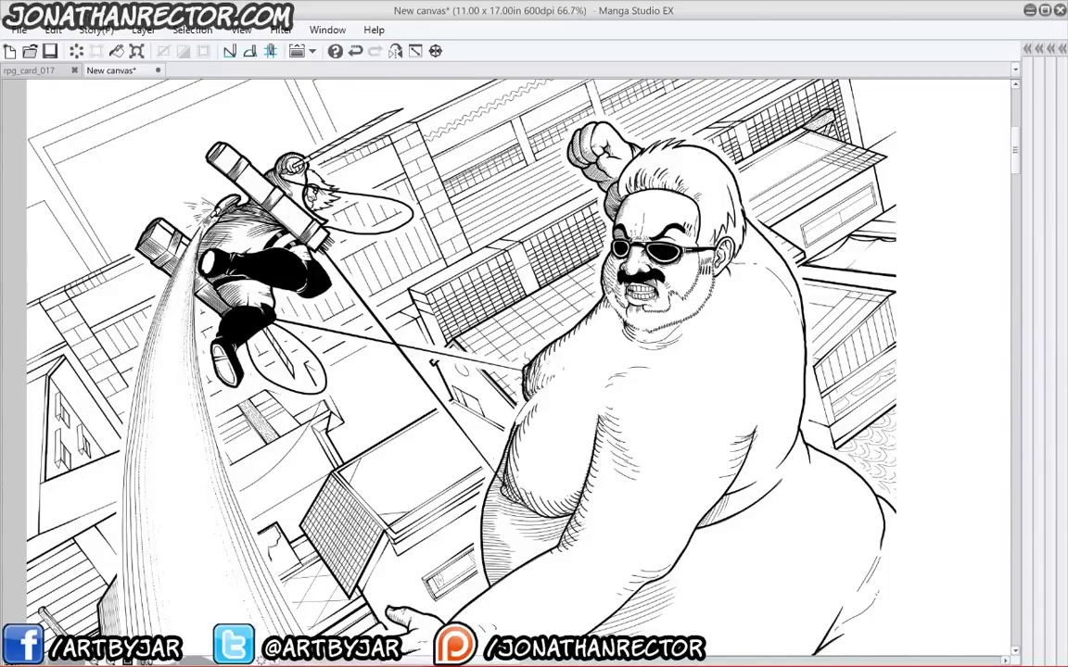
- Compare the original fine hatching with the new thicker hatching by toggling the visibility of Layer 3
left_click_drag(415, 432, 468, 317)
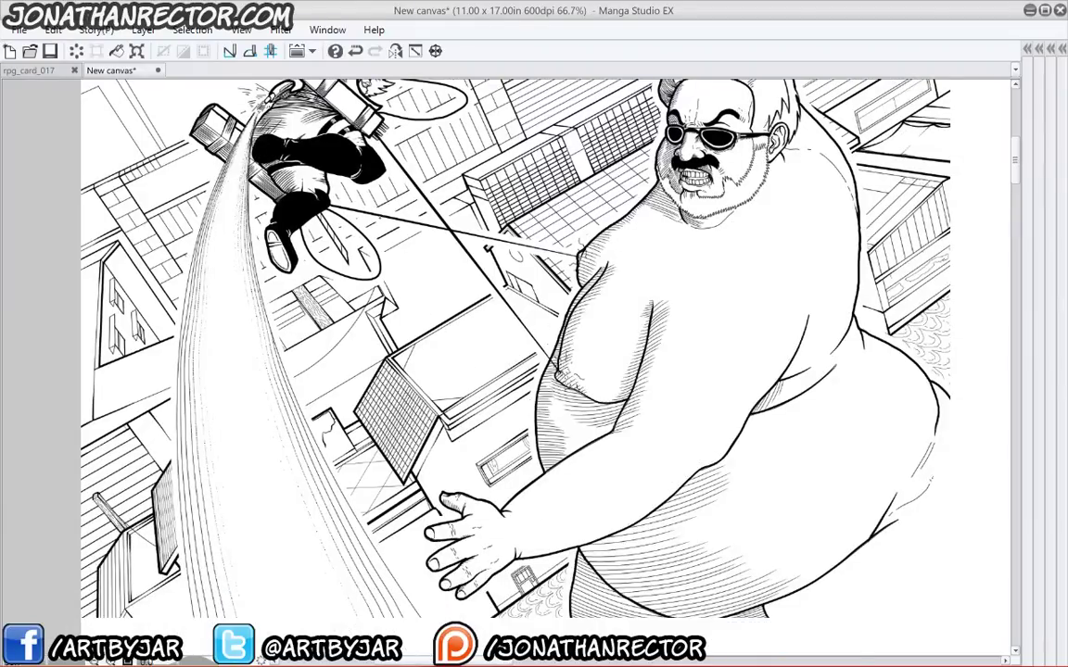
scroll(380, 219, "up", 1)
left_click_drag(509, 380, 293, 448)
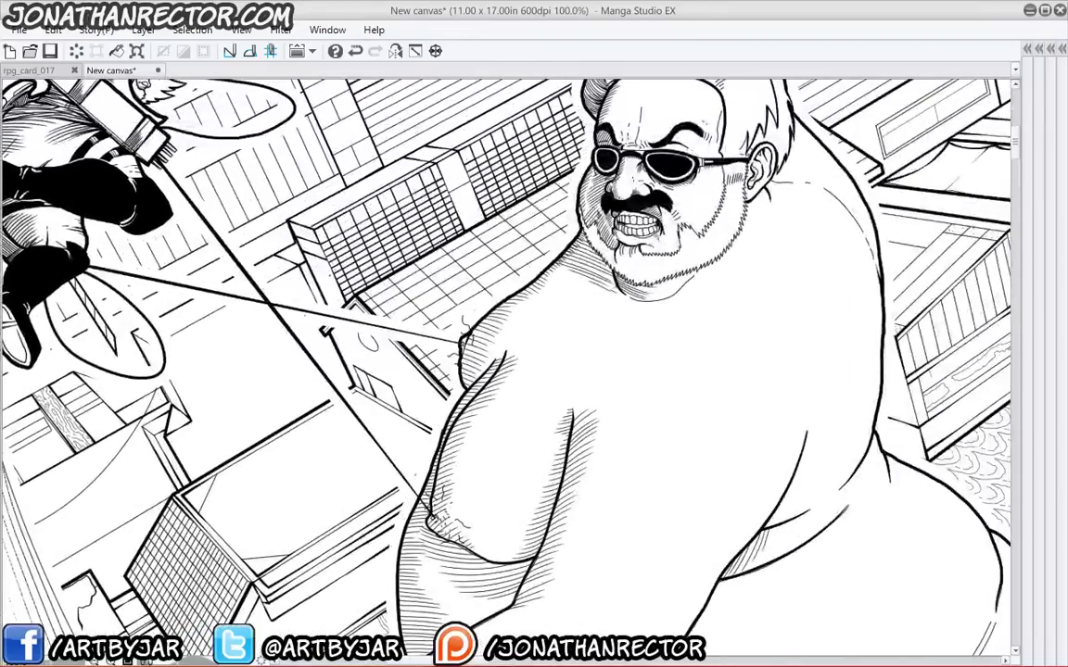
key("Tab")
left_click(933, 410)
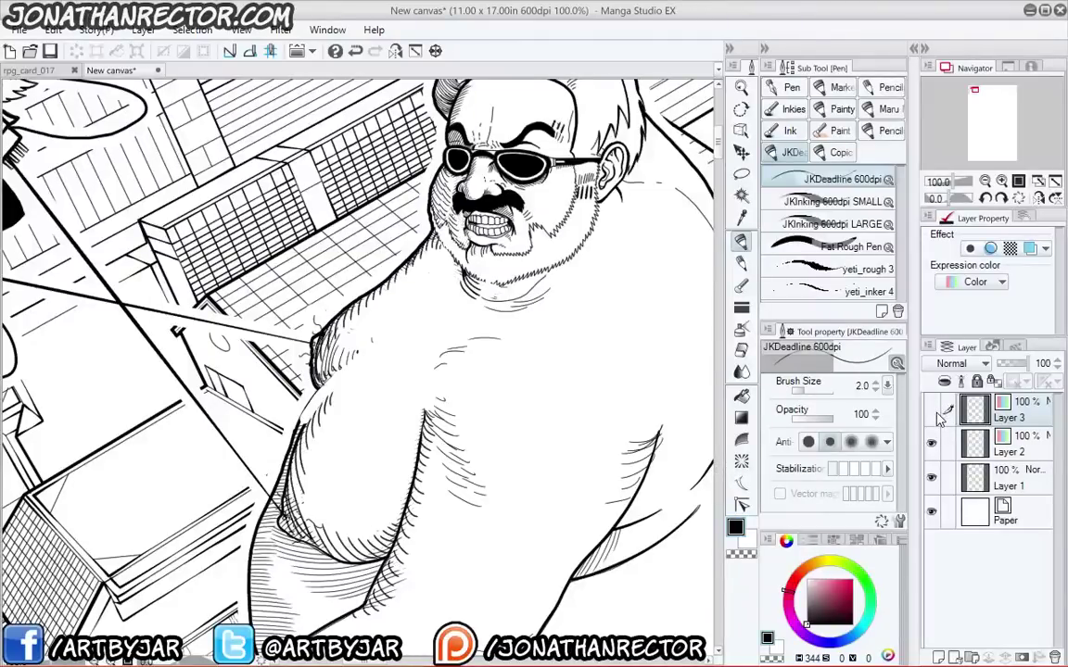
left_click(933, 412)
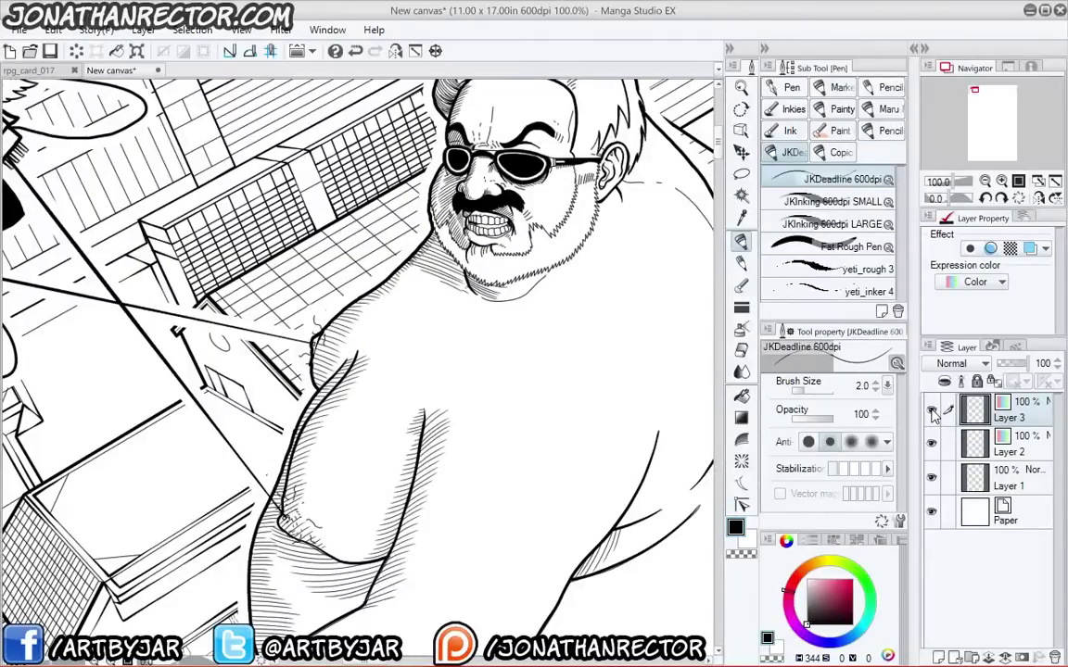
left_click(933, 411)
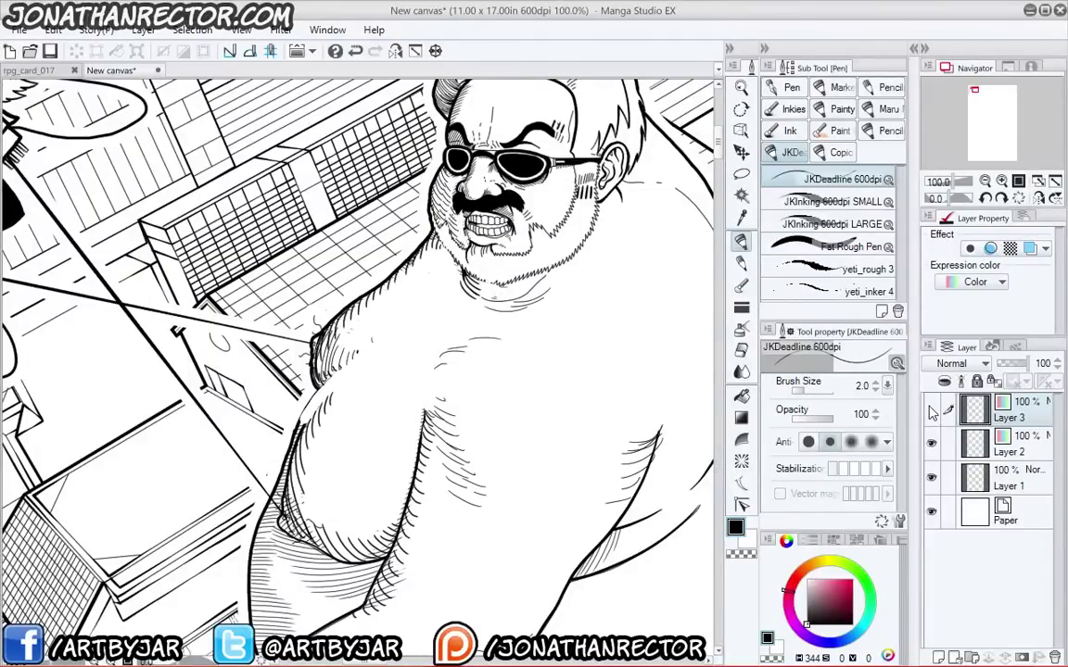
left_click(933, 412)
left_click(933, 412)
left_click(936, 411)
left_click(938, 412)
- Close the demonstration canvas and ready the JKDeadline 600dpi pen at brush size 4.0 for rpg_card_017
left_click(157, 71)
left_click(511, 244)
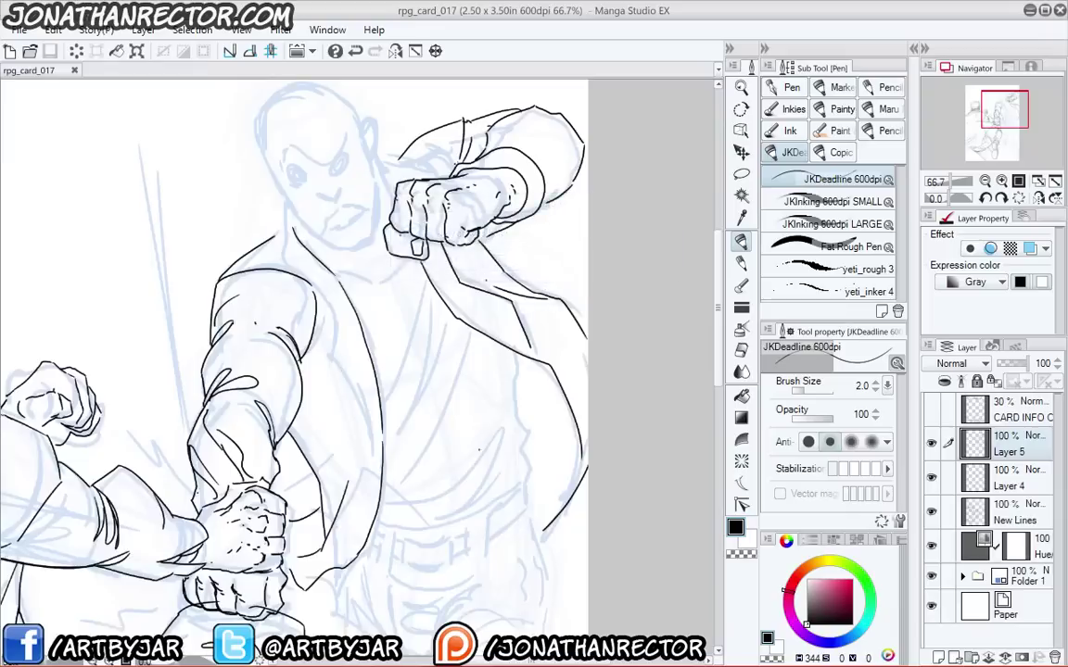
left_click_drag(393, 455, 528, 482)
left_click(789, 201)
left_click(790, 180)
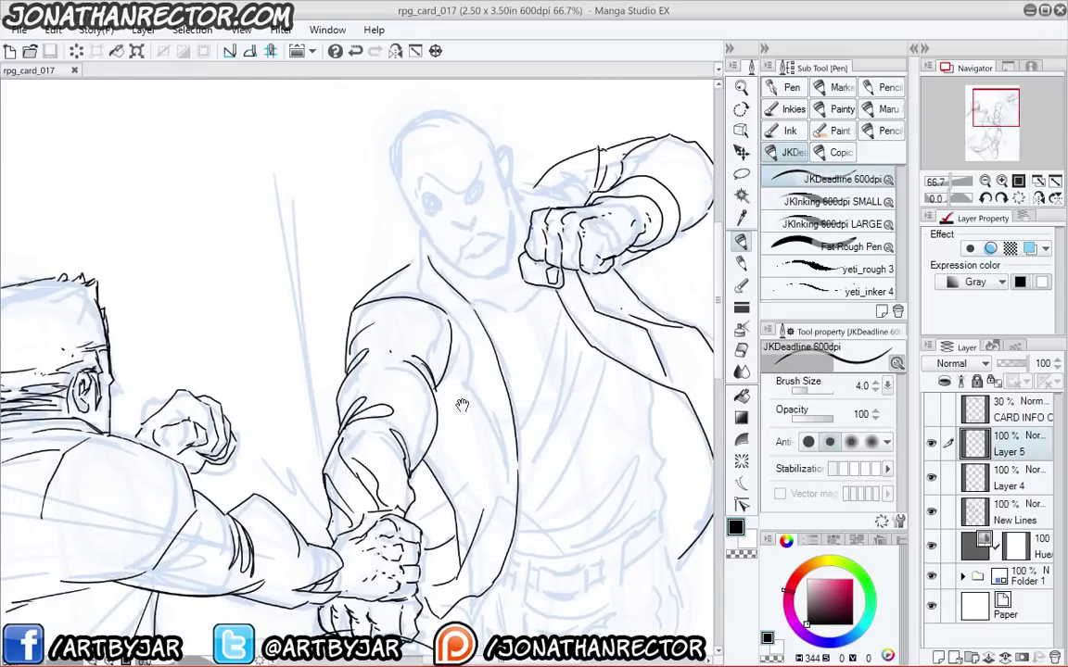
- Add a new layer above Layer 5 for inking the bald fighter's face
left_click_drag(462, 405, 442, 401)
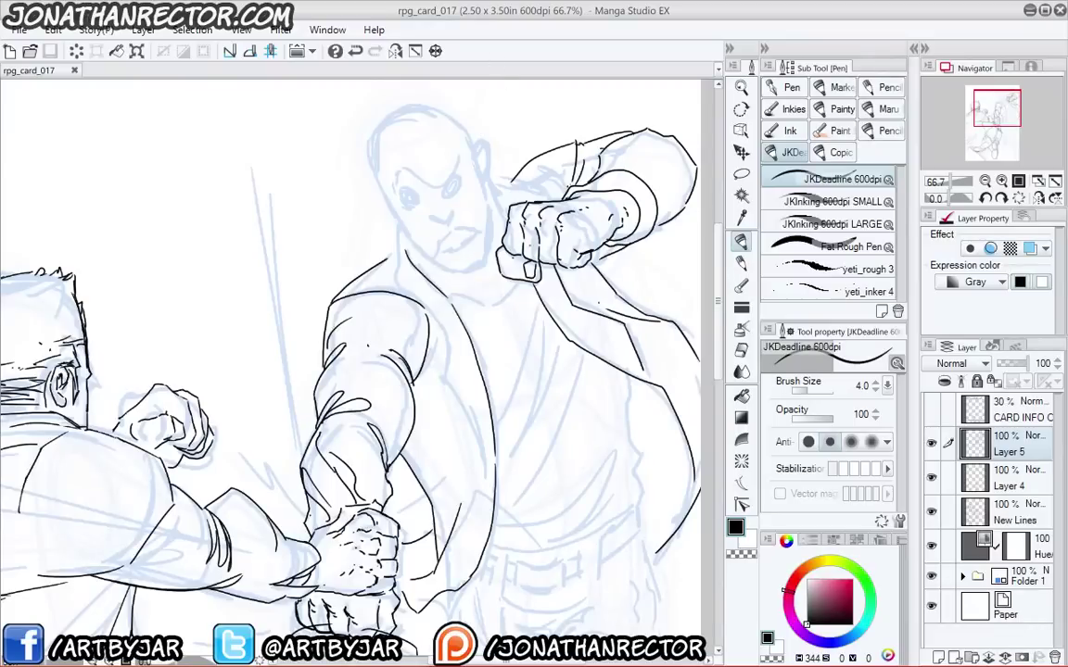
left_click_drag(413, 246, 405, 271)
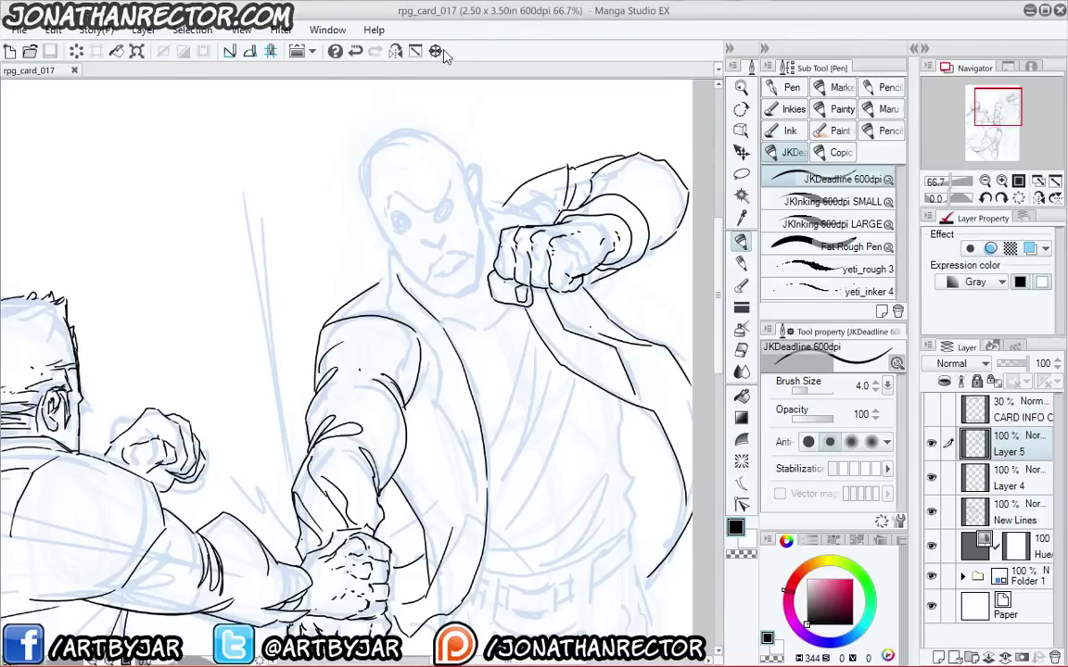
left_click_drag(401, 321, 384, 418)
key("ctrl+shift+n")
scroll(368, 246, "up", 1)
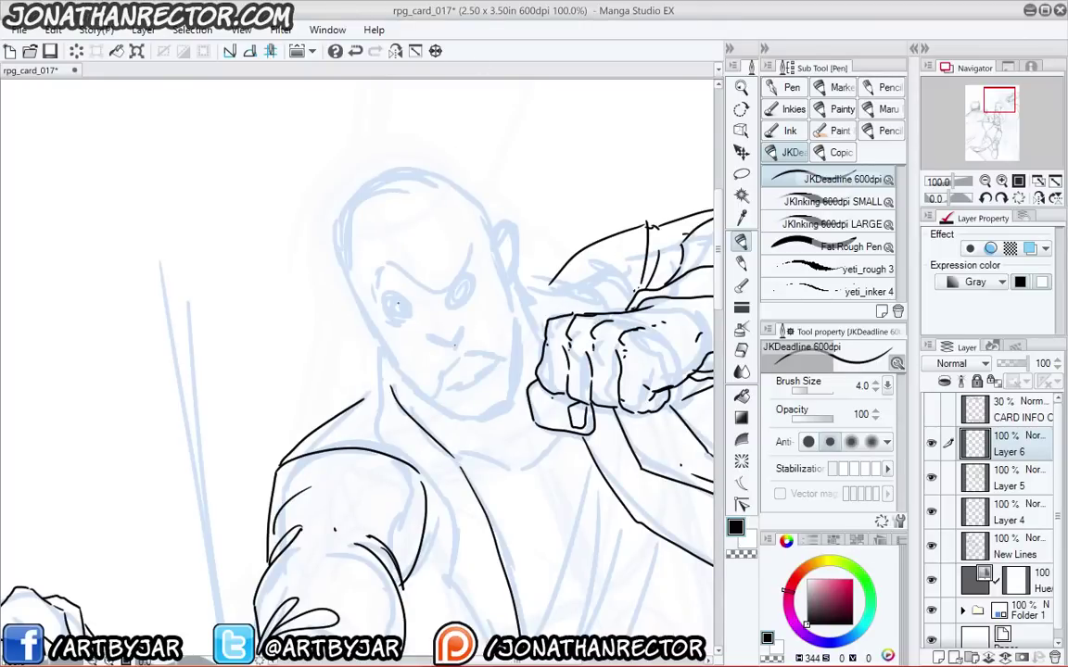
- Ink the bald fighter's angled eyebrows and the outlines around his eyes over the blue rough
mouse_move(400, 298)
left_mouse_down()
mouse_move(385, 310)
mouse_move(391, 320)
mouse_move(413, 302)
mouse_move(455, 300)
mouse_move(443, 286)
mouse_move(475, 257)
mouse_move(468, 289)
mouse_move(454, 297)
mouse_move(467, 297)
mouse_move(435, 299)
left_mouse_up()
key("e")
key("p")
mouse_move(473, 254)
left_mouse_down()
mouse_move(461, 244)
mouse_move(436, 269)
mouse_move(446, 299)
mouse_move(462, 256)
mouse_move(459, 283)
left_mouse_up()
mouse_move(372, 279)
left_mouse_down()
mouse_move(397, 276)
mouse_move(370, 282)
mouse_move(372, 294)
left_mouse_up()
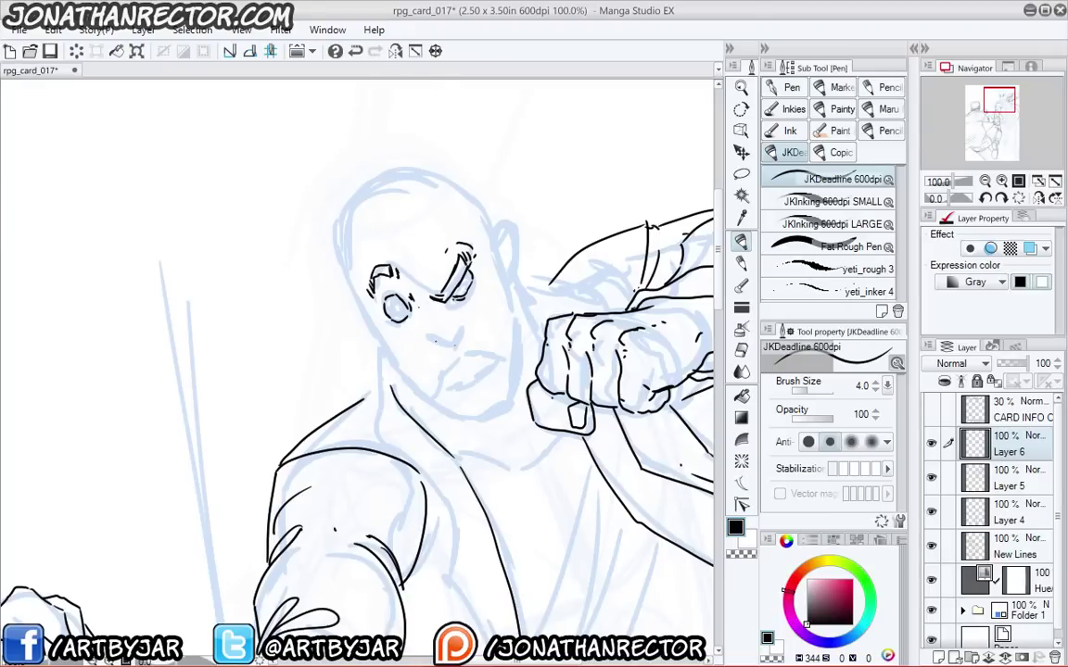
- Ink the underside and nostrils of the bald fighter's nose, cleaning up the strokes with the hard eraser
mouse_move(432, 334)
left_mouse_down()
mouse_move(447, 349)
mouse_move(460, 329)
mouse_move(430, 339)
left_mouse_up()
key("e")
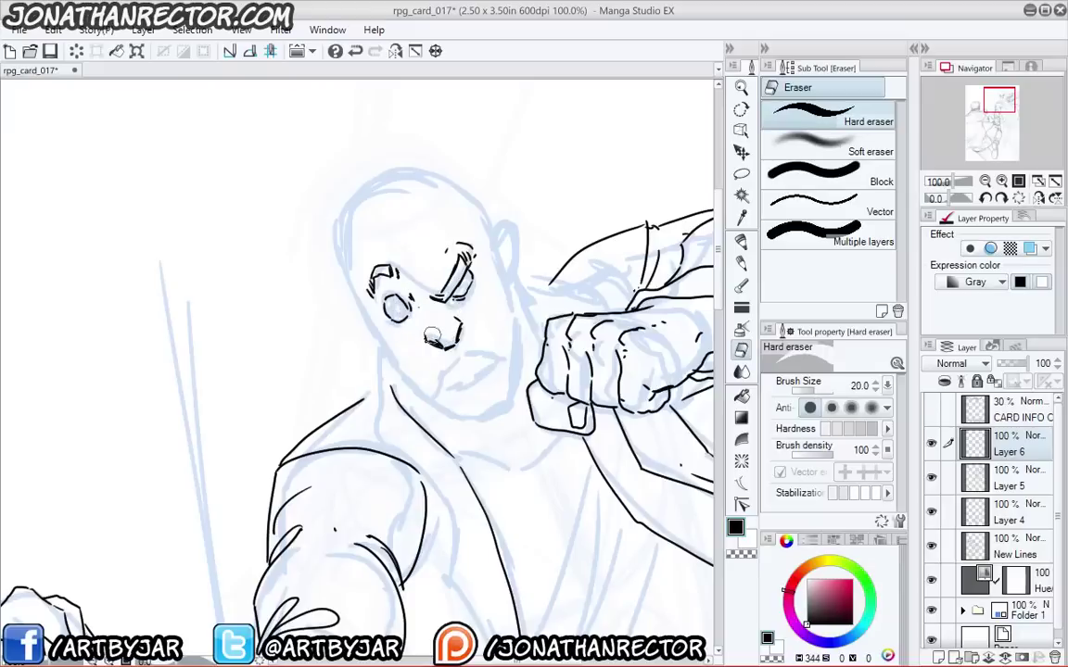
key("p")
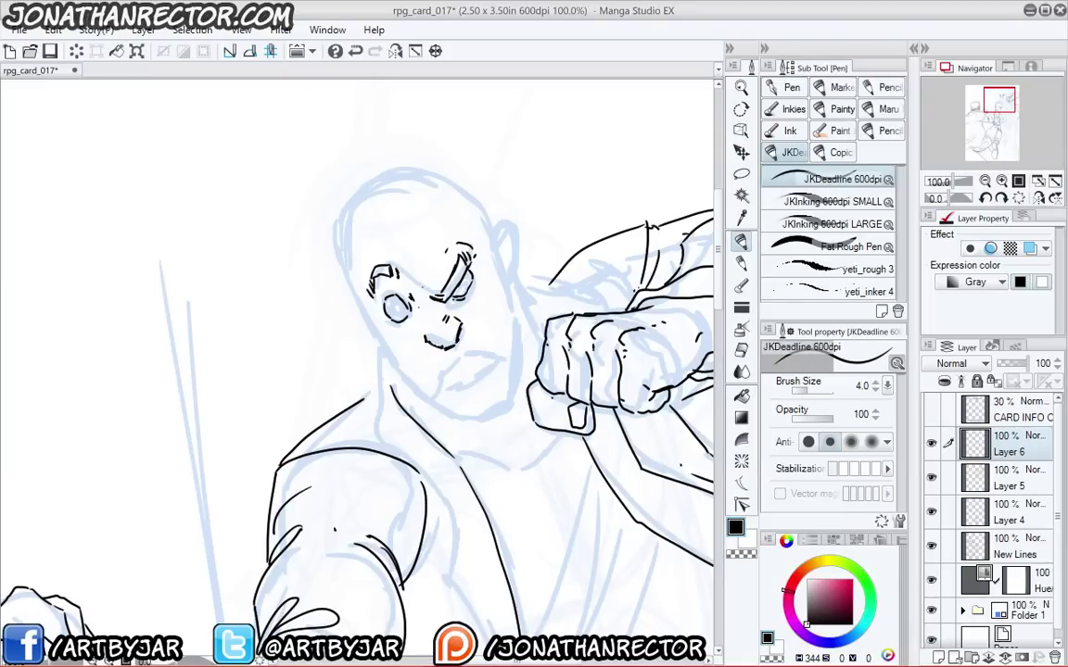
- Add short crease strokes above the bald fighter's eyebrow and around the bridge of his nose
left_click_drag(436, 270, 426, 300)
left_click_drag(374, 258, 391, 254)
left_click_drag(411, 297, 421, 316)
left_click_drag(356, 358, 331, 283)
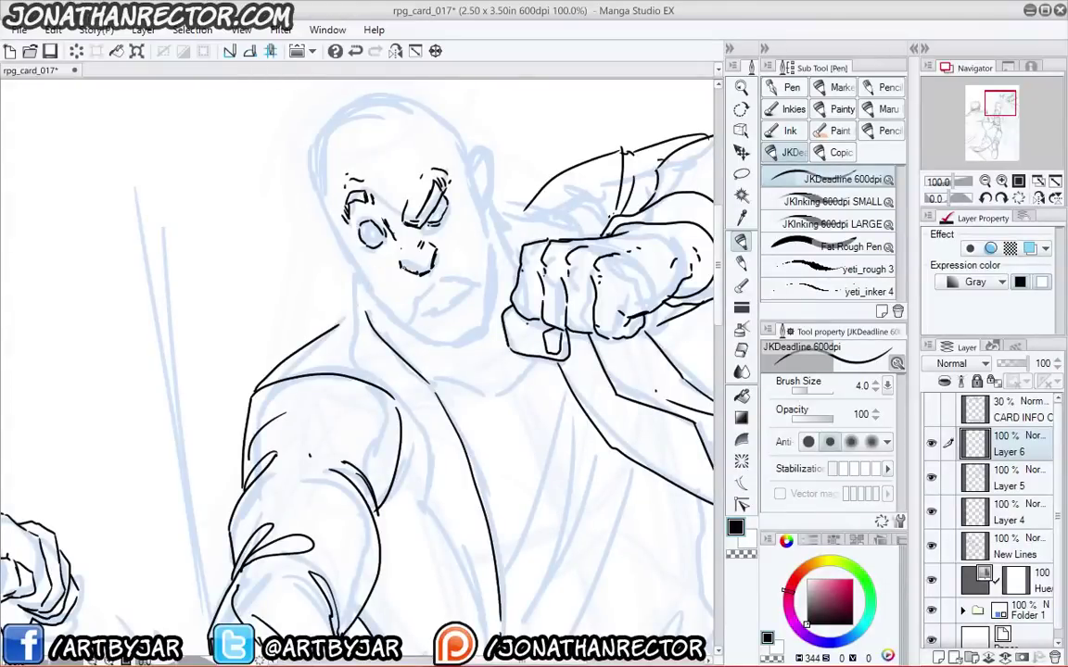
- Ink the bald fighter's gritted mouth with its lip creases and the outline of his jaw and chin over the blue rough
mouse_move(434, 284)
left_mouse_down()
mouse_move(414, 280)
mouse_move(452, 277)
mouse_move(391, 308)
mouse_move(435, 275)
mouse_move(401, 304)
mouse_move(446, 283)
mouse_move(393, 304)
left_mouse_up()
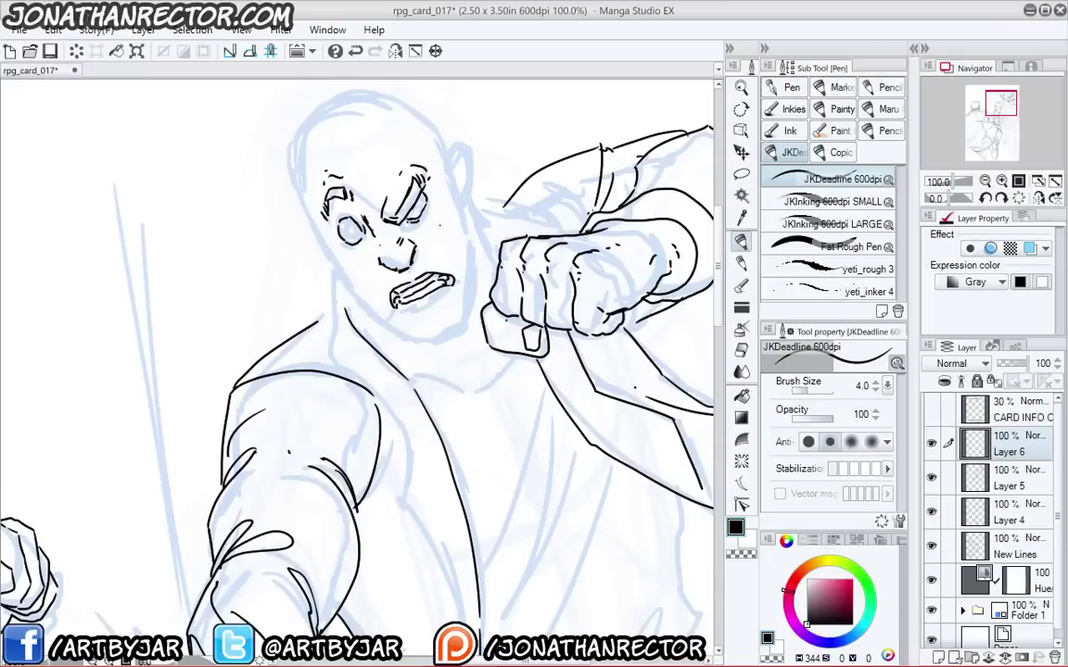
mouse_move(345, 270)
left_mouse_down()
mouse_move(403, 269)
mouse_move(390, 274)
left_mouse_up()
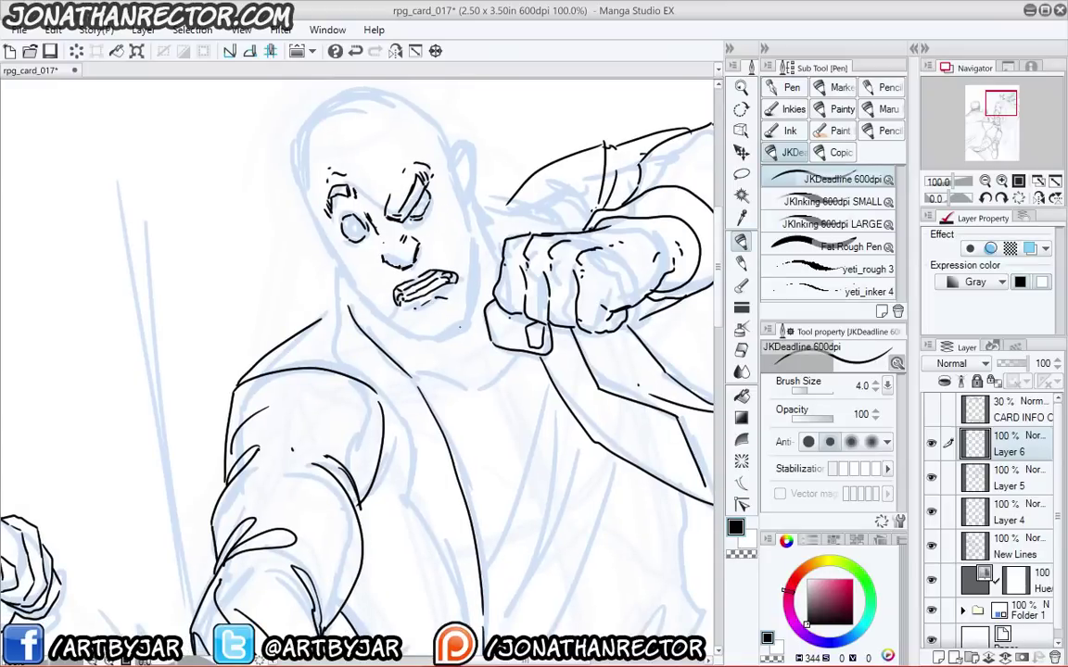
mouse_move(427, 340)
left_mouse_down()
mouse_move(466, 326)
mouse_move(477, 194)
mouse_move(466, 198)
mouse_move(462, 184)
mouse_move(421, 192)
mouse_move(422, 211)
left_mouse_up()
key("e")
key("p")
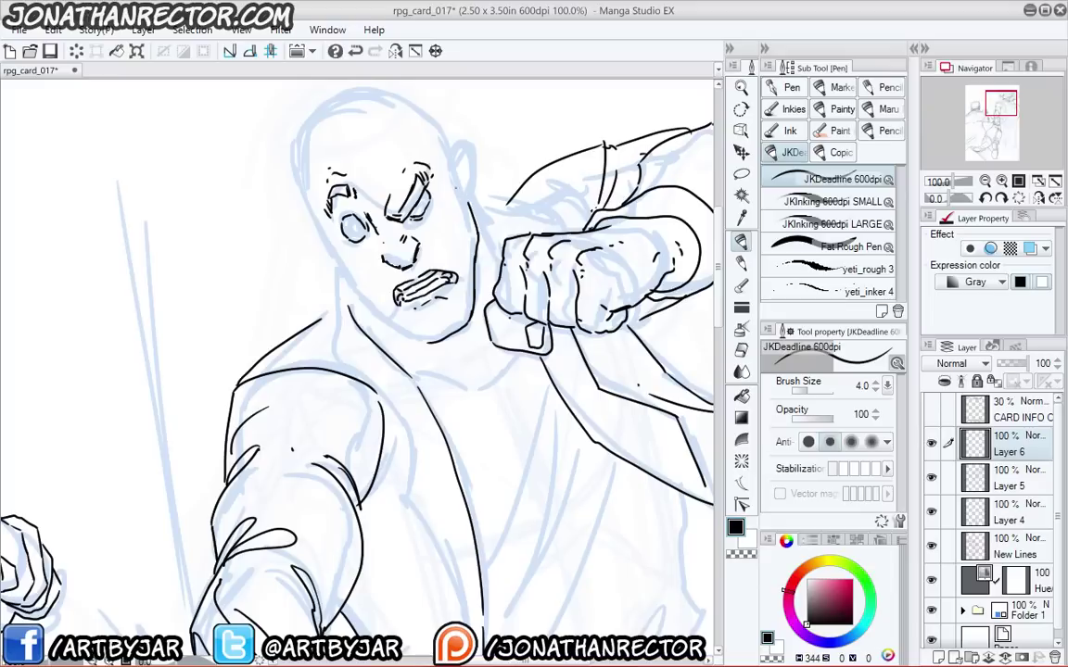
left_click_drag(412, 337, 316, 256)
- Ink the bald fighter's ear and the curved outline of his temple and bald skull
mouse_move(452, 164)
left_mouse_down()
mouse_move(458, 139)
mouse_move(477, 165)
mouse_move(471, 189)
mouse_move(457, 174)
mouse_move(468, 167)
mouse_move(469, 191)
left_mouse_up()
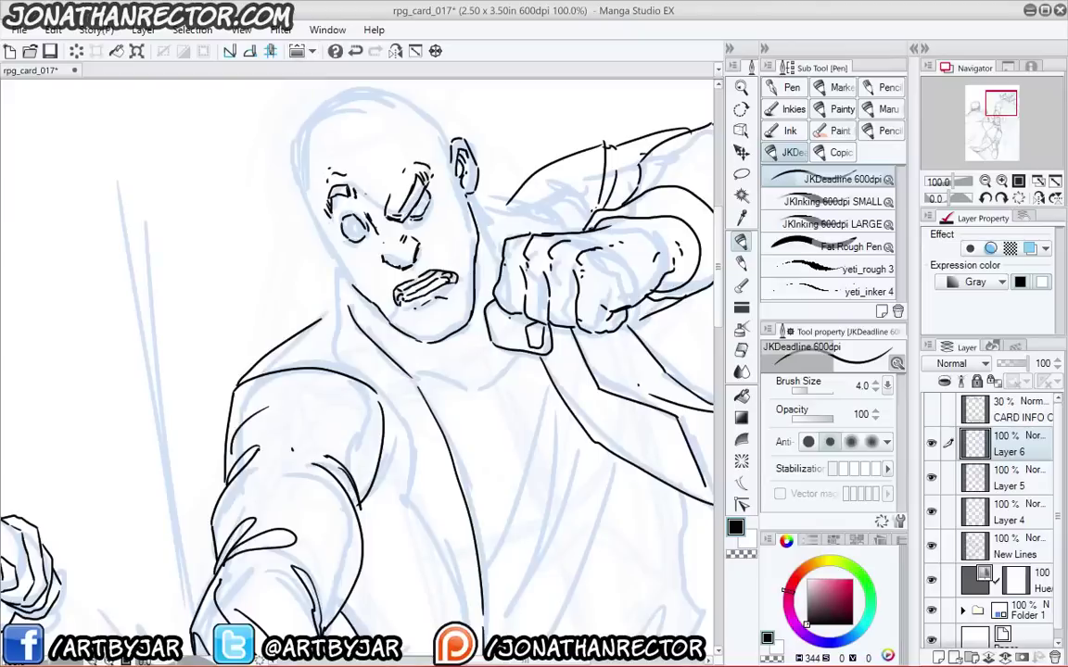
left_click_drag(293, 230, 312, 253)
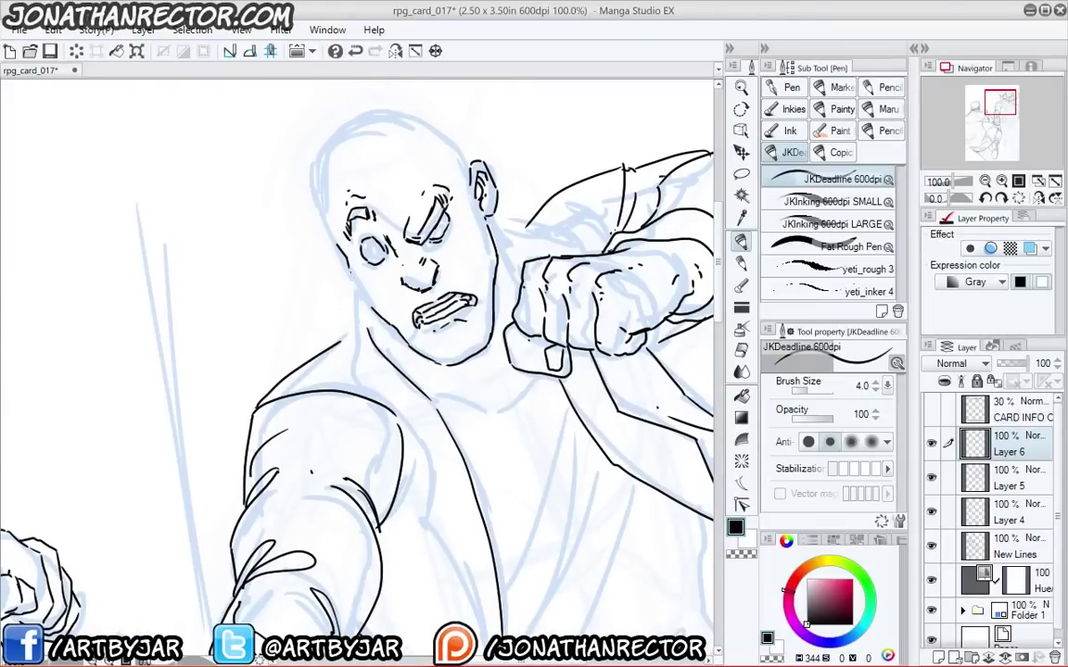
mouse_move(310, 232)
left_mouse_down()
mouse_move(338, 278)
mouse_move(360, 267)
mouse_move(357, 200)
mouse_move(413, 165)
mouse_move(481, 193)
left_mouse_up()
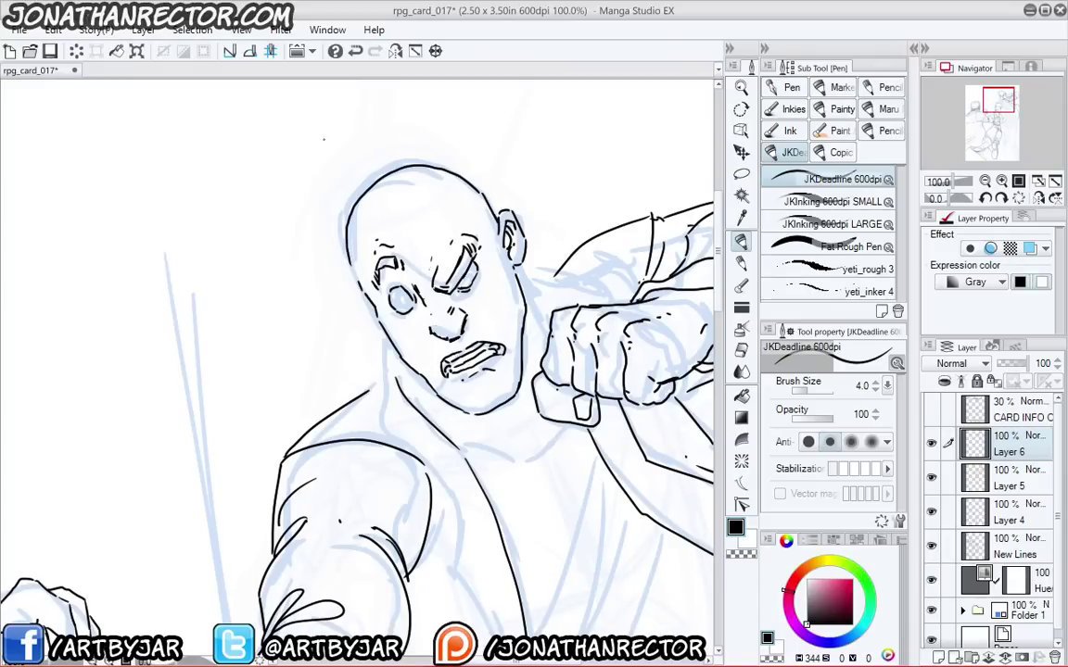
left_click_drag(336, 293, 328, 259)
left_click_drag(324, 413, 209, 259)
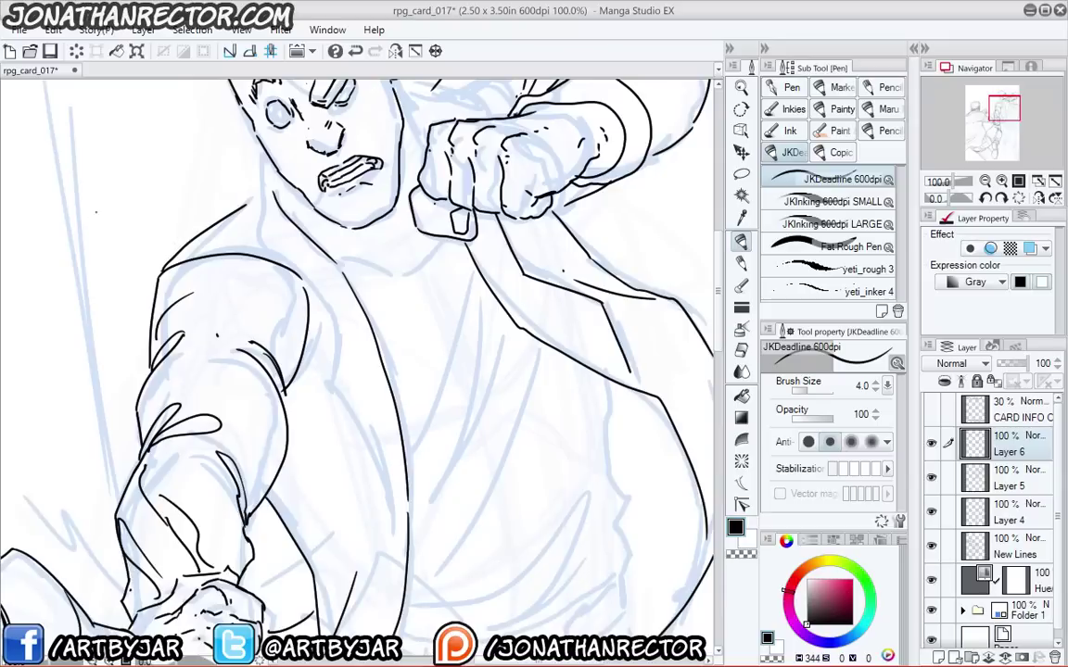
- Ink the bald fighter's neck lines and the shirt collar around his throat, including the jacket collar edge behind his neck
left_click_drag(96, 212, 160, 301)
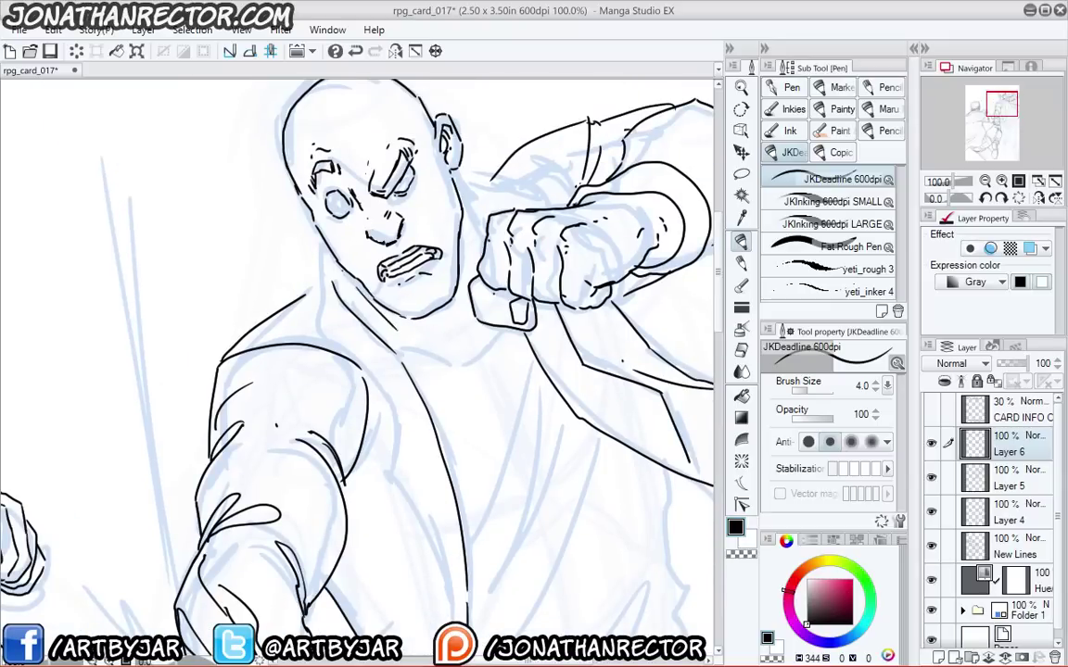
left_click_drag(399, 331, 480, 357)
left_click_drag(453, 167, 483, 245)
mouse_move(479, 321)
left_mouse_down()
mouse_move(484, 358)
mouse_move(351, 282)
left_mouse_up()
left_click_drag(446, 339, 458, 345)
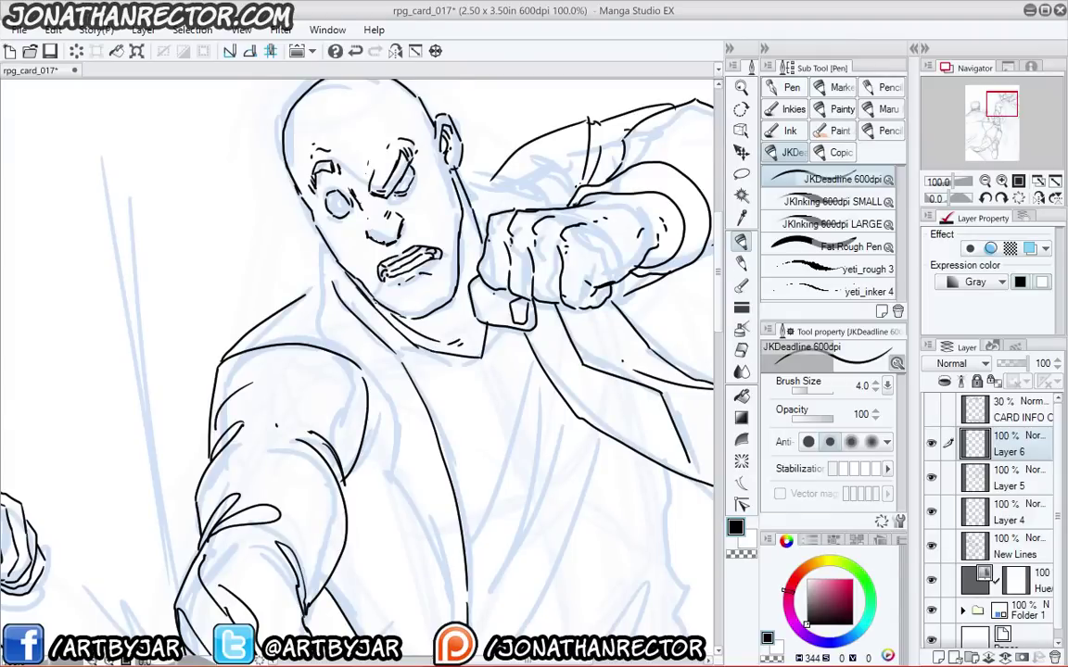
left_click_drag(333, 279, 330, 251)
mouse_move(483, 243)
left_mouse_down()
mouse_move(477, 200)
mouse_move(457, 174)
mouse_move(493, 180)
mouse_move(505, 208)
left_mouse_up()
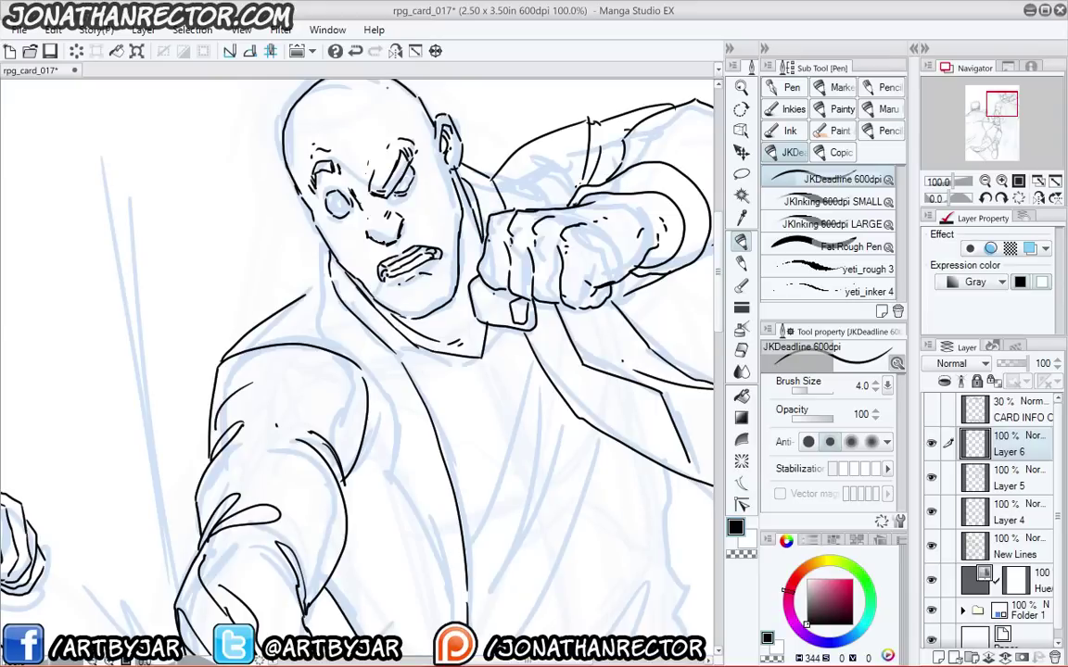
- Open rpg_card_002 to examine its finished jacket linework as a reference, and close it again
left_click_drag(292, 250, 263, 188)
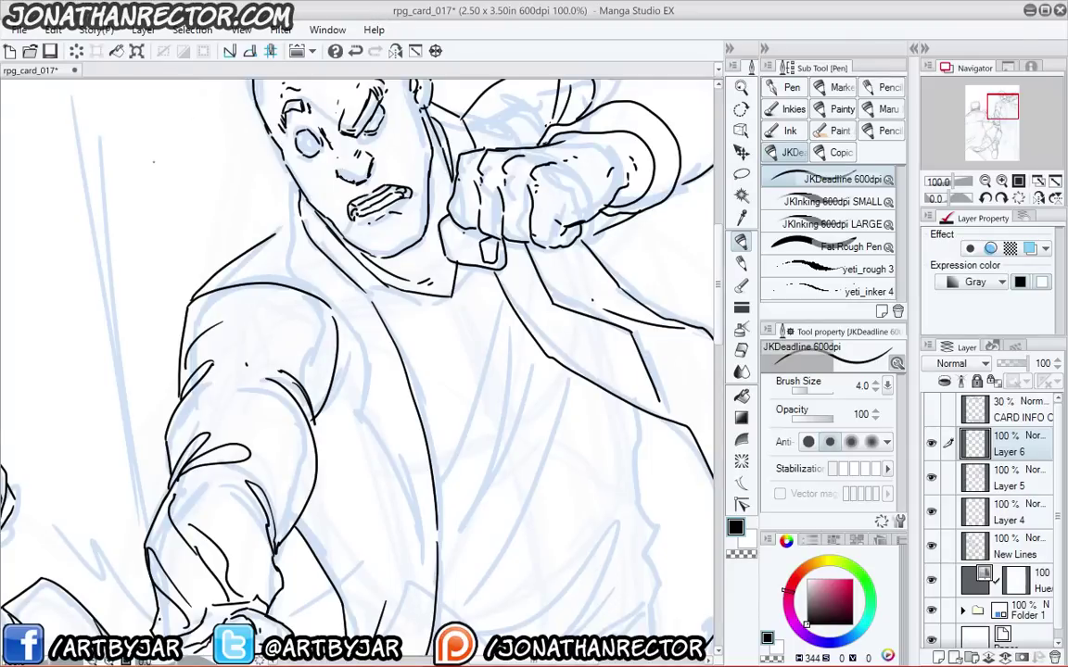
left_click(18, 29)
left_click(37, 71)
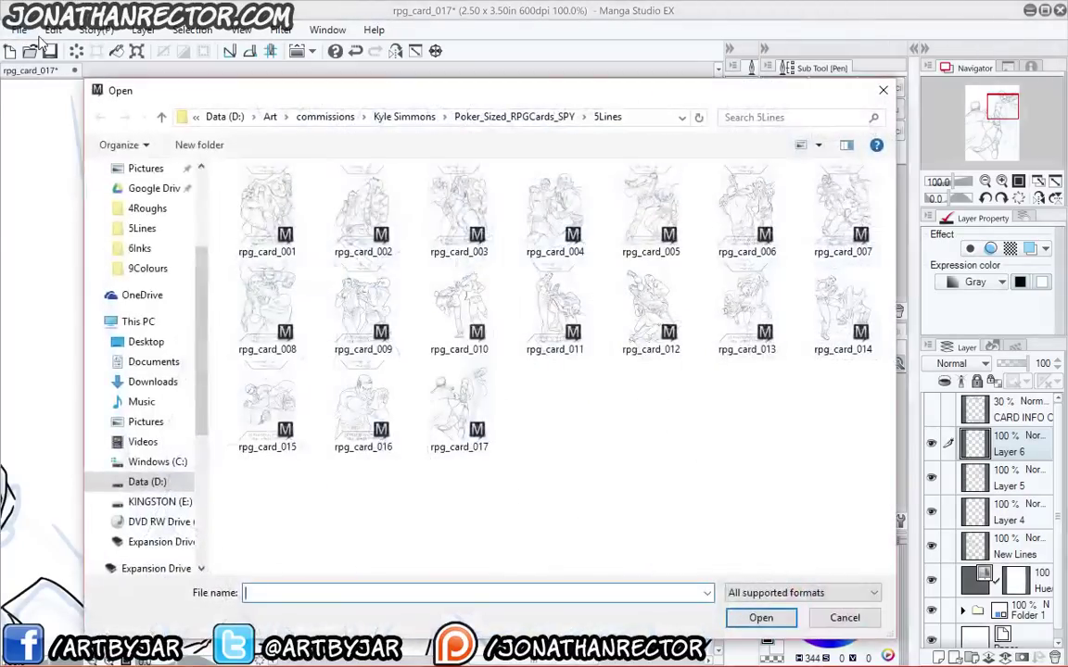
double_click(363, 204)
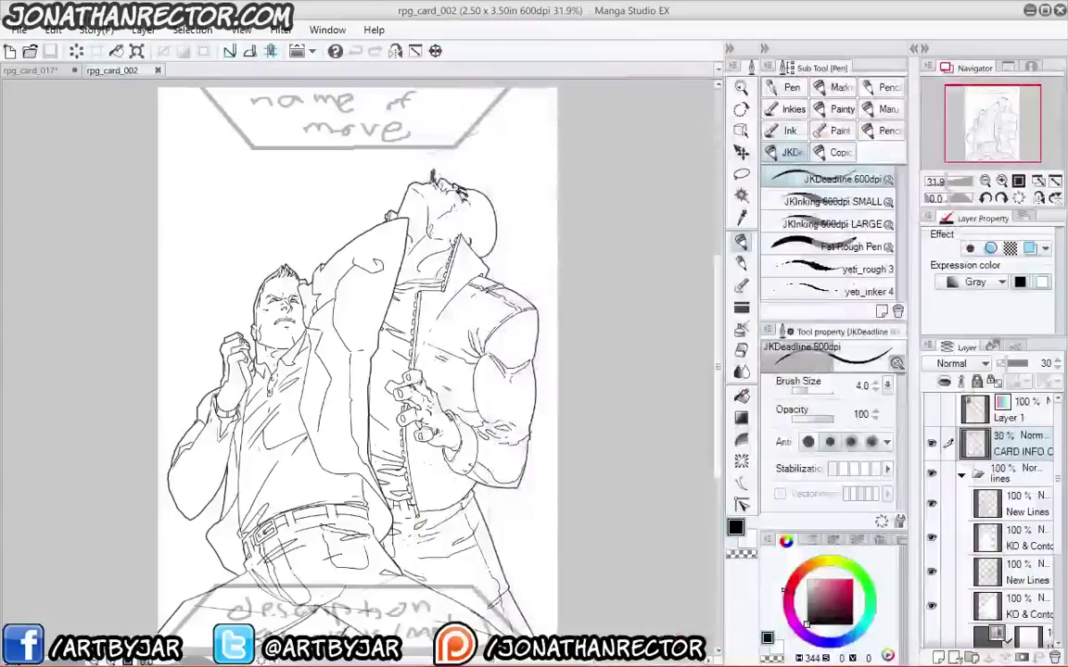
key("ctrl+w")
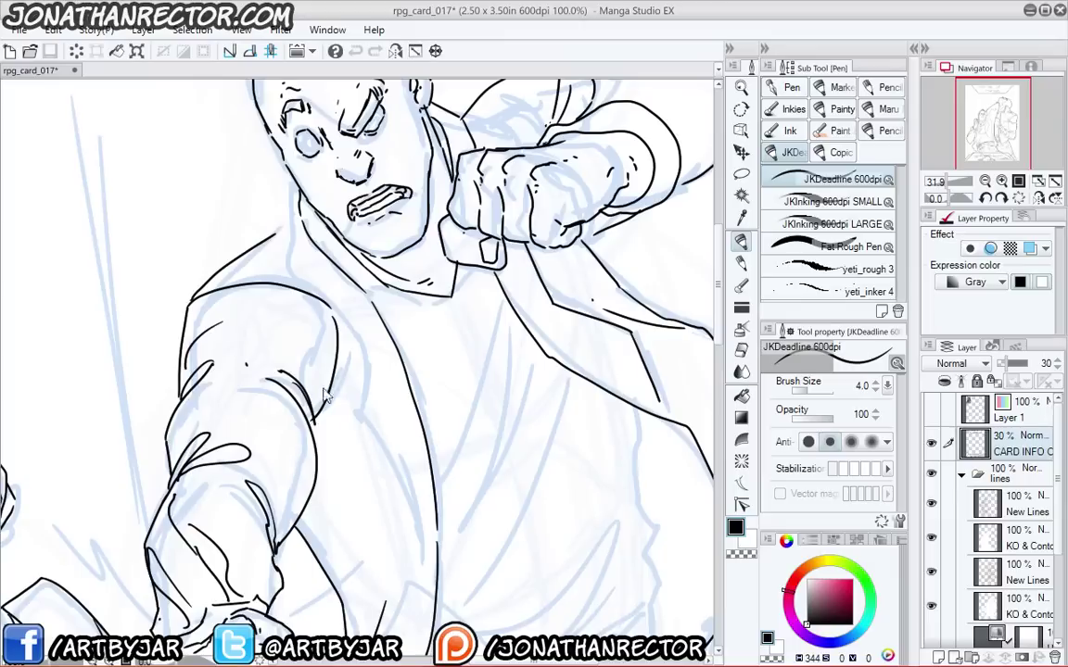
- Add a new layer above Layer 6 and ink the jacket's pointed collar flap and front lapel edge beside the outstretched arm
mouse_move(299, 330)
left_mouse_down()
mouse_move(341, 415)
mouse_move(308, 355)
left_mouse_up()
left_click(932, 444)
left_click(932, 444)
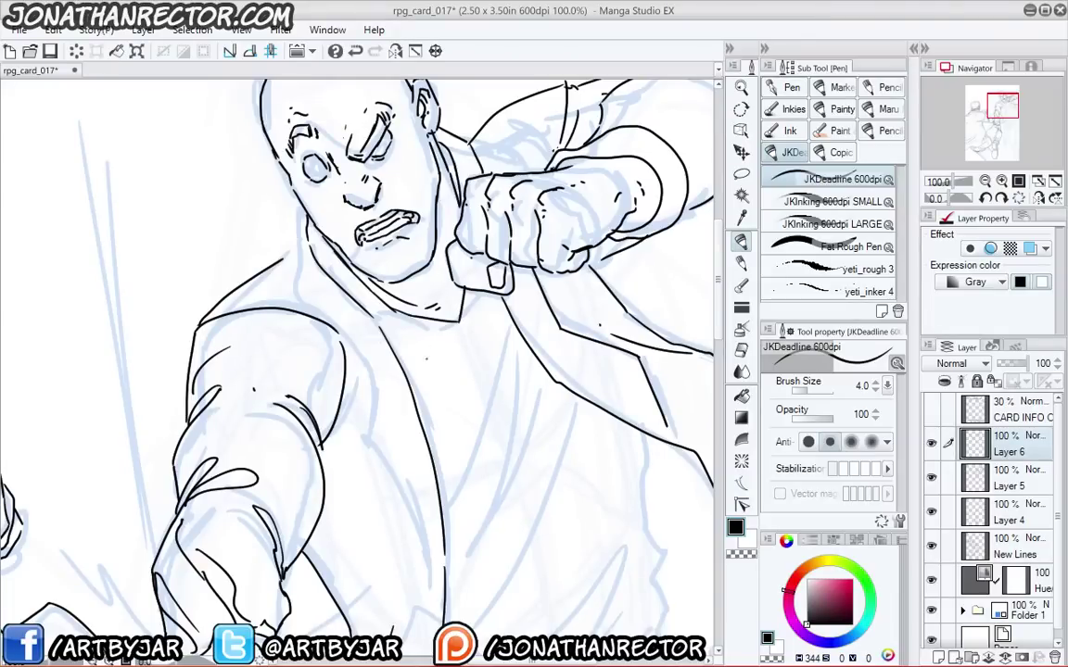
left_click_drag(296, 366, 286, 275)
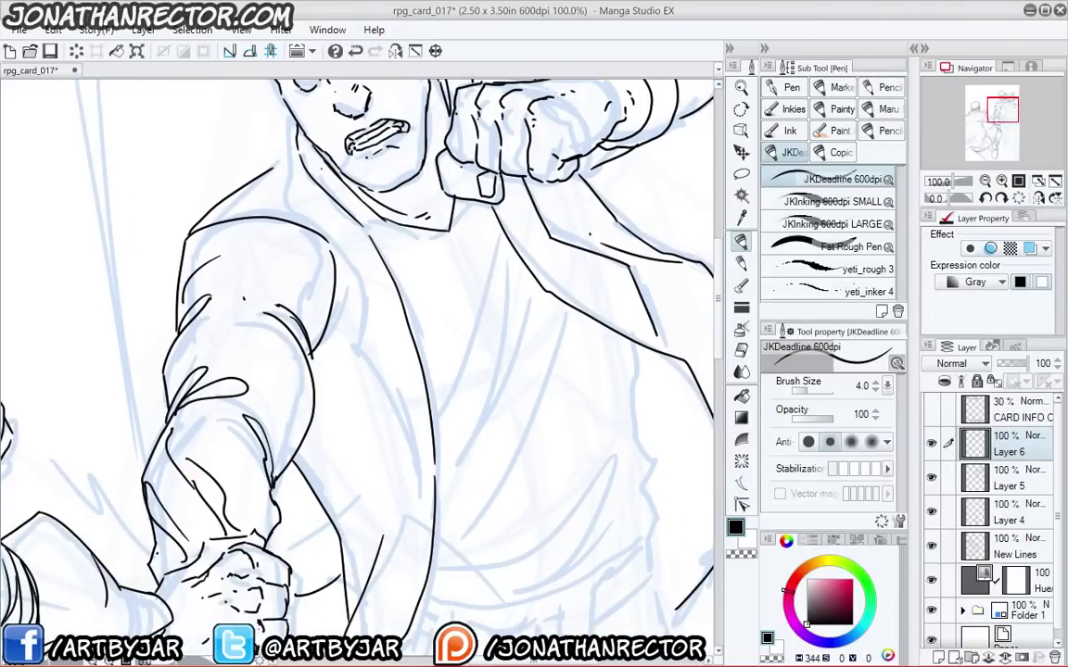
key("ctrl+shift+n")
mouse_move(364, 356)
left_mouse_down()
mouse_move(384, 474)
mouse_move(354, 376)
left_mouse_up()
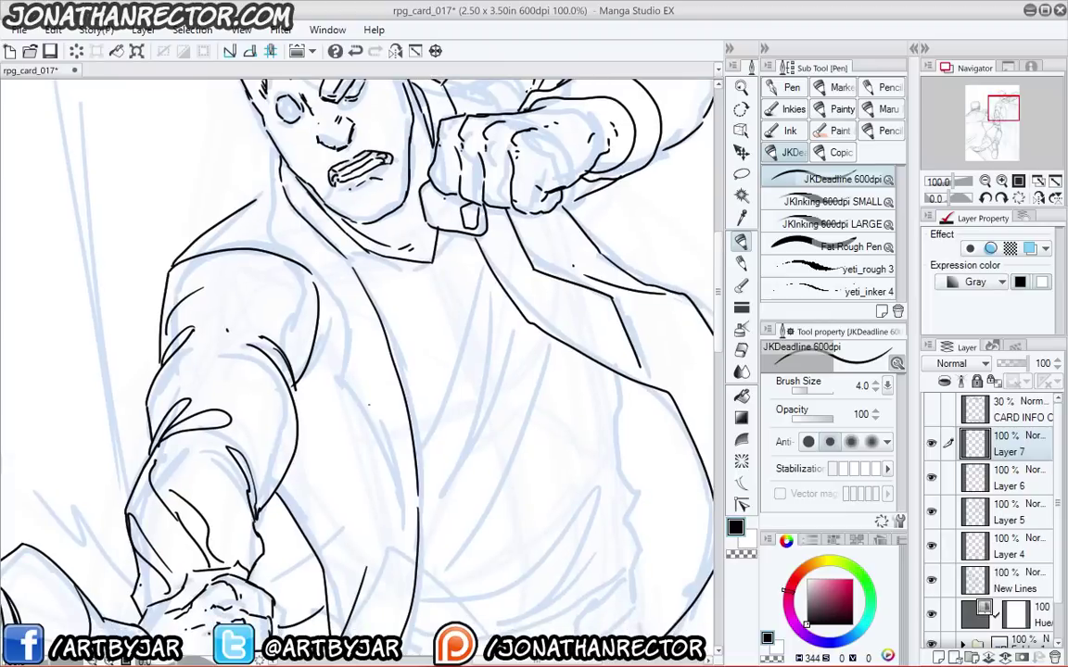
left_click_drag(397, 470, 283, 302)
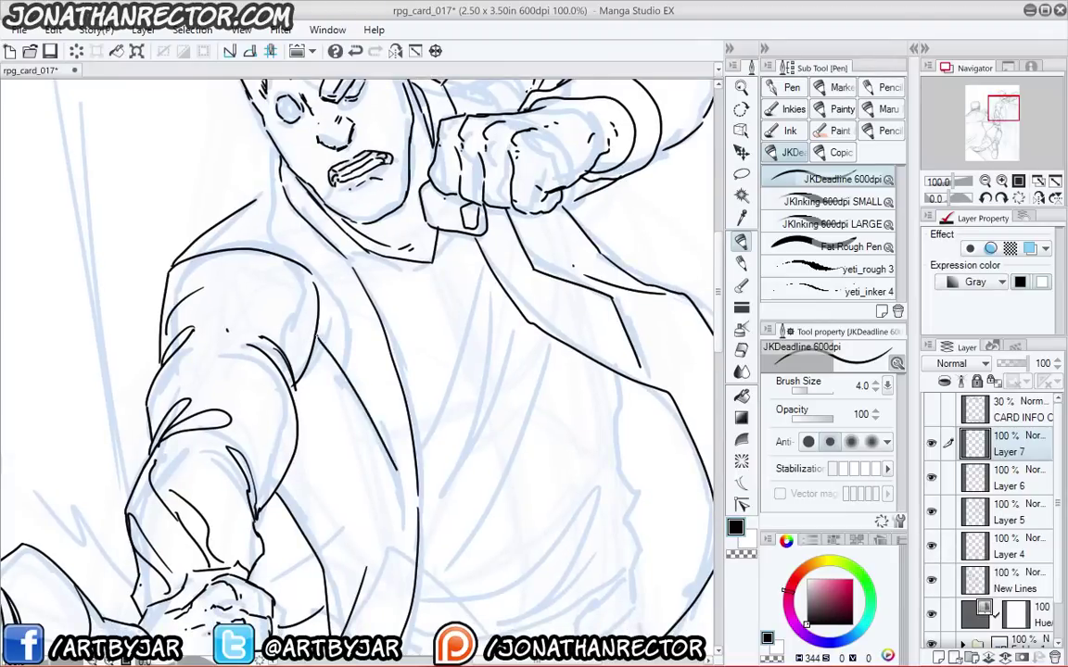
key("x")
key("x")
mouse_move(401, 500)
left_mouse_down()
mouse_move(331, 342)
mouse_move(347, 447)
mouse_move(348, 375)
left_mouse_up()
mouse_move(276, 309)
left_mouse_down()
mouse_move(246, 287)
mouse_move(288, 258)
left_mouse_up()
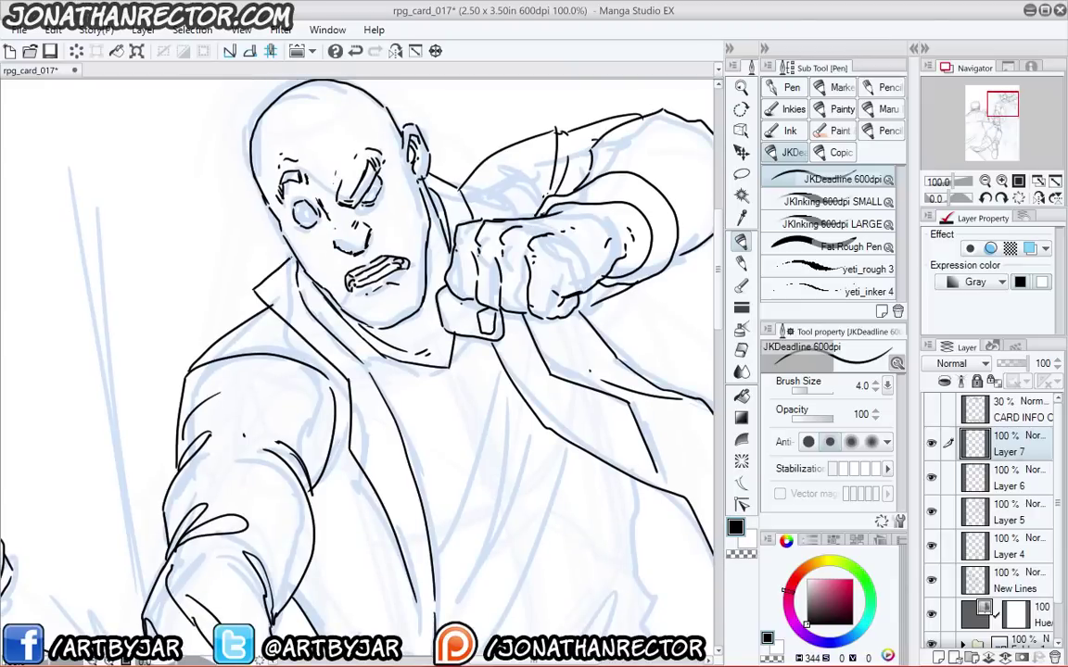
- Find the layer holding the shoulder line and erase the part overlapping the jacket collar on Layer 5 with the hard eraser
left_click(931, 476)
left_click(932, 476)
left_click(933, 512)
left_click(930, 511)
left_click(1008, 512)
key("e")
left_click_drag(272, 306, 268, 303)
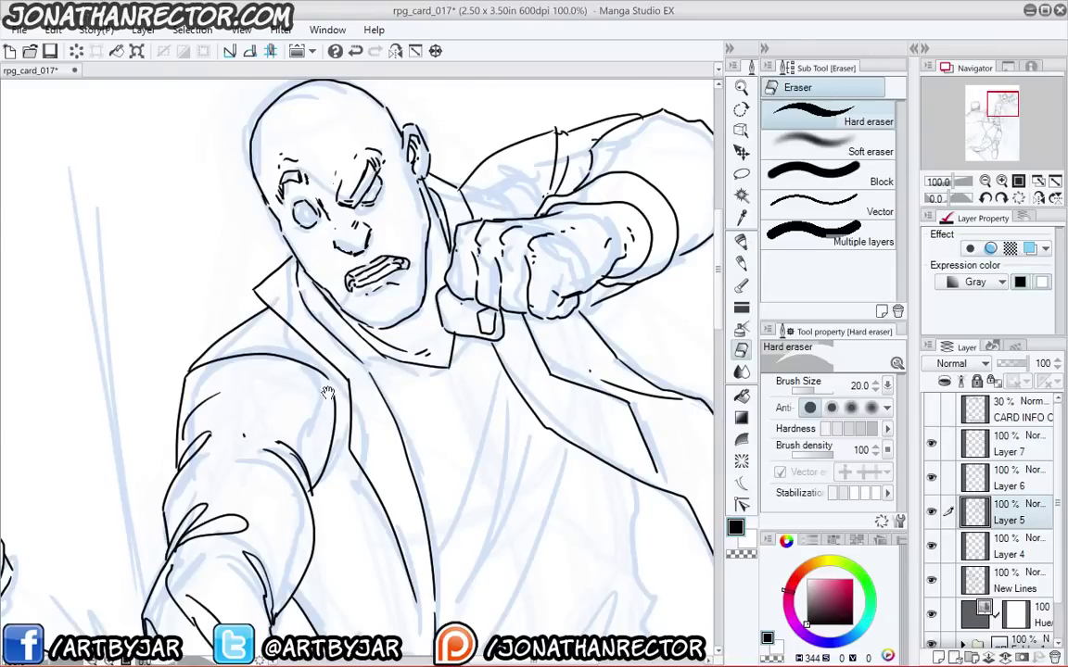
- Return to the JKDeadline 600dpi pen and add a new layer above Layer 5 for the jacket's edge trim
left_click_drag(327, 391, 273, 219)
key("p")
left_click_drag(341, 341, 331, 392)
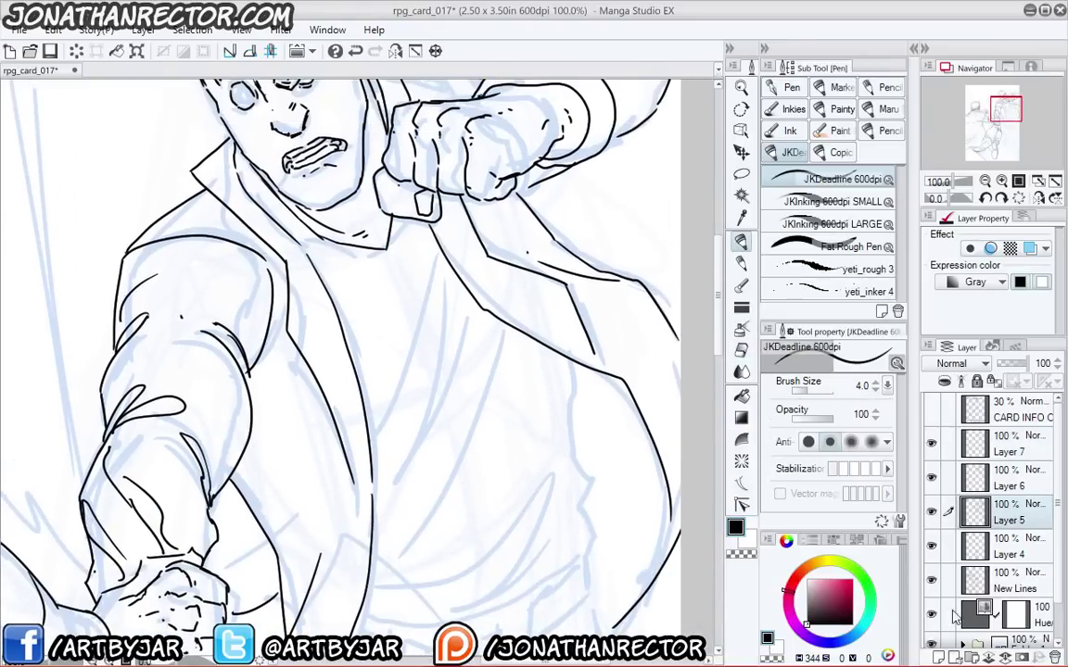
left_click(939, 657)
left_click_drag(284, 328, 339, 363)
- Enlarge the pen's brush size to 12, trying out strokes along the collar edge and undoing them
key("bracketright")
key("bracketright")
key("bracketright")
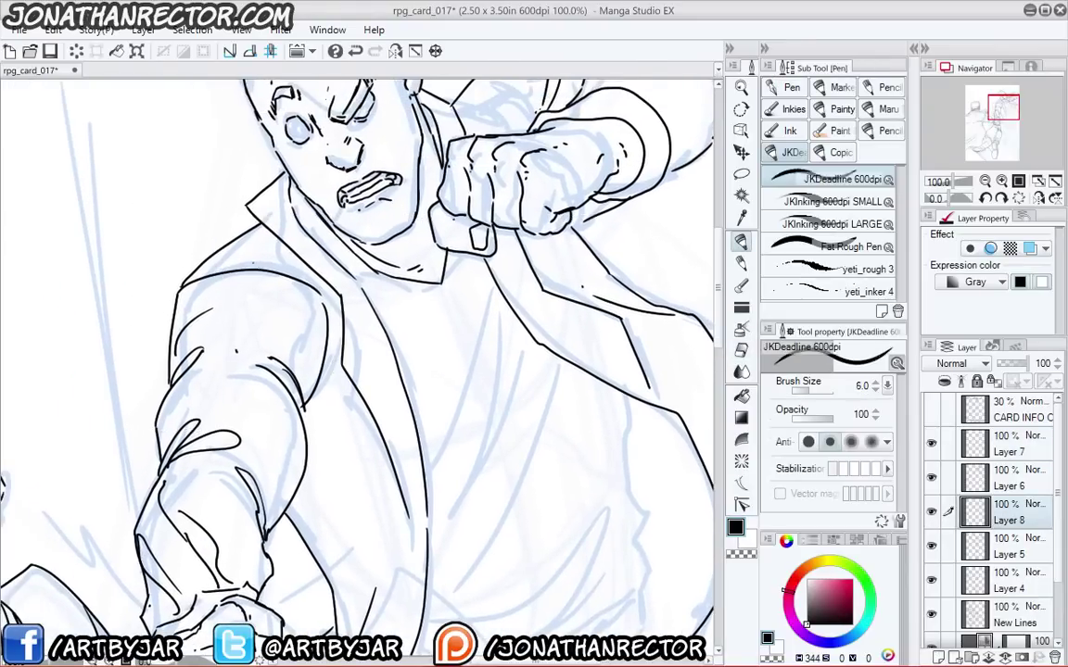
left_click_drag(252, 219, 300, 261)
key("ctrl+z")
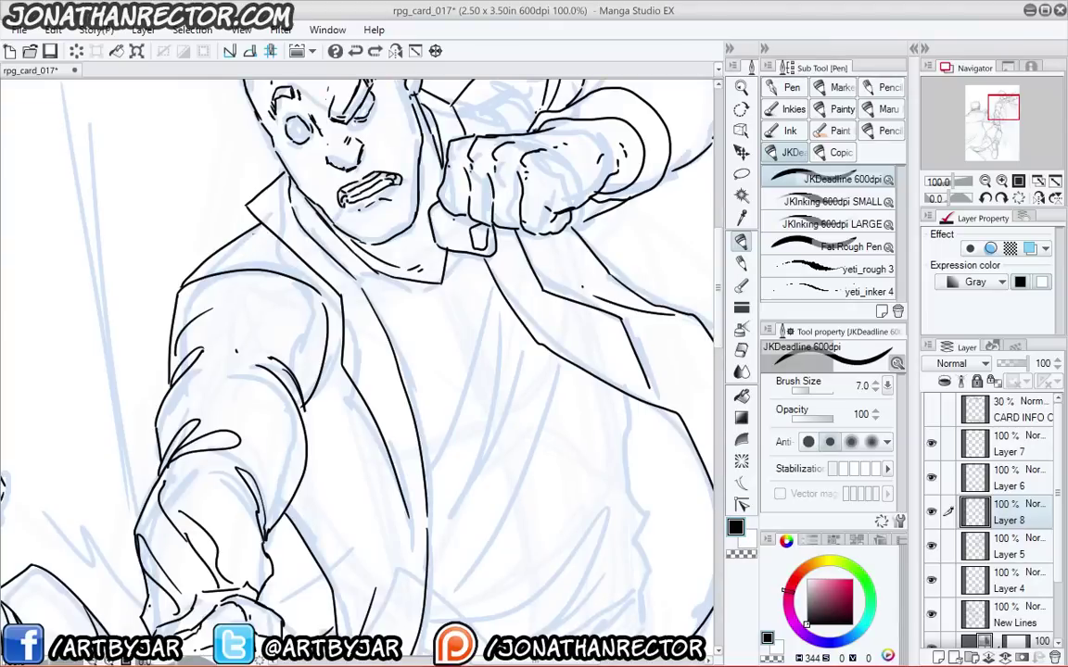
key("bracketright")
key("bracketright")
key("bracketright")
left_click_drag(253, 218, 303, 263)
key("ctrl+z")
key("bracketright")
key("bracketright")
mouse_move(254, 214)
left_mouse_down()
mouse_move(307, 272)
mouse_move(249, 225)
left_mouse_up()
key("ctrl+z")
key("bracketleft")
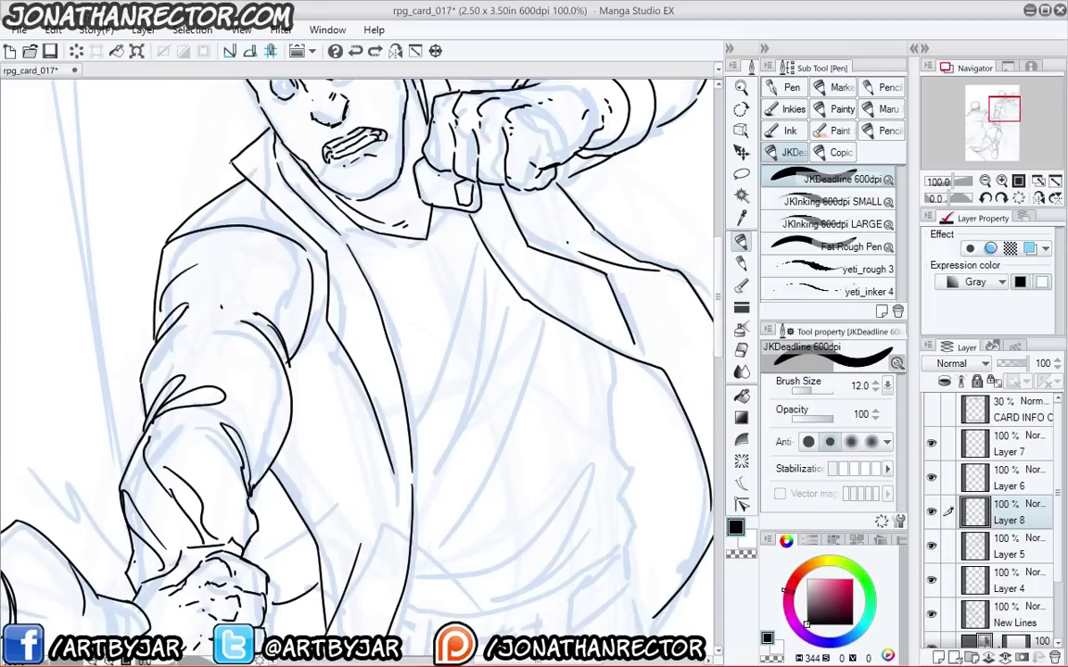
- Draw thick size 12 strokes along the collar edge and both front edges of the open jacket, tidying them with the eraser
left_click_drag(229, 164, 328, 251)
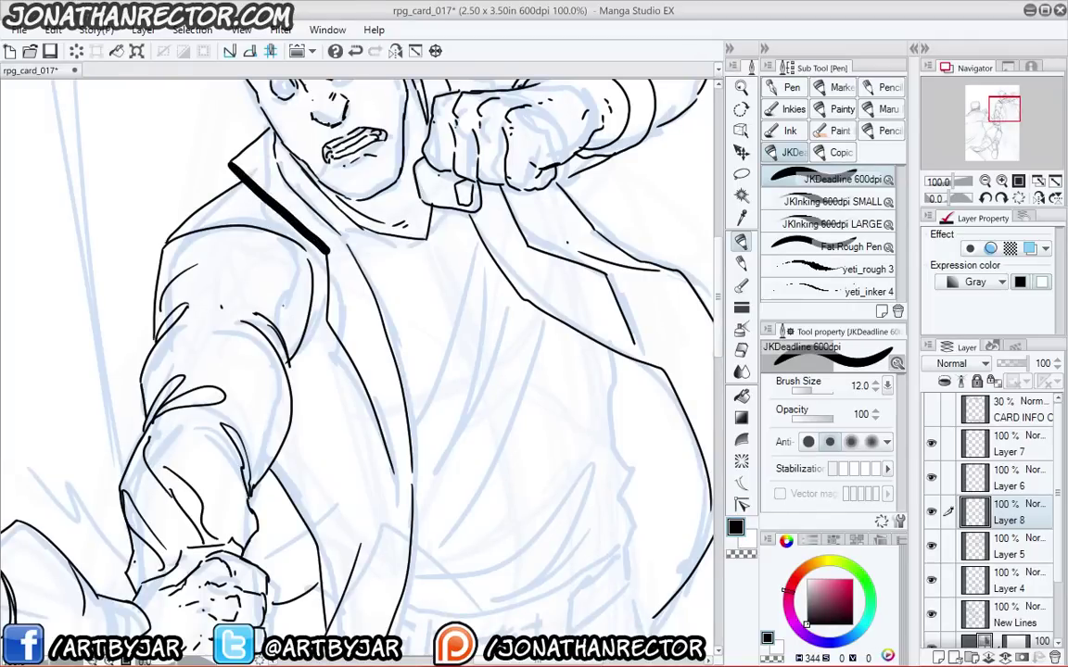
mouse_move(296, 322)
left_mouse_down()
mouse_move(239, 159)
mouse_move(296, 205)
mouse_move(332, 298)
mouse_move(351, 413)
mouse_move(290, 545)
left_mouse_up()
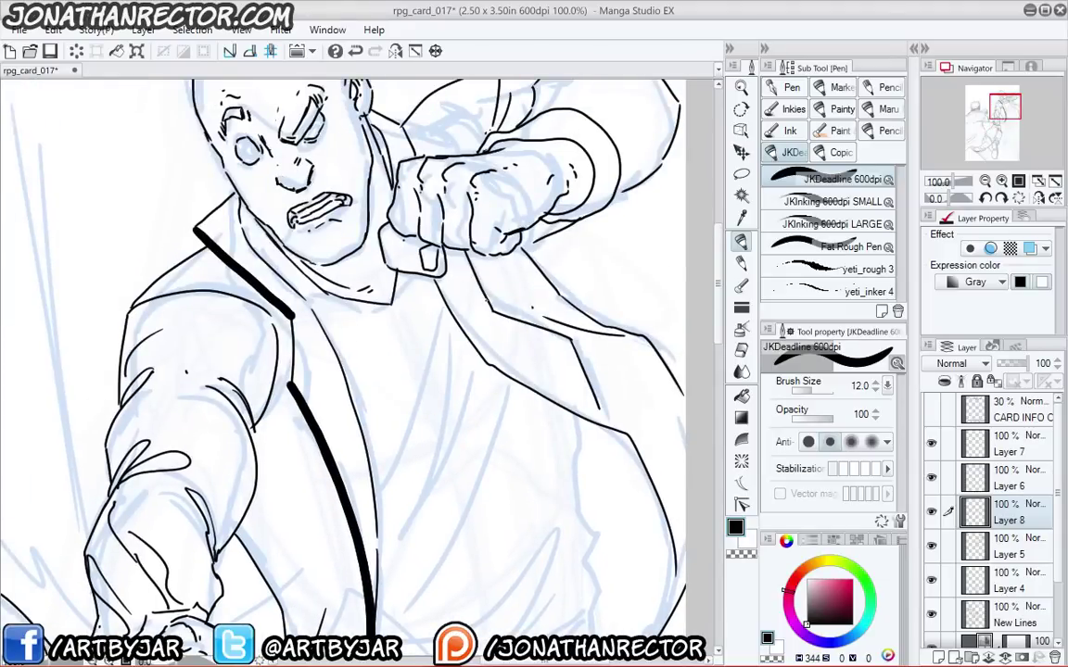
left_click_drag(492, 311, 465, 251)
mouse_move(515, 353)
left_mouse_down()
mouse_move(405, 247)
mouse_move(472, 283)
mouse_move(515, 354)
mouse_move(563, 486)
left_mouse_up()
key("e")
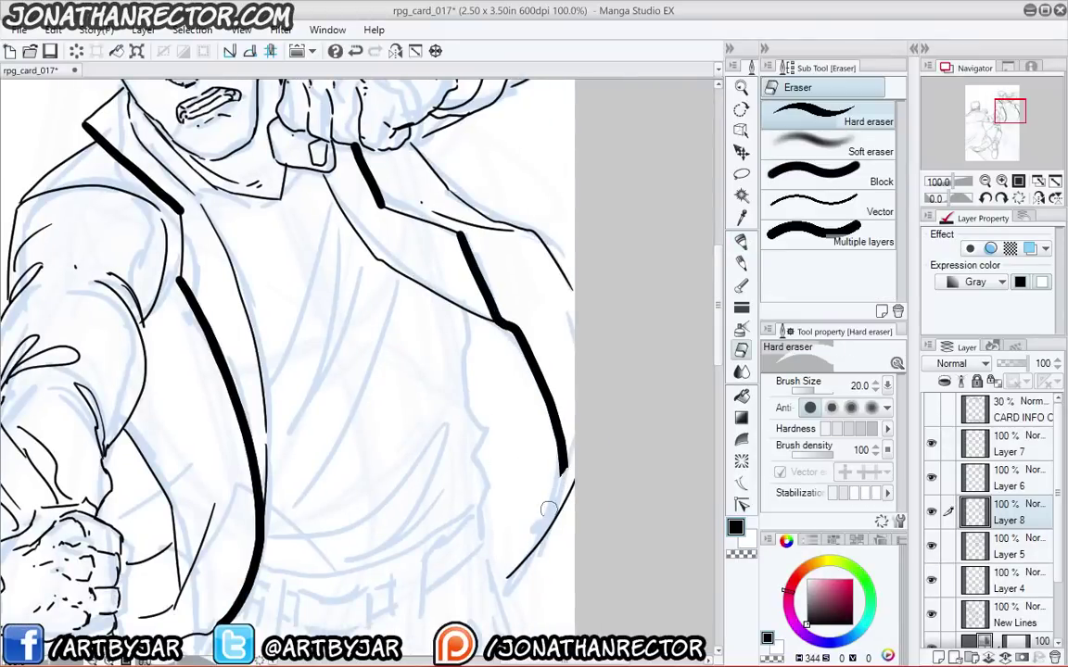
left_click_drag(262, 462, 299, 492)
key("p")
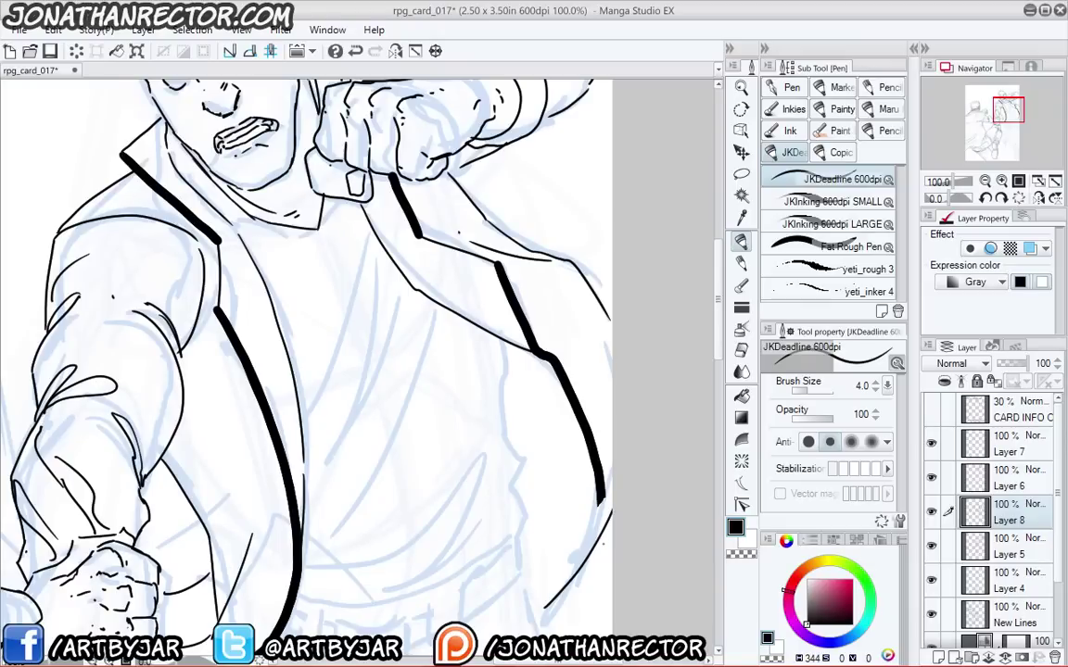
left_click_drag(226, 367, 285, 419)
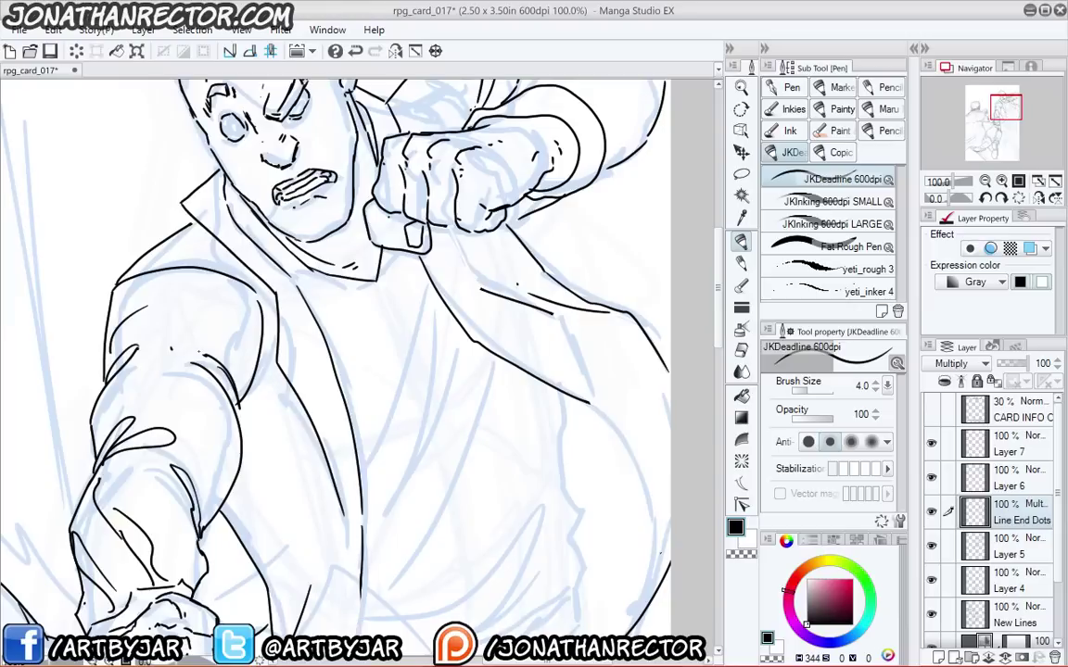
left_click_drag(361, 582, 360, 601)
key("ctrl+v")
key("ctrl+v")
key("ctrl+v")
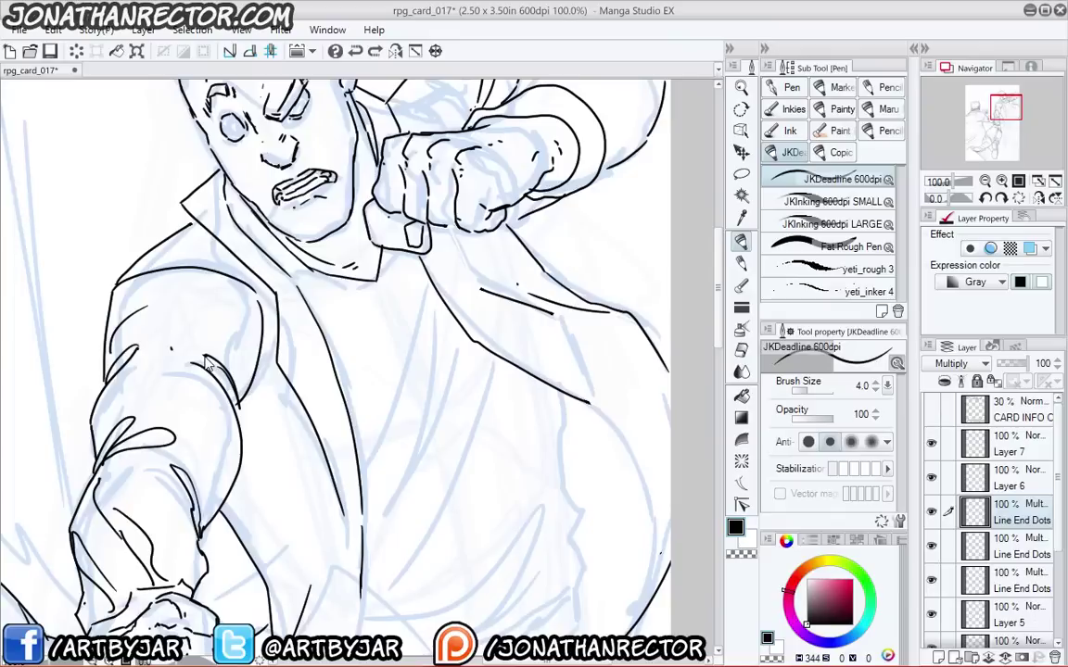
key("ctrl+z")
key("ctrl+z")
key("ctrl+z")
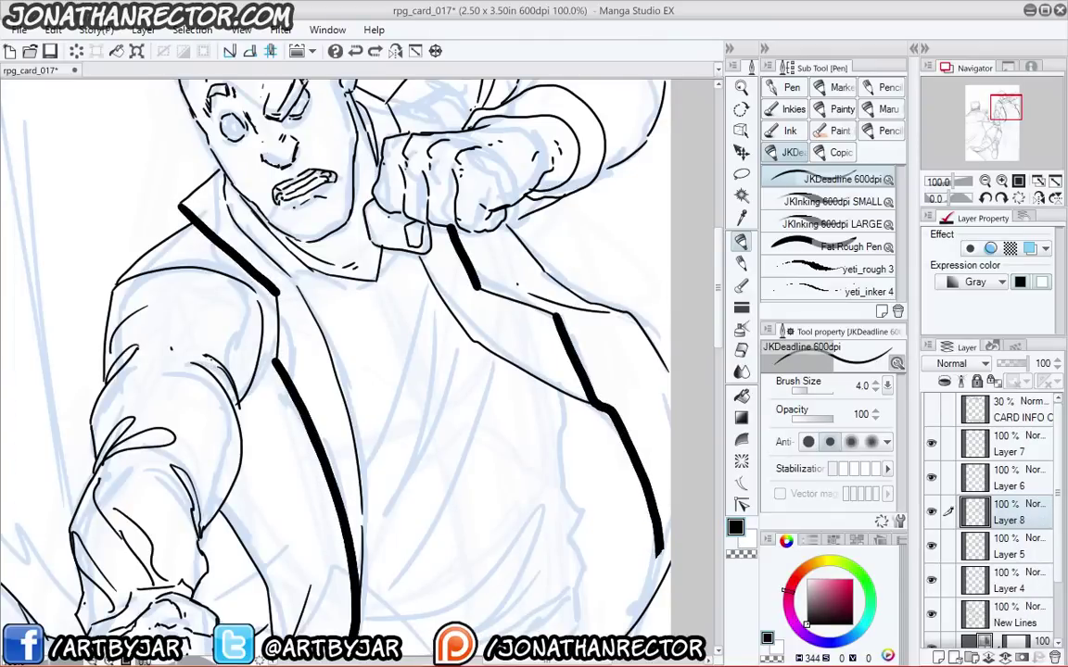
- Turn the thick jacket-edge strokes into hollow outlined strips and move Layer 8 above Layer 7
key("ctrl+y")
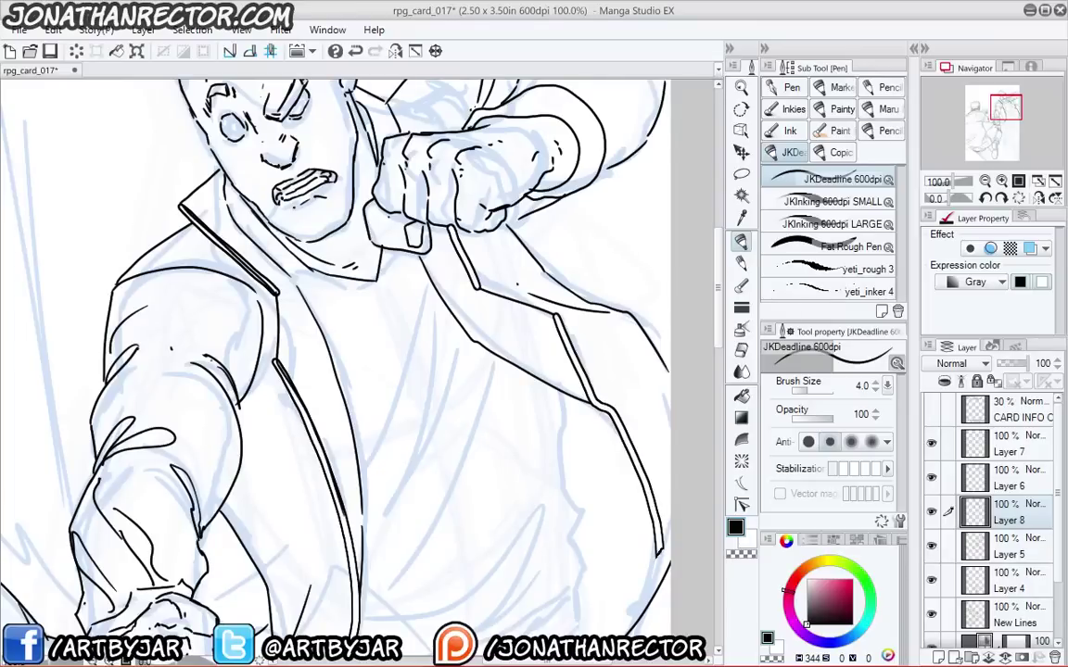
left_click_drag(1008, 509, 1004, 451)
mouse_move(222, 450)
left_mouse_down()
mouse_move(231, 470)
mouse_move(224, 444)
mouse_move(250, 380)
left_mouse_up()
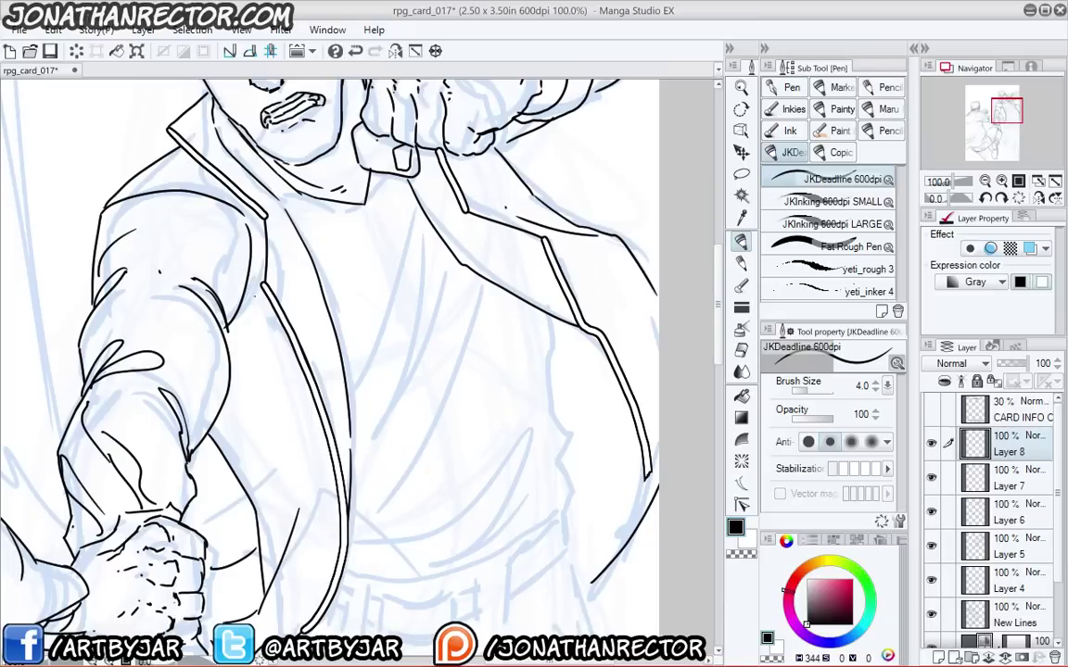
- Add a new layer above Layer 8 and try out zipper teeth along the jacket's collar and front edge, enlarging the pen to size 15
key("p")
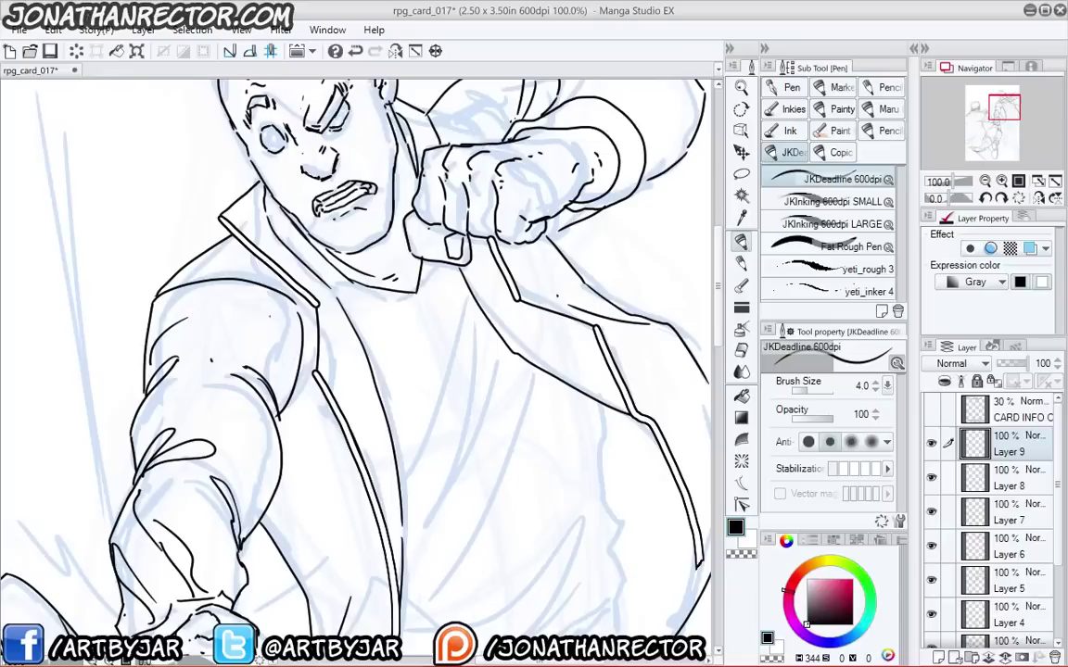
left_click_drag(220, 224, 282, 286)
key("bracketright")
key("bracketright")
key("bracketright")
key("bracketleft")
key("bracketleft")
key("bracketright")
key("bracketright")
key("bracketright")
key("bracketright")
left_click_drag(289, 285, 305, 305)
key("bracketright")
key("bracketright")
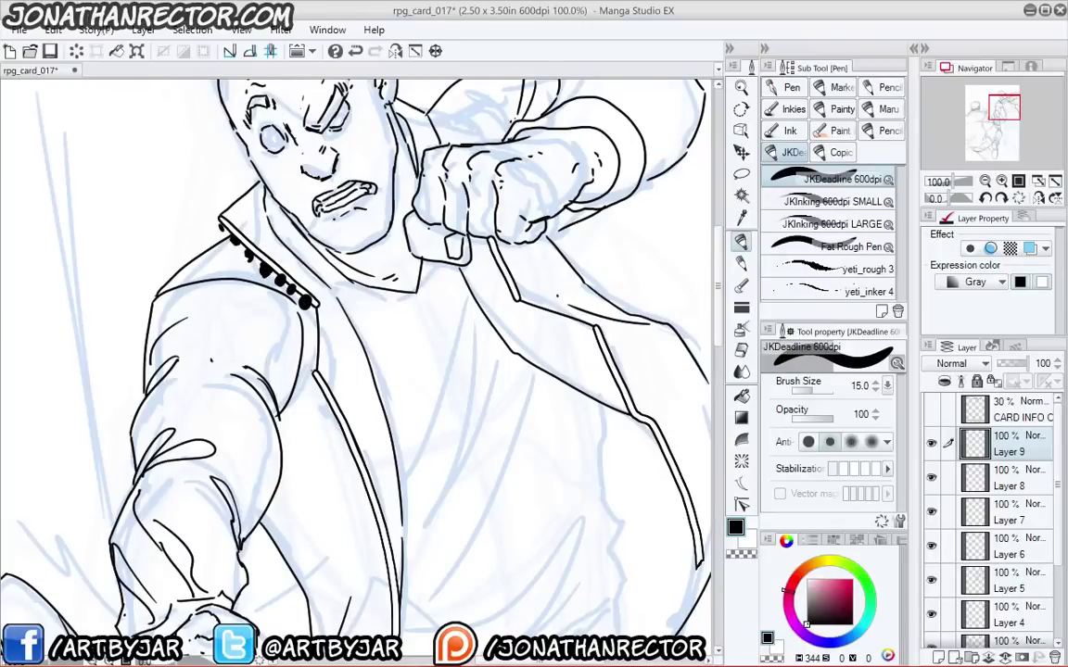
left_click_drag(318, 376, 322, 396)
left_click_drag(324, 404, 328, 410)
- Undo all the trial zipper teeth on the jacket's collar and front edge
key("ctrl+z")
key("ctrl+z")
key("ctrl+z")
key("ctrl+z")
key("ctrl+z")
key("ctrl+z")
key("ctrl+z")
key("ctrl+z")
key("ctrl+z")
key("ctrl+z")
key("ctrl+z")
key("ctrl+z")
key("ctrl+z")
key("ctrl+z")
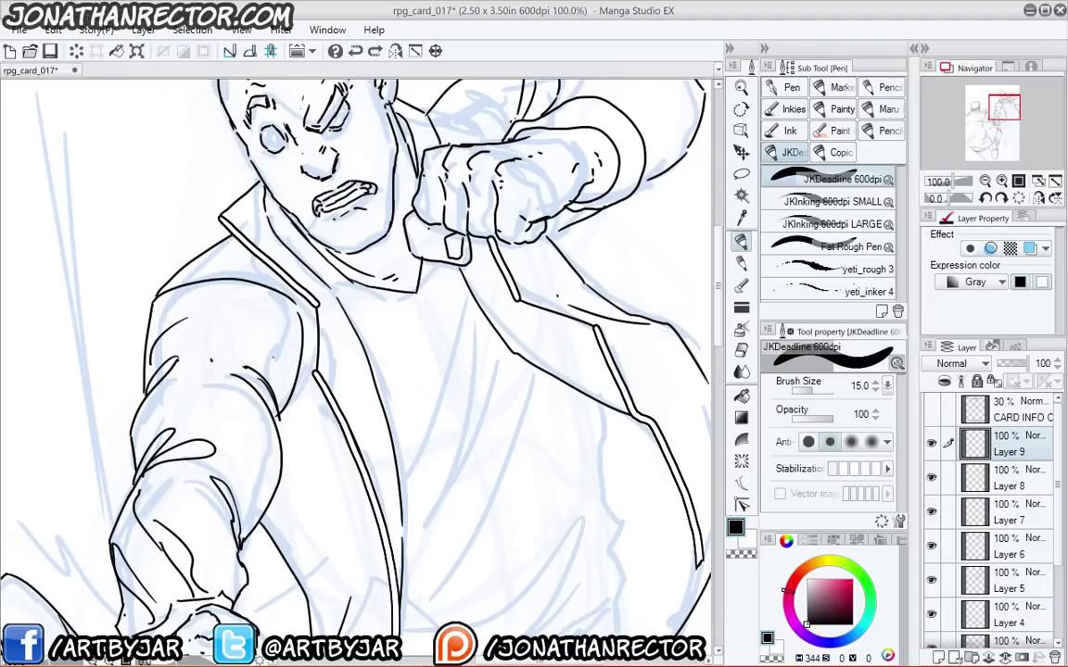
- Reduce the pen to size 12 and dab evenly spaced solid zipper teeth along the collar edge above the outstretched arm
left_click_drag(250, 324, 307, 371)
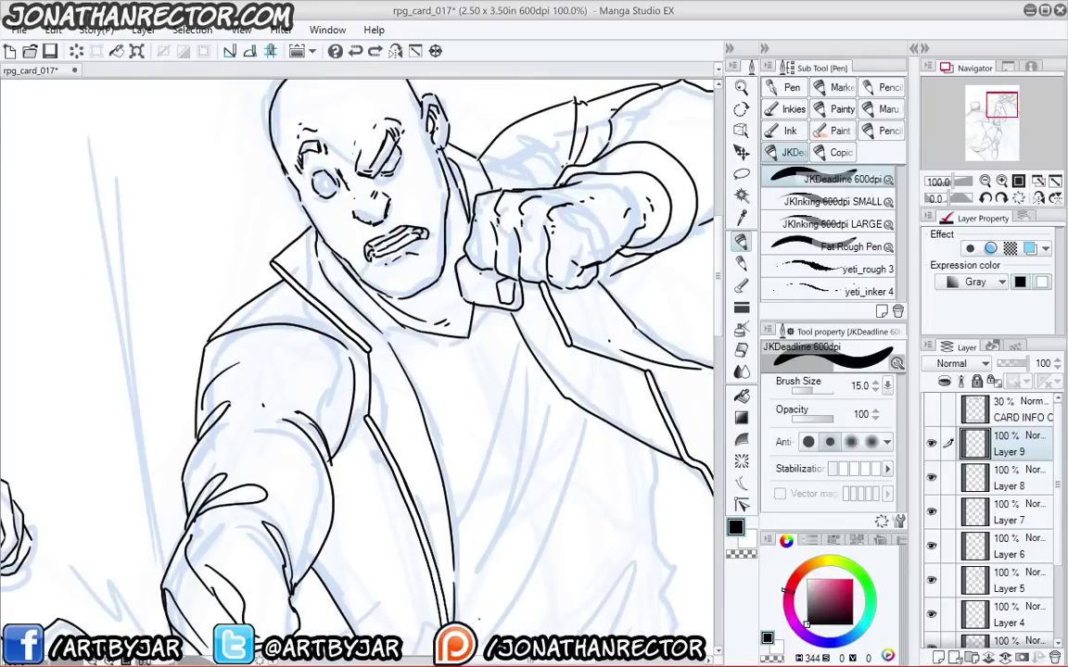
left_click_drag(256, 261, 285, 289)
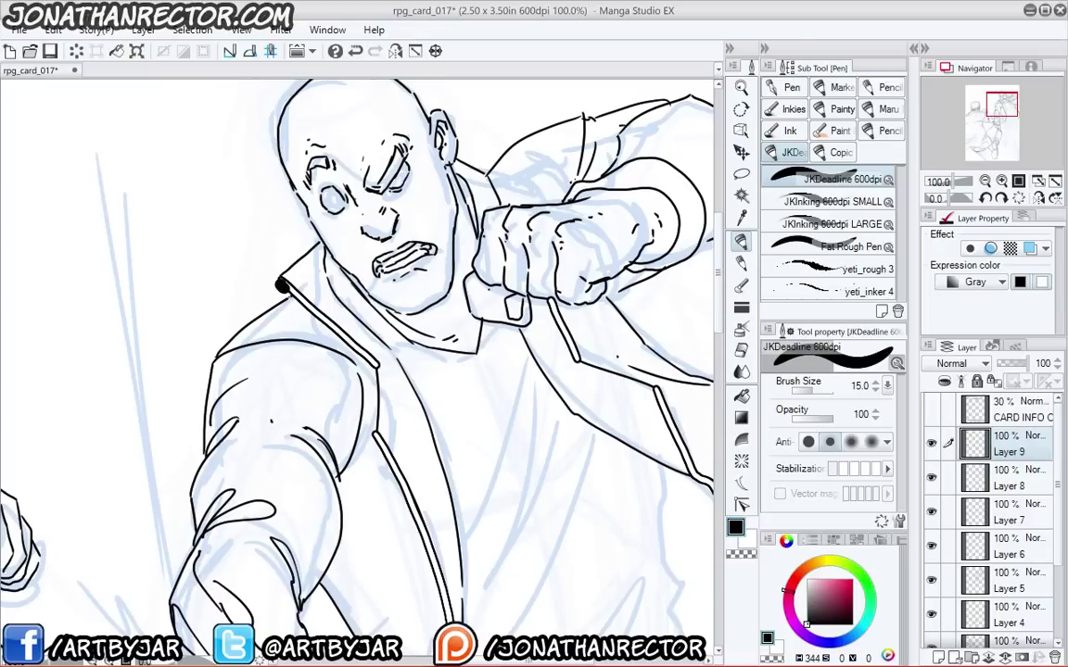
key("bracketleft")
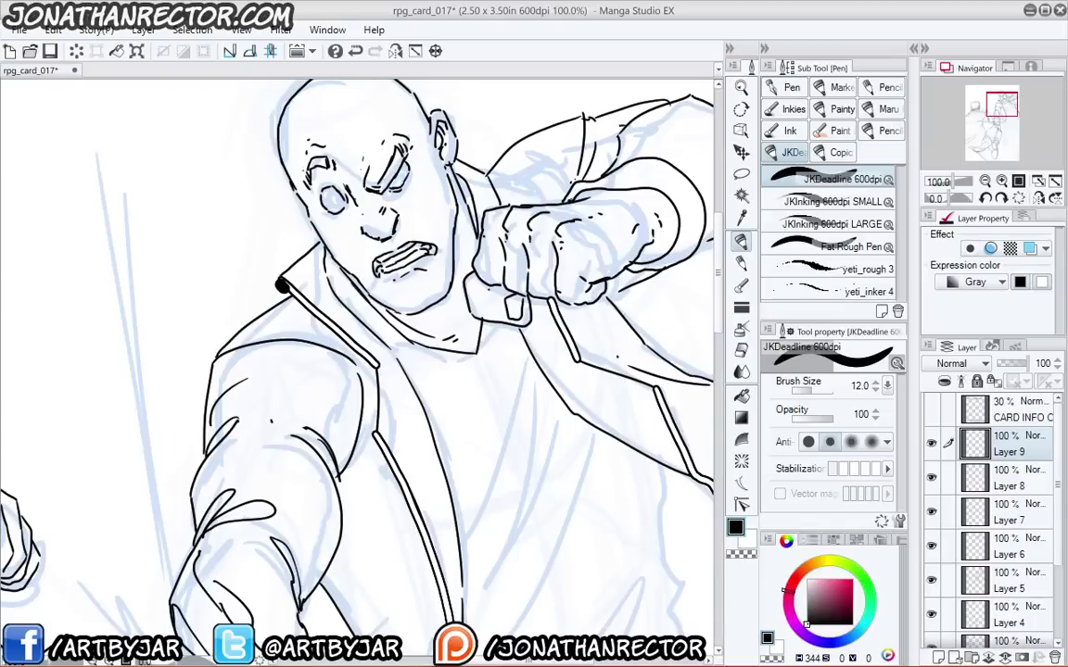
key("ctrl+z")
left_click_drag(282, 286, 305, 310)
left_click(319, 318)
left_click(332, 331)
left_click(342, 339)
left_click(351, 346)
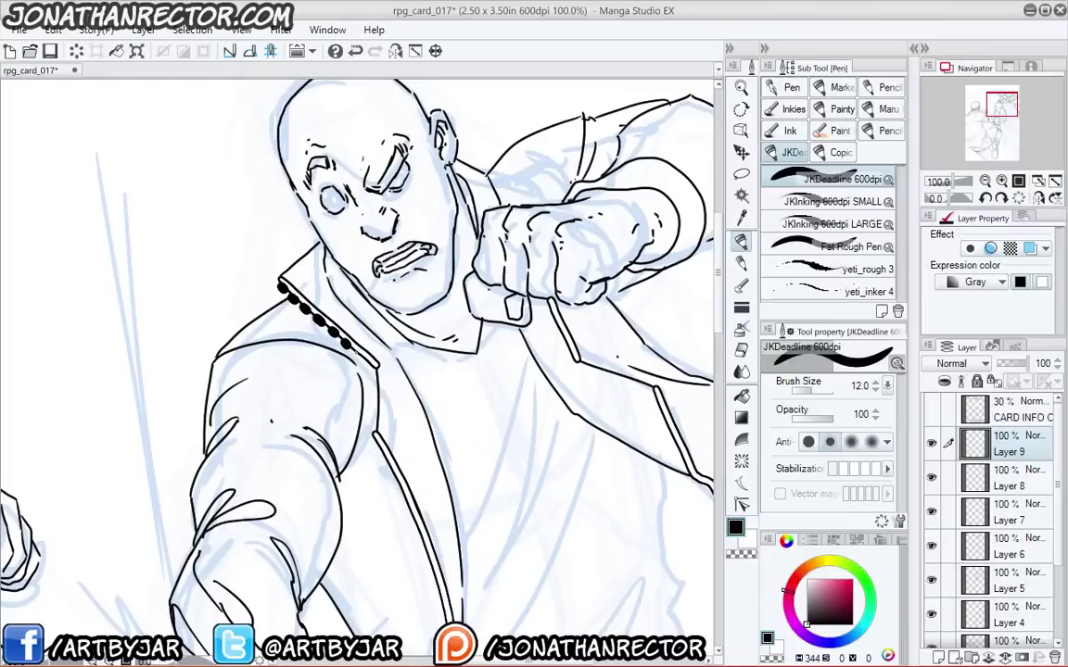
left_click(361, 354)
left_click(369, 362)
left_click(371, 364)
- Dab solid zipper teeth down the jacket's front edge beside the outstretched arm, from the chest to the hem
left_click_drag(351, 413, 297, 274)
left_click(321, 302)
left_click(327, 315)
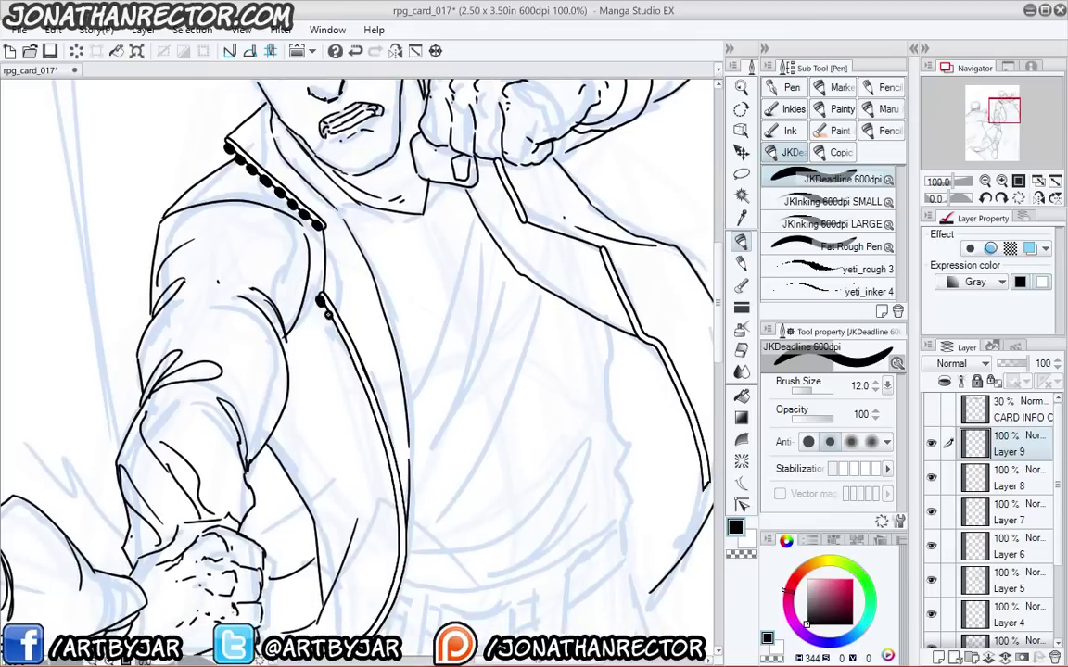
left_click(332, 324)
left_click(336, 336)
left_click(341, 346)
left_click(347, 357)
left_click(353, 367)
left_click(359, 380)
left_click(364, 392)
left_click(369, 404)
left_click_drag(368, 430, 360, 369)
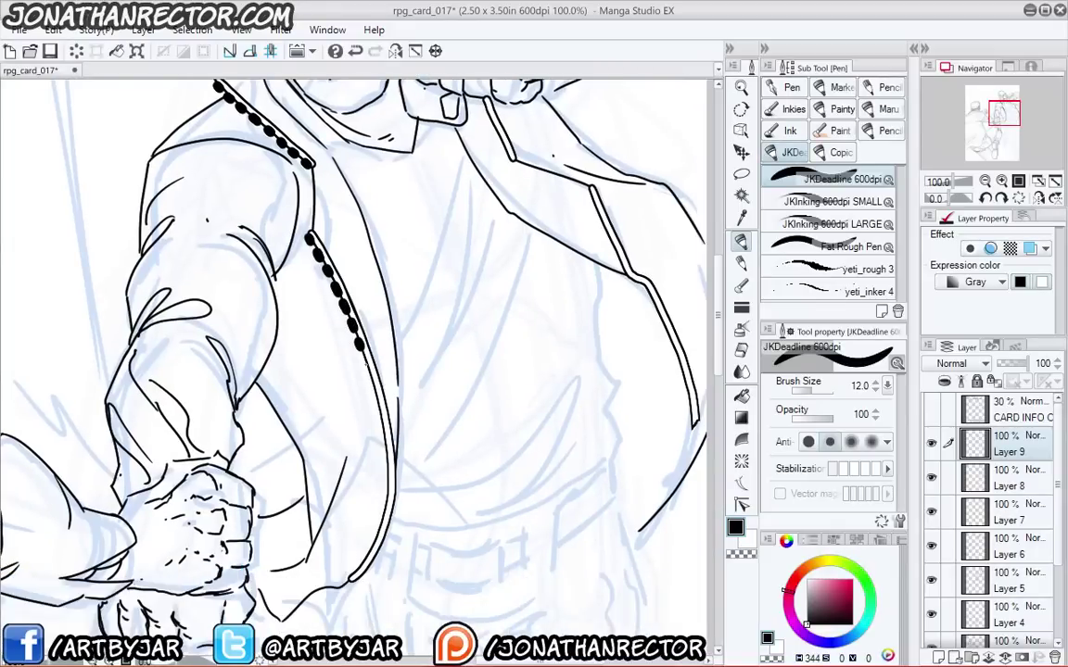
left_click(368, 366)
left_click(375, 387)
left_click(380, 407)
left_click(386, 422)
left_click(392, 438)
left_click_drag(391, 470, 409, 349)
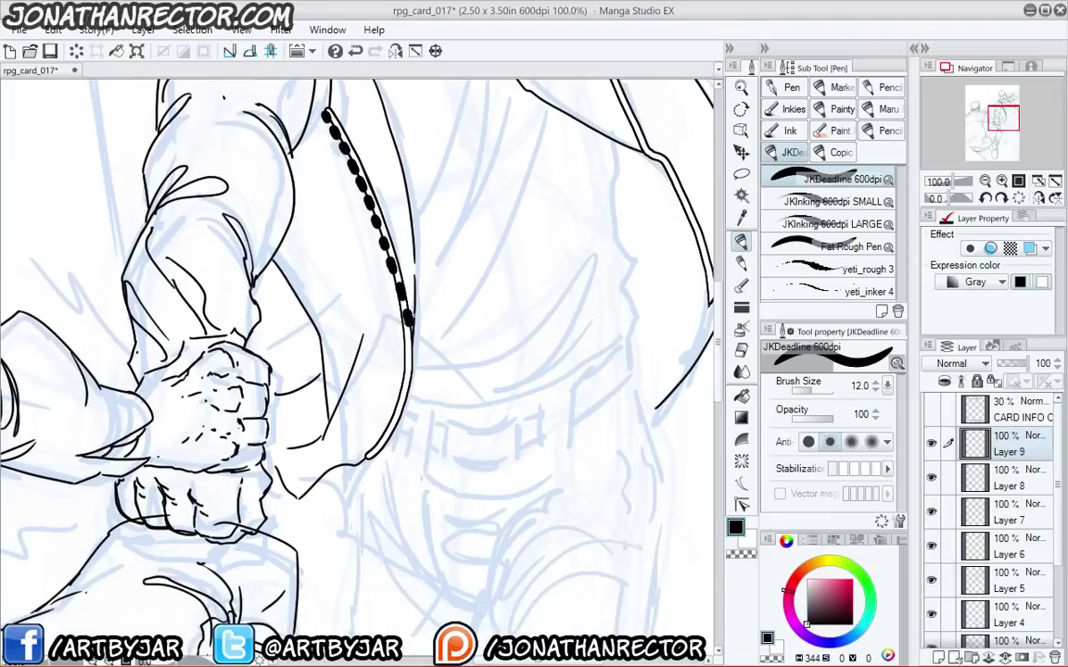
left_click(410, 335)
left_click(409, 348)
left_click(409, 362)
left_click(410, 378)
left_click(409, 393)
left_click_drag(405, 406, 391, 440)
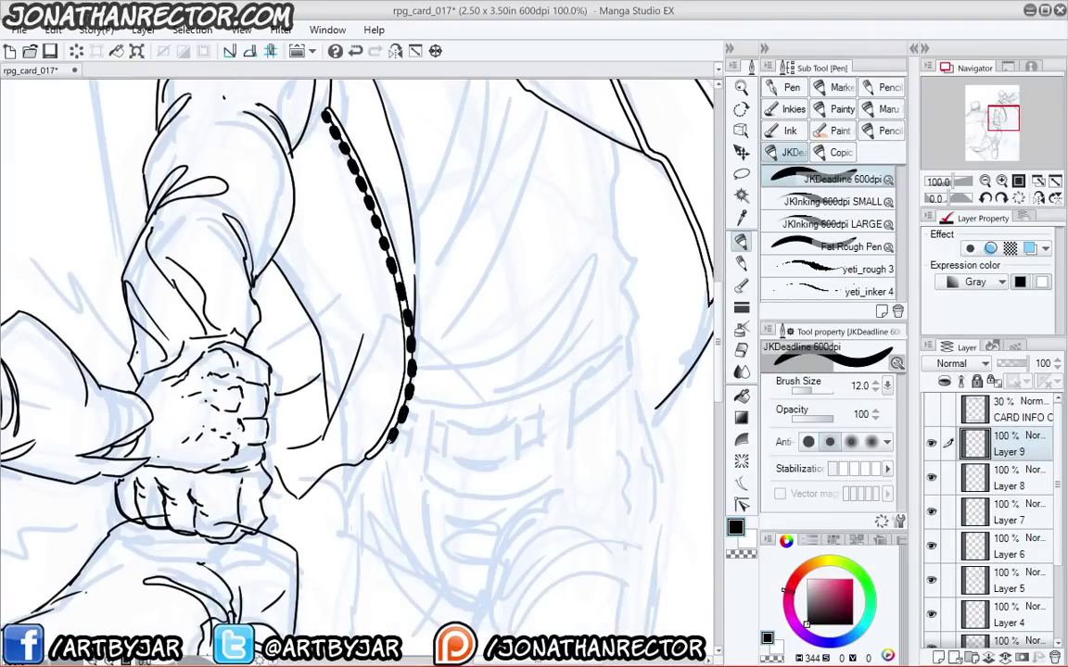
- Dab solid zipper teeth along the short collar edge just below the raised fist
left_click_drag(387, 309, 360, 498)
left_click_drag(279, 378, 295, 498)
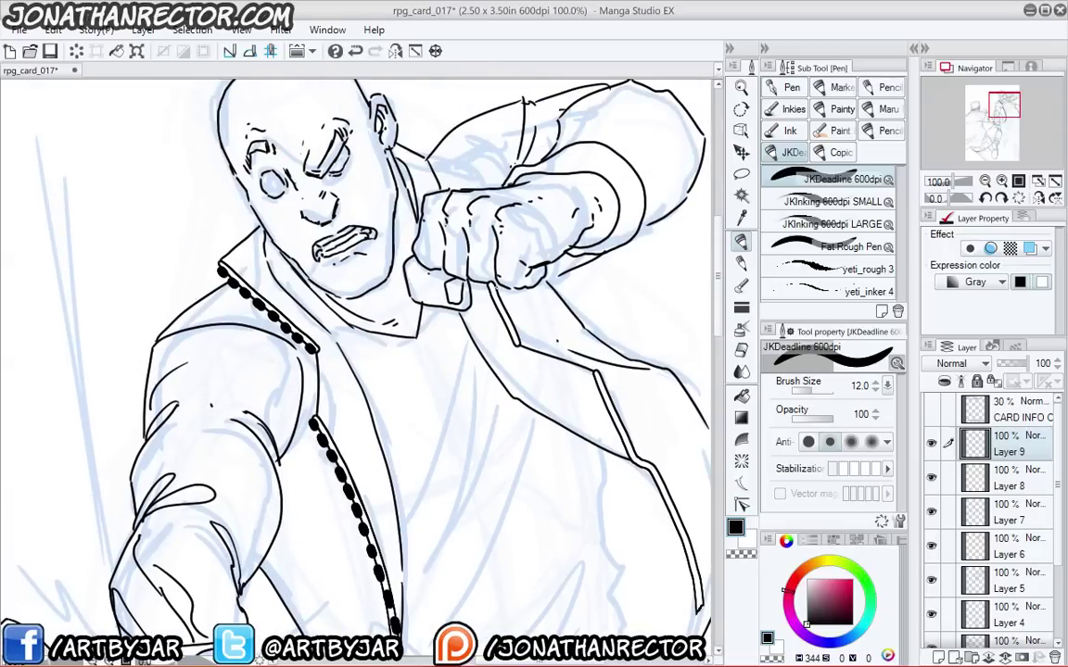
left_click(496, 287)
left_click(501, 296)
left_click(505, 305)
left_click(510, 317)
left_click(514, 327)
left_click(519, 338)
- Dab solid zipper teeth down the opposite front edge of the jacket, following its bend to the lower end
left_click_drag(519, 338, 448, 271)
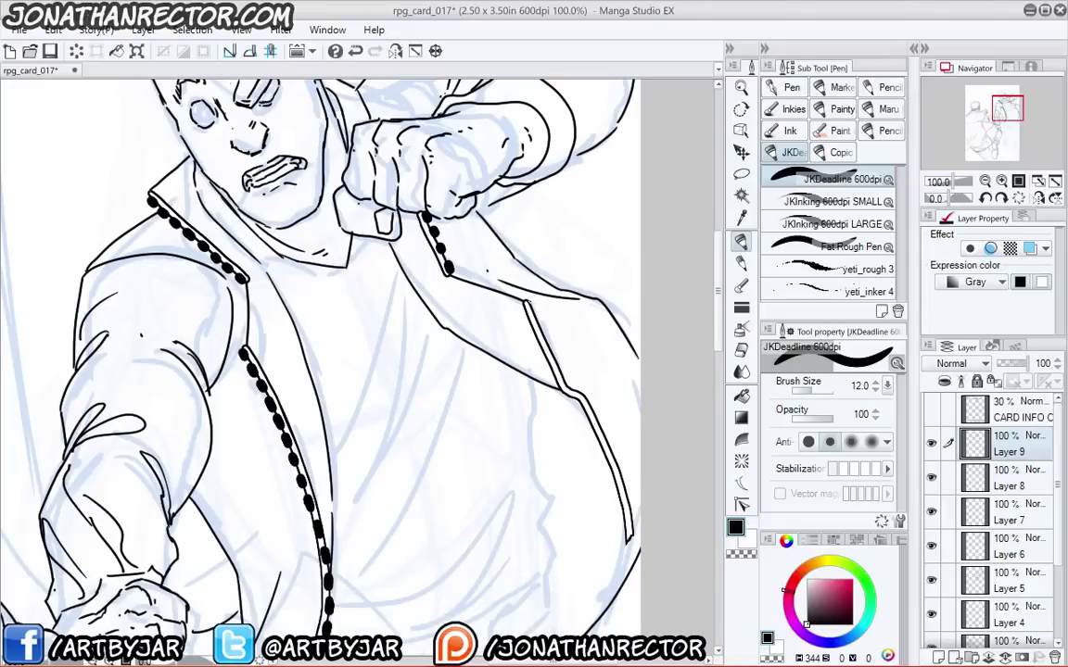
left_click(529, 303)
left_click(536, 316)
left_click(544, 331)
left_click(549, 348)
left_click(553, 358)
left_click(559, 370)
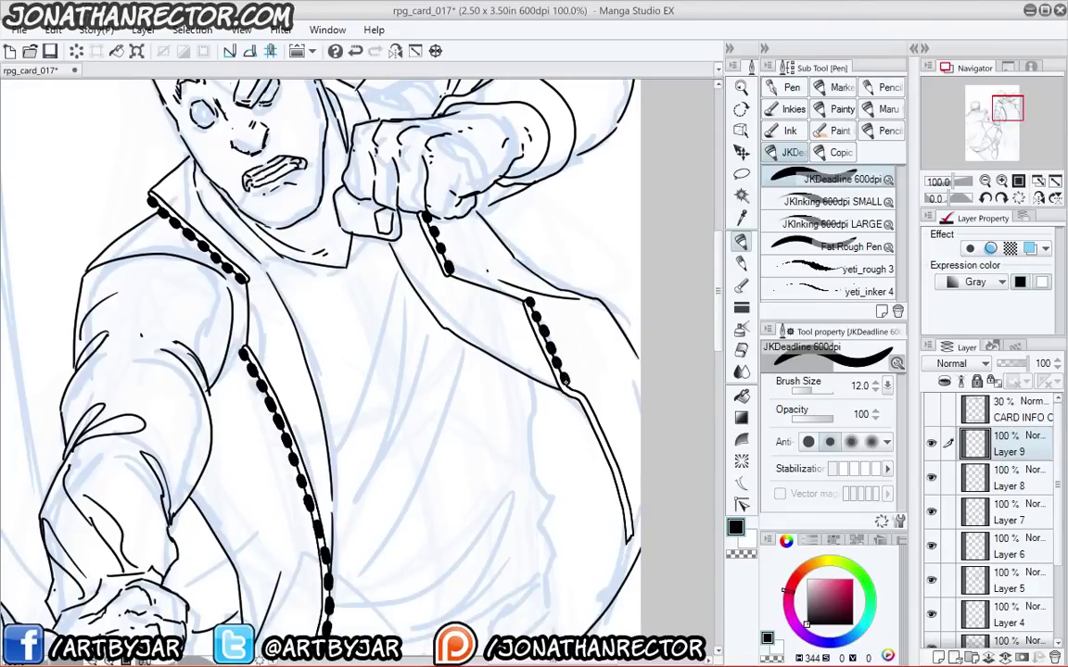
left_click(564, 379)
left_click(573, 390)
left_click(581, 397)
left_click(590, 405)
left_click(598, 421)
left_click(602, 436)
left_click(606, 447)
left_click(609, 460)
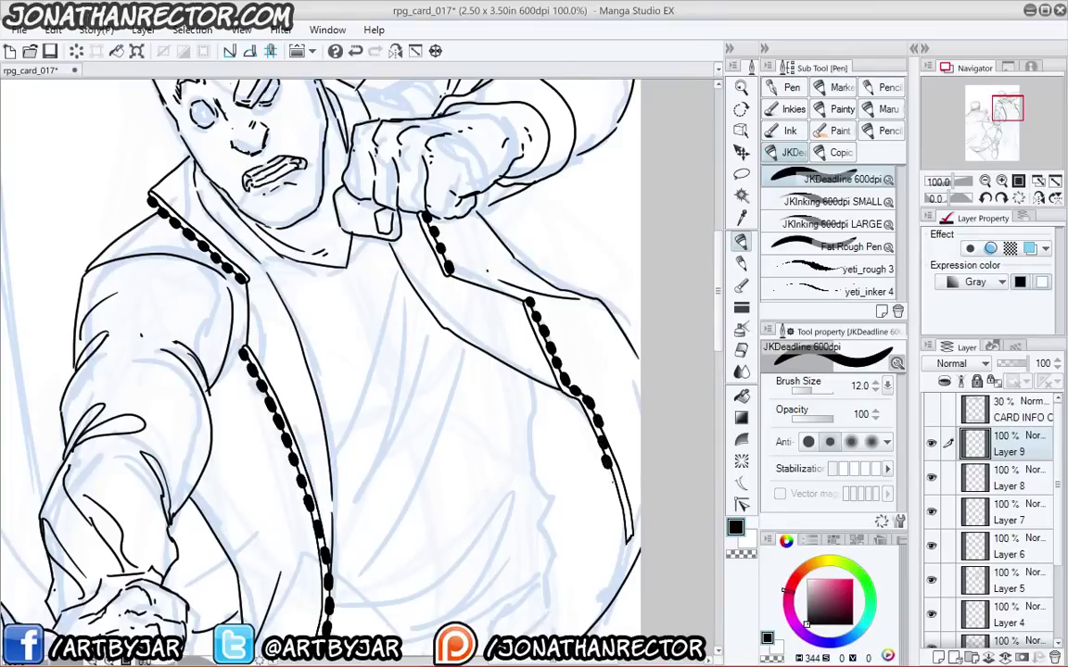
left_click(613, 473)
left_click(615, 483)
left_click(616, 499)
left_click(620, 515)
left_click(622, 539)
- Turn the solid dabs into hollow outlined zipper teeth and merge Layer 9 into Layer 8
left_click_drag(316, 431, 402, 306)
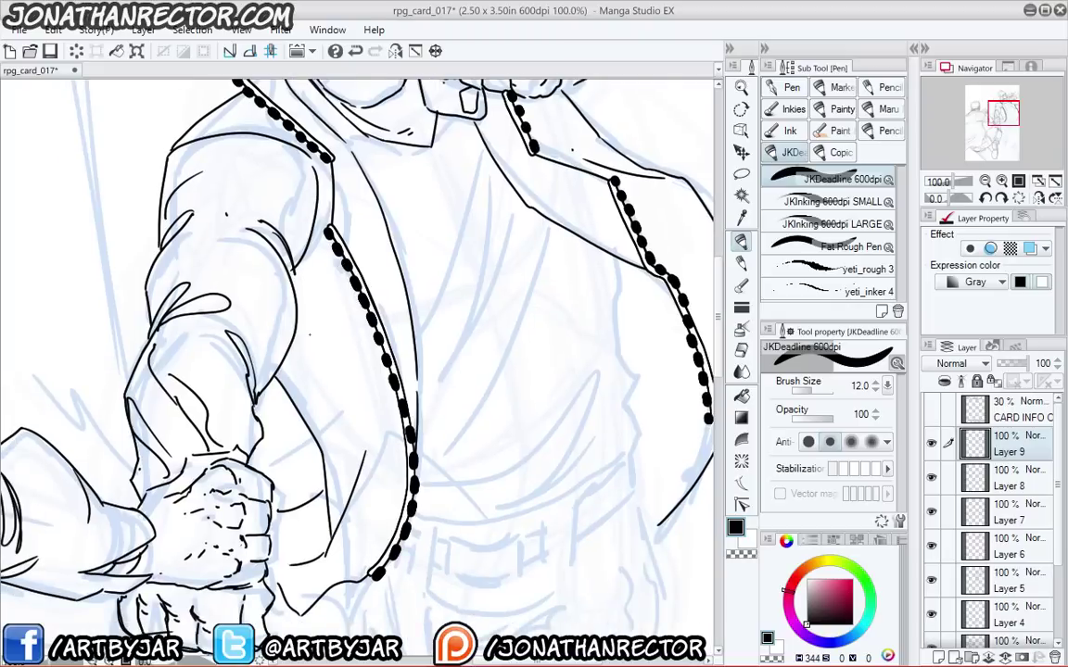
key("F1")
left_click_drag(239, 220, 227, 339)
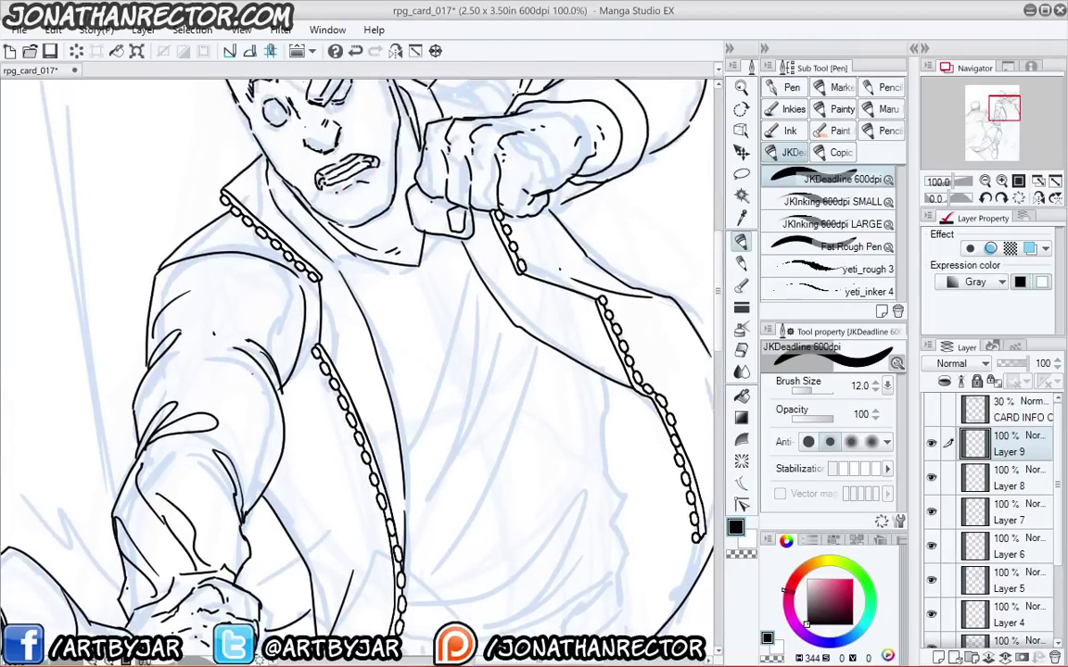
key("ctrl+minus")
key("ctrl+minus")
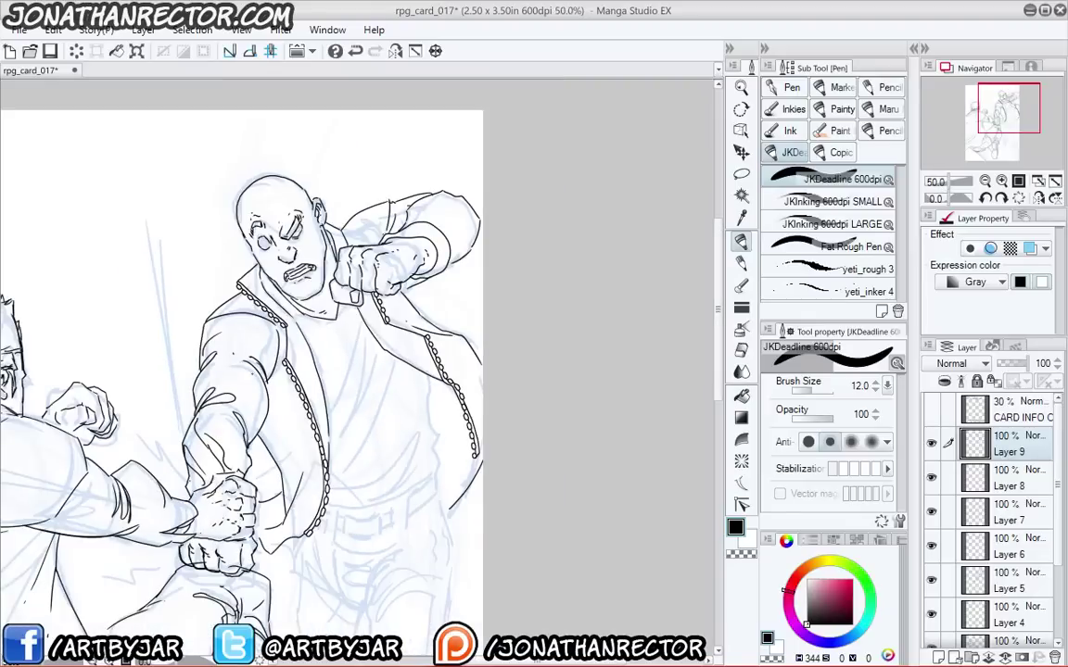
key("ctrl+plus")
key("ctrl+plus")
left_click_drag(287, 397, 290, 417)
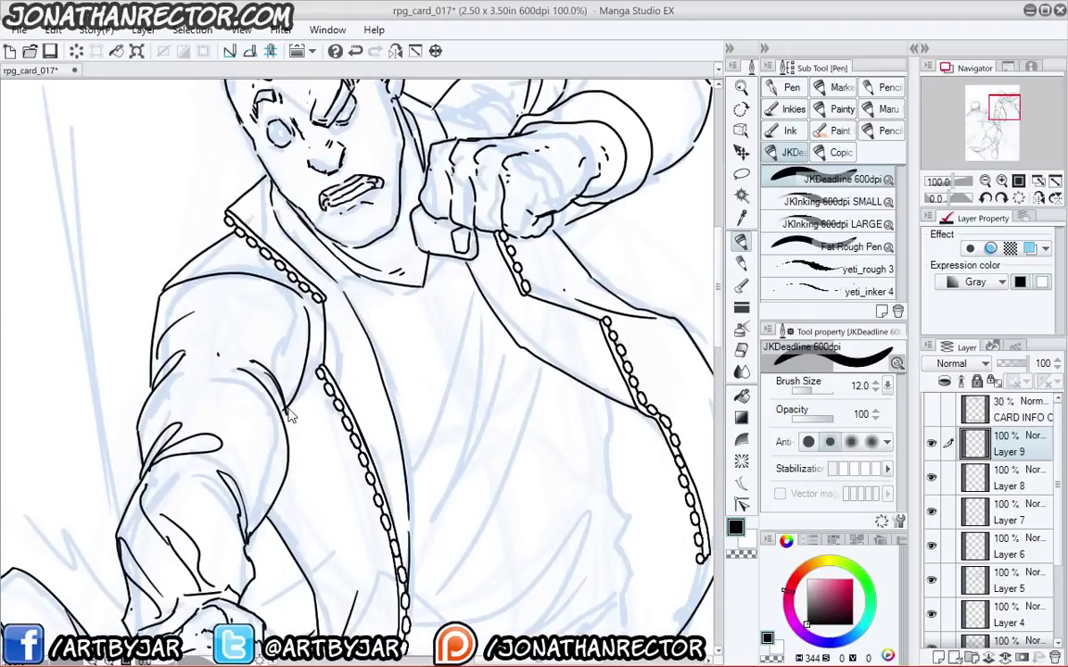
key("ctrl+e")
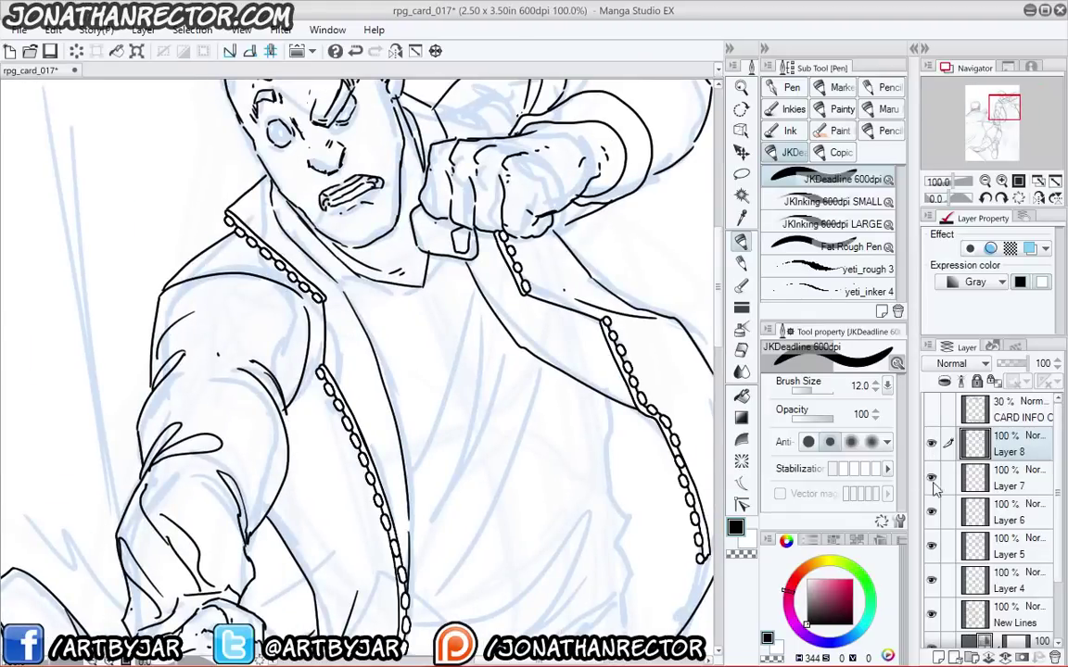
- Return to the JKDeadline 600dpi pen at size 4 and add a new layer above Layer 8 for the shirt and belt
left_click_drag(223, 409, 228, 429)
left_click(791, 201)
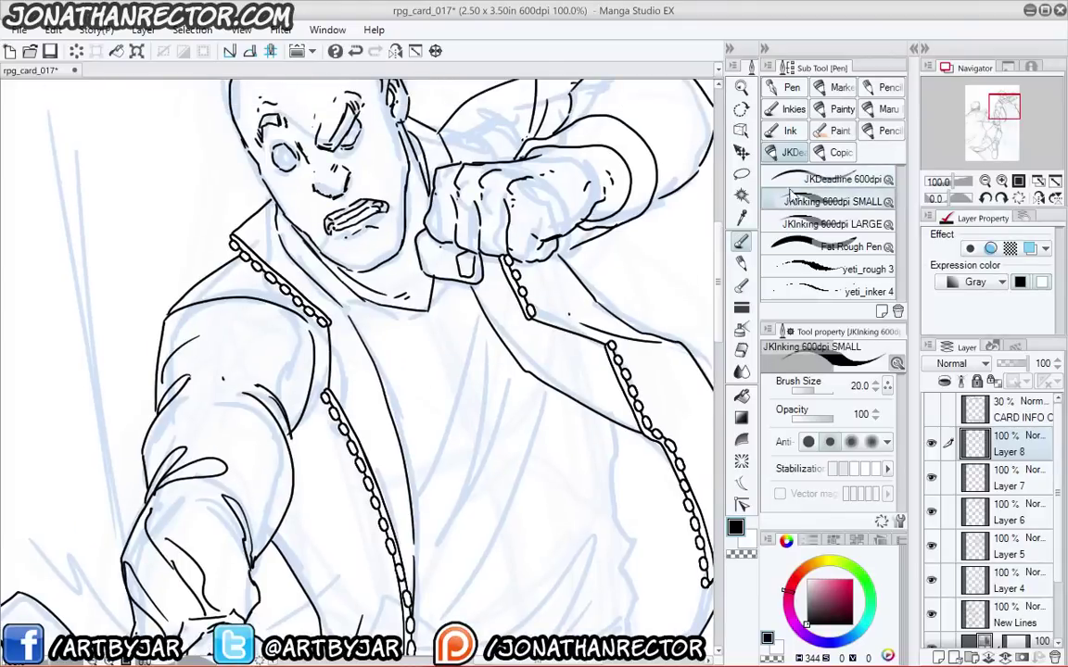
left_click(786, 180)
left_click_drag(347, 449, 284, 259)
left_click_drag(439, 315, 455, 302)
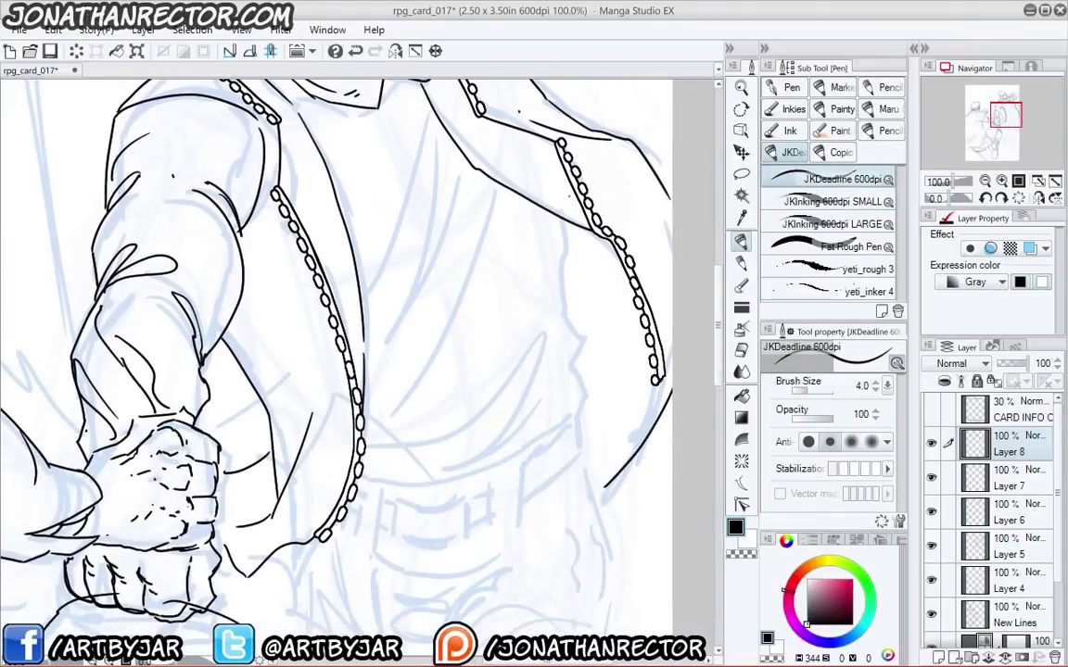
left_click(932, 444)
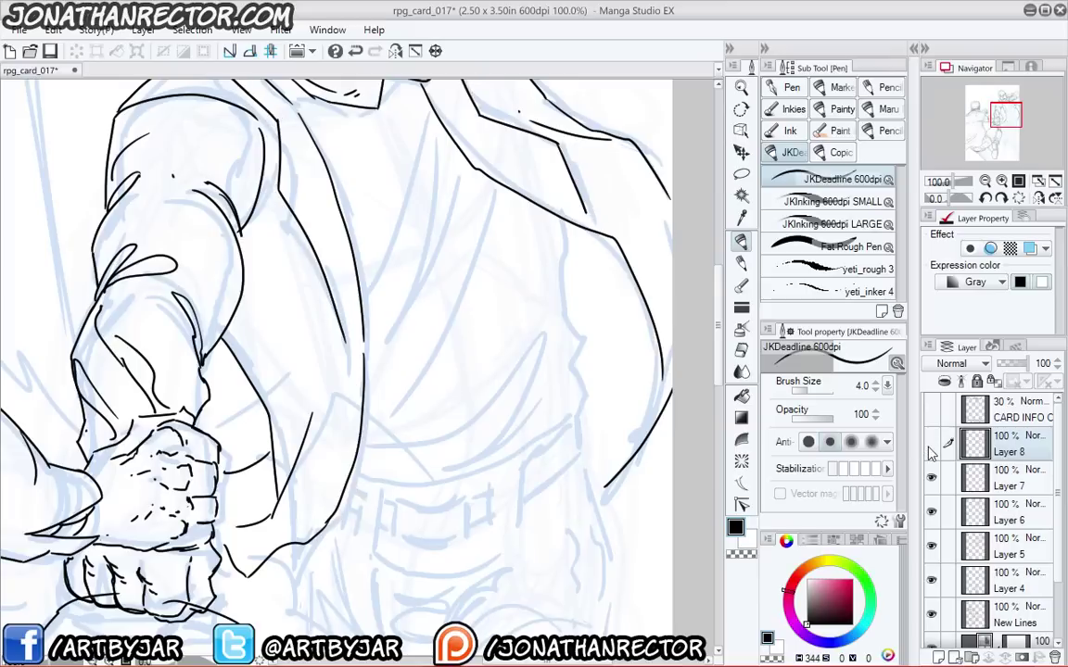
left_click(931, 443)
key("ctrl+shift+n")
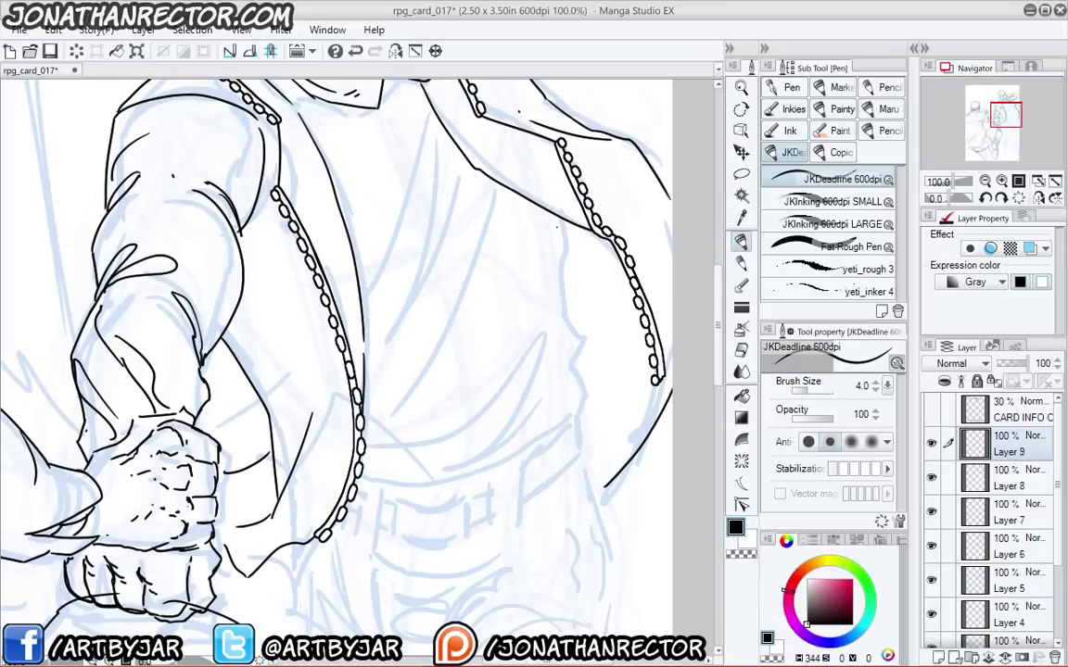
- Ink the shirt's side contour below the open jacket and its curved bottom hem
mouse_move(565, 223)
left_mouse_down()
mouse_move(561, 279)
mouse_move(591, 377)
mouse_move(583, 413)
left_mouse_up()
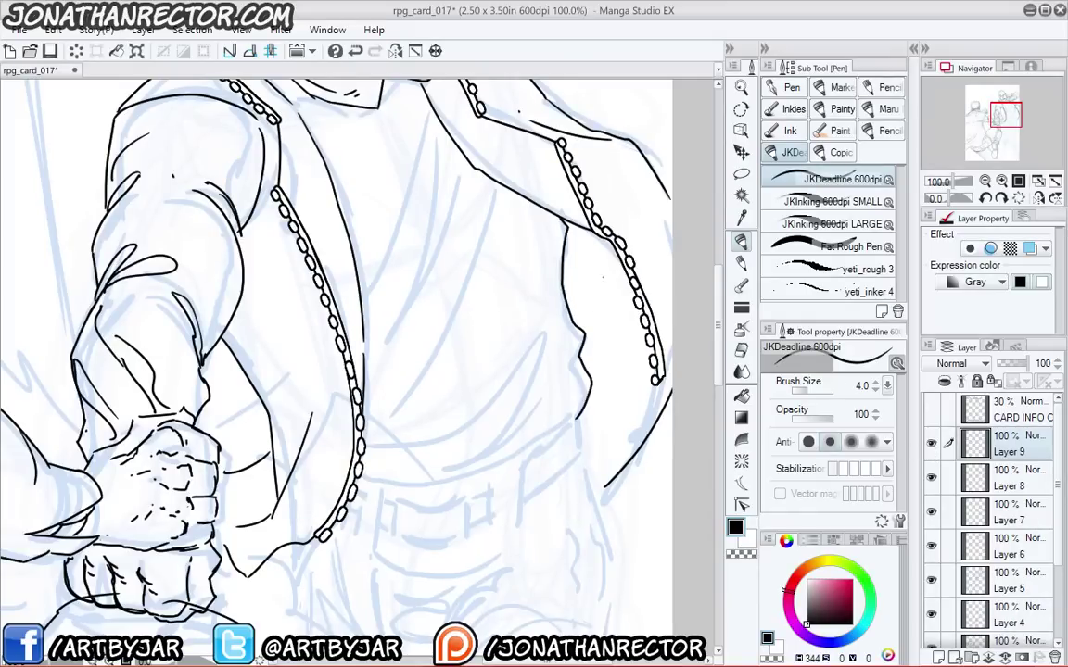
mouse_move(521, 402)
left_mouse_down()
mouse_move(594, 366)
mouse_move(575, 437)
mouse_move(463, 456)
mouse_move(411, 443)
left_mouse_up()
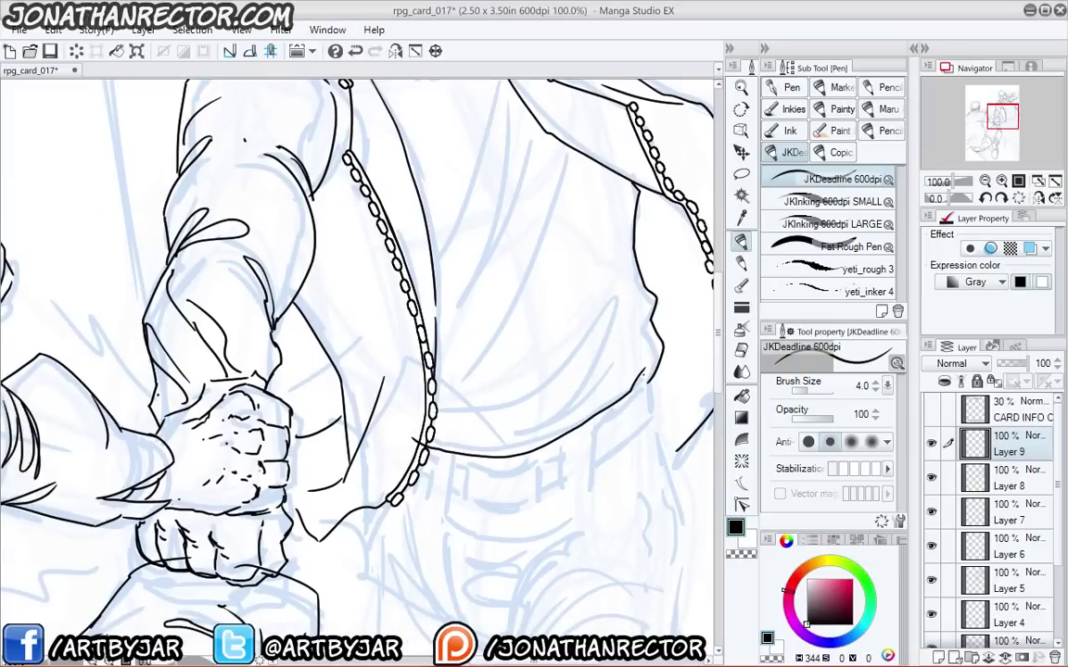
left_click_drag(649, 376, 636, 382)
- Ink the belt below the shirt hem with its upper edge, rectangular buckle and belt loops
mouse_move(589, 428)
left_mouse_down()
mouse_move(591, 464)
mouse_move(562, 483)
mouse_move(528, 460)
mouse_move(467, 463)
left_mouse_up()
mouse_move(542, 455)
left_mouse_down()
mouse_move(474, 497)
mouse_move(468, 461)
mouse_move(467, 493)
left_mouse_up()
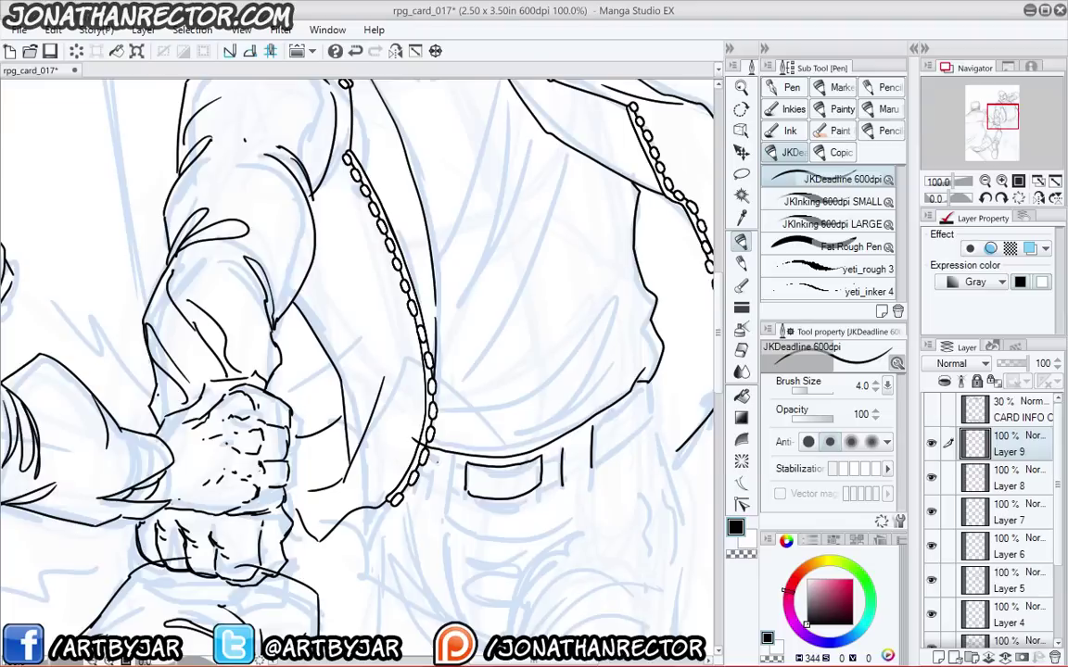
left_click_drag(438, 455, 438, 486)
mouse_move(547, 455)
left_mouse_down()
mouse_move(652, 387)
mouse_move(652, 416)
mouse_move(561, 485)
left_mouse_up()
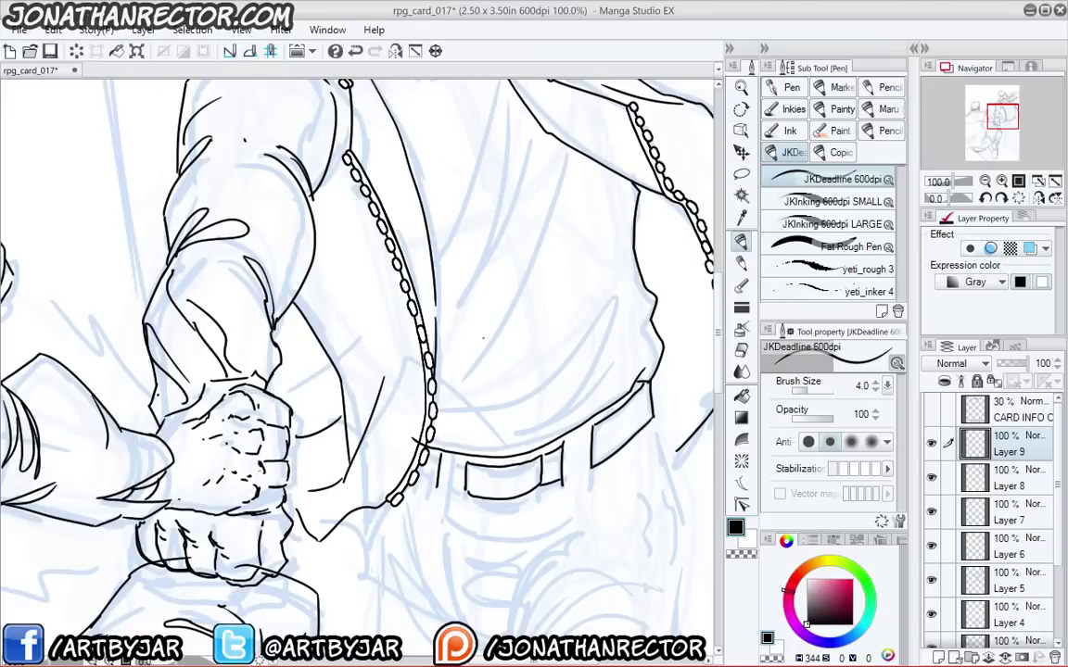
- Undo the last belt strokes and redraw the belt's side section with a curved lower edge, completing the strap between loops and buckle
key("x")
key("x")
key("ctrl+z")
key("ctrl+z")
key("ctrl+z")
key("ctrl+z")
key("ctrl+z")
mouse_move(647, 381)
left_mouse_down()
mouse_move(652, 405)
mouse_move(562, 479)
left_mouse_up()
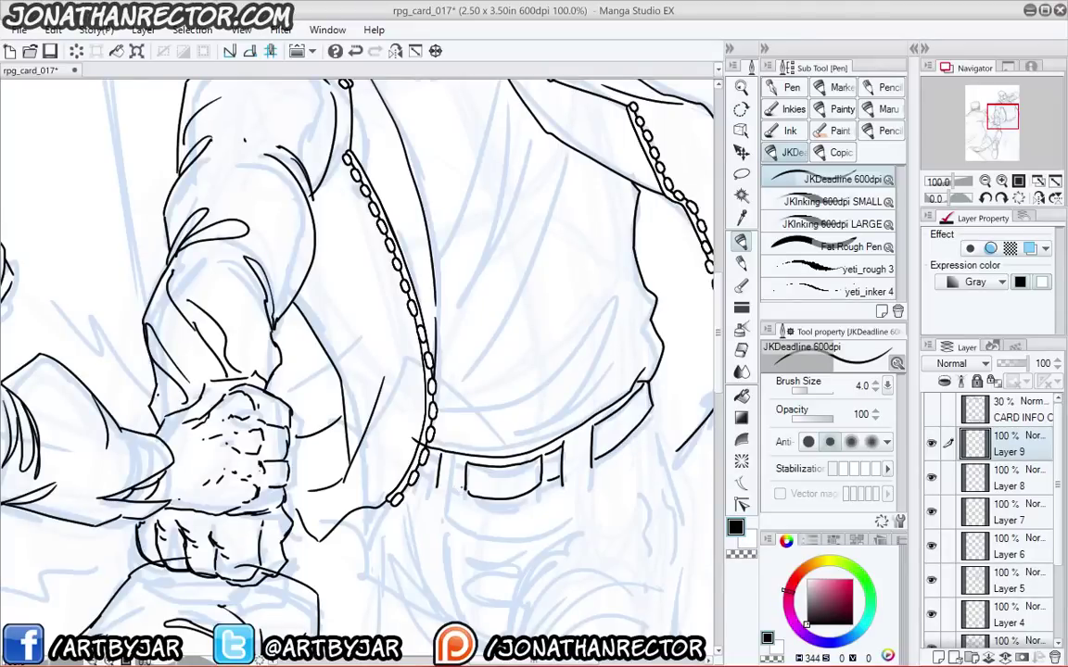
left_click_drag(444, 462, 468, 466)
- Ink the shirt's sweeping fold lines across the stomach and up toward the chest
left_click_drag(505, 279, 495, 303)
left_click_drag(533, 344, 551, 360)
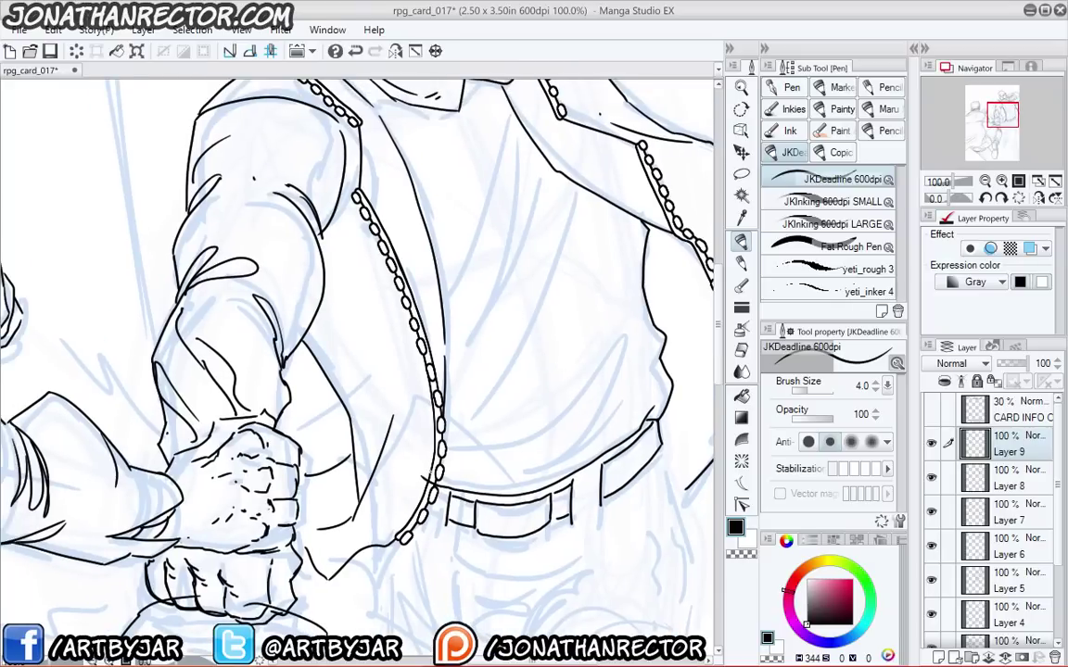
left_click_drag(433, 475, 510, 464)
mouse_move(509, 464)
left_mouse_down()
mouse_move(590, 377)
mouse_move(490, 451)
left_mouse_up()
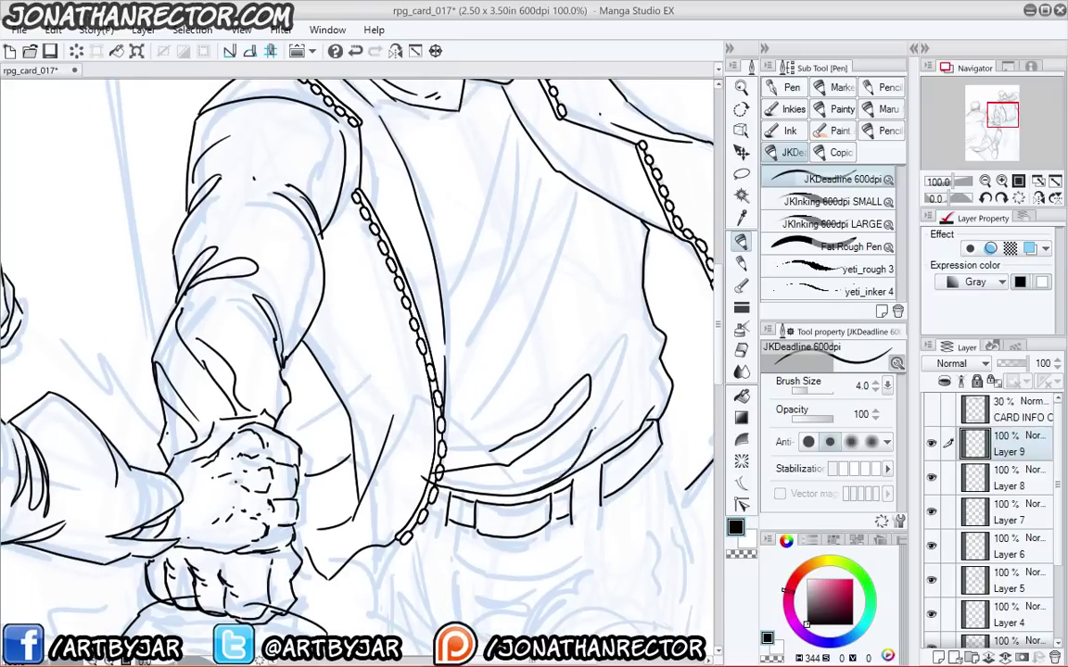
left_click_drag(647, 352, 594, 428)
mouse_move(635, 214)
left_mouse_down()
mouse_move(586, 339)
mouse_move(534, 385)
left_mouse_up()
left_click_drag(563, 323, 425, 448)
mouse_move(451, 375)
left_mouse_down()
mouse_move(419, 448)
mouse_move(484, 273)
left_mouse_up()
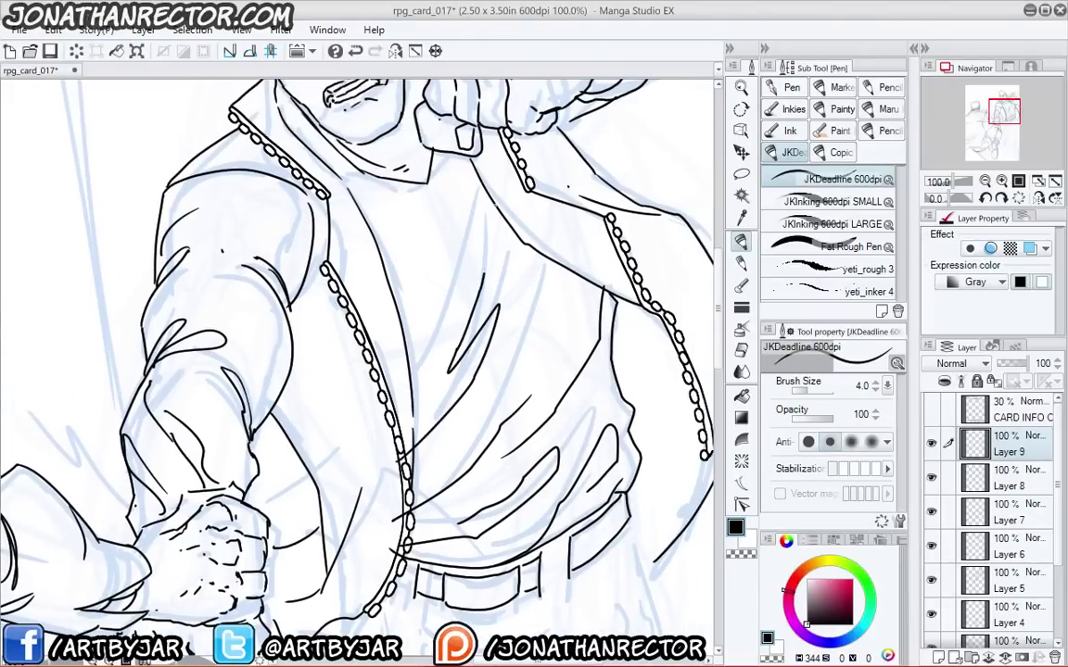
- Ink the shirt's upper fold lines across the chest, from below the collar to the jacket's front edges
mouse_move(495, 195)
left_mouse_down()
mouse_move(489, 246)
mouse_move(536, 348)
mouse_move(544, 330)
left_mouse_up()
left_click(551, 311)
mouse_move(447, 266)
left_mouse_down()
mouse_move(399, 356)
mouse_move(418, 372)
left_mouse_up()
left_click_drag(431, 238, 420, 304)
left_click(411, 323)
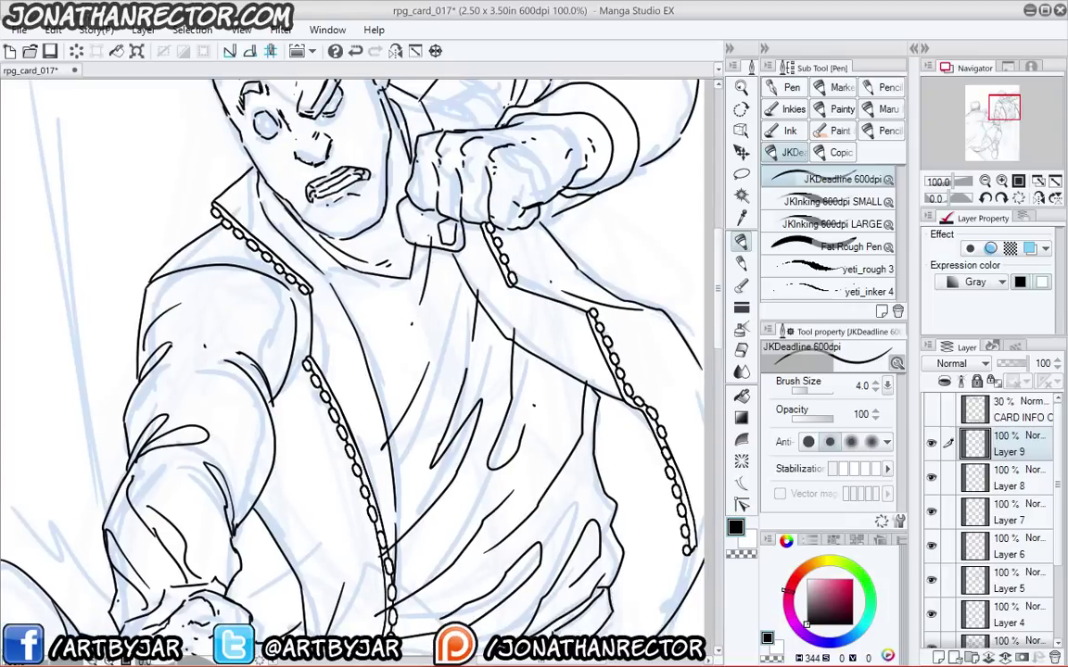
- Erase the parts of the shirt's fold lines that overlap the jacket's front edges, using the Hard eraser
key("e")
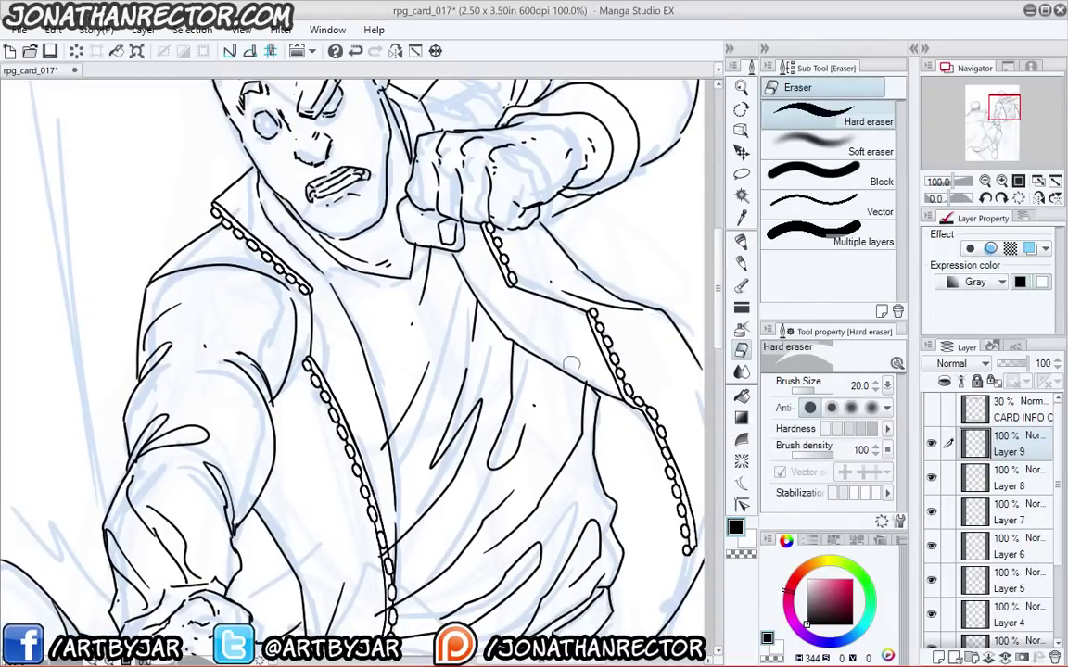
left_click_drag(351, 459, 371, 321)
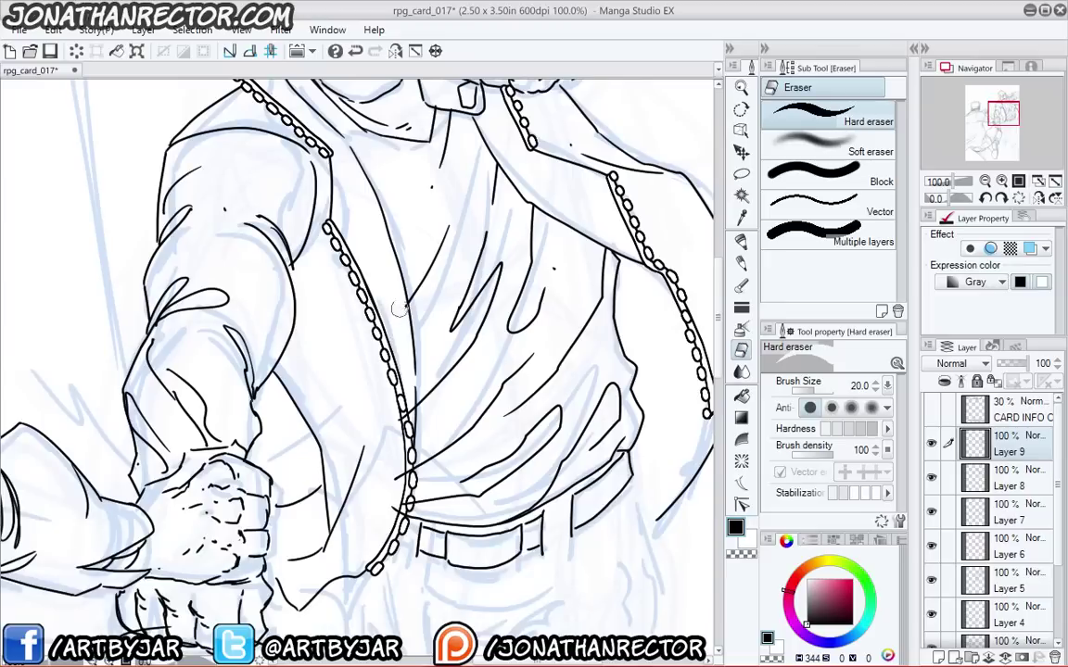
- Ink a short curved crease on the bald man's cheek beneath his narrowed eye with the JKDeadline 600dpi pen
mouse_move(385, 516)
left_mouse_down()
mouse_move(416, 404)
mouse_move(417, 429)
left_mouse_up()
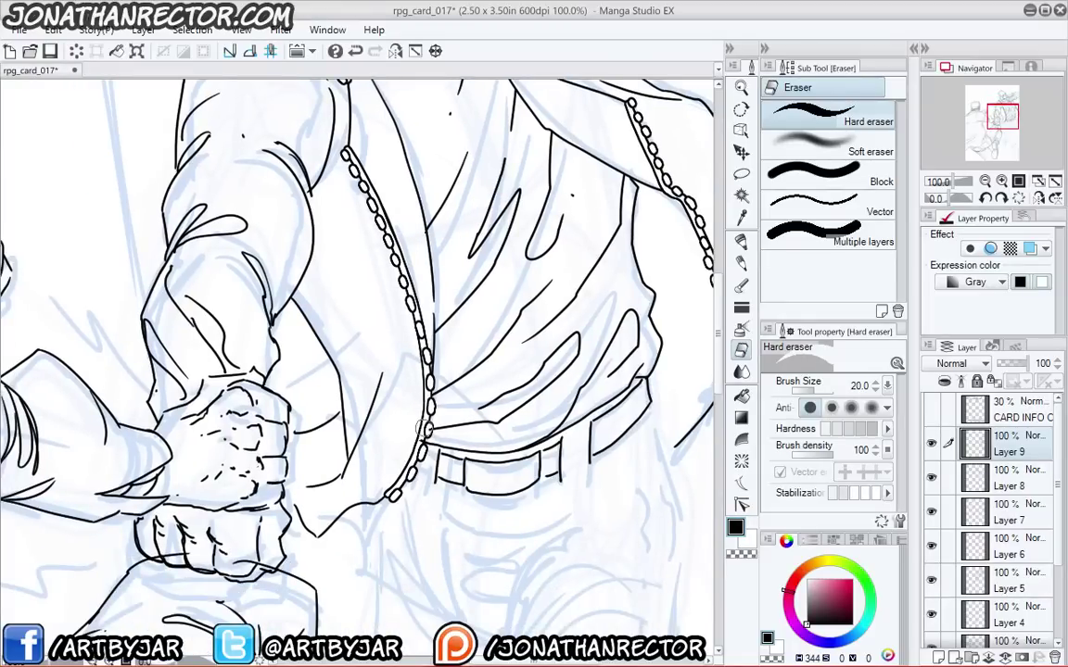
left_click_drag(389, 376, 406, 452)
left_click_drag(386, 328, 371, 475)
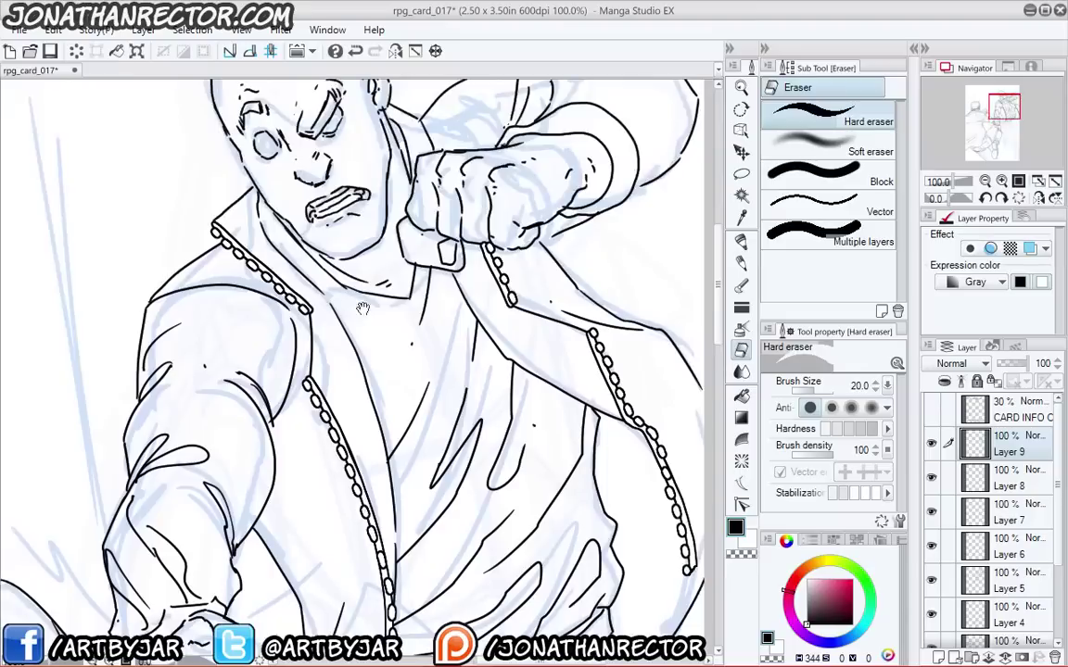
left_click_drag(326, 359, 345, 438)
left_click_drag(340, 365, 354, 436)
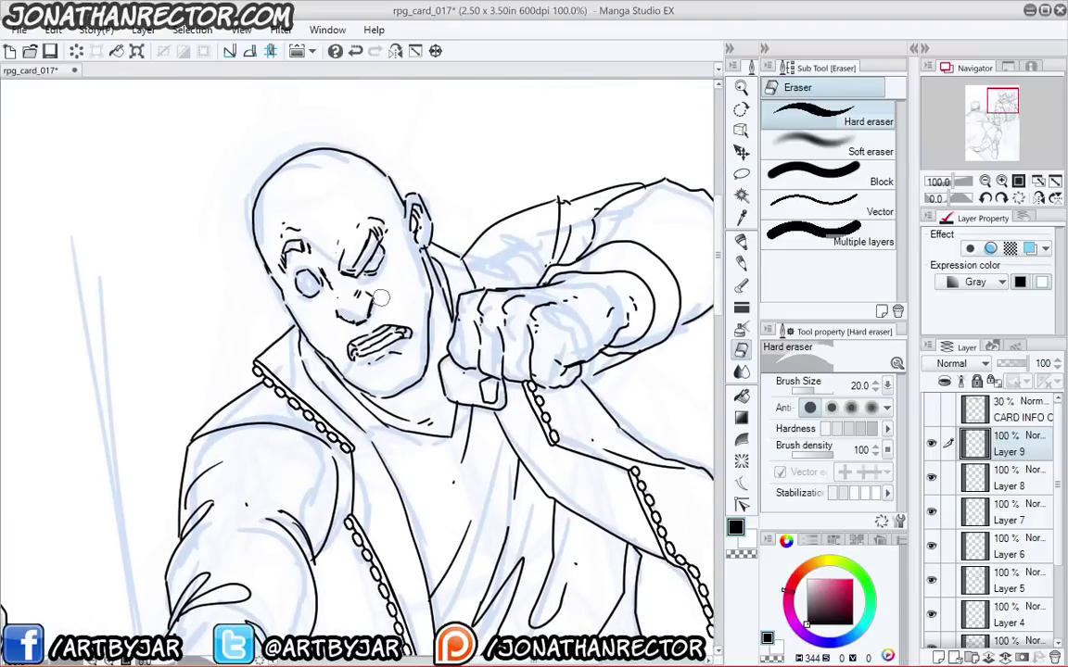
key("p")
left_click_drag(383, 290, 401, 286)
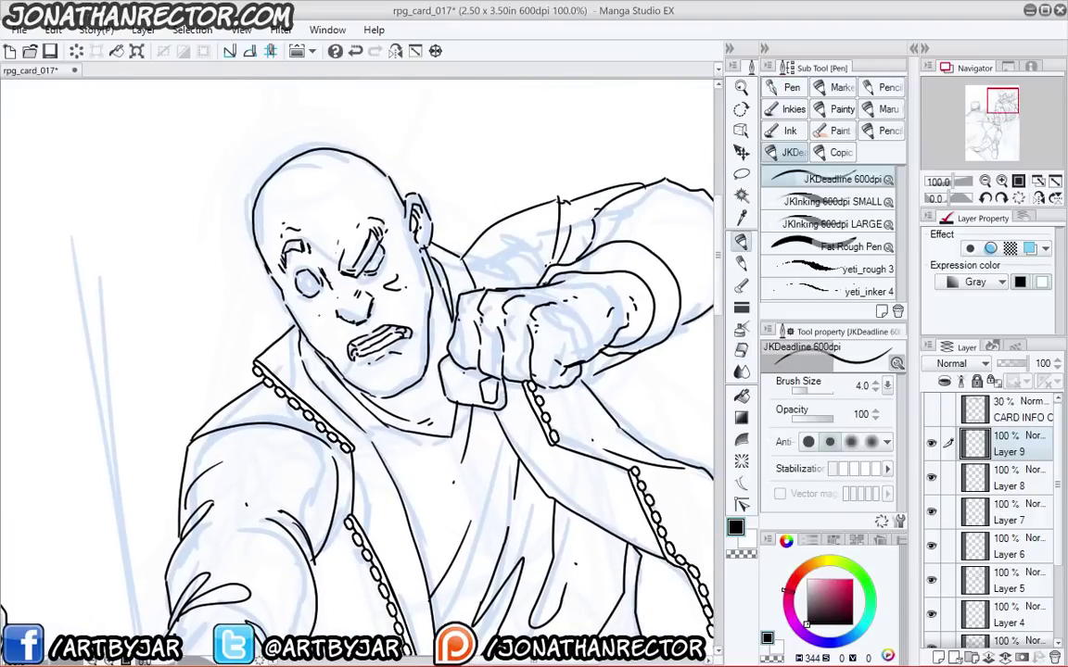
- Ink small marks at the bald man's temple and rework the contour along the top of his skull
left_click_drag(276, 245, 270, 266)
mouse_move(398, 172)
left_mouse_down()
mouse_move(405, 193)
mouse_move(350, 150)
mouse_move(301, 147)
mouse_move(309, 149)
left_mouse_up()
key("ctrl+z")
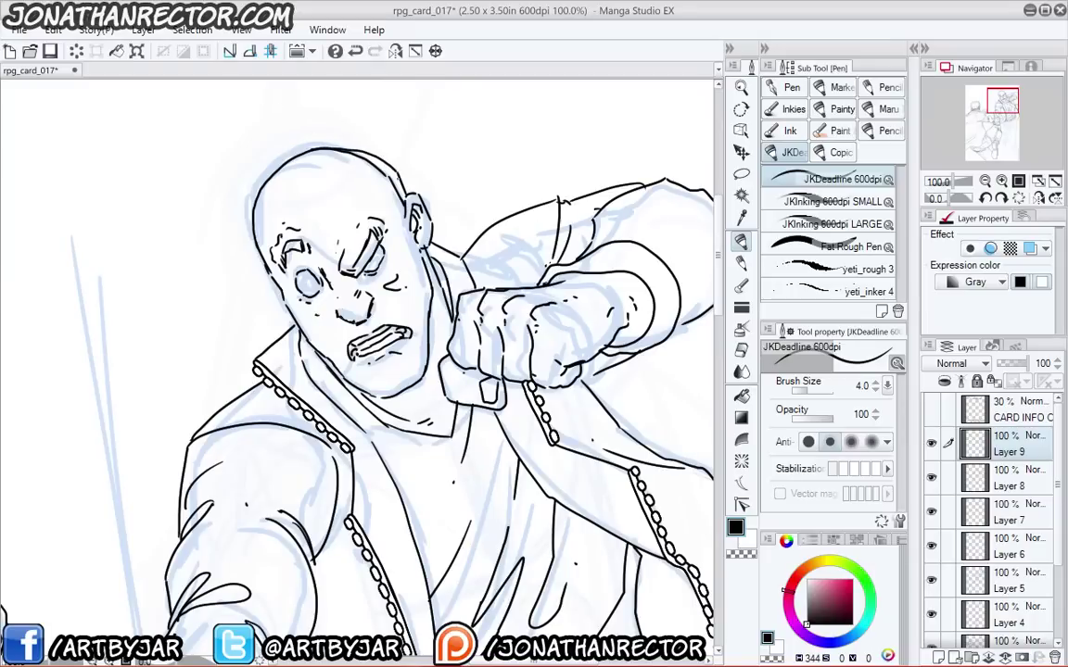
- Toggle the visibility of Layers 8, 7 and 6 to find the old head outline, and make Layer 6 active
left_click(932, 479)
left_click(932, 479)
left_click(932, 513)
left_click(932, 512)
left_click(933, 543)
left_click(932, 545)
left_click(931, 545)
left_click(1010, 546)
- Erase the old doubled skull outline on Layer 6 with the Hard eraser and return to the pen
key("e")
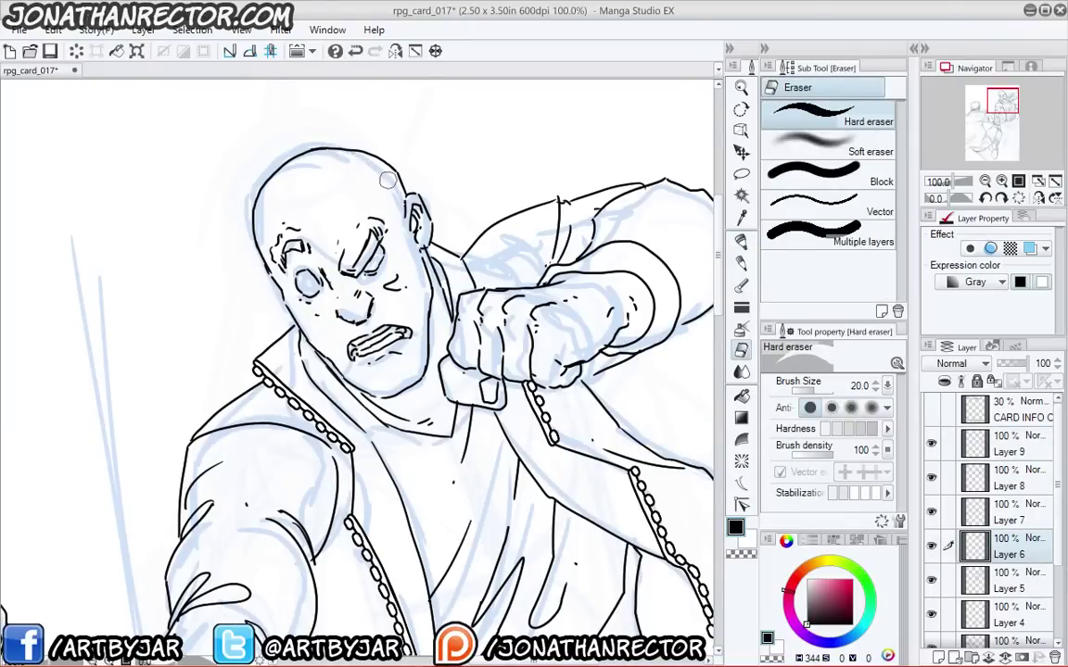
left_click_drag(340, 324, 357, 250)
key("p")
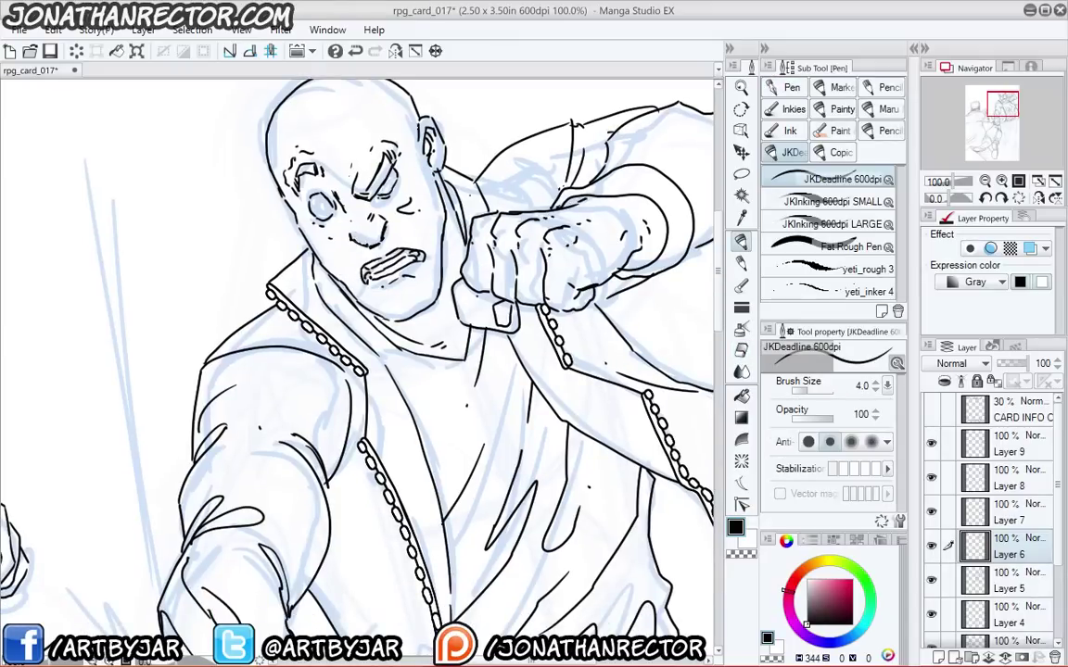
- Check the bald man's figure in a horizontally mirrored view, restore the normal orientation and review the inked upper body down to the trousers
left_click_drag(433, 473, 246, 409)
left_click_drag(305, 469, 372, 551)
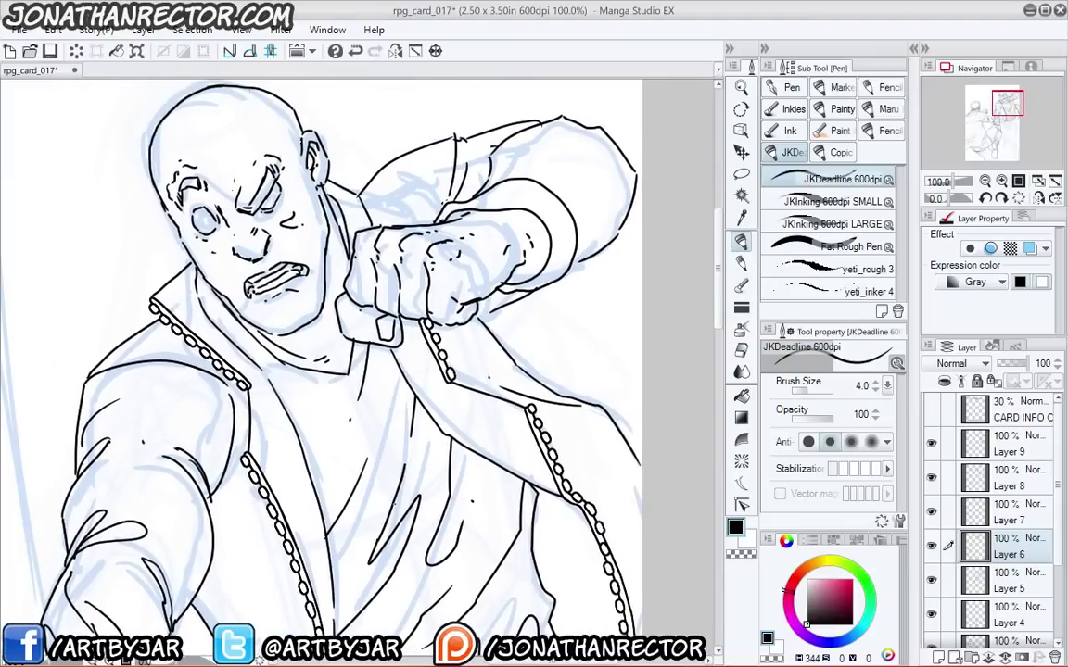
left_click(396, 52)
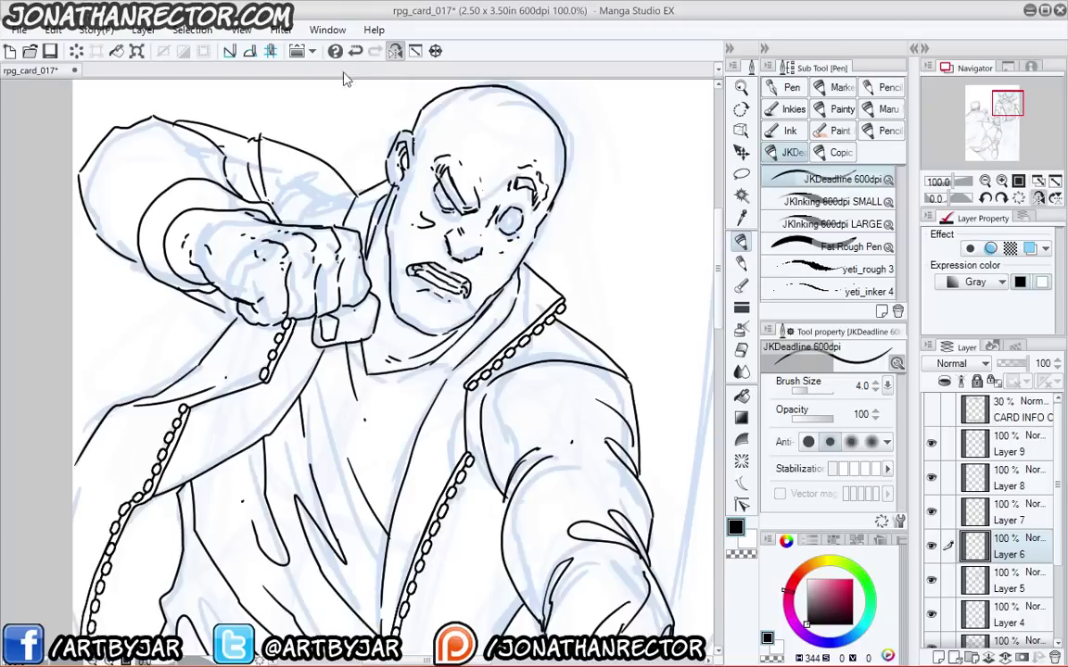
left_click(395, 52)
left_click_drag(302, 457, 365, 432)
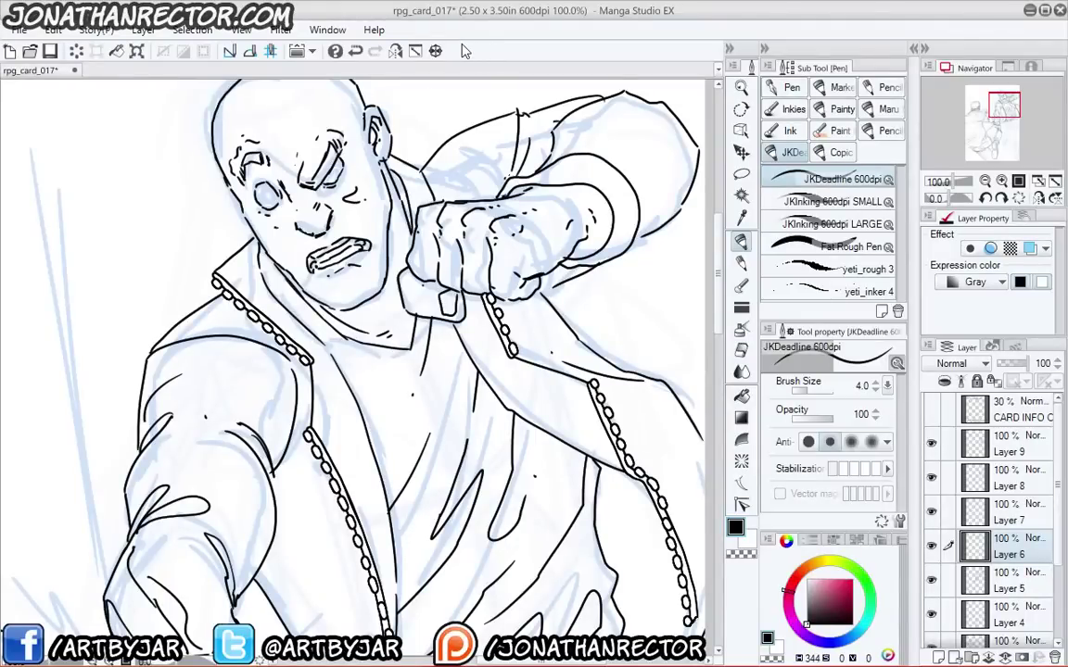
scroll(344, 429, "down", 5)
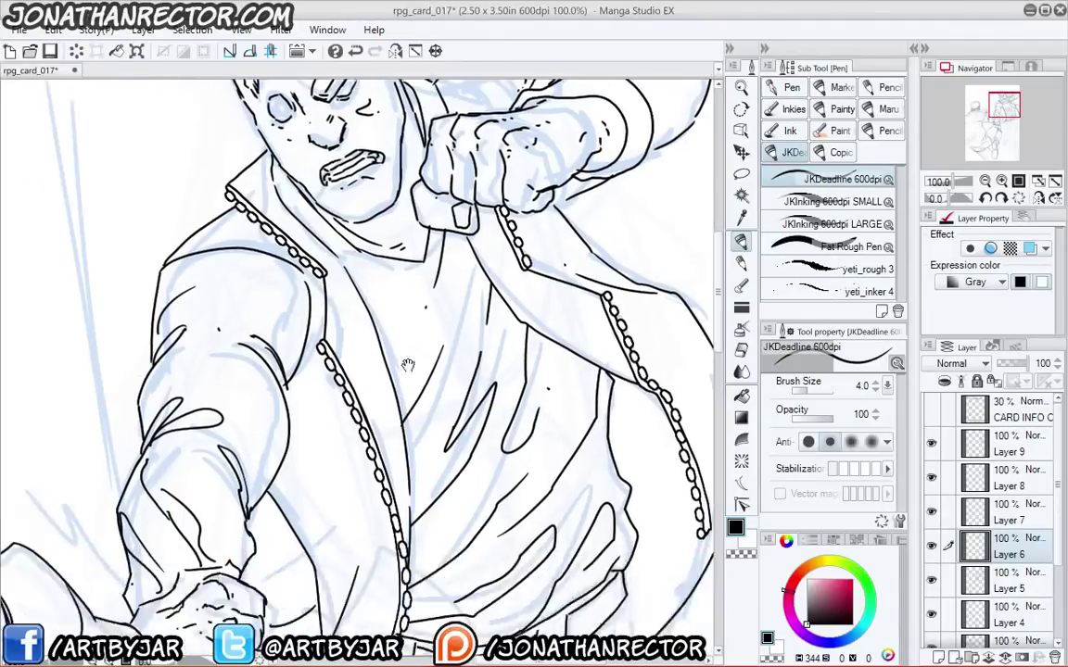
scroll(500, 315, "down", 3)
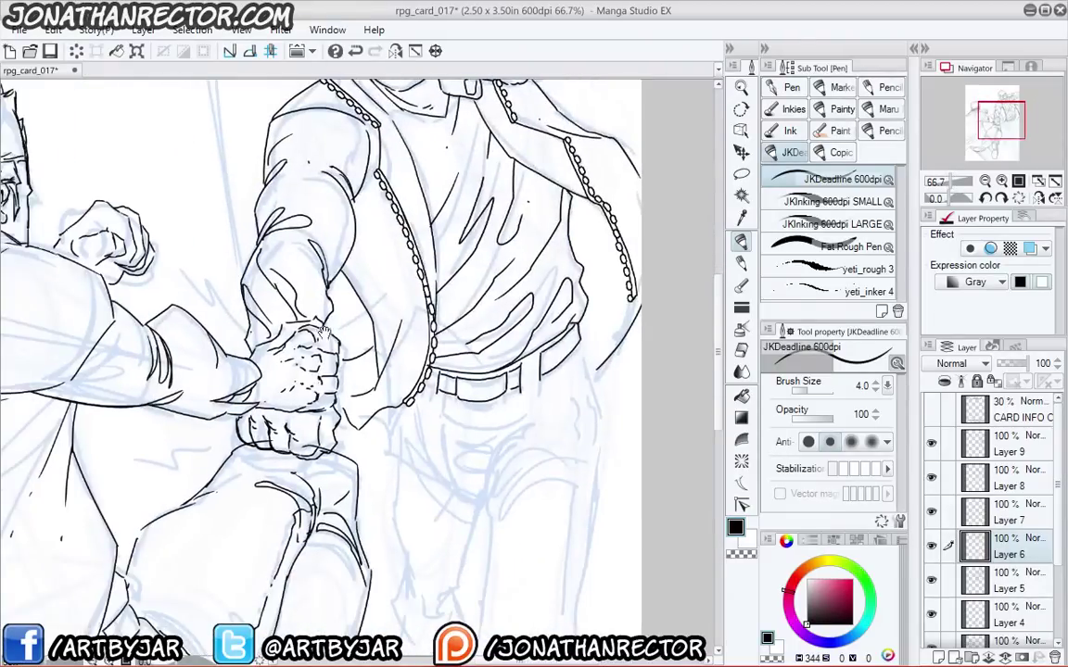
mouse_move(191, 258)
left_mouse_down()
mouse_move(200, 304)
mouse_move(169, 443)
left_mouse_up()
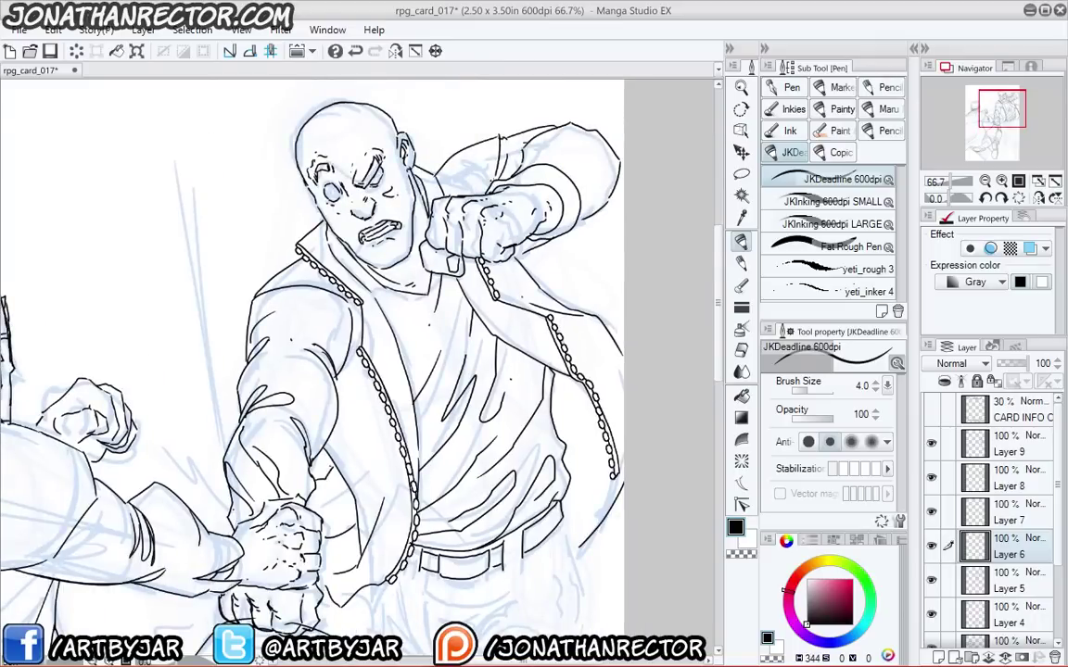
left_click_drag(161, 470, 146, 254)
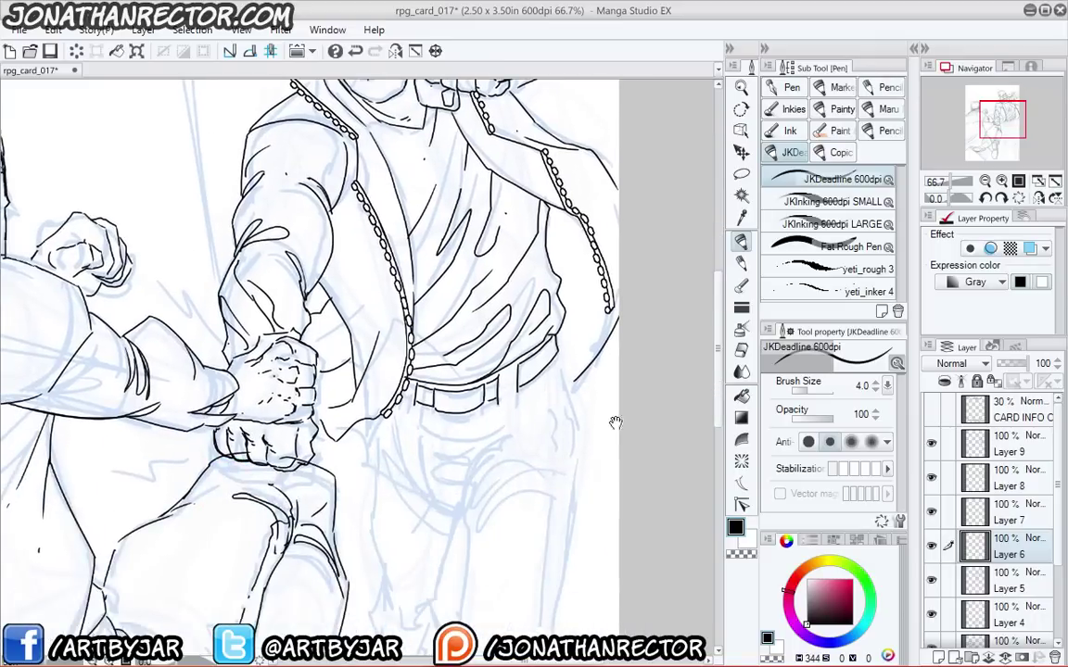
left_click_drag(281, 328, 261, 226)
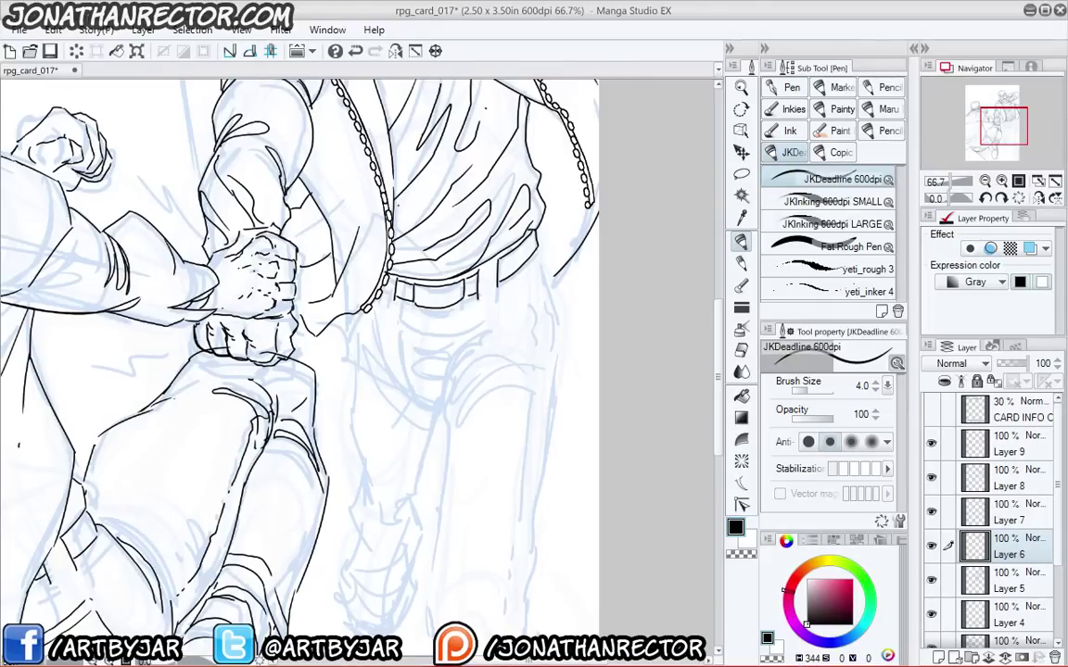
- Ink the inner contour of the bald man's front leg from the crotch to the knee, with folds at the knee
left_click_drag(430, 450, 419, 393)
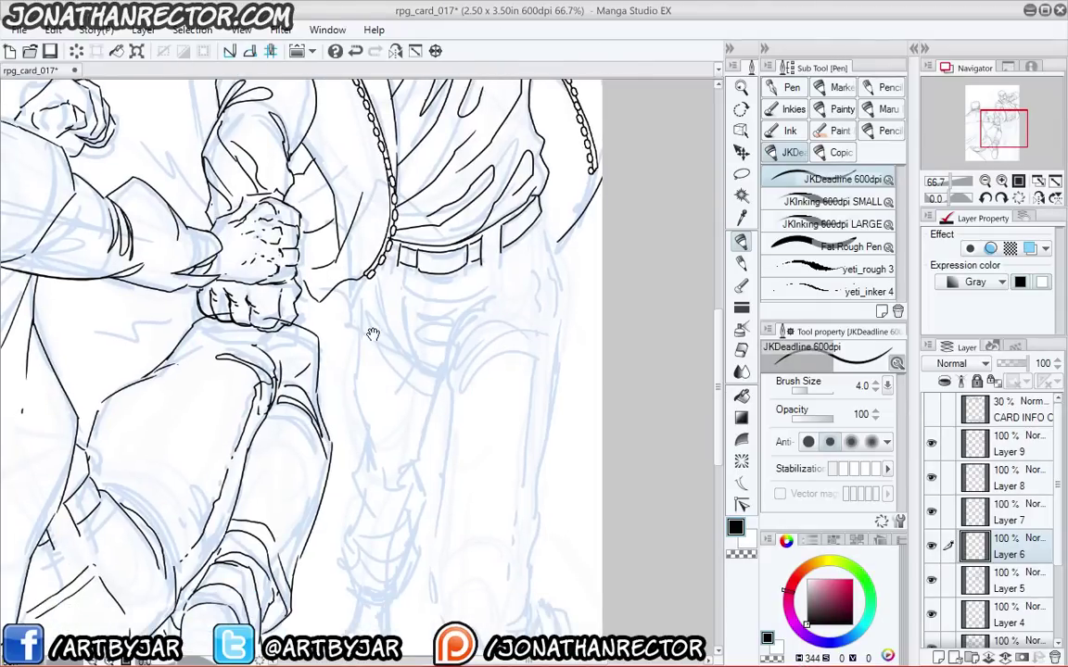
mouse_move(372, 334)
left_mouse_down()
mouse_move(417, 279)
mouse_move(425, 344)
left_mouse_up()
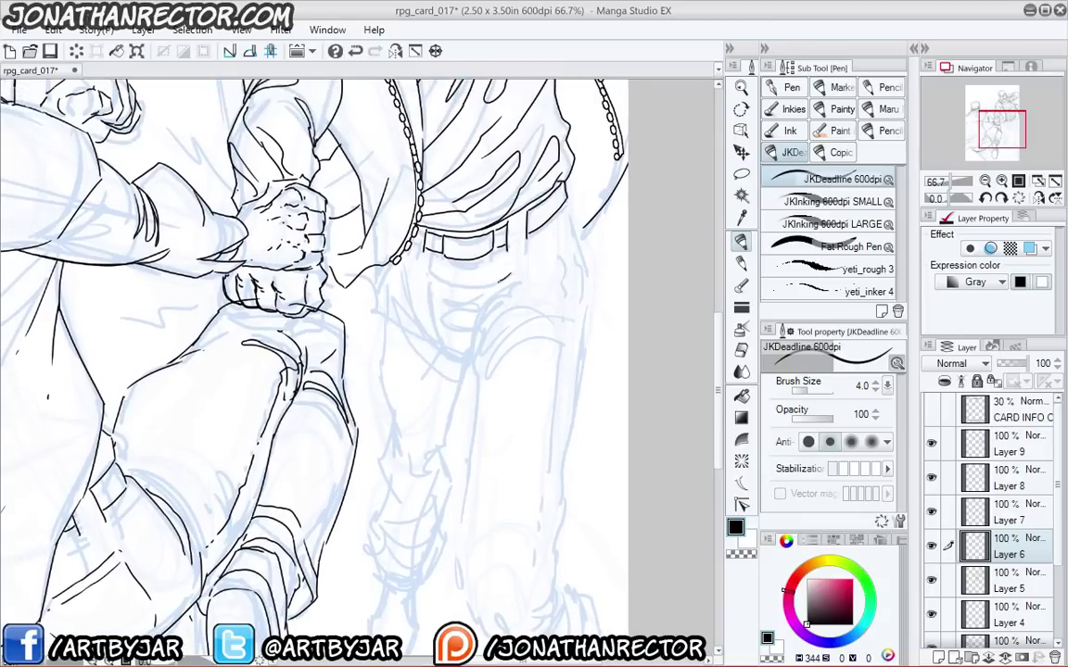
left_click_drag(436, 281, 428, 227)
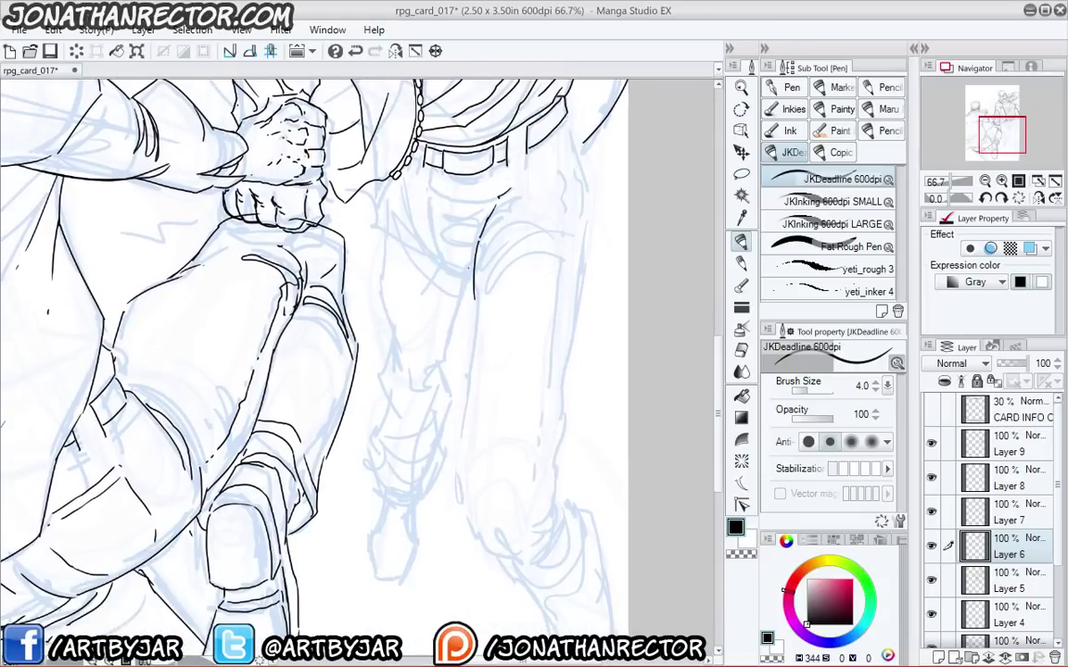
left_click_drag(427, 400, 394, 303)
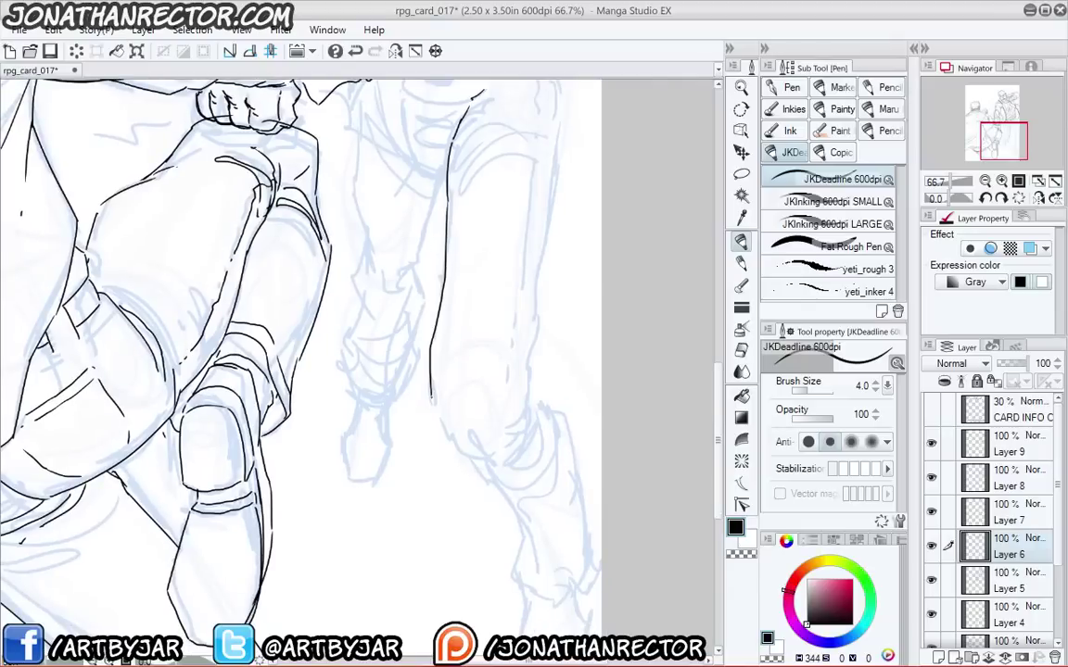
left_click_drag(358, 389, 308, 264)
mouse_move(400, 313)
left_mouse_down()
mouse_move(465, 331)
mouse_move(465, 340)
mouse_move(482, 322)
left_mouse_up()
left_click_drag(428, 345, 486, 338)
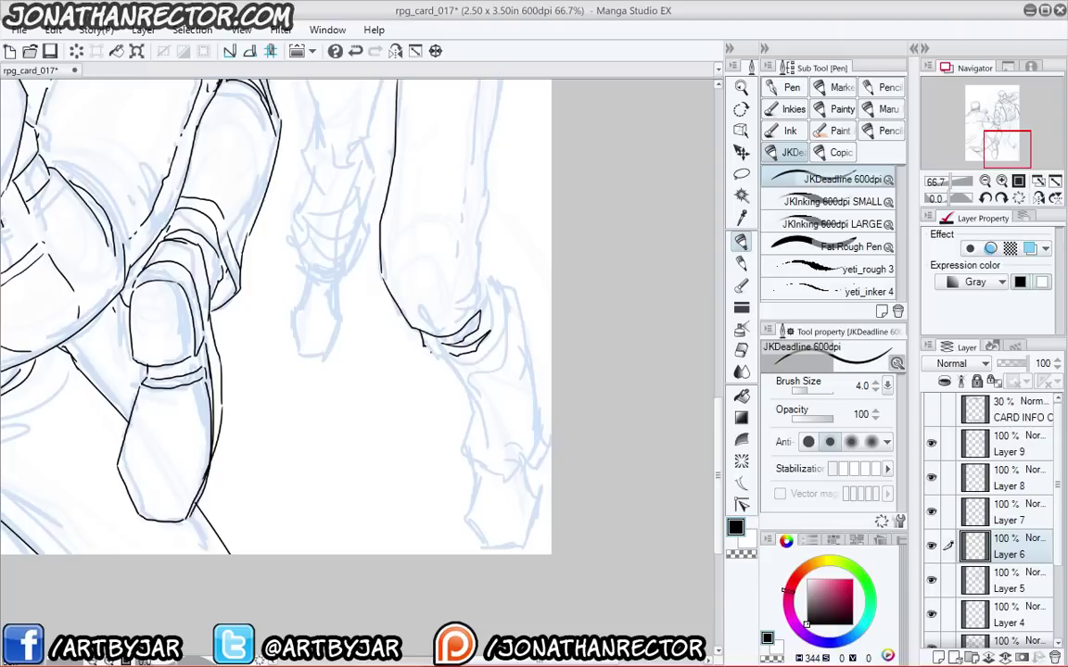
- Ink the outer contour of the front leg from the hip down past the knee
mouse_move(422, 343)
left_mouse_down()
mouse_move(446, 360)
mouse_move(468, 415)
mouse_move(463, 456)
mouse_move(488, 479)
mouse_move(522, 480)
mouse_move(539, 440)
mouse_move(529, 346)
mouse_move(485, 271)
left_mouse_up()
mouse_move(468, 269)
left_mouse_down()
mouse_move(496, 455)
mouse_move(530, 262)
left_mouse_up()
mouse_move(529, 262)
left_mouse_down()
mouse_move(519, 374)
mouse_move(531, 328)
mouse_move(516, 172)
left_mouse_up()
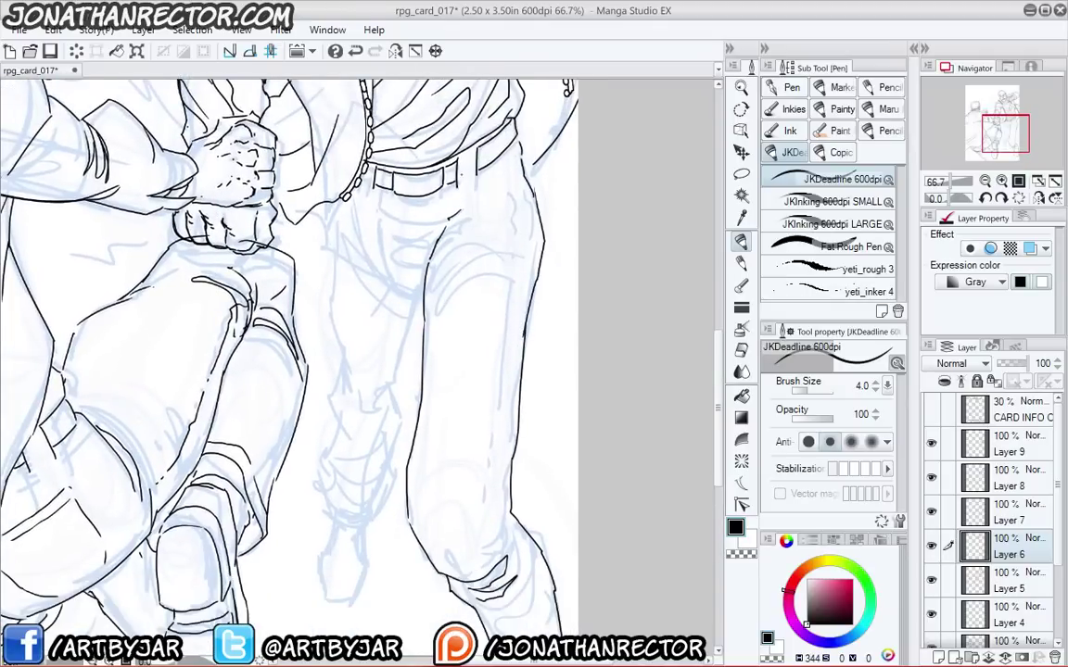
- Ink the trouser folds below the belt at the hip and short crease marks across the front thigh
left_click_drag(464, 215, 509, 175)
mouse_move(509, 171)
left_mouse_down()
mouse_move(427, 216)
mouse_move(372, 201)
mouse_move(417, 222)
mouse_move(498, 209)
left_mouse_up()
left_click_drag(441, 232, 499, 217)
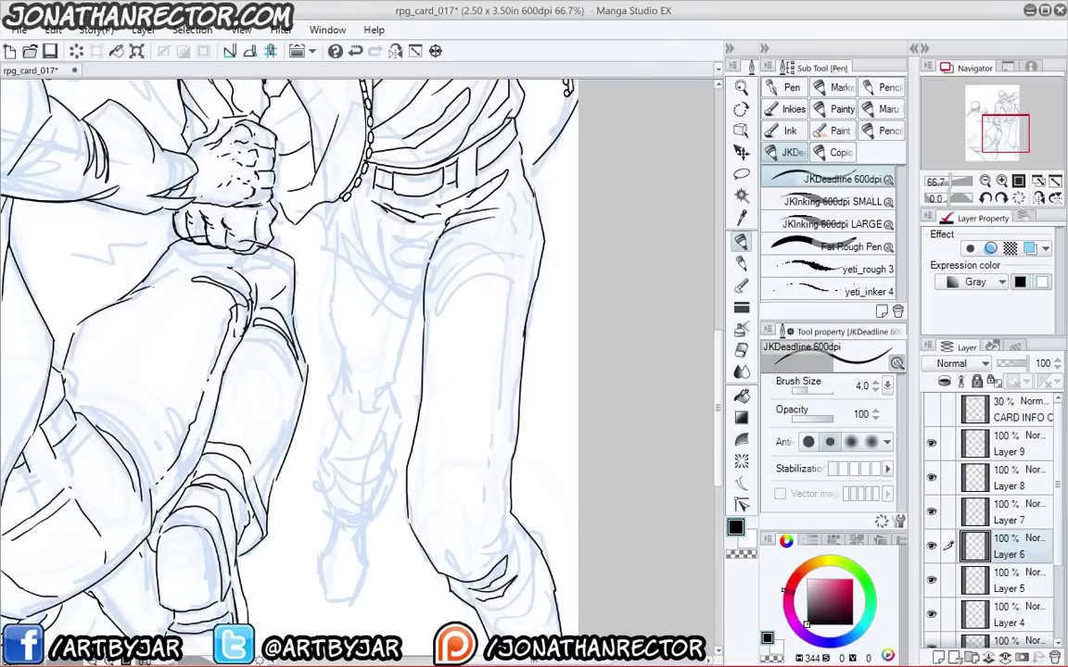
left_click_drag(537, 276, 500, 257)
left_click_drag(494, 307, 500, 251)
left_click_drag(529, 268, 512, 258)
left_click_drag(460, 261, 483, 266)
left_click_drag(513, 418, 500, 422)
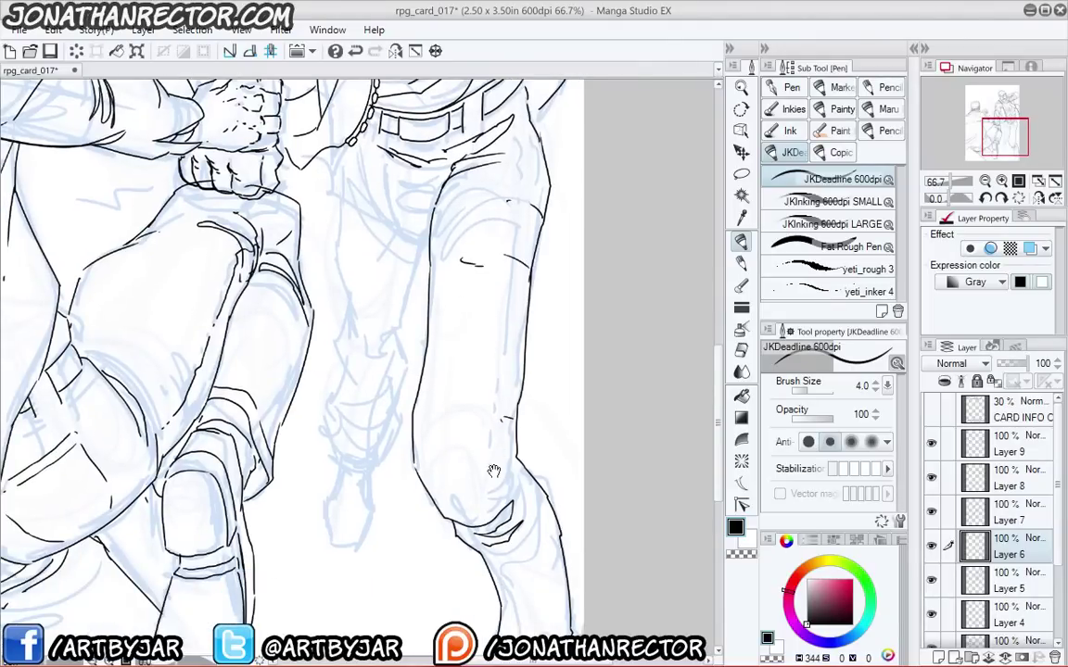
- Ink the front lower leg down to the trouser hem, adding knee marks, shin folds and a hem fold
mouse_move(493, 471)
left_mouse_down()
mouse_move(505, 423)
mouse_move(486, 450)
mouse_move(447, 344)
left_mouse_up()
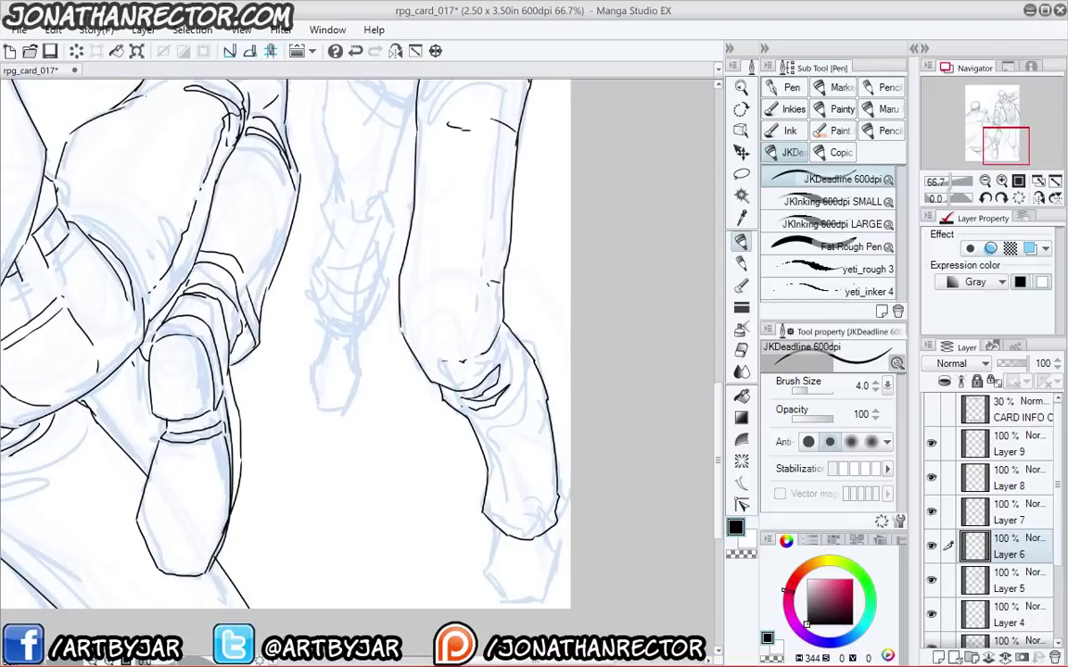
left_click_drag(471, 418, 500, 449)
mouse_move(526, 476)
left_mouse_down()
mouse_move(539, 492)
mouse_move(523, 527)
mouse_move(487, 496)
left_mouse_up()
left_click_drag(496, 478, 521, 513)
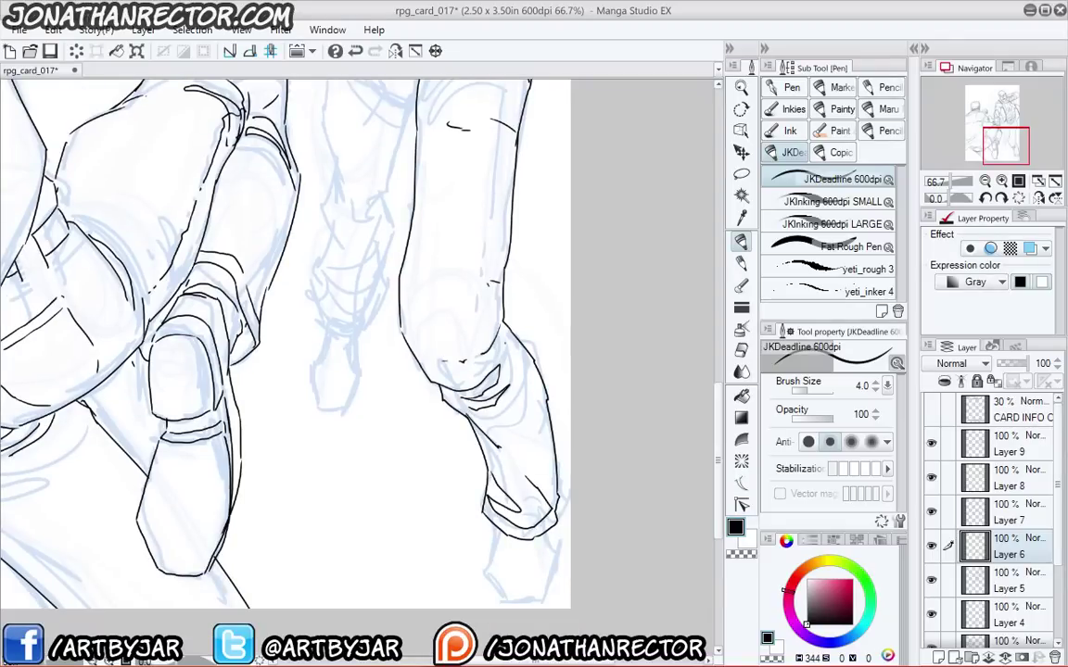
- Ink the trouser fly, the crotch seam and the folds beneath the belt buckle
left_click_drag(343, 305, 405, 507)
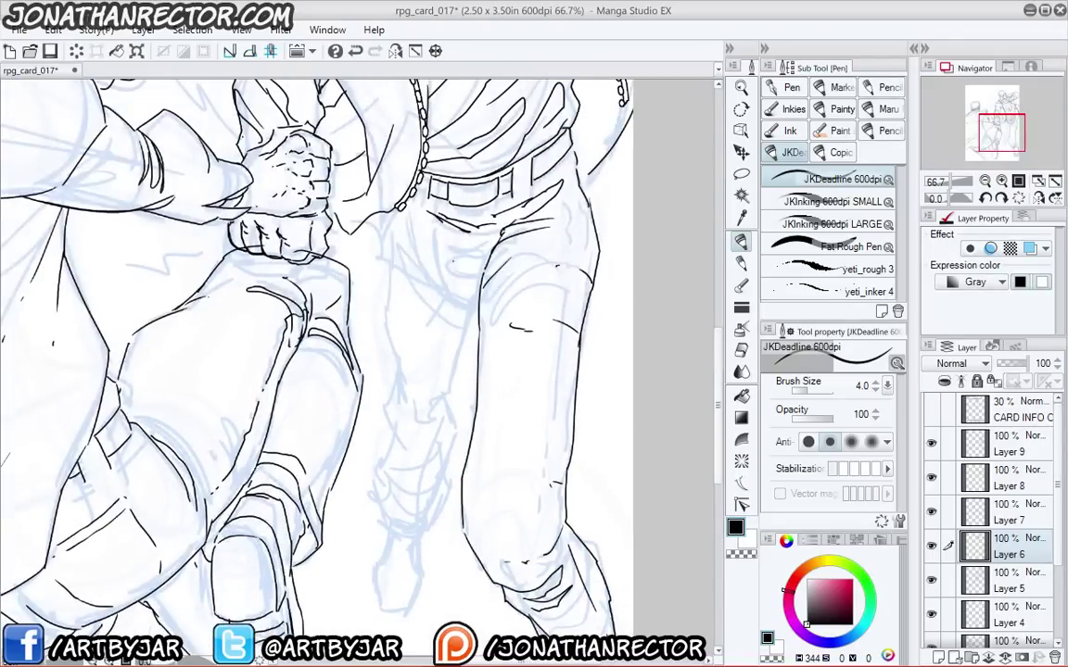
mouse_move(468, 303)
left_mouse_down()
mouse_move(439, 274)
mouse_move(431, 212)
mouse_move(452, 220)
left_mouse_up()
left_click_drag(450, 226, 470, 293)
left_click_drag(486, 235, 477, 282)
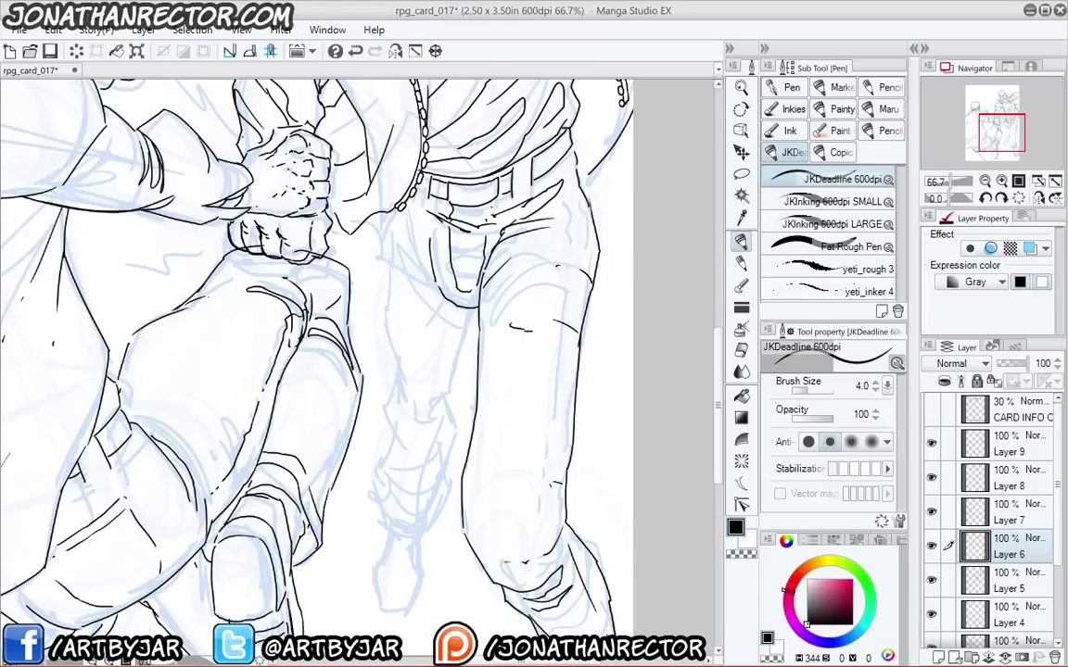
left_click_drag(444, 186, 425, 258)
mouse_move(433, 219)
left_mouse_down()
mouse_move(445, 250)
mouse_move(370, 246)
mouse_move(388, 241)
left_mouse_up()
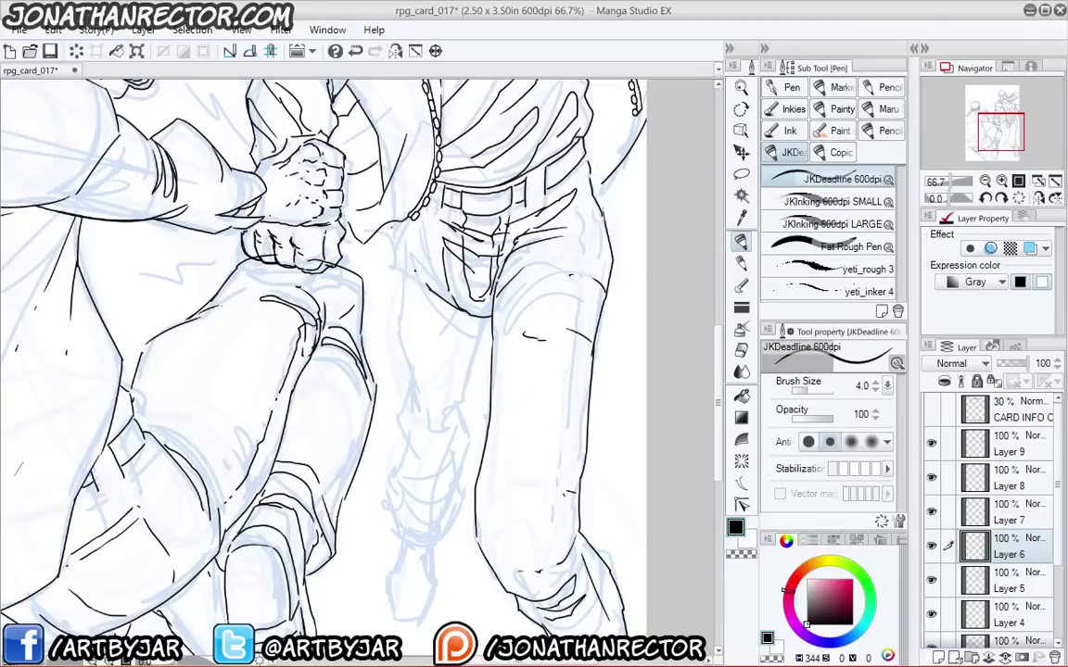
- Ink the curved hip line beneath the jacket hem and both thigh contours of the bald man's rear leg
mouse_move(347, 200)
left_mouse_down()
mouse_move(361, 273)
mouse_move(408, 257)
left_mouse_up()
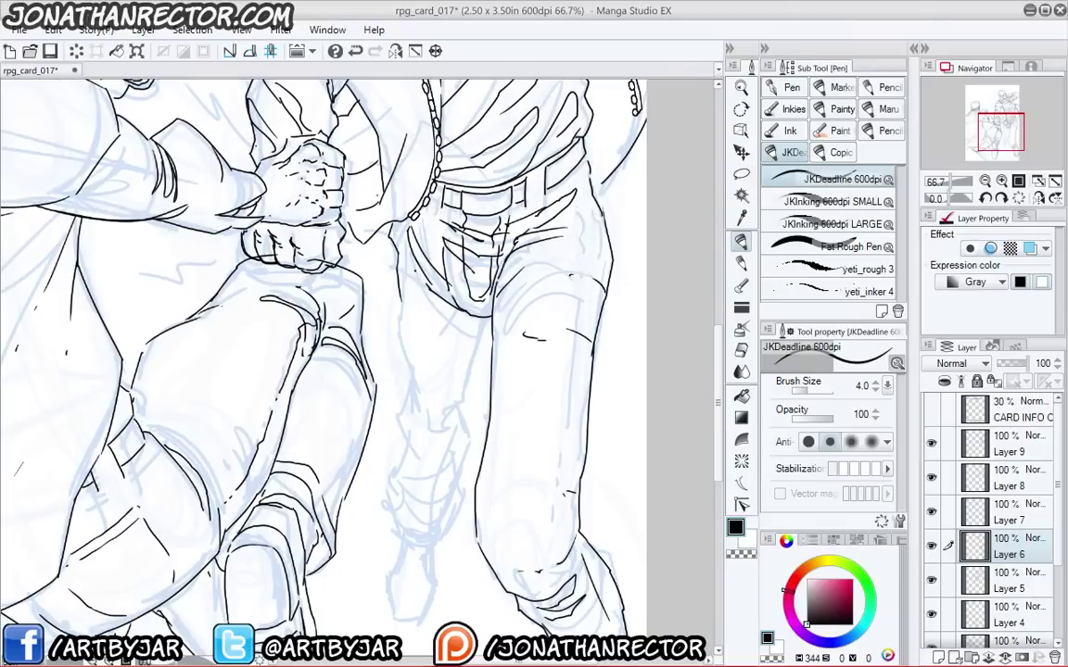
mouse_move(371, 315)
left_mouse_down()
mouse_move(378, 564)
mouse_move(414, 345)
left_mouse_up()
key("ctrl+minus")
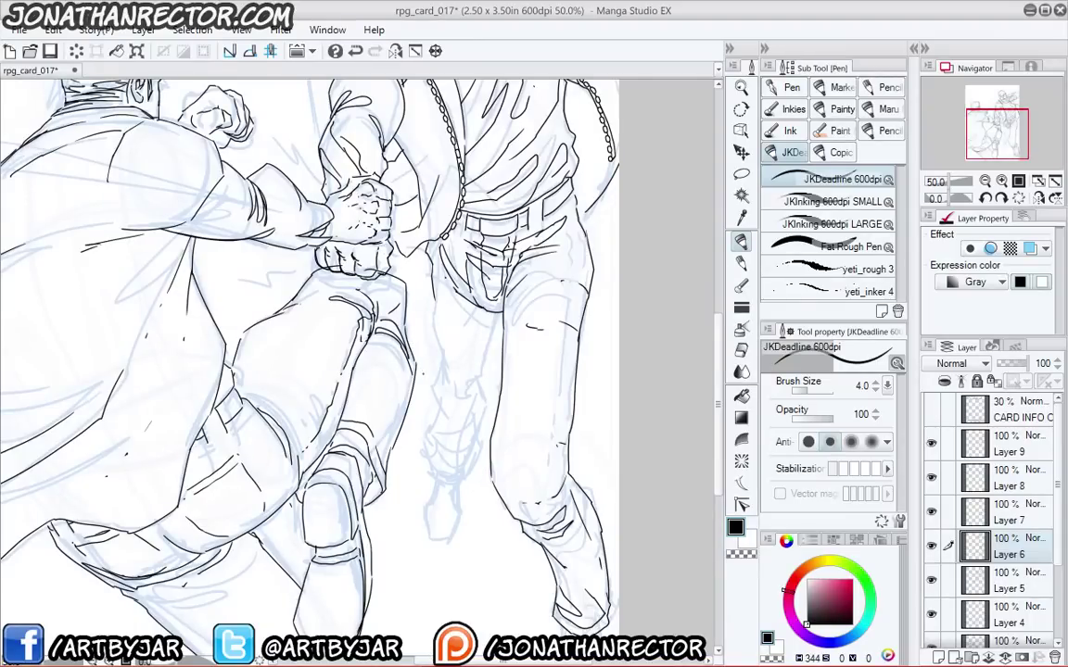
left_click_drag(379, 335, 385, 288)
mouse_move(442, 261)
left_mouse_down()
mouse_move(435, 306)
mouse_move(447, 343)
left_mouse_up()
left_click_drag(398, 274, 402, 312)
mouse_move(506, 261)
left_mouse_down()
mouse_move(489, 327)
mouse_move(467, 356)
left_mouse_up()
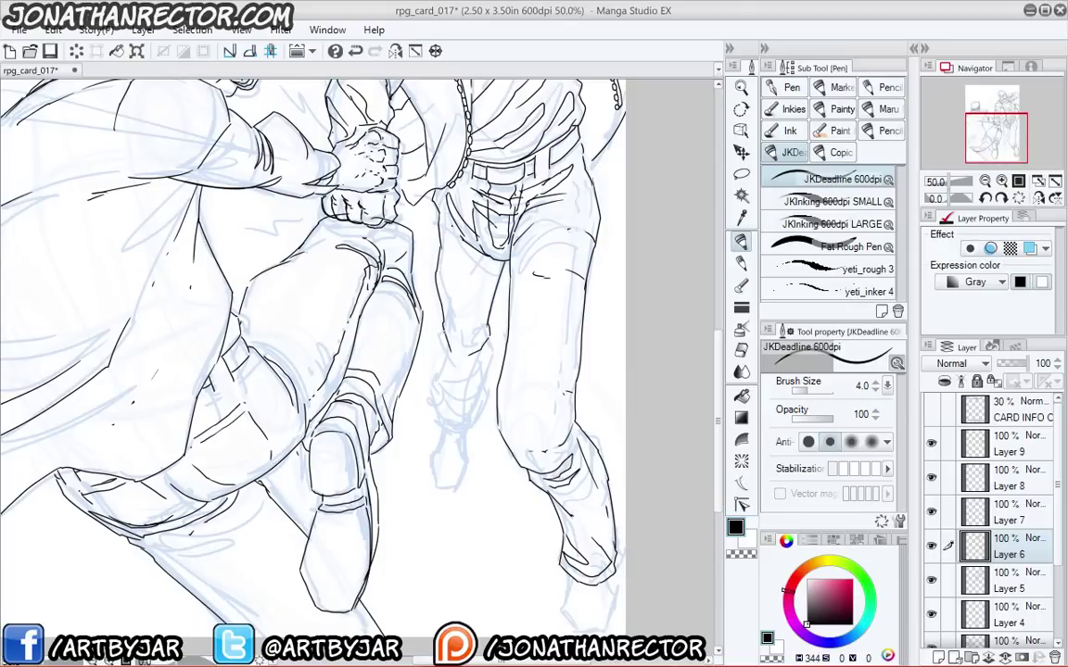
- Ink the rear lower leg down to its pointed trouser hem, with folds at the knee and hem
mouse_move(398, 284)
left_mouse_down()
mouse_move(394, 328)
mouse_move(435, 346)
mouse_move(413, 397)
left_mouse_up()
mouse_move(458, 438)
left_mouse_down()
mouse_move(431, 416)
mouse_move(440, 348)
left_mouse_up()
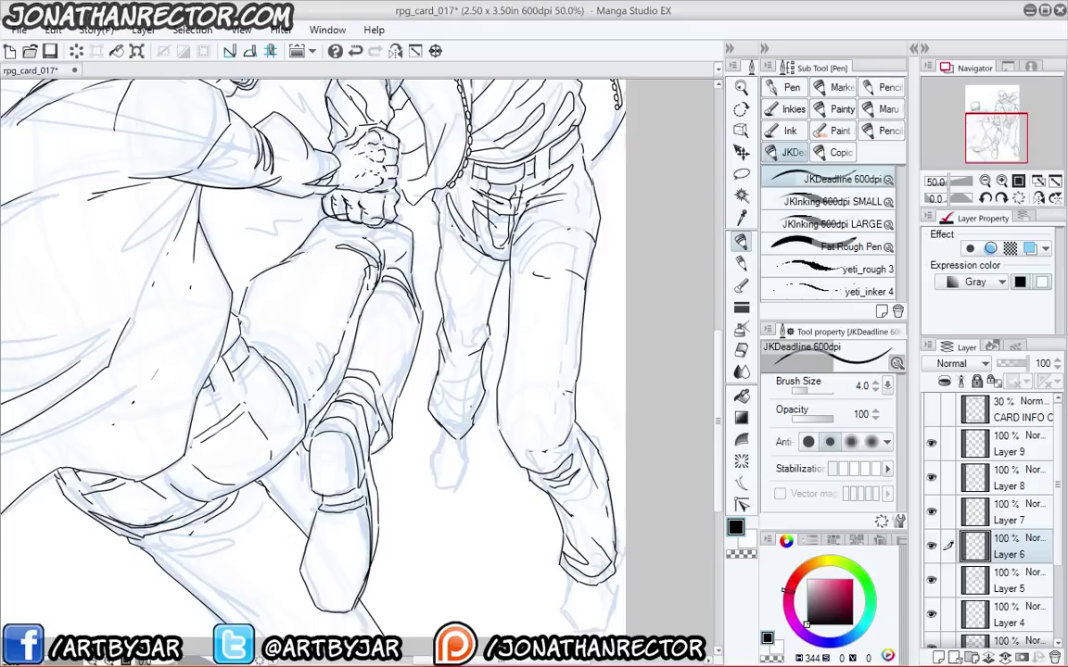
mouse_move(482, 388)
left_mouse_down()
mouse_move(440, 409)
mouse_move(430, 401)
left_mouse_up()
left_click_drag(450, 394, 456, 413)
left_click_drag(440, 338, 451, 397)
left_click_drag(464, 353, 453, 374)
left_click(480, 300)
left_click_drag(465, 279, 467, 230)
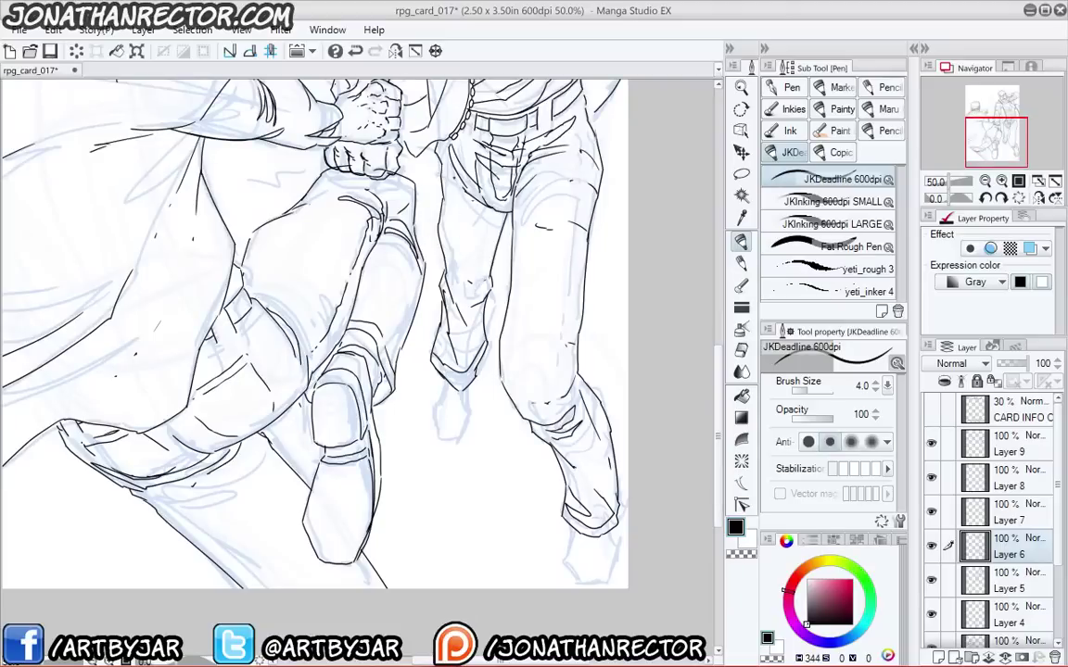
- Ink the outline of the rear foot's shoe below the pointed trouser hem
left_click_drag(396, 259, 397, 251)
mouse_move(464, 377)
left_mouse_down()
mouse_move(471, 408)
mouse_move(461, 431)
left_mouse_up()
left_click_drag(466, 412, 456, 437)
- Ink the front foot's shoe below the trouser hem, undoing and redrawing its first stroke, and touch up the rear hem
left_click_drag(396, 390, 394, 265)
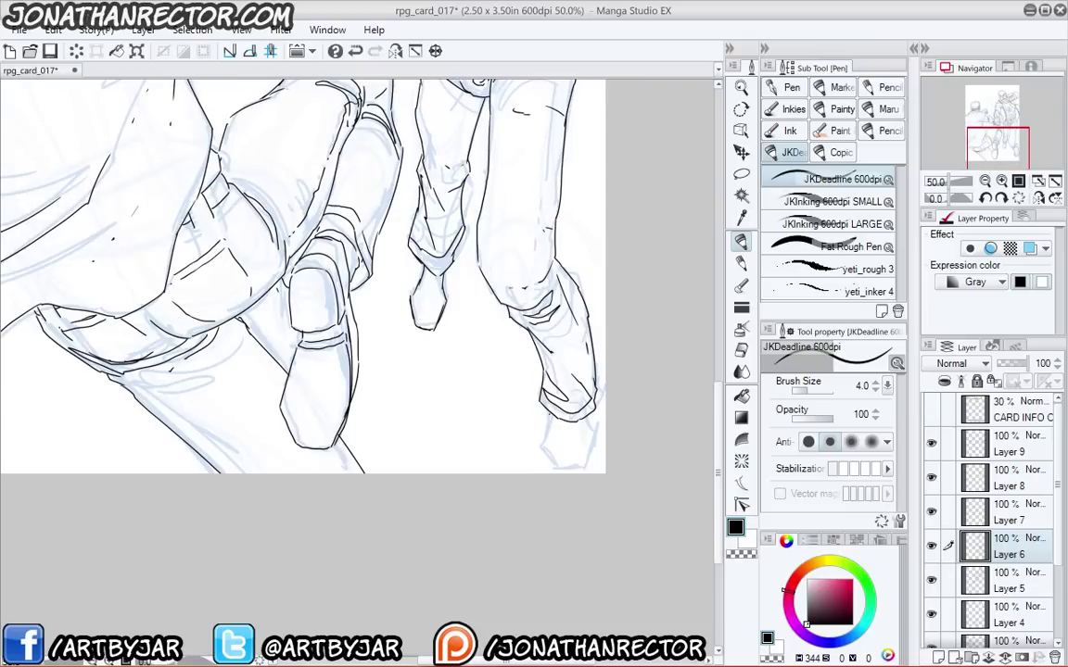
mouse_move(544, 411)
left_mouse_down()
mouse_move(560, 467)
mouse_move(594, 434)
mouse_move(589, 413)
left_mouse_up()
key("ctrl+z")
mouse_move(544, 408)
left_mouse_down()
mouse_move(556, 467)
mouse_move(582, 452)
mouse_move(593, 422)
left_mouse_up()
left_click_drag(311, 284, 329, 461)
left_click_drag(275, 438, 277, 400)
left_click_drag(469, 402, 467, 414)
scroll(386, 392, "down", 2)
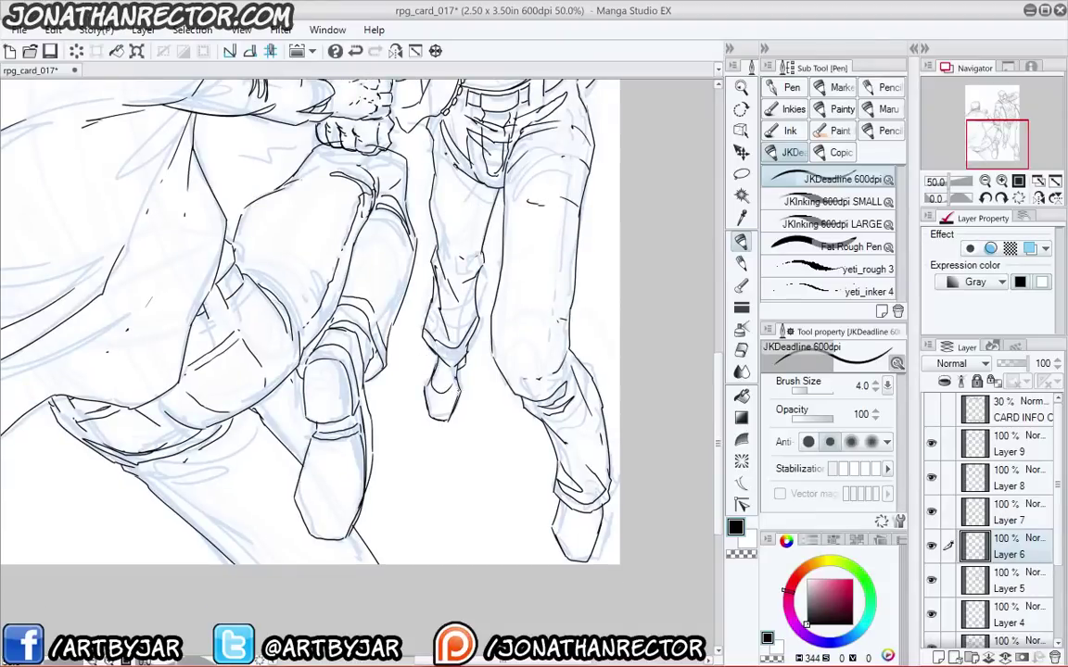
- Ink the inner detail lines on the bald man's rear shoe and along both sides of his front shoe
mouse_move(455, 400)
left_mouse_down()
mouse_move(444, 418)
mouse_move(441, 378)
left_mouse_up()
left_click_drag(561, 501, 568, 554)
left_click_drag(603, 509, 585, 553)
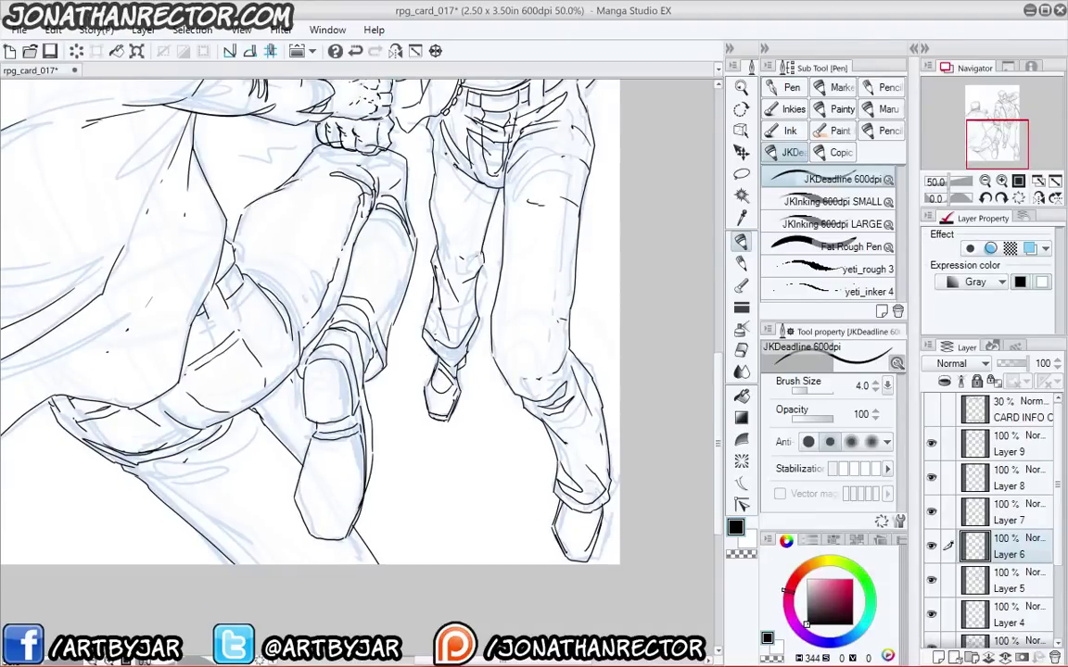
- Merge Layer 9 and Layer 8 down into Layer 7
mouse_move(289, 240)
left_mouse_down()
mouse_move(324, 454)
mouse_move(319, 570)
left_mouse_up()
left_click_drag(183, 386, 213, 299)
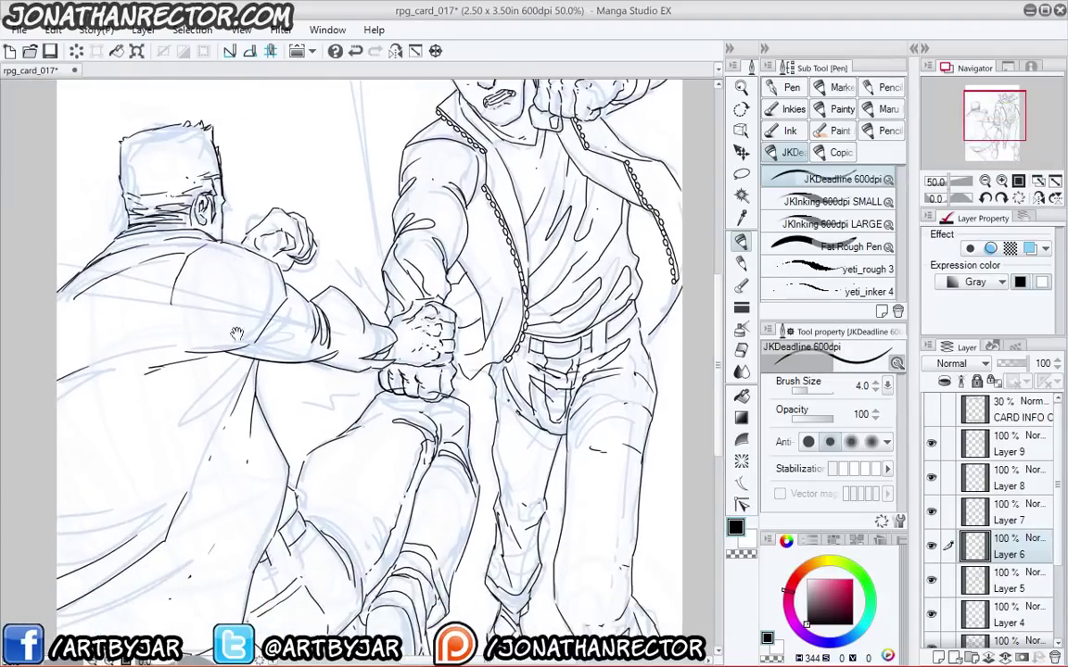
scroll(179, 286, "down", 1)
left_click_drag(183, 468, 208, 494)
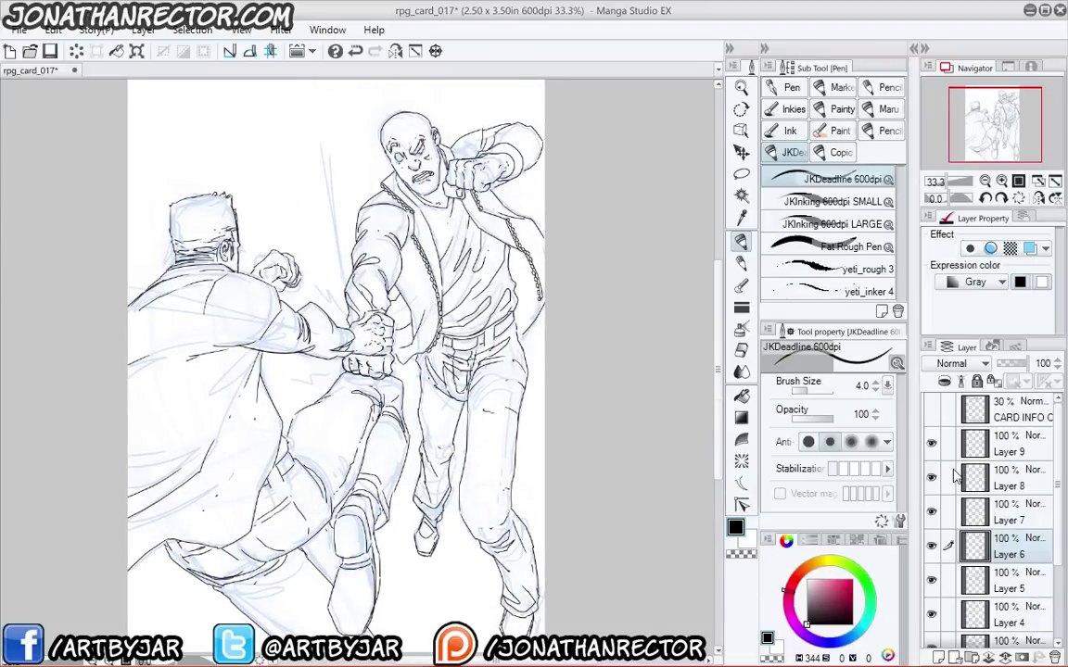
left_click(1005, 445)
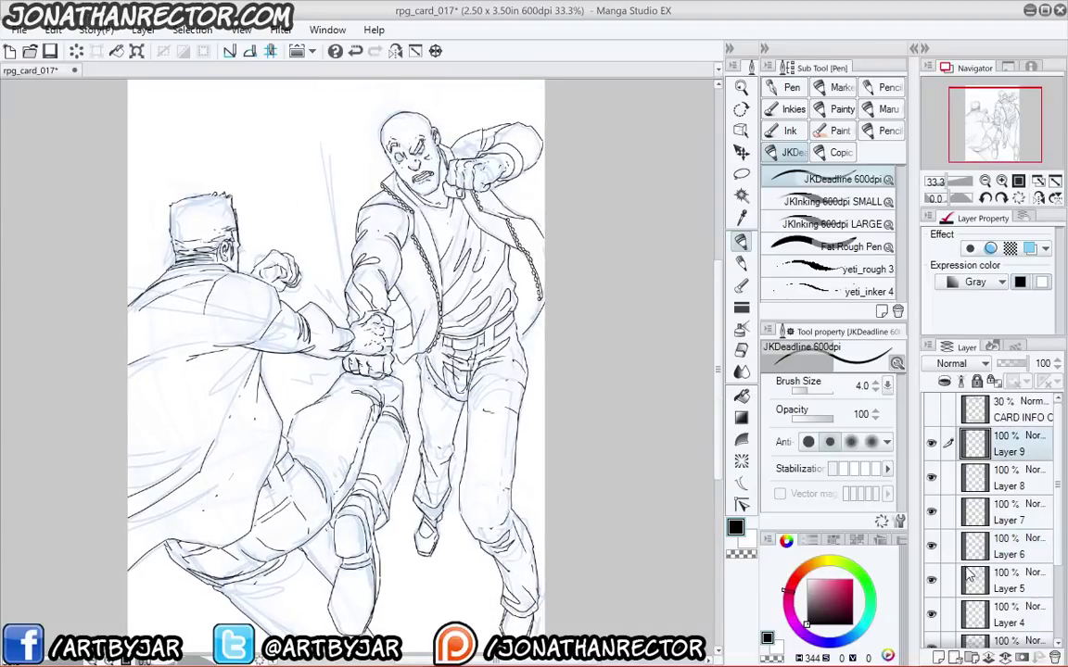
key("ctrl+e")
key("ctrl+e")
- Check Layer 7's contents by toggling its visibility, and merge it with Layer 6 down into Layer 5, checking the merged layer
left_click(933, 446)
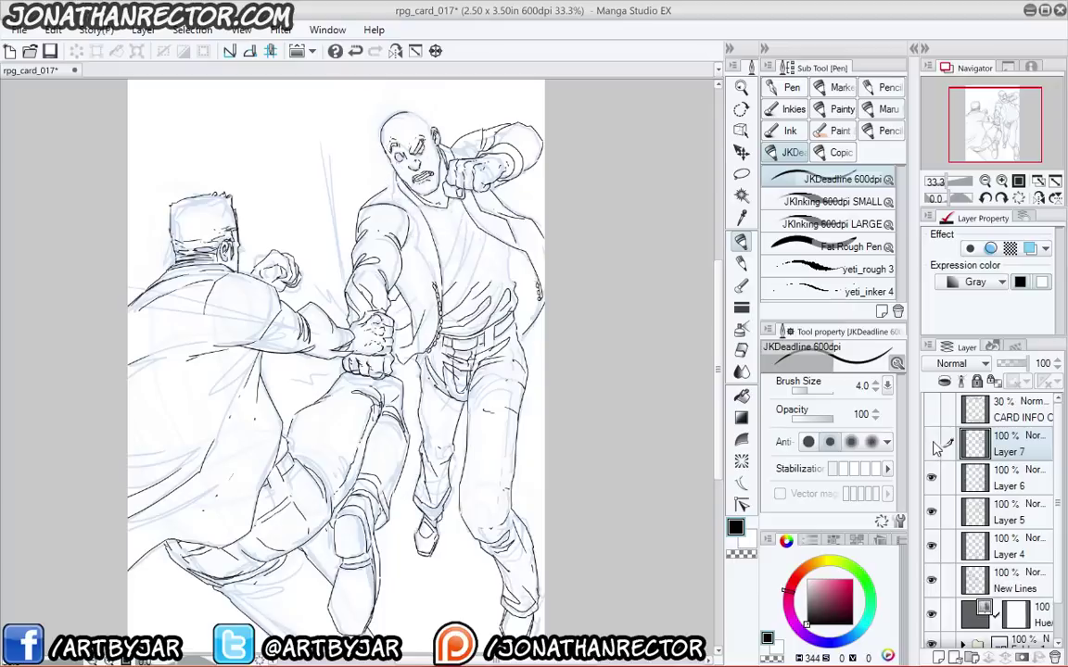
left_click(933, 446)
key("ctrl+e")
key("ctrl+e")
left_click(932, 445)
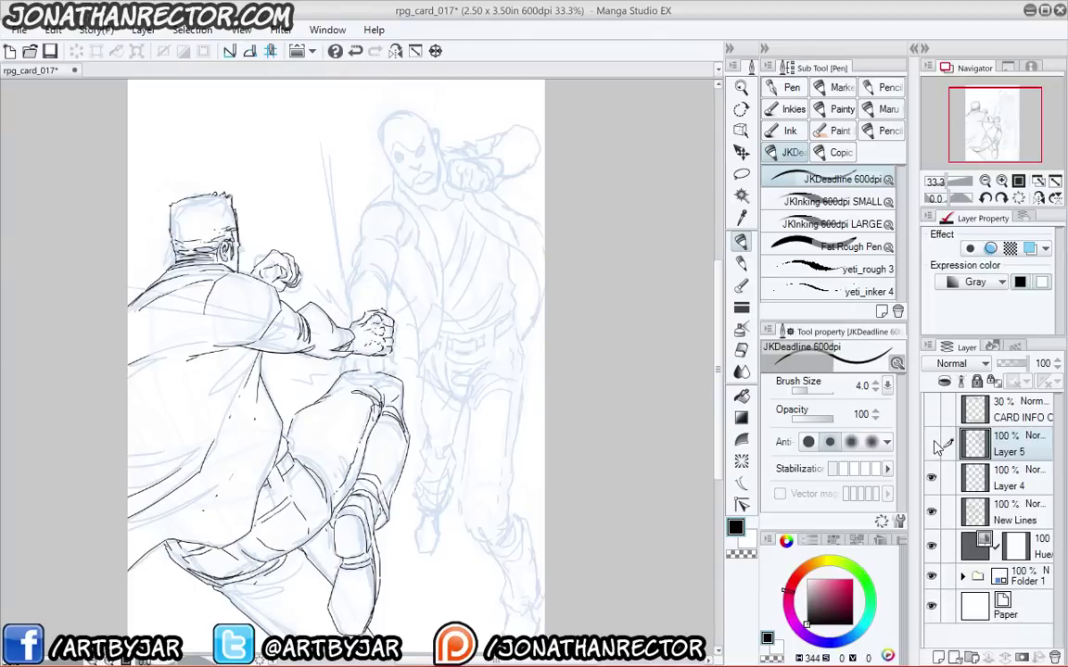
left_click(932, 445)
- Check Layer 4's contents, and merge Layer 4 and Layer 5 down into the New Lines layer
left_click(932, 478)
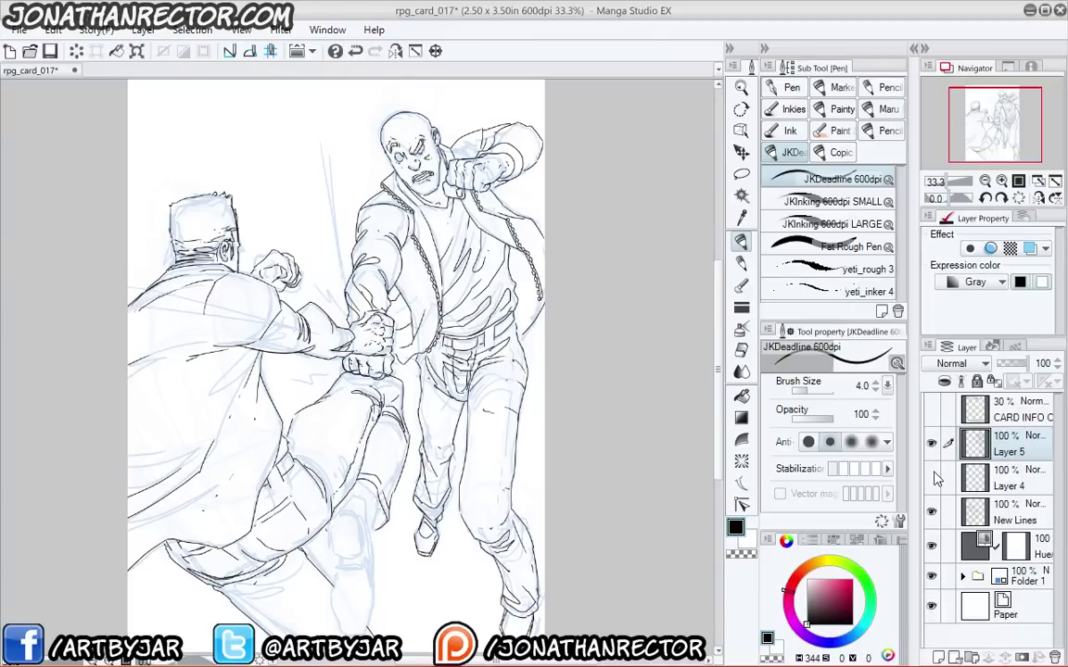
left_click(934, 477)
left_click(1001, 484)
key("ctrl+e")
key("e")
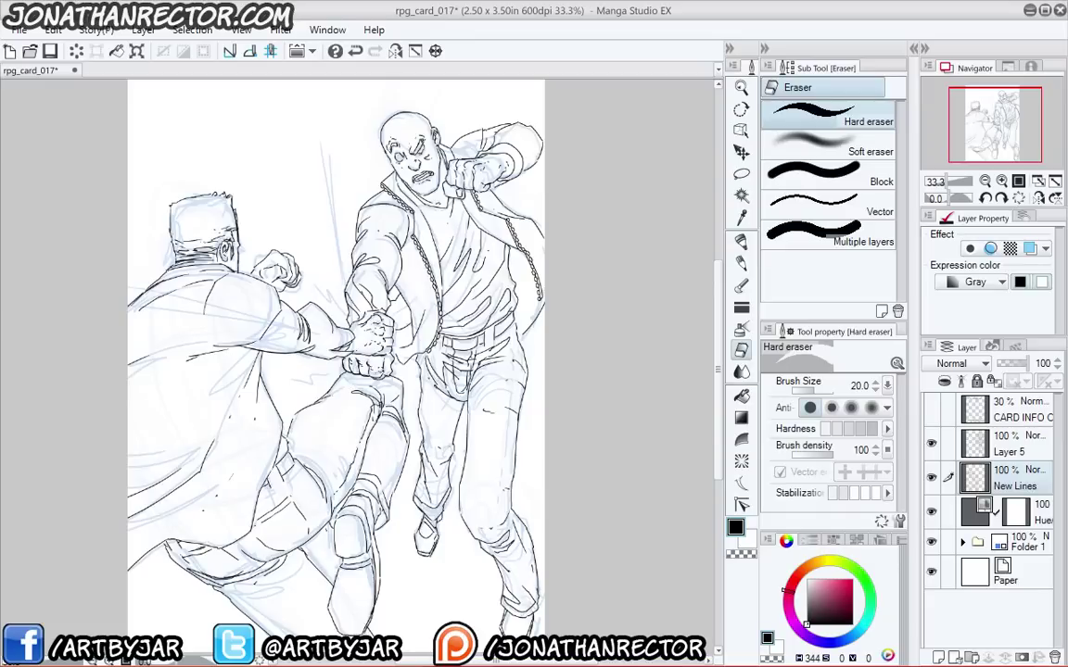
key("alt+bracketright")
key("ctrl+e")
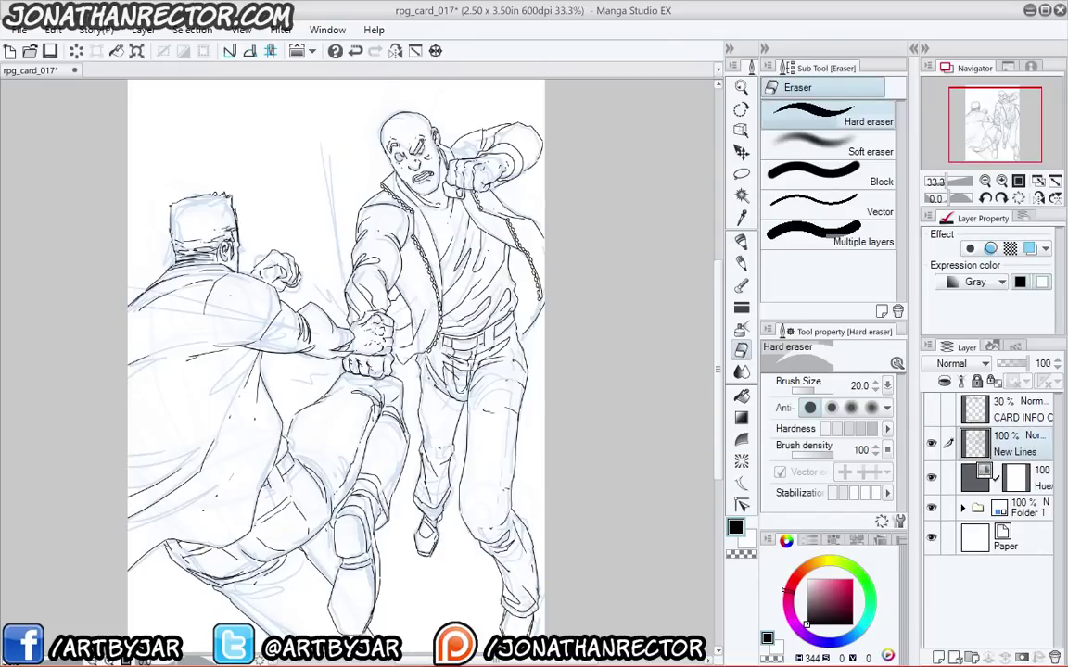
- Return to the JKDeadline 600dpi pen and hide the blue pencil sketch in Folder 1
key("p")
scroll(208, 278, "up", 2)
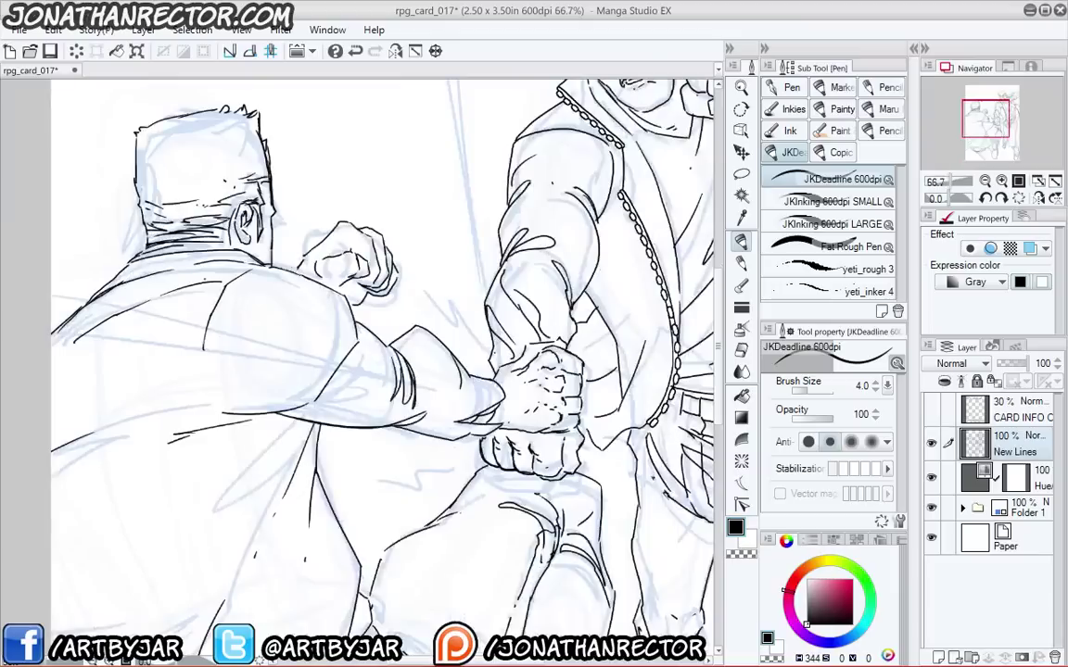
scroll(246, 409, "up", 1)
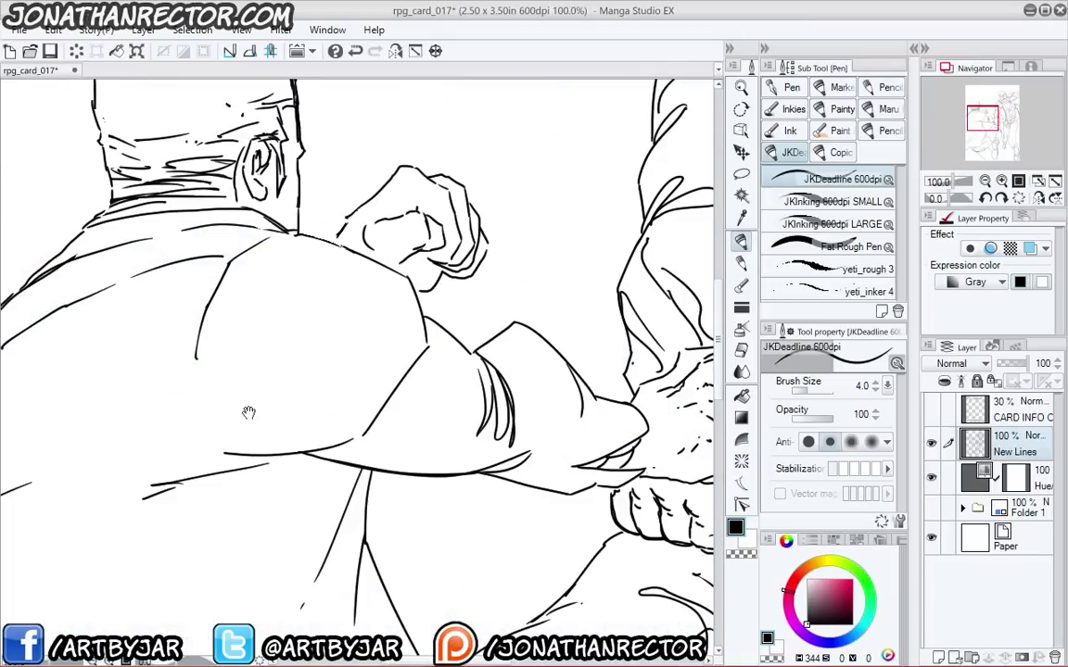
scroll(245, 409, "up", 1)
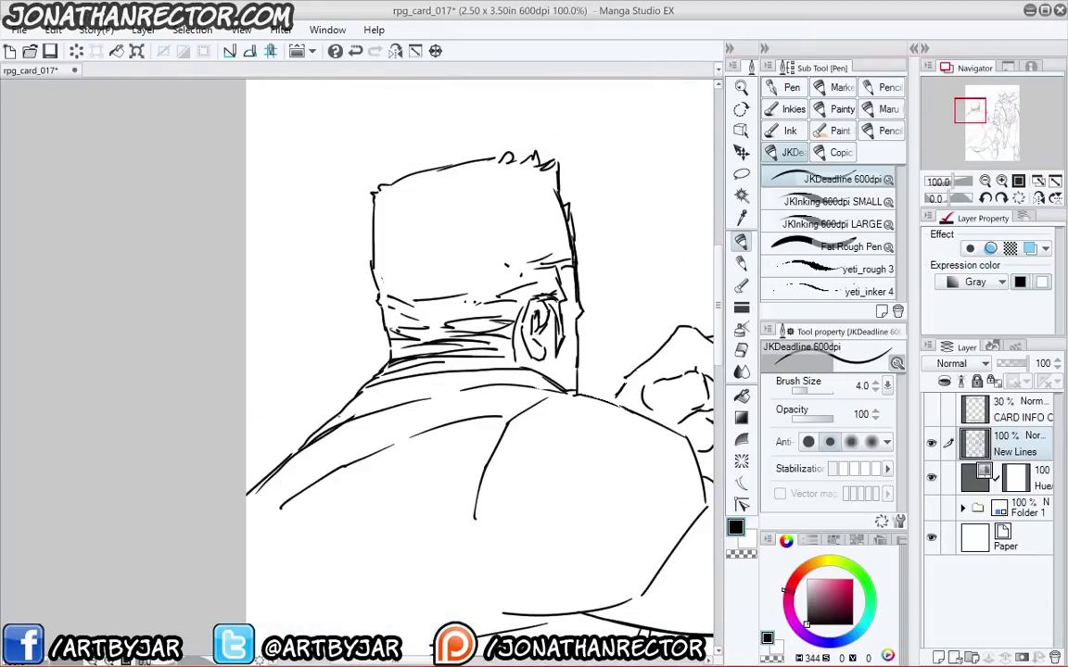
- Examine the inked lines of the short-haired man's head, raised fist, punching arm and long coat
left_click_drag(346, 384, 313, 446)
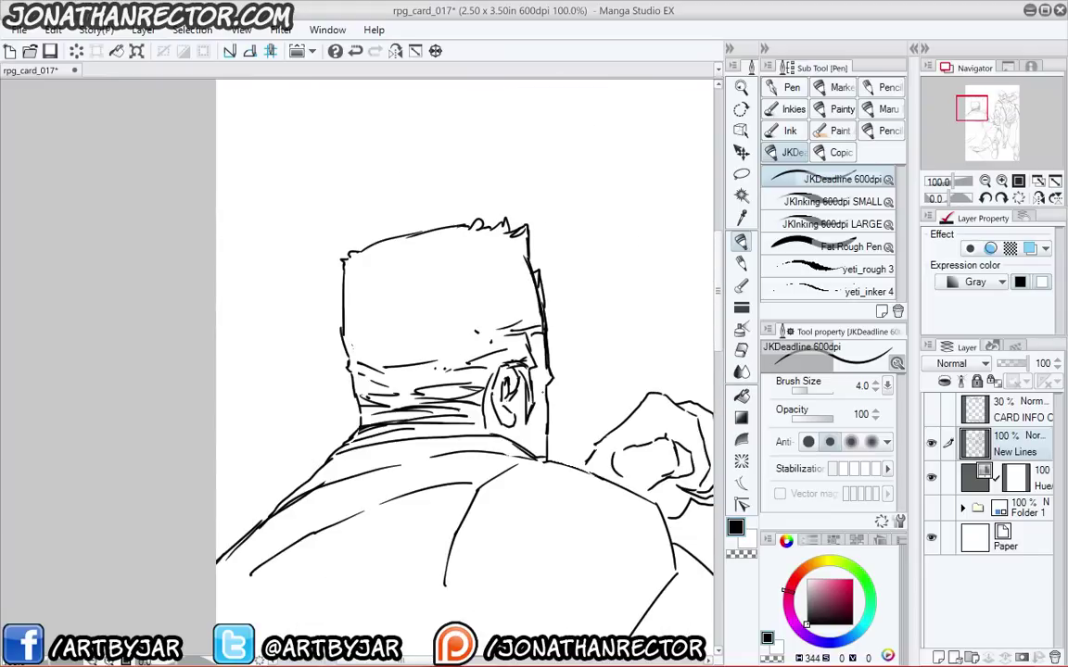
left_click_drag(532, 424, 406, 327)
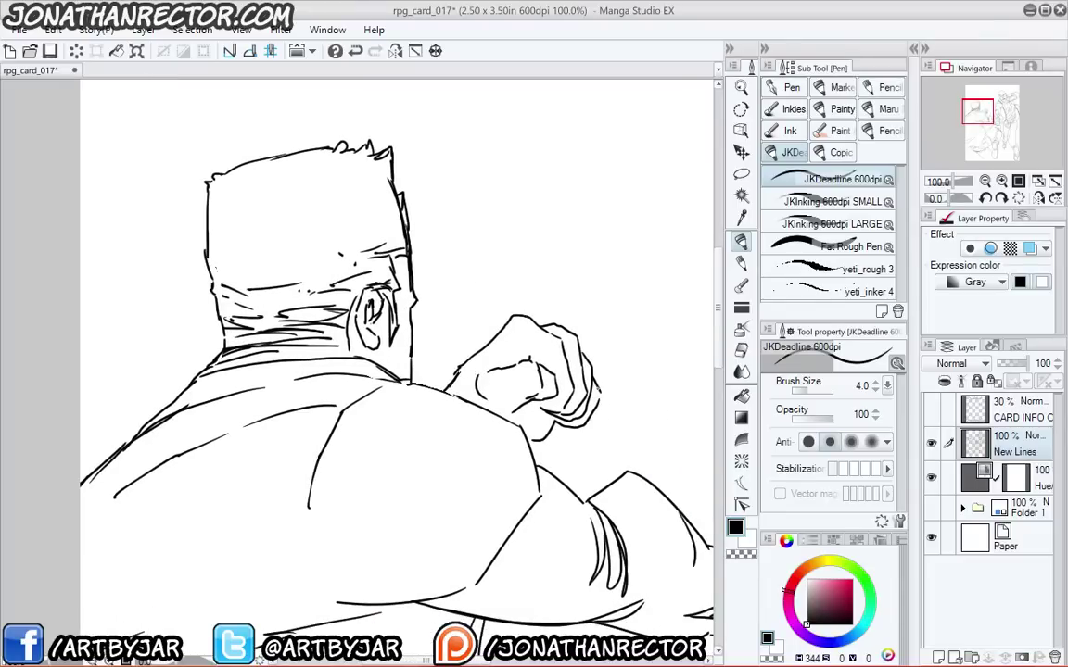
left_click_drag(459, 427, 329, 306)
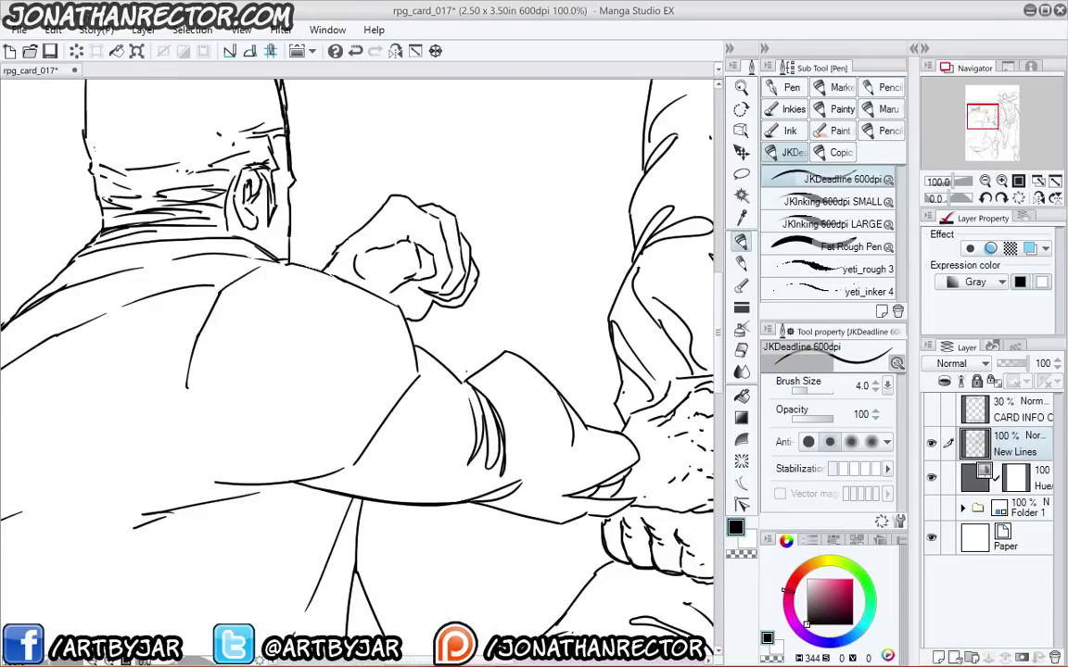
left_click_drag(469, 458, 469, 277)
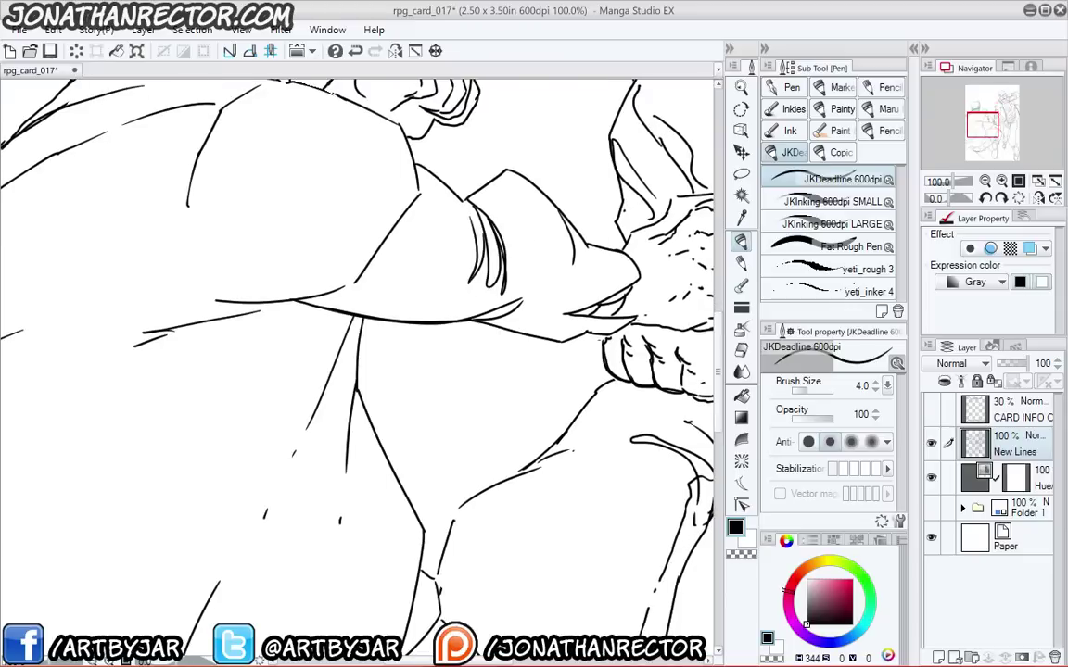
mouse_move(477, 450)
left_mouse_down()
mouse_move(380, 288)
mouse_move(426, 357)
mouse_move(460, 383)
left_mouse_up()
left_click_drag(408, 414, 400, 429)
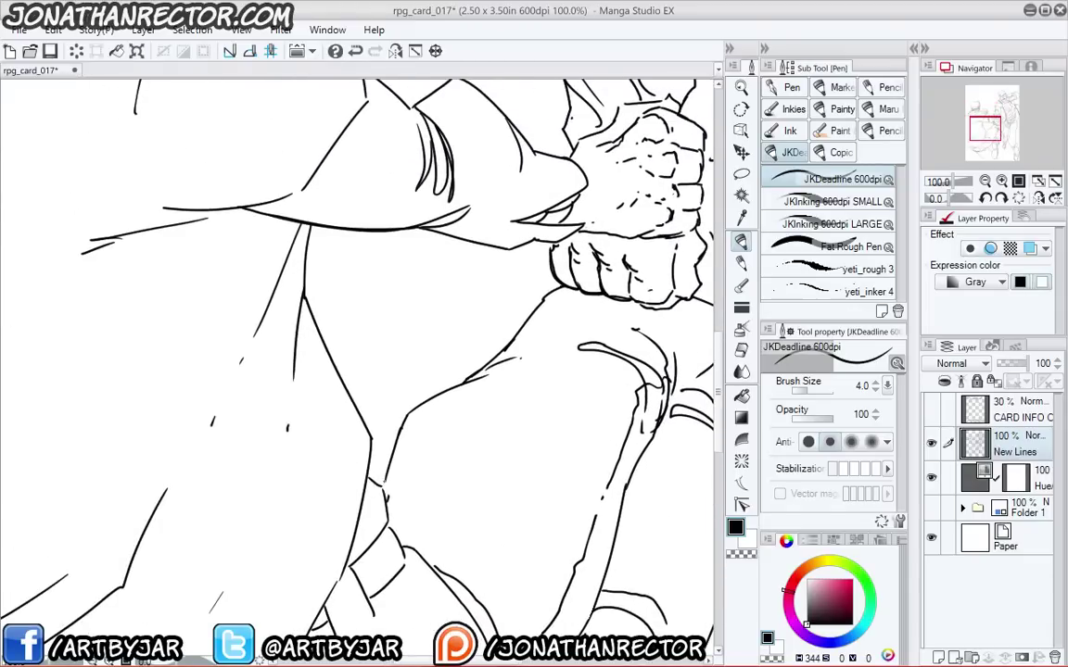
left_click_drag(364, 288, 473, 138)
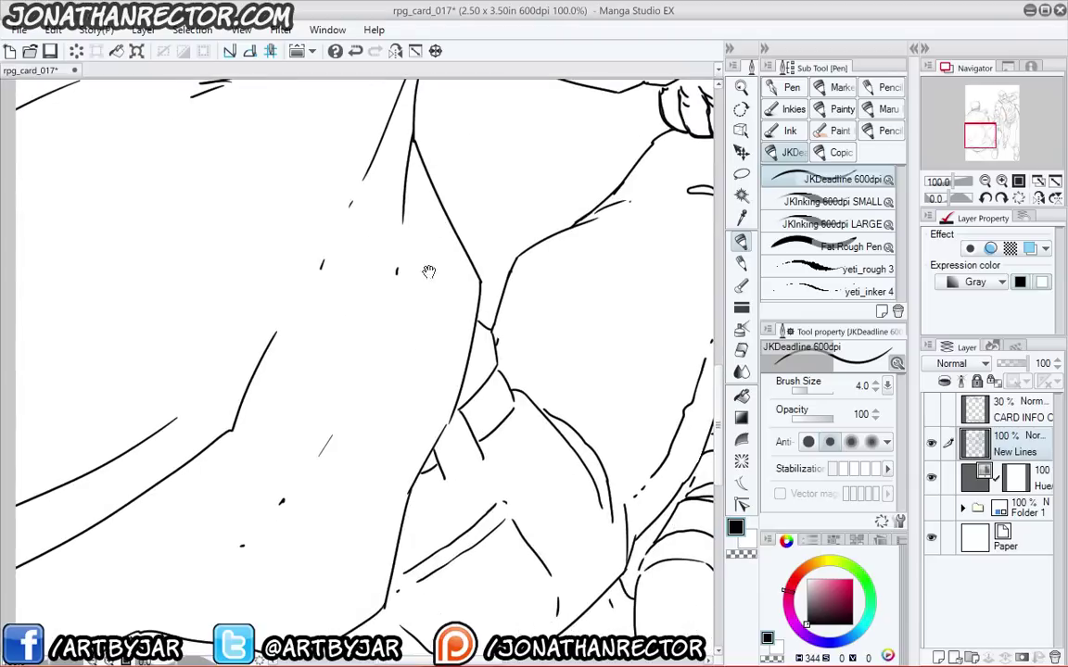
left_click_drag(417, 315, 329, 591)
left_click_drag(495, 416, 452, 504)
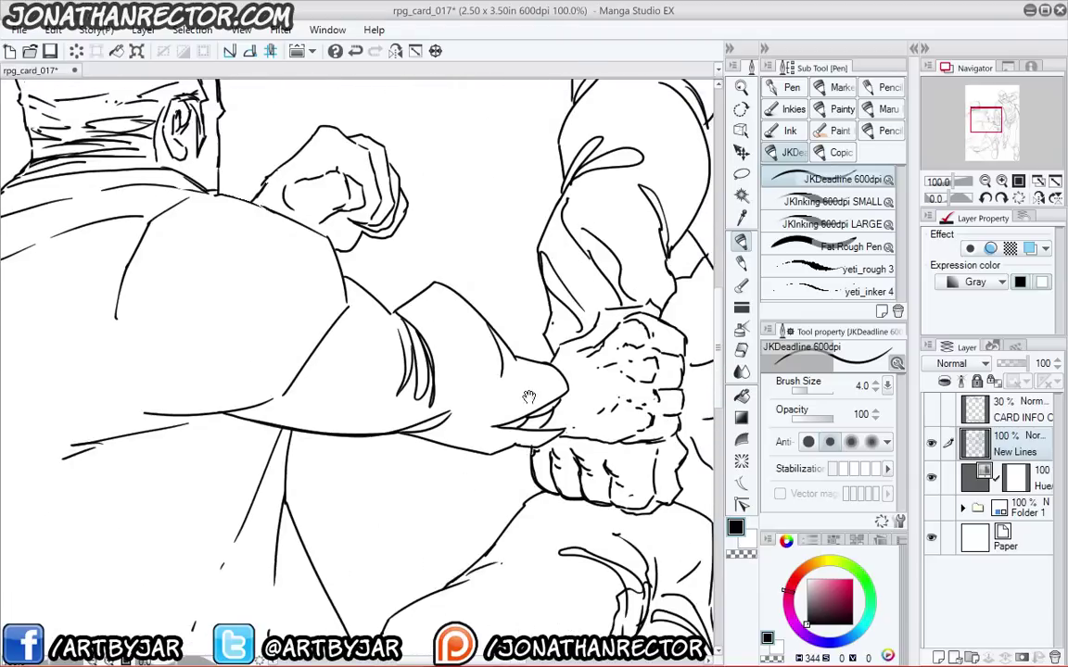
- Examine the bald man's inked lines from his face and fists through the jacket and belt down to his shoes
left_click_drag(471, 357, 458, 466)
left_click_drag(539, 277, 497, 425)
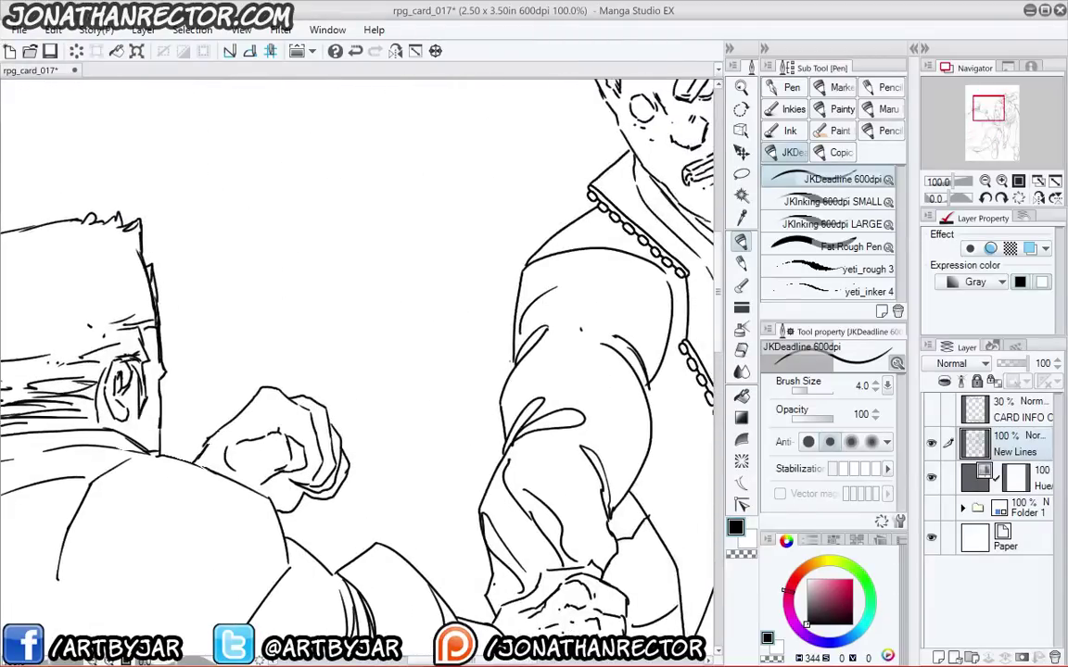
left_click_drag(523, 324, 439, 508)
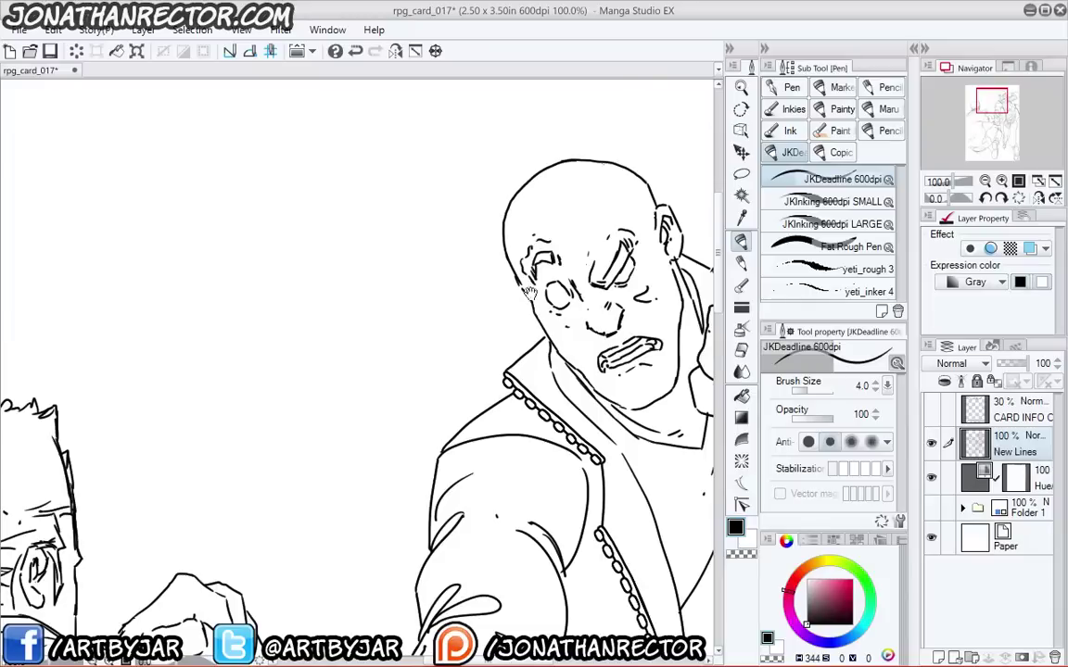
left_click_drag(478, 265, 343, 283)
left_click_drag(519, 232, 445, 263)
left_click_drag(408, 223, 318, 226)
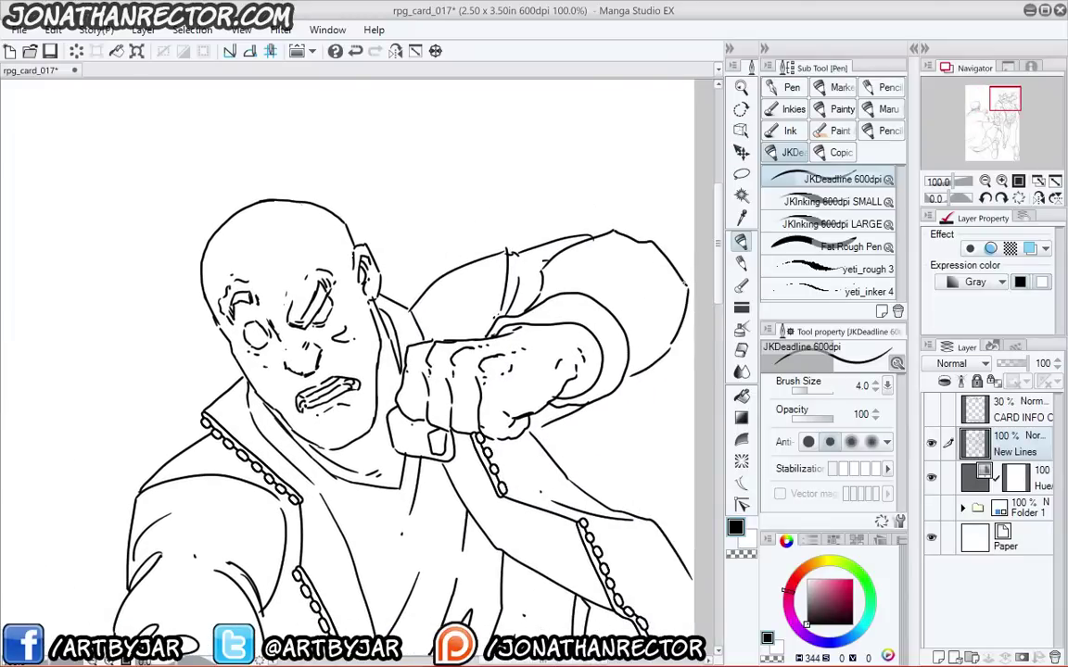
left_click_drag(434, 404, 342, 178)
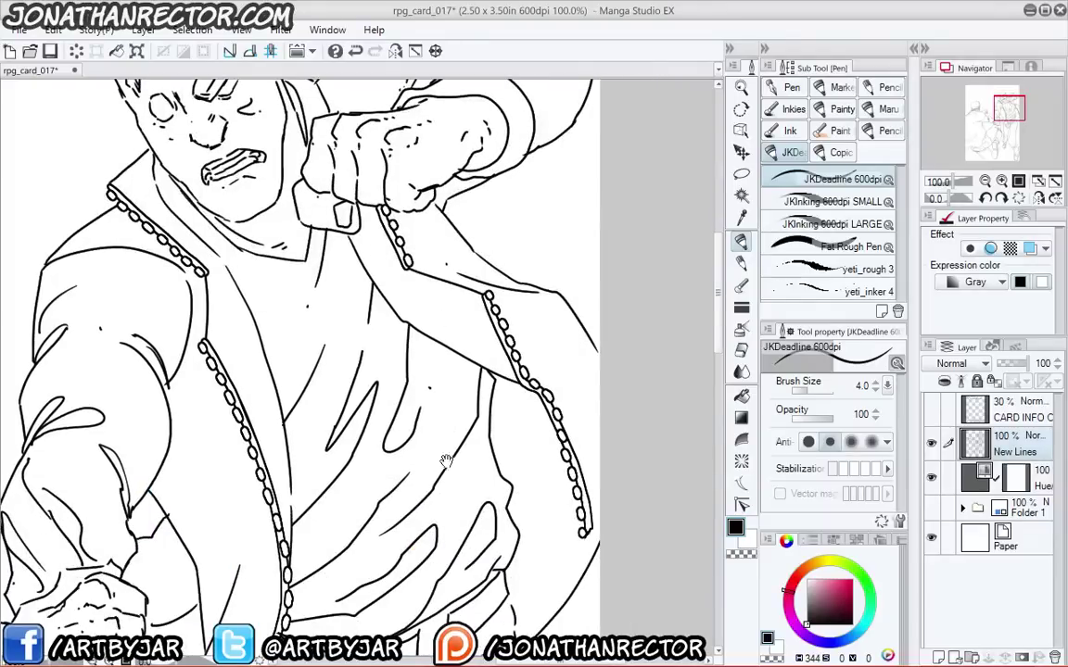
left_click_drag(402, 415, 424, 272)
left_click_drag(571, 356, 600, 257)
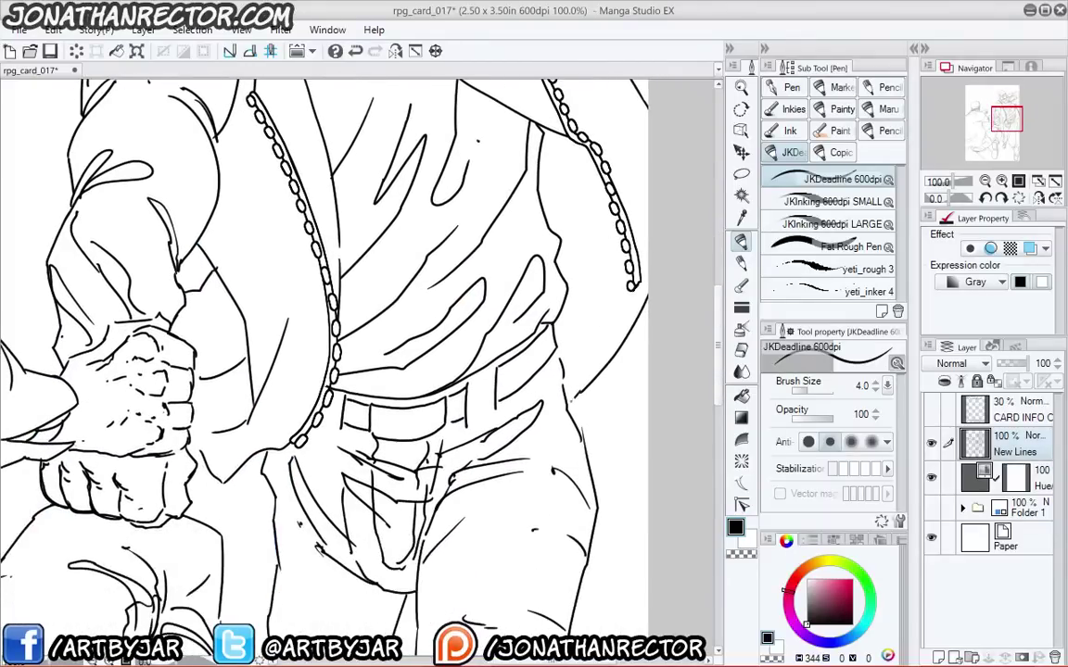
left_click_drag(557, 430, 581, 243)
left_click_drag(551, 357, 552, 222)
left_click_drag(547, 526, 583, 275)
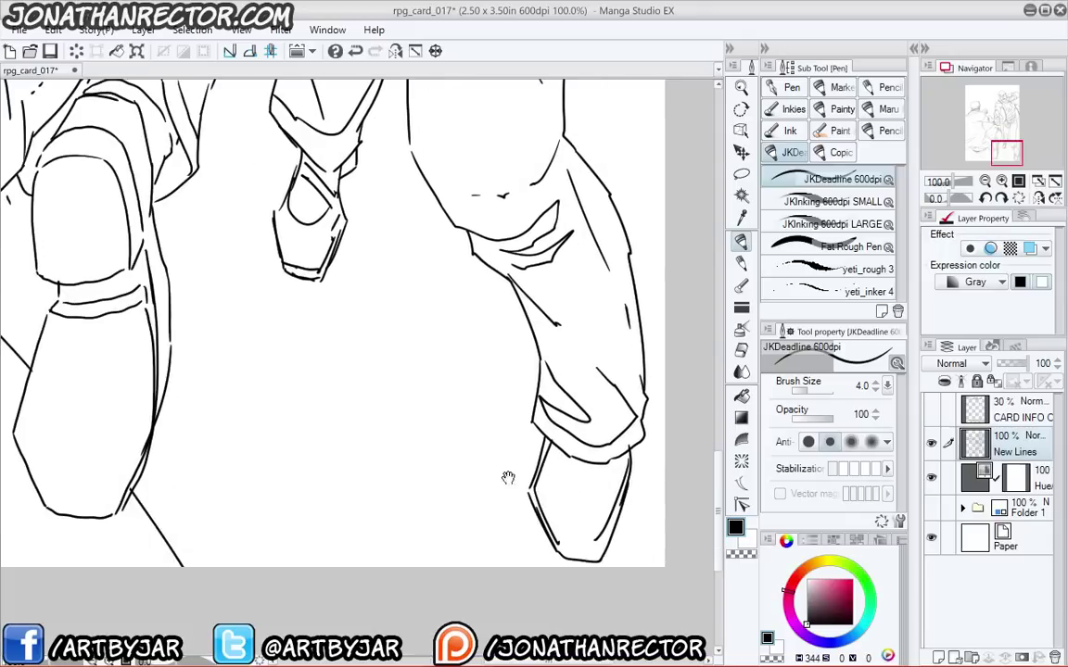
- Examine the inked legs of both fighters, from the bald man's thighs to the short-haired man's knees and foreground shoe
left_click_drag(451, 297, 555, 546)
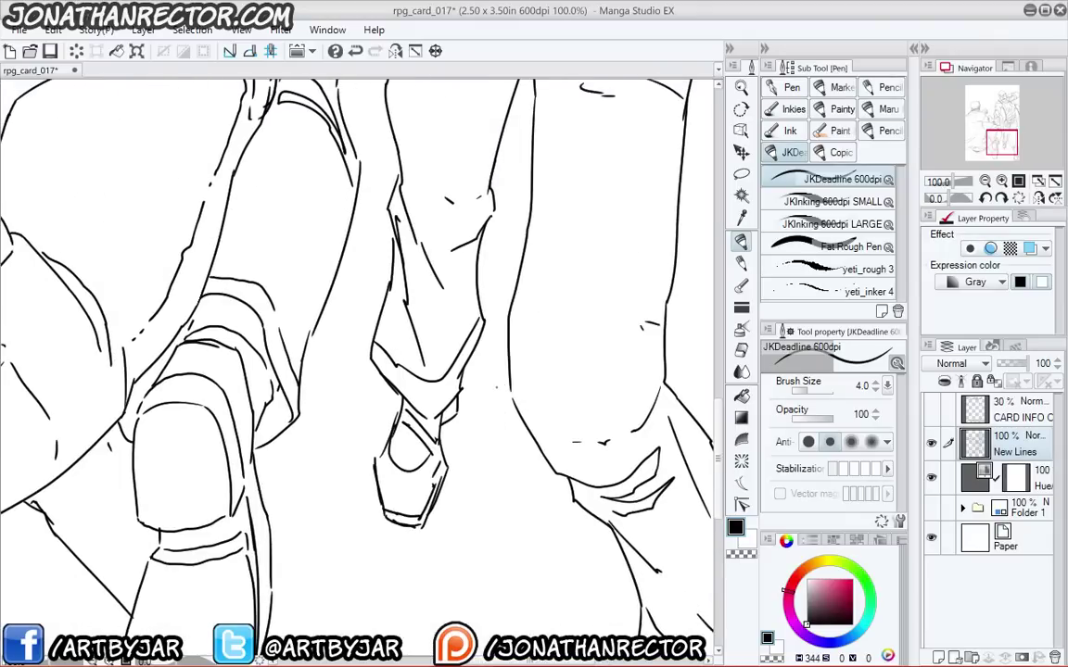
left_click_drag(486, 326, 507, 492)
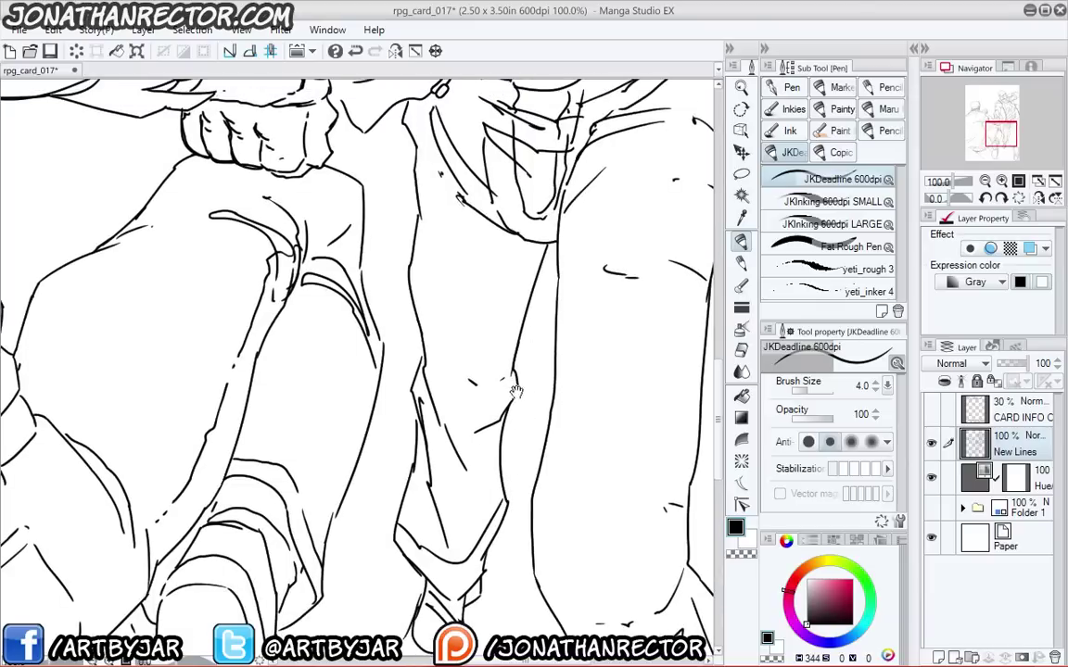
left_click_drag(518, 392, 512, 405)
left_click_drag(464, 541, 508, 377)
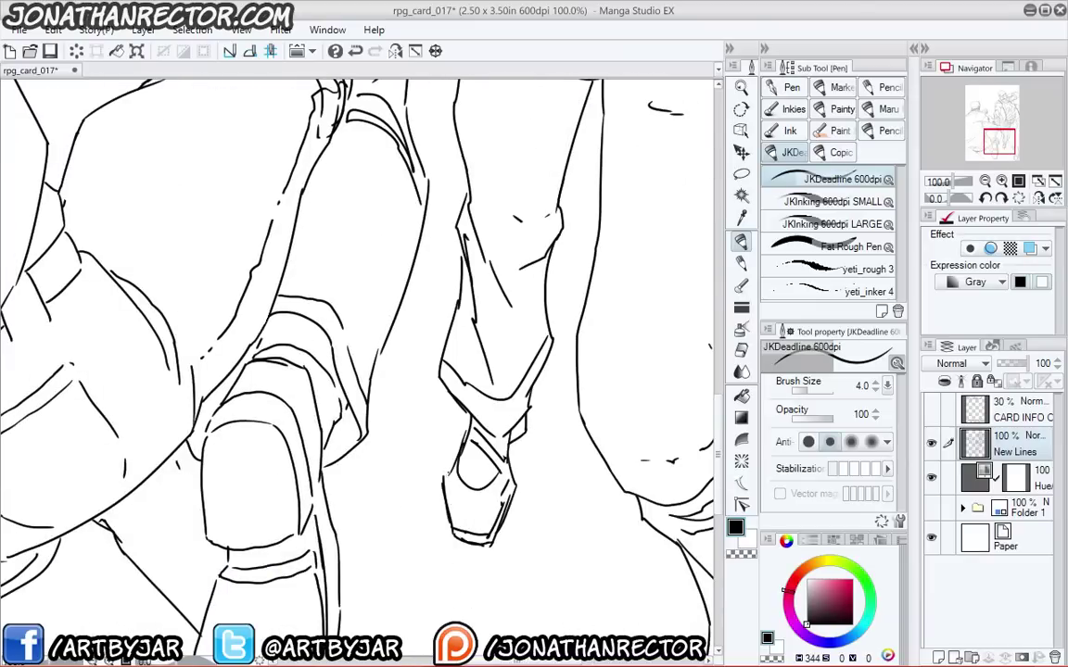
scroll(443, 489, "up", 4)
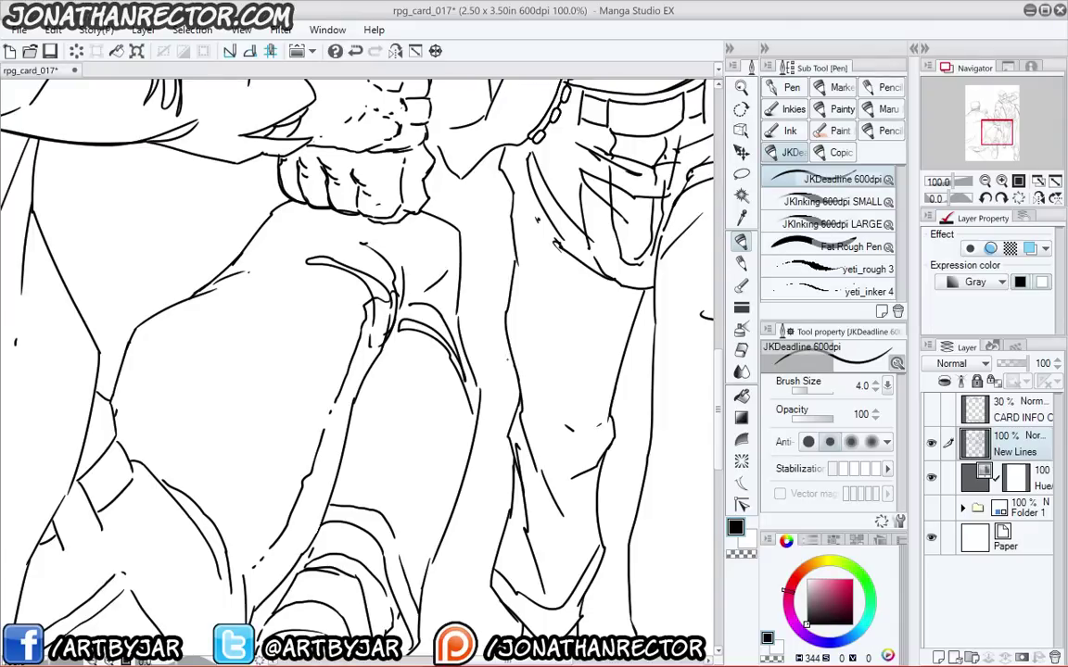
left_click_drag(434, 281, 445, 369)
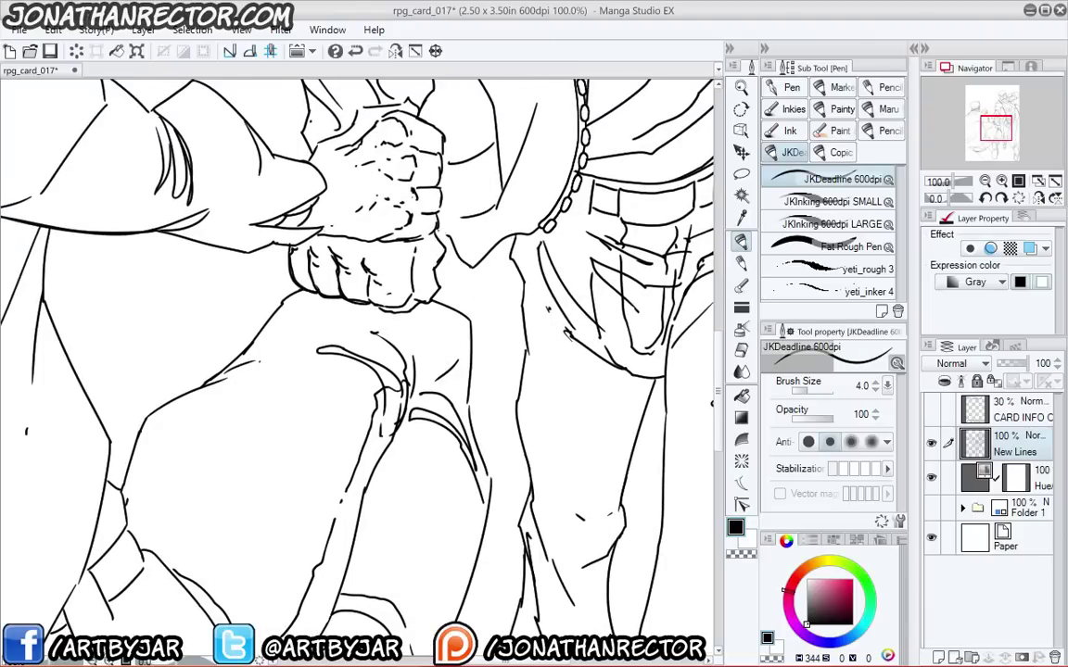
left_click_drag(186, 559, 263, 547)
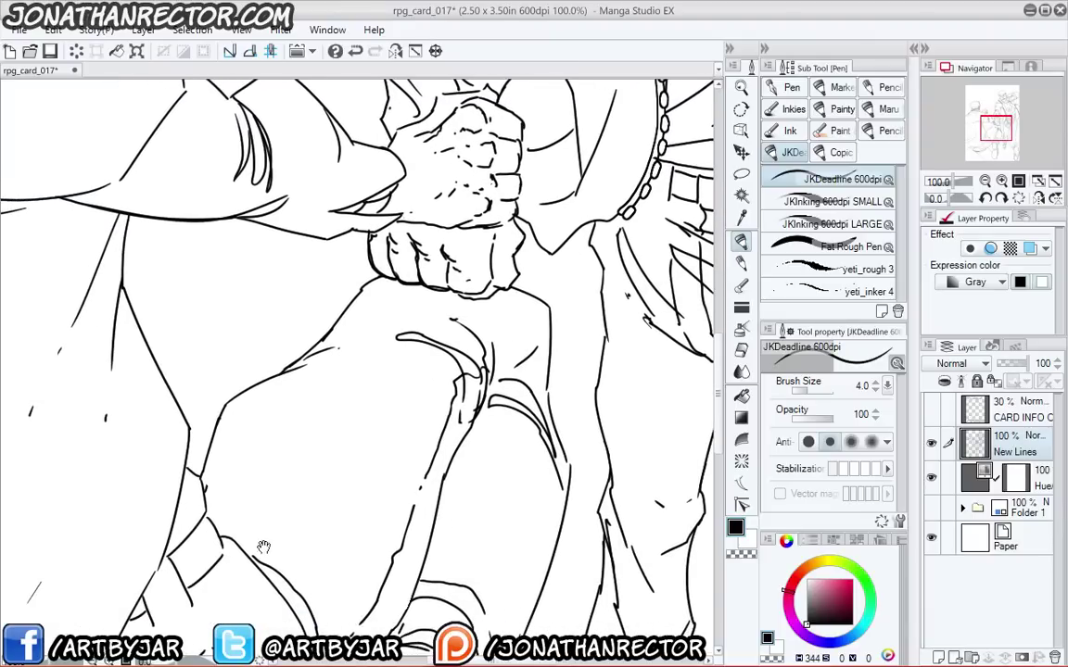
left_click_drag(369, 525, 350, 432)
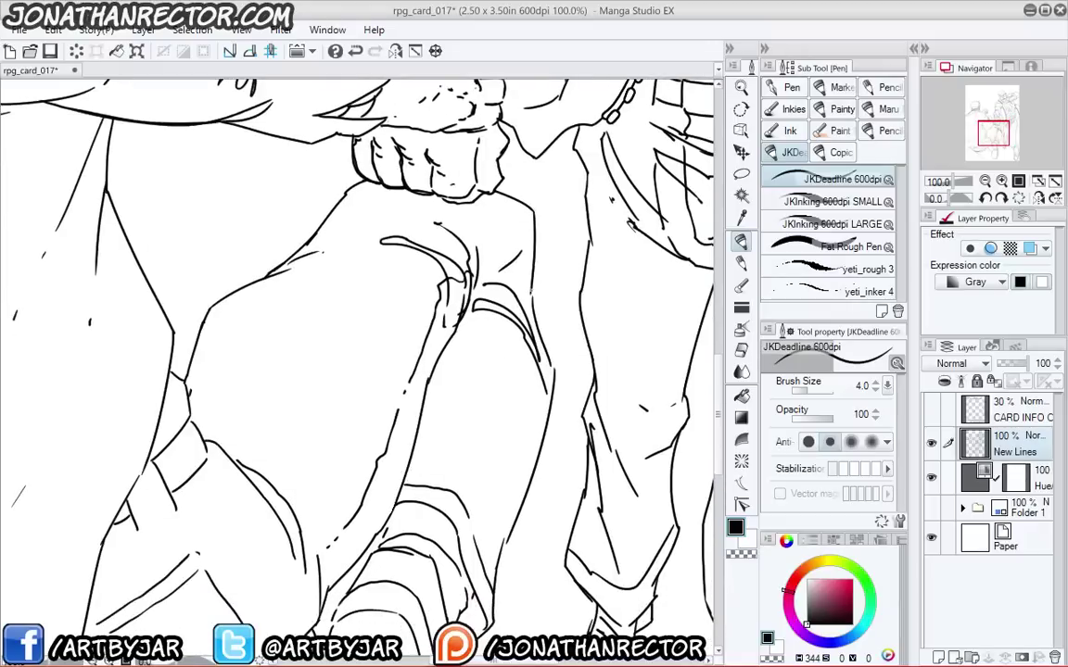
left_click_drag(439, 503, 446, 328)
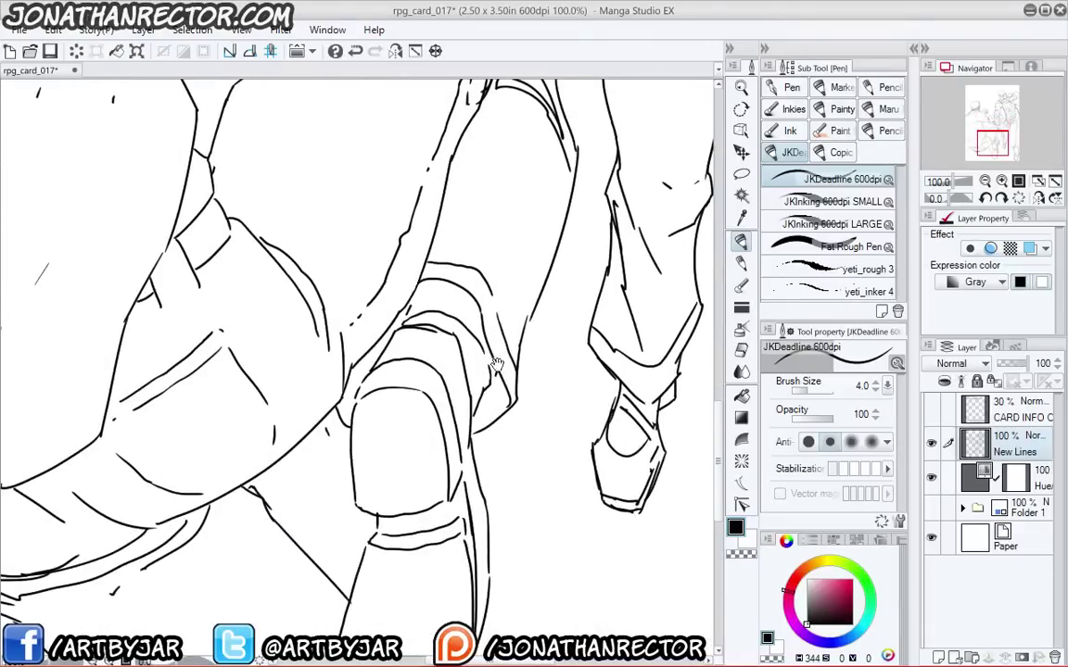
left_click_drag(495, 416, 532, 309)
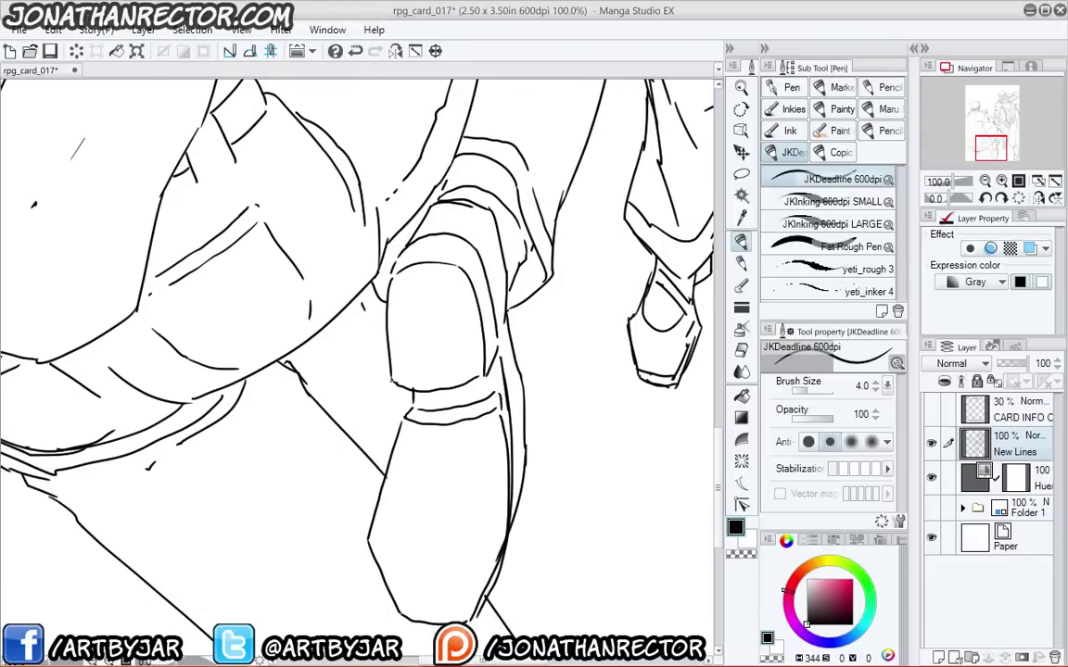
left_click_drag(363, 520, 352, 317)
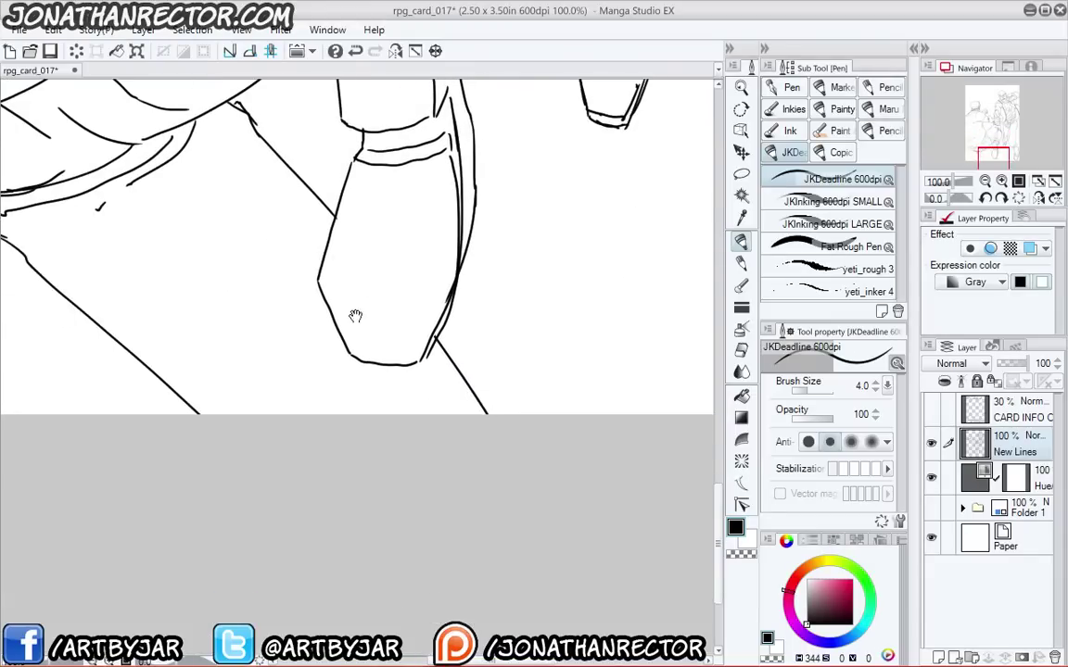
- Examine the short-haired man's inked lines from his foreground shoe past the coat hem up to his back and punching arm
mouse_move(165, 431)
left_mouse_down()
mouse_move(308, 419)
mouse_move(405, 469)
left_mouse_up()
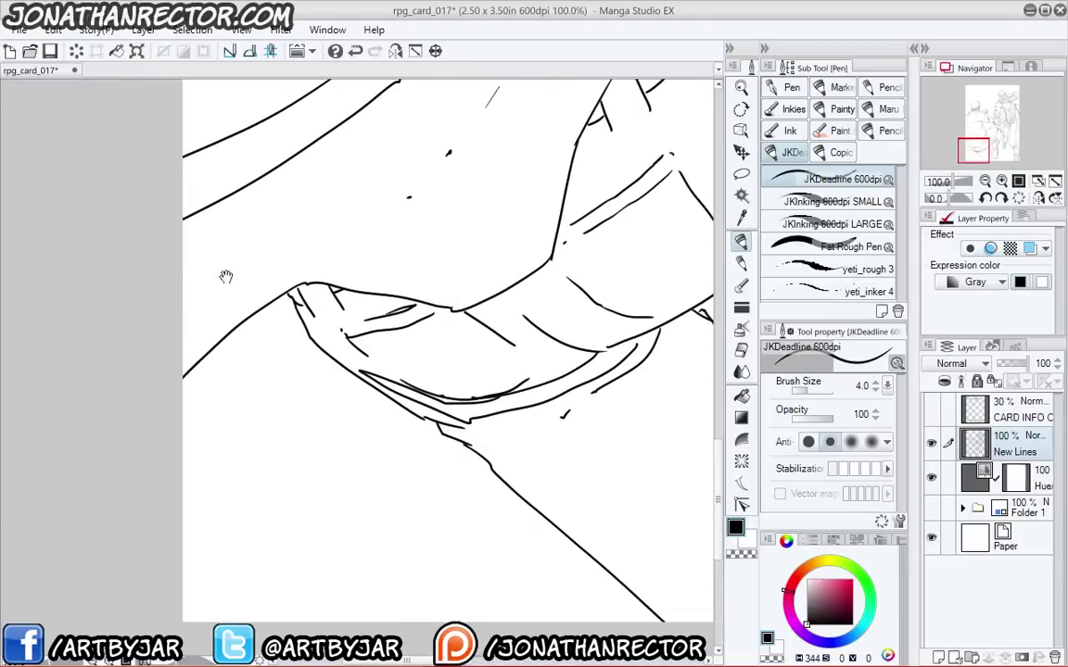
left_click_drag(225, 279, 252, 526)
left_click_drag(269, 229, 270, 534)
left_click_drag(283, 437, 163, 252)
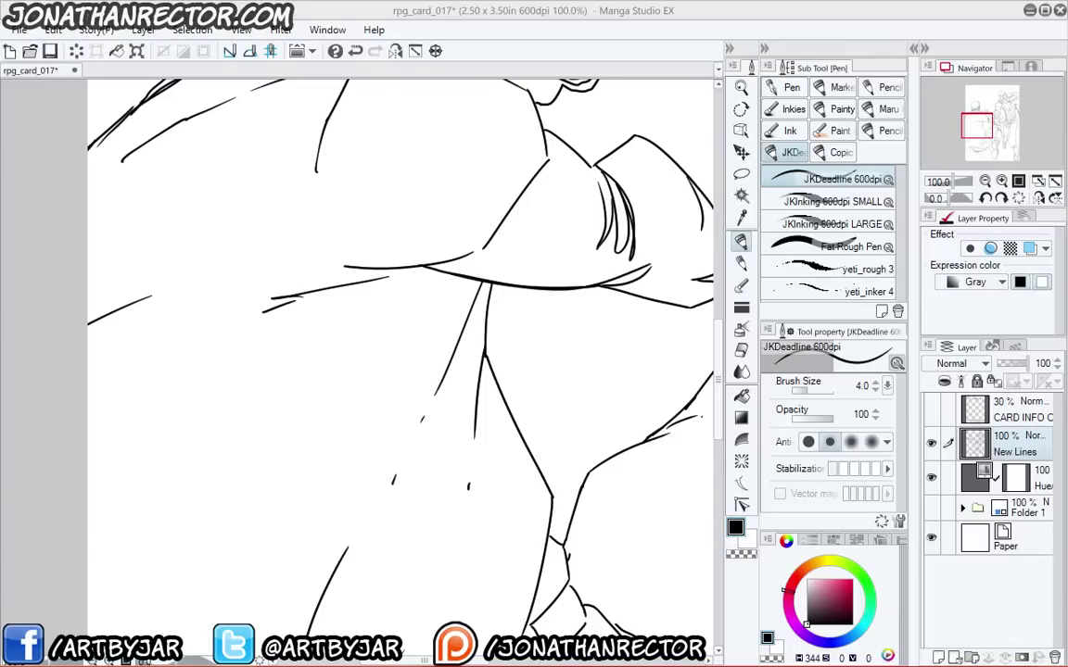
- Switch to the Patreon post in the browser, enlarge it to 300%, examine the Angle control study drawing and close the browser
left_click_drag(1057, 666, 528, 2)
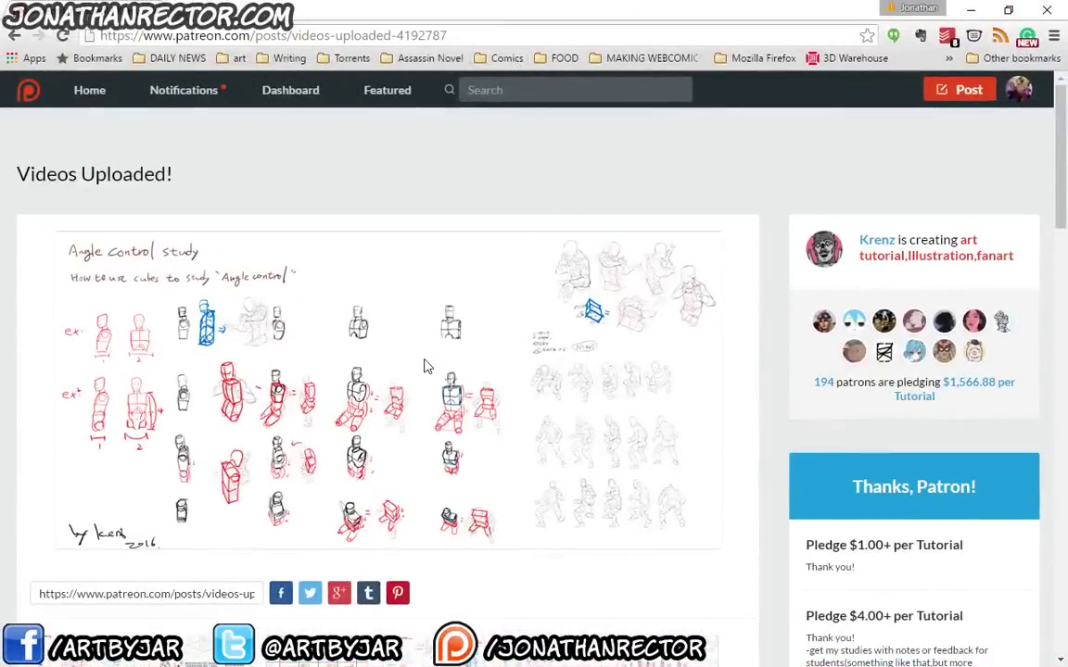
key("ctrl+plus")
key("ctrl+plus")
key("ctrl+plus")
key("ctrl+plus")
key("ctrl+plus")
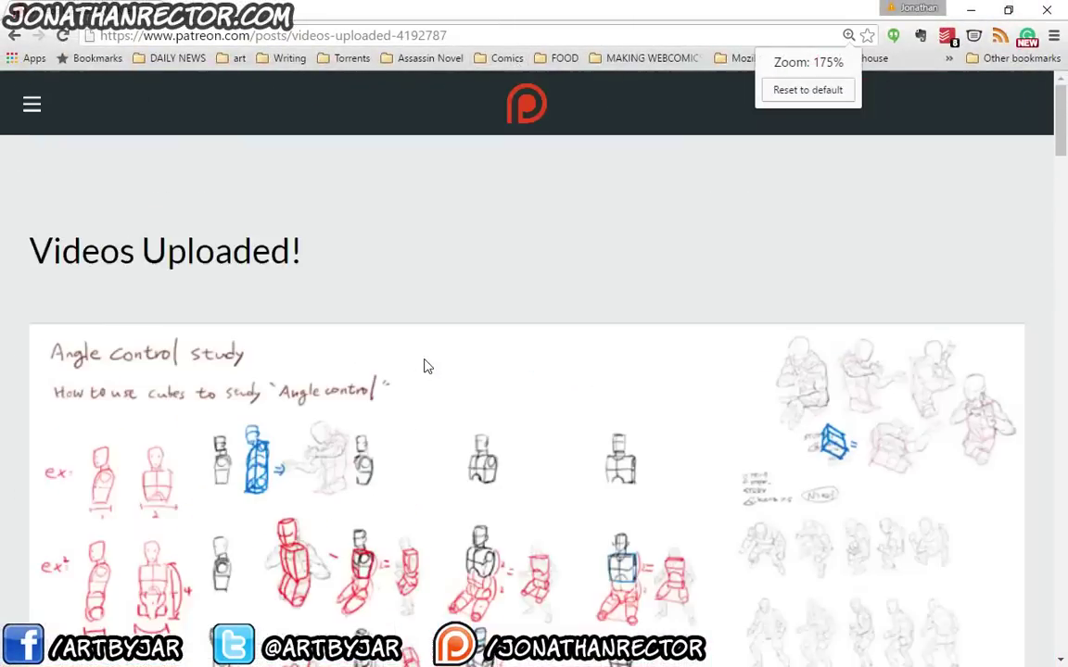
key("ctrl+plus")
key("ctrl+plus")
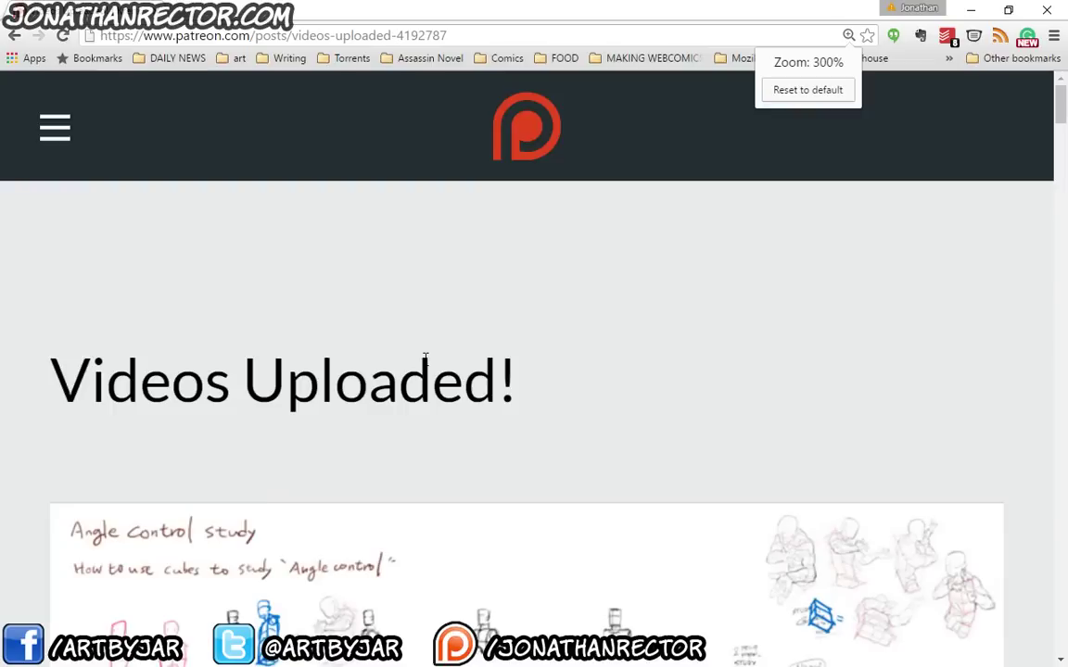
scroll(1052, 144, "down", 4)
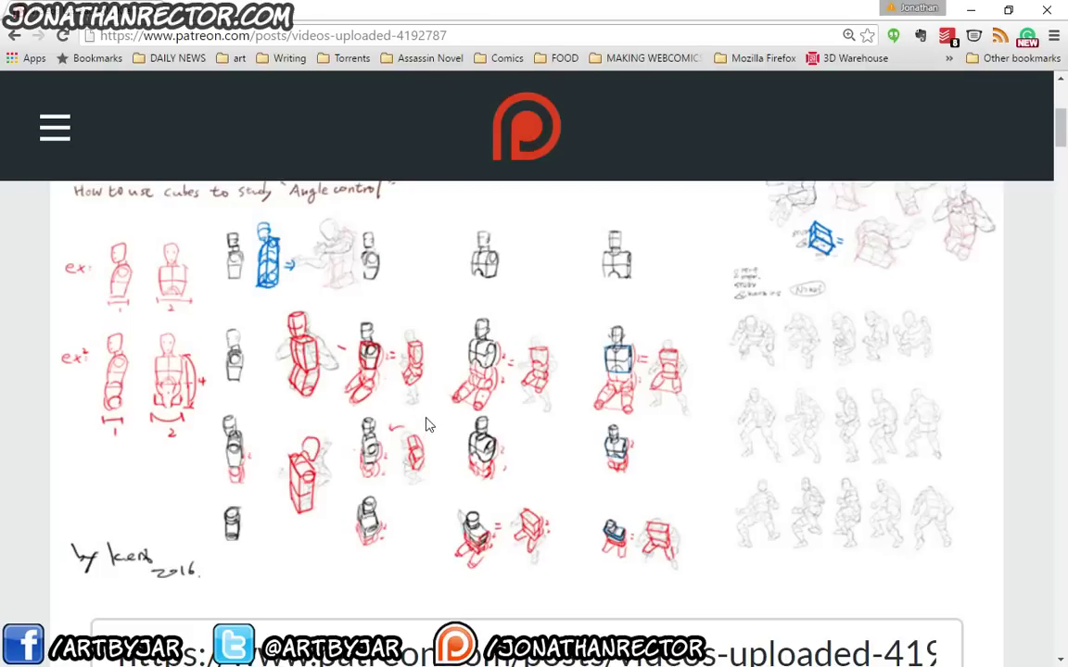
left_click(1048, 13)
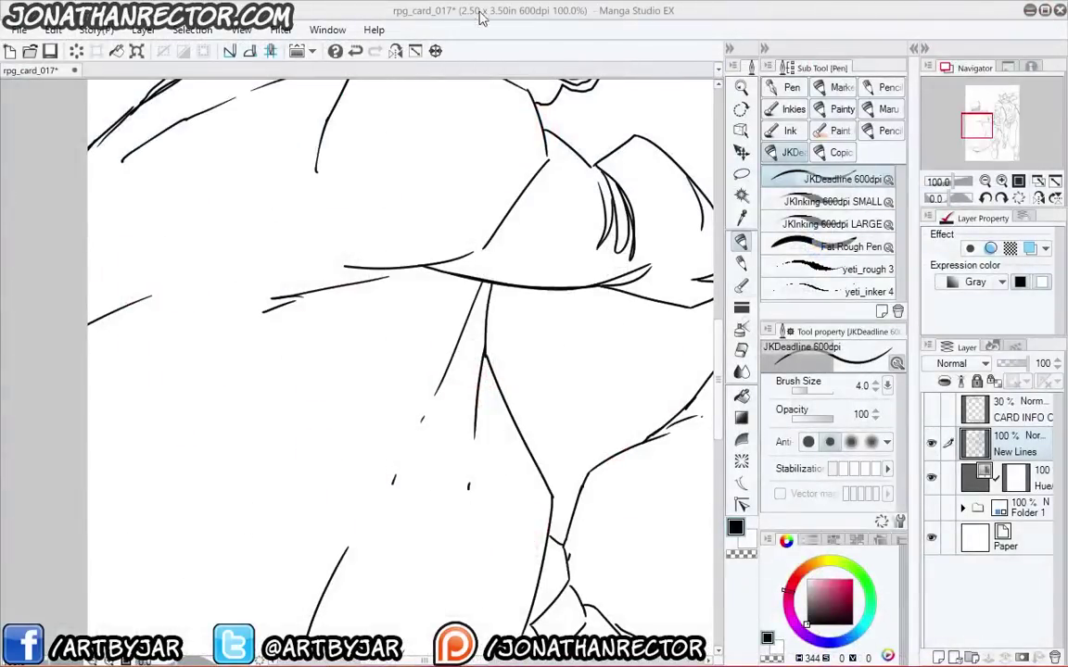
- Select the empty background around both fighters with the Magic wand set to From current layer
scroll(512, 296, "down", 2)
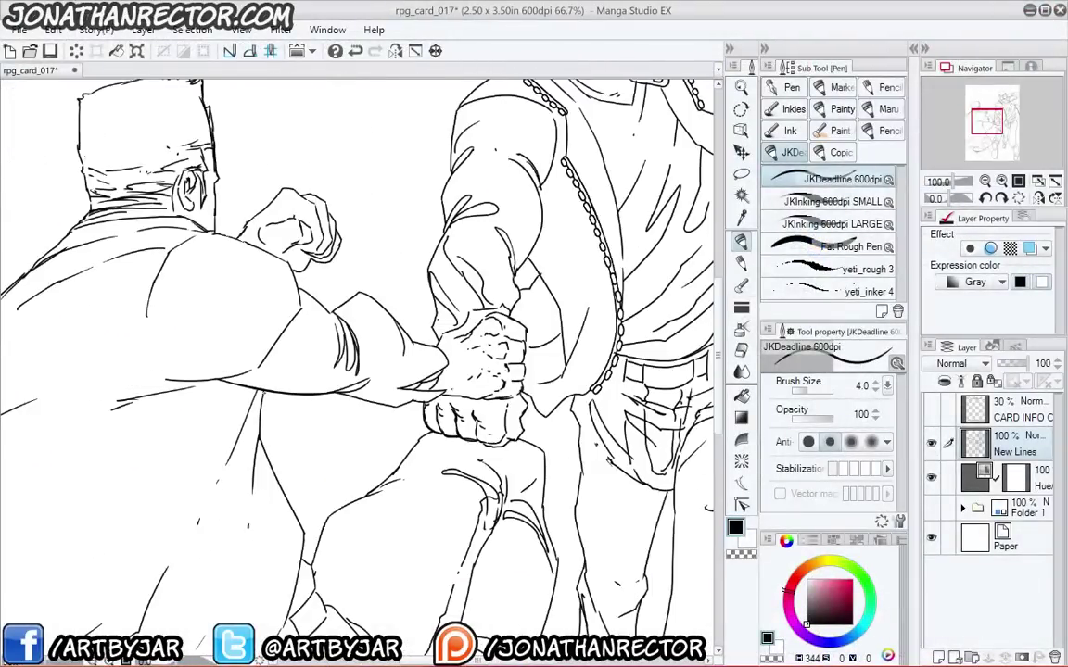
scroll(302, 371, "down", 1)
left_click_drag(302, 370, 332, 545)
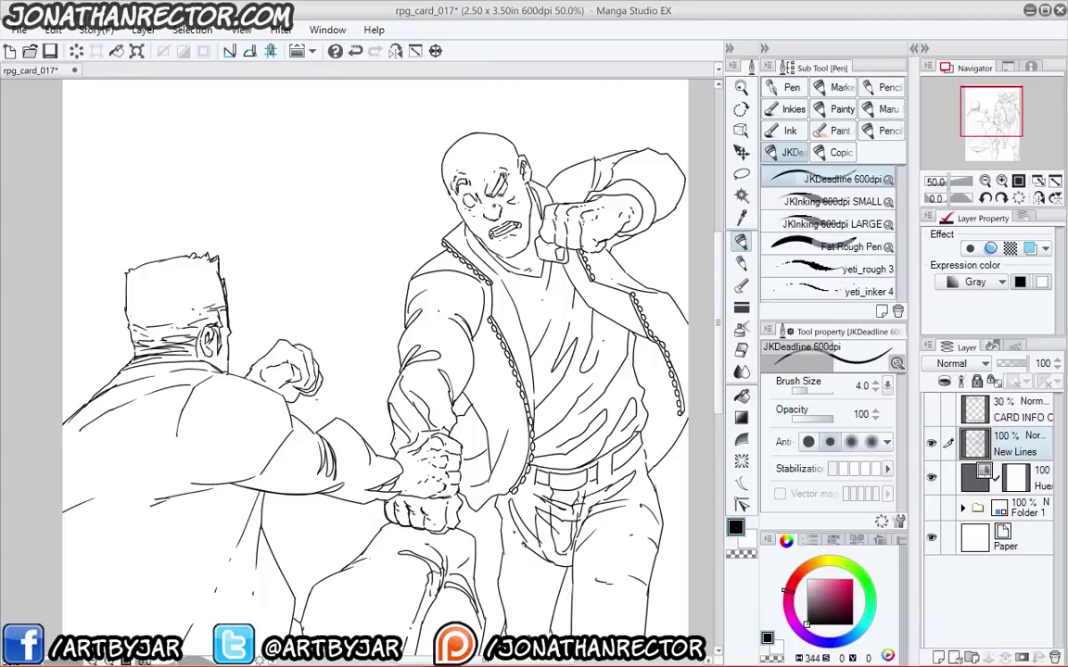
key("w")
left_click(97, 264)
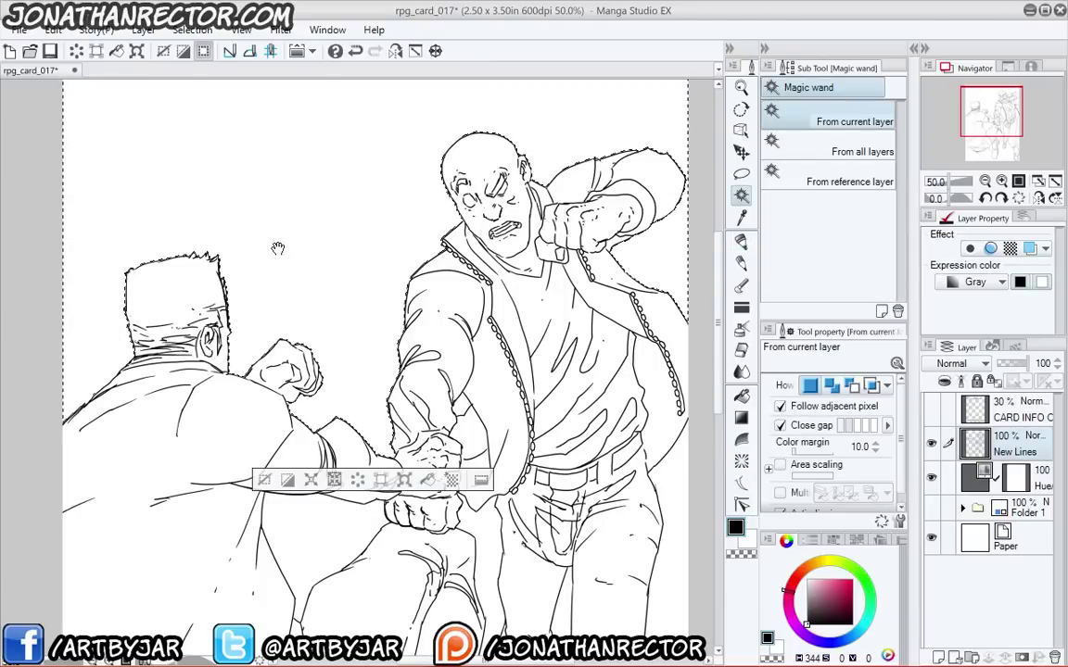
left_click_drag(251, 225, 237, 122)
left_click_drag(197, 242, 196, 228)
- Add the enclosed background gaps around the arms, legs and coat hem to the selection and generate the KO & Contour layer from it
left_click(294, 426, "shift")
left_click(474, 416, "shift")
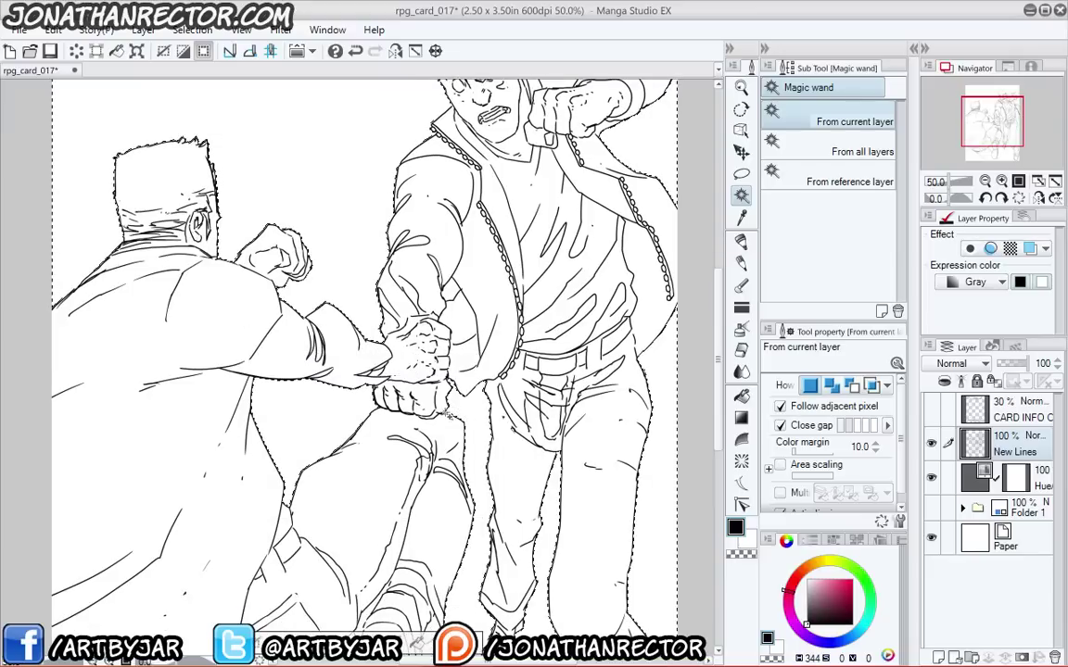
left_click_drag(389, 418, 401, 205)
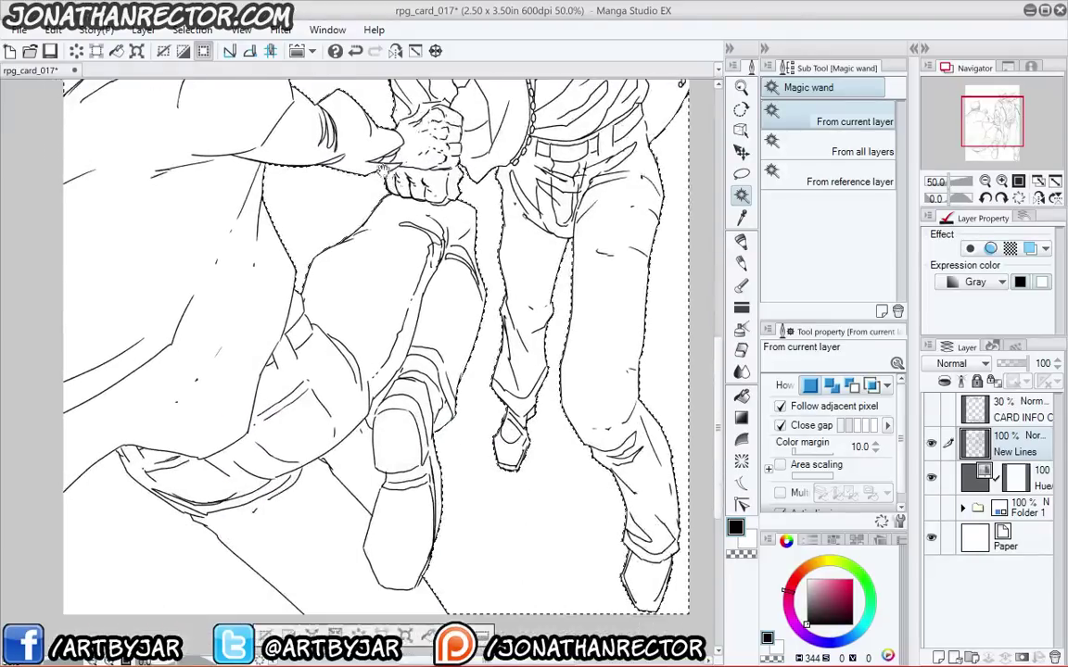
left_click(363, 467, "shift")
left_click(138, 473, "shift")
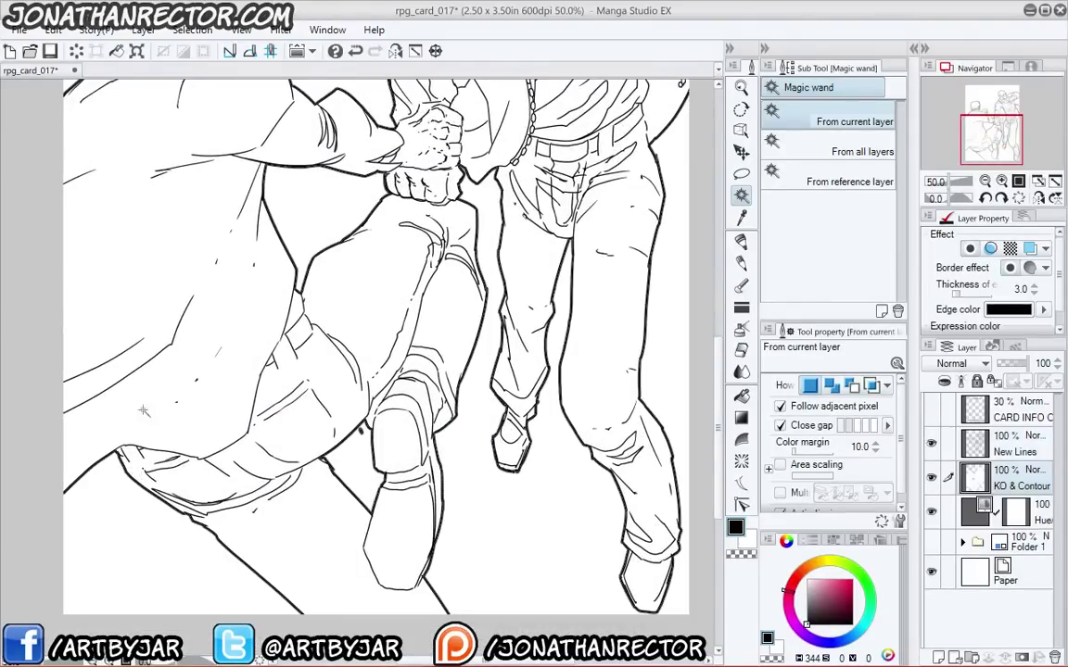
- Set the border thickness of the KO & Contour layer to 1.0 and save the file
scroll(204, 281, "up", 10)
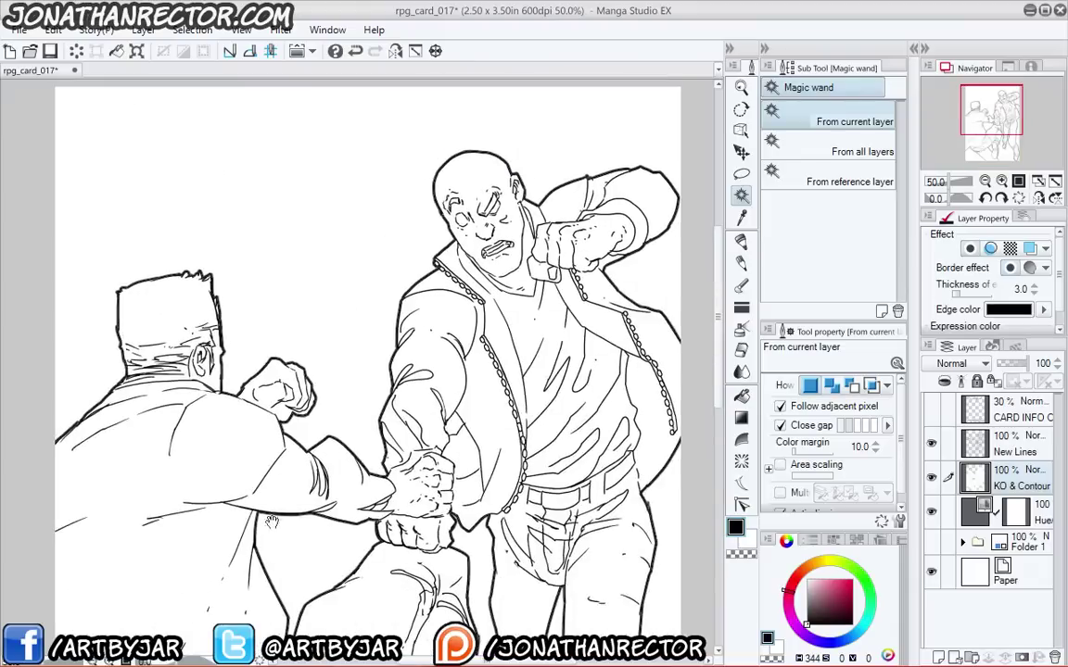
left_click(1022, 289)
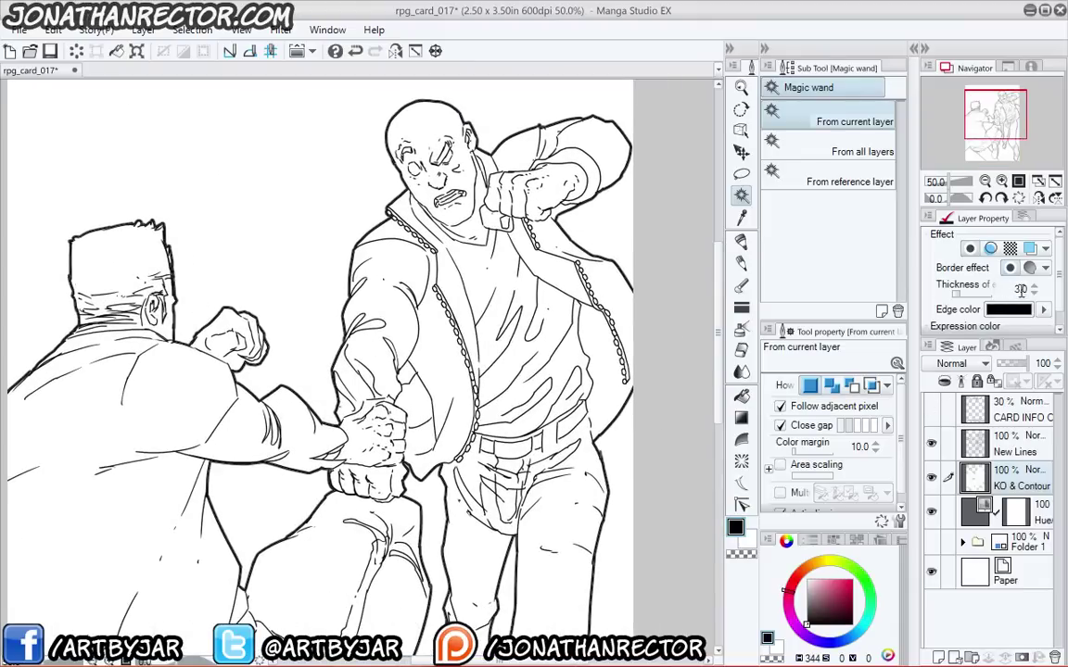
type("1")
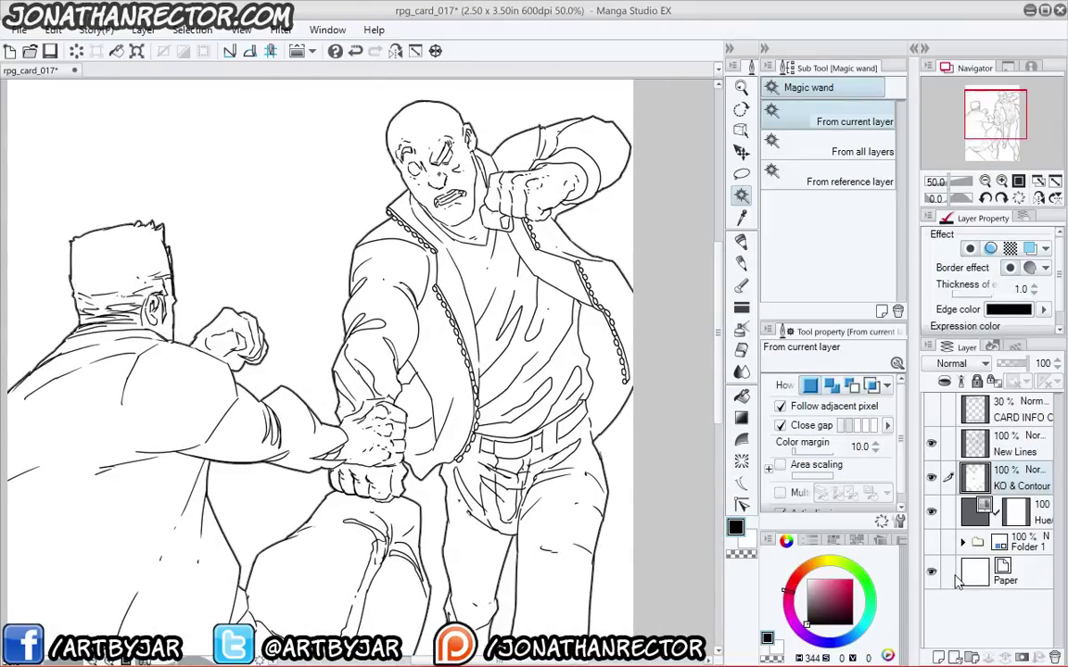
left_click_drag(252, 485, 357, 448)
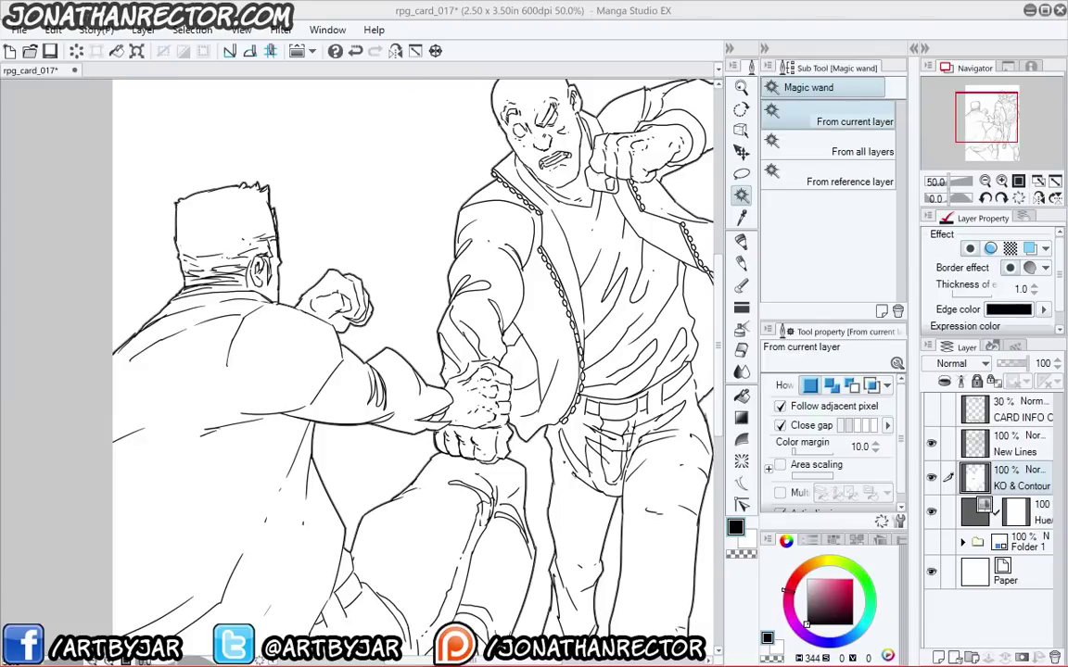
mouse_move(474, 452)
left_mouse_down()
mouse_move(301, 386)
mouse_move(384, 447)
mouse_move(397, 484)
left_mouse_up()
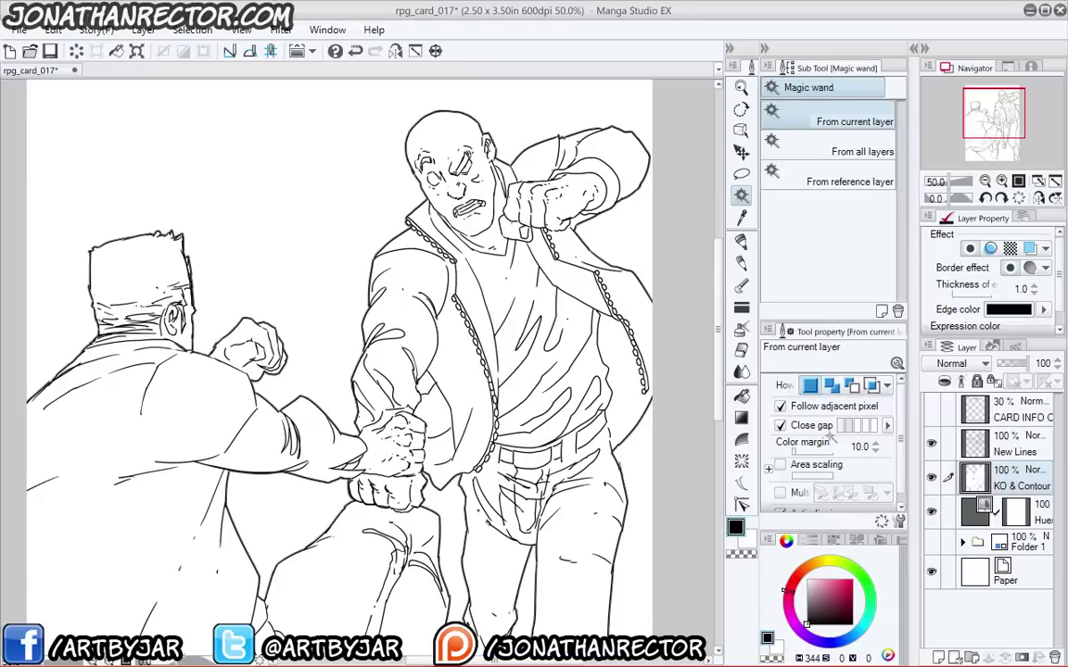
key("ctrl+s")
- Combine all layers from New Lines down to Paper into one layer and set its expression color to Gray
left_click(990, 454)
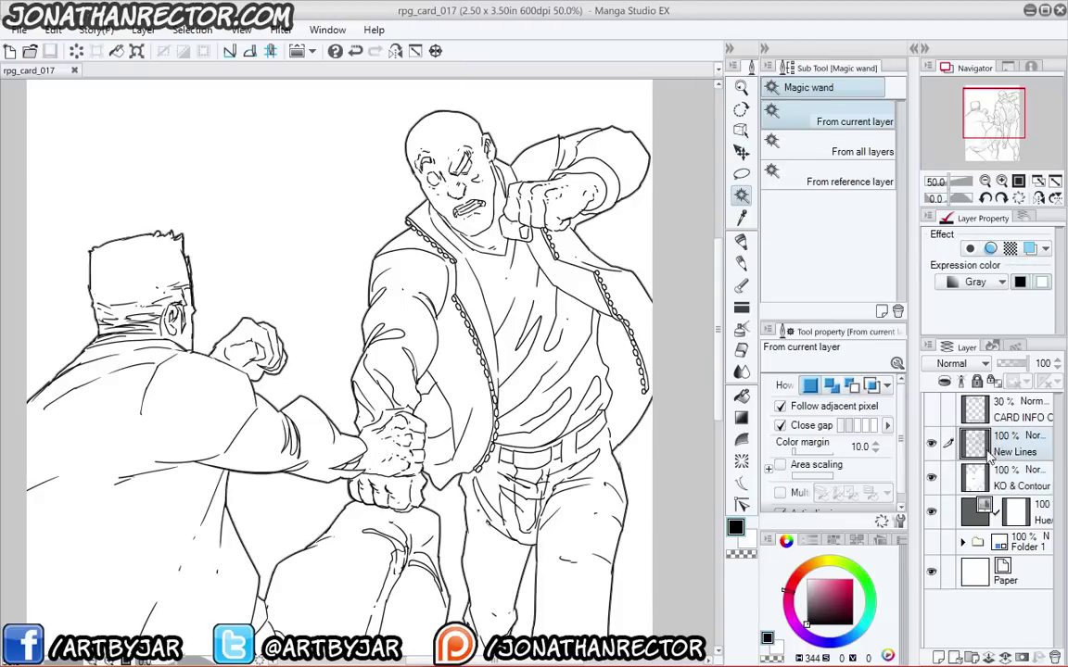
left_click(1023, 570, "shift")
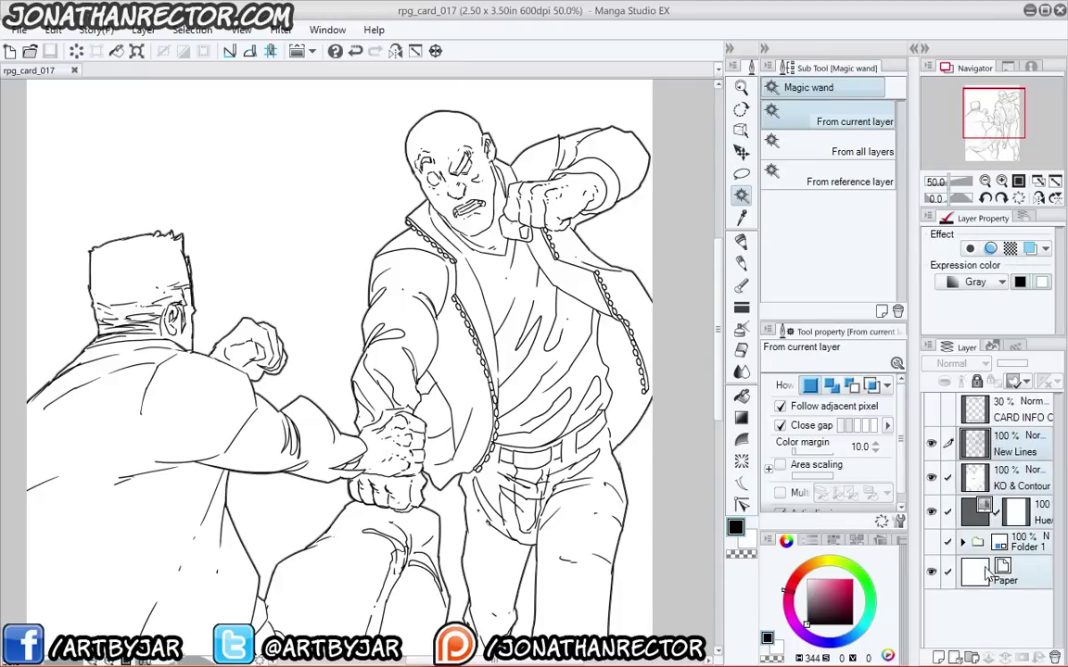
left_click(139, 30)
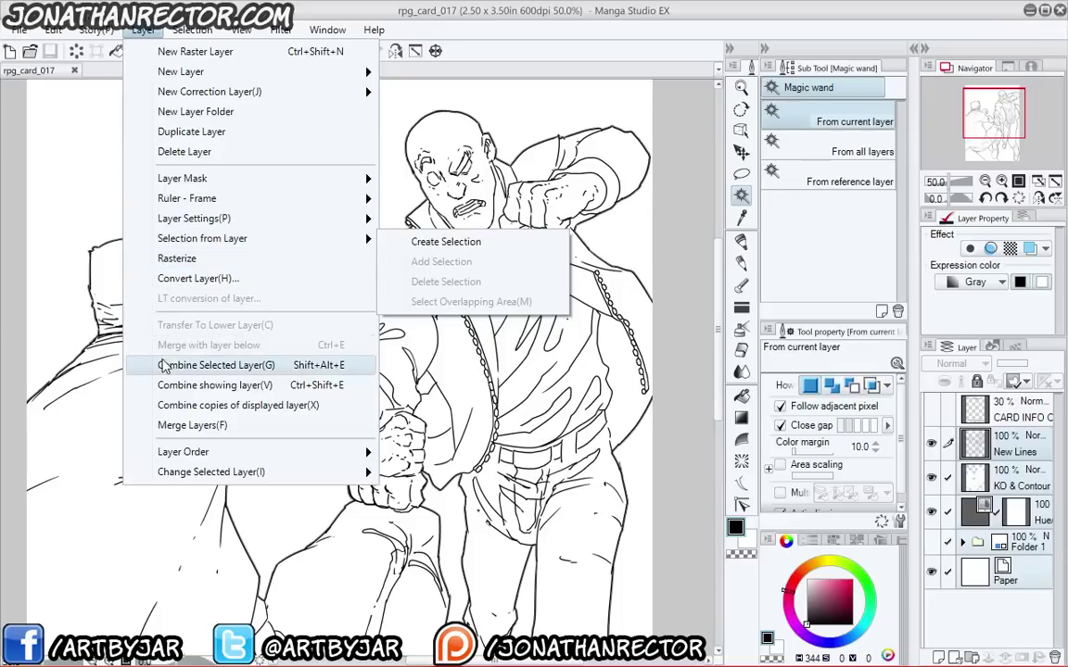
left_click(163, 365)
left_click(973, 281)
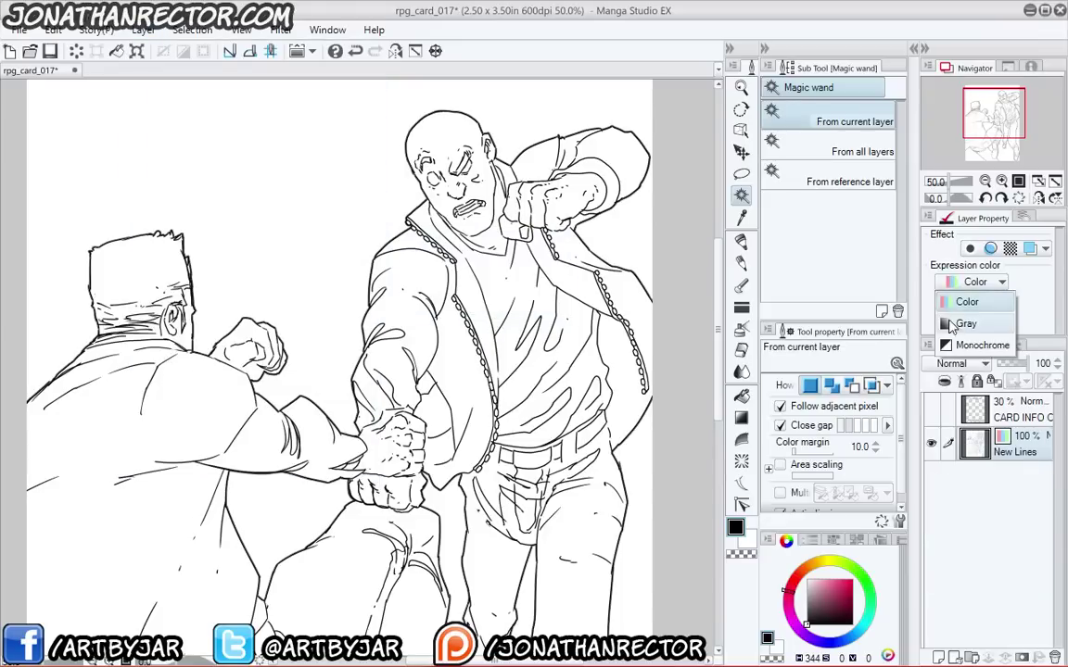
left_click(955, 323)
- Put the combined New Lines layer in a folder named inks and add a new raster layer inside it
key("ctrl+g")
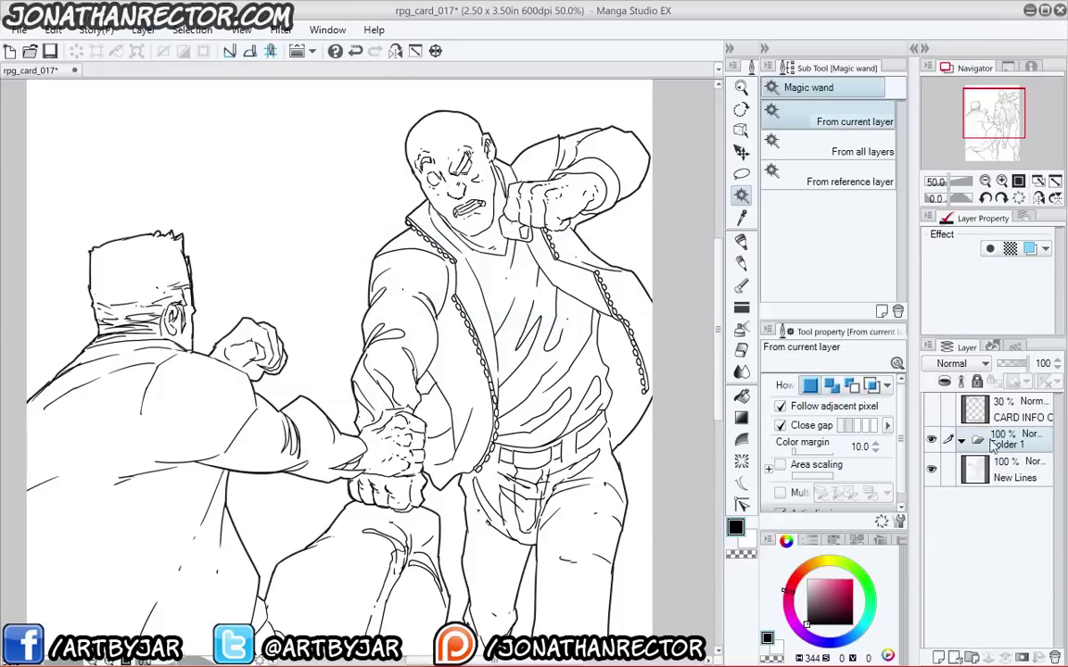
double_click(1006, 445)
type("ink")
key("Return")
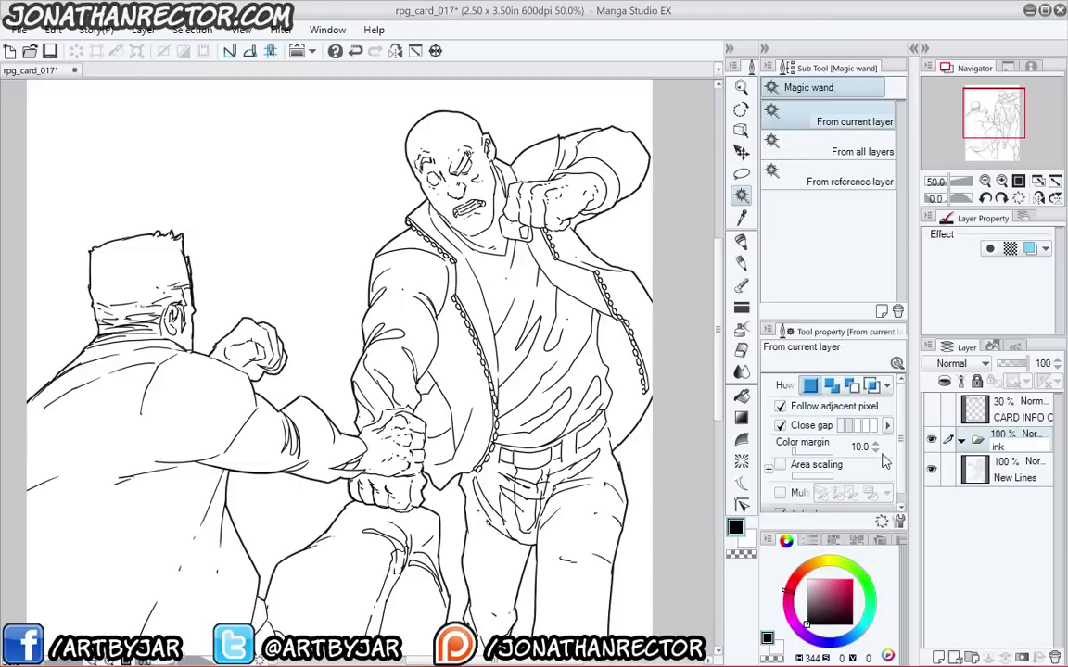
type("s")
key("Return")
key("ctrl+shift+n")
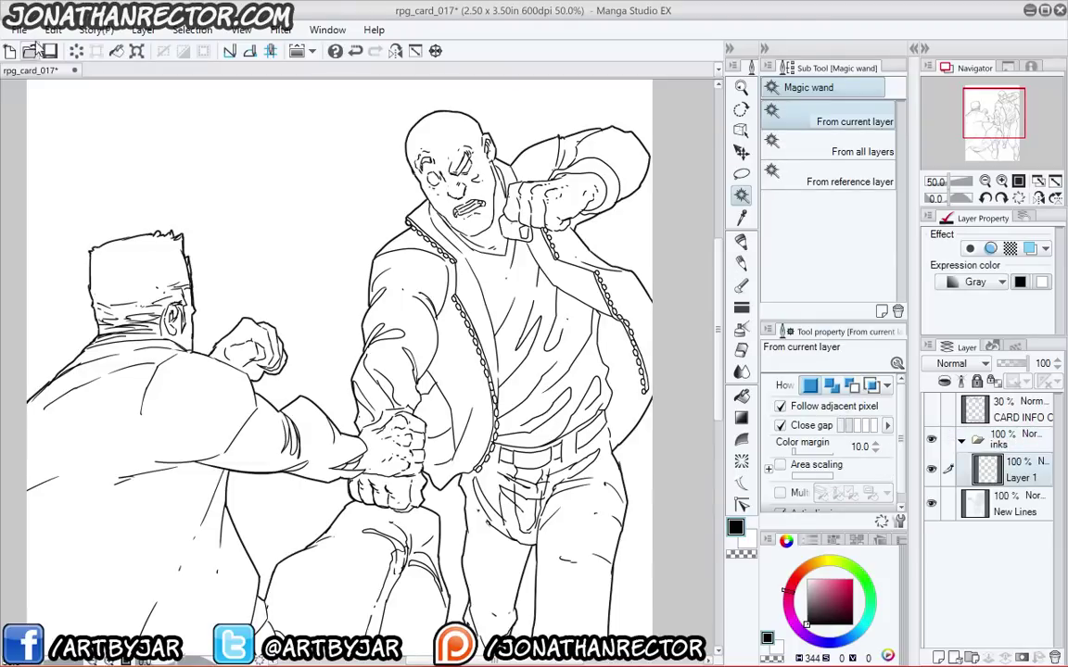
- Save a copy of the drawing as rpg_card_017 in the project's 6Inks folder
left_click(19, 30)
left_click(41, 158)
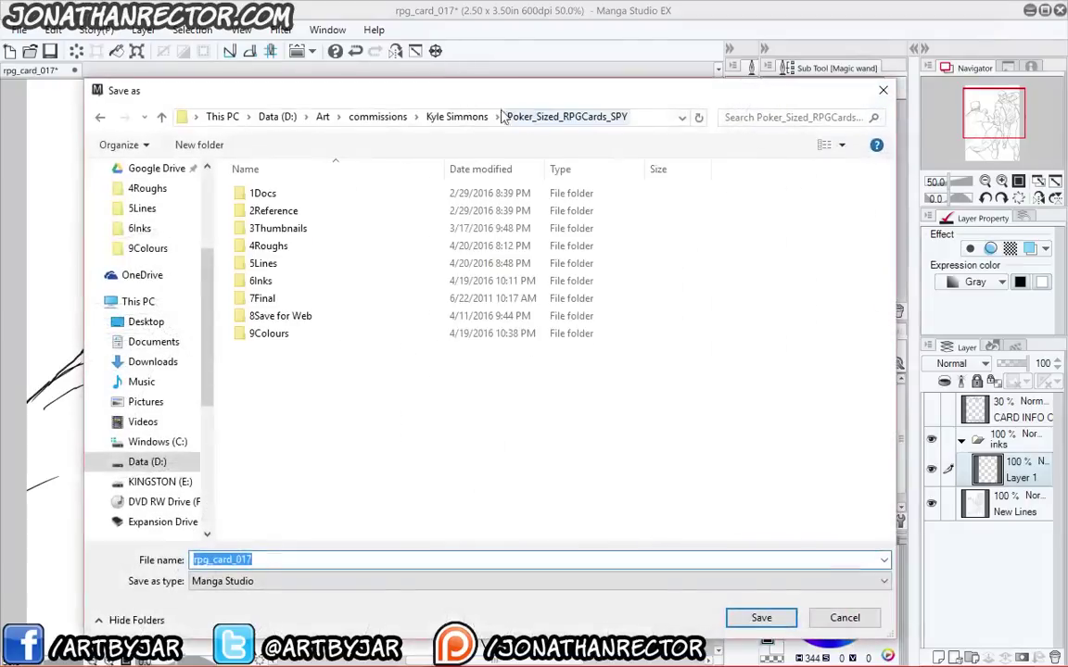
left_click(759, 616)
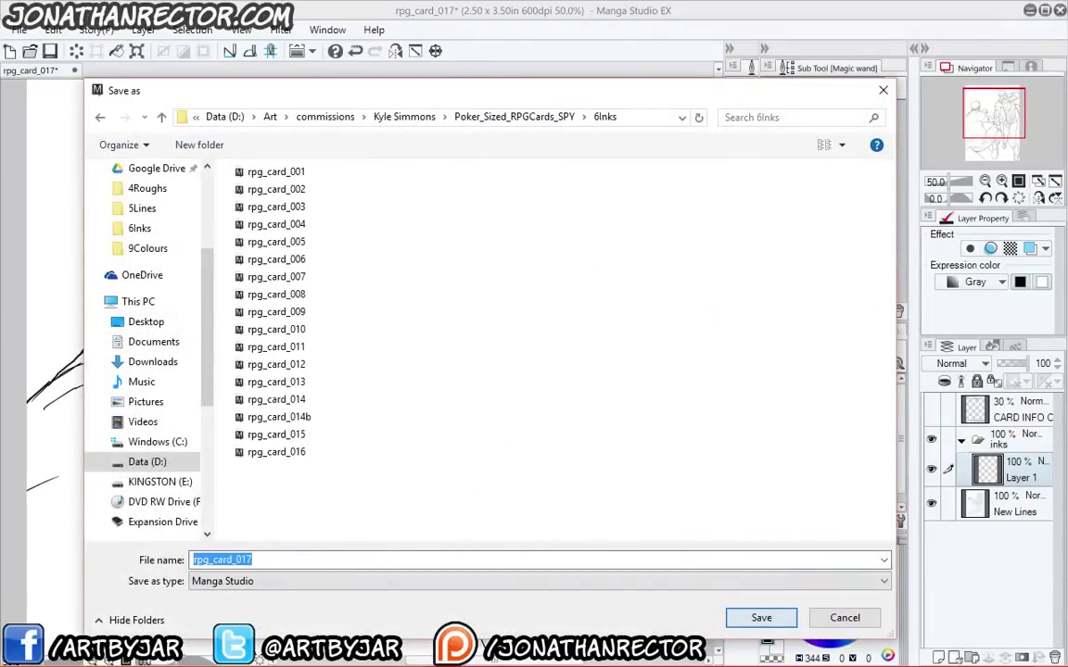
left_click(758, 617)
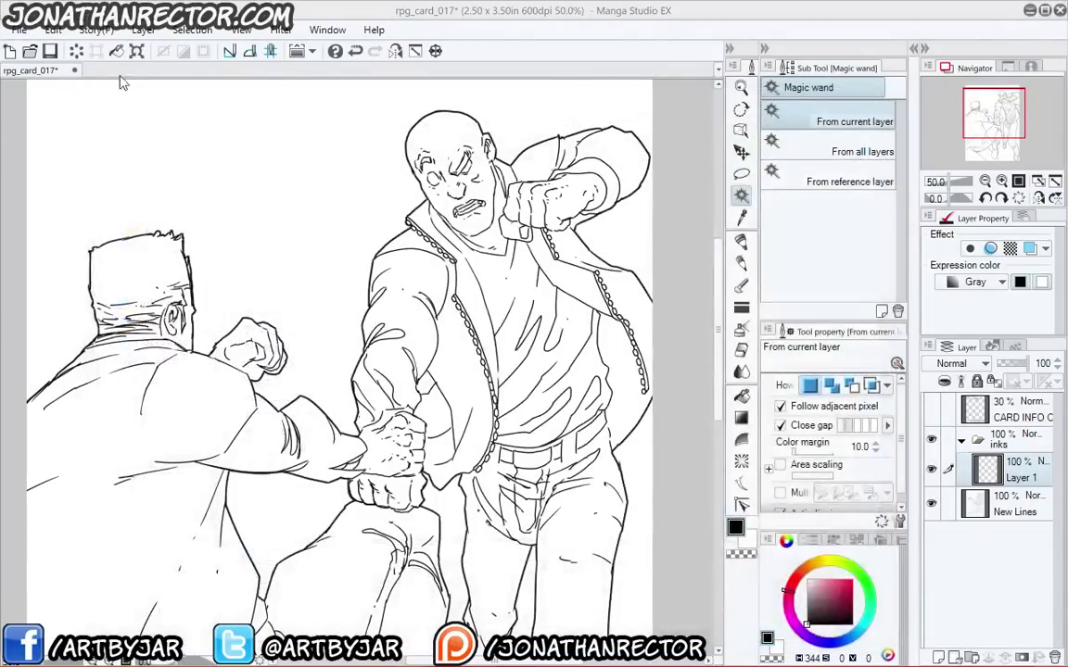
- Open rpg_card_018 from the 4Roughs folder and close rpg_card_017
left_click(19, 30)
left_click(46, 72)
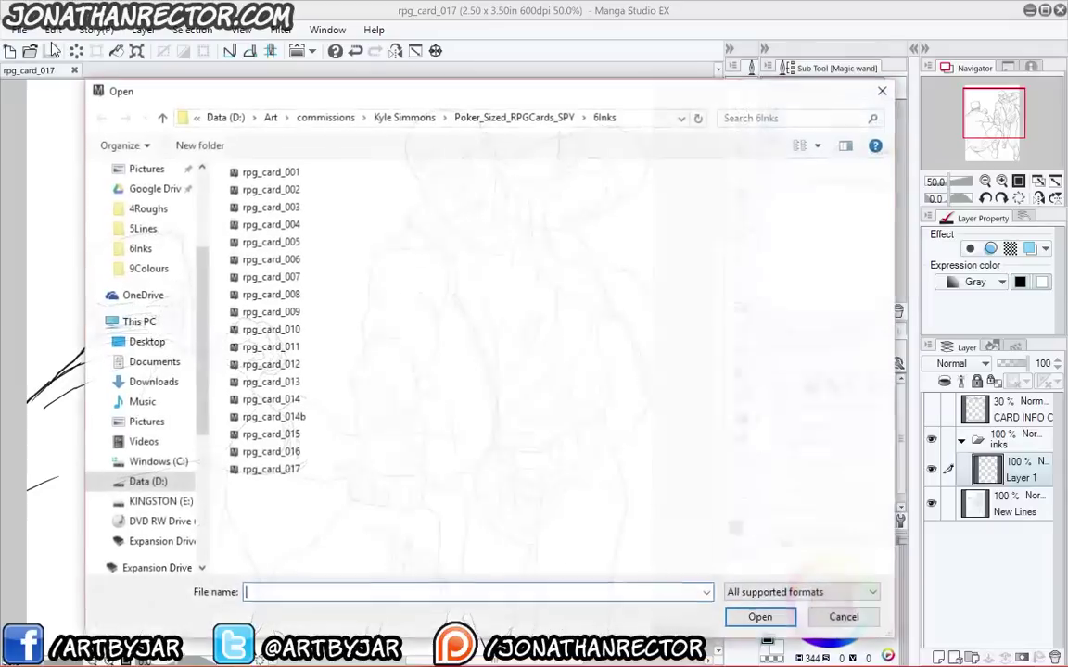
left_click(524, 117)
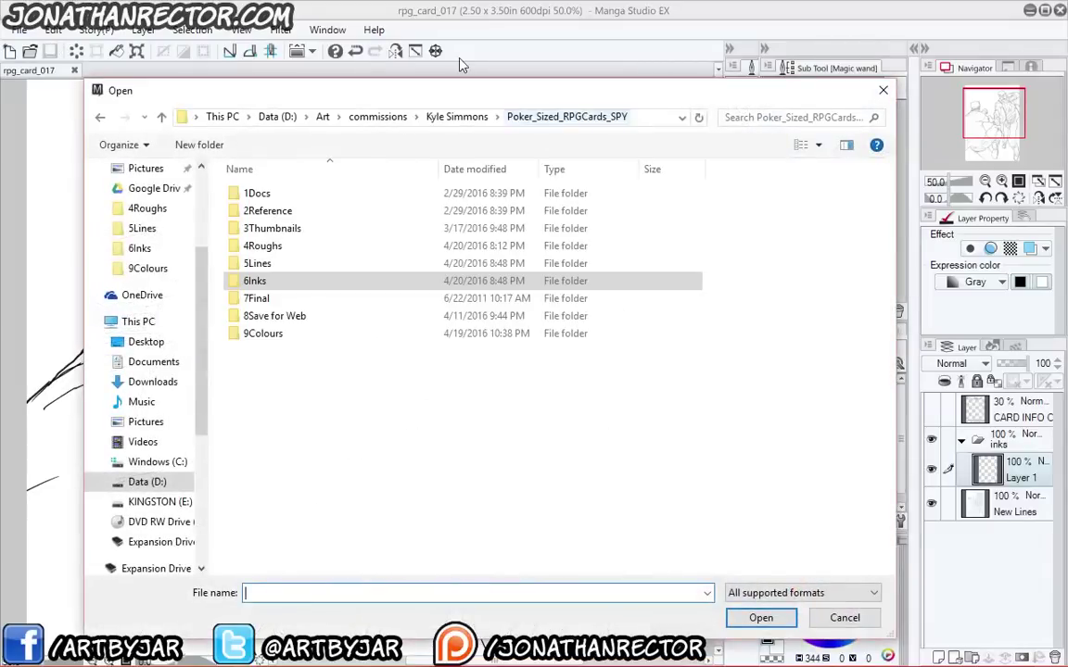
double_click(248, 243)
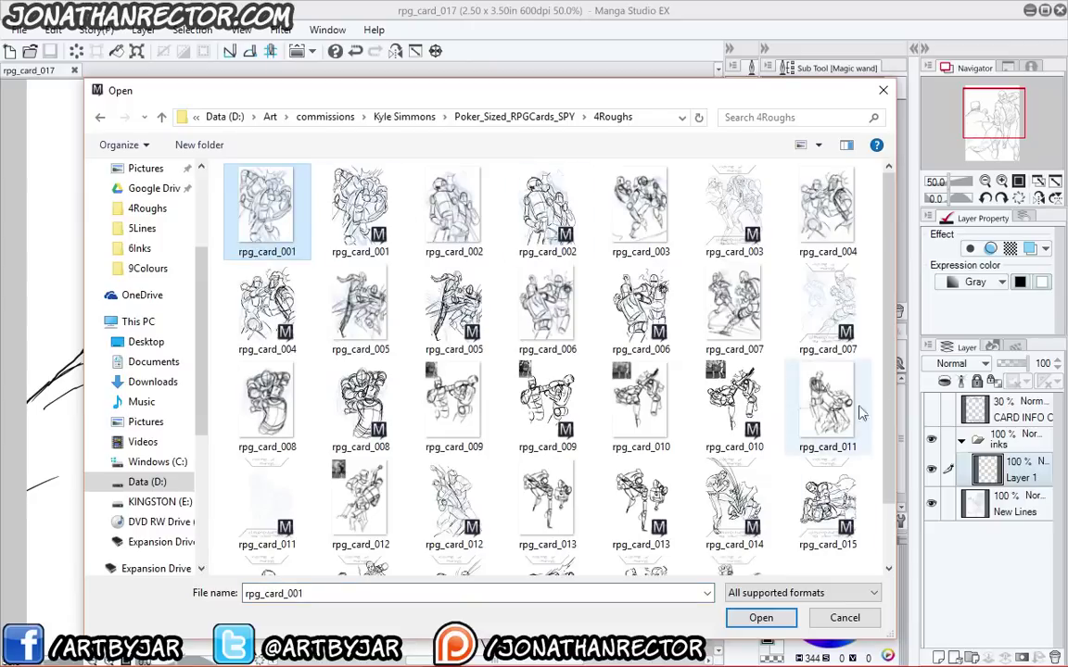
scroll(242, 389, "down", 1)
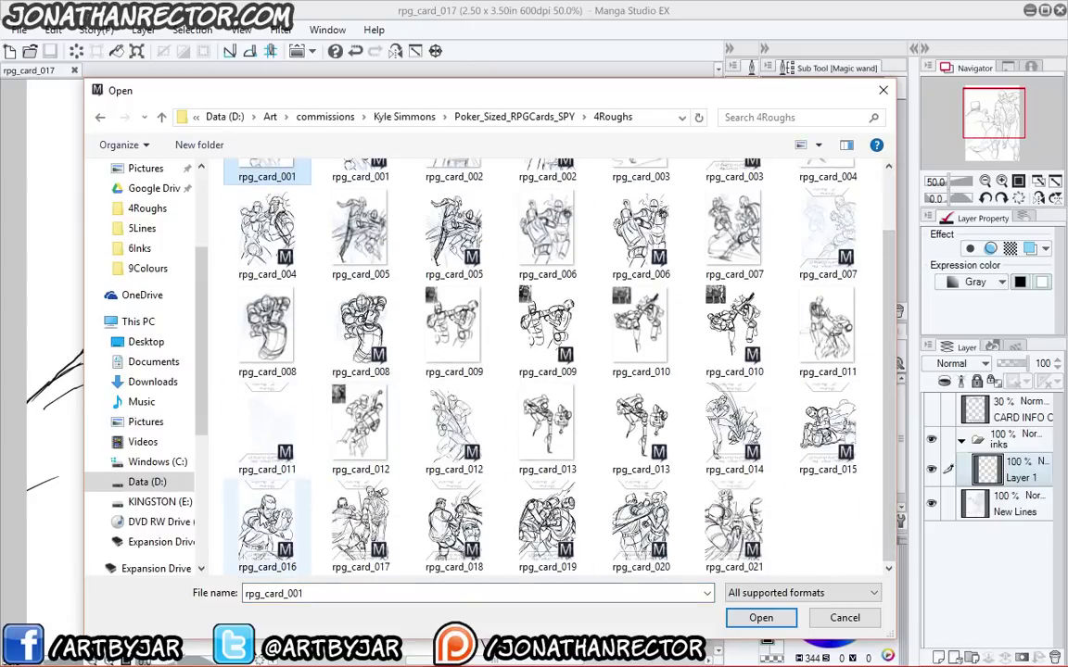
left_click(438, 525)
left_click(759, 619)
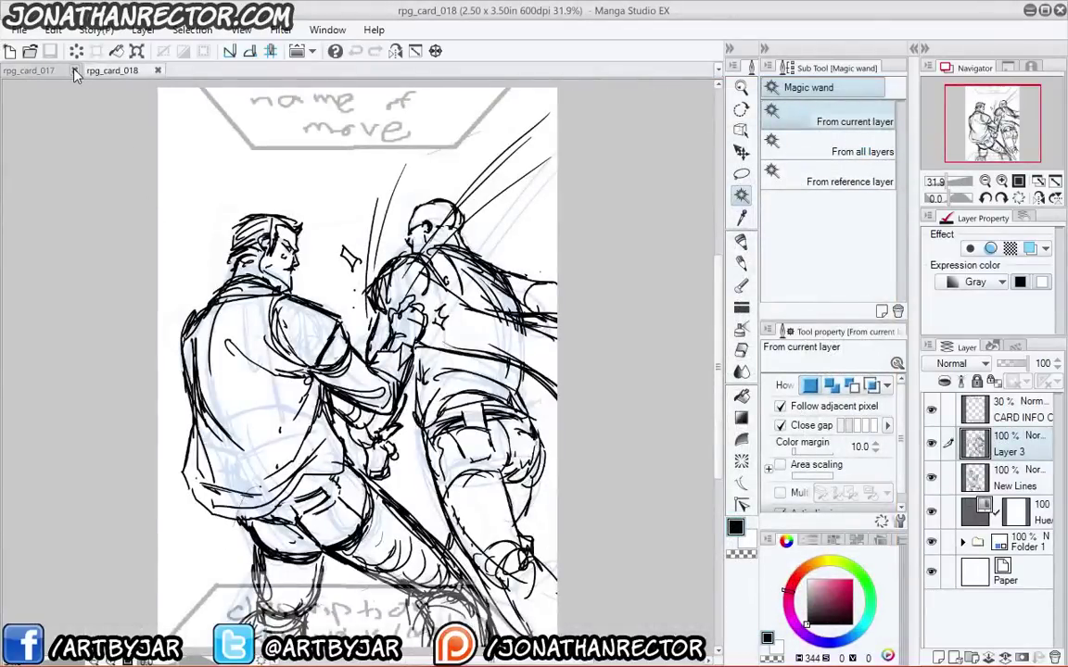
left_click(74, 70)
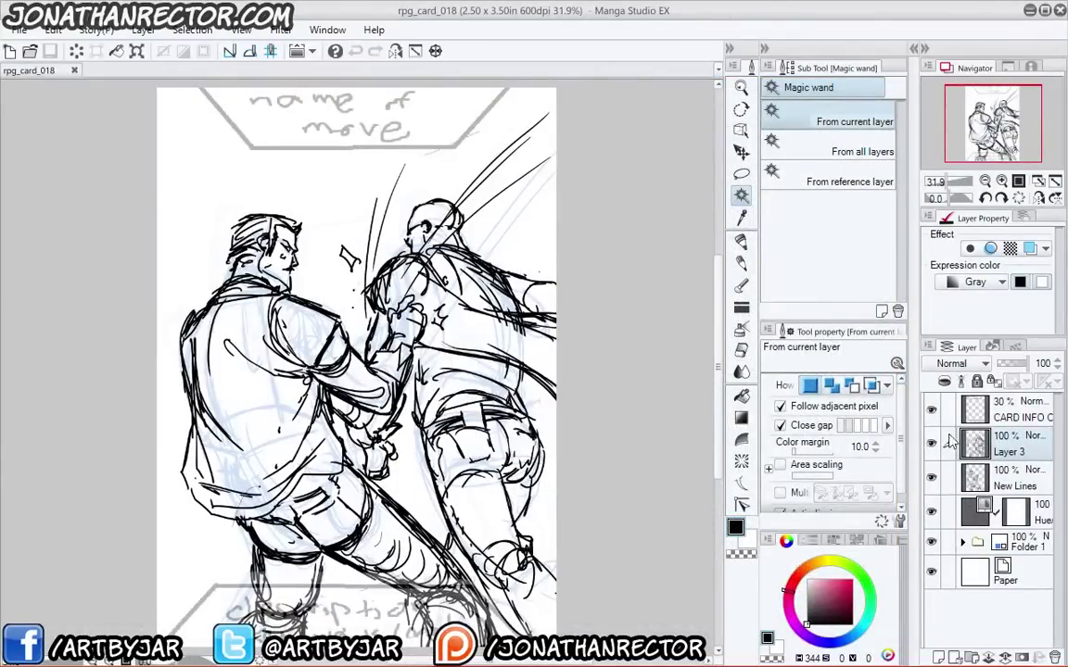
- Group the layers from Layer 3 down to Folder 1 into a new folder and collapse it
left_click(1024, 545, "shift")
left_click_drag(1024, 546, 971, 657)
left_click(963, 441)
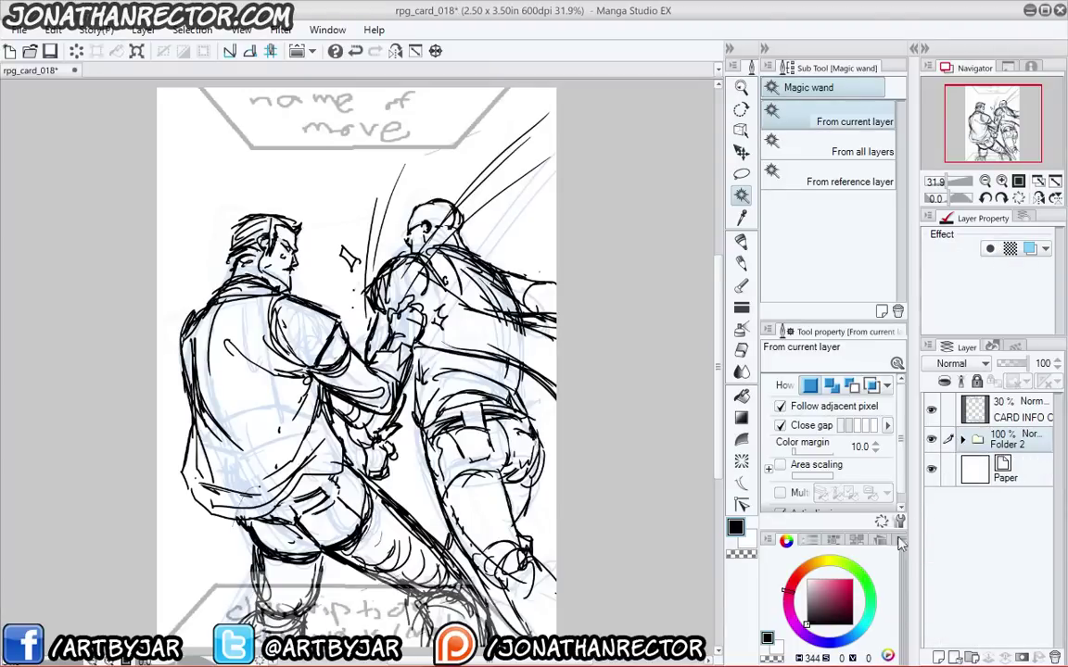
- Tint the rough light blue with a New Lines layer above it, choose the JKDeadline 600dpi pen, and hide the palettes
key("F1")
key("p")
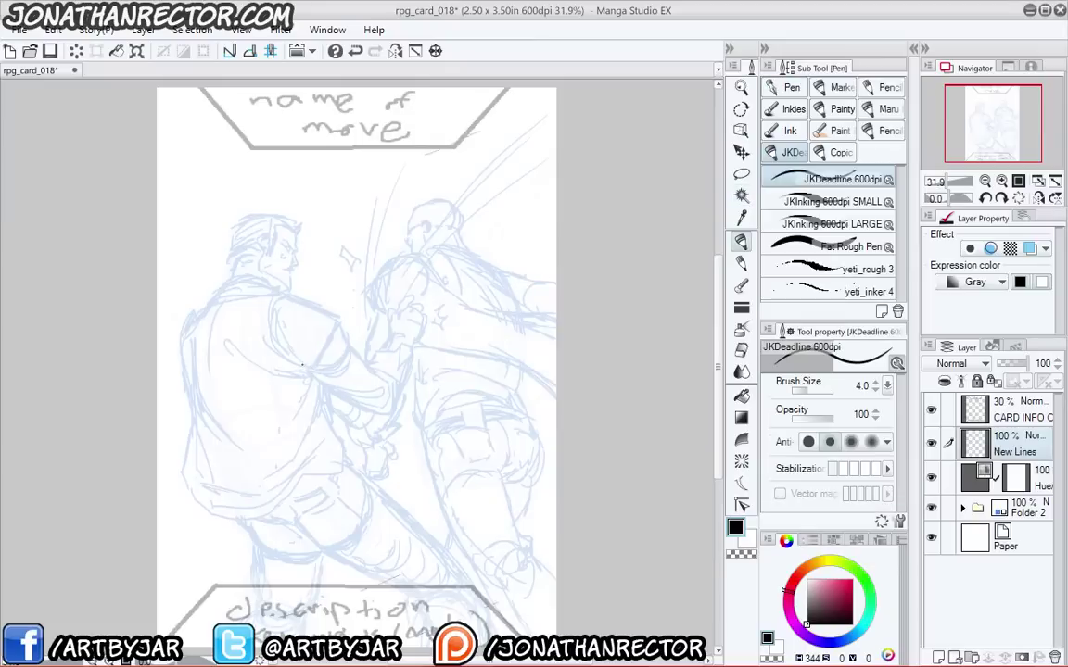
scroll(187, 260, "up", 2)
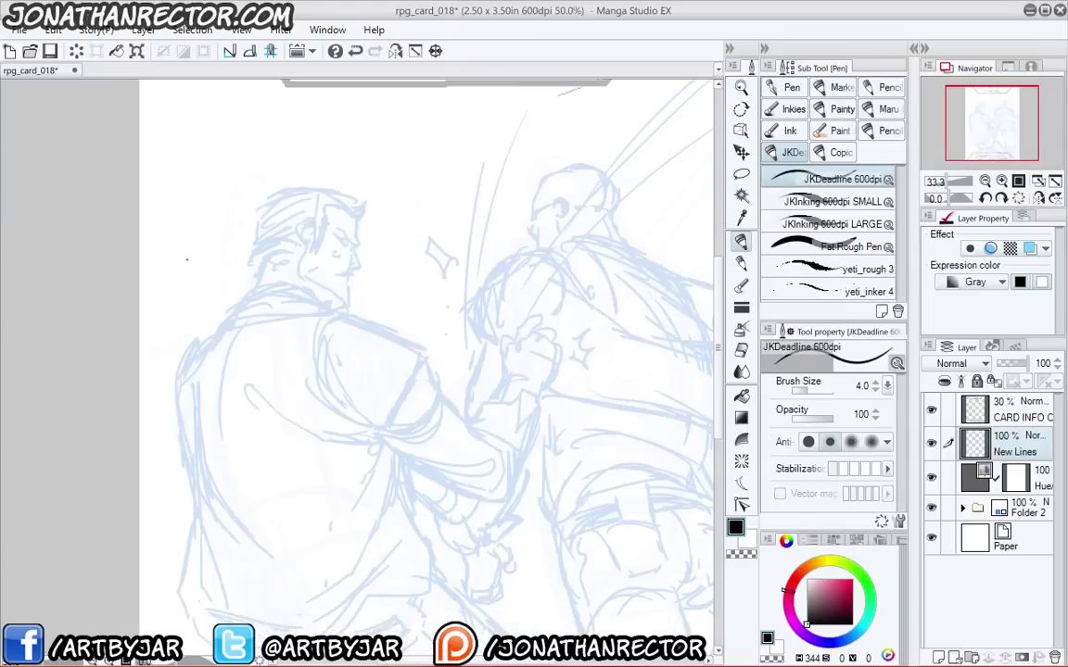
scroll(187, 259, "up", 1)
key("Tab")
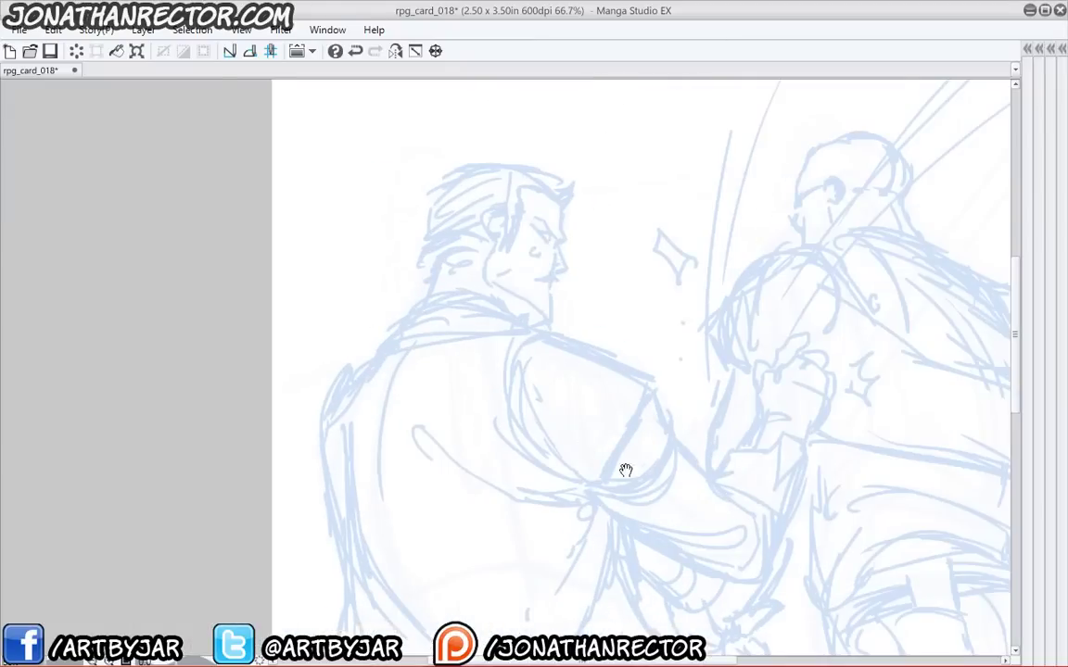
mouse_move(625, 469)
left_mouse_down()
mouse_move(384, 369)
mouse_move(408, 317)
mouse_move(430, 389)
left_mouse_up()
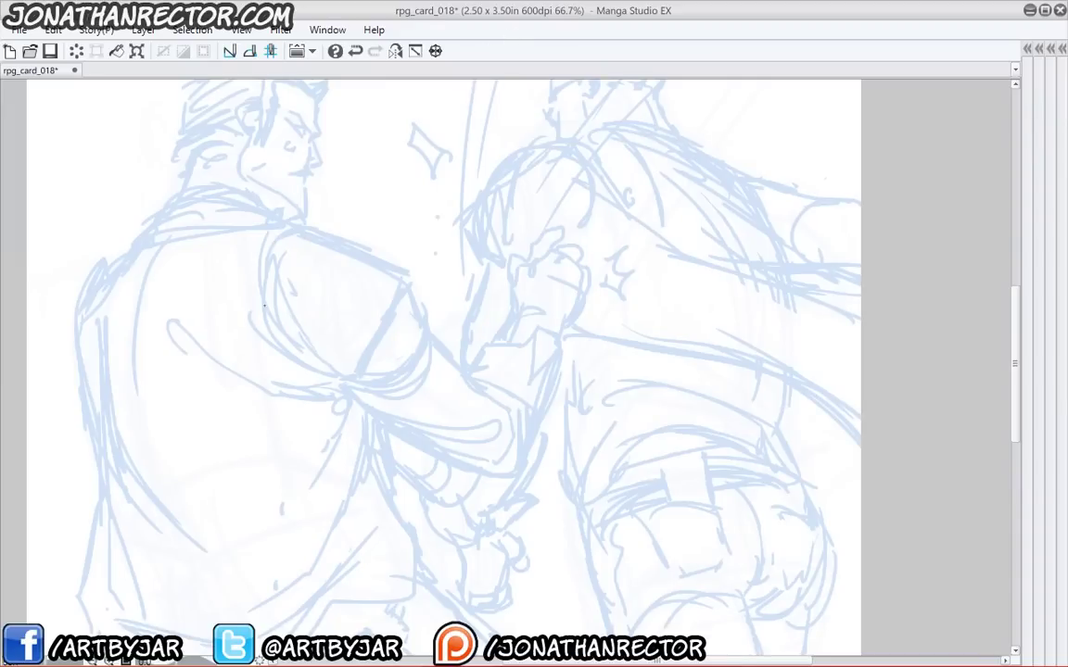
left_click_drag(312, 416, 405, 508)
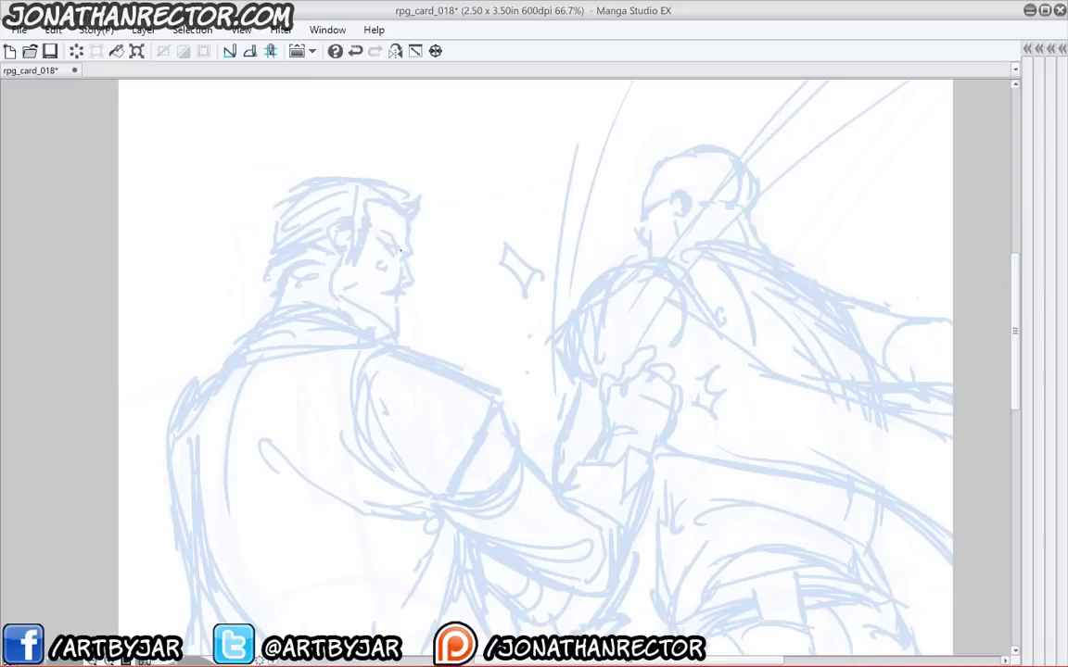
- Ink the jacketed man's face in profile, covering the brow, eye, nose, mouth, ear, jaw and chin
mouse_move(399, 250)
left_mouse_down()
mouse_move(383, 232)
mouse_move(396, 257)
left_mouse_up()
mouse_move(405, 255)
left_mouse_down()
mouse_move(405, 293)
mouse_move(387, 298)
mouse_move(398, 332)
mouse_move(386, 337)
mouse_move(329, 280)
left_mouse_up()
left_click(347, 234)
mouse_move(352, 232)
left_mouse_down()
mouse_move(329, 229)
mouse_move(327, 251)
left_mouse_up()
mouse_move(328, 252)
left_mouse_down()
mouse_move(336, 259)
mouse_move(342, 230)
mouse_move(336, 253)
mouse_move(343, 243)
mouse_move(388, 264)
left_mouse_up()
mouse_move(377, 264)
left_mouse_down()
mouse_move(387, 267)
mouse_move(357, 288)
mouse_move(392, 292)
left_mouse_up()
key("ctrl+z")
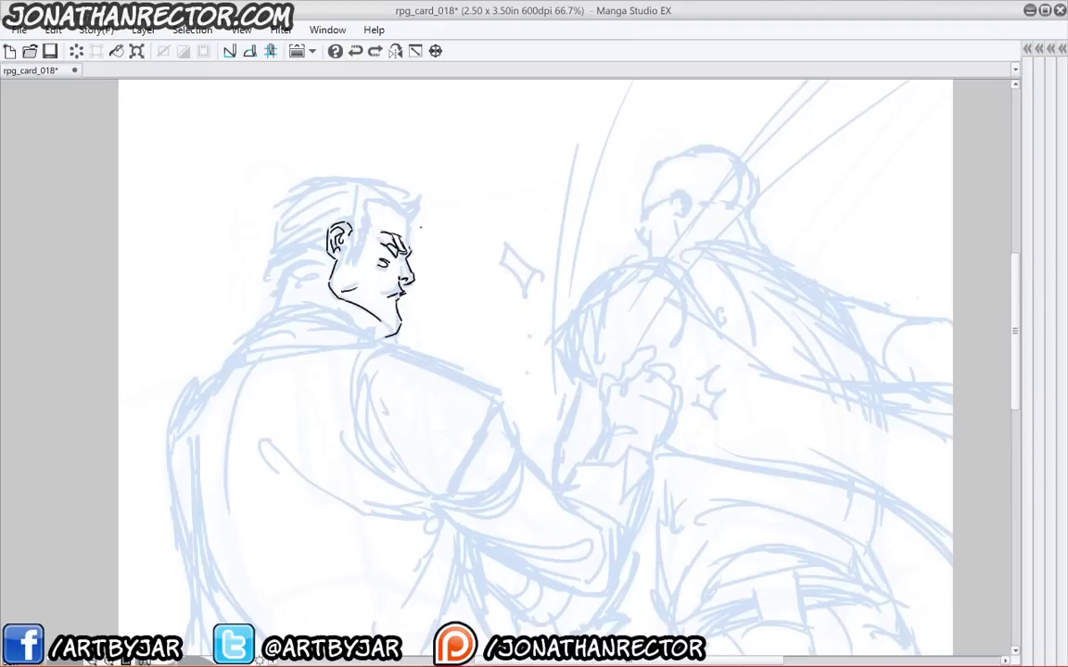
mouse_move(410, 243)
left_mouse_down()
mouse_move(412, 255)
mouse_move(408, 241)
left_mouse_up()
- Ink the jacketed man's hairline, spiky fringe and back of the hair, and save the drawing
left_click_drag(321, 295, 343, 323)
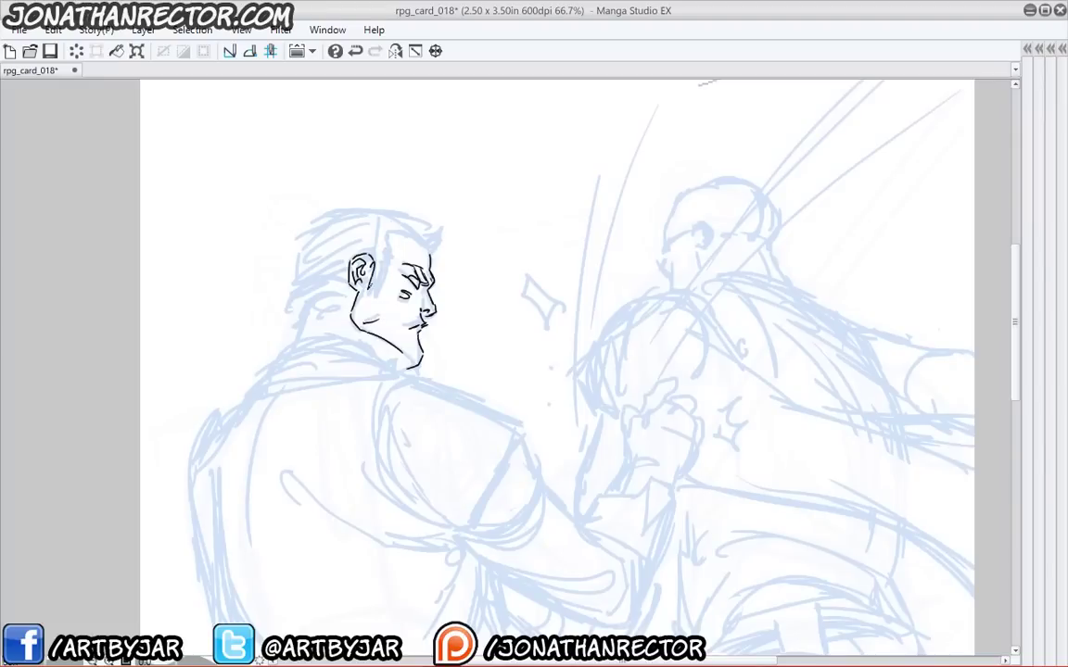
mouse_move(397, 231)
left_mouse_down()
mouse_move(386, 264)
mouse_move(446, 233)
mouse_move(429, 254)
mouse_move(432, 223)
left_mouse_up()
mouse_move(432, 223)
left_mouse_down()
mouse_move(427, 236)
mouse_move(425, 219)
left_mouse_up()
mouse_move(425, 219)
left_mouse_down()
mouse_move(419, 228)
mouse_move(438, 234)
mouse_move(363, 212)
mouse_move(301, 241)
mouse_move(297, 306)
mouse_move(344, 298)
mouse_move(295, 317)
mouse_move(415, 366)
left_mouse_up()
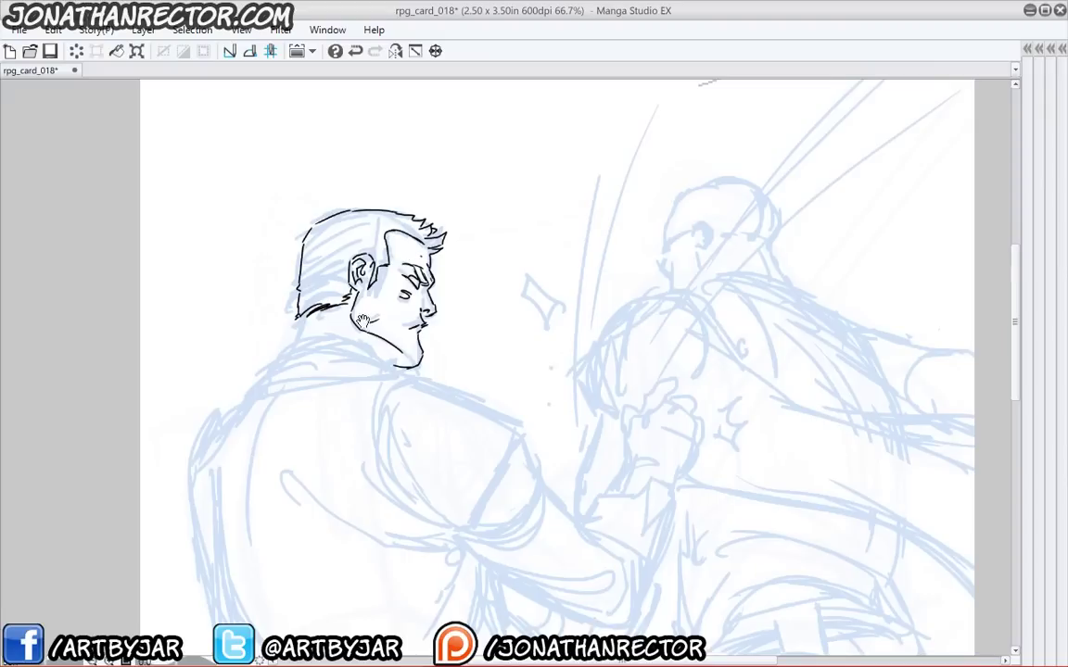
left_click_drag(360, 317, 341, 275)
mouse_move(258, 424)
left_mouse_down()
mouse_move(264, 346)
mouse_move(288, 432)
left_mouse_up()
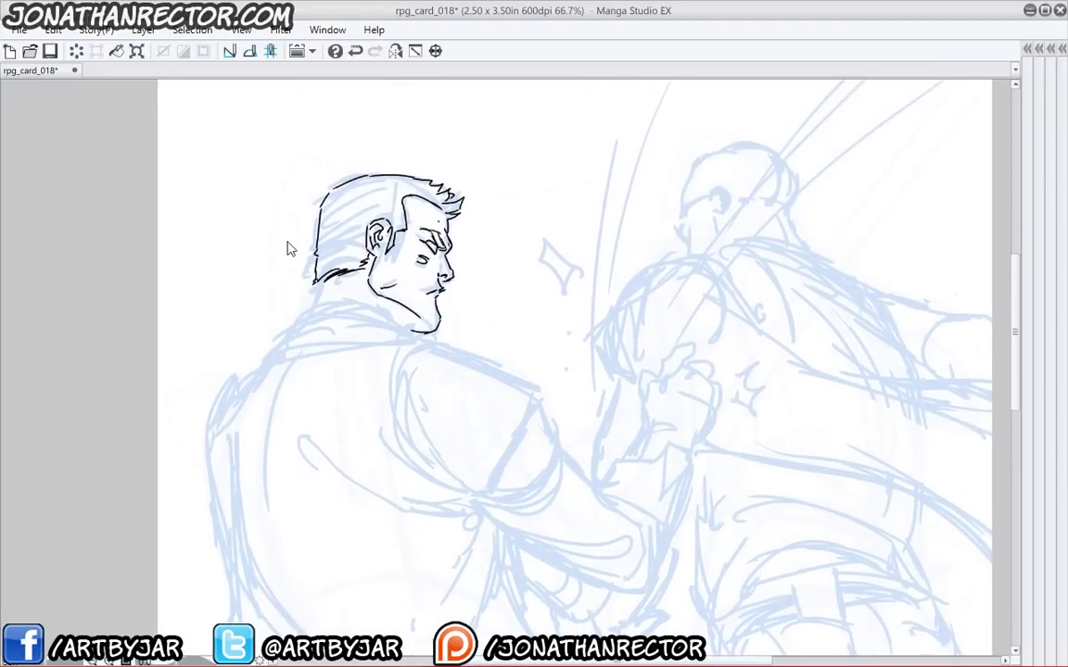
key("ctrl+s")
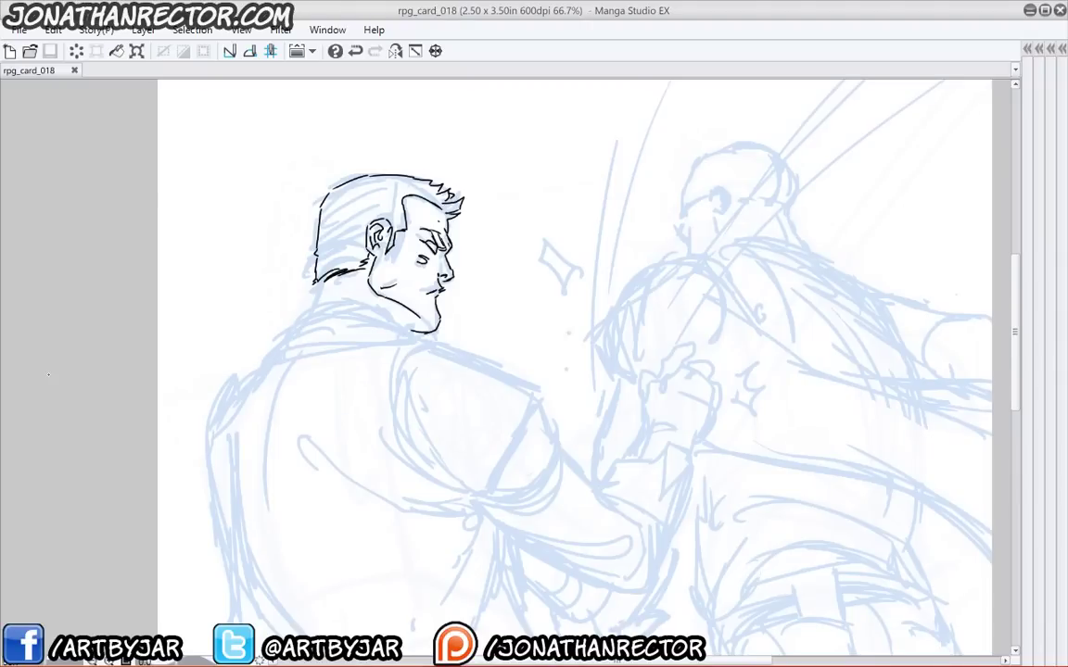
- Ink the front collar edge beneath the jacketed man's jaw, undoing strokes that miss the rough
scroll(48, 375, "up", 1)
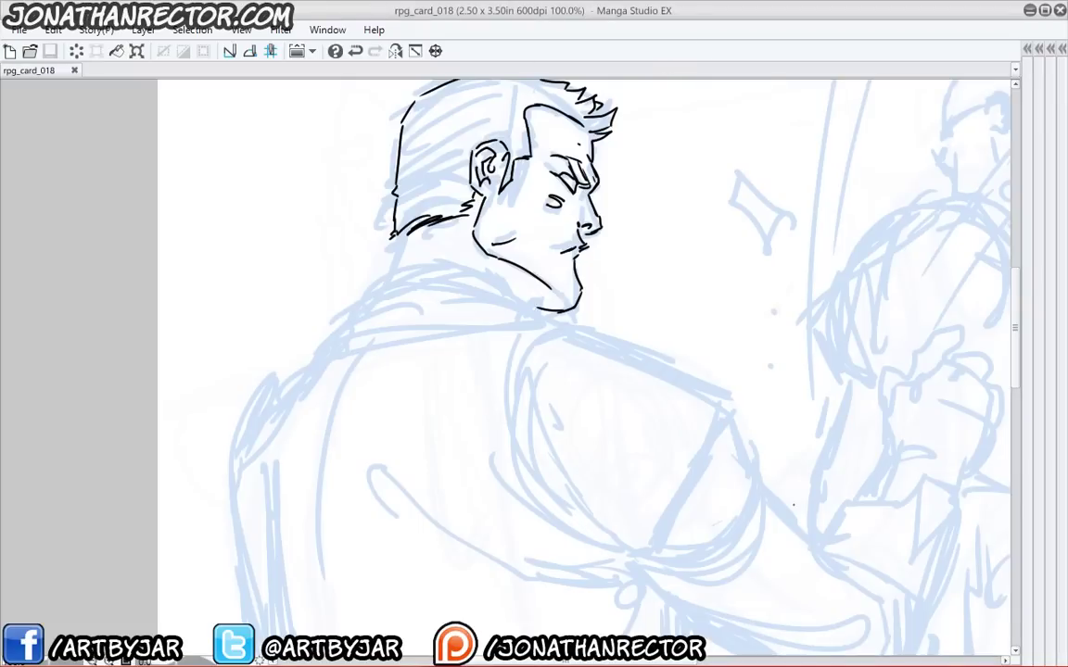
left_click_drag(419, 312, 375, 200)
left_click_drag(284, 211, 337, 276)
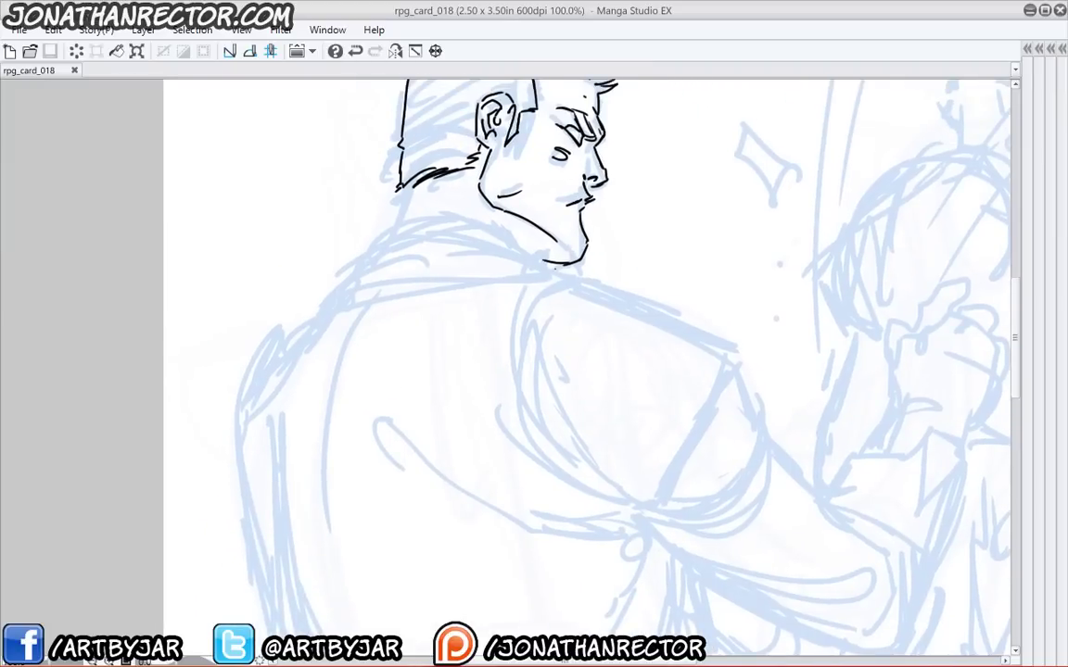
left_click_drag(499, 223, 571, 276)
left_click_drag(416, 94, 510, 162)
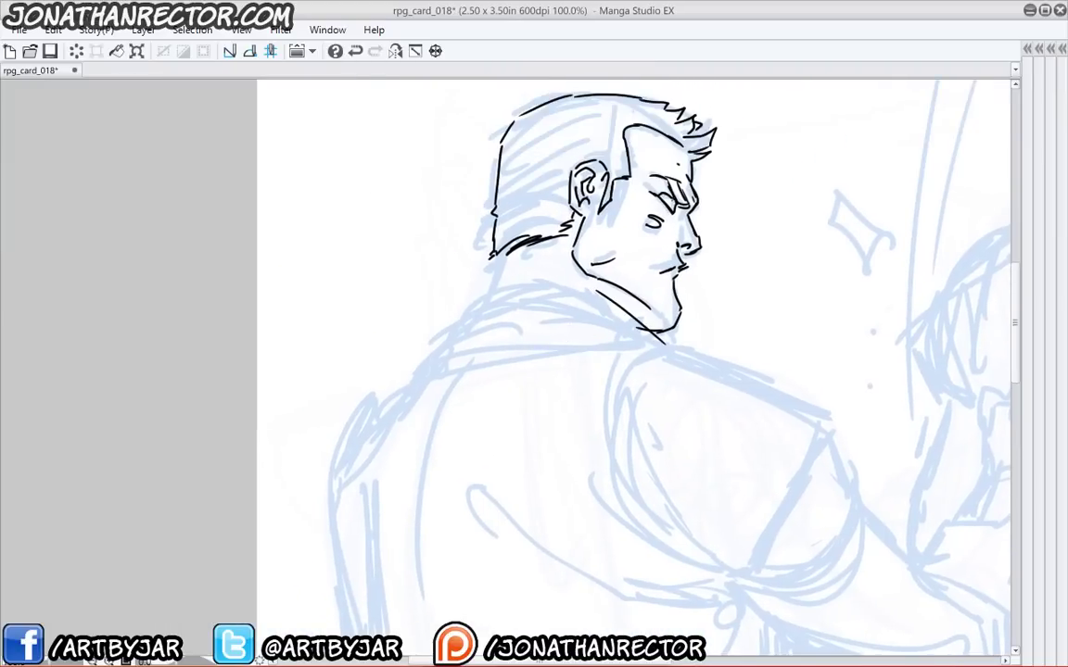
key("ctrl+z")
mouse_move(659, 339)
left_mouse_down()
mouse_move(552, 286)
mouse_move(576, 297)
mouse_move(446, 320)
left_mouse_up()
key("ctrl+z")
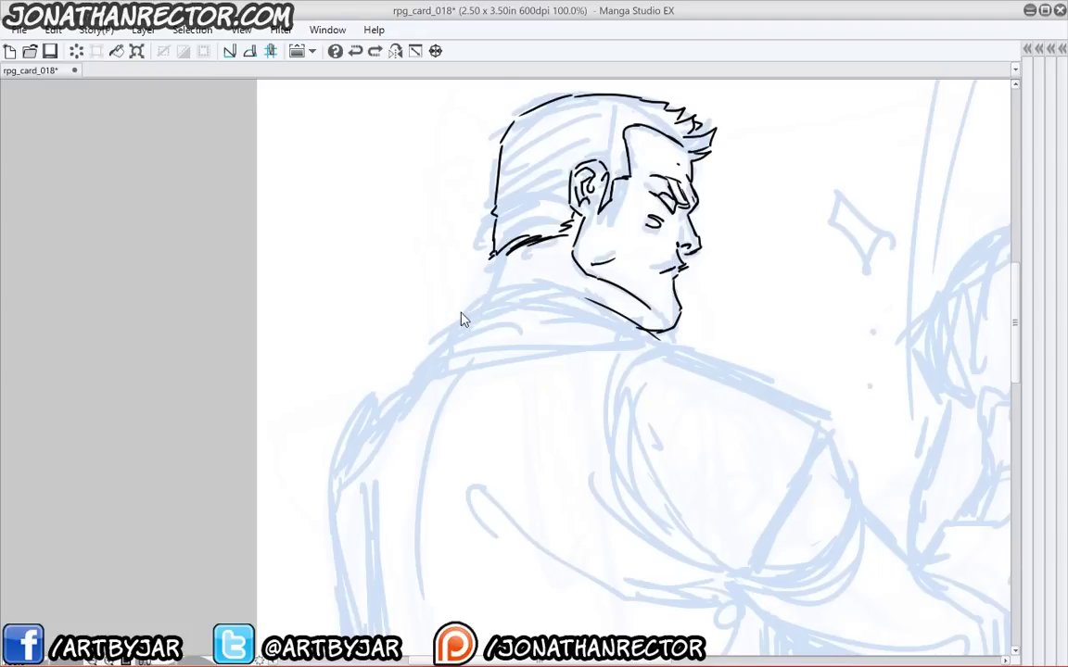
- Ink the curve of the back collar and the collar base line running out over the far shoulder
mouse_move(571, 300)
left_mouse_down()
mouse_move(487, 318)
mouse_move(407, 377)
left_mouse_up()
left_click_drag(671, 348, 618, 339)
mouse_move(615, 340)
left_mouse_down()
mouse_move(497, 347)
mouse_move(381, 384)
mouse_move(399, 374)
mouse_move(370, 396)
left_mouse_up()
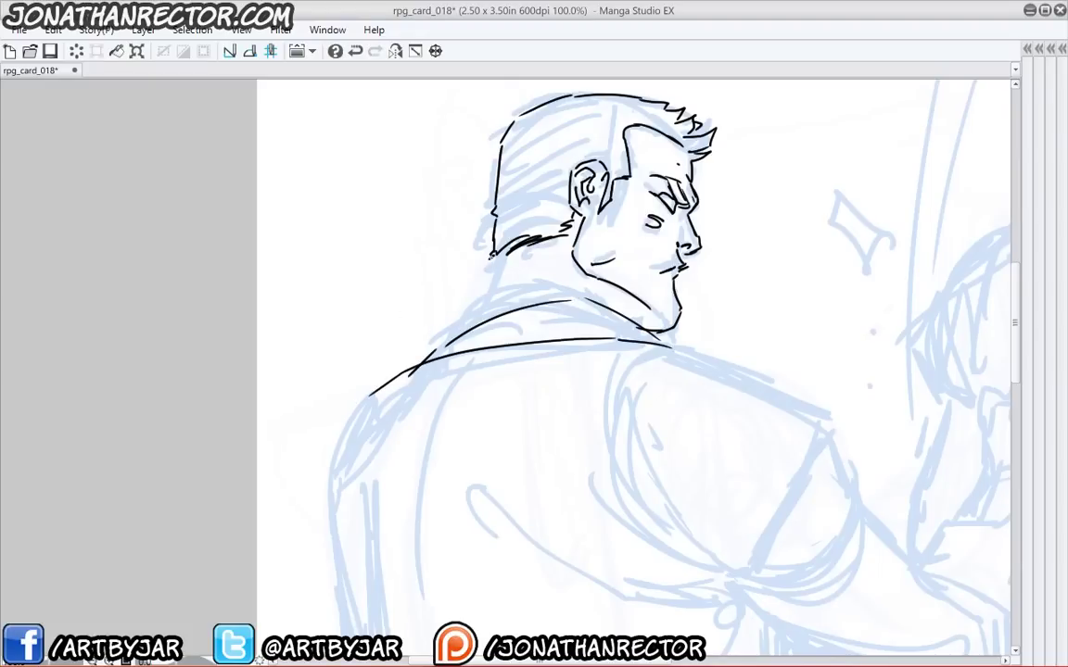
- Ink the nape and the raised collar corner, and add short shading marks on the neck and under the hair
left_click_drag(491, 255, 473, 322)
left_click_drag(559, 300, 473, 324)
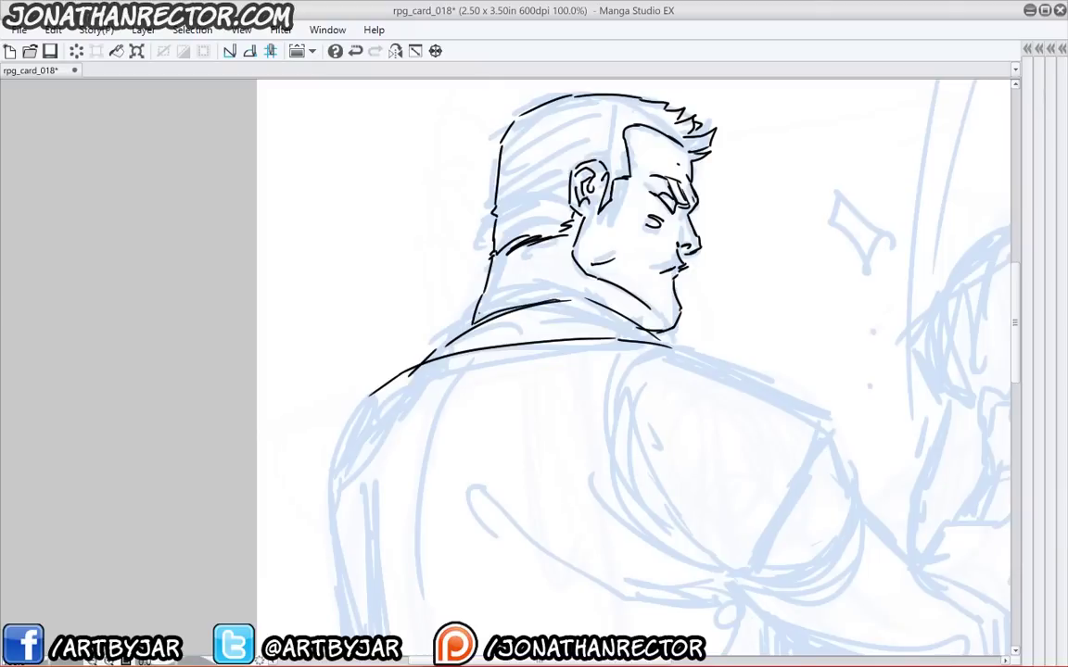
key("ctrl+z")
mouse_move(456, 334)
left_mouse_down()
mouse_move(481, 310)
mouse_move(557, 299)
left_mouse_up()
left_click_drag(486, 289, 481, 308)
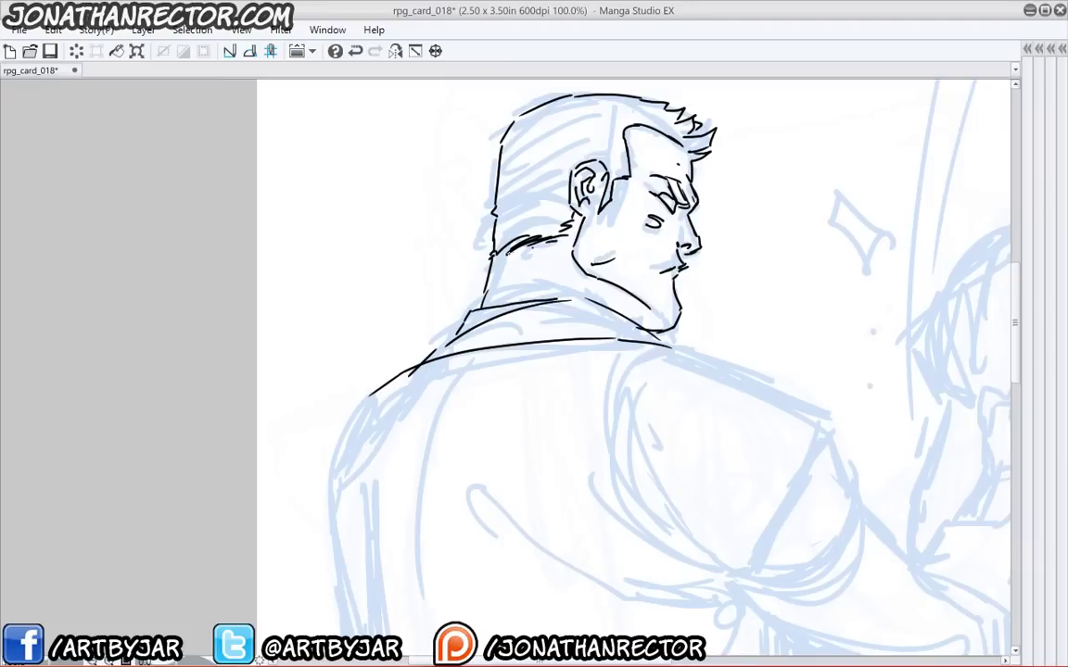
left_click_drag(509, 256, 556, 248)
left_click_drag(627, 311, 631, 319)
left_click_drag(516, 276, 513, 298)
- Ink the near shoulder's top line and the rounded outline of the upper sleeve down to the armpit
left_click_drag(478, 361, 385, 254)
left_click_drag(476, 303, 322, 317)
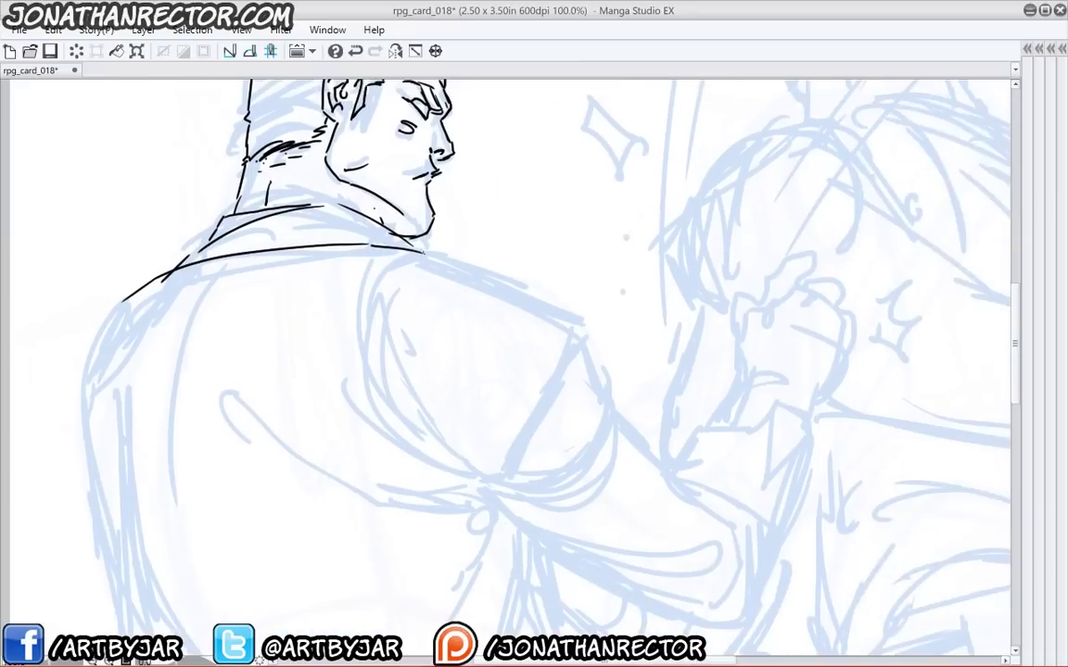
mouse_move(424, 252)
left_mouse_down()
mouse_move(580, 317)
mouse_move(588, 335)
left_mouse_up()
left_click_drag(503, 370, 459, 279)
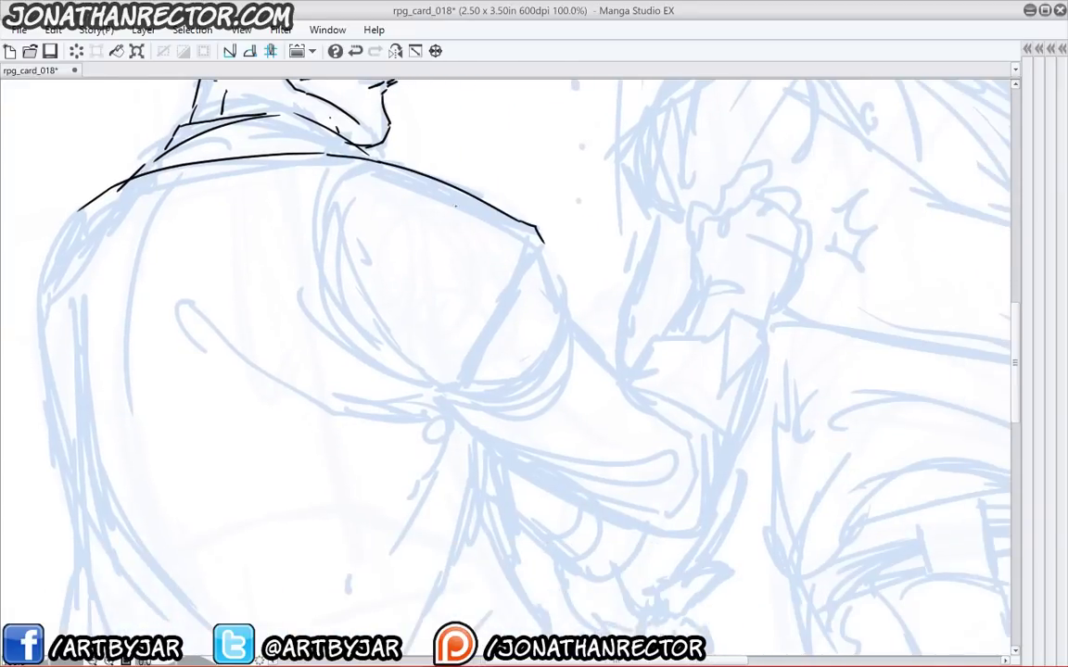
mouse_move(538, 227)
left_mouse_down()
mouse_move(582, 296)
mouse_move(590, 338)
mouse_move(570, 388)
left_mouse_up()
mouse_move(569, 393)
left_mouse_down()
mouse_move(509, 414)
mouse_move(425, 387)
mouse_move(539, 483)
mouse_move(502, 452)
left_mouse_up()
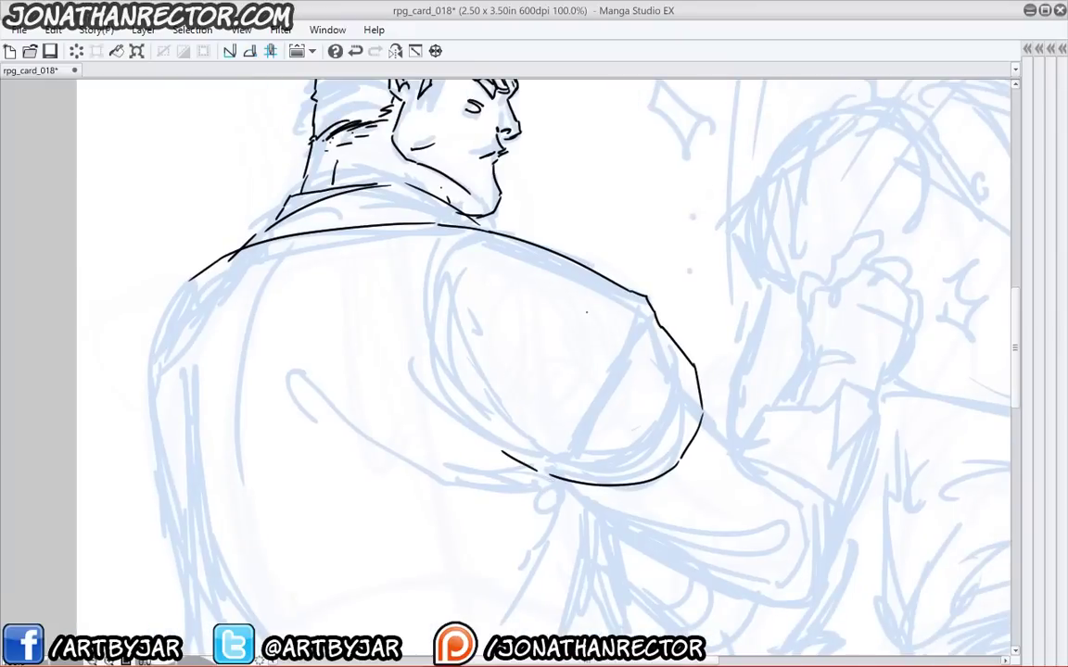
- Ink the curved seam across the upper sleeve and the jacket folds radiating from the armpit into the back
mouse_move(633, 291)
left_mouse_down()
mouse_move(570, 309)
mouse_move(515, 369)
mouse_move(511, 457)
left_mouse_up()
left_click_drag(442, 431, 484, 465)
left_click_drag(558, 495, 455, 411)
left_click_drag(455, 412, 496, 465)
left_click_drag(495, 465, 533, 486)
left_click_drag(498, 401, 519, 429)
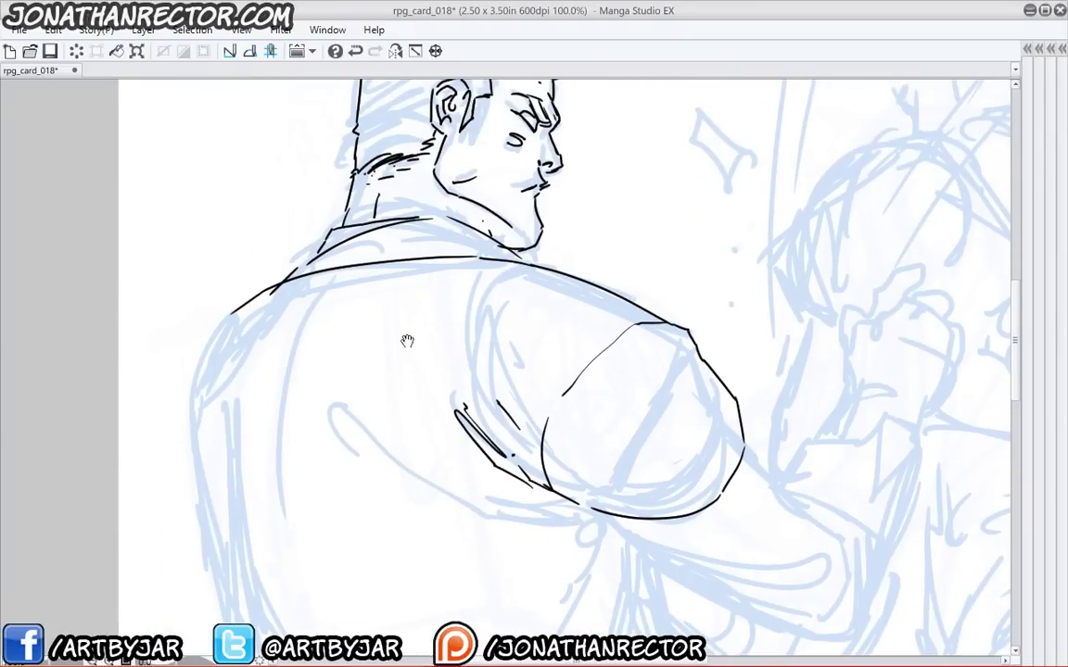
left_click_drag(407, 341, 279, 248)
left_click_drag(481, 423, 293, 380)
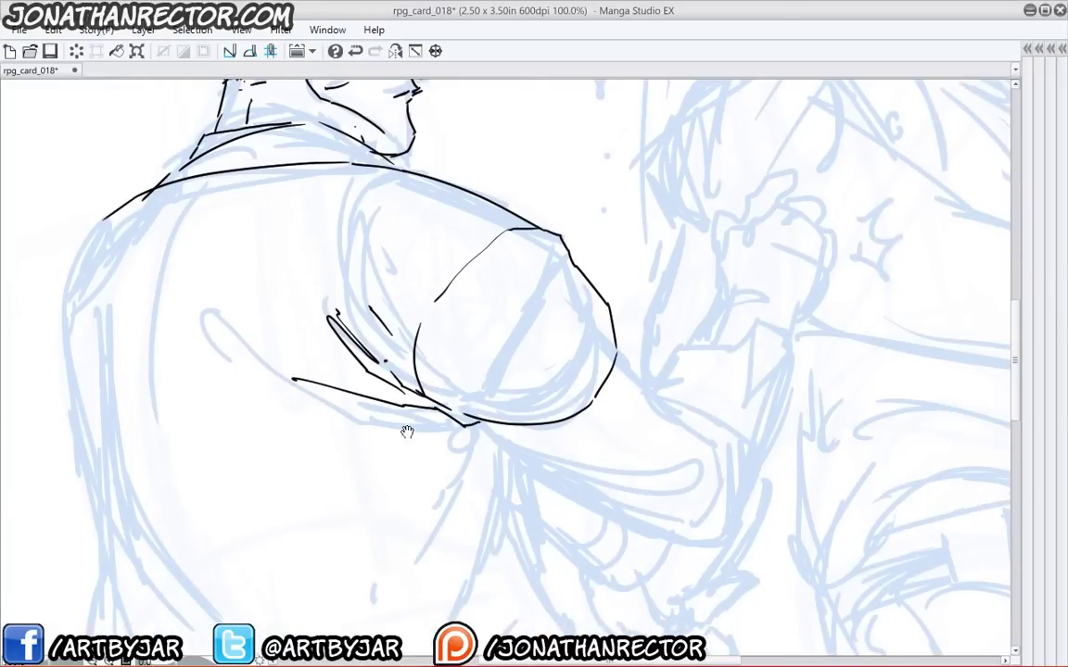
- Ink the underside of the bent sleeve from the armpit to the elbow, with small fold marks
left_click_drag(408, 431, 285, 364)
mouse_move(353, 360)
left_mouse_down()
mouse_move(402, 412)
mouse_move(496, 445)
mouse_move(530, 429)
mouse_move(506, 451)
left_mouse_up()
left_click_drag(516, 451, 545, 444)
left_click_drag(468, 455, 588, 486)
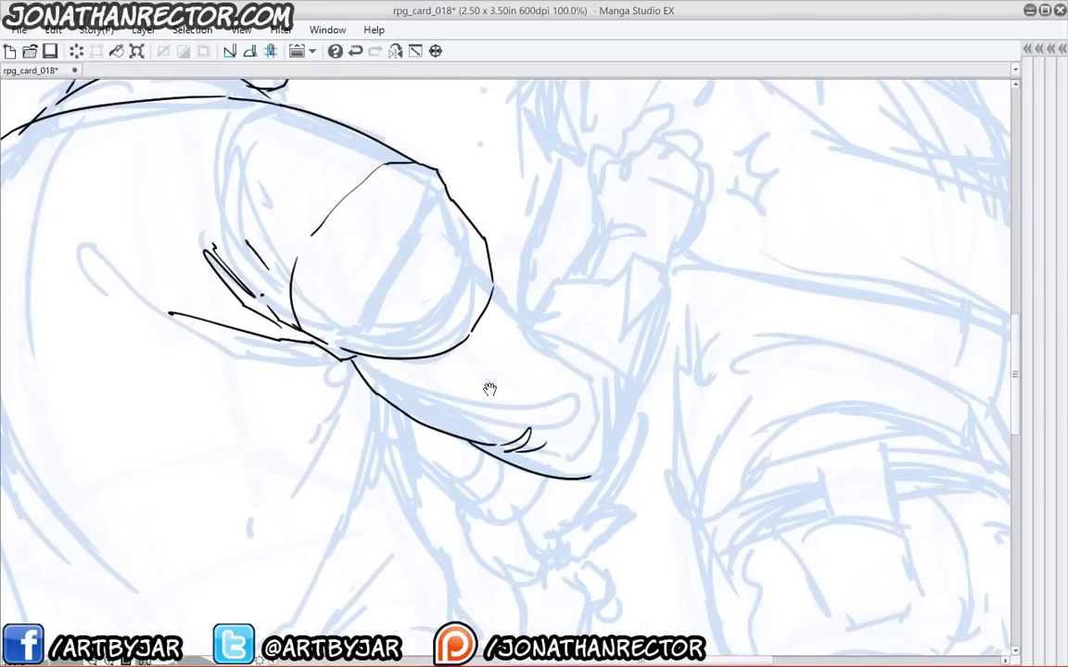
- Ink the forearm's upper edge, the folds at the elbow crease, and the open cuff with the sleeve's outer edge
left_click_drag(488, 388, 507, 453)
mouse_move(513, 348)
left_mouse_down()
mouse_move(575, 399)
mouse_move(601, 464)
left_mouse_up()
left_click_drag(621, 435, 597, 469)
left_click_drag(577, 396, 622, 440)
mouse_move(531, 384)
left_mouse_down()
mouse_move(520, 413)
mouse_move(553, 385)
mouse_move(582, 380)
mouse_move(596, 355)
mouse_move(639, 352)
mouse_move(636, 421)
left_mouse_up()
mouse_move(665, 359)
left_mouse_down()
mouse_move(674, 427)
mouse_move(640, 530)
mouse_move(607, 584)
left_mouse_up()
left_click_drag(636, 460, 608, 582)
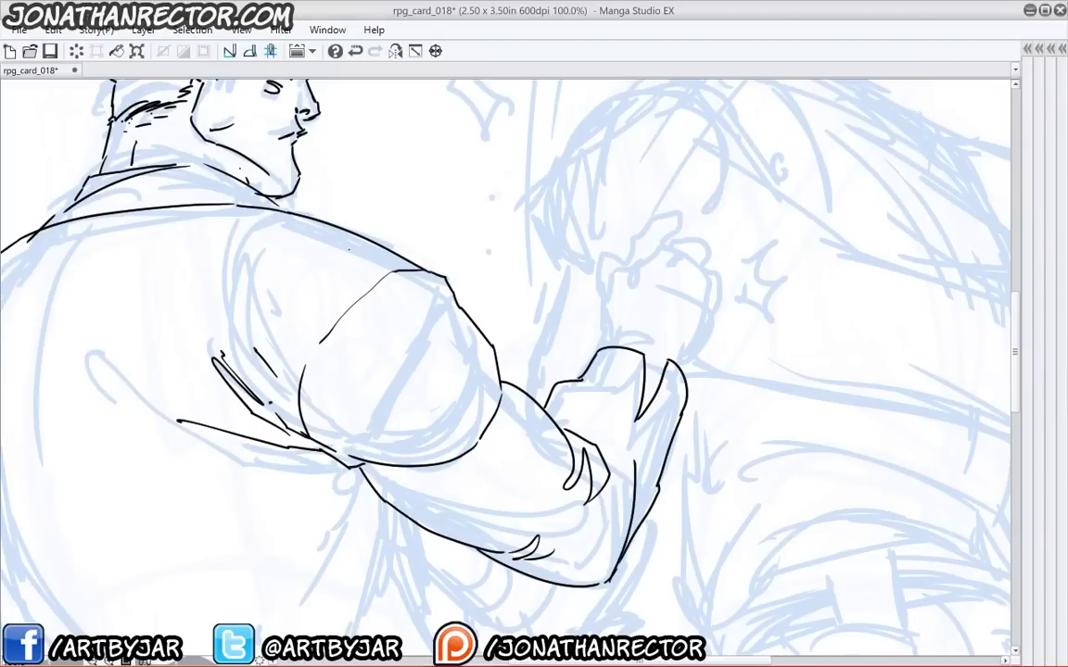
- Ink the cuff button and the lines of the wrist and outer palm emerging from the sleeve
scroll(349, 249, "down", 2)
scroll(350, 249, "up", 2)
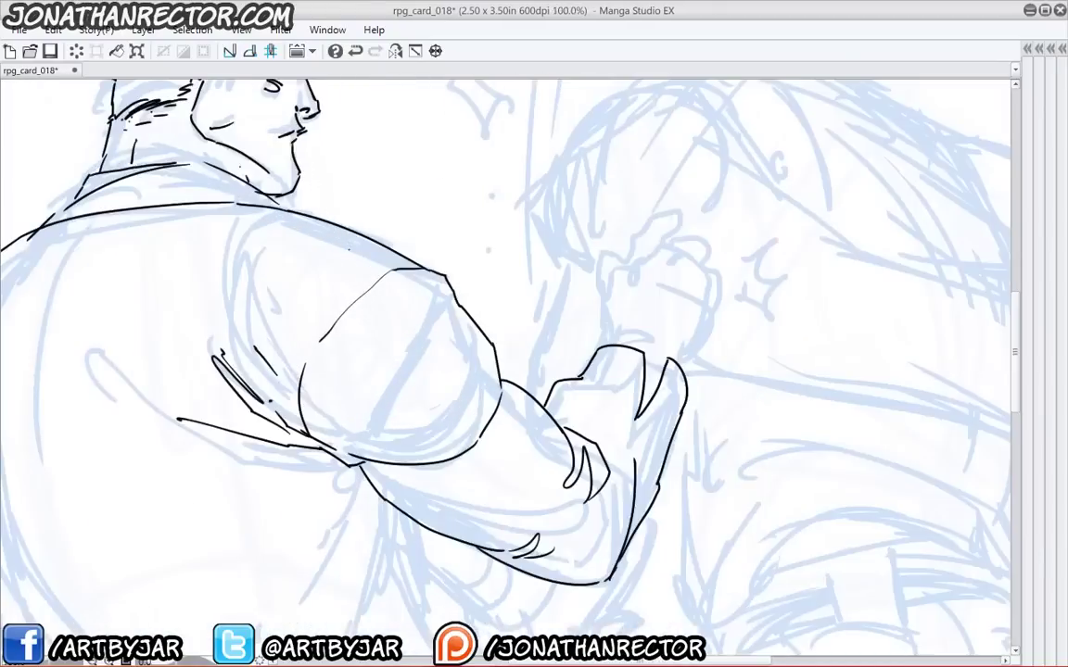
left_click_drag(539, 370, 484, 364)
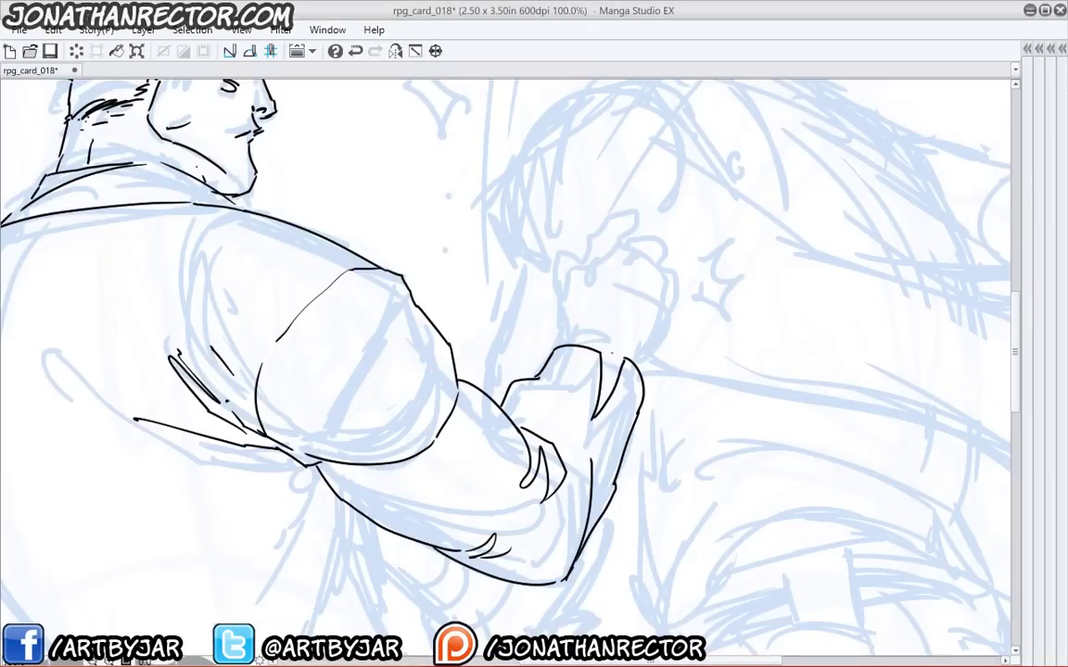
left_click_drag(613, 356, 601, 362)
left_click_drag(564, 343, 571, 328)
left_click_drag(635, 362, 671, 312)
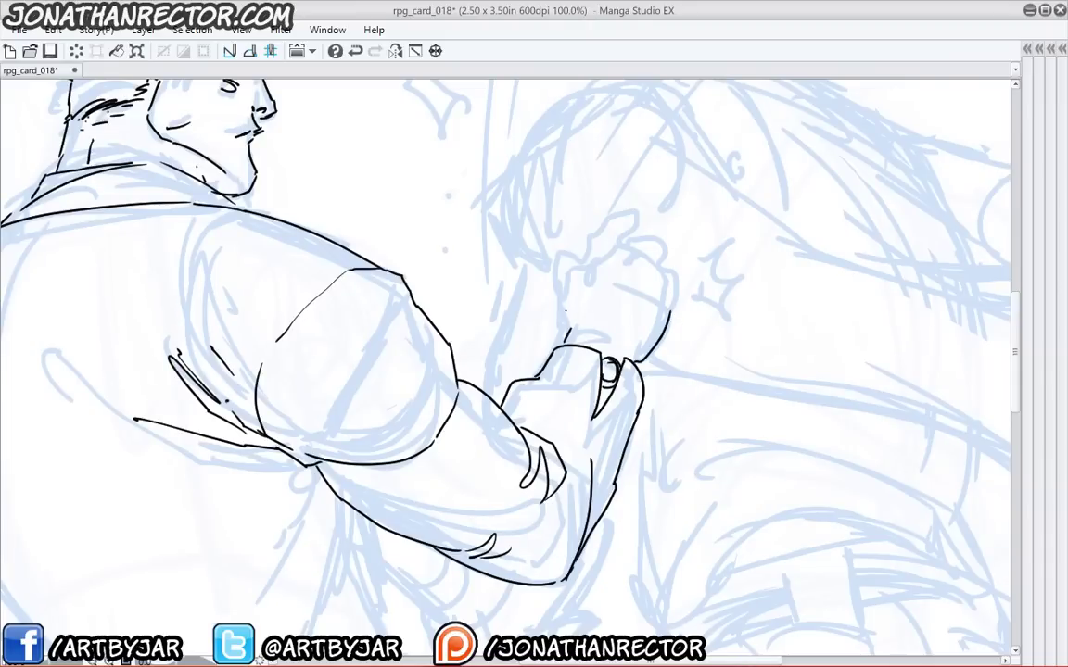
- Ink the raised hand's fingers, knuckles, tendon marks and thumb-side outline
mouse_move(600, 252)
left_mouse_down()
mouse_move(585, 291)
mouse_move(609, 259)
left_mouse_up()
mouse_move(607, 262)
left_mouse_down()
mouse_move(604, 273)
mouse_move(631, 275)
mouse_move(626, 288)
mouse_move(666, 298)
left_mouse_up()
left_click(622, 296)
mouse_move(586, 258)
left_mouse_down()
mouse_move(603, 226)
mouse_move(631, 250)
mouse_move(643, 238)
mouse_move(654, 252)
mouse_move(638, 234)
mouse_move(657, 263)
mouse_move(676, 263)
mouse_move(684, 305)
left_mouse_up()
left_click_drag(682, 309, 678, 321)
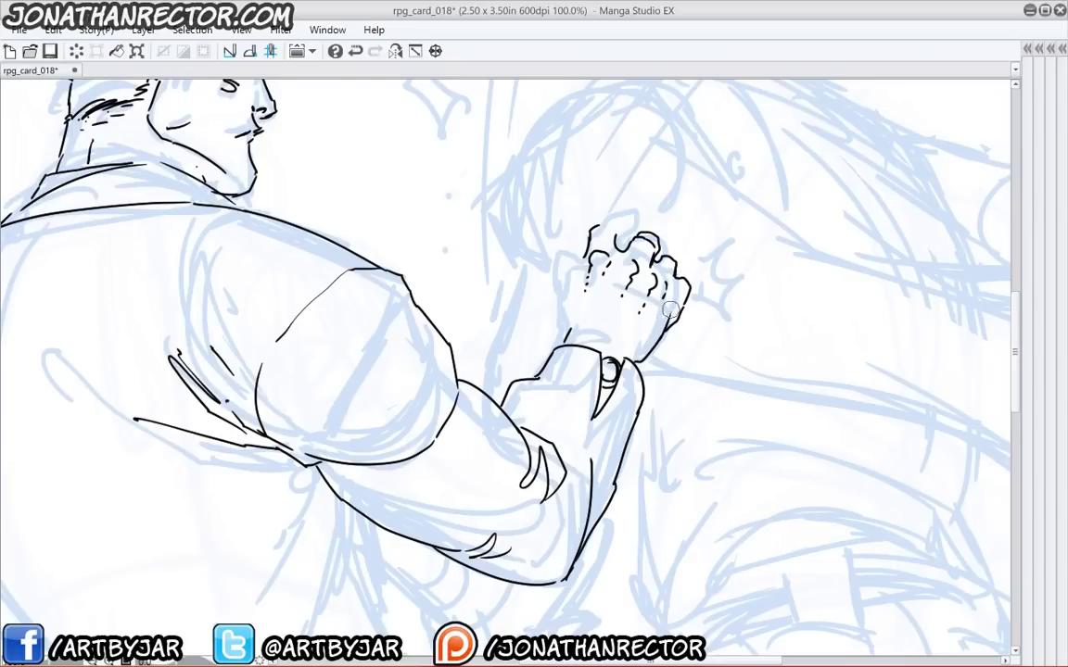
mouse_move(639, 232)
left_mouse_down()
mouse_move(668, 231)
mouse_move(691, 285)
mouse_move(661, 251)
mouse_move(674, 242)
mouse_move(679, 251)
left_mouse_up()
mouse_move(613, 228)
left_mouse_down()
mouse_move(618, 247)
mouse_move(607, 222)
mouse_move(633, 219)
mouse_move(571, 295)
mouse_move(557, 286)
mouse_move(573, 272)
mouse_move(563, 266)
mouse_move(578, 236)
mouse_move(587, 241)
left_mouse_up()
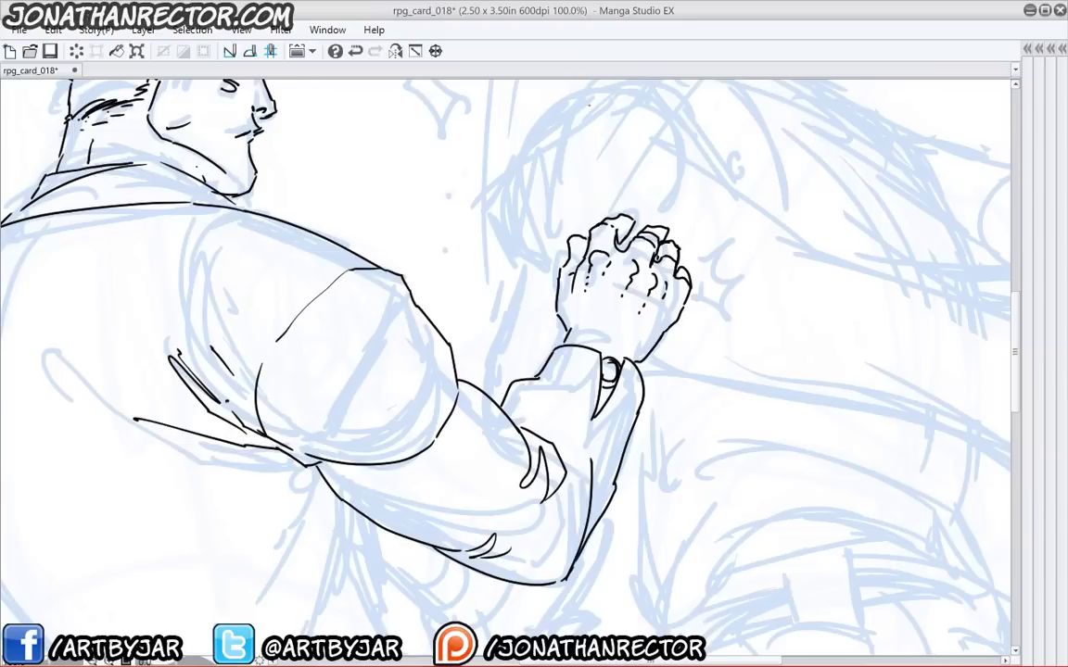
- Lasso the inked hand, scale it up slightly about its centre, apply the transformation and clear the selection
left_click_drag(633, 317, 640, 313)
mouse_move(352, 438)
left_mouse_down()
mouse_move(352, 492)
mouse_move(363, 430)
left_mouse_up()
scroll(320, 326, "down", 2)
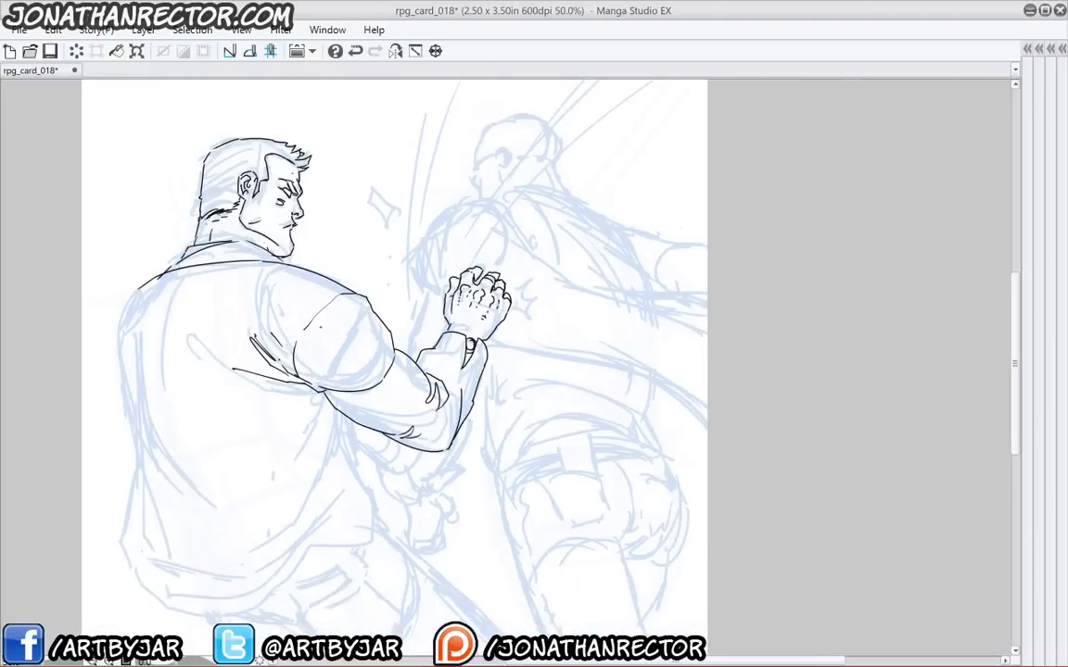
scroll(319, 326, "up", 1)
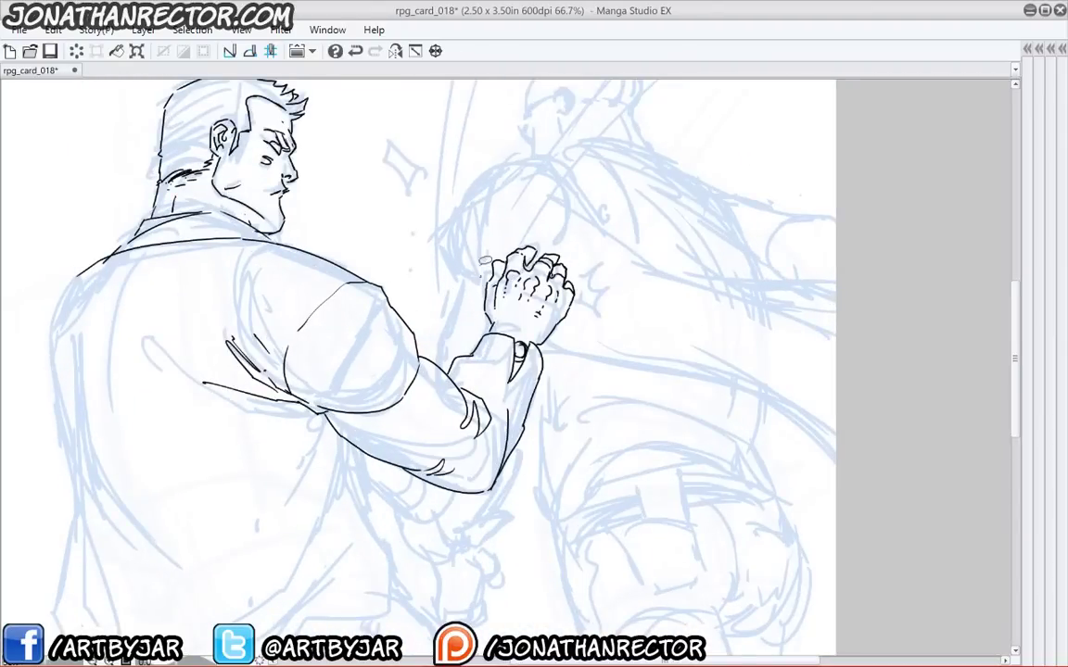
mouse_move(481, 276)
left_mouse_down()
mouse_move(557, 350)
mouse_move(479, 315)
left_mouse_up()
left_click(562, 373)
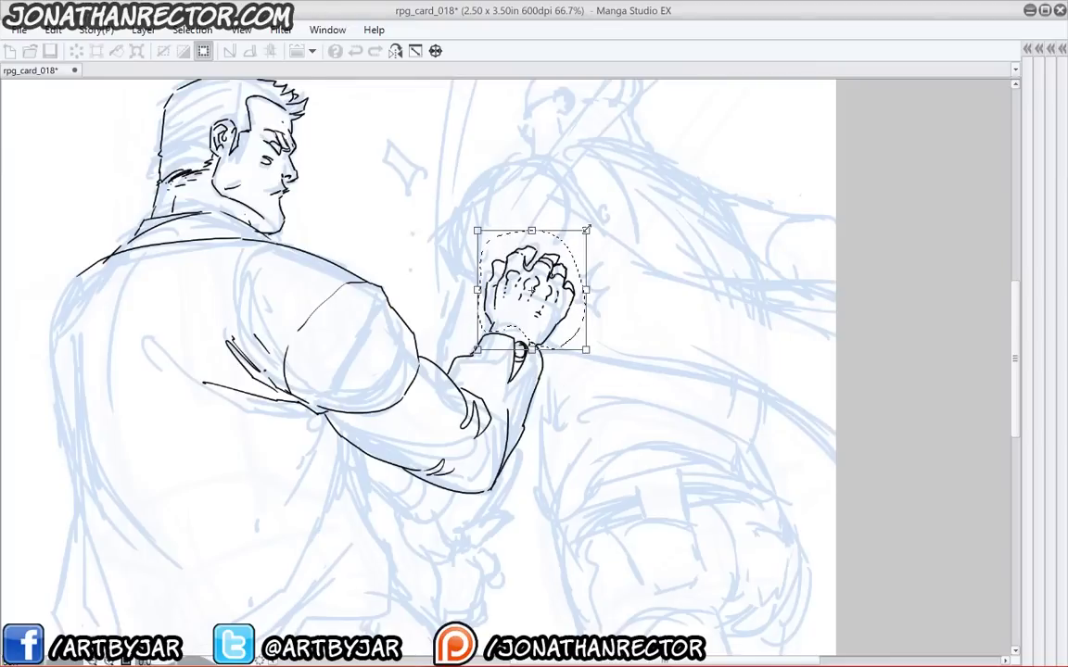
left_click_drag(586, 231, 592, 221)
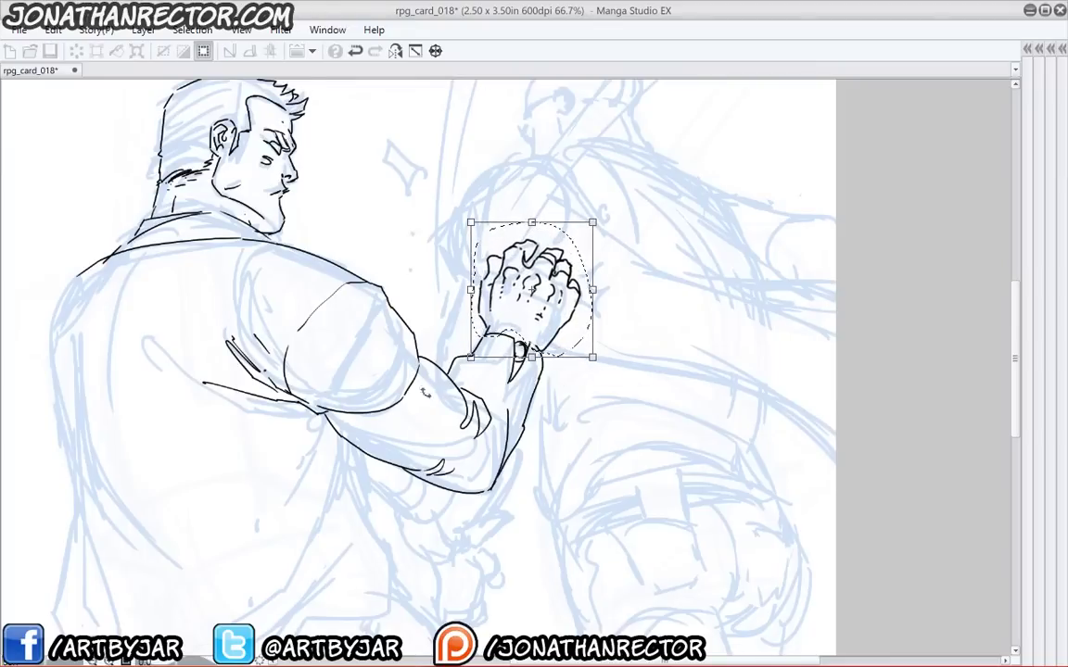
key("Return")
key("ctrl+d")
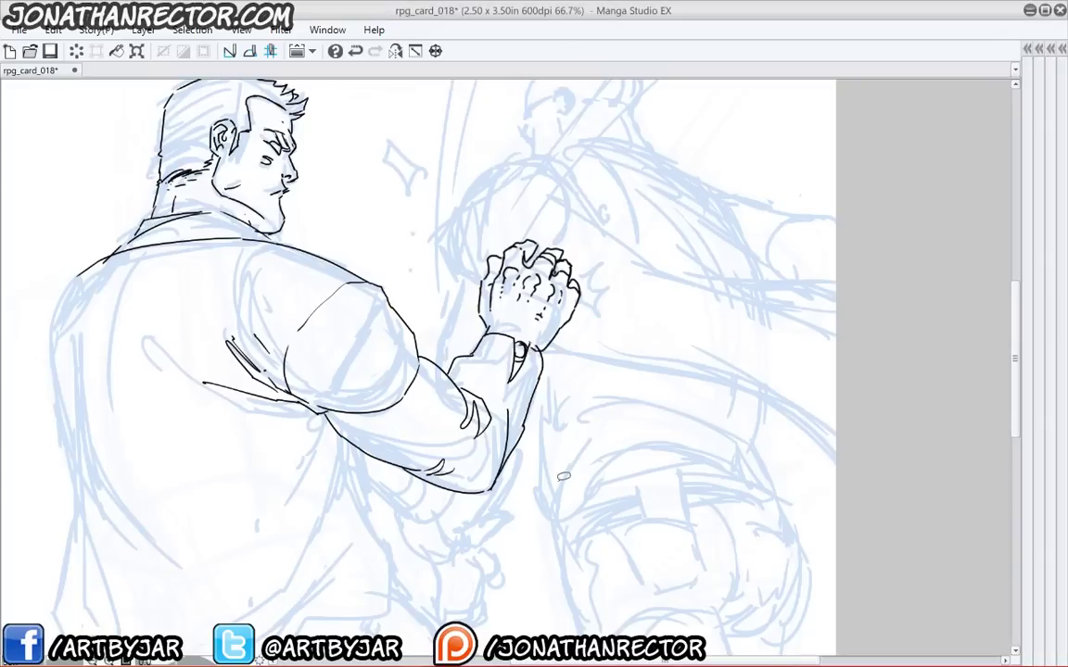
left_click_drag(191, 364, 254, 375)
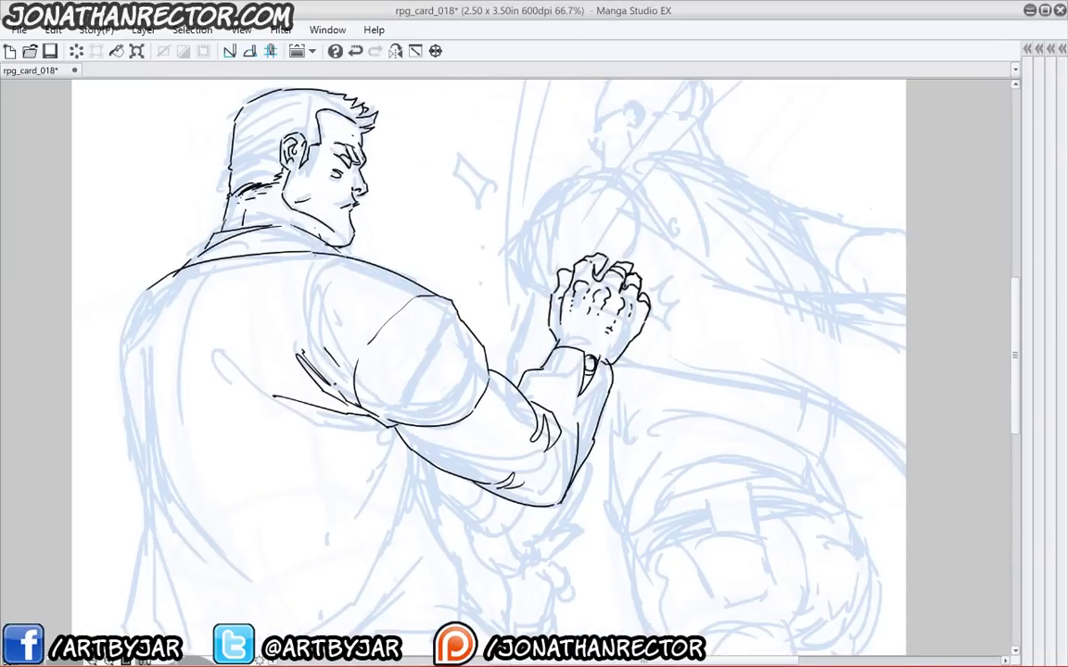
- Ink the top of the armhole seam, the jacket's outer back edge and the fold line just inside it
left_click_drag(318, 254, 298, 303)
left_click_drag(168, 426, 199, 376)
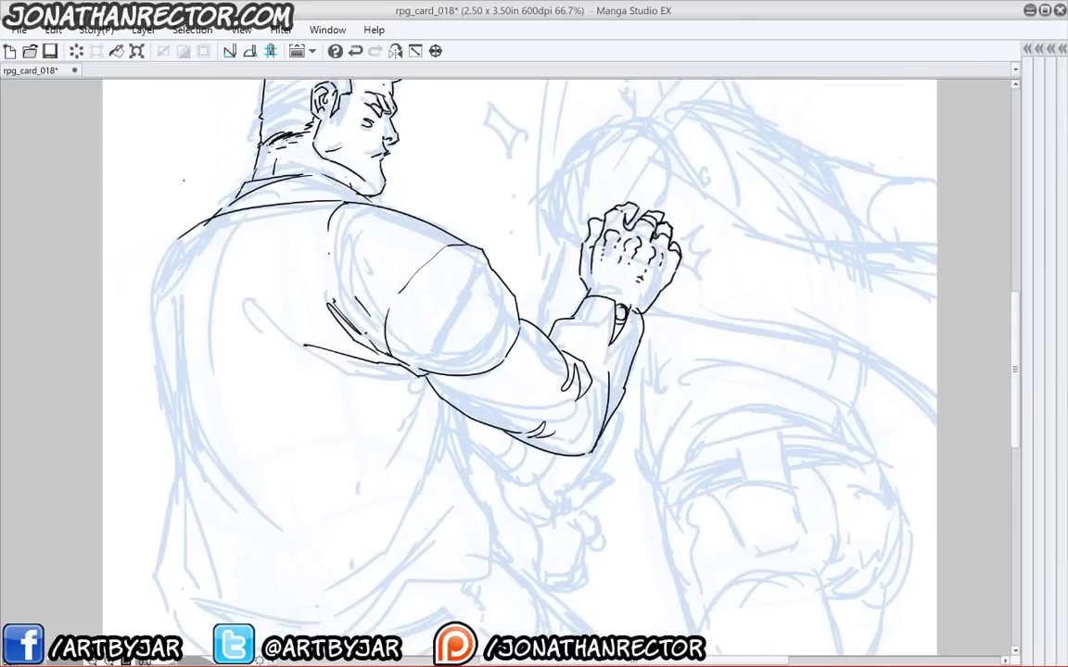
left_click_drag(217, 425, 354, 434)
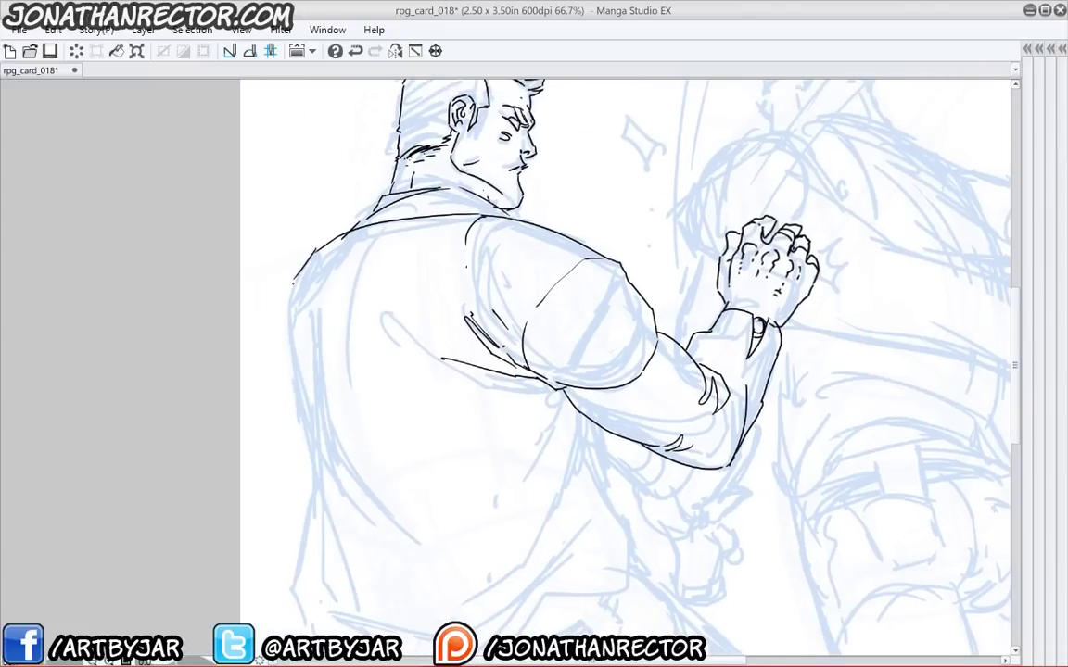
mouse_move(294, 281)
left_mouse_down()
mouse_move(282, 362)
mouse_move(311, 420)
left_mouse_up()
left_click_drag(286, 375, 261, 289)
mouse_move(274, 249)
left_mouse_down()
mouse_move(283, 445)
mouse_move(285, 417)
left_mouse_up()
- Ink the pulled folds below the armpit, the jacket's side edge, the front flap and the curved lower hem
mouse_move(536, 293)
left_mouse_down()
mouse_move(507, 338)
mouse_move(462, 364)
mouse_move(460, 388)
left_mouse_up()
mouse_move(500, 361)
left_mouse_down()
mouse_move(462, 388)
mouse_move(471, 390)
left_mouse_up()
left_click_drag(545, 309, 479, 470)
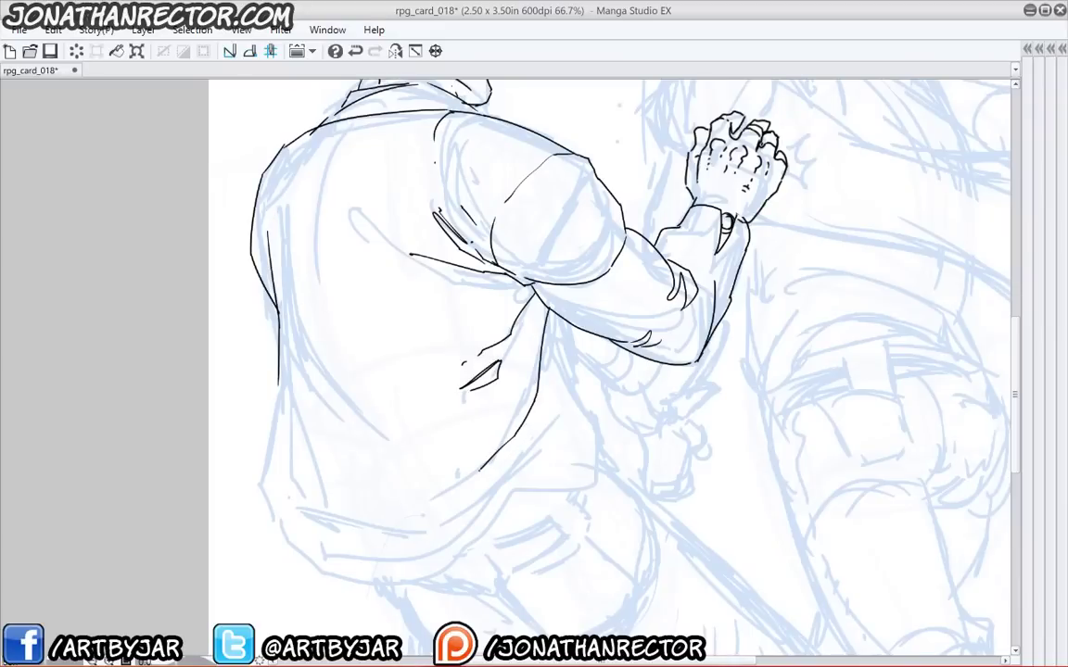
mouse_move(548, 313)
left_mouse_down()
mouse_move(590, 409)
mouse_move(593, 454)
mouse_move(611, 364)
mouse_move(509, 484)
mouse_move(382, 507)
mouse_move(317, 422)
mouse_move(313, 327)
left_mouse_up()
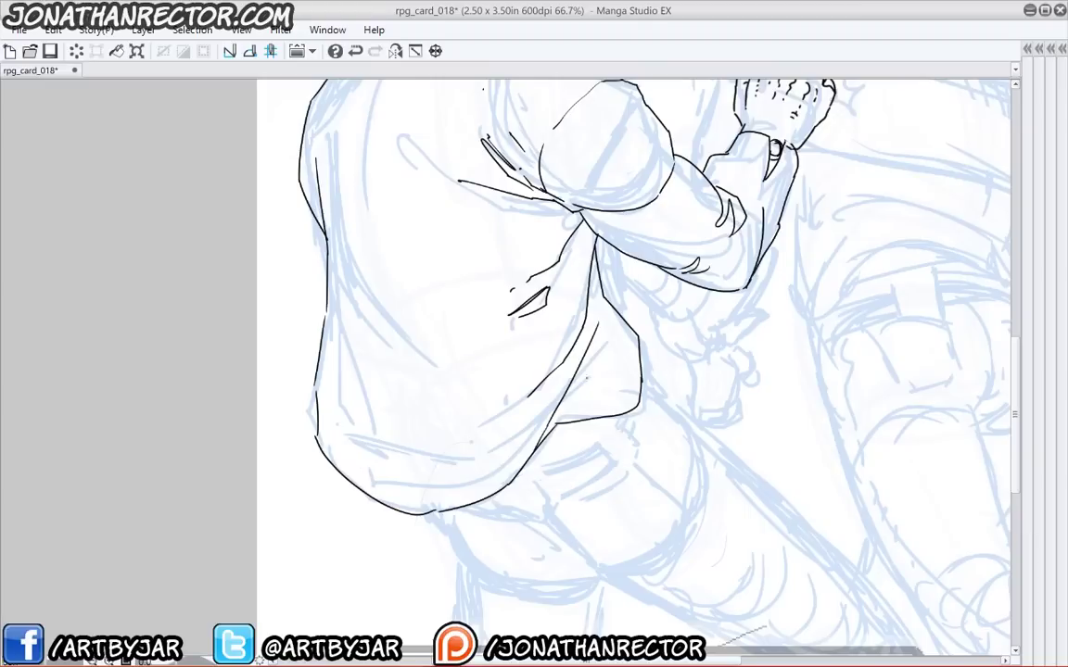
- Ink the hem's inner line, the long creases down the jacket's back, and the folds above the hem and on the flap
mouse_move(540, 422)
left_mouse_down()
mouse_move(393, 486)
mouse_move(352, 469)
mouse_move(316, 419)
left_mouse_up()
mouse_move(326, 313)
left_mouse_down()
mouse_move(359, 403)
mouse_move(340, 517)
left_mouse_up()
mouse_move(371, 165)
left_mouse_down()
mouse_move(321, 329)
mouse_move(329, 186)
left_mouse_up()
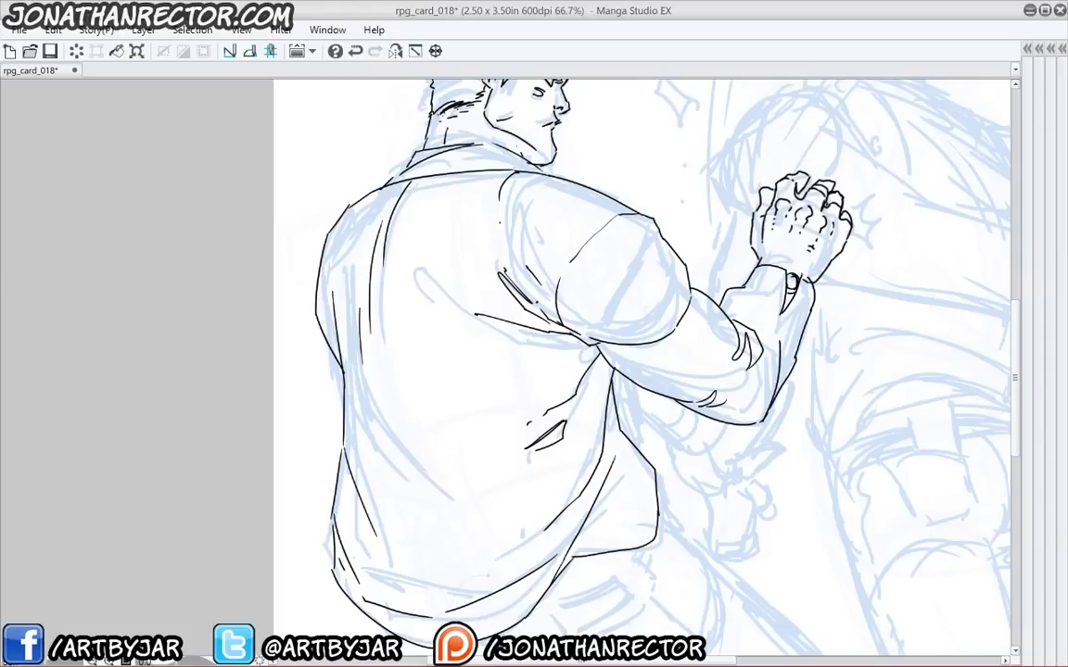
left_click_drag(614, 456, 613, 495)
left_click_drag(611, 501, 588, 522)
left_click_drag(378, 493, 378, 427)
left_click_drag(507, 486, 401, 514)
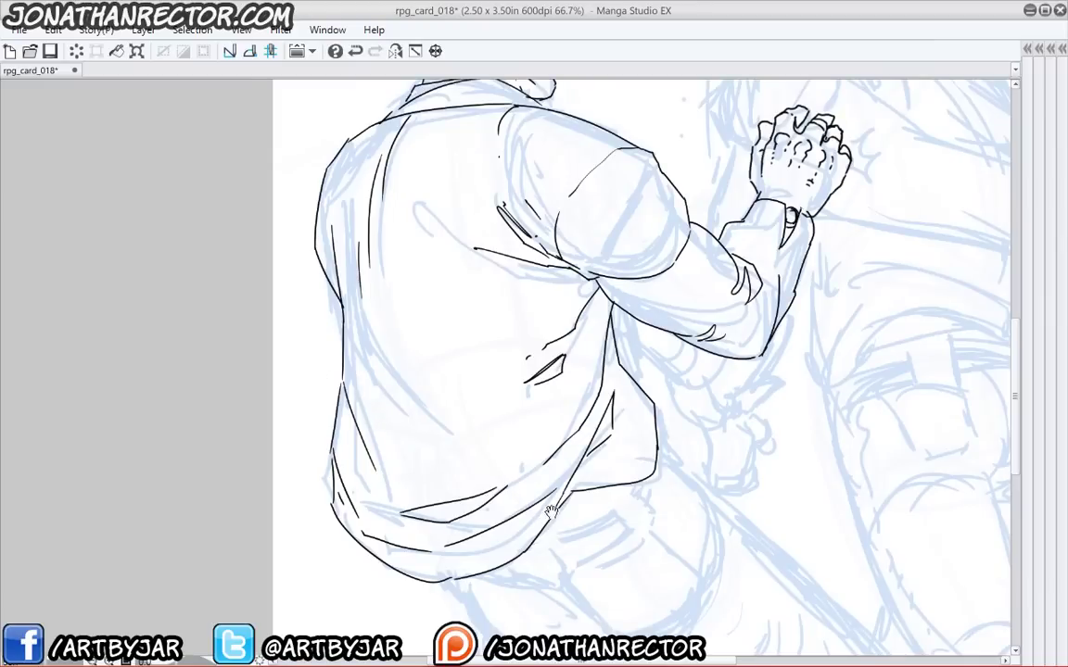
- Ink the belt edges and belt loops showing beneath the jacket hem
left_click_drag(495, 462, 554, 345)
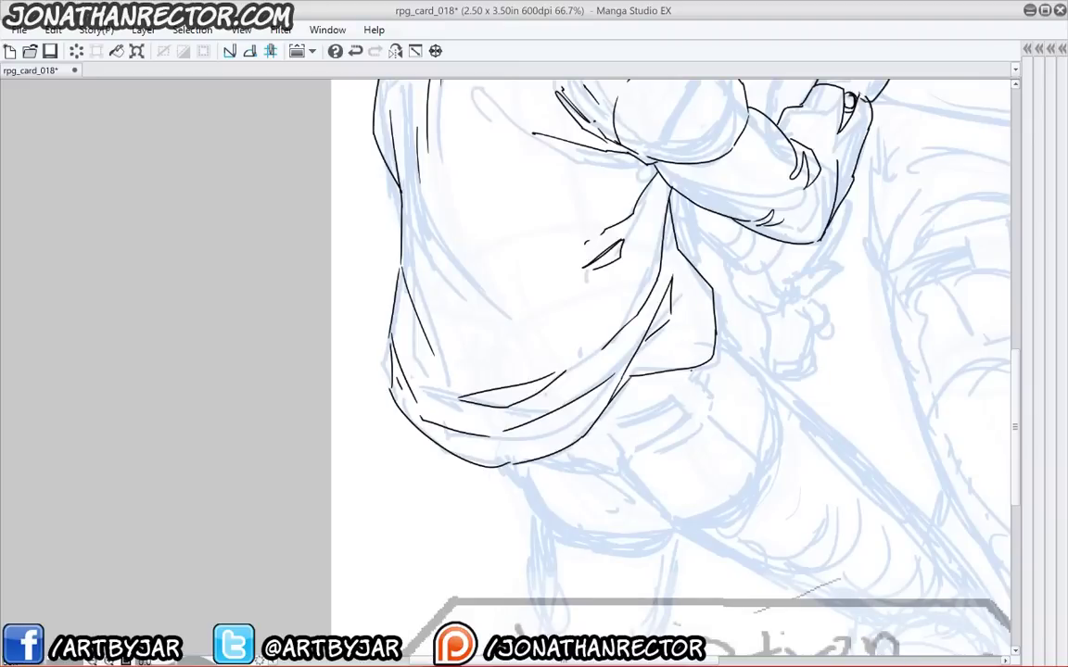
mouse_move(693, 372)
left_mouse_down()
mouse_move(643, 411)
mouse_move(601, 423)
left_mouse_up()
left_click_drag(674, 402, 691, 424)
left_click_drag(691, 383, 711, 405)
mouse_move(605, 432)
left_mouse_down()
mouse_move(618, 457)
mouse_move(585, 465)
left_mouse_up()
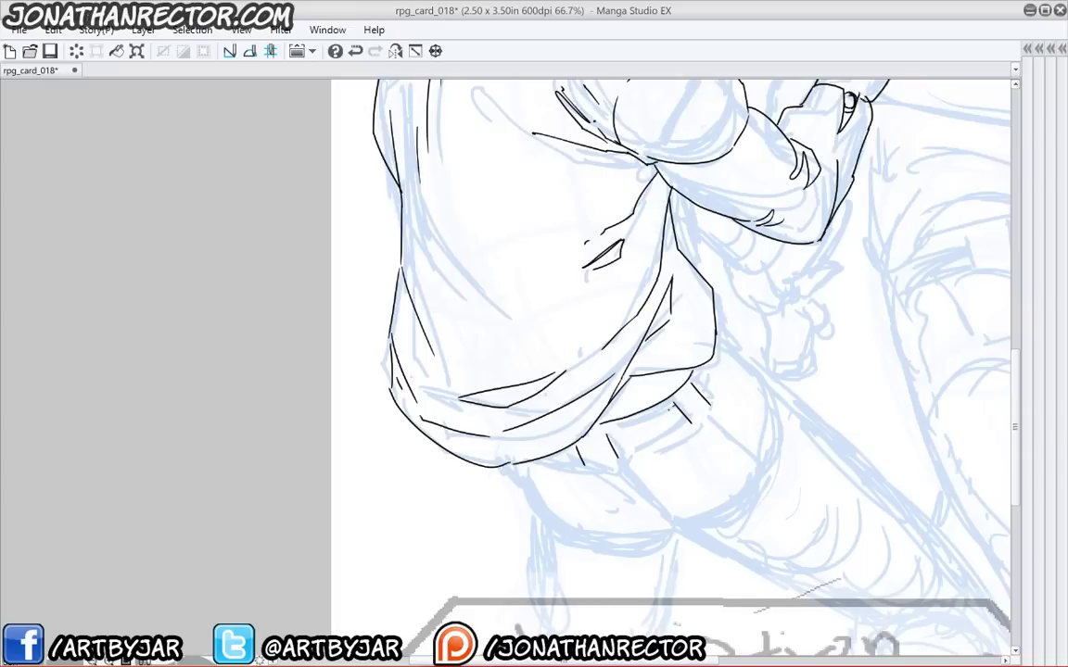
left_click_drag(674, 405, 607, 432)
- Ink the rounded seat contour on the extended-leg side and the short creases at the hip
mouse_move(712, 357)
left_mouse_down()
mouse_move(707, 396)
mouse_move(616, 453)
mouse_move(542, 464)
mouse_move(427, 421)
left_mouse_up()
mouse_move(530, 430)
left_mouse_down()
mouse_move(581, 484)
mouse_move(627, 477)
mouse_move(646, 470)
mouse_move(678, 408)
mouse_move(677, 382)
mouse_move(643, 324)
mouse_move(662, 357)
left_mouse_up()
left_click_drag(625, 285, 645, 307)
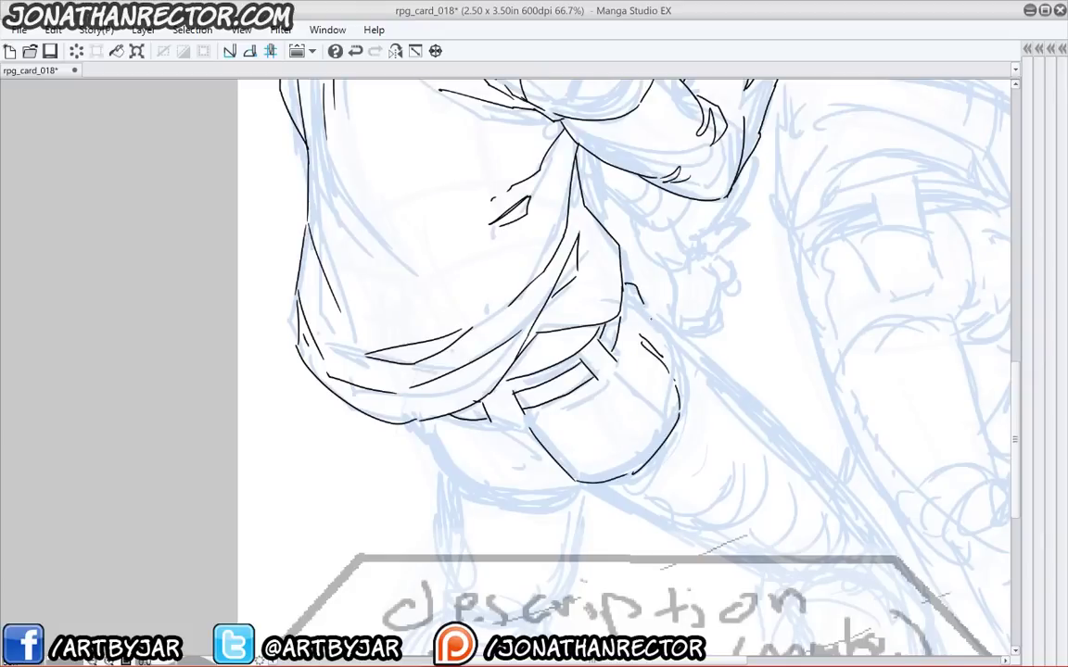
- Ink the extended leg's long outer contour, its knee and the inner thigh line
left_click_drag(660, 366, 608, 320)
mouse_move(592, 260)
left_mouse_down()
mouse_move(758, 425)
mouse_move(792, 483)
mouse_move(808, 570)
left_mouse_up()
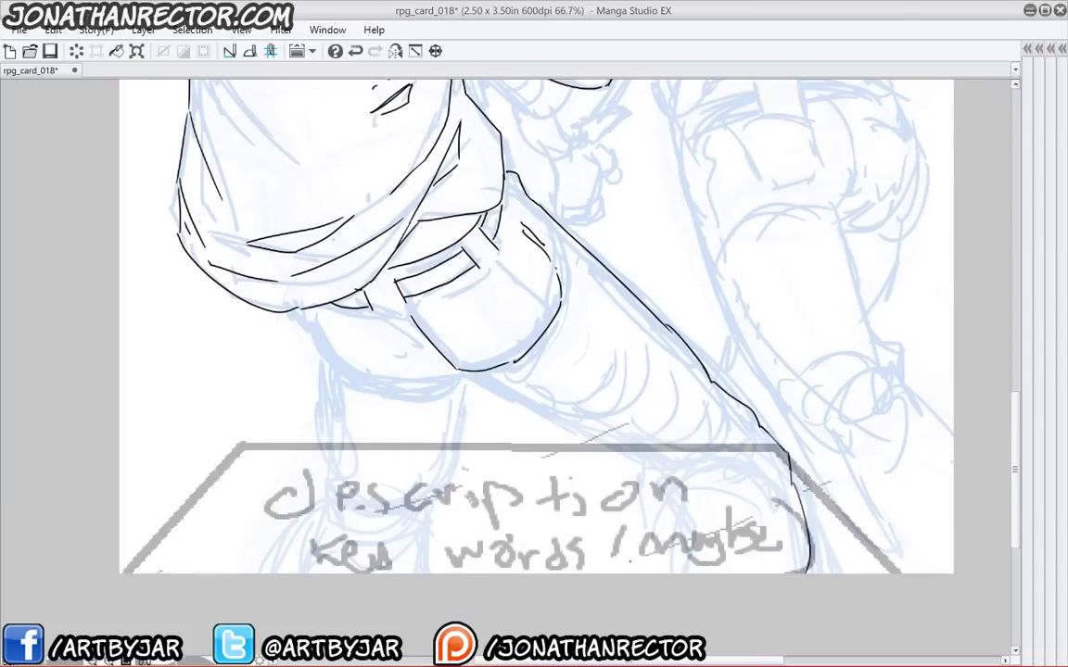
mouse_move(662, 577)
left_mouse_down()
mouse_move(663, 492)
mouse_move(751, 478)
mouse_move(662, 486)
mouse_move(659, 476)
left_mouse_up()
left_click_drag(655, 489, 658, 502)
left_click_drag(593, 450, 421, 334)
- Ink the other side of the trouser seat with its lower curve and the outer hip lines
left_click_drag(422, 335, 524, 358)
mouse_move(559, 398)
left_mouse_down()
mouse_move(470, 409)
mouse_move(442, 394)
left_mouse_up()
left_click_drag(410, 338, 431, 375)
left_click_drag(409, 339, 424, 382)
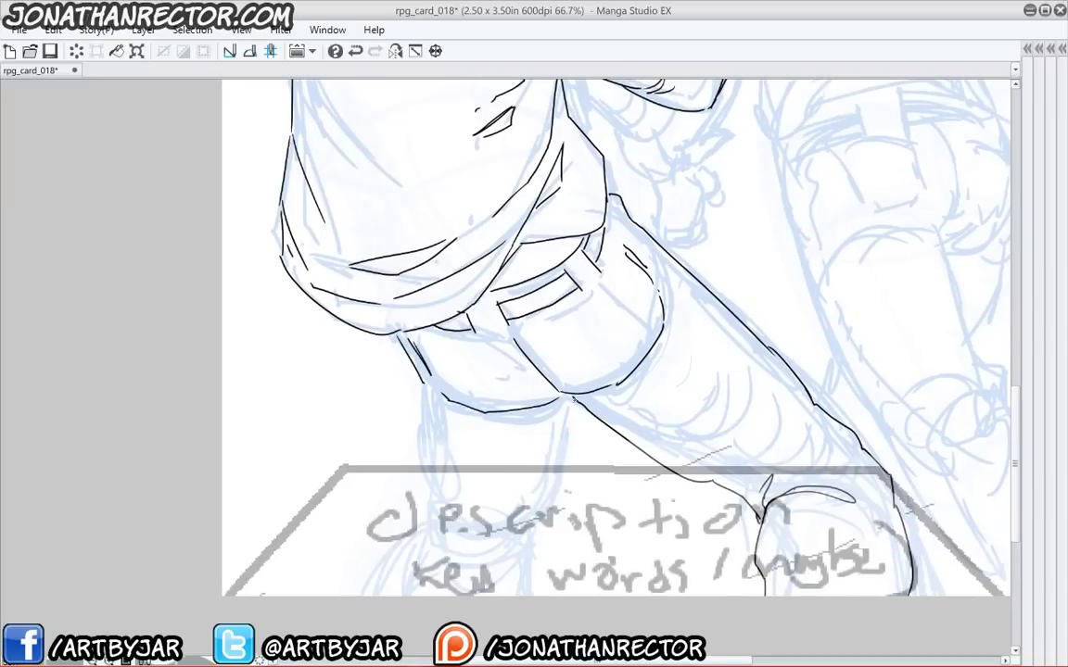
- Ink both contours of the standing leg, the rounded knee and the creases just above it
left_click_drag(572, 400, 519, 594)
mouse_move(421, 398)
left_mouse_down()
mouse_move(426, 491)
mouse_move(362, 596)
left_mouse_up()
left_click_drag(413, 538, 509, 591)
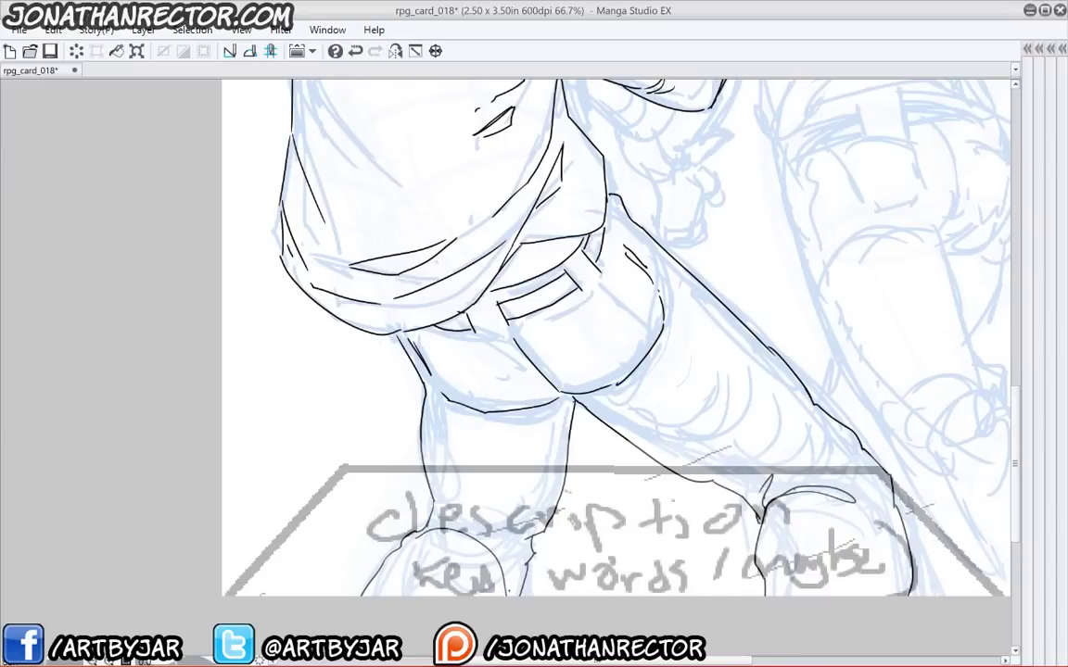
mouse_move(449, 528)
left_mouse_down()
mouse_move(511, 591)
mouse_move(543, 518)
mouse_move(538, 525)
left_mouse_up()
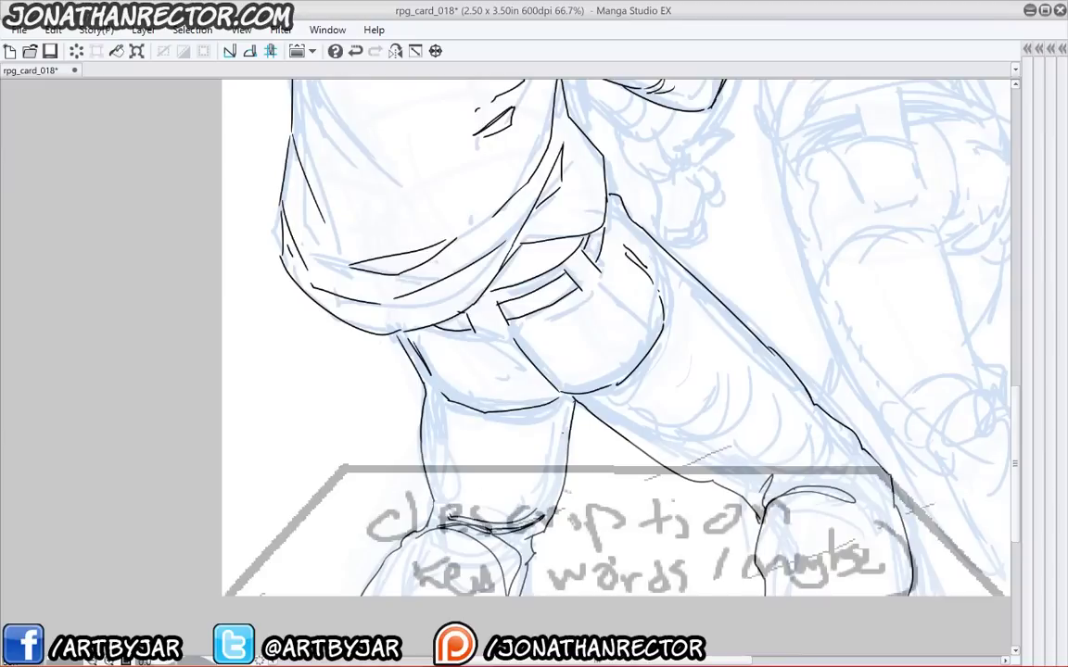
- Ink the back pocket with its double top edge on the extended-leg side of the trousers
left_click_drag(505, 369, 483, 412)
left_click_drag(546, 445, 530, 466)
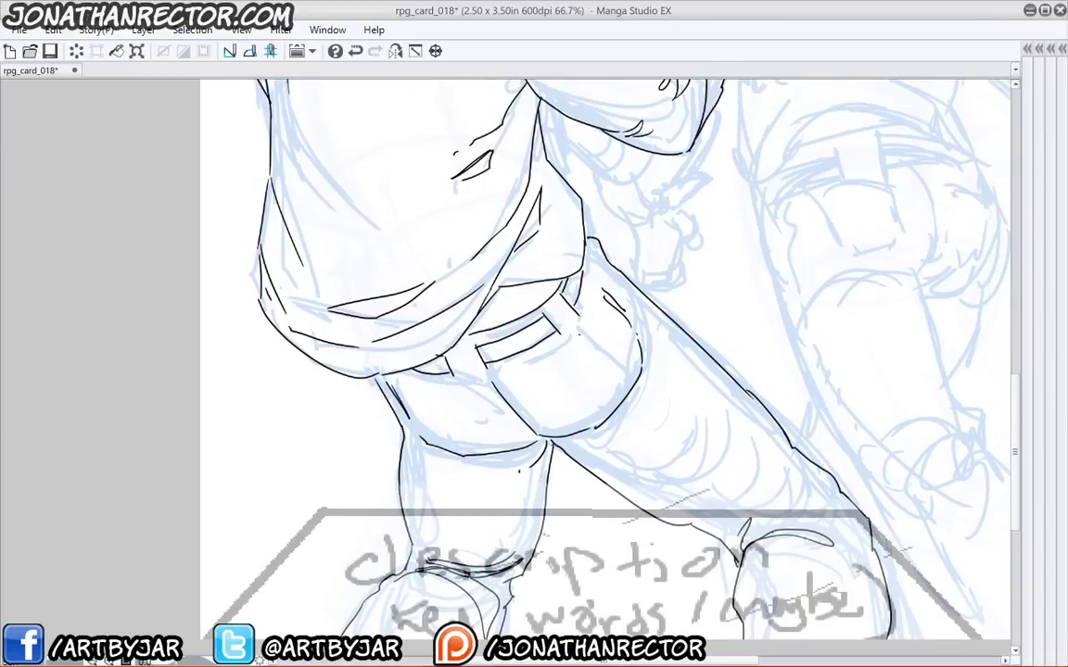
left_click_drag(580, 336, 523, 374)
left_click_drag(581, 336, 612, 381)
mouse_move(610, 386)
left_mouse_down()
mouse_move(595, 407)
mouse_move(527, 397)
left_mouse_up()
left_click_drag(583, 348, 531, 377)
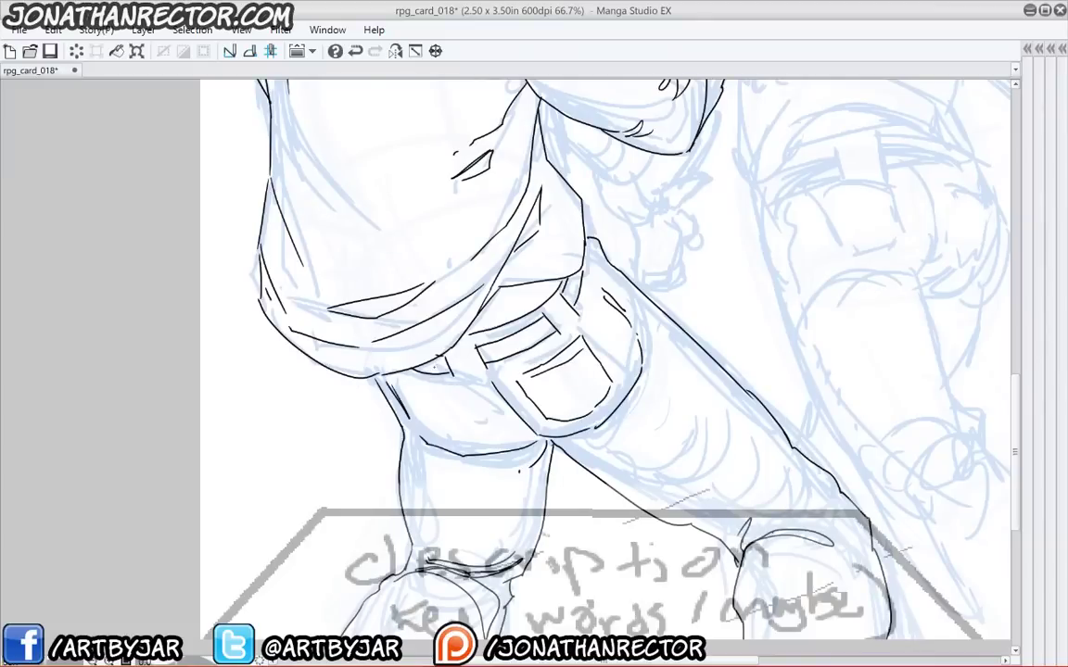
- Ink the second back pocket and the seat crease on the standing-leg side
left_click_drag(464, 390, 394, 378)
mouse_move(395, 379)
left_mouse_down()
mouse_move(410, 411)
mouse_move(481, 445)
left_mouse_up()
mouse_move(474, 386)
left_mouse_down()
mouse_move(493, 432)
mouse_move(405, 387)
mouse_move(352, 250)
mouse_move(347, 344)
left_mouse_up()
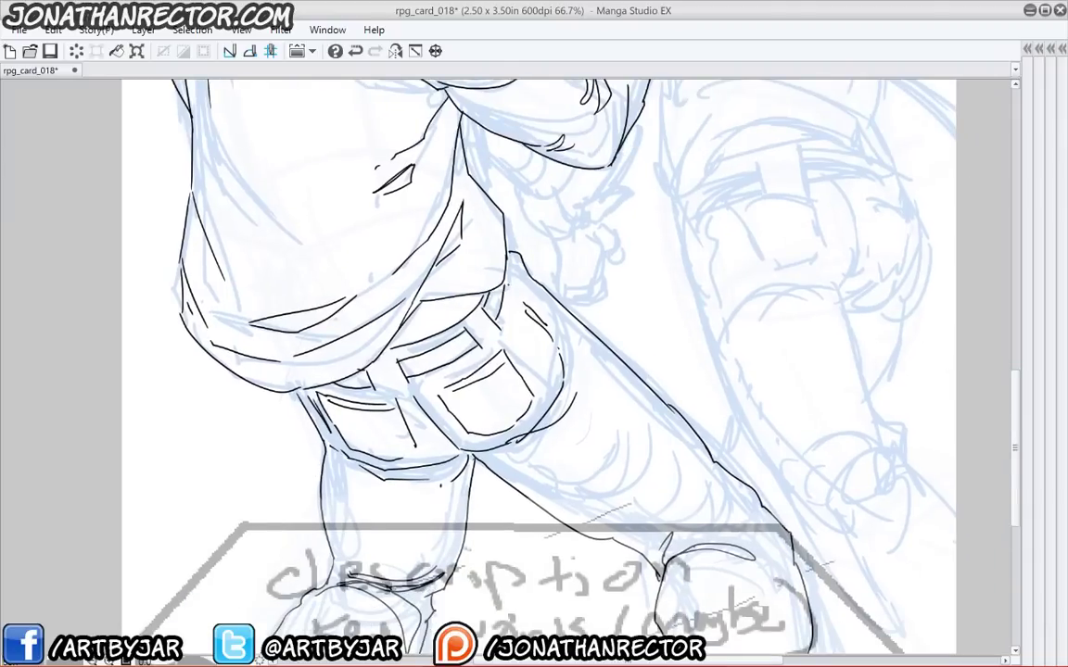
- Ink the trouser side seam along the extended leg and save the file
left_click_drag(459, 257, 696, 472)
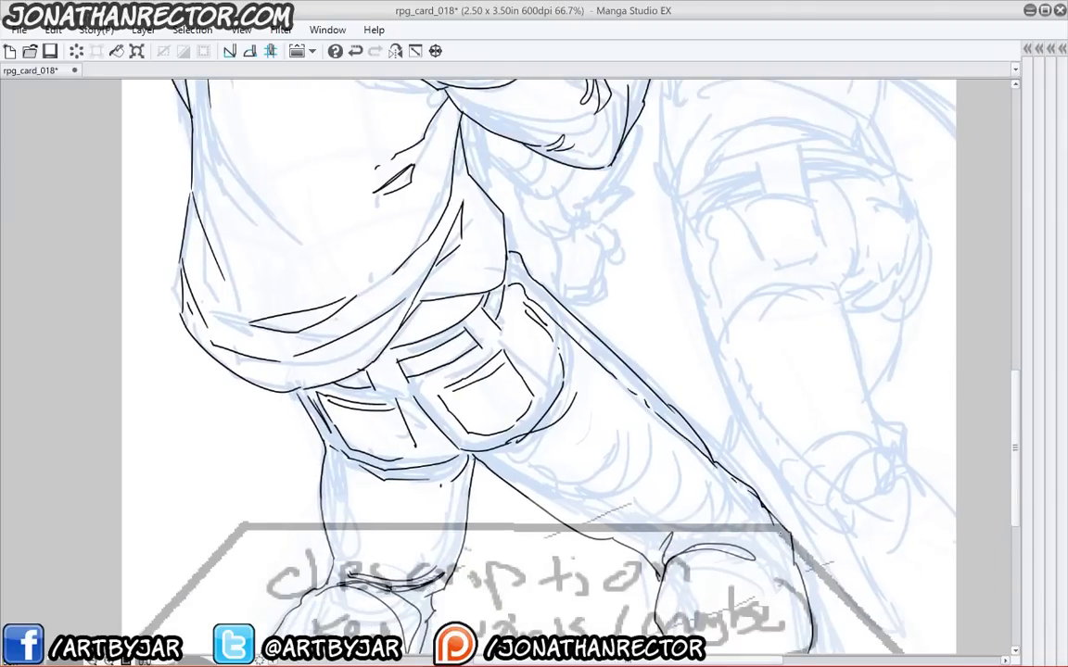
left_click_drag(532, 238, 515, 157)
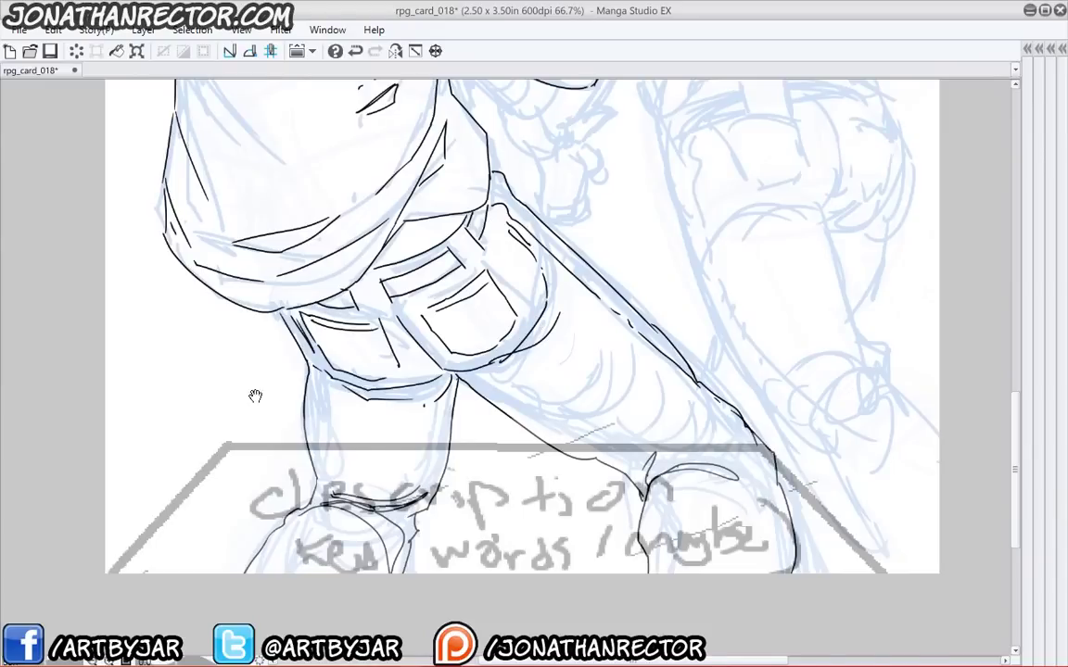
left_click_drag(255, 396, 338, 515)
scroll(182, 320, "down", 1)
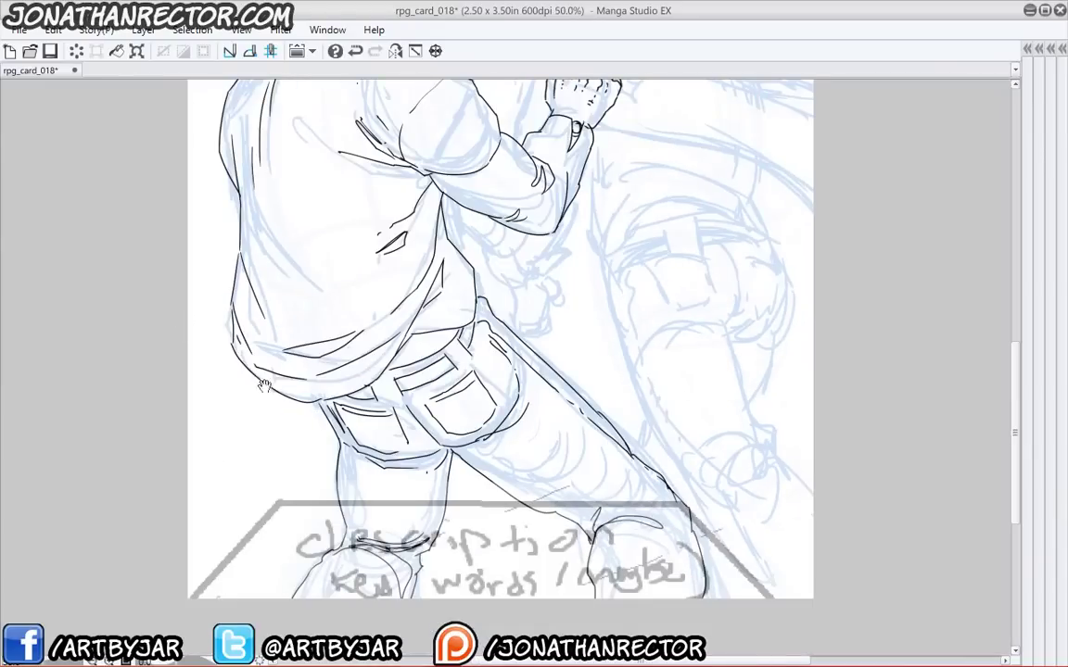
left_click_drag(239, 348, 269, 517)
mouse_move(245, 408)
left_mouse_down()
mouse_move(203, 298)
mouse_move(212, 353)
left_mouse_up()
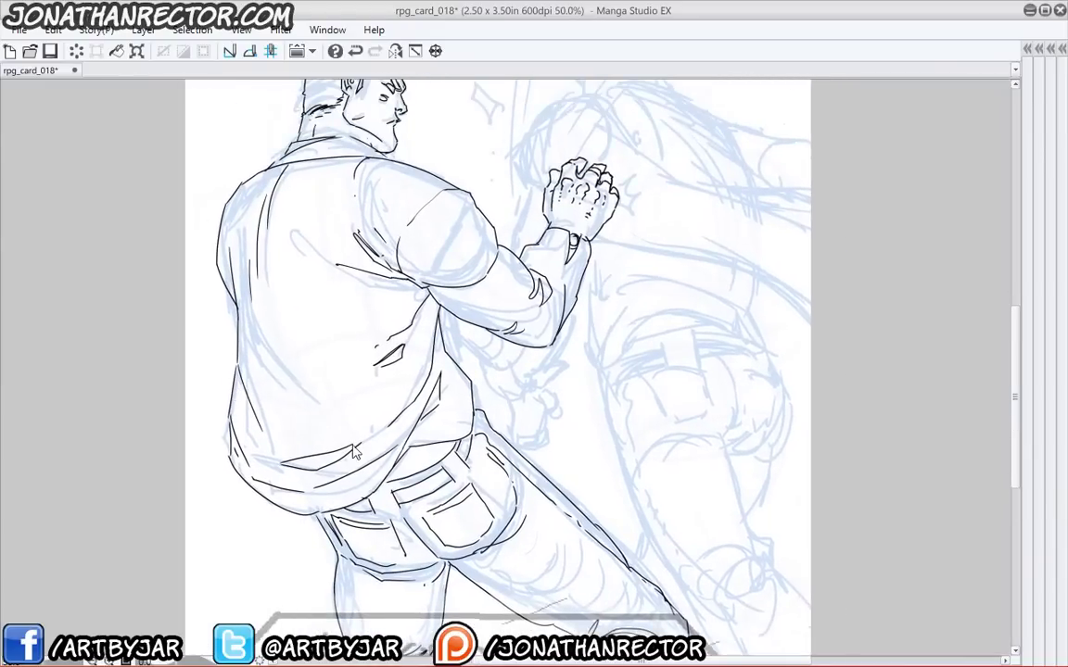
key("ctrl+s")
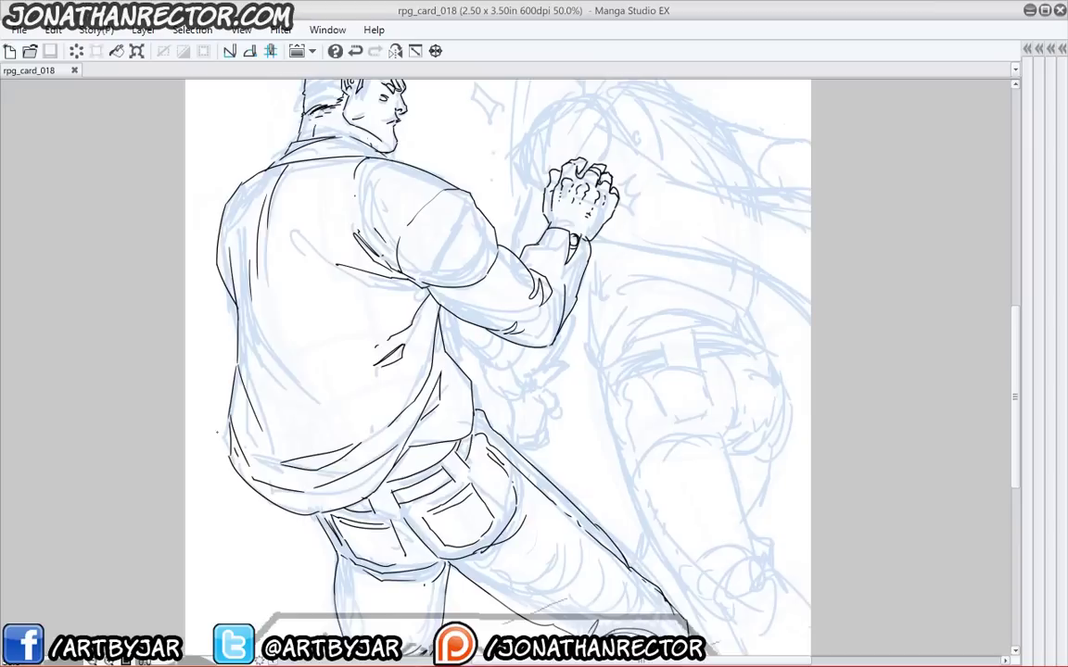
- Ink the jacketed man's other sleeve, its cuff folds and the lower hand beneath the raised forearm
left_click_drag(305, 328, 295, 436)
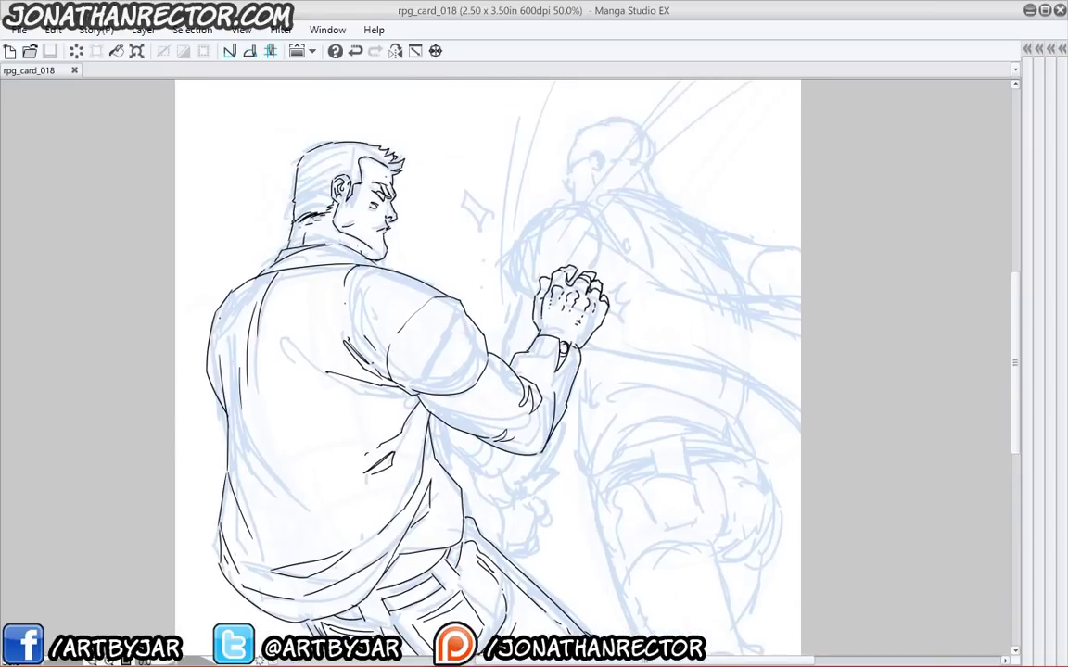
scroll(222, 324, "up", 1)
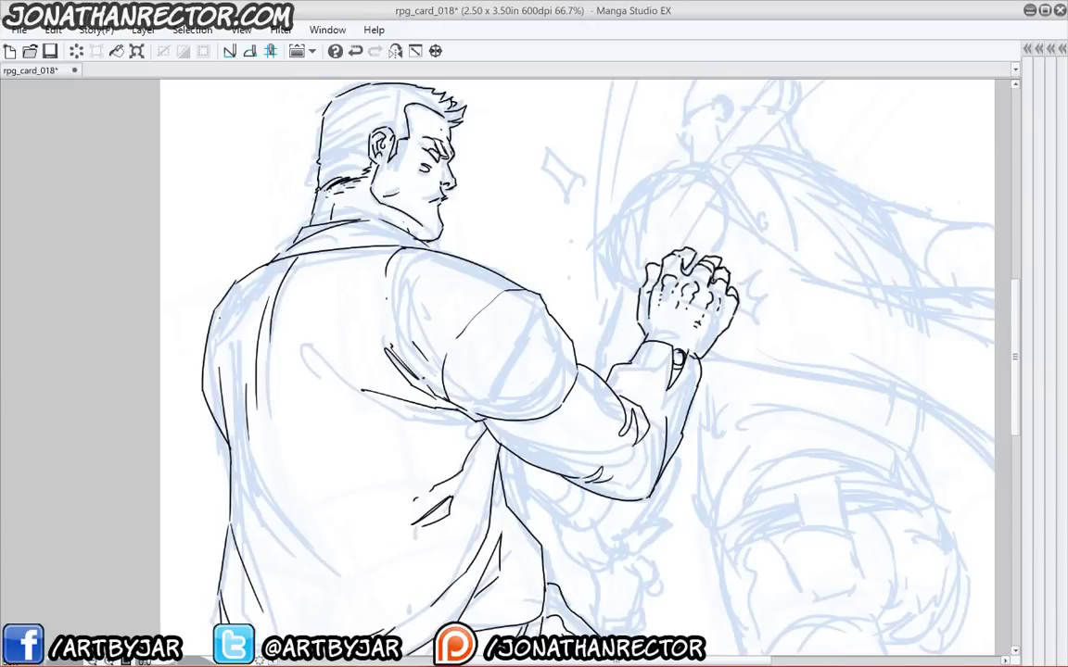
left_click_drag(481, 499, 462, 451)
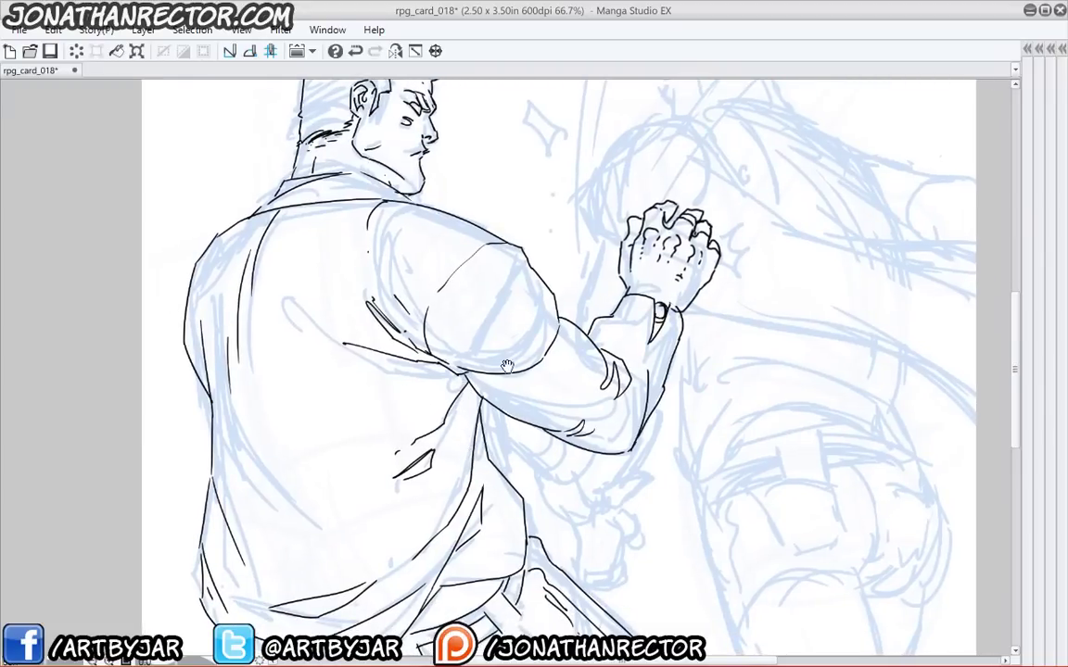
mouse_move(482, 428)
left_mouse_down()
mouse_move(554, 481)
mouse_move(616, 505)
mouse_move(649, 466)
mouse_move(641, 463)
mouse_move(663, 404)
left_mouse_up()
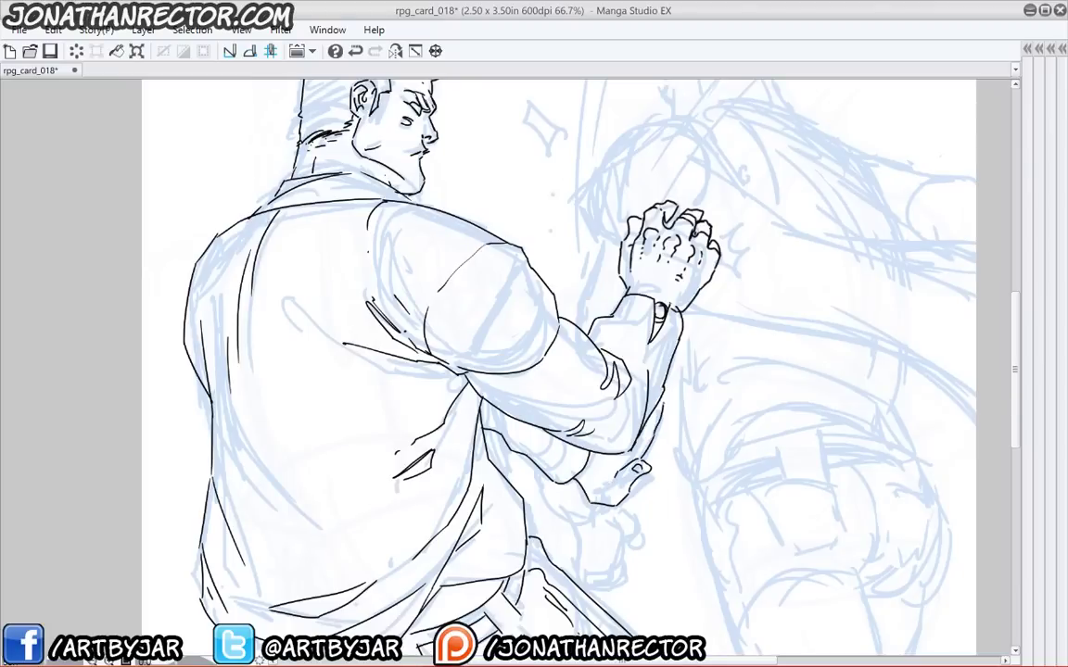
mouse_move(617, 453)
left_mouse_down()
mouse_move(556, 471)
mouse_move(538, 452)
left_mouse_up()
- Ink the opponent's rounded near shoulder, the armhole folds beside it and the line across the upper back
left_click_drag(380, 443, 344, 409)
left_click_drag(309, 313, 309, 397)
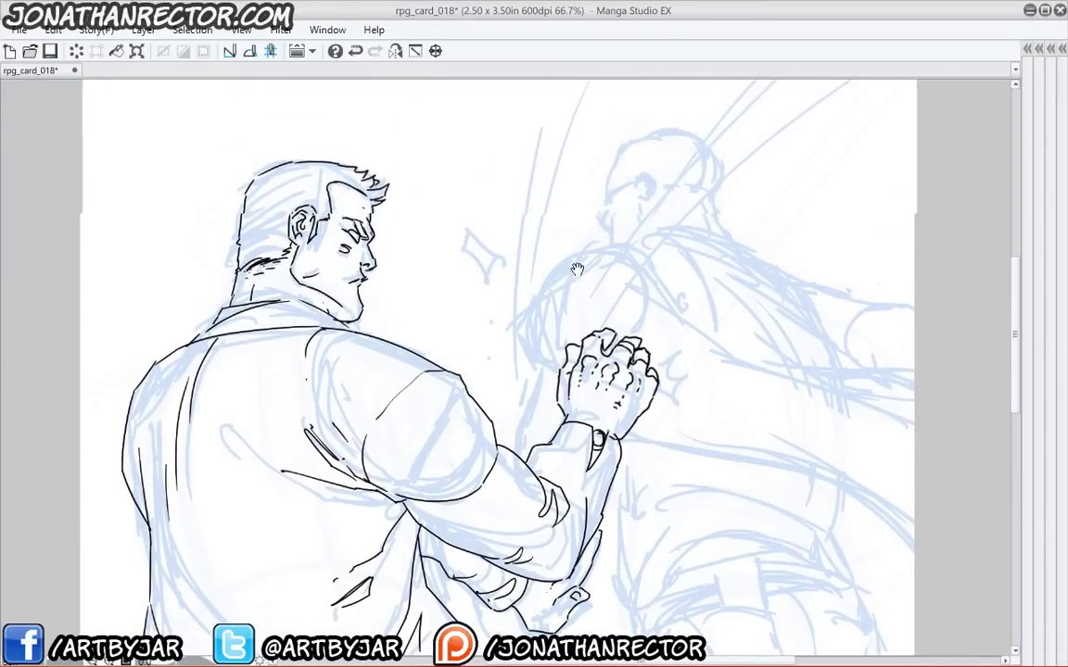
mouse_move(577, 269)
left_mouse_down()
mouse_move(649, 223)
mouse_move(593, 239)
mouse_move(554, 278)
mouse_move(541, 301)
mouse_move(555, 341)
left_mouse_up()
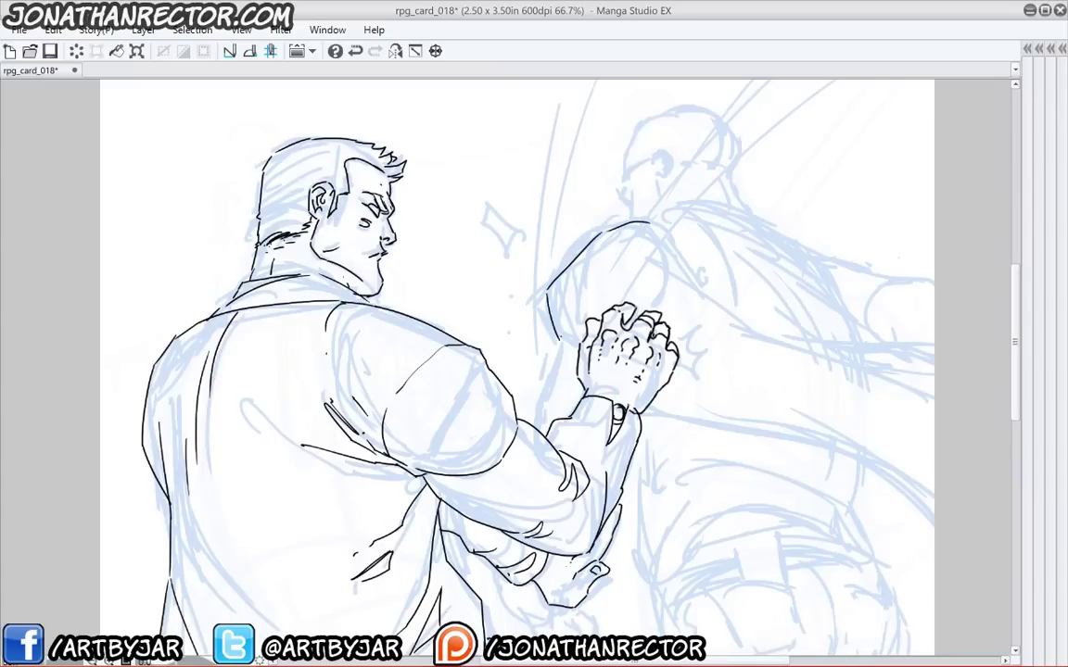
mouse_move(668, 233)
left_mouse_down()
mouse_move(684, 280)
mouse_move(672, 320)
mouse_move(675, 239)
mouse_move(679, 326)
mouse_move(706, 300)
mouse_move(681, 243)
mouse_move(809, 267)
left_mouse_up()
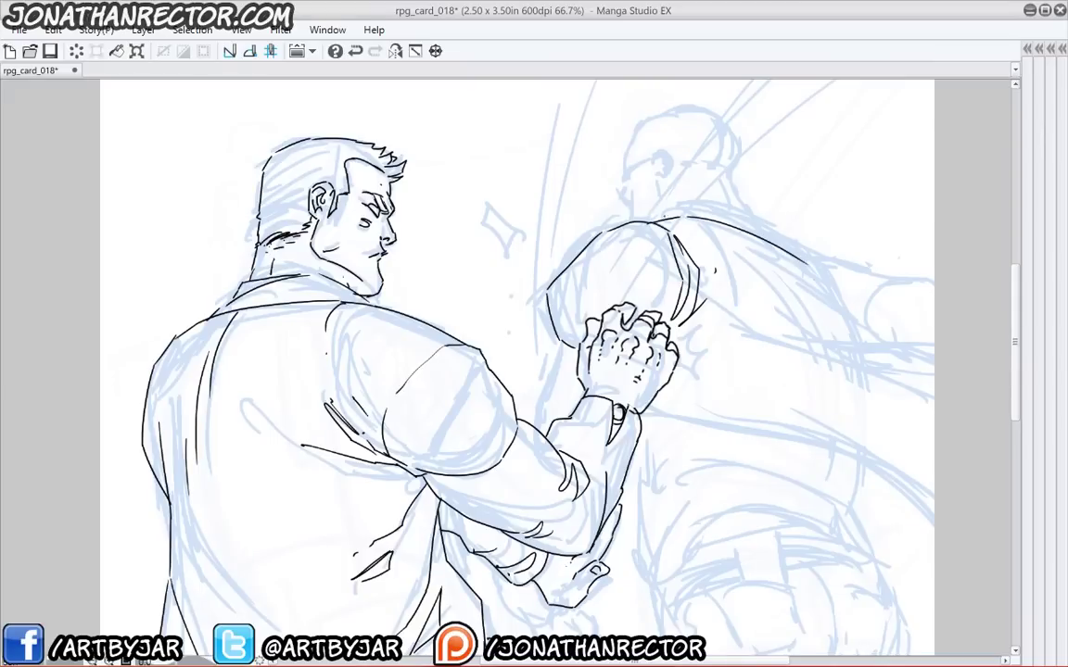
- Ink the pointed upper edges of the opponent's garment and the line running down from the far shoulder
mouse_move(690, 207)
left_mouse_down()
mouse_move(585, 207)
mouse_move(600, 230)
left_mouse_up()
mouse_move(690, 210)
left_mouse_down()
mouse_move(784, 225)
mouse_move(792, 254)
mouse_move(825, 272)
mouse_move(852, 340)
left_mouse_up()
mouse_move(813, 260)
left_mouse_down()
mouse_move(896, 278)
mouse_move(857, 326)
mouse_move(864, 375)
mouse_move(811, 344)
left_mouse_up()
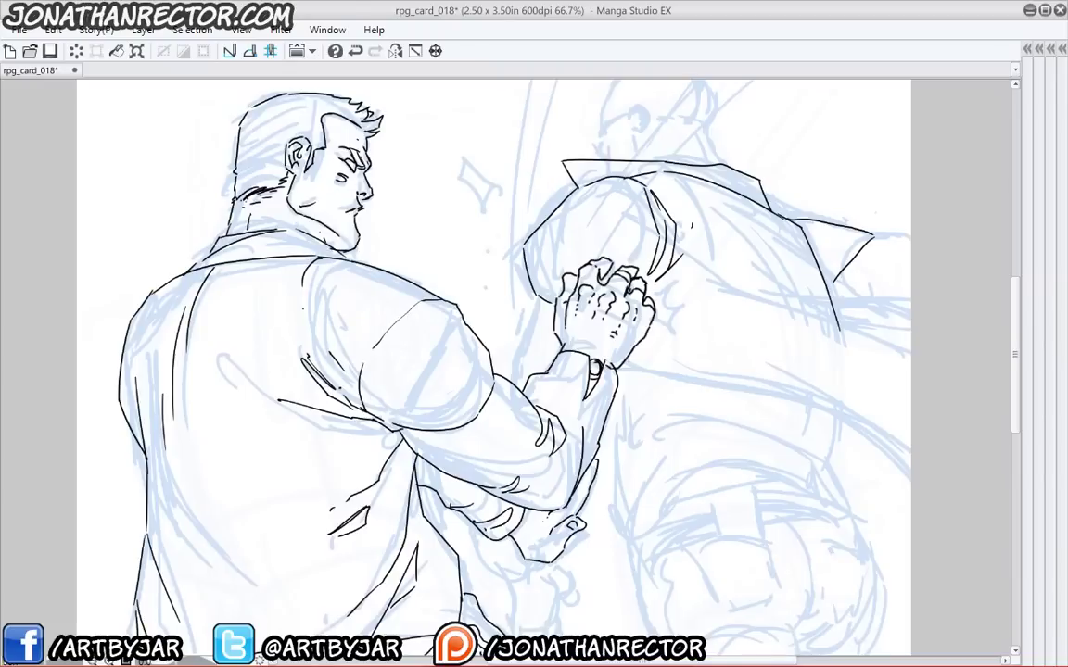
- Ink the long sweeping garment edges across the opponent's back, from behind the raised hand to the page edge
mouse_move(623, 365)
left_mouse_down()
mouse_move(785, 393)
mouse_move(911, 454)
left_mouse_up()
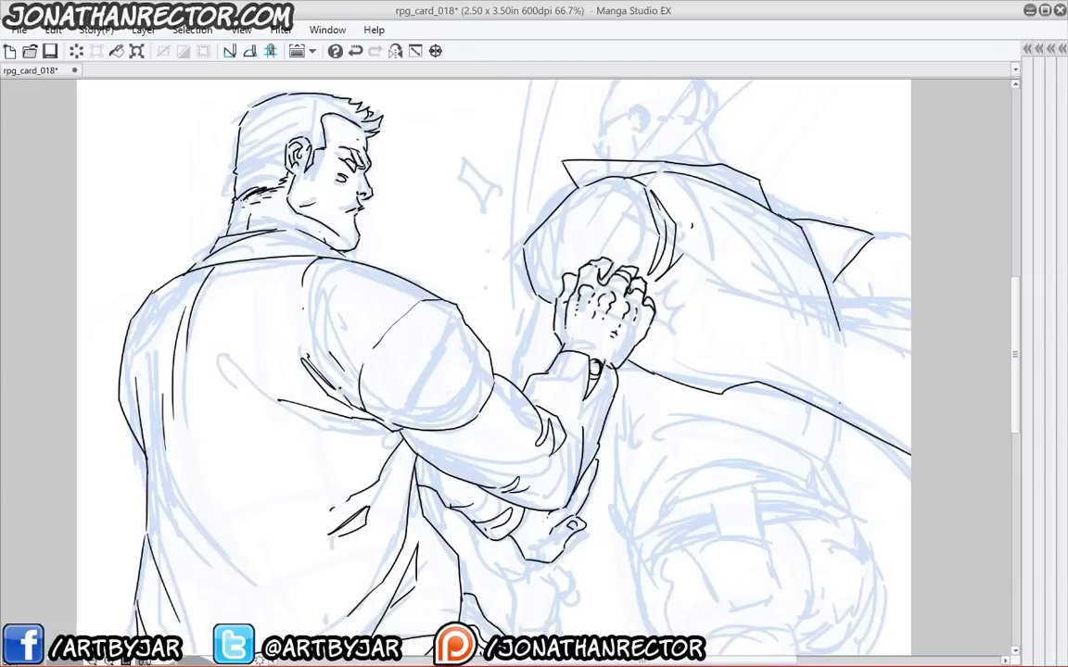
mouse_move(722, 394)
left_mouse_down()
mouse_move(805, 400)
mouse_move(671, 349)
mouse_move(881, 404)
left_mouse_up()
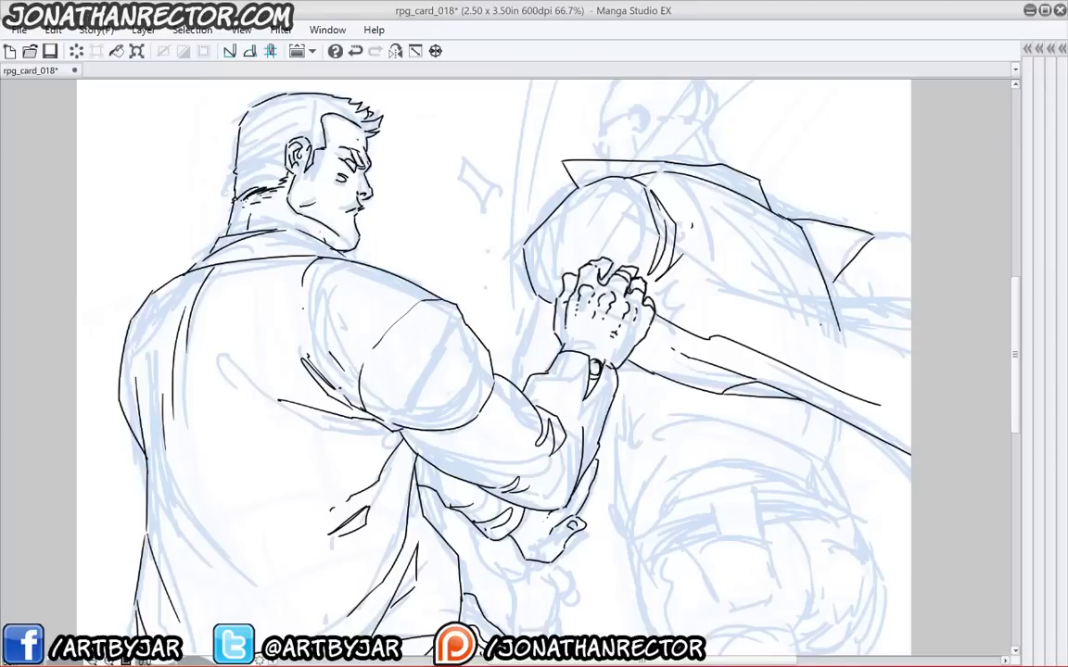
left_click_drag(838, 327, 911, 374)
- Ink the stretched folds across the opponent's upper back and the creases around the far armpit and sleeve
left_click_drag(784, 304, 723, 272)
left_click_drag(710, 269, 694, 266)
left_click_drag(724, 273, 929, 377)
mouse_move(874, 235)
left_mouse_down()
mouse_move(892, 260)
mouse_move(911, 263)
mouse_move(843, 292)
left_mouse_up()
left_click_drag(888, 281, 850, 299)
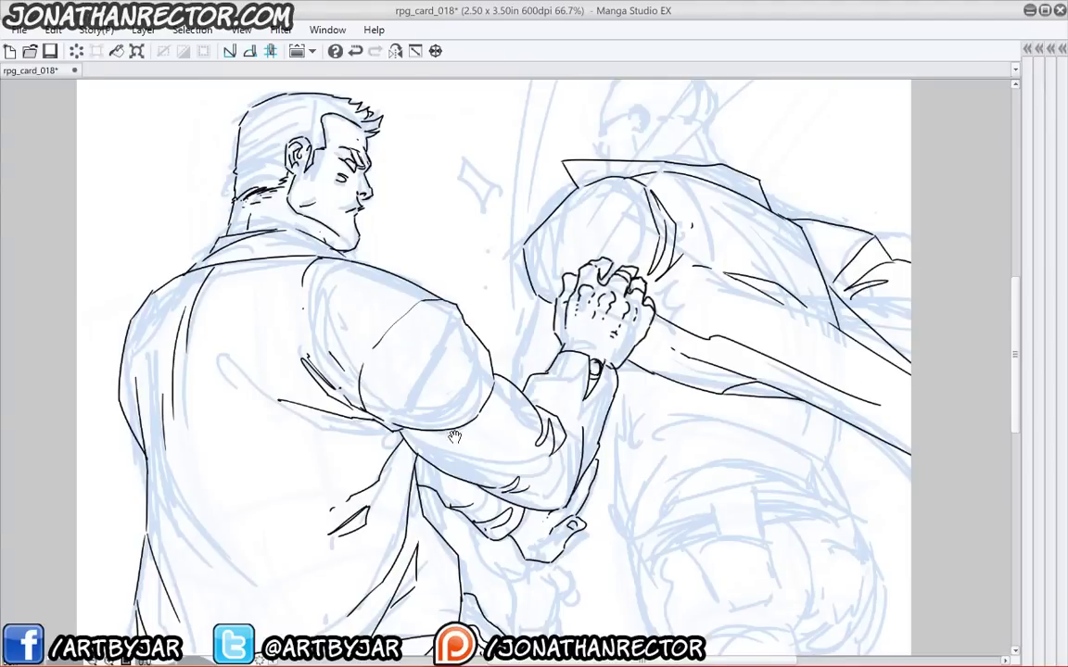
- Ink the opponent's forearm behind the raised arm and the wrist and palm below the gripping lower hand
left_click_drag(456, 440, 489, 370)
mouse_move(572, 230)
left_mouse_down()
mouse_move(546, 311)
mouse_move(541, 239)
left_mouse_up()
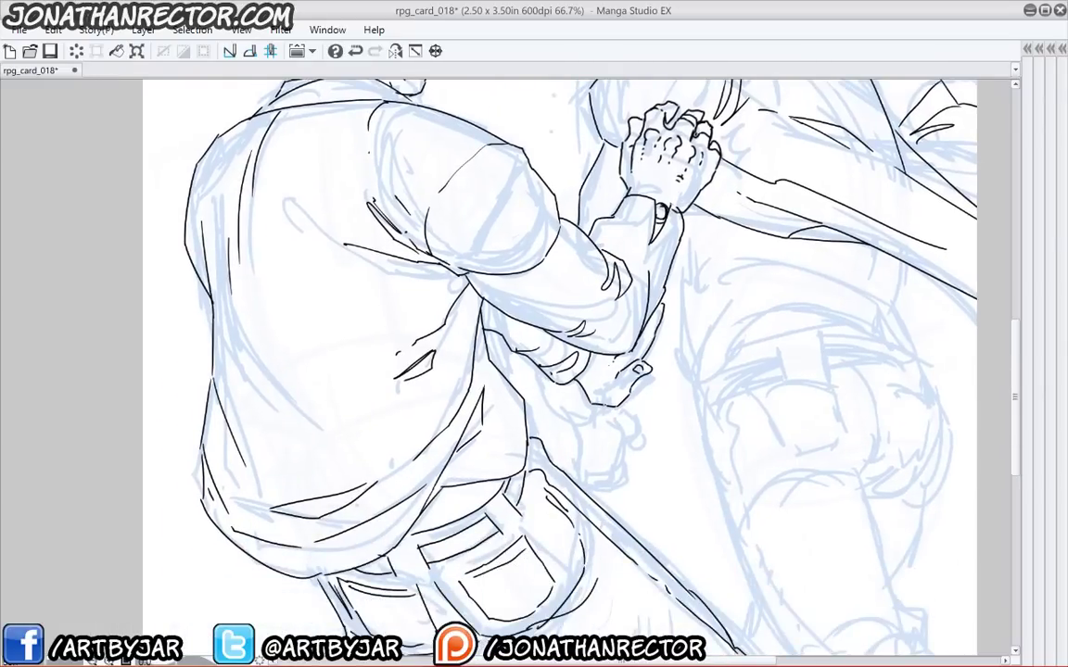
mouse_move(610, 407)
left_mouse_down()
mouse_move(553, 416)
mouse_move(541, 397)
mouse_move(545, 357)
mouse_move(560, 440)
mouse_move(585, 437)
left_mouse_up()
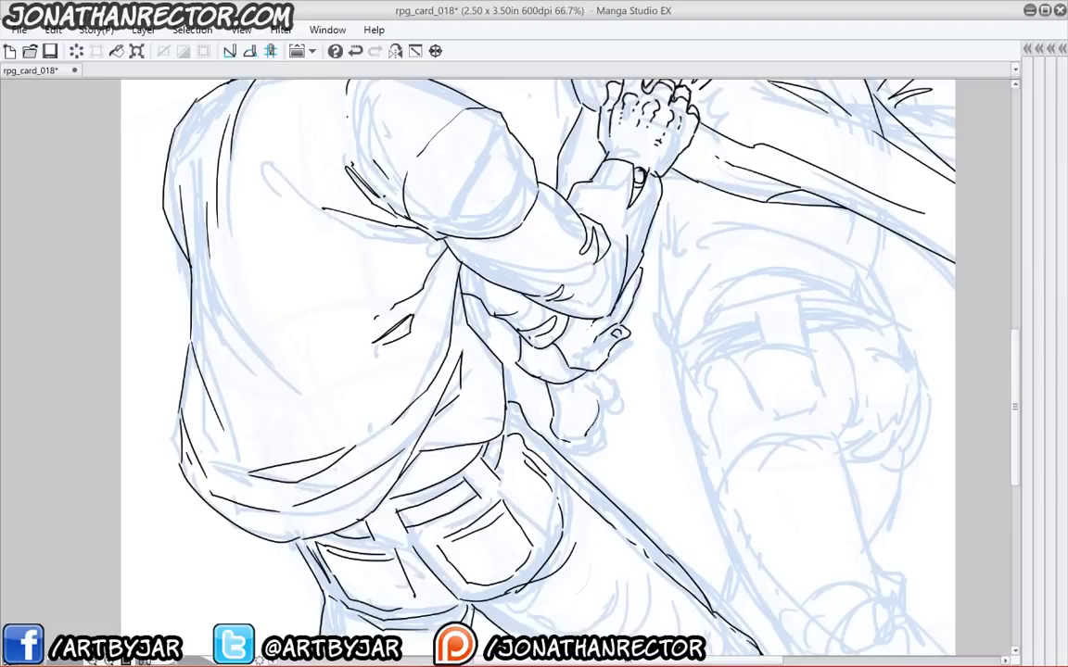
- Ink the curled fingers, thumb and knuckle lines of the opponent's gripped hand
left_click_drag(585, 392, 586, 435)
left_click_drag(603, 371, 608, 402)
mouse_move(565, 446)
left_mouse_down()
mouse_move(590, 453)
mouse_move(606, 442)
left_mouse_up()
left_click_drag(601, 424, 608, 438)
mouse_move(614, 414)
left_mouse_down()
mouse_move(607, 437)
mouse_move(612, 416)
left_mouse_up()
left_click_drag(621, 413, 614, 422)
mouse_move(615, 378)
left_mouse_down()
mouse_move(627, 391)
mouse_move(620, 409)
left_mouse_up()
left_click_drag(609, 400, 620, 417)
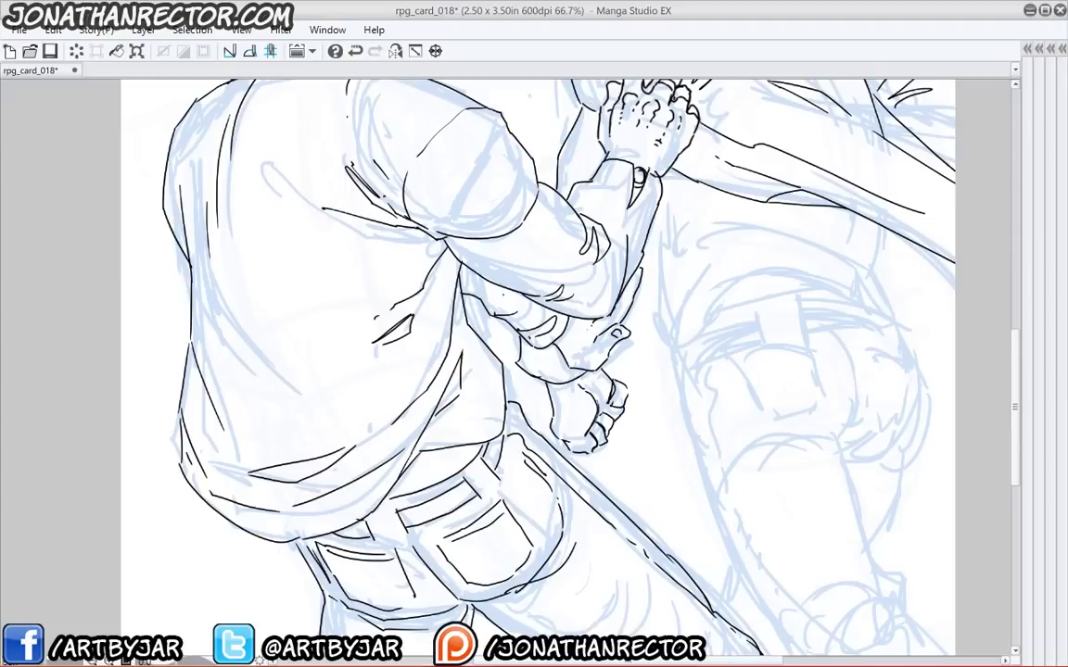
- Ink the rumpled lower hem of the opponent's shirt, its long fold above the waist and the near side edge
left_click_drag(538, 198, 485, 284)
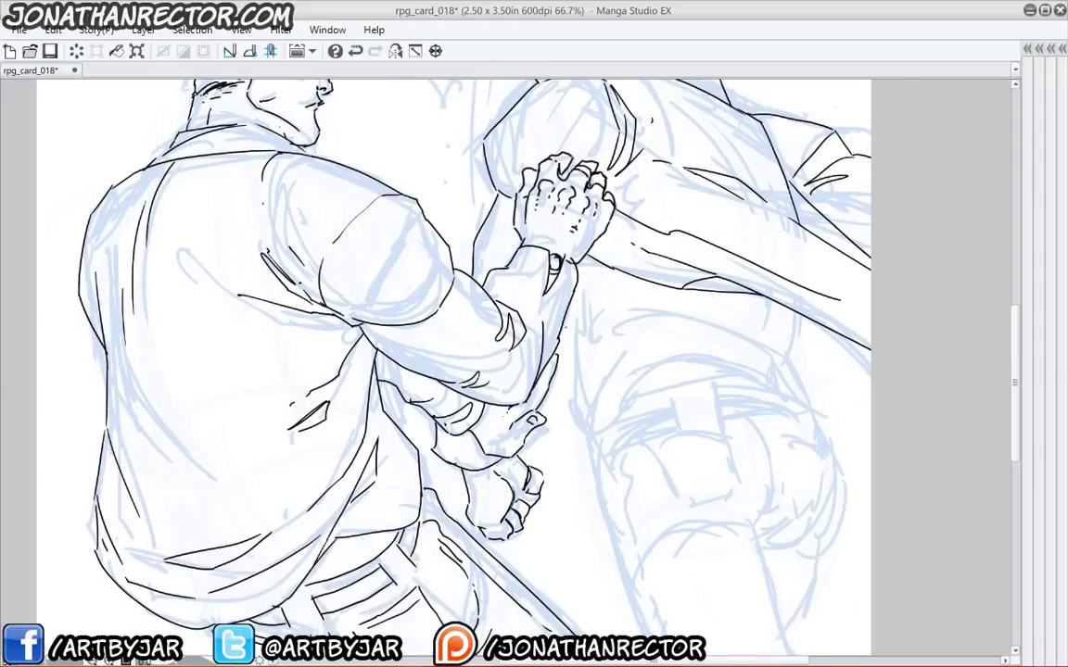
mouse_move(563, 333)
left_mouse_down()
mouse_move(586, 435)
mouse_move(608, 425)
mouse_move(618, 390)
mouse_move(683, 362)
mouse_move(758, 373)
mouse_move(818, 403)
mouse_move(808, 379)
mouse_move(725, 345)
mouse_move(637, 354)
left_mouse_up()
mouse_move(637, 354)
left_mouse_down()
mouse_move(682, 339)
mouse_move(795, 363)
mouse_move(721, 321)
left_mouse_up()
left_click_drag(683, 310, 669, 309)
left_click_drag(800, 366, 806, 360)
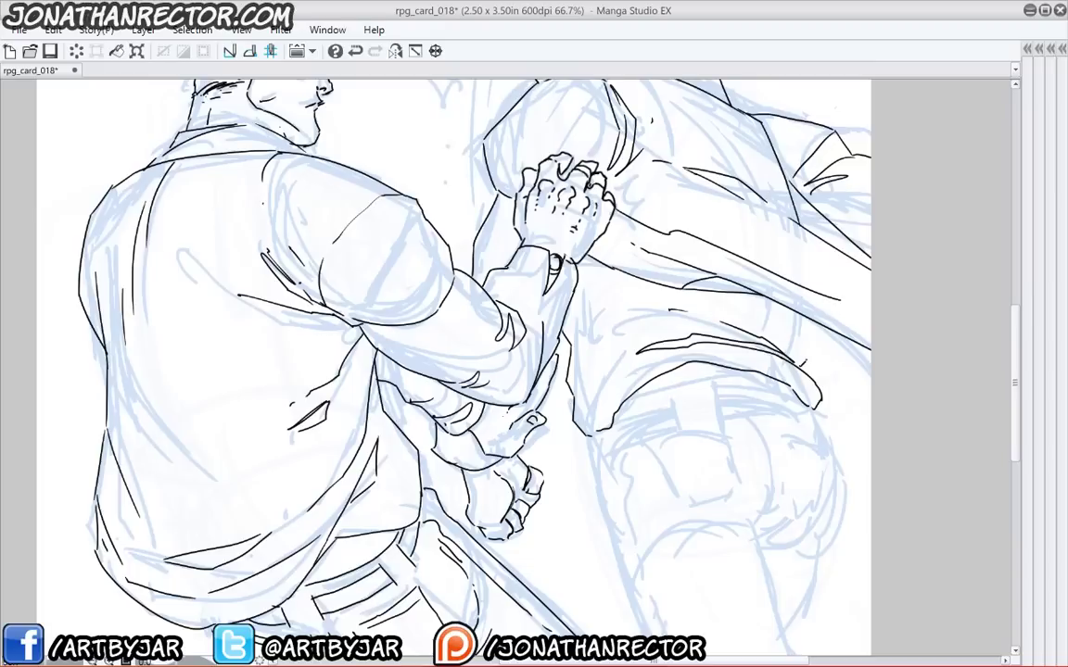
- Ink the far side edge of the opponent's shirt, the short near-side creases and the fold line beneath his arm
left_click_drag(799, 318, 796, 345)
left_click_drag(597, 327, 589, 351)
left_click_drag(595, 332, 577, 376)
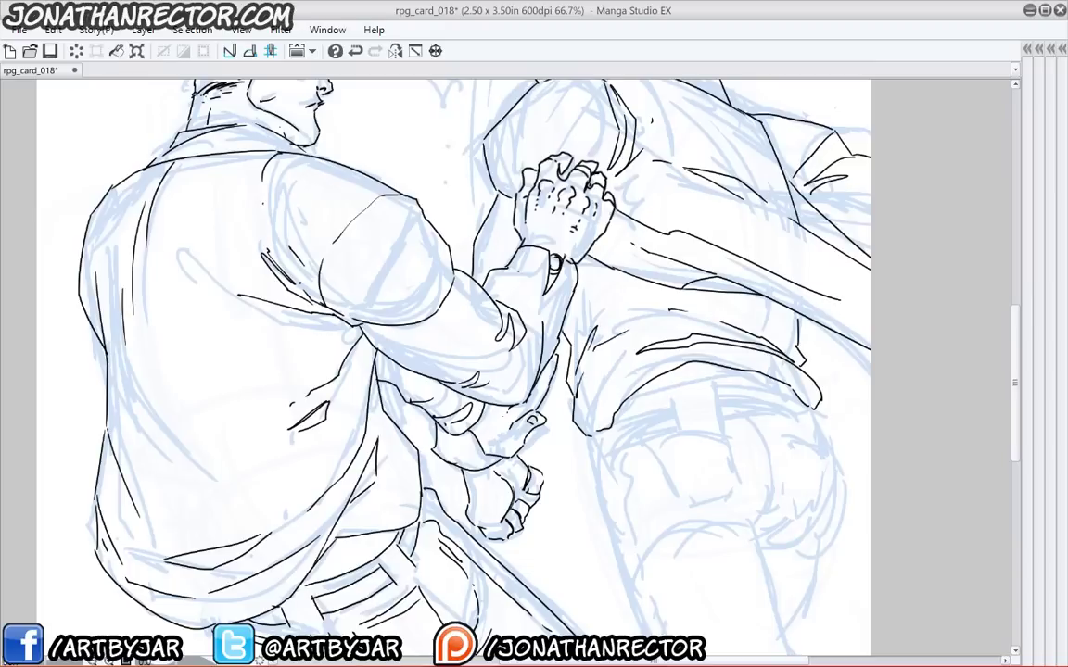
left_click_drag(683, 285, 584, 308)
- Ink the opponent's belt as curved parallel lines beneath the shirt hem, including the belt loops
left_click_drag(537, 345, 499, 264)
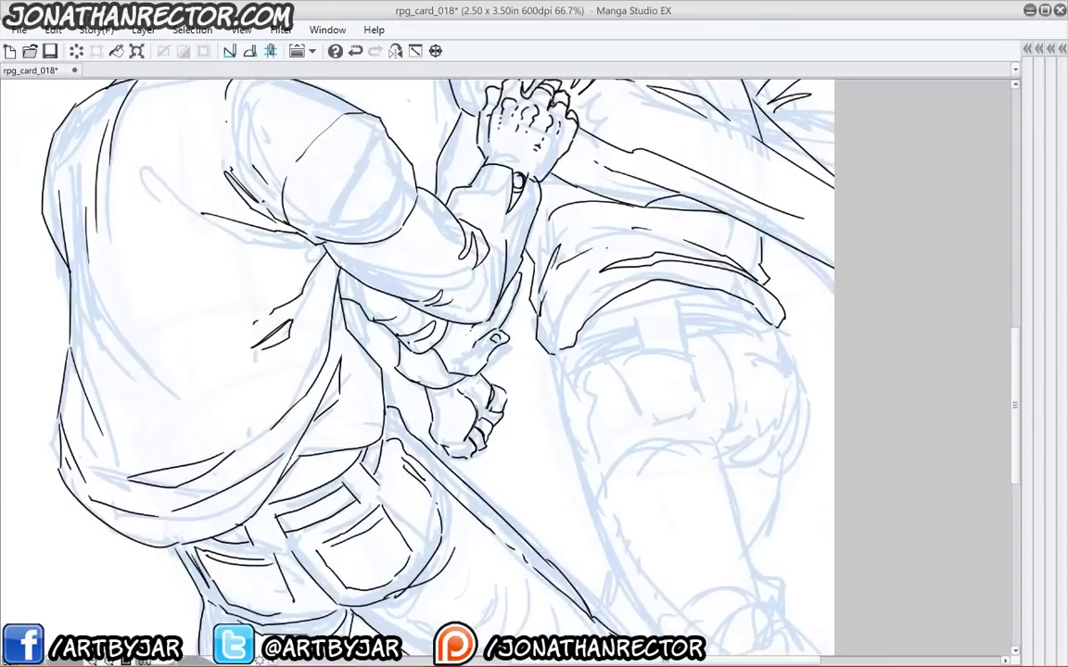
mouse_move(505, 327)
left_mouse_down()
mouse_move(552, 288)
mouse_move(649, 271)
mouse_move(718, 306)
left_mouse_up()
mouse_move(558, 363)
left_mouse_down()
mouse_move(562, 391)
mouse_move(629, 344)
mouse_move(704, 327)
mouse_move(727, 334)
left_mouse_up()
left_click_drag(735, 310, 745, 338)
left_click_drag(740, 327, 777, 337)
left_click_drag(771, 323, 778, 336)
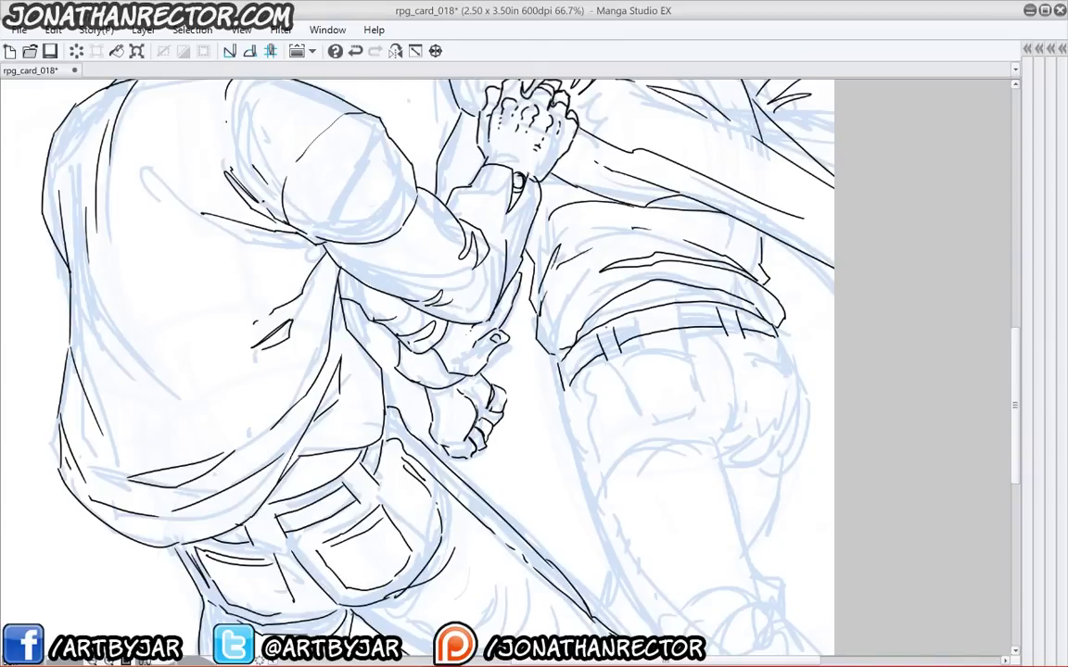
left_click_drag(597, 336, 567, 367)
left_click_drag(552, 294, 645, 278)
left_click_drag(735, 312, 764, 318)
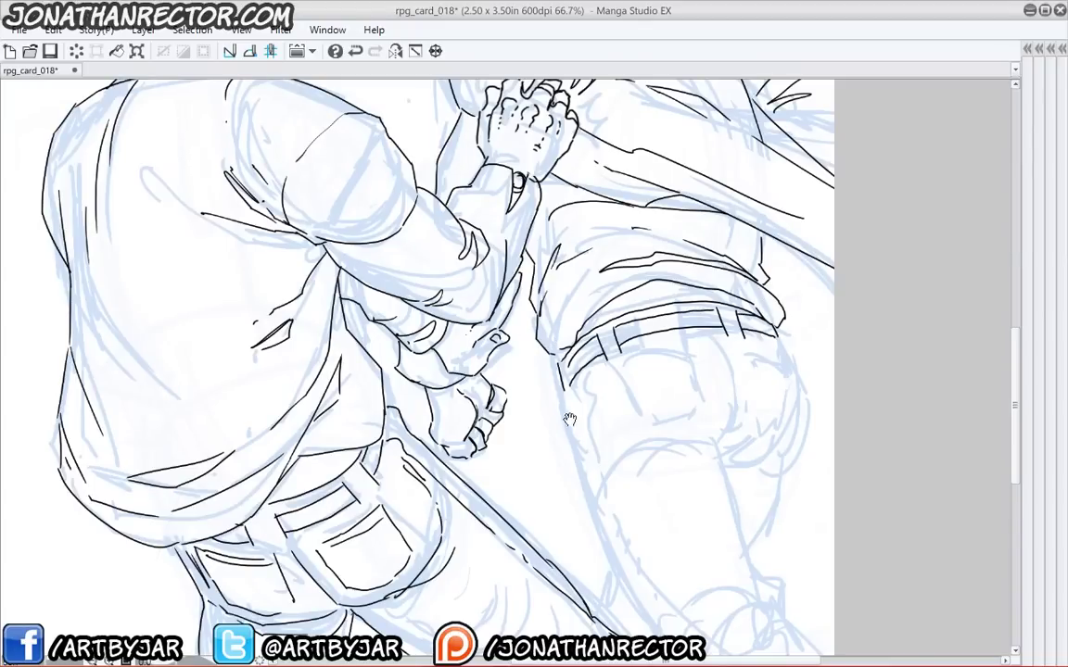
- Ink the centre seam of the opponent's trouser seat and the crease under the near buttock
left_click_drag(513, 378, 477, 262)
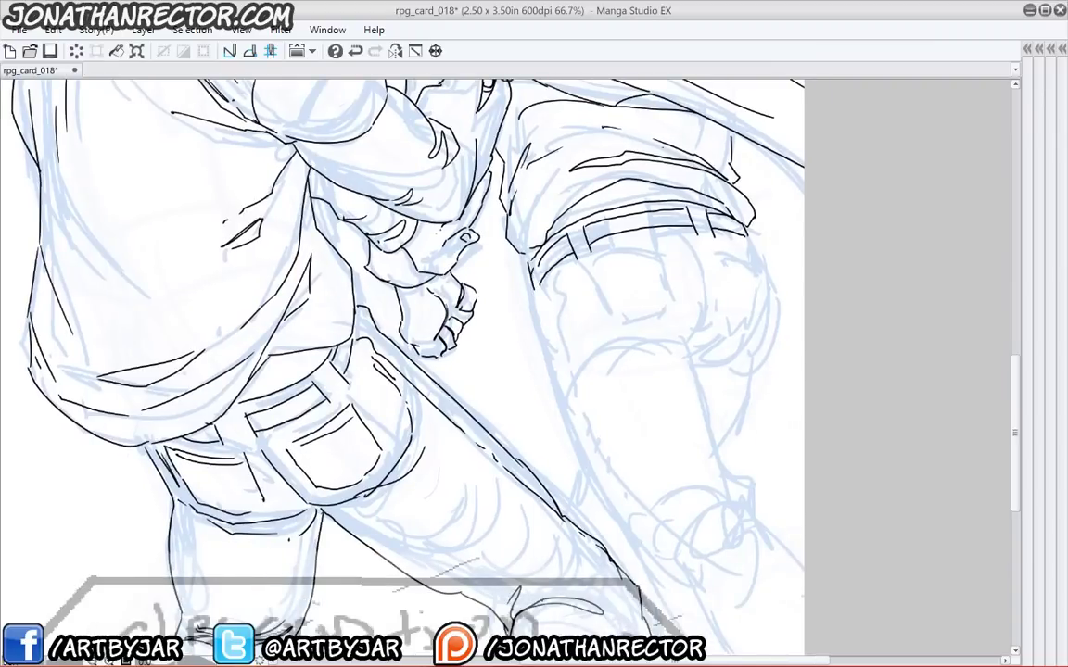
mouse_move(693, 259)
left_mouse_down()
mouse_move(690, 350)
mouse_move(615, 342)
mouse_move(581, 365)
left_mouse_up()
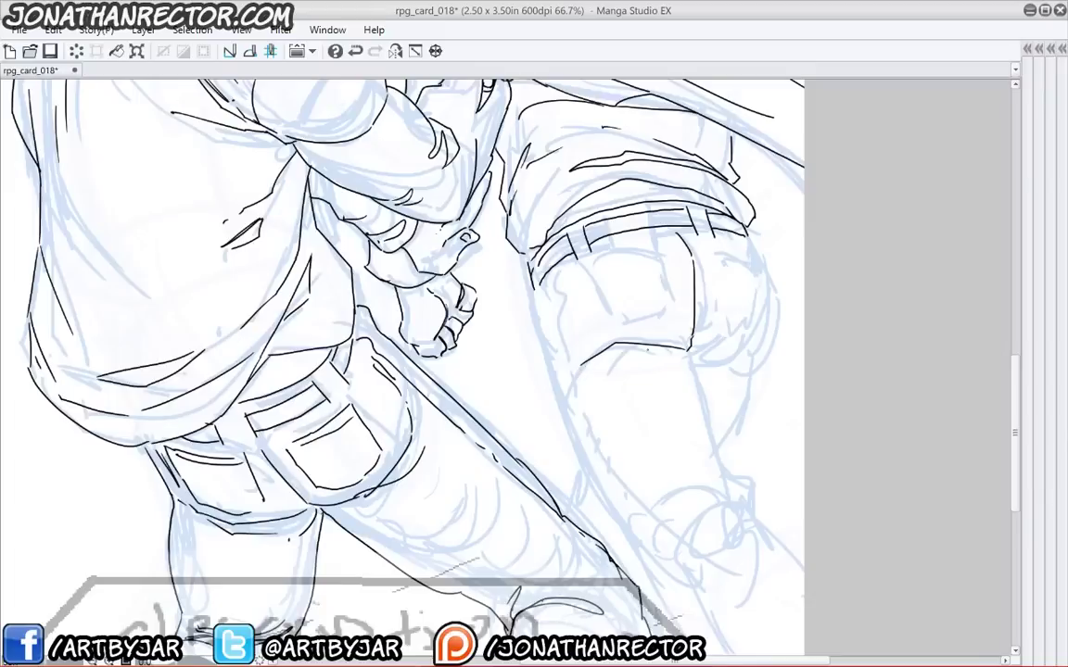
mouse_move(656, 347)
left_mouse_down()
mouse_move(597, 365)
mouse_move(638, 352)
left_mouse_up()
- Ink the outer and inner contours of the opponent's near leg from the hip down past the knee
left_click_drag(535, 309, 554, 400)
left_click_drag(576, 447, 533, 338)
mouse_move(511, 297)
left_mouse_down()
mouse_move(546, 377)
mouse_move(683, 598)
left_mouse_up()
mouse_move(578, 214)
left_mouse_down()
mouse_move(642, 377)
mouse_move(685, 439)
left_mouse_up()
scroll(385, 352, "up", 2)
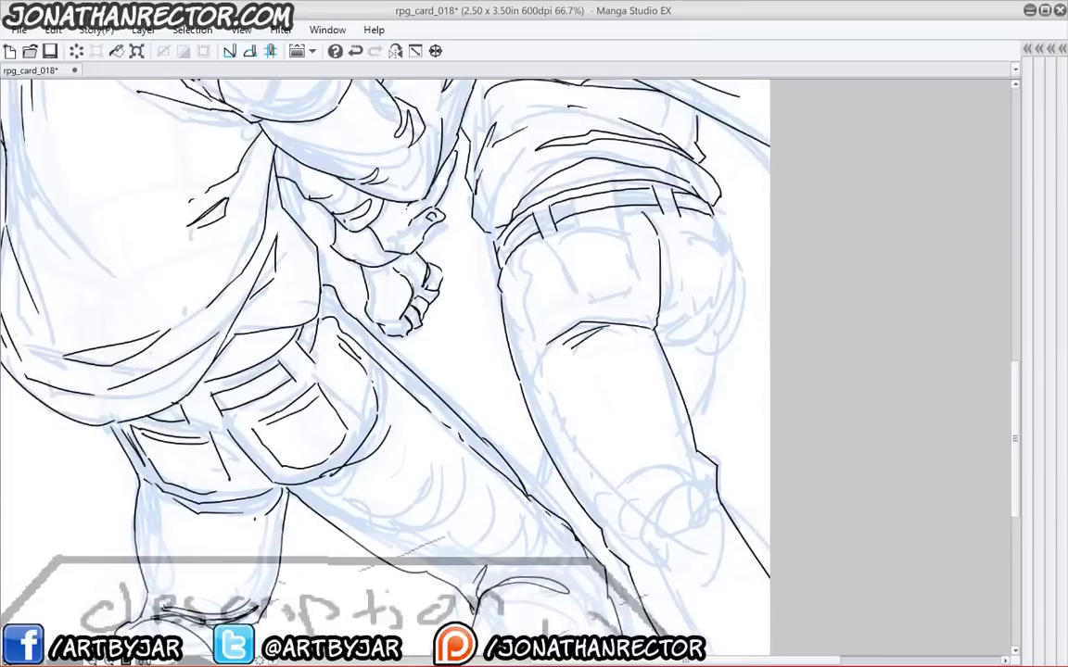
- Ink the opponent's far buttock and thigh, and redo the short contour between the two men's legs
mouse_move(722, 216)
left_mouse_down()
mouse_move(727, 327)
mouse_move(706, 351)
mouse_move(692, 434)
left_mouse_up()
left_click_drag(503, 406, 530, 332)
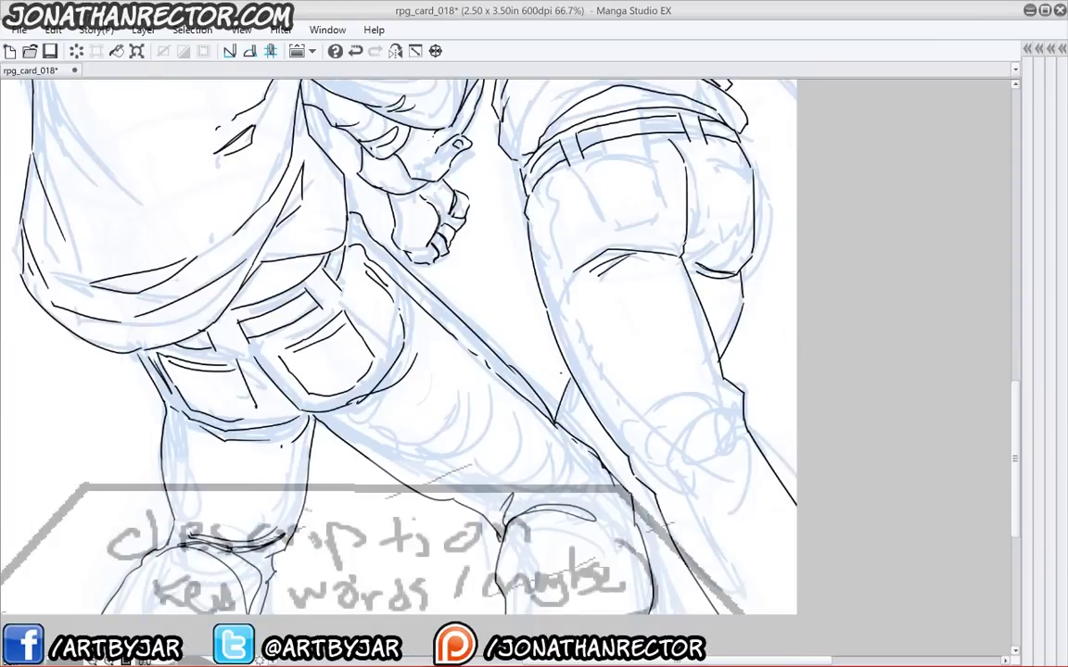
key("ctrl+z")
left_click_drag(562, 361, 543, 399)
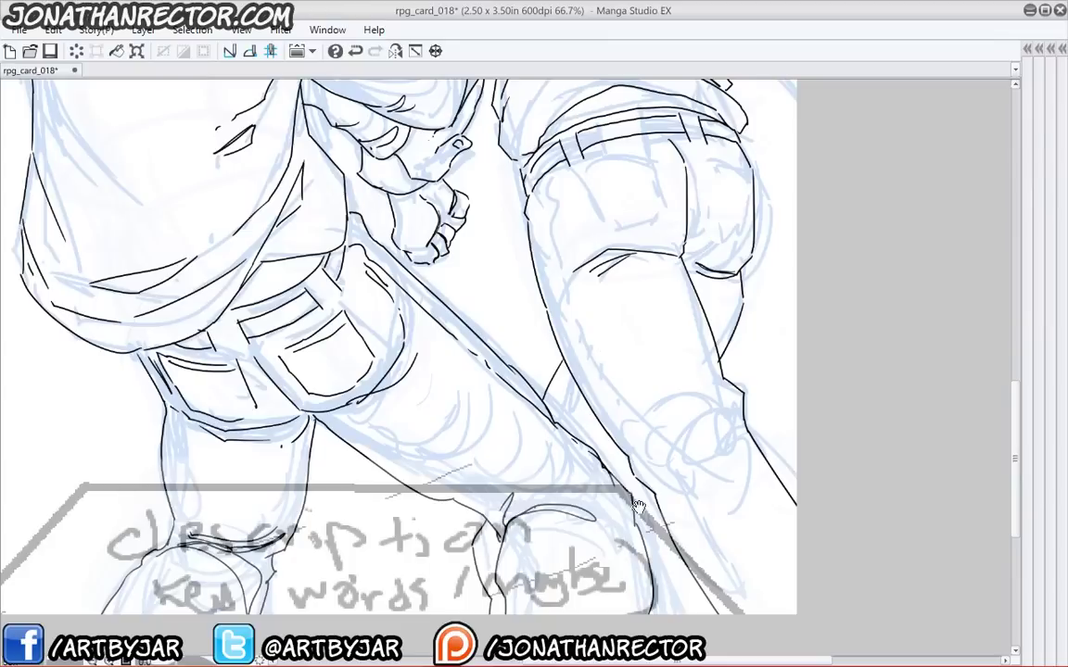
- Ink the bunched trouser folds and creases around the back of the opponent's near knee
left_click_drag(638, 507, 628, 595)
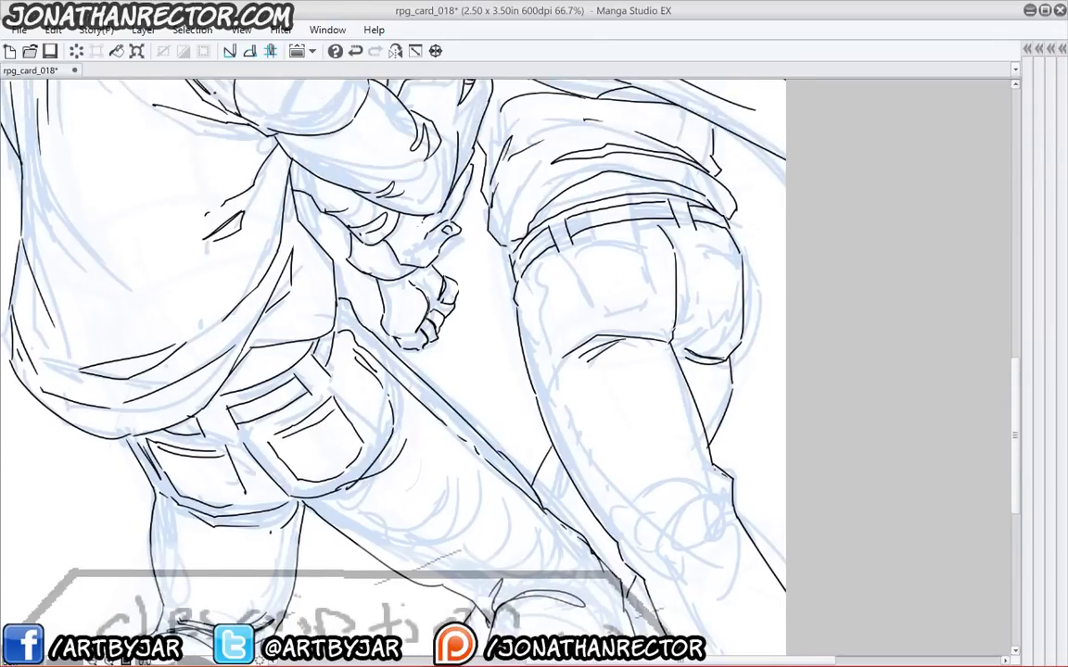
mouse_move(731, 480)
left_mouse_down()
mouse_move(658, 478)
mouse_move(684, 481)
left_mouse_up()
mouse_move(733, 511)
left_mouse_down()
mouse_move(675, 526)
mouse_move(684, 470)
left_mouse_up()
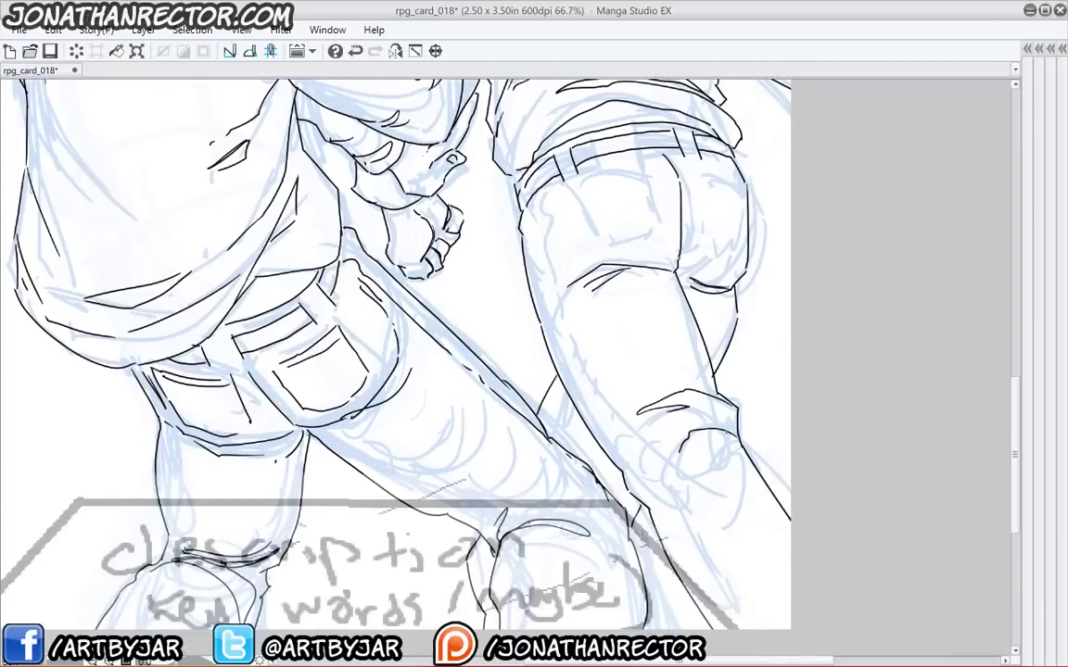
left_click_drag(734, 437, 652, 504)
mouse_move(666, 437)
left_mouse_down()
mouse_move(648, 502)
mouse_move(637, 479)
left_mouse_up()
left_click_drag(746, 476, 693, 493)
left_click_drag(639, 380, 707, 390)
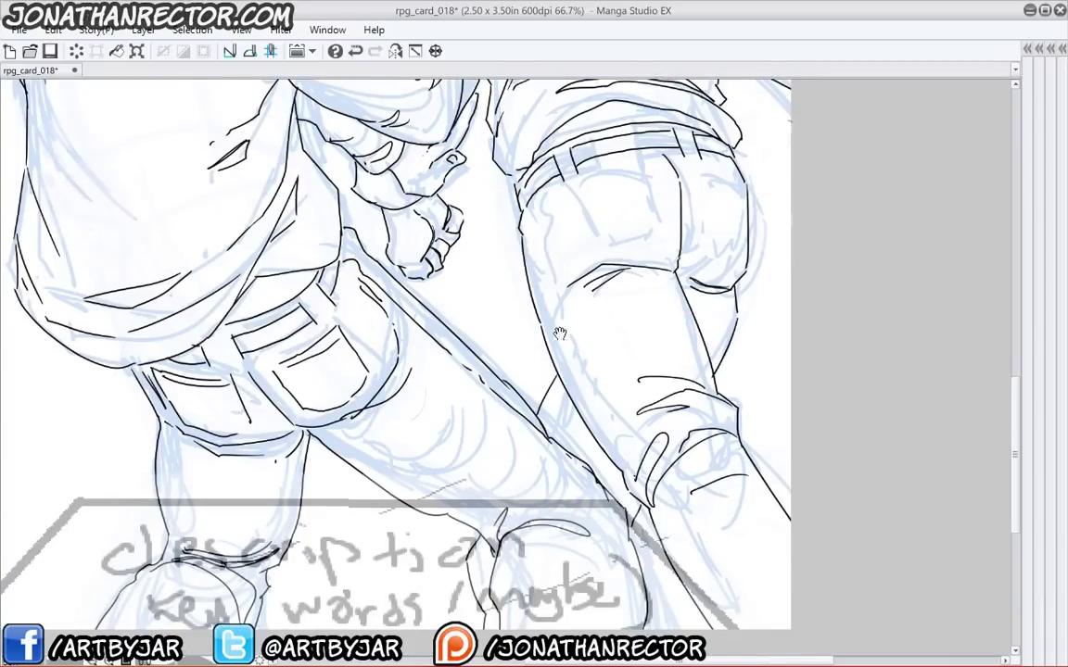
- Ink both back pockets on the opponent's trousers and the small crease just below the belt
left_click_drag(559, 334, 572, 459)
mouse_move(666, 296)
left_mouse_down()
mouse_move(604, 296)
mouse_move(582, 307)
mouse_move(669, 361)
mouse_move(637, 366)
left_mouse_up()
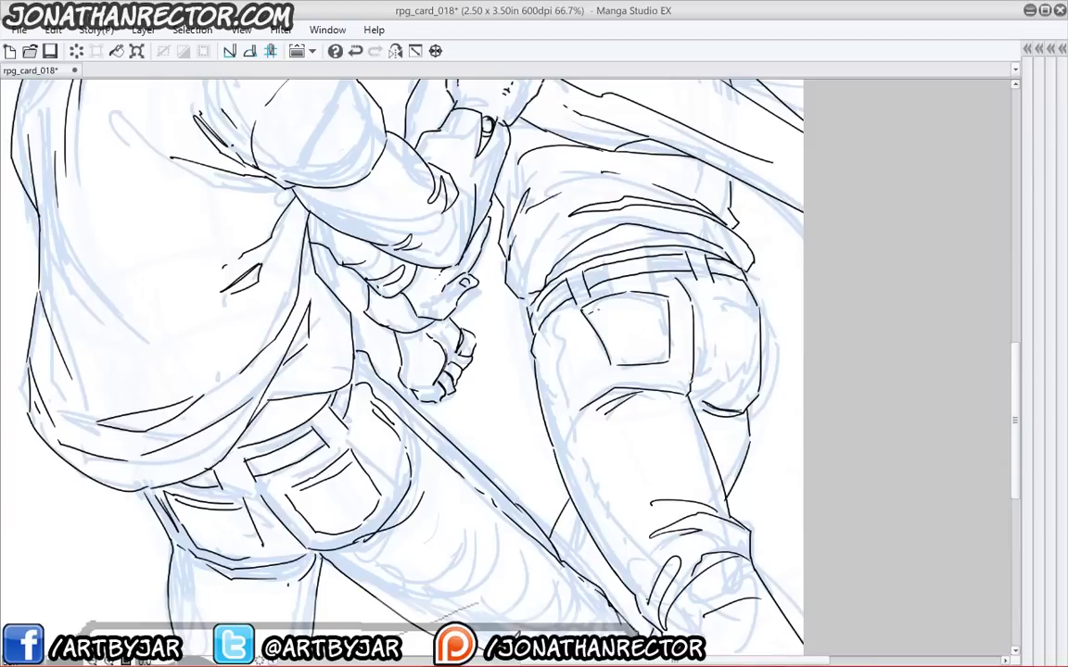
left_click_drag(583, 303, 609, 363)
left_click_drag(609, 364, 667, 362)
left_click_drag(758, 311, 719, 375)
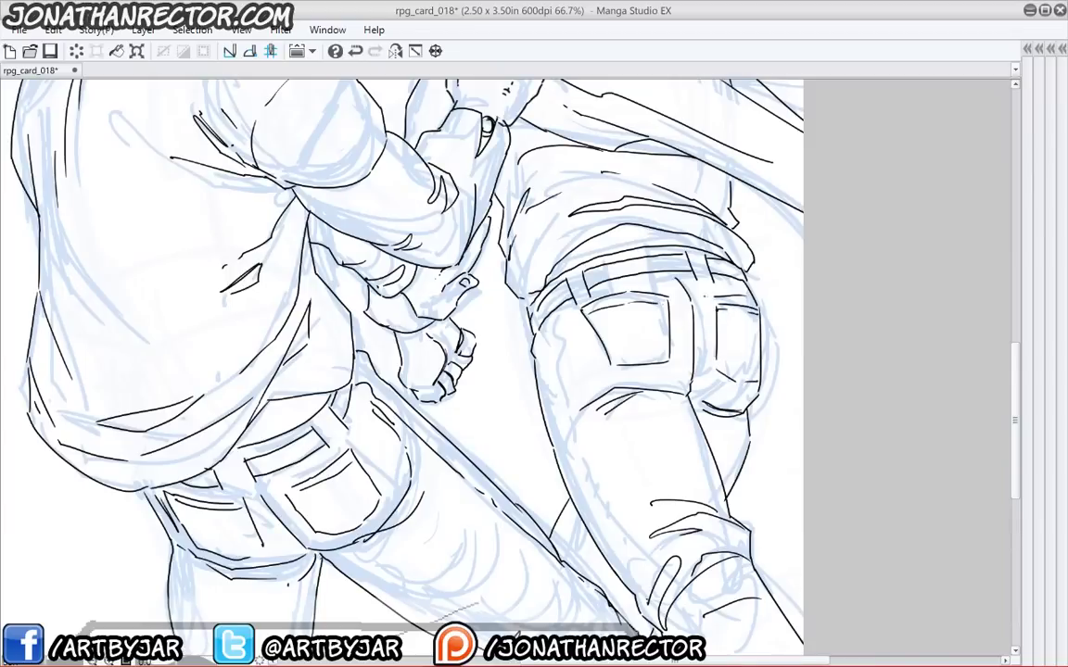
left_click_drag(635, 279, 712, 287)
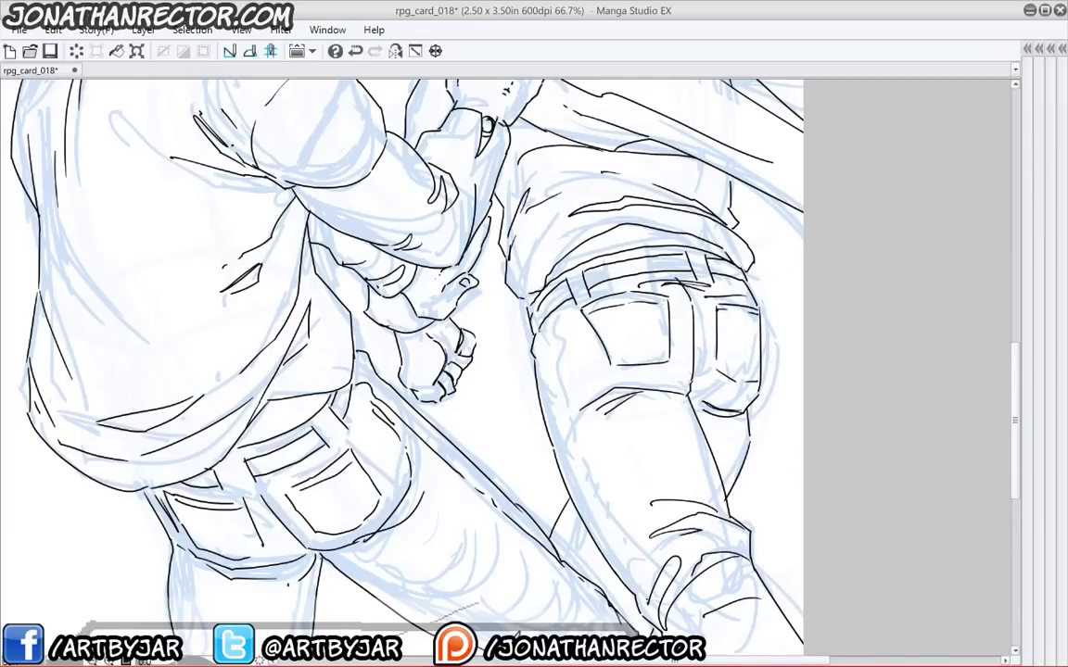
- Ink small jagged fabric creases along the outer edge of the opponent's near hip and thigh
mouse_move(539, 330)
left_mouse_down()
mouse_move(545, 362)
mouse_move(511, 249)
mouse_move(538, 345)
left_mouse_up()
left_click_drag(480, 306, 630, 570)
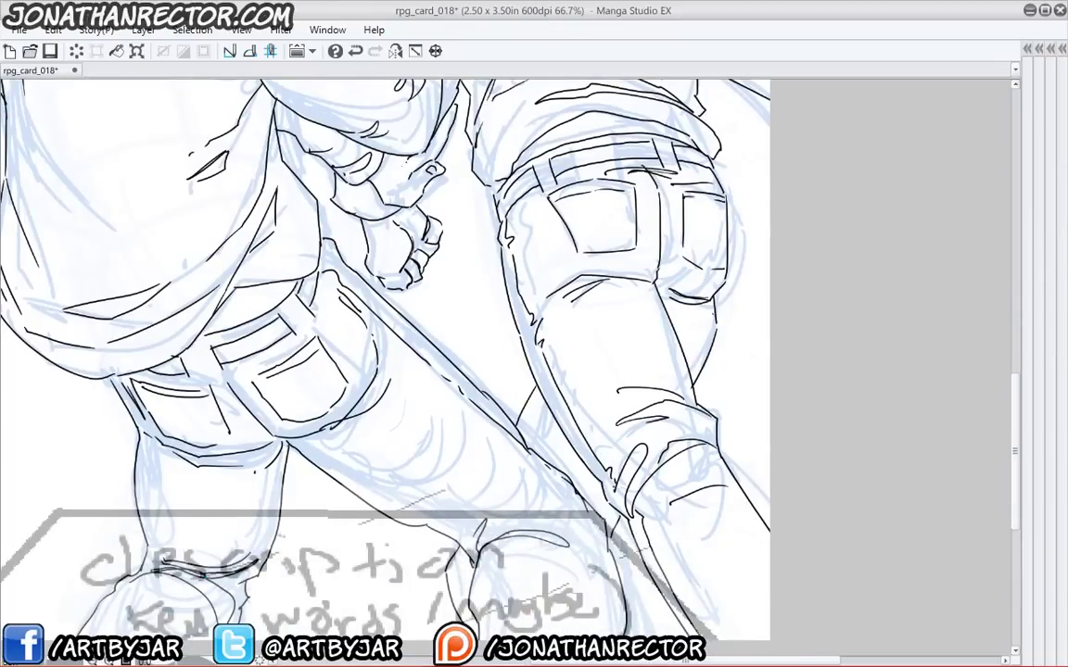
left_click_drag(713, 305, 715, 334)
left_click_drag(499, 362, 487, 443)
- Ink the opponent's ear with its inner folds and the jaw line running down to the collar
scroll(357, 398, "down", 1)
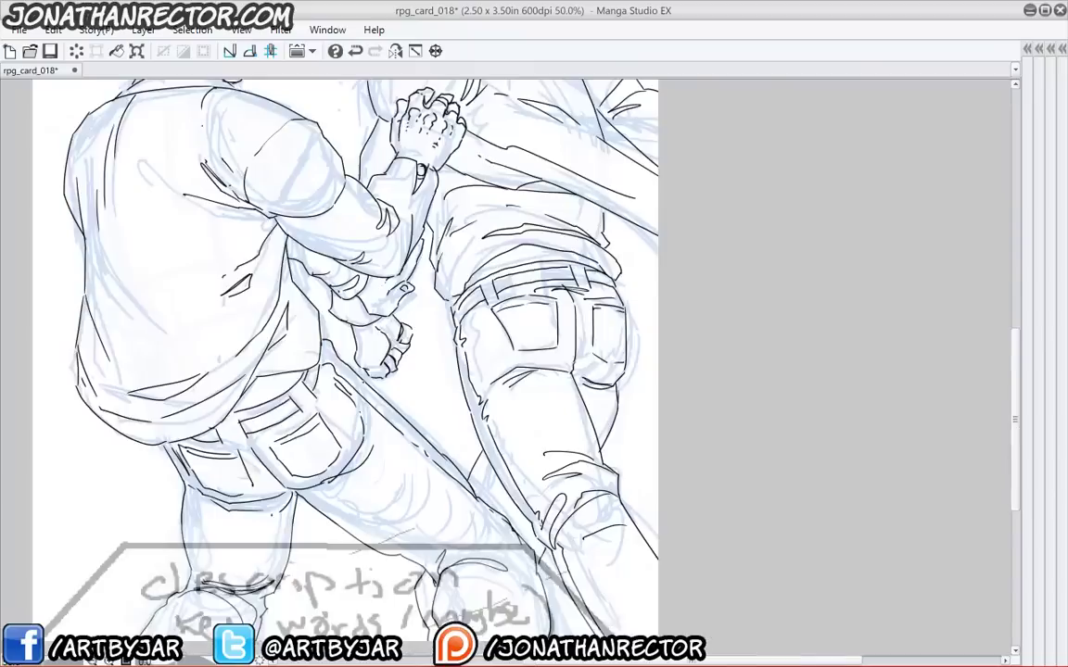
key("ctrl+minus")
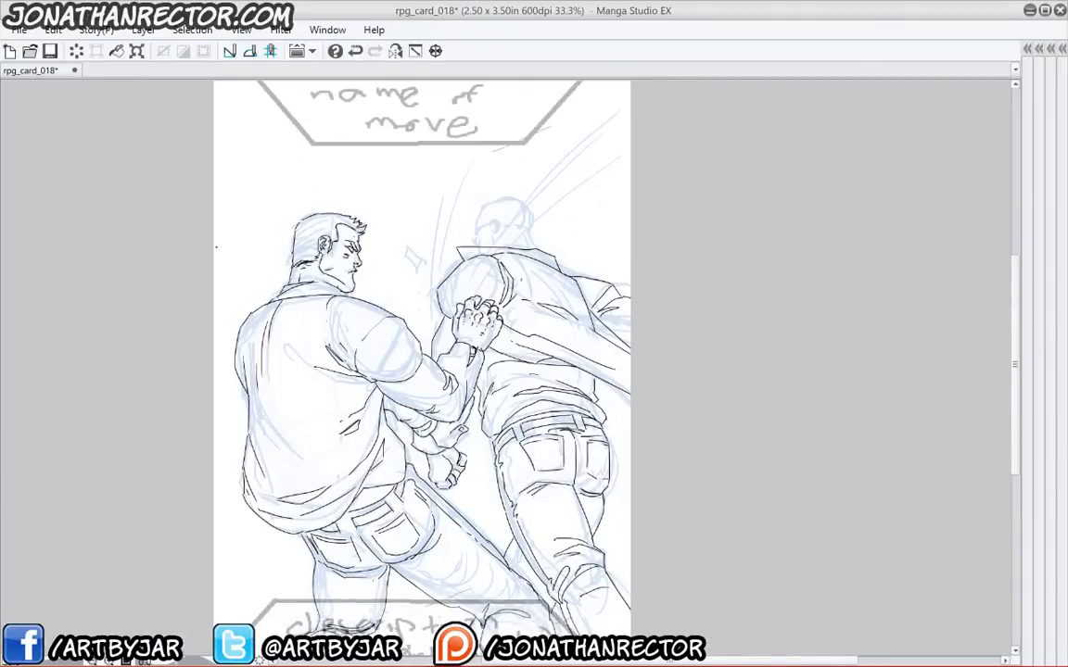
key("ctrl+plus")
key("ctrl+plus")
left_click_drag(214, 246, 99, 287)
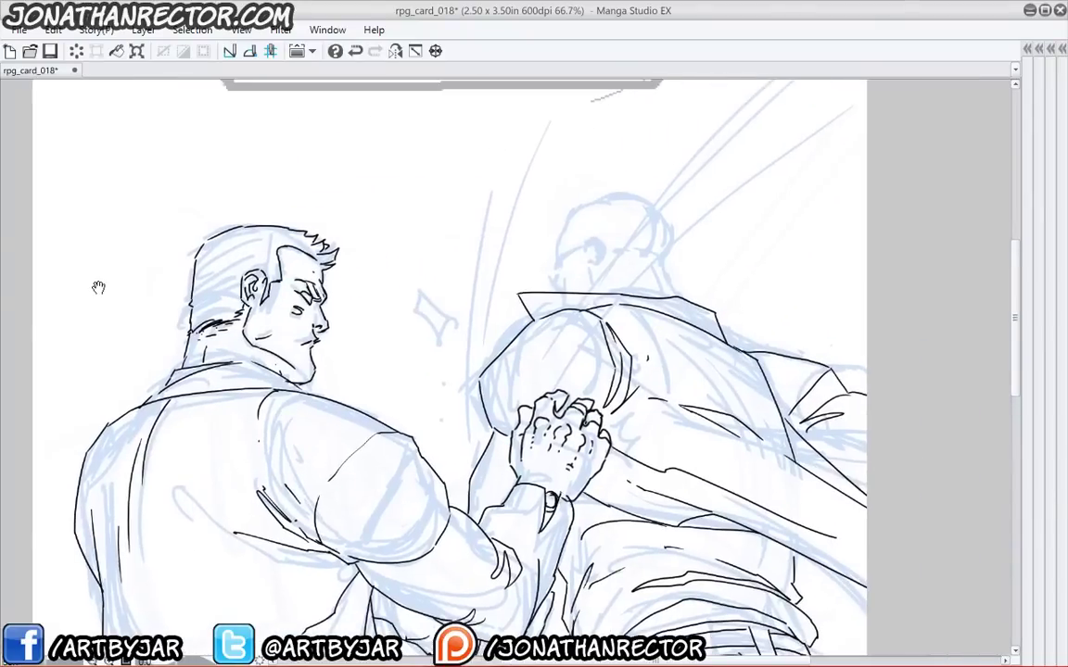
key("ctrl+plus")
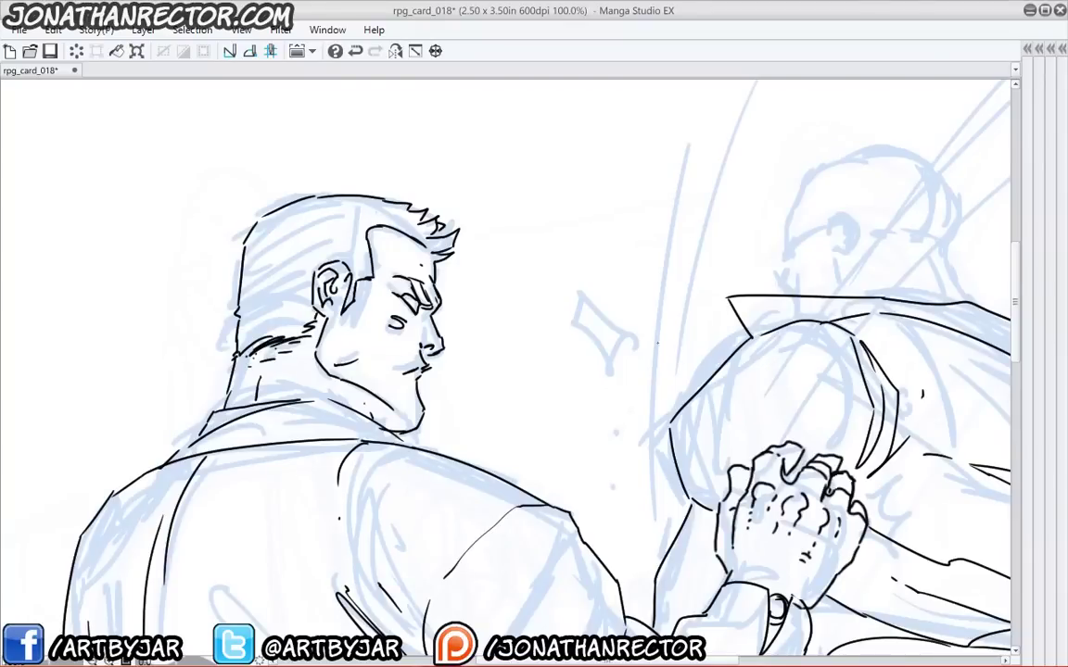
left_click_drag(653, 342, 530, 363)
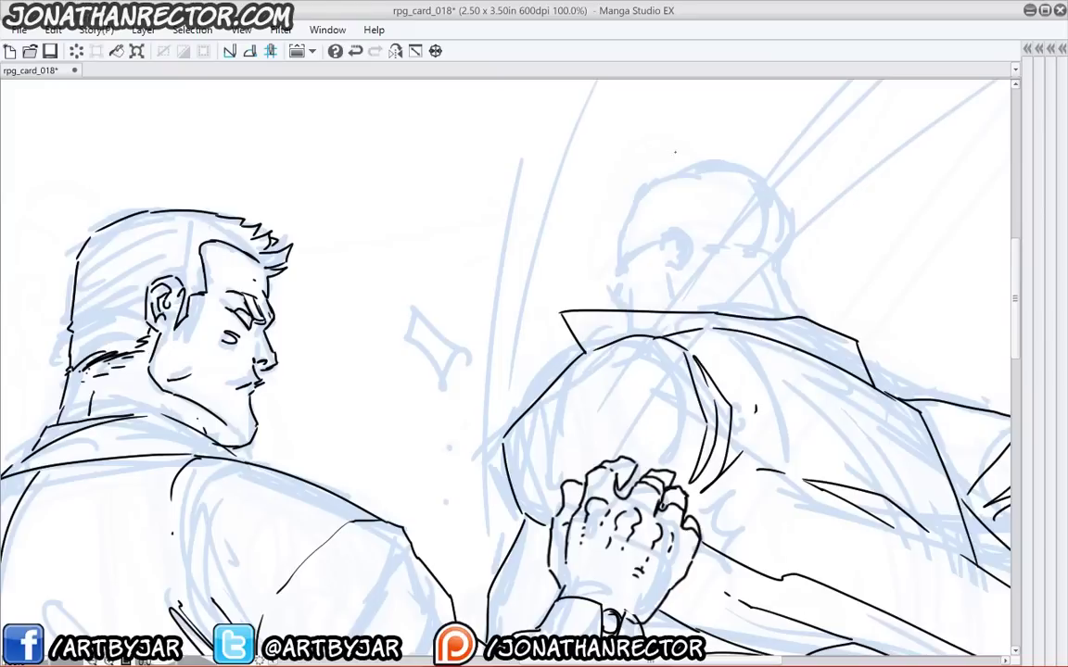
mouse_move(661, 240)
left_mouse_down()
mouse_move(665, 249)
mouse_move(674, 227)
mouse_move(689, 237)
mouse_move(684, 267)
mouse_move(675, 253)
left_mouse_up()
left_click_drag(671, 240, 678, 255)
left_click_drag(672, 272, 670, 306)
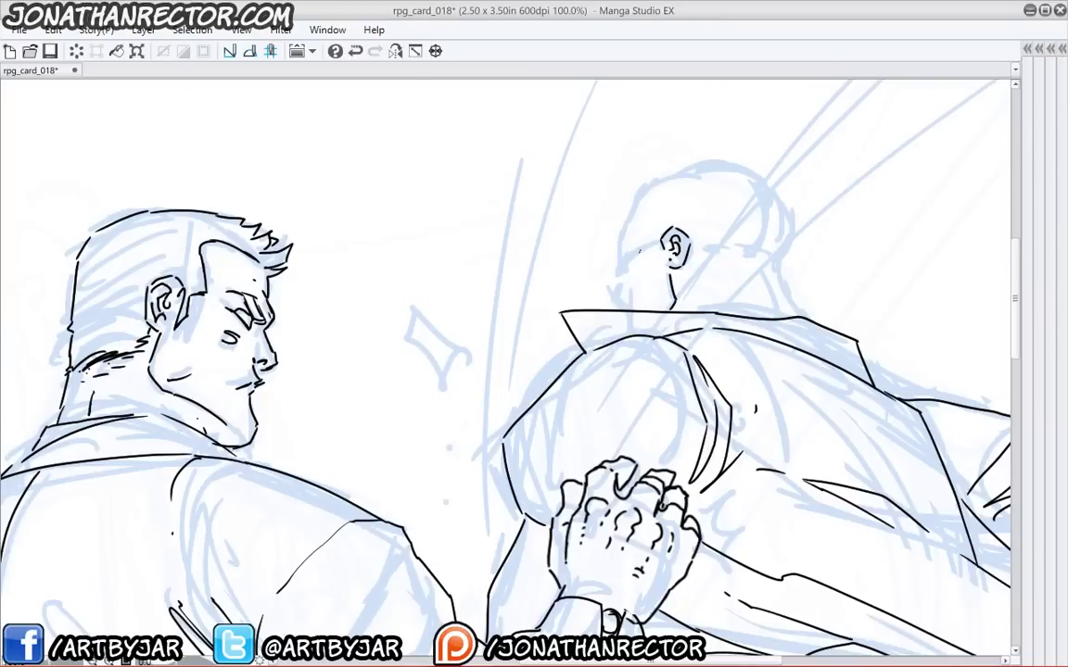
- Ink the opponent's facial profile, bald skull outline, neck edge and the crease at the back of the head
mouse_move(639, 251)
left_mouse_down()
mouse_move(629, 266)
mouse_move(618, 261)
mouse_move(609, 297)
mouse_move(630, 309)
mouse_move(621, 301)
mouse_move(639, 291)
left_mouse_up()
left_click_drag(643, 292, 658, 306)
left_click_drag(621, 256, 615, 269)
mouse_move(630, 278)
left_mouse_down()
mouse_move(627, 304)
mouse_move(616, 280)
left_mouse_up()
mouse_move(628, 229)
left_mouse_down()
mouse_move(621, 258)
mouse_move(668, 198)
mouse_move(760, 203)
mouse_move(793, 340)
left_mouse_up()
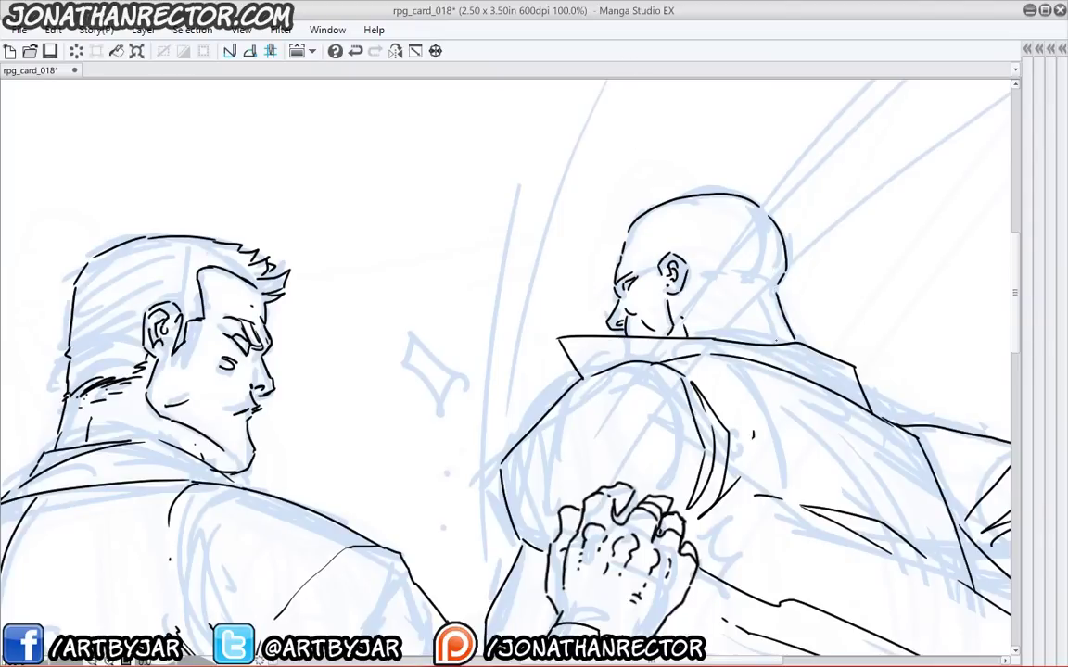
left_click_drag(781, 281, 758, 291)
- Examine the opponent's inked head up close and the line art of both figures across the whole card
scroll(394, 416, "down", 3)
key("ctrl+minus")
key("ctrl+minus")
key("ctrl+minus")
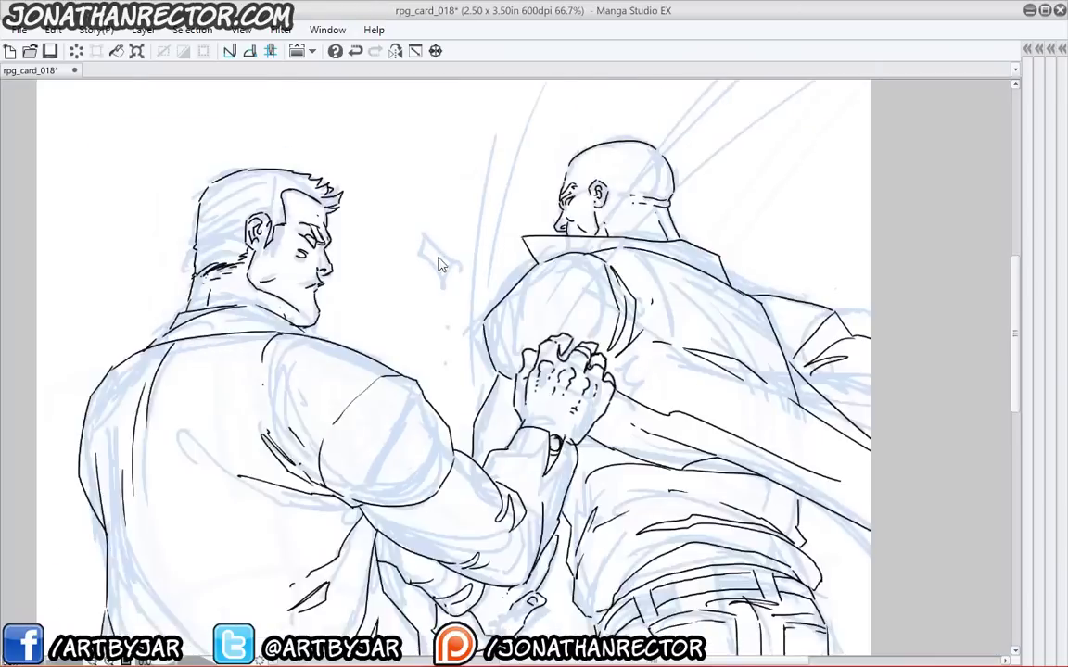
key("ctrl+plus")
key("ctrl+plus")
key("ctrl+plus")
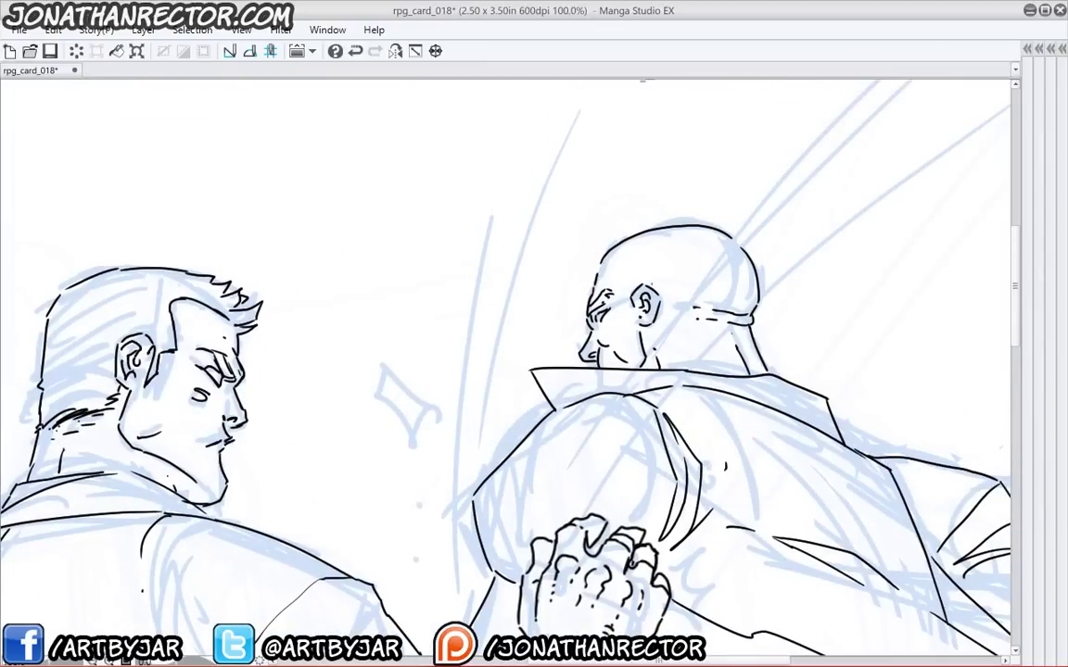
scroll(655, 251, "up", 1)
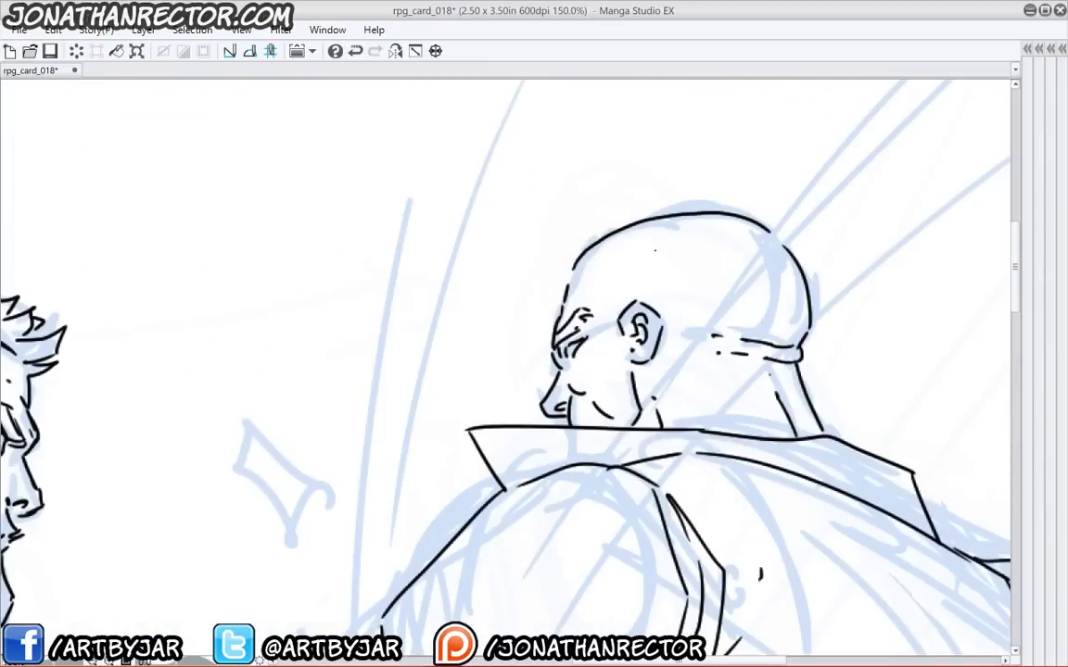
scroll(654, 250, "down", 2)
left_click_drag(397, 458, 388, 359)
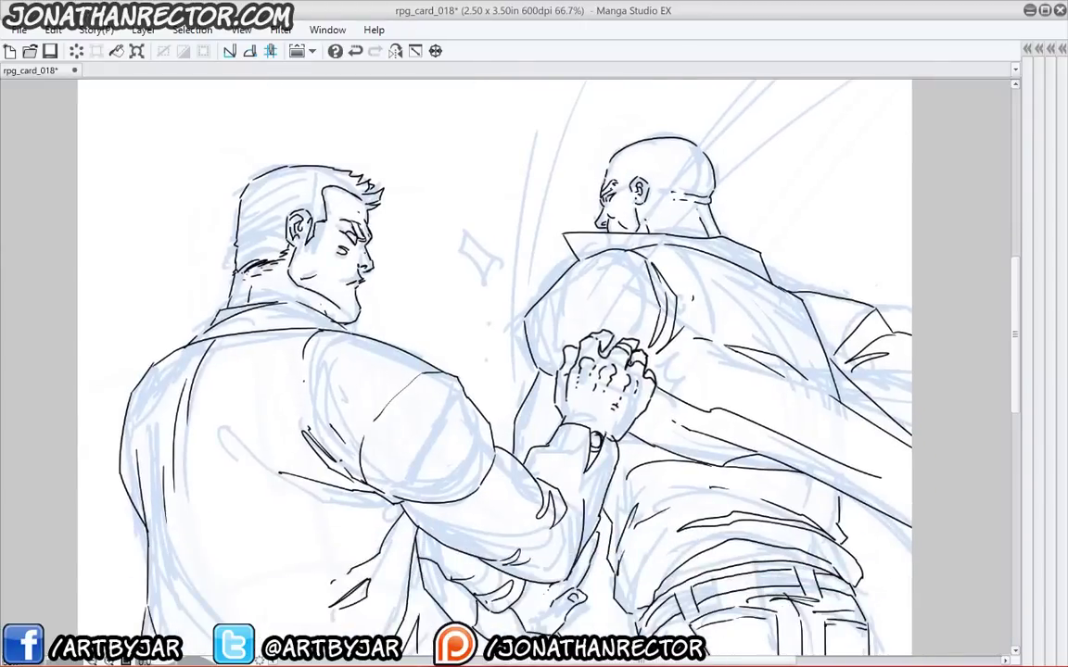
scroll(252, 375, "down", 2)
left_click_drag(254, 380, 252, 258)
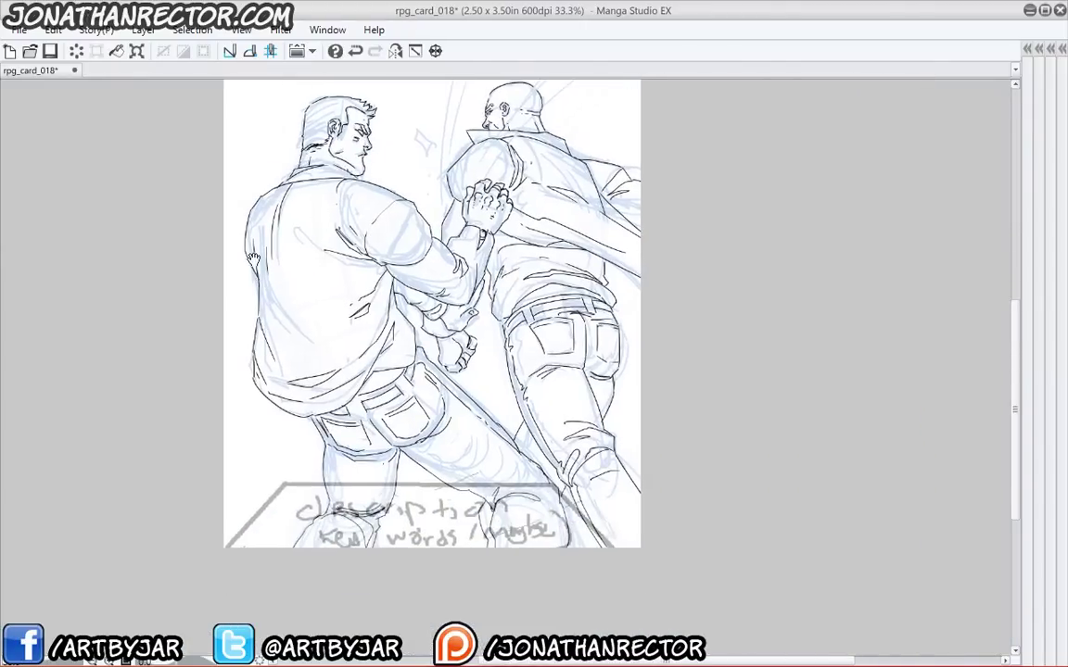
scroll(253, 259, "up", 2)
- Merge Layer 6, Layer 5 and Layer 4 down into the New Lines layer and add a new empty layer above it
key("Tab")
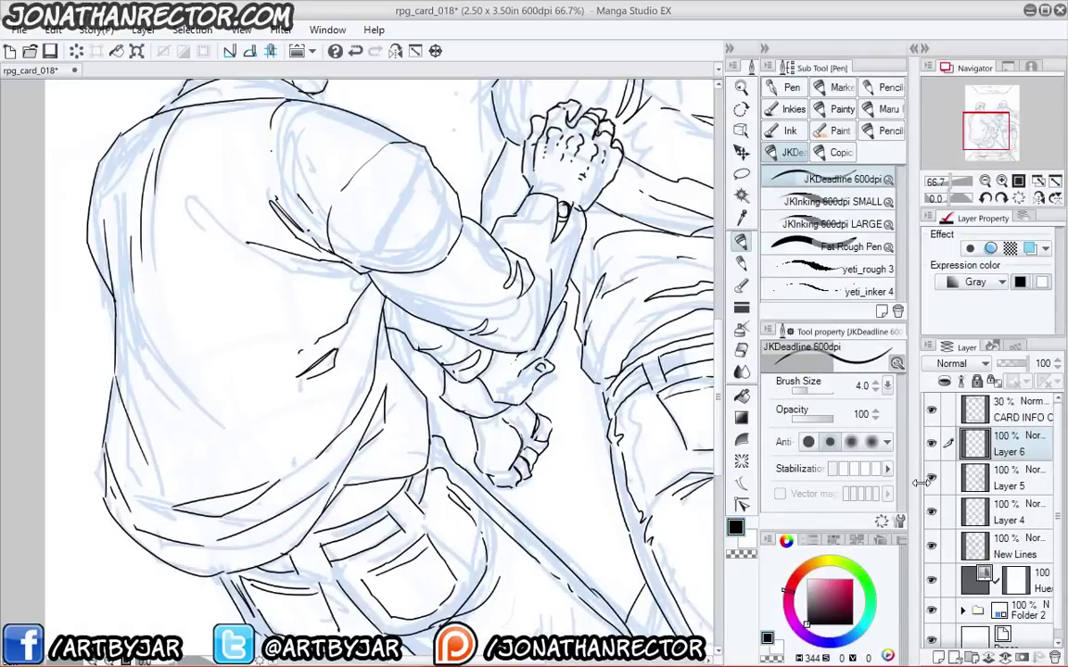
left_click(1012, 553, "shift")
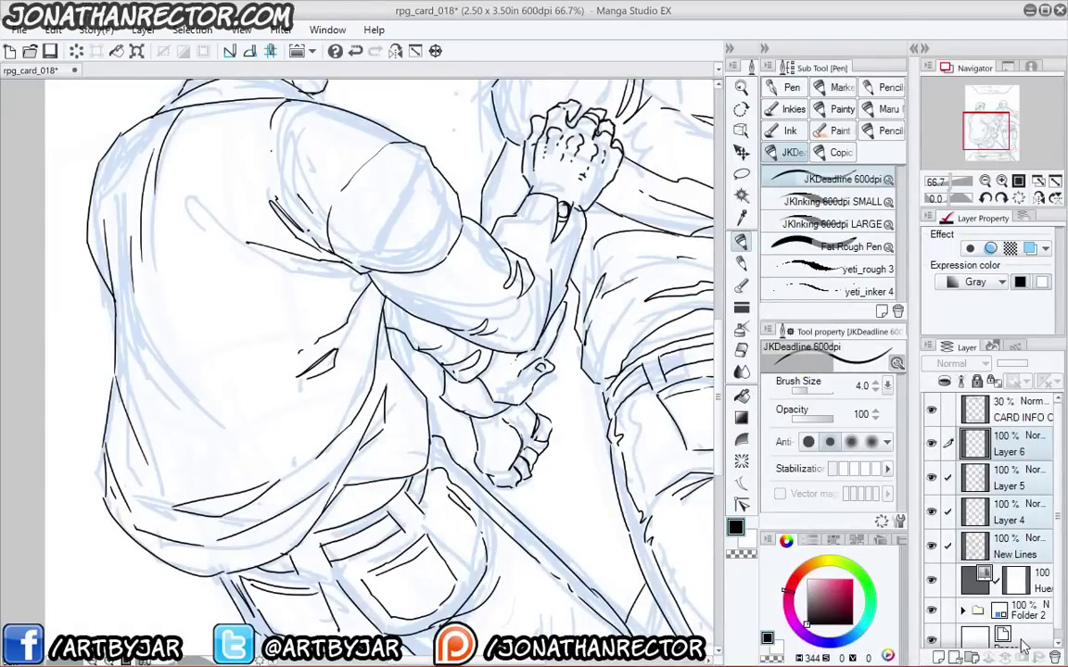
left_click(1009, 447)
key("ctrl+e")
key("ctrl+e")
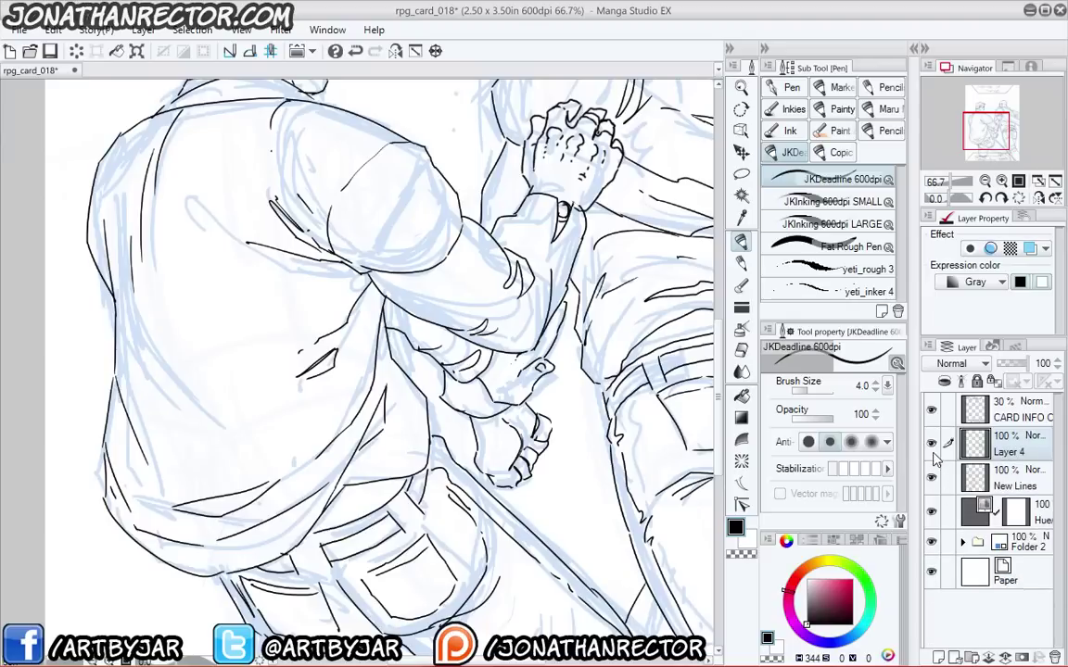
key("ctrl+e")
left_click(932, 445)
left_click(933, 445)
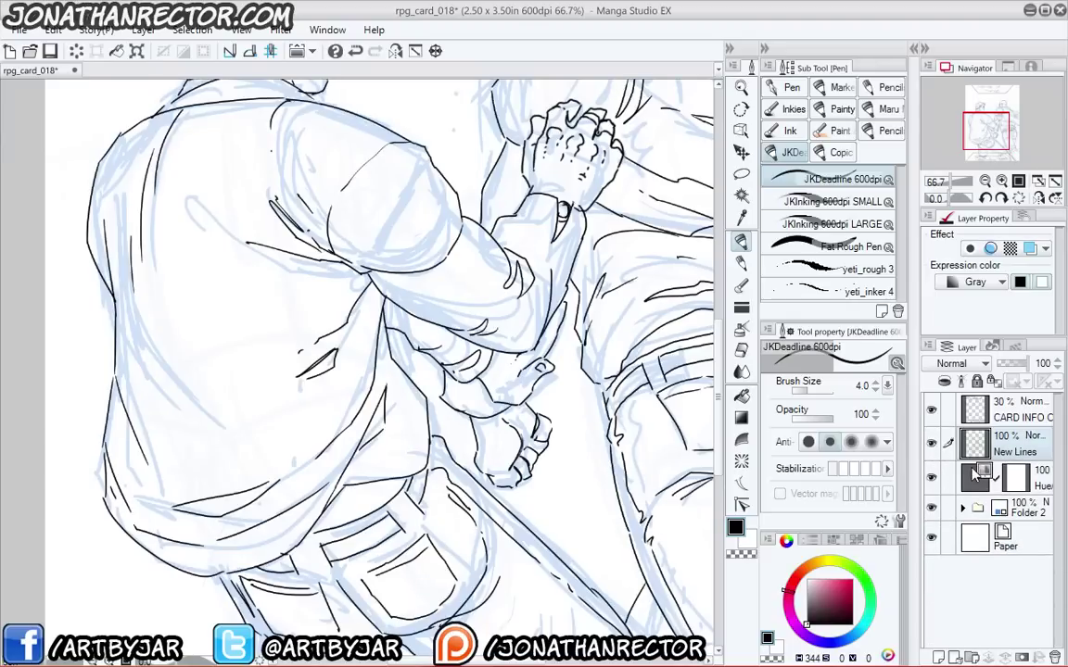
key("ctrl+shift+n")
left_click_drag(374, 365, 307, 514)
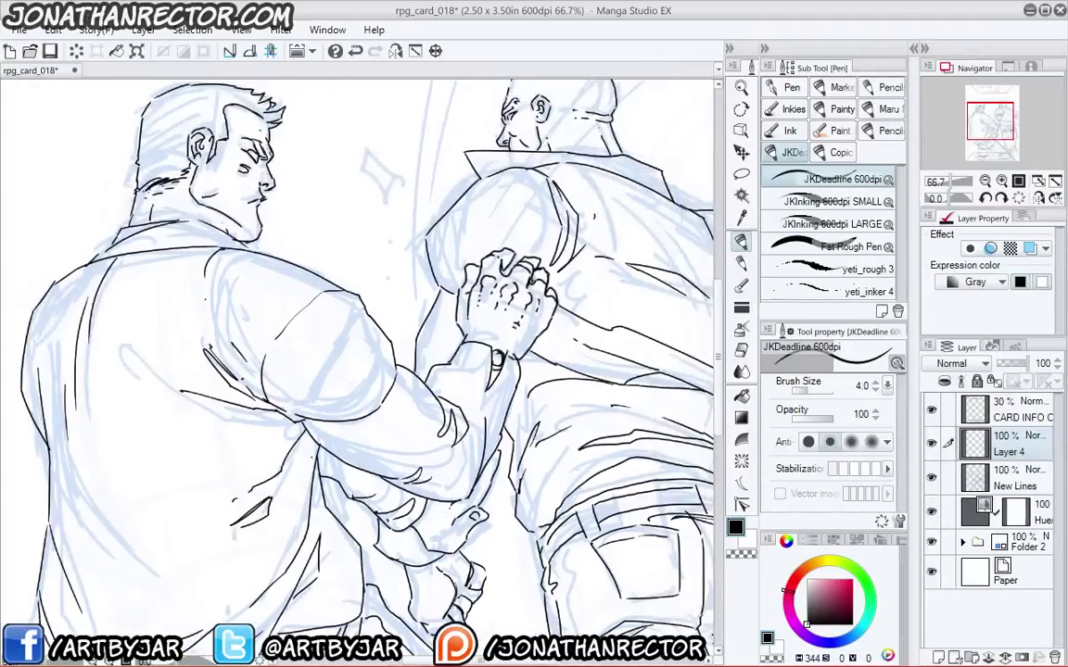
- Close the small gaps in the inked facial profile, jaw and shoulder outline of the spiky-haired man
key("Tab")
scroll(287, 415, "up", 2)
left_click_drag(455, 113, 450, 649)
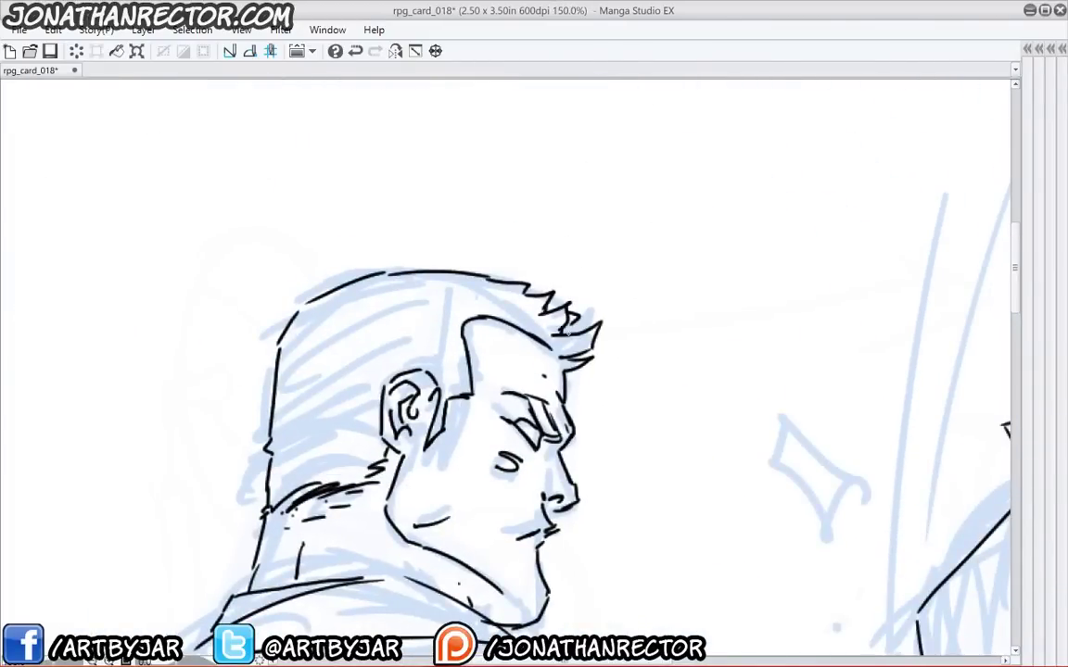
left_click_drag(528, 417, 537, 307)
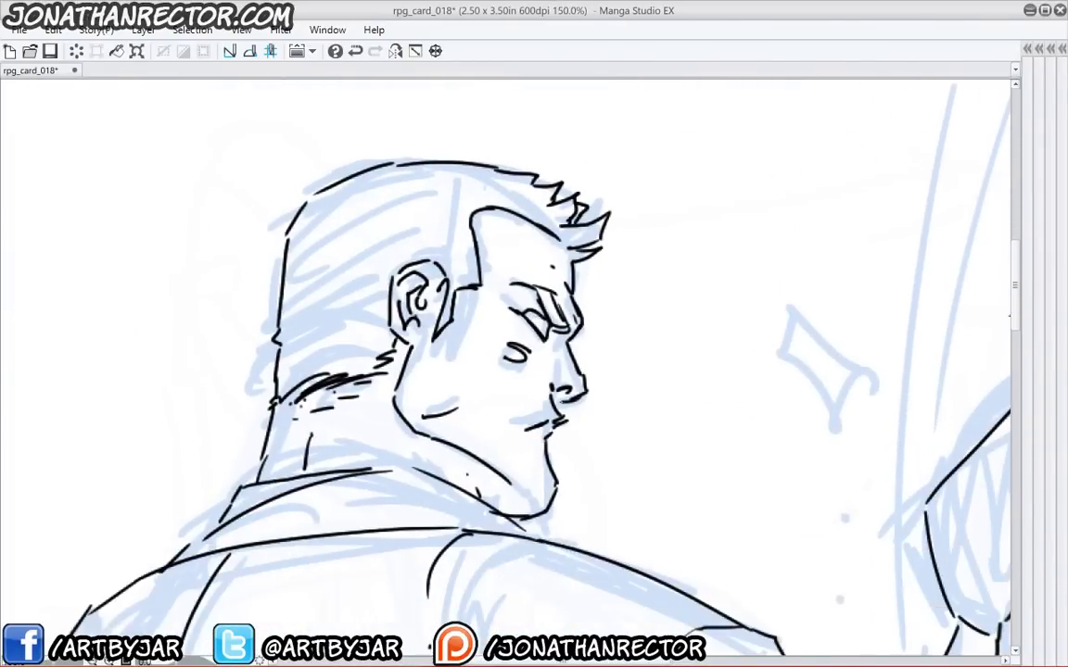
scroll(534, 370, "down", 2)
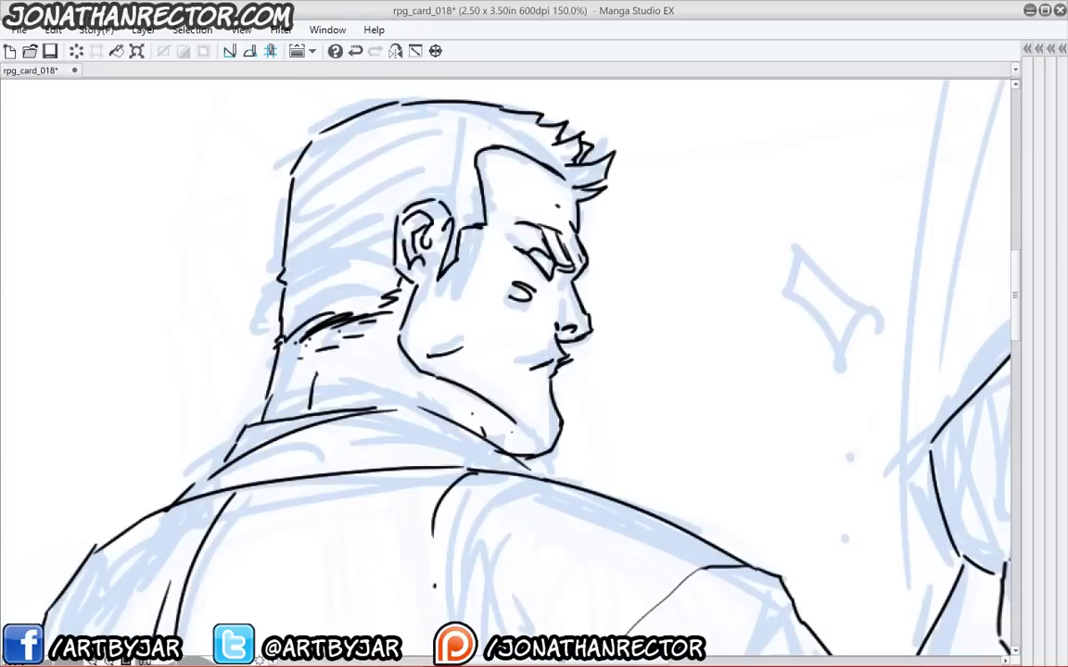
left_click_drag(572, 513, 403, 320)
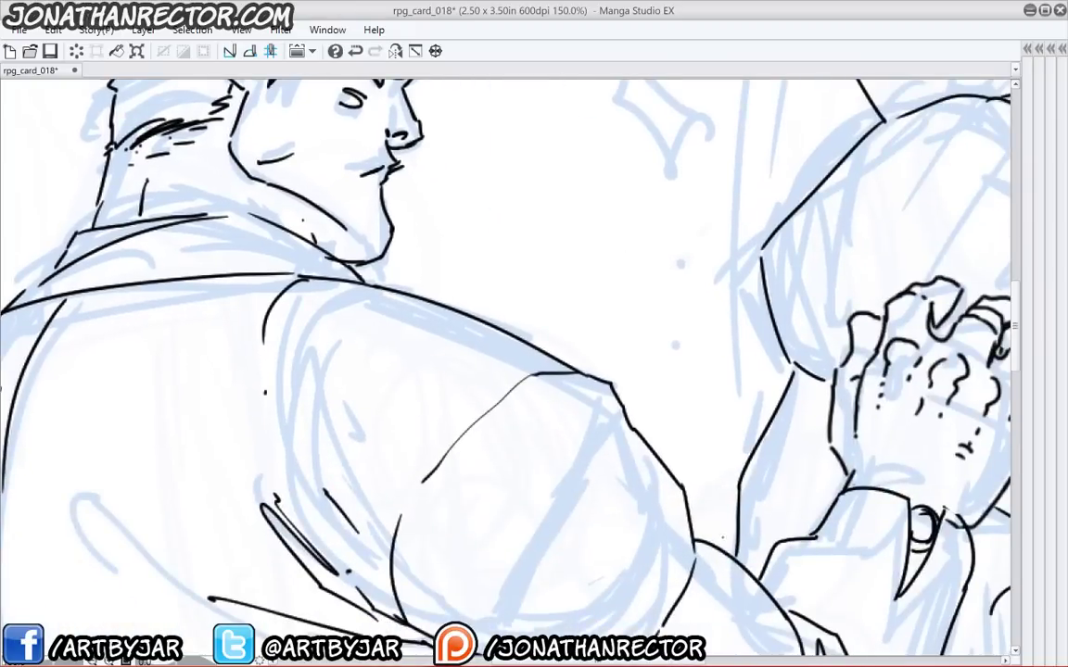
- Close the small line gaps around the opponent's shoulder, bald skull, forehead and jacket collar
left_click_drag(727, 419, 661, 548)
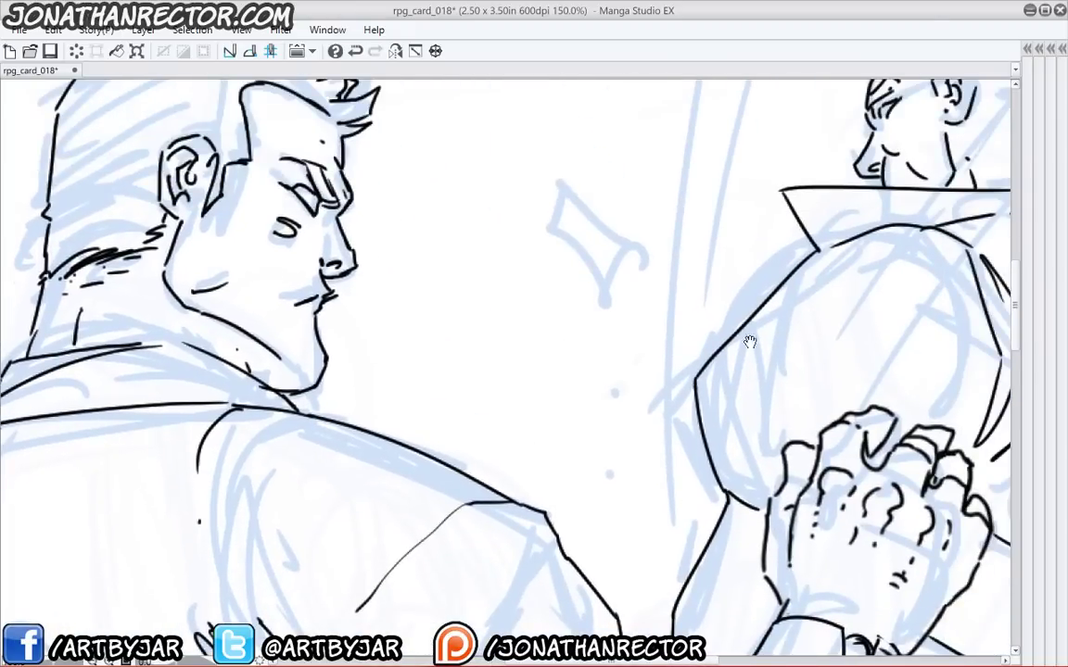
left_click_drag(776, 244, 582, 508)
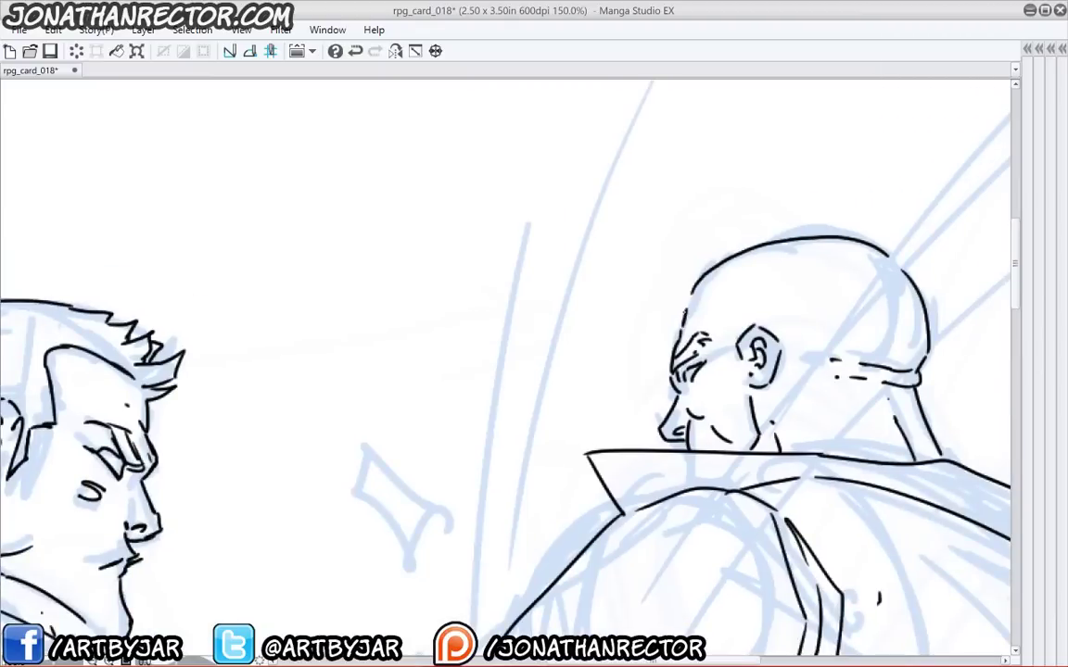
left_click_drag(690, 293, 575, 272)
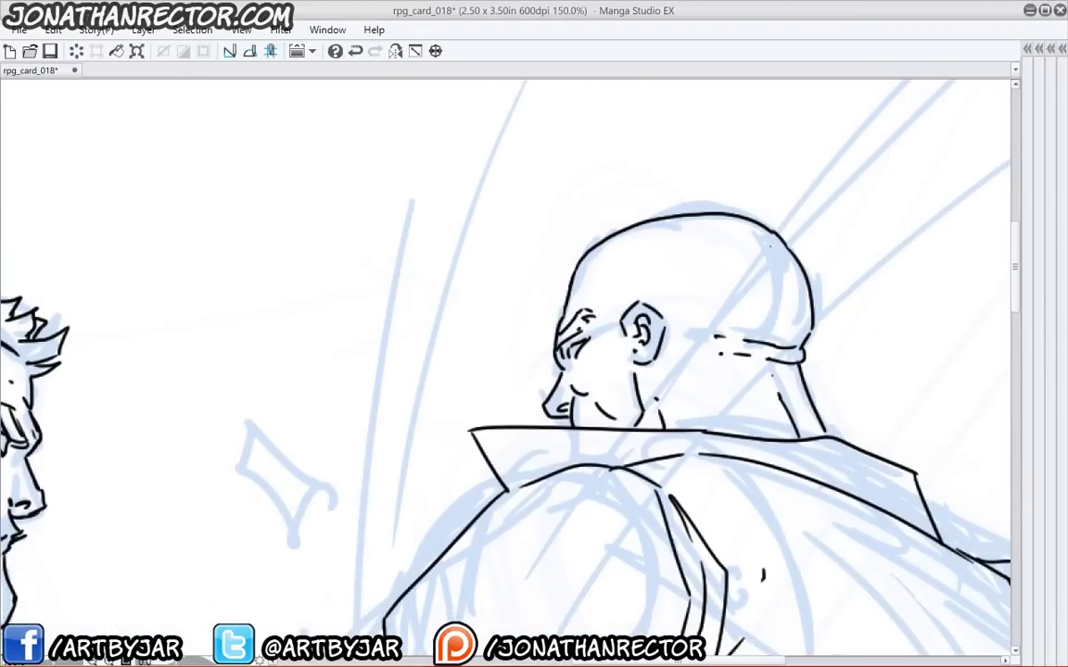
left_click_drag(718, 344, 588, 185)
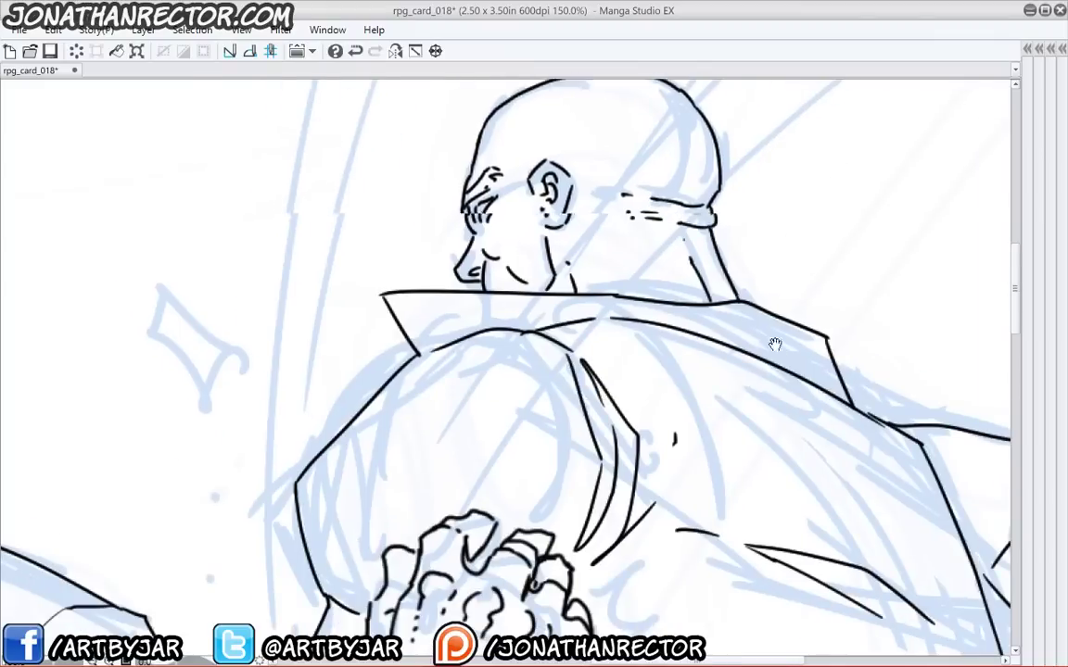
left_click_drag(665, 267, 583, 200)
left_click_drag(627, 365, 408, 418)
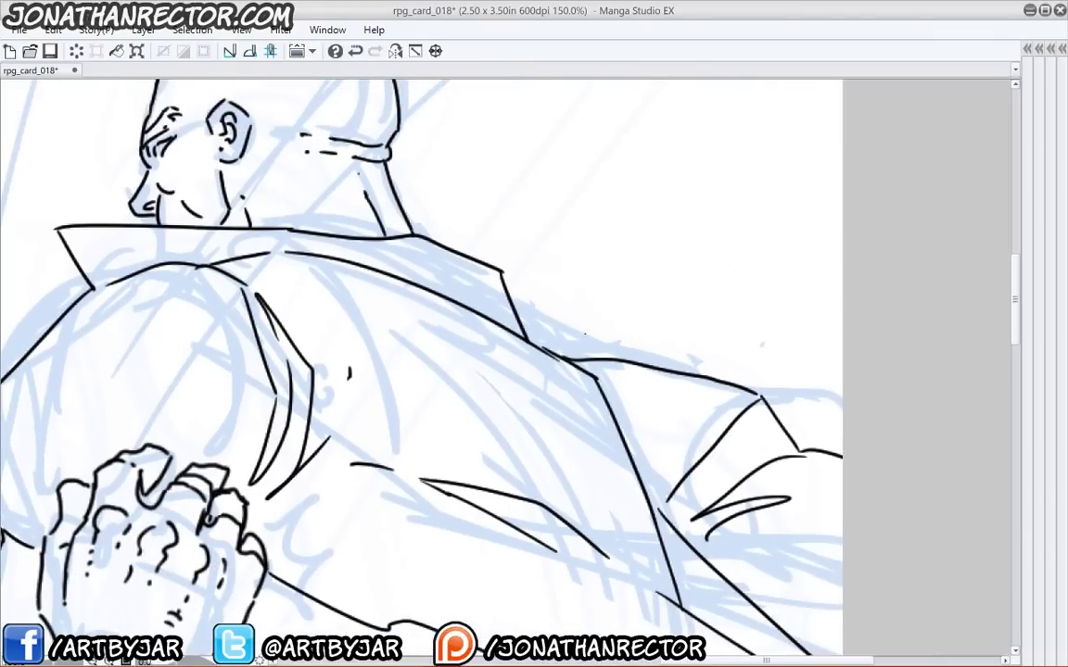
- Join the broken outline segments along the opponent's sleeve, jacket hem, belt line and trouser seat
left_click_drag(547, 535, 525, 172)
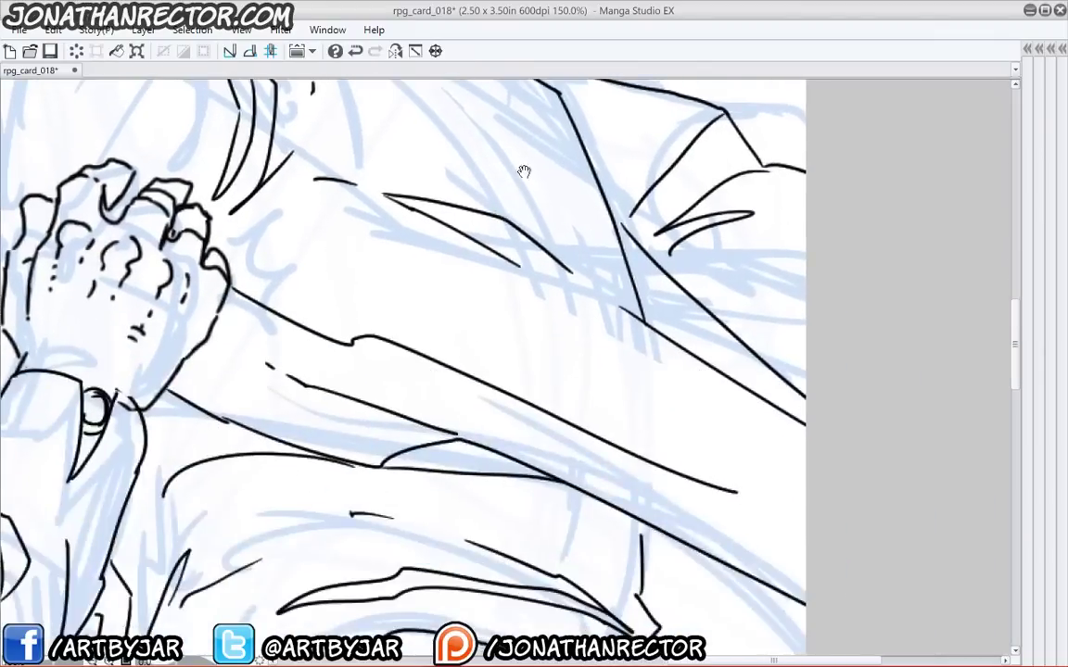
left_click_drag(593, 519, 589, 163)
left_click_drag(639, 368, 644, 262)
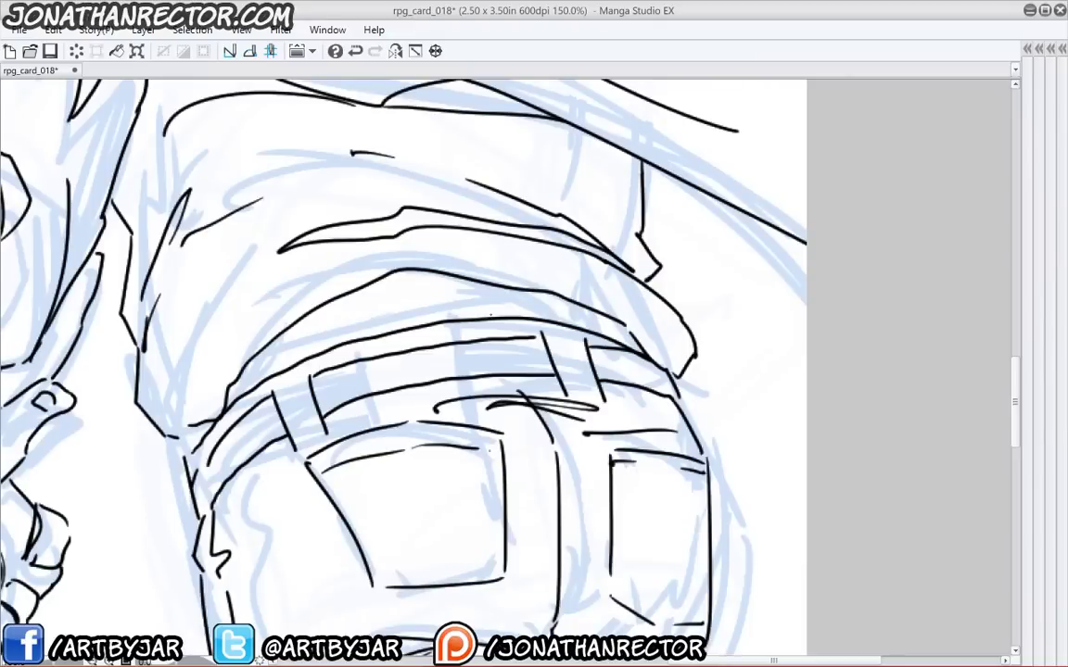
left_click_drag(643, 387, 642, 278)
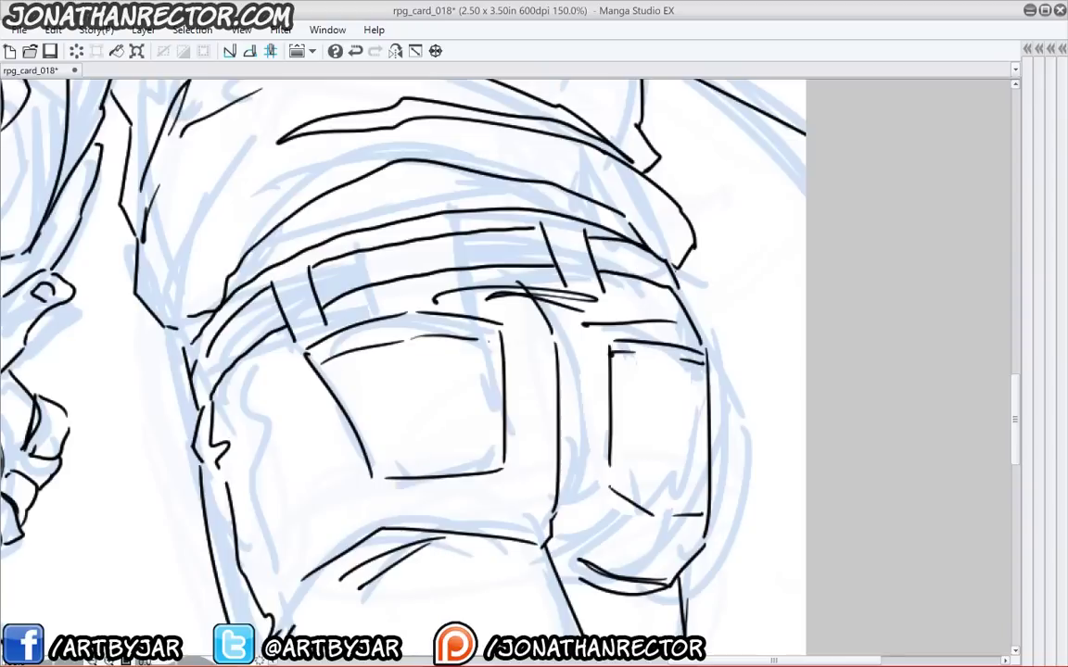
left_click_drag(555, 346, 563, 288)
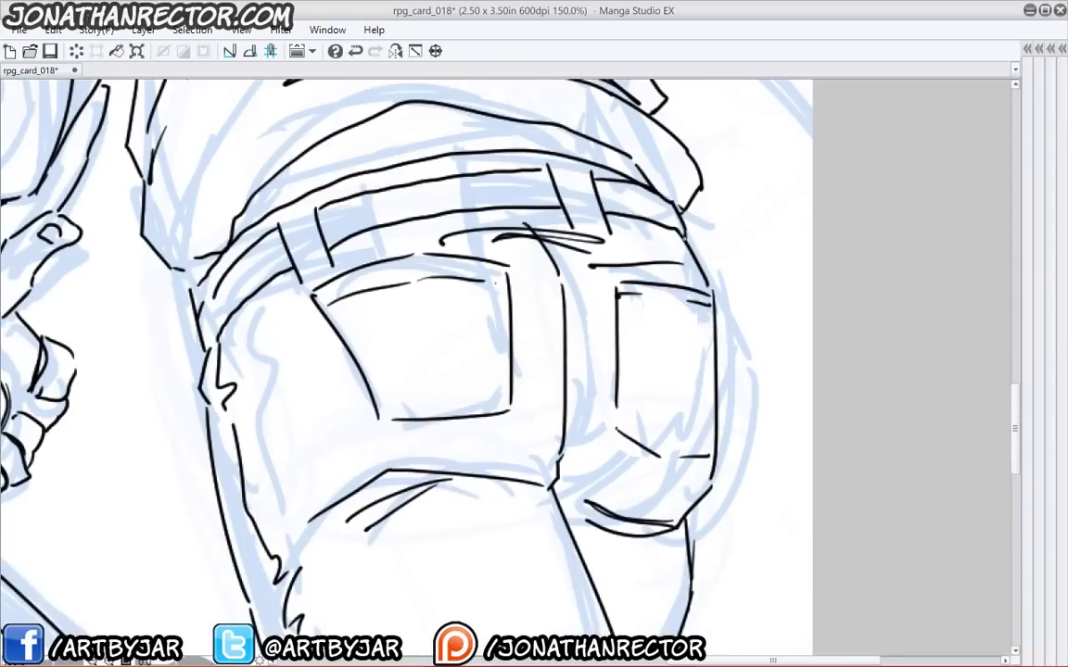
left_click_drag(619, 444, 639, 316)
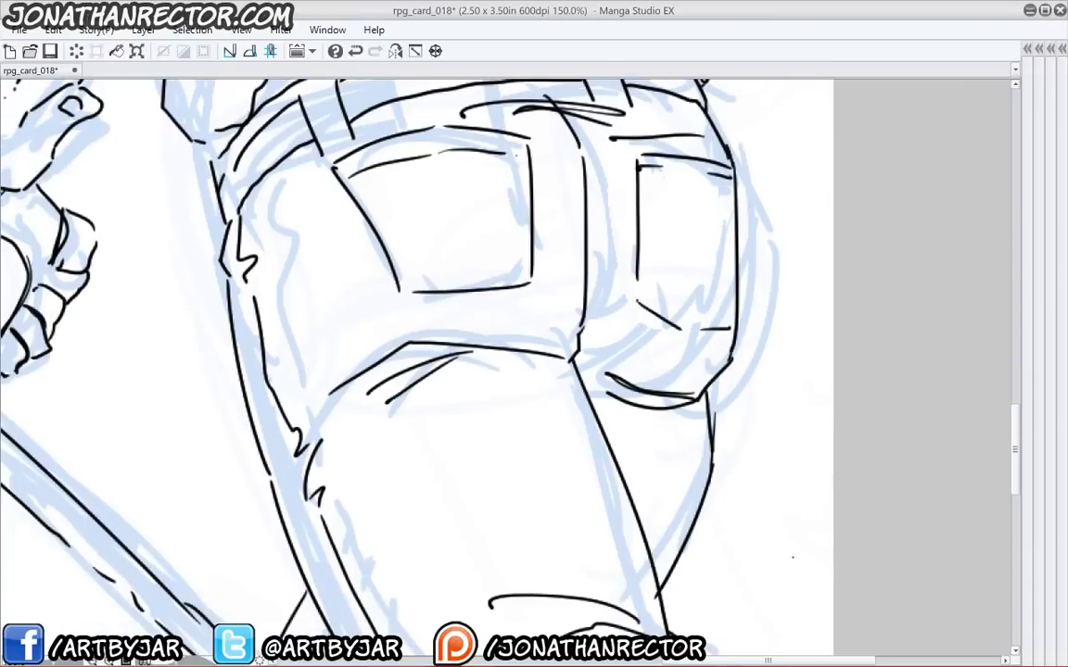
- Touch up the open line ends along the opponent's leg, around the knee folds and lower leg
left_click_drag(645, 474, 644, 240)
left_click_drag(655, 419, 598, 245)
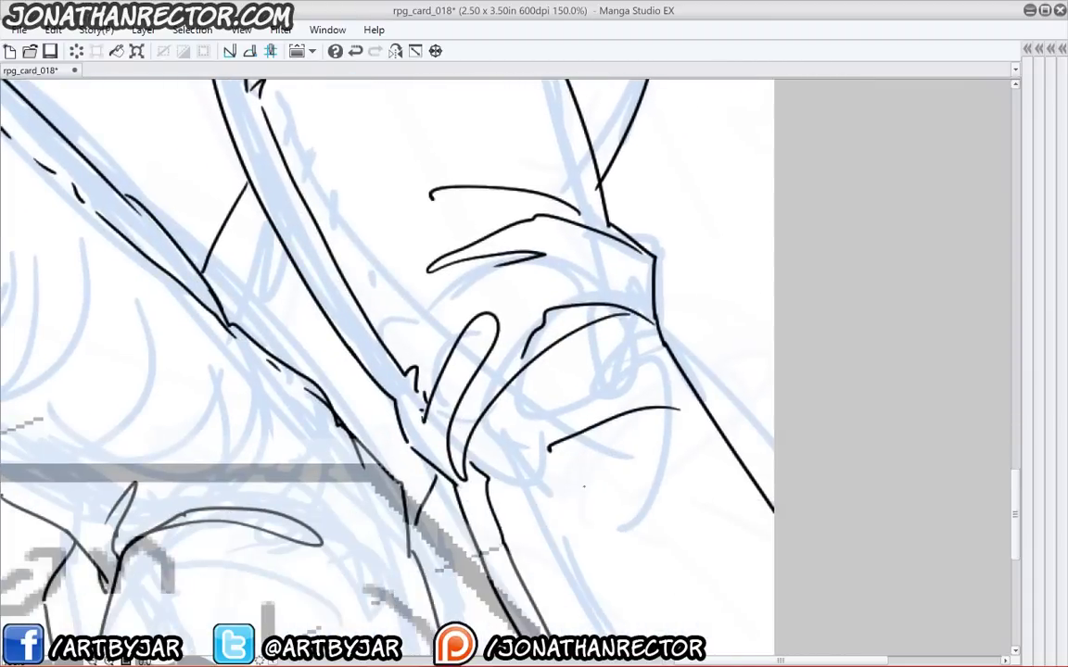
left_click_drag(381, 515, 417, 250)
left_click_drag(398, 346, 496, 549)
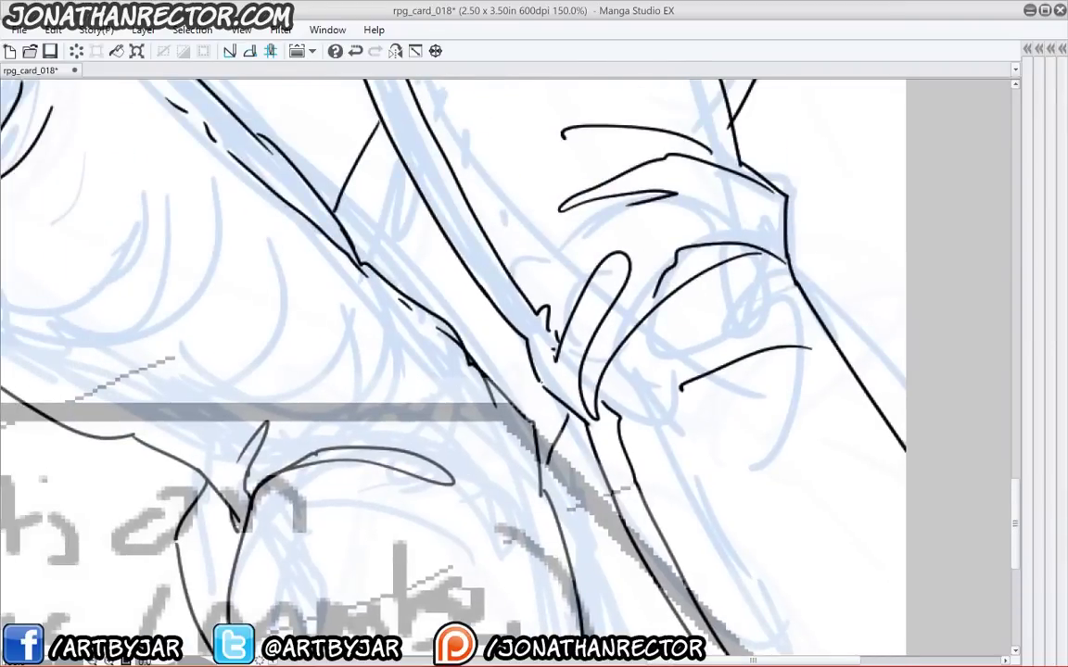
scroll(344, 306, "down", 5)
scroll(426, 449, "up", 5)
scroll(427, 449, "left", 3)
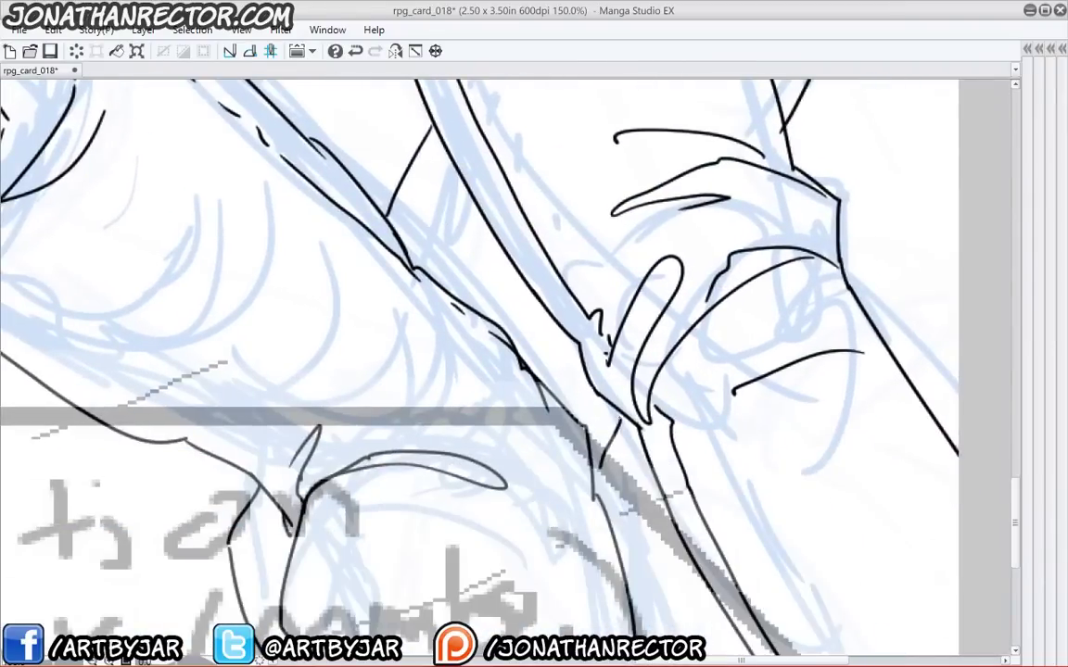
- Close the remaining gaps along the opponent's inner thigh, hip and the front edge of his jacket
scroll(433, 321, "up", 5)
scroll(433, 321, "left", 1)
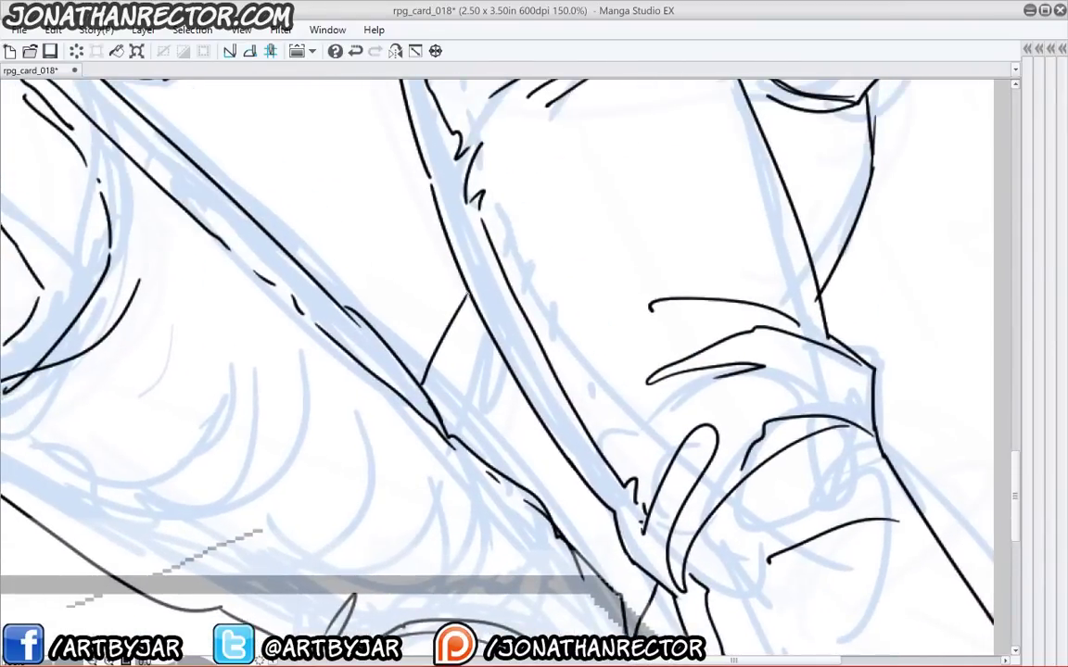
scroll(463, 329, "up", 5)
scroll(463, 329, "left", 1)
scroll(472, 344, "up", 5)
scroll(473, 344, "left", 1)
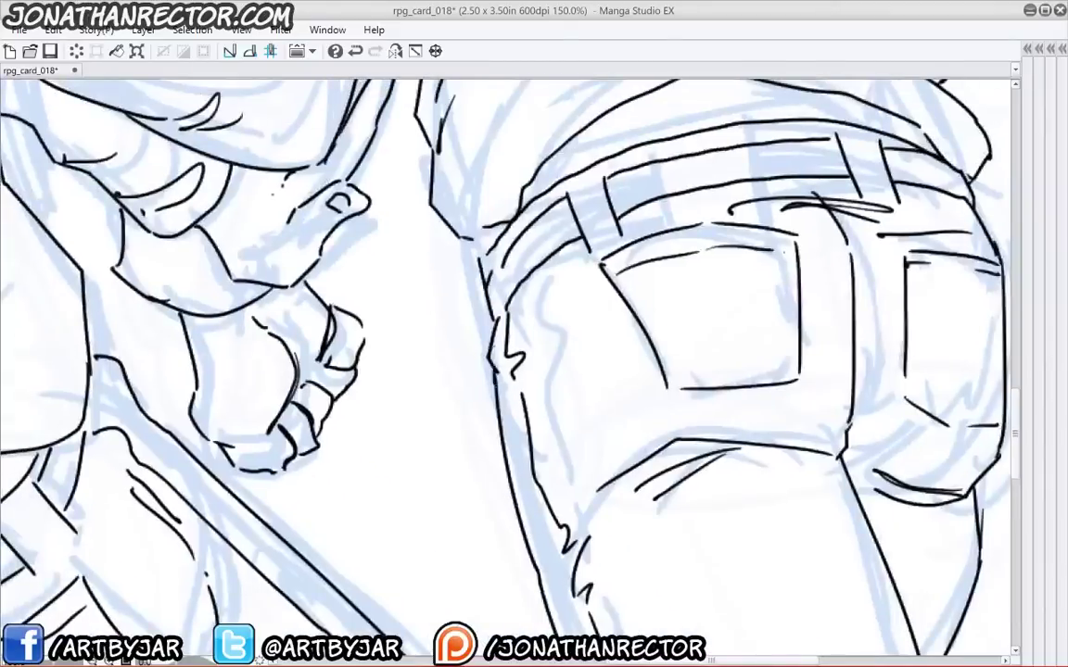
scroll(445, 293, "up", 6)
scroll(445, 293, "left", 1)
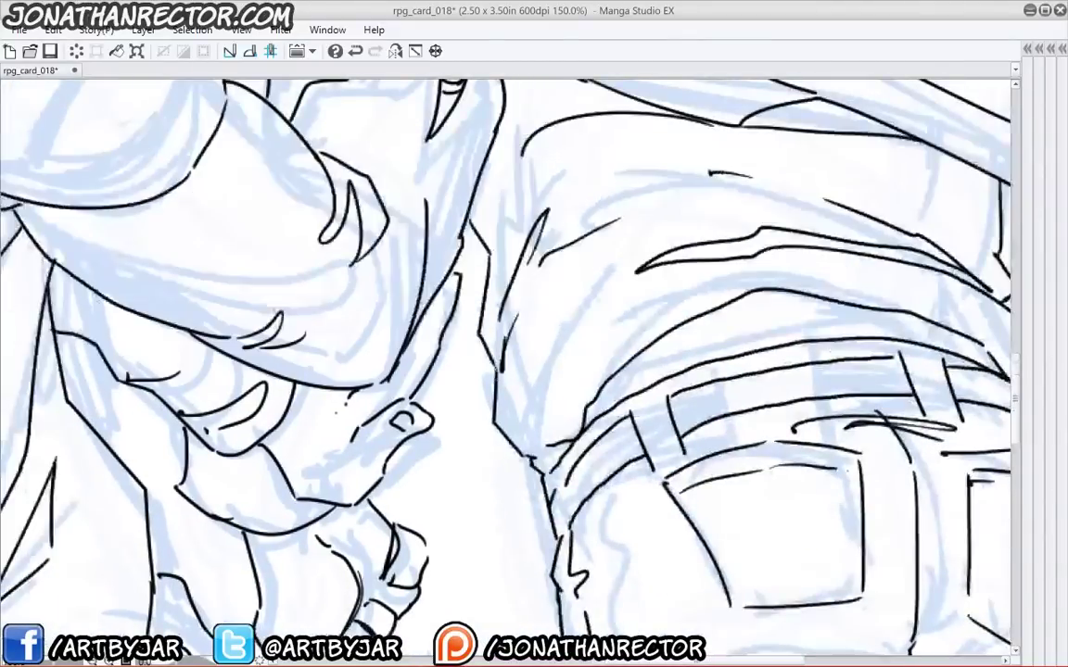
- Connect the broken lines around the sleeves, wrist and clenched fist between the two figures
scroll(445, 293, "left", 5)
scroll(445, 293, "up", 1)
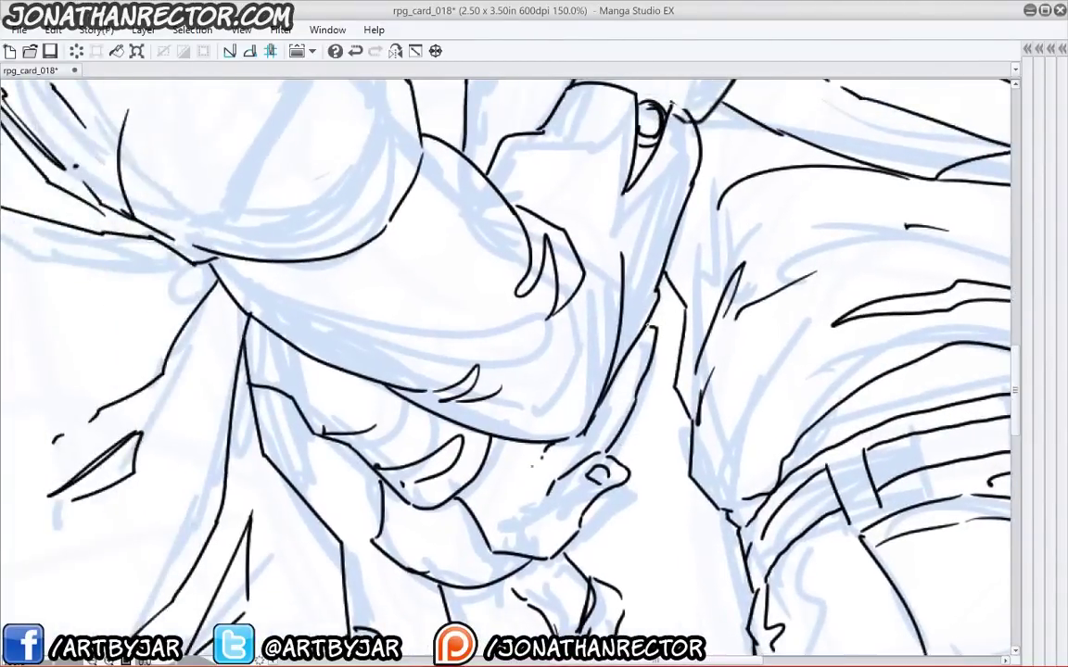
scroll(582, 292, "down", 3)
scroll(582, 293, "left", 1)
scroll(571, 345, "down", 2)
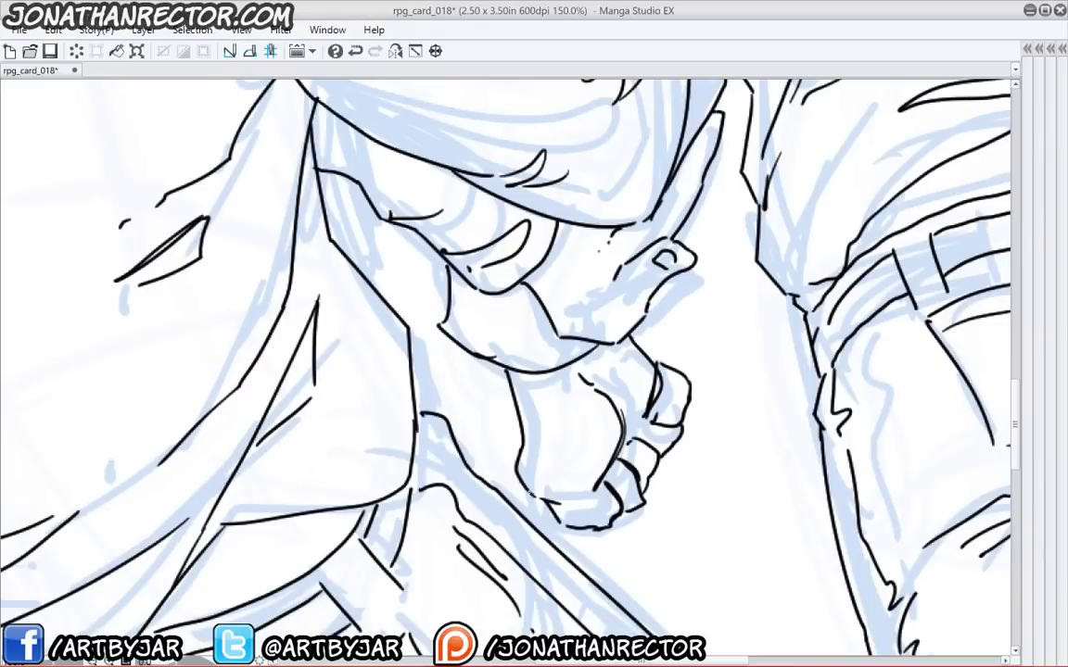
left_click_drag(498, 432, 545, 505)
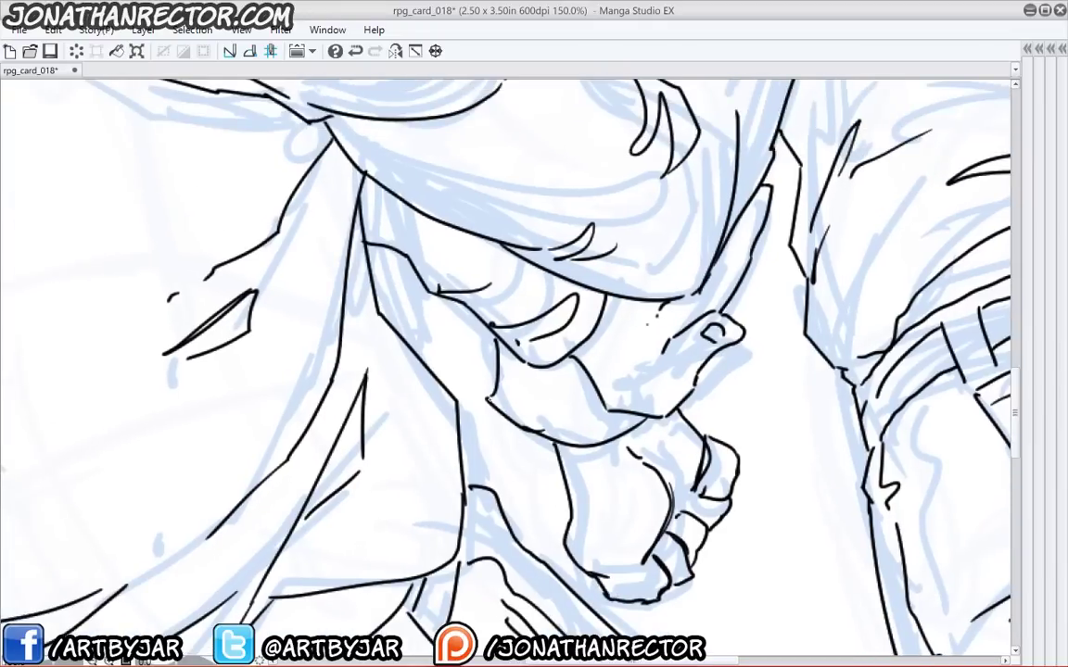
scroll(625, 500, "down", 4)
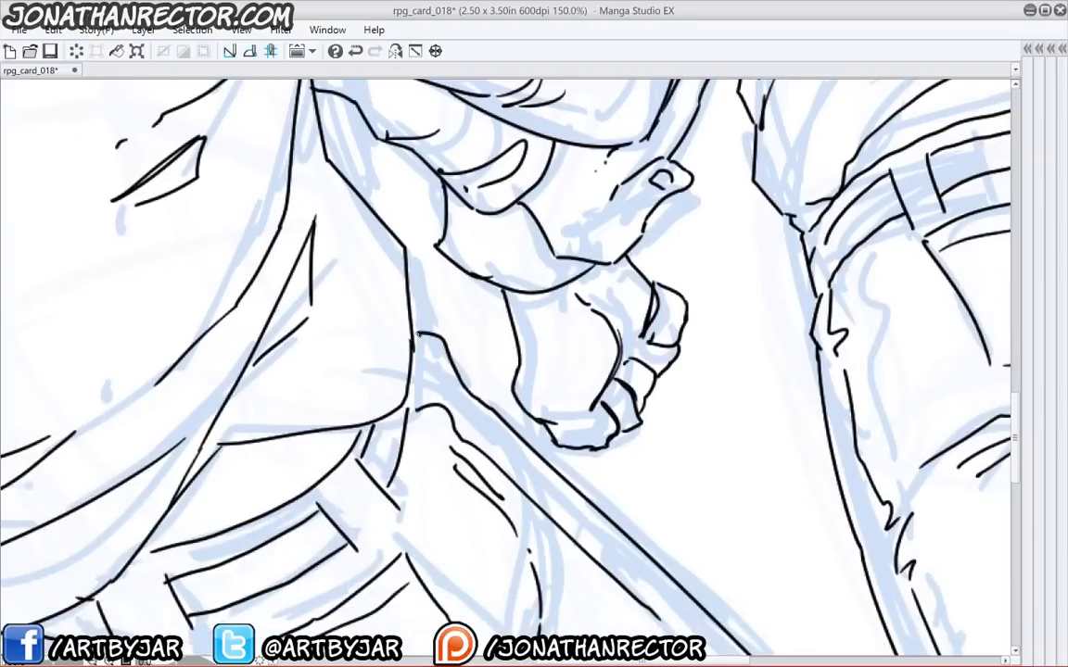
- Close the outline gaps along the spiky-haired man's outstretched leg, from the thigh down to the knee
scroll(625, 501, "right", 1)
scroll(624, 501, "down", 2)
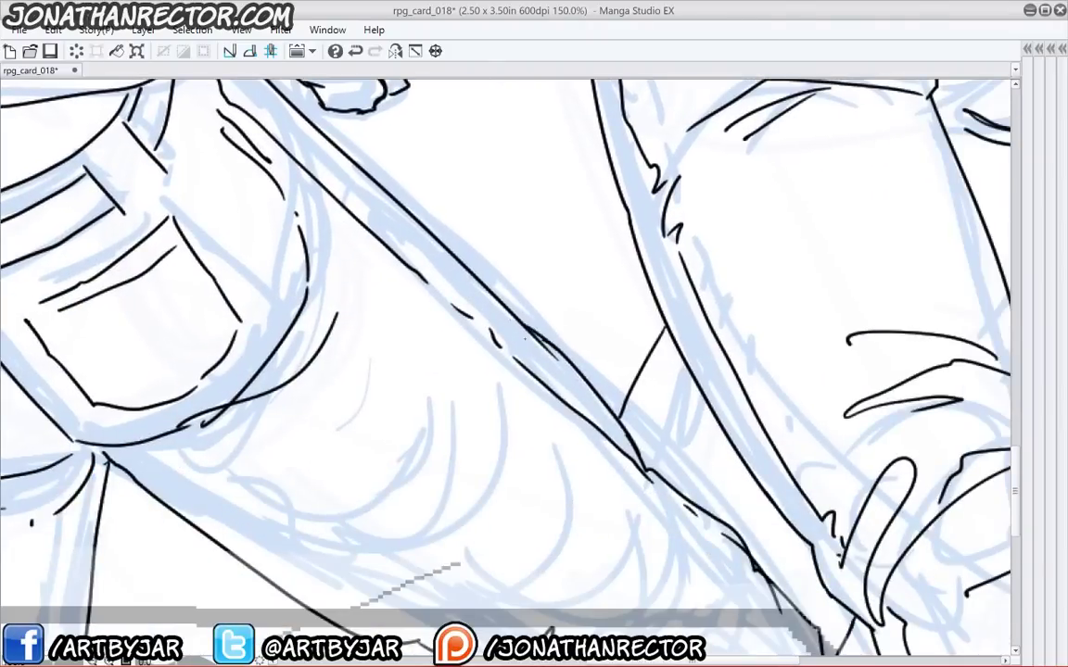
scroll(449, 472, "down", 2)
scroll(449, 472, "down", 4)
scroll(450, 341, "up", 2)
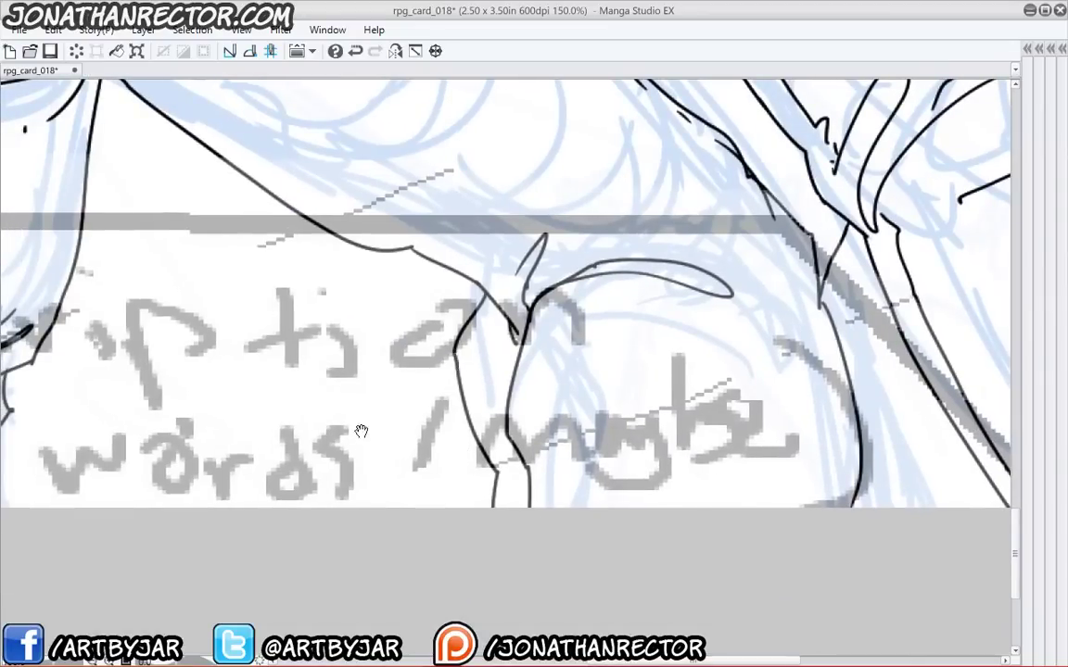
- Connect the open outlines of the spiky-haired man's other leg, from the crotch to the knee
left_click_drag(361, 431, 496, 544)
left_click_drag(414, 433, 619, 507)
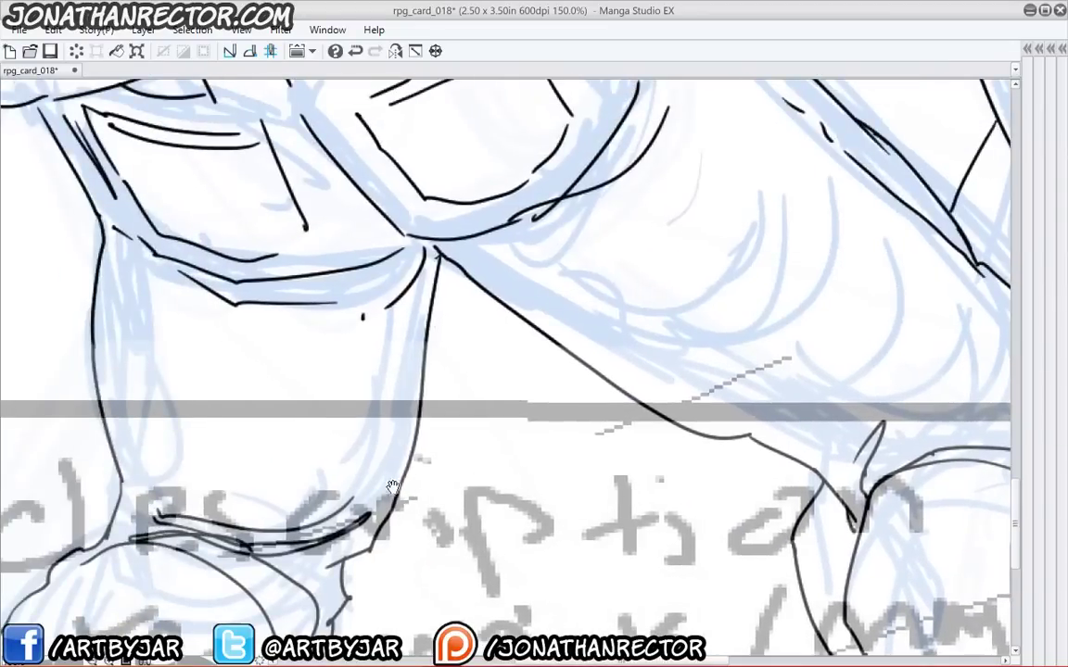
left_click_drag(393, 488, 478, 319)
left_click_drag(250, 533, 608, 580)
left_click_drag(402, 424, 401, 437)
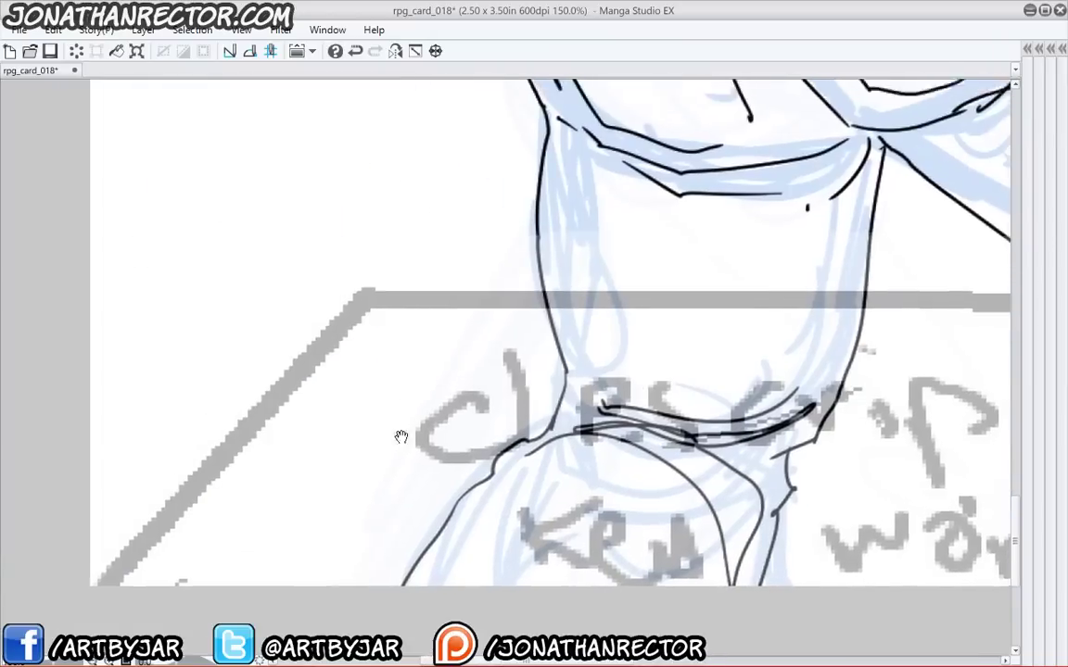
- Join the line breaks along the hem and outer back edge of the spiky-haired man's jacket
scroll(401, 437, "up", 5)
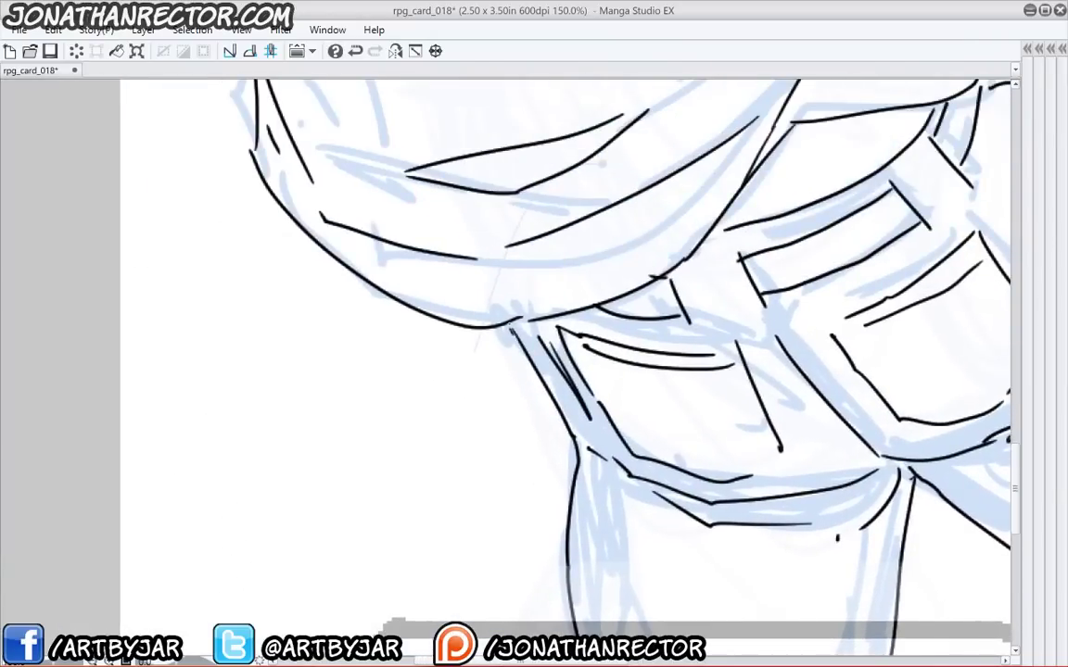
scroll(446, 546, "up", 3)
scroll(446, 546, "left", 2)
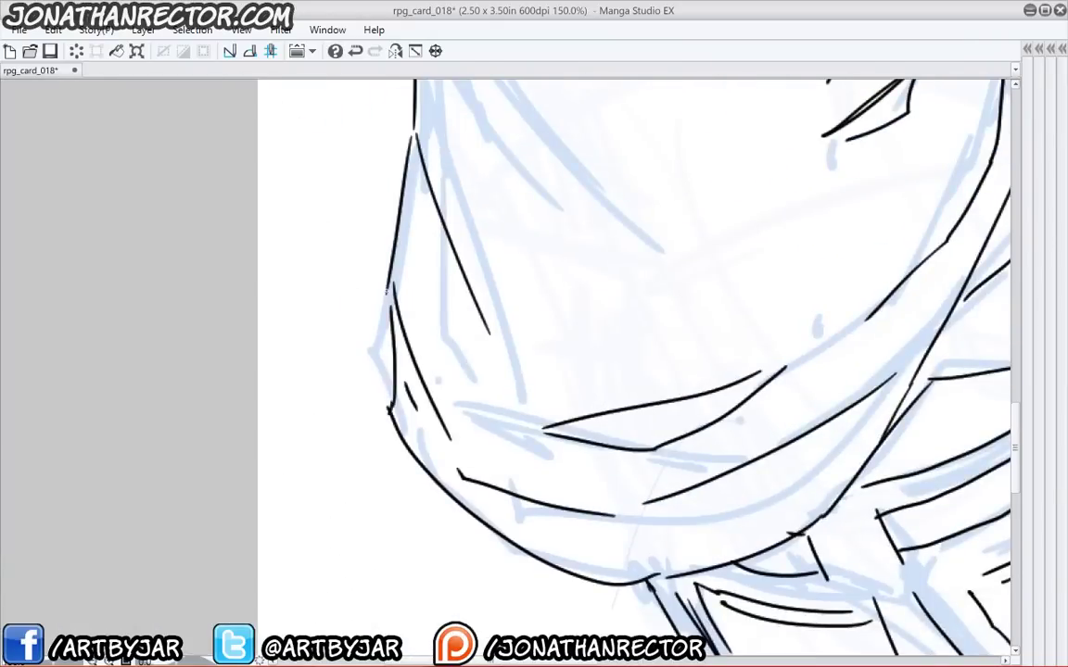
left_click_drag(388, 290, 394, 331)
left_click_drag(390, 309, 404, 489)
left_click_drag(426, 308, 429, 500)
left_click_drag(398, 321, 427, 558)
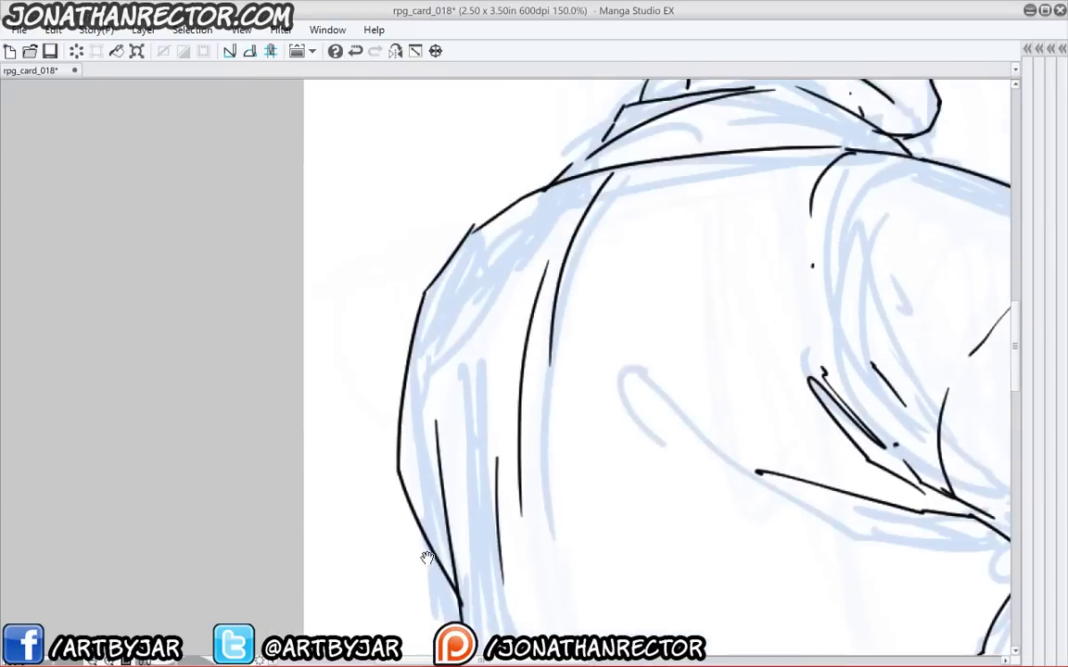
- Close the gaps in the spiky-haired man's shoulder, collar, nape and hair outline
scroll(414, 396, "up", 4)
scroll(415, 395, "left", 1)
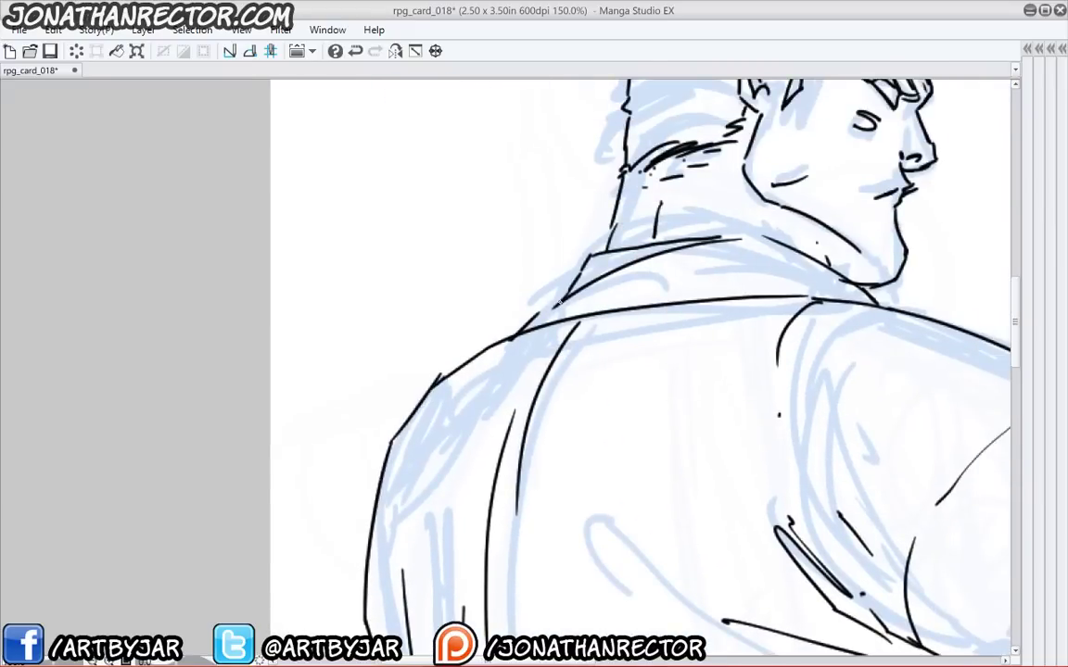
scroll(548, 213, "up", 3)
scroll(549, 213, "right", 1)
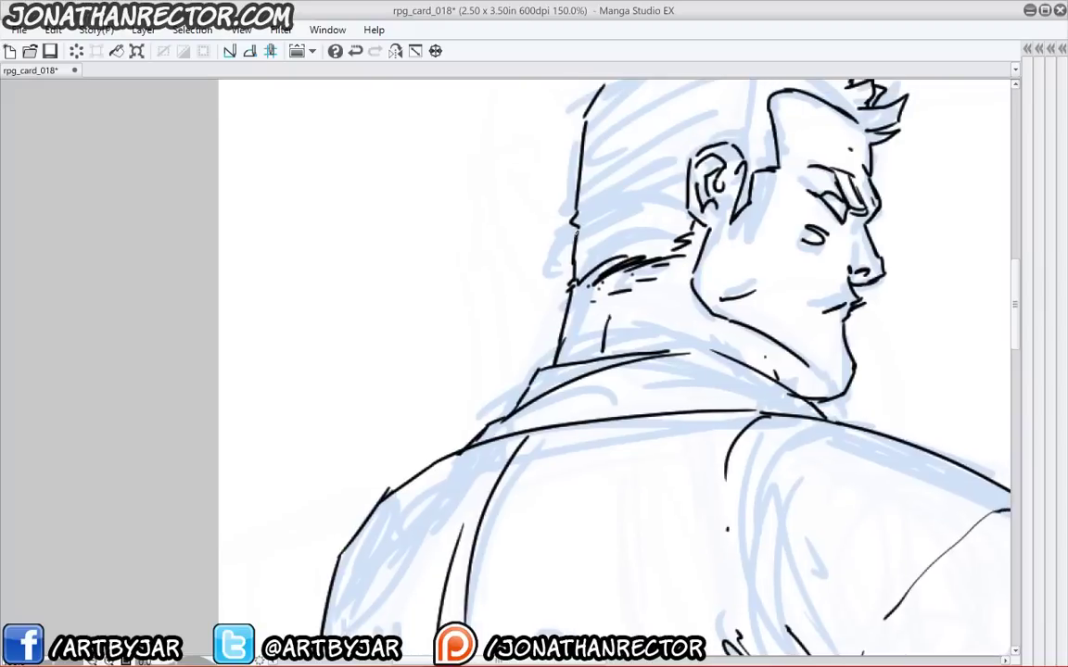
scroll(515, 232, "up", 3)
scroll(515, 232, "right", 1)
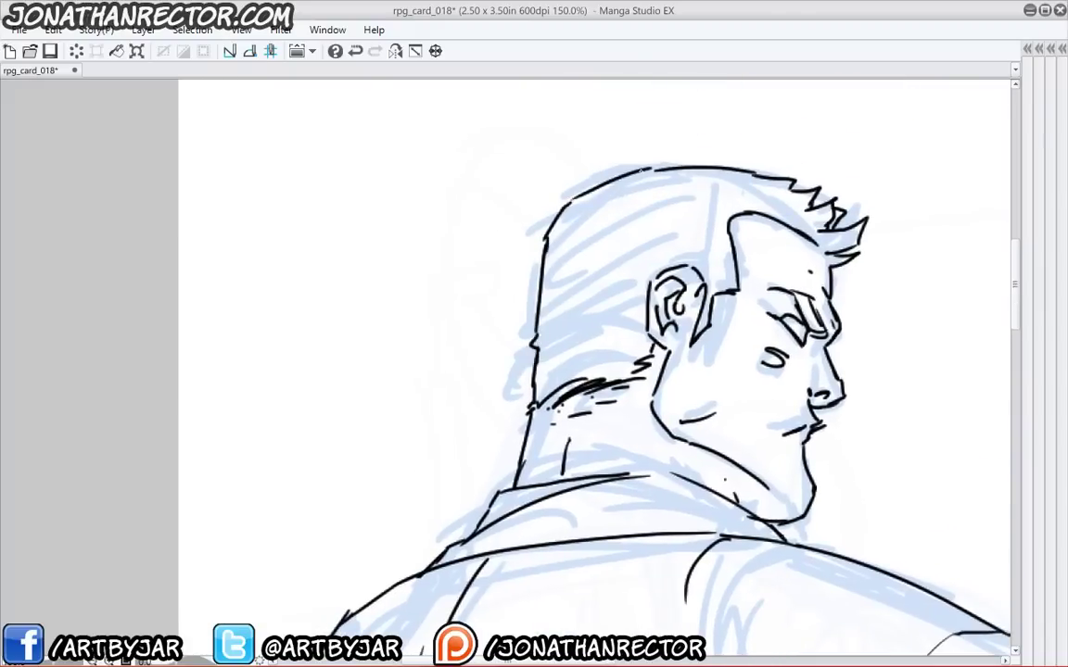
left_click_drag(655, 242, 526, 189)
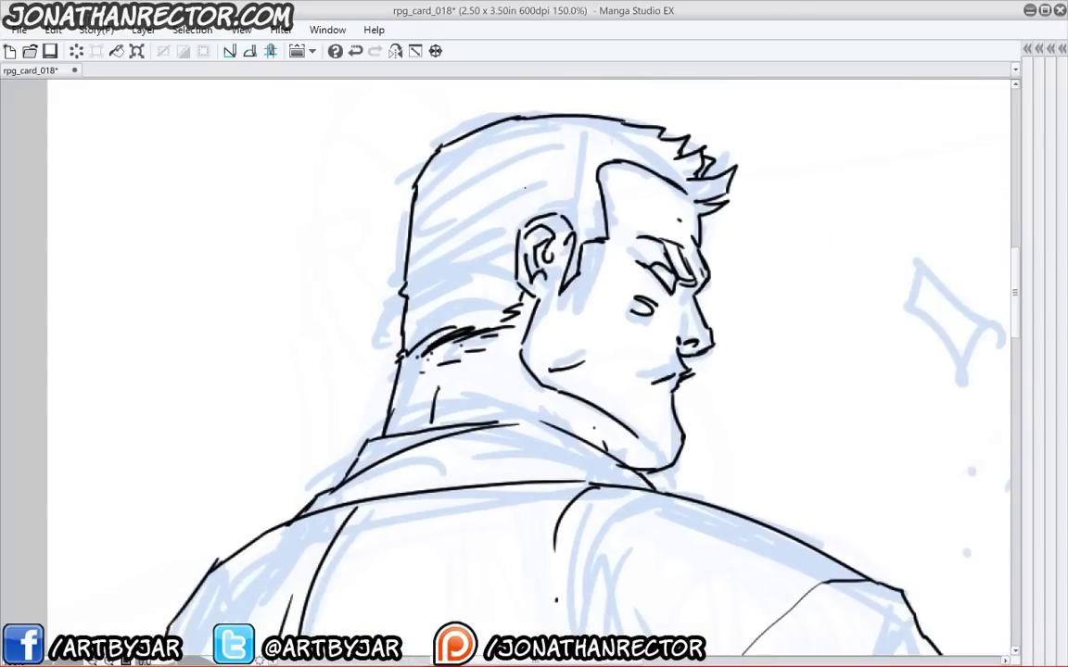
- Merge Layer 4 into the New Lines layer and hide the rough sketch in Folder 2
key("ctrl+minus")
key("ctrl+minus")
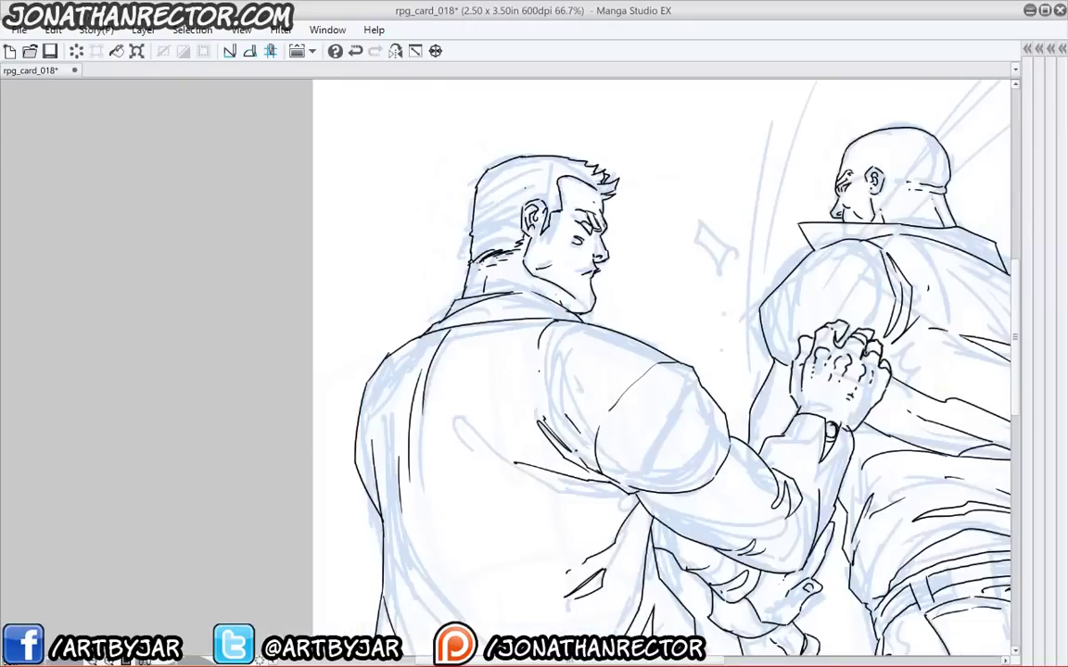
key("ctrl+minus")
key("ctrl+minus")
key("Tab")
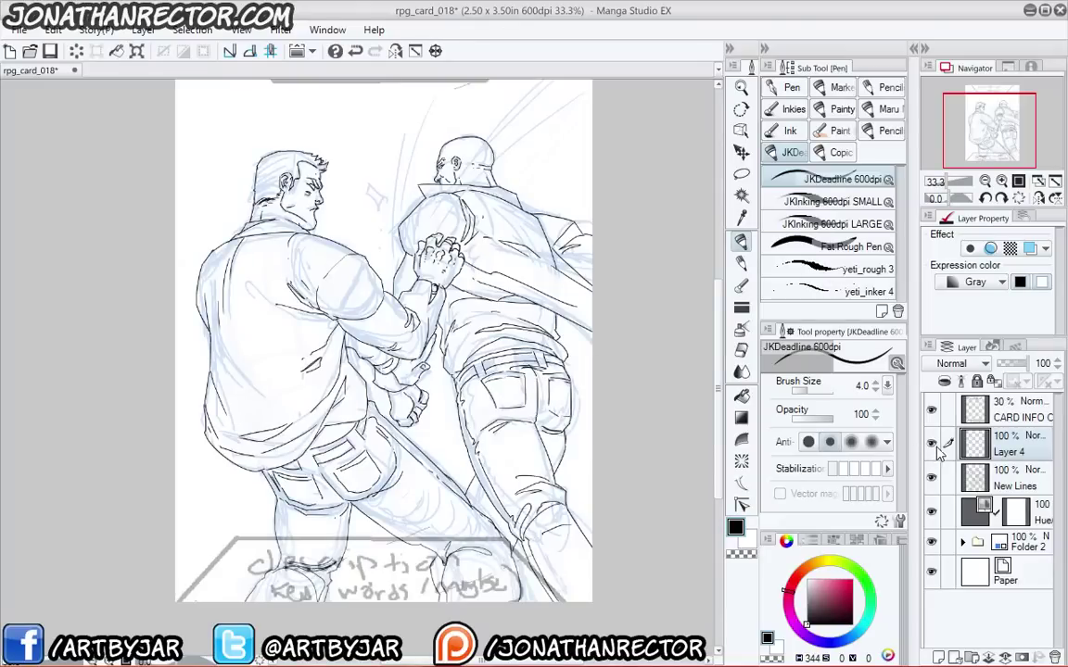
key("ctrl+e")
left_click(933, 445)
left_click(932, 445)
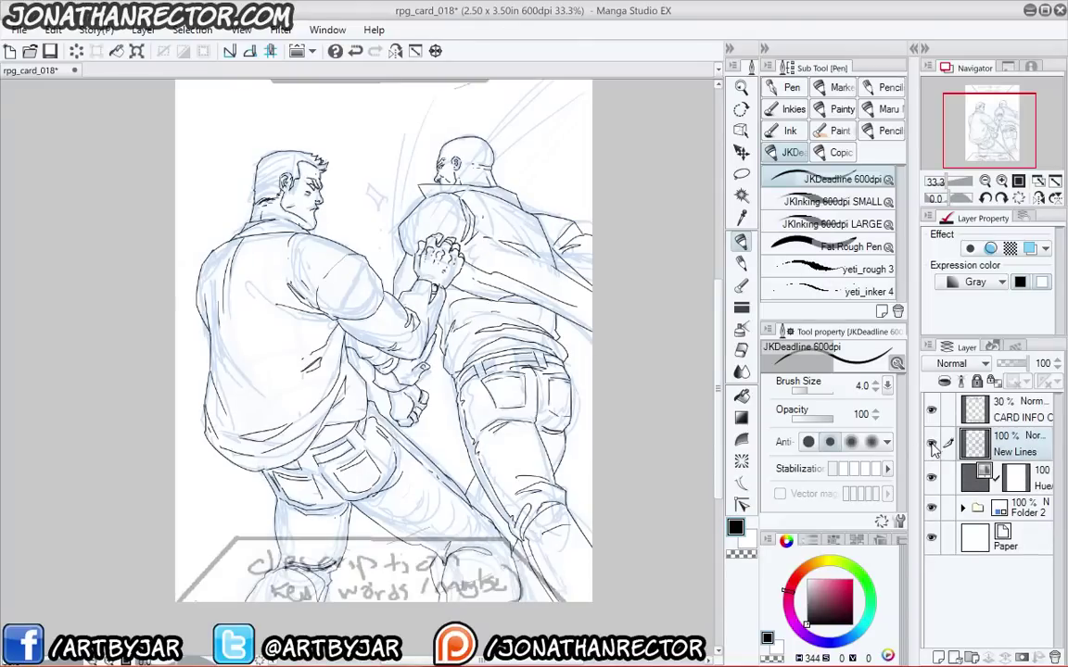
left_click(931, 510)
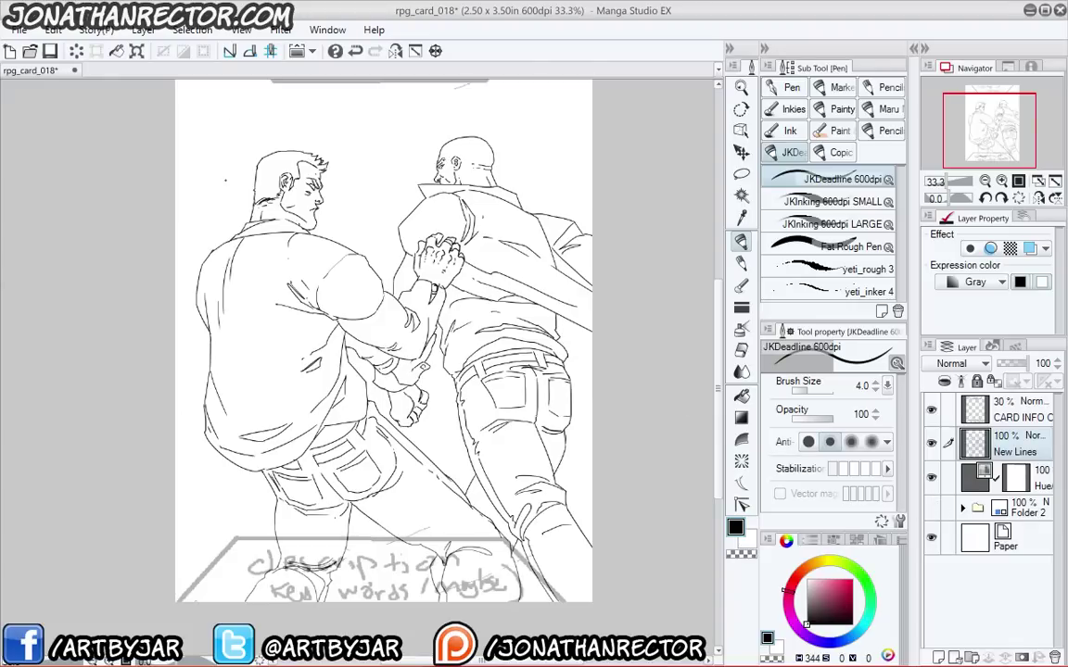
- Select the empty background around both men on the New Lines layer with the Magic wand
key("w")
left_click_drag(226, 181, 235, 224)
left_click(236, 224)
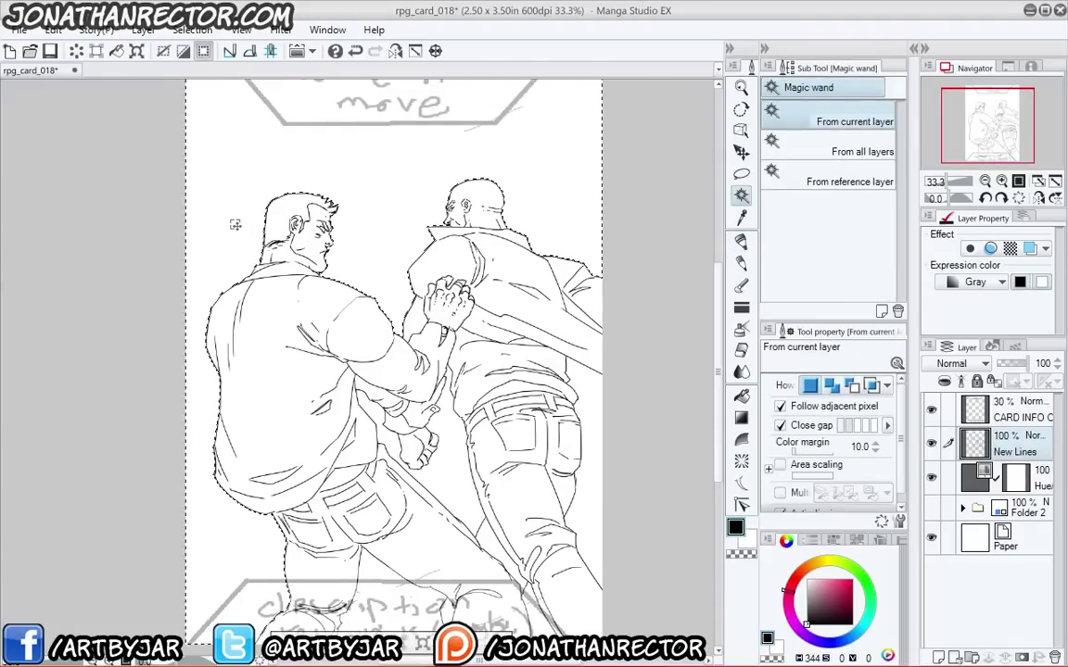
scroll(250, 278, "down", 2)
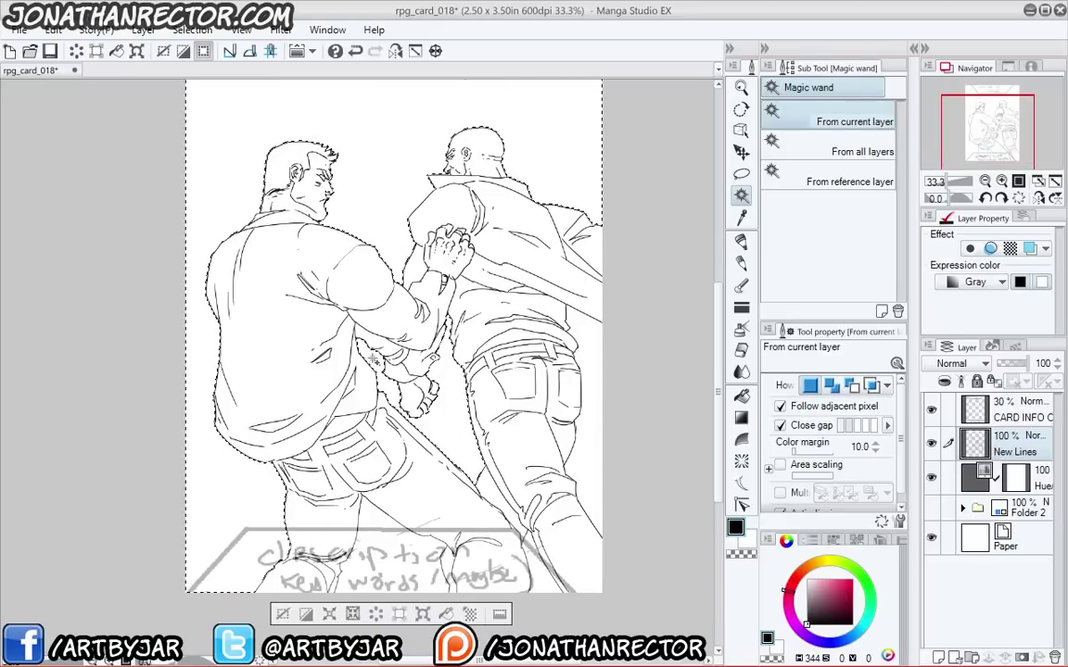
scroll(372, 360, "down", 3)
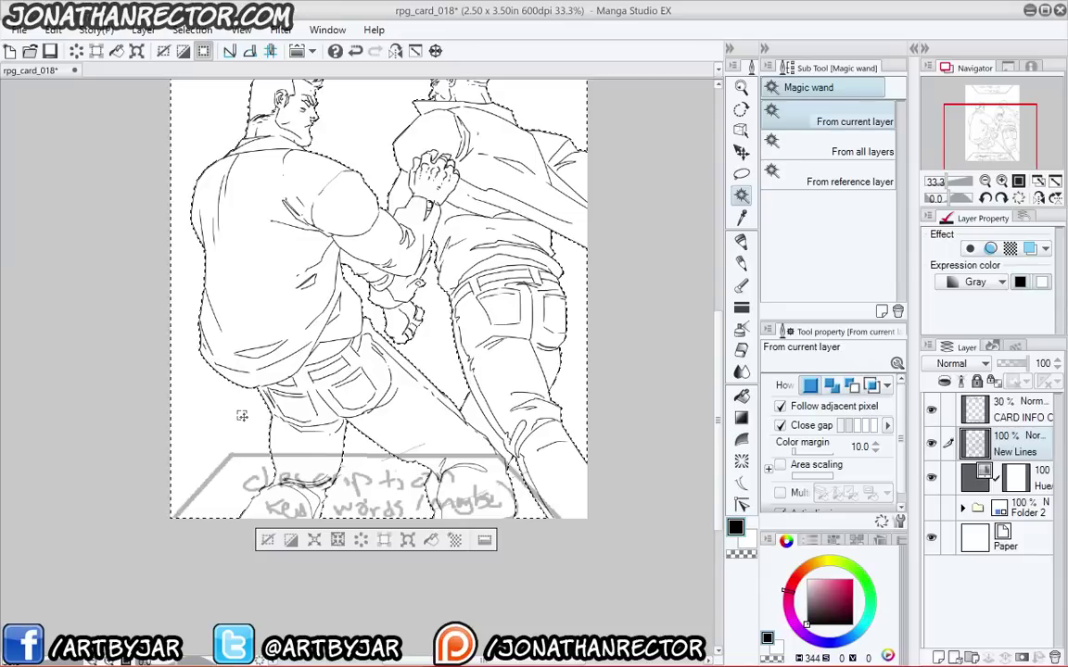
- Run the KO & Contour action on the background selection and set the contour's border thickness to 1.0
key("F1")
left_click(1017, 290)
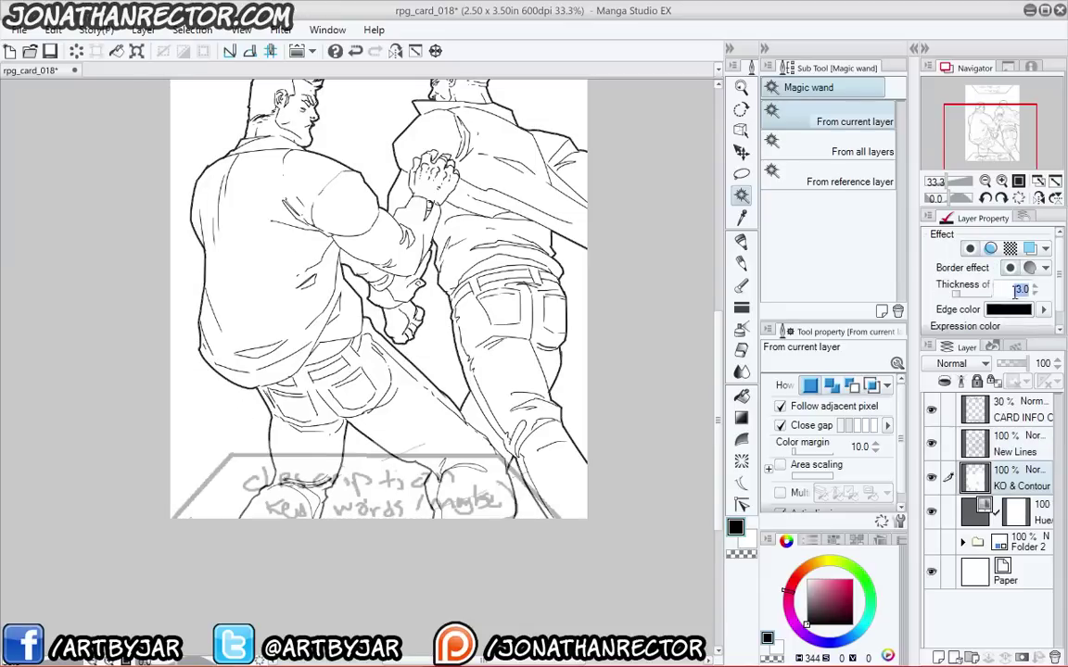
type("1")
key("Return")
left_click_drag(381, 397, 386, 449)
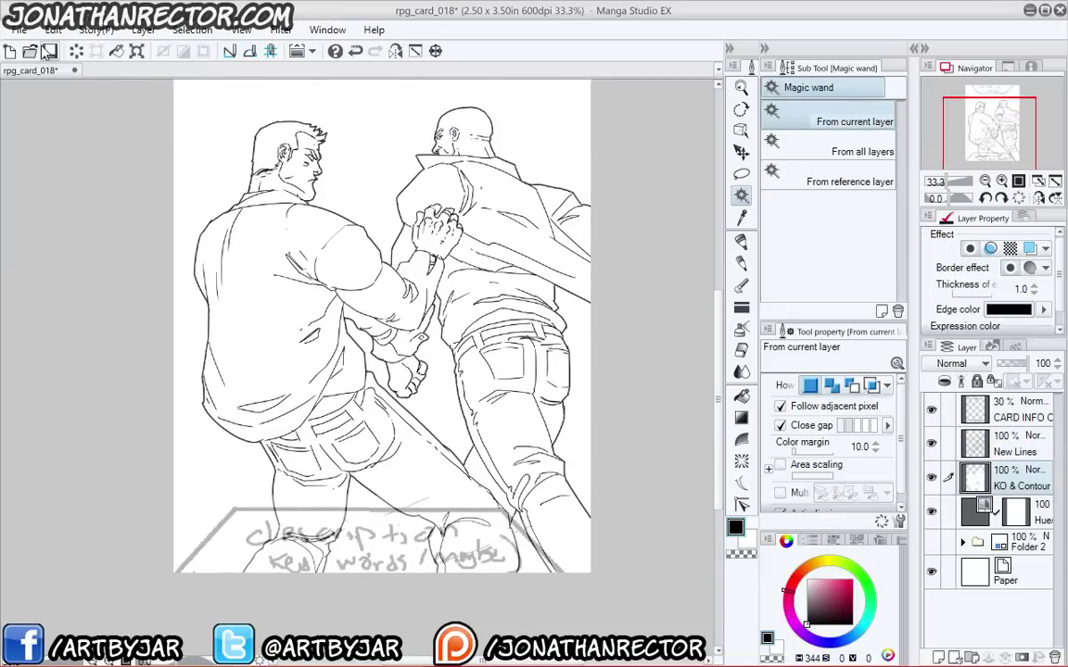
- Save the line art as rpg_card_018 in the project's 5Lines folder
left_click(19, 30)
left_click(46, 141)
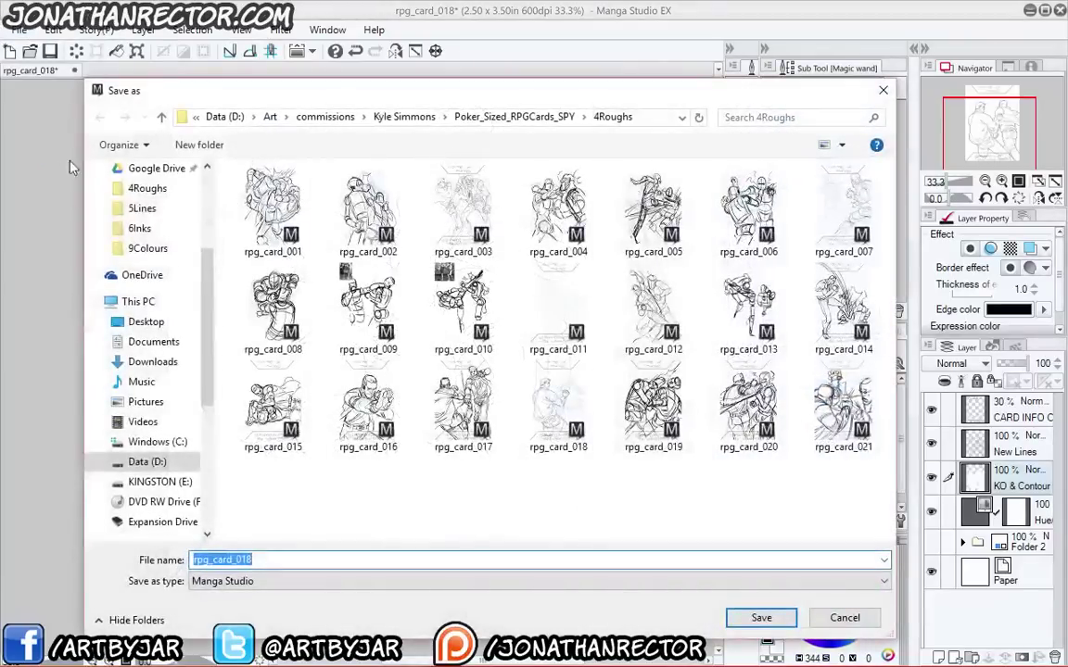
left_click(464, 117)
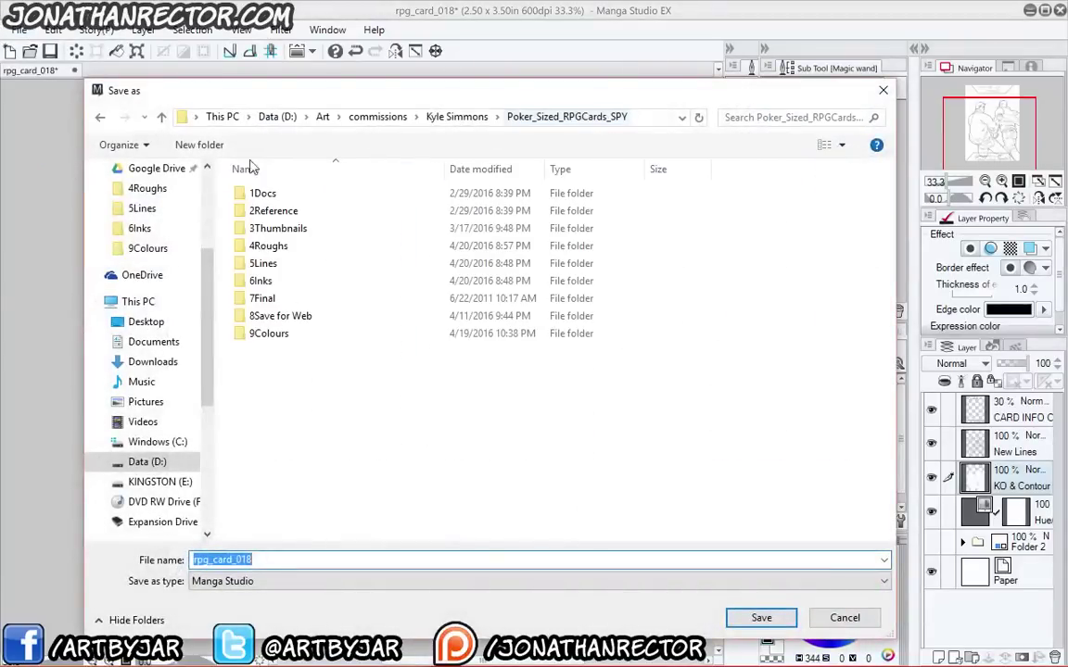
left_click(263, 263)
left_click(756, 618)
left_click(746, 618)
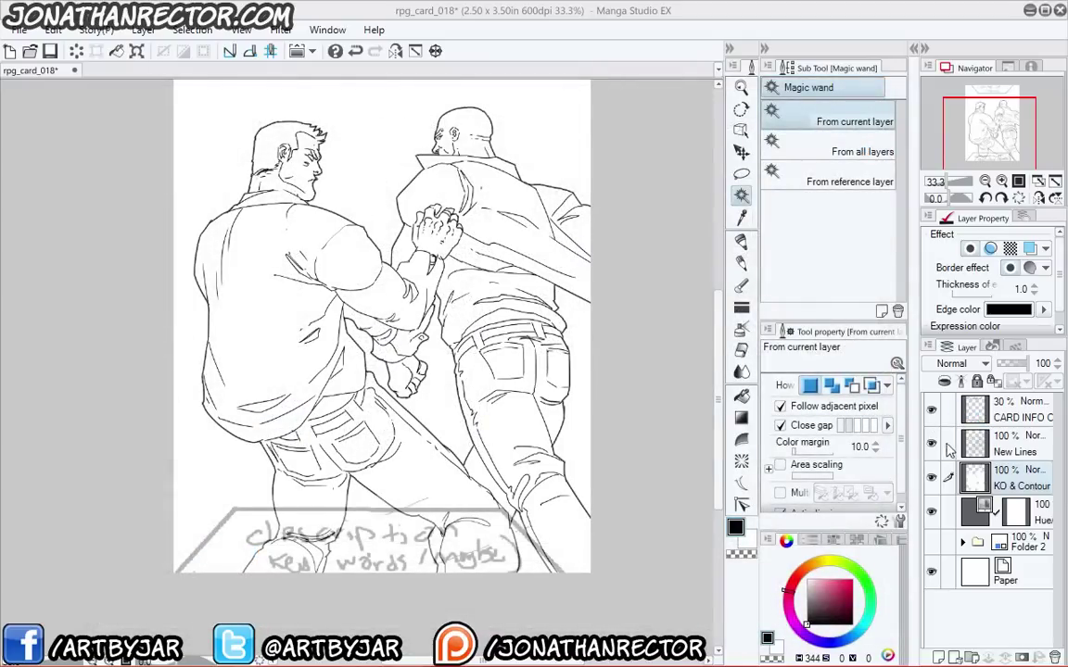
- Merge all layers from New Lines down to Paper into one layer, keeping the CARD INFO layer separate and visible
left_click(931, 410)
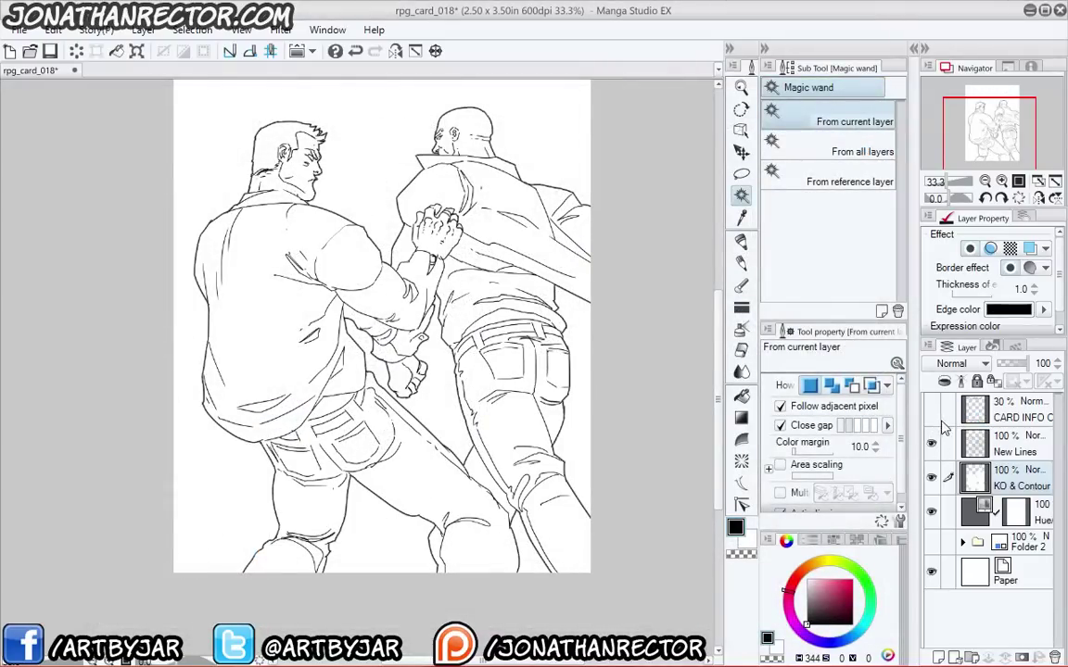
left_click(931, 410)
left_click(1012, 445)
left_click(1004, 568, "shift")
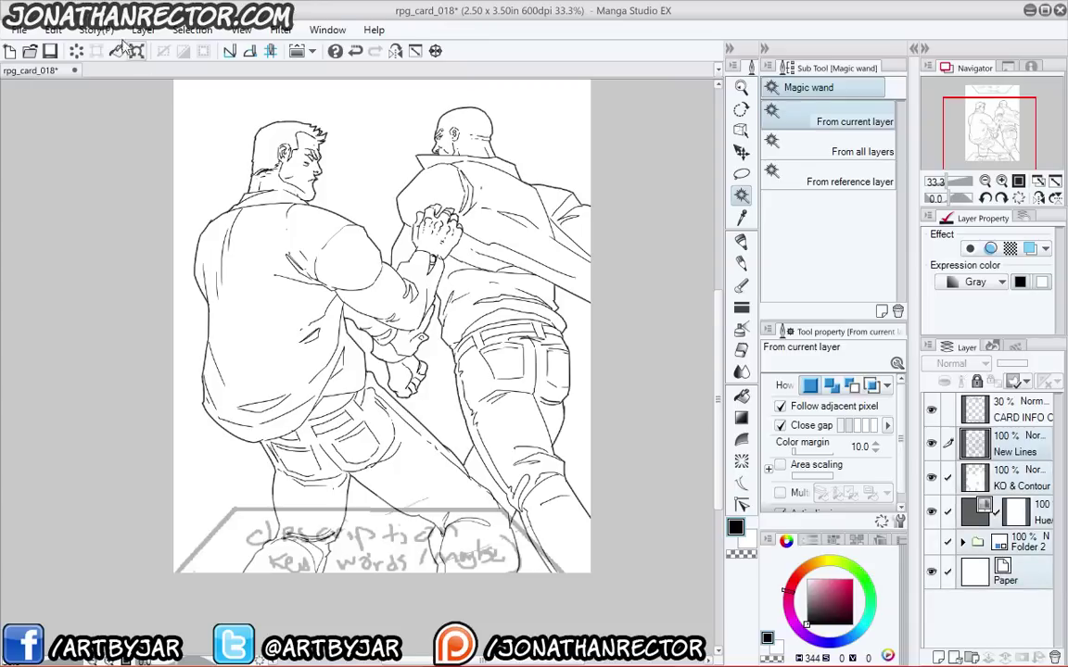
left_click(142, 30)
left_click(186, 366)
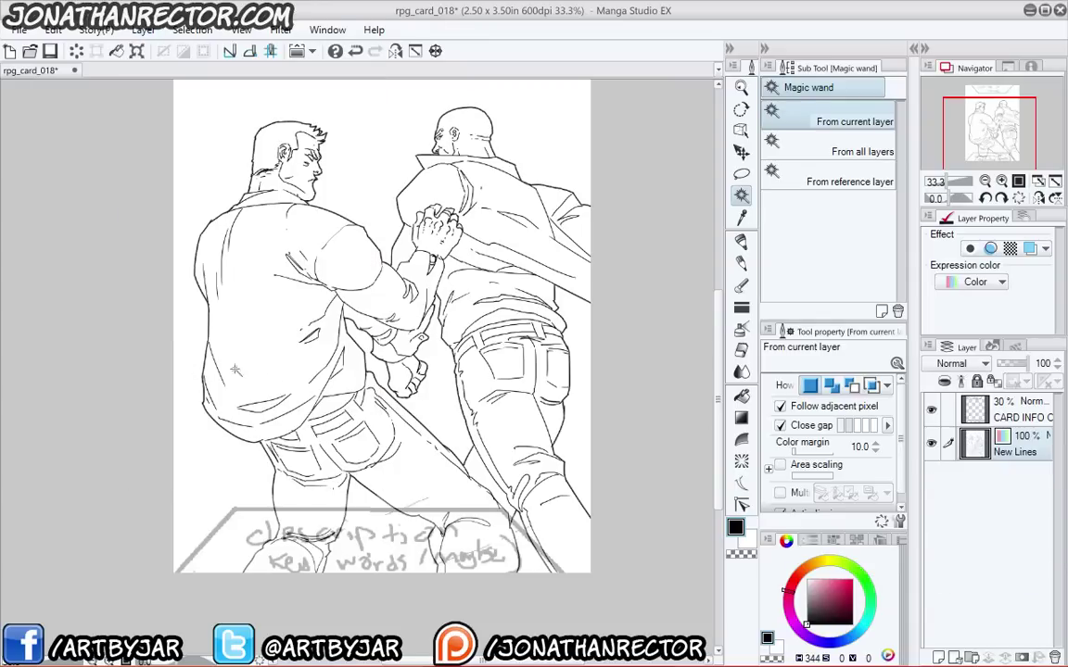
- Create a layer folder named inks above New Lines and add a new raster layer inside it
left_click(971, 657)
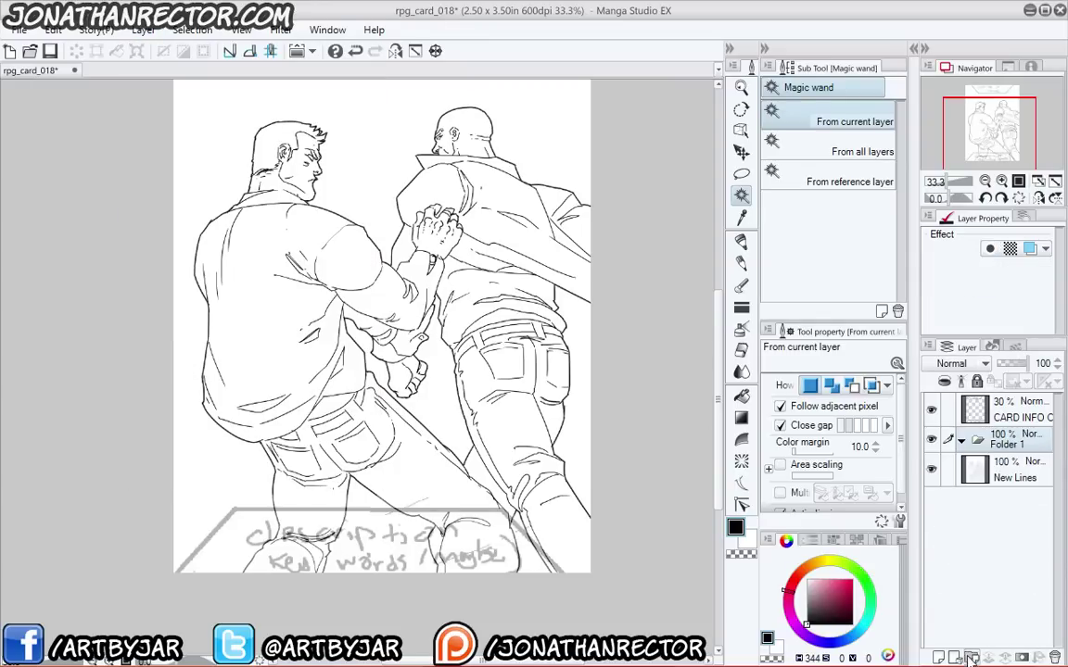
double_click(1006, 444)
type("inks")
key("Return")
key("ctrl+shift+n")
- Save the prepared document as rpg_card_018 in the project's 6Inks folder
left_click(18, 29)
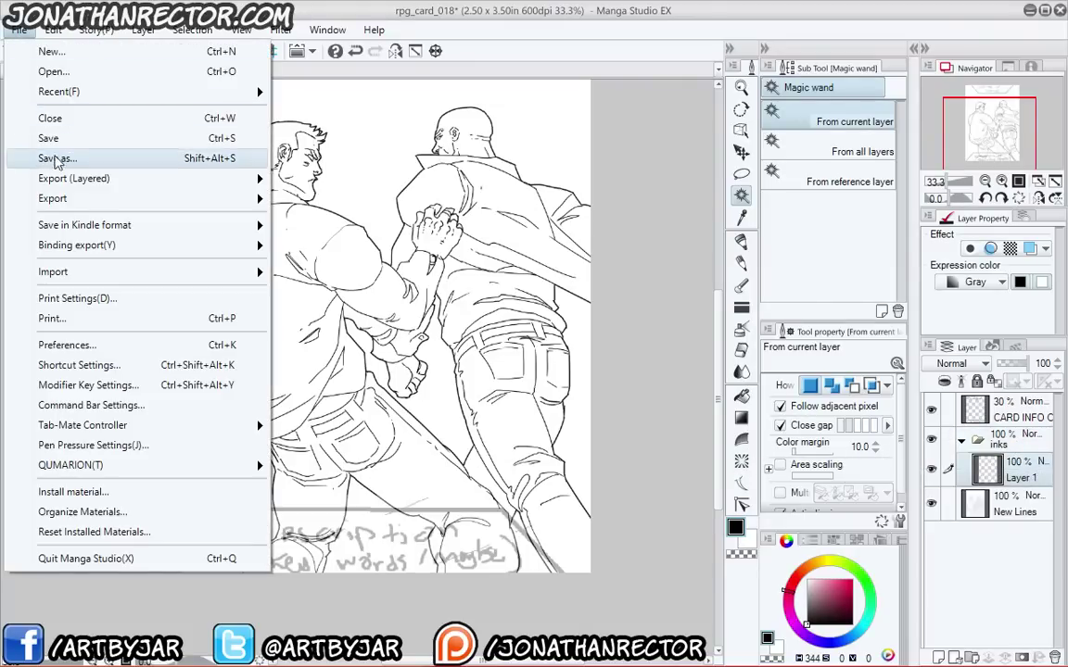
left_click(55, 158)
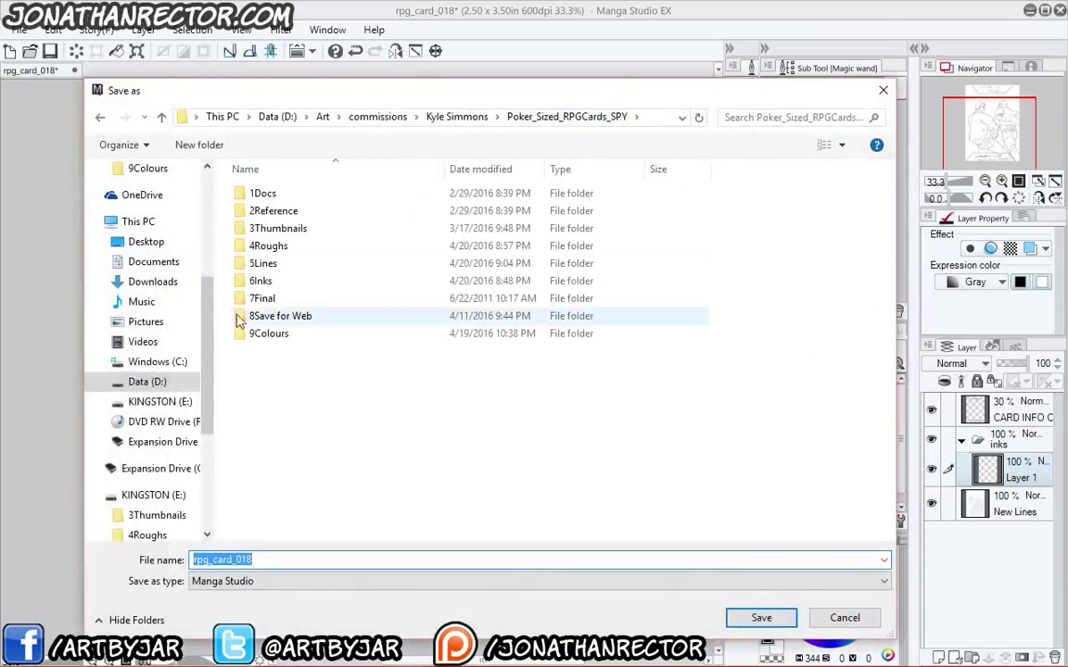
double_click(255, 280)
key("Return")
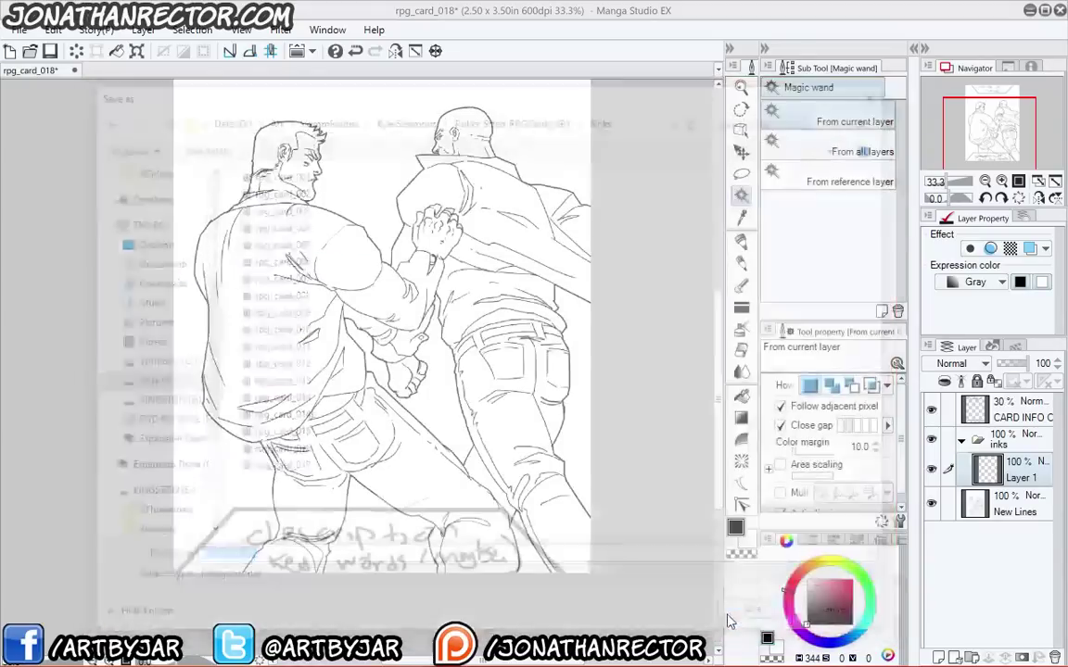
- Open the inked card rpg_card_007 from the 6Inks folder as a reference
scroll(200, 364, "up", 3)
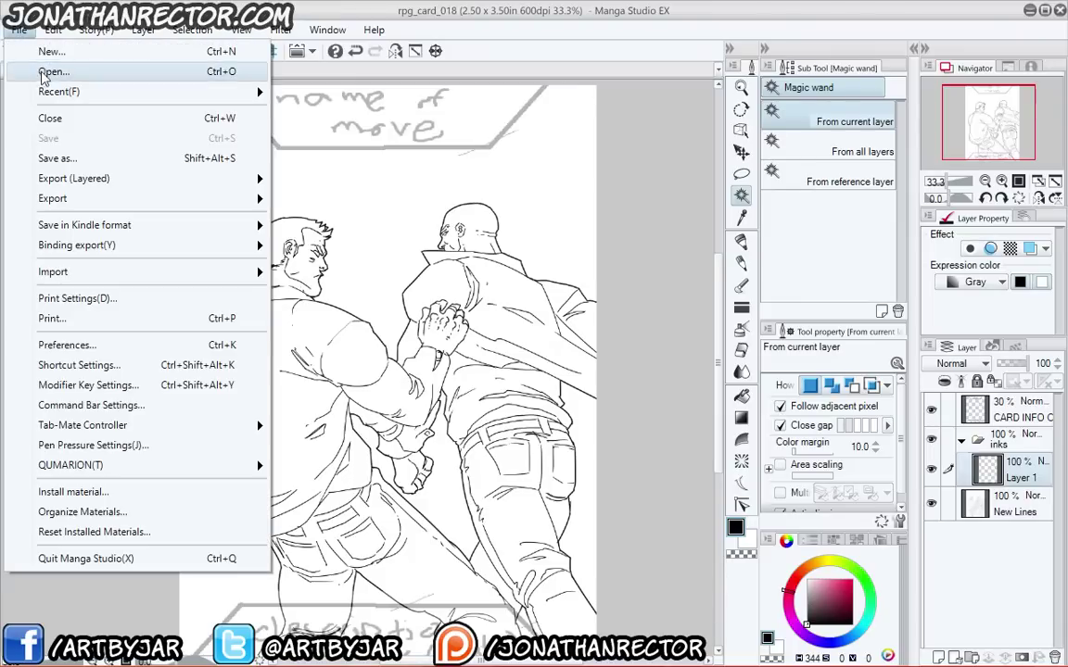
left_click(39, 72)
left_click(472, 116)
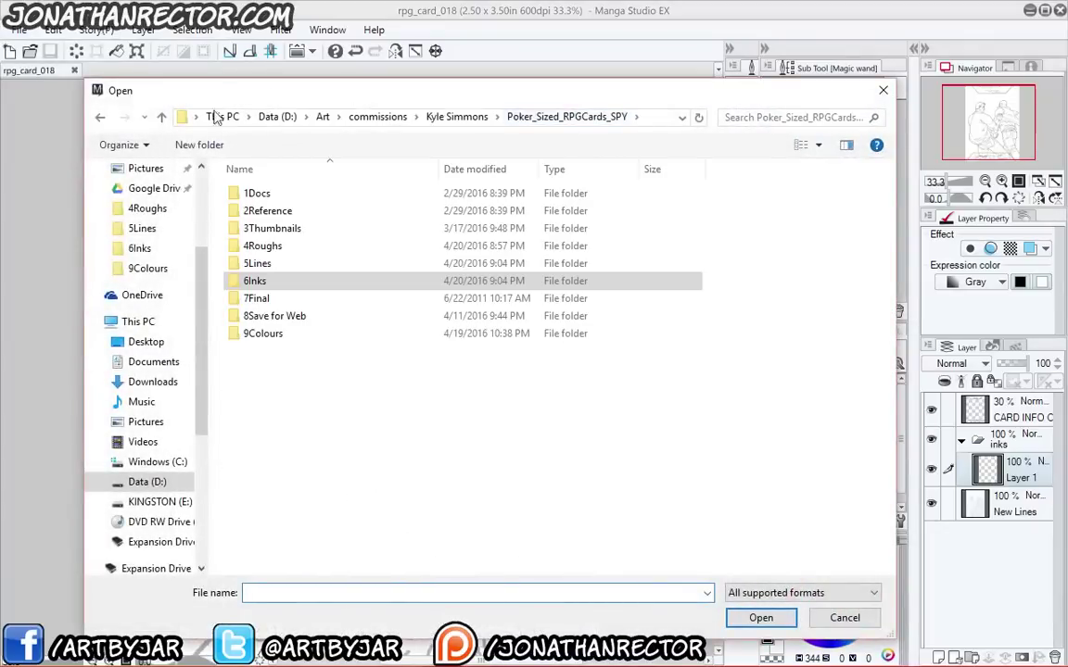
double_click(252, 281)
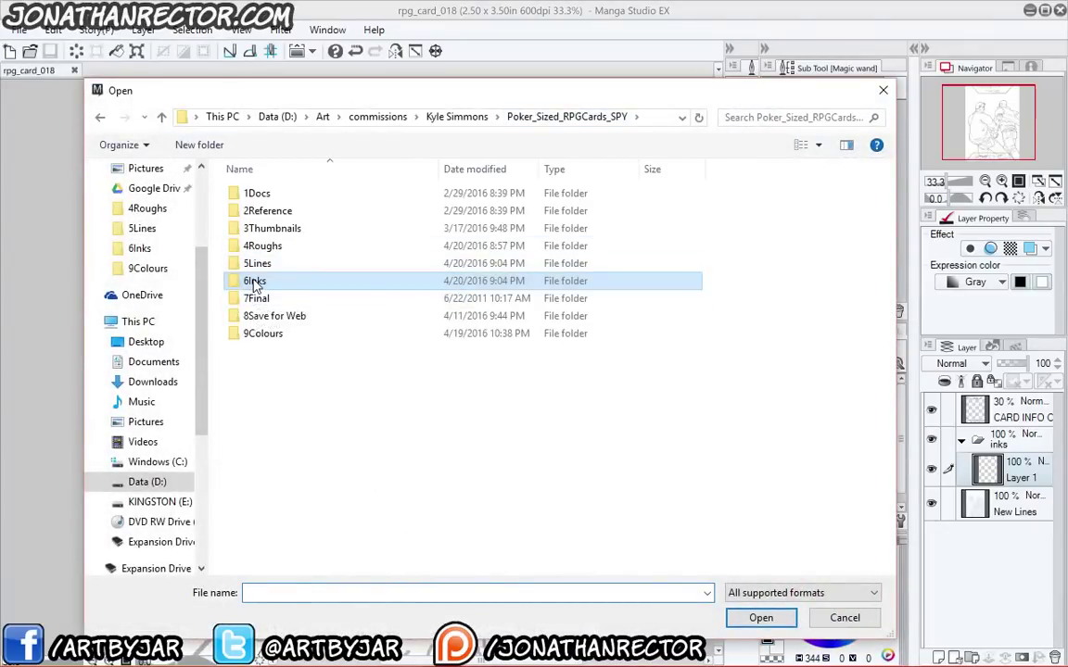
left_click(253, 278)
double_click(253, 281)
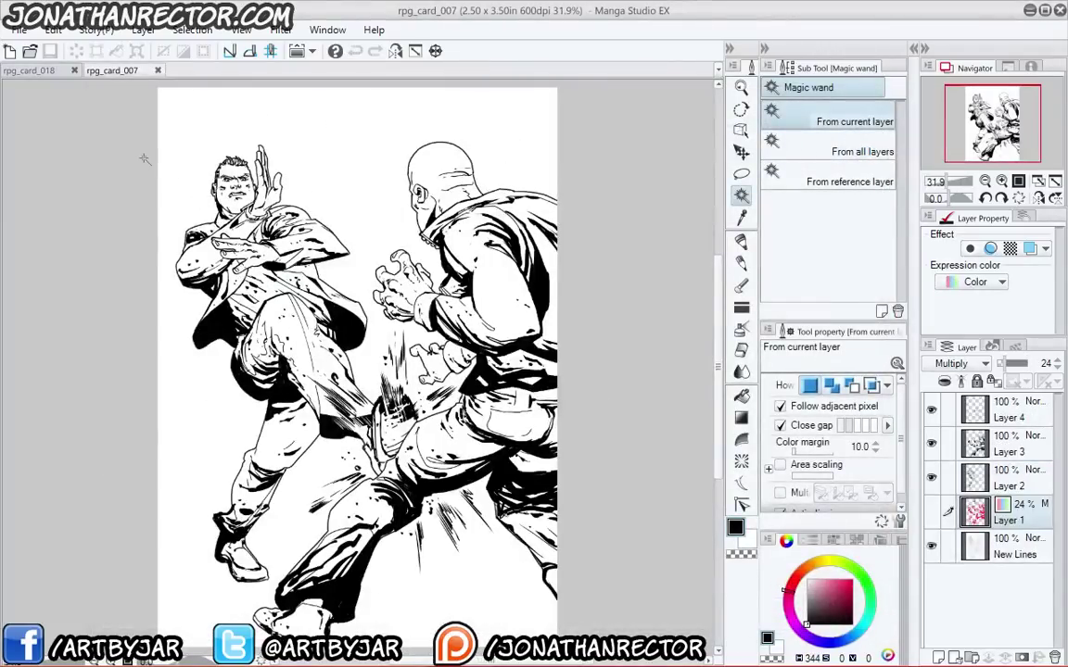
- Compare the line art, pink shadow guide and finished inks of rpg_card_007 by toggling Layers 1 to 3, and inspect the inks up close
scroll(143, 159, "up", 1)
left_click_drag(932, 445, 932, 477)
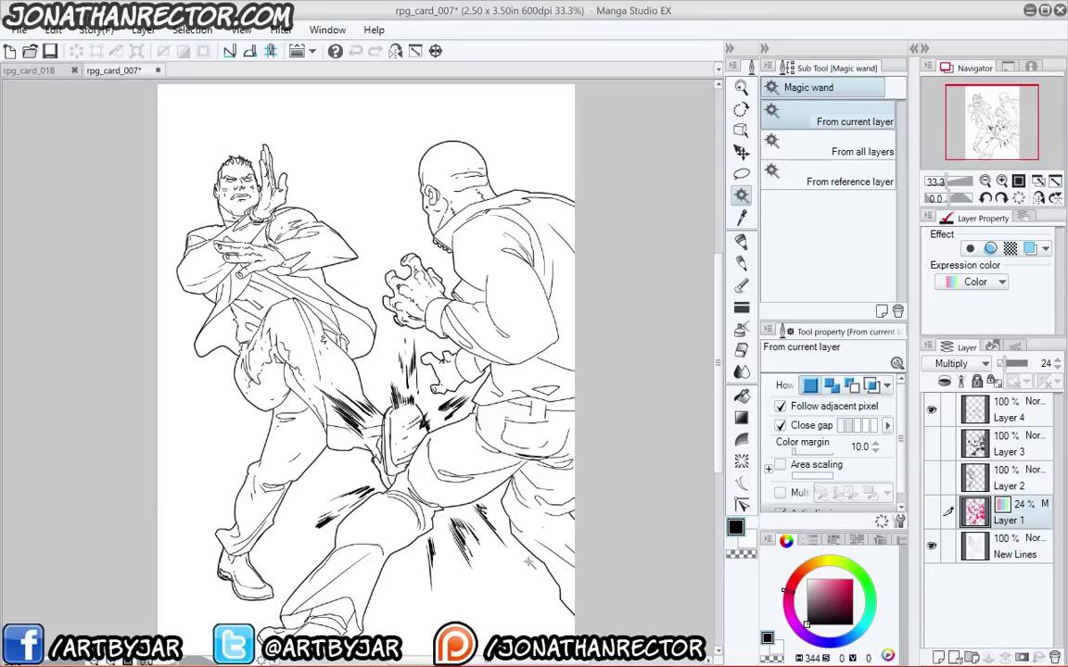
left_click(932, 512)
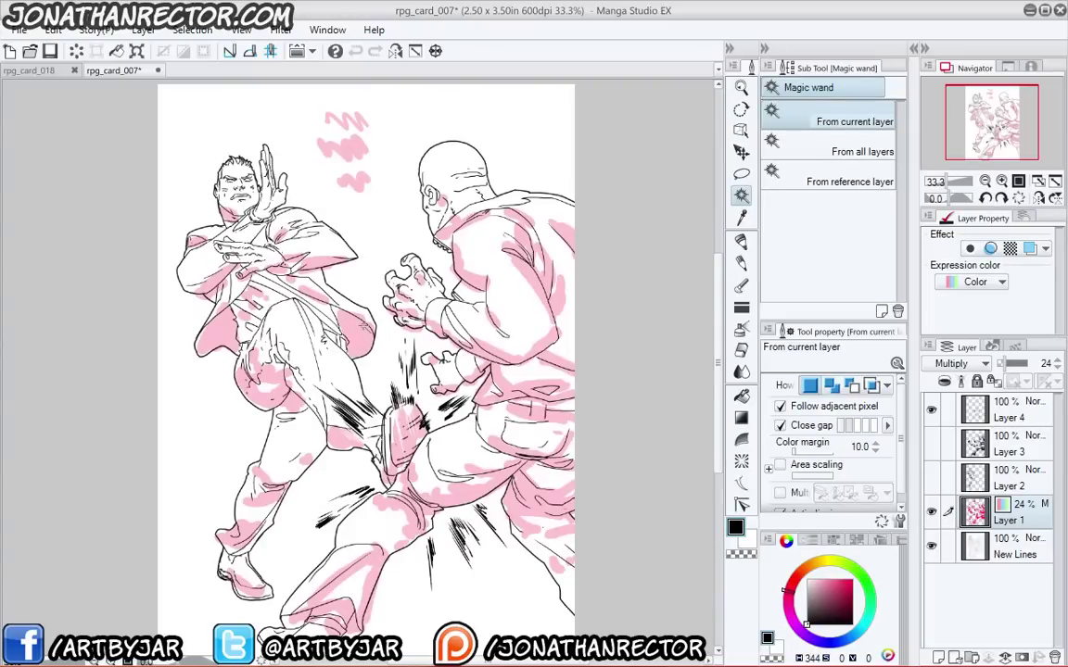
left_click(932, 477)
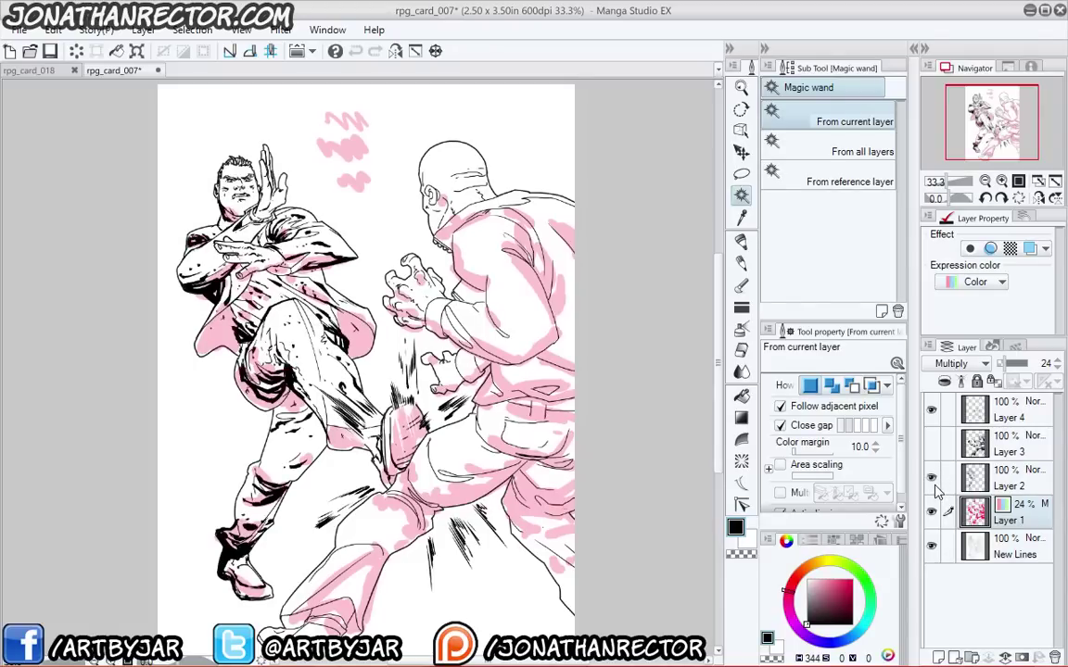
left_click(931, 443)
left_click(932, 512)
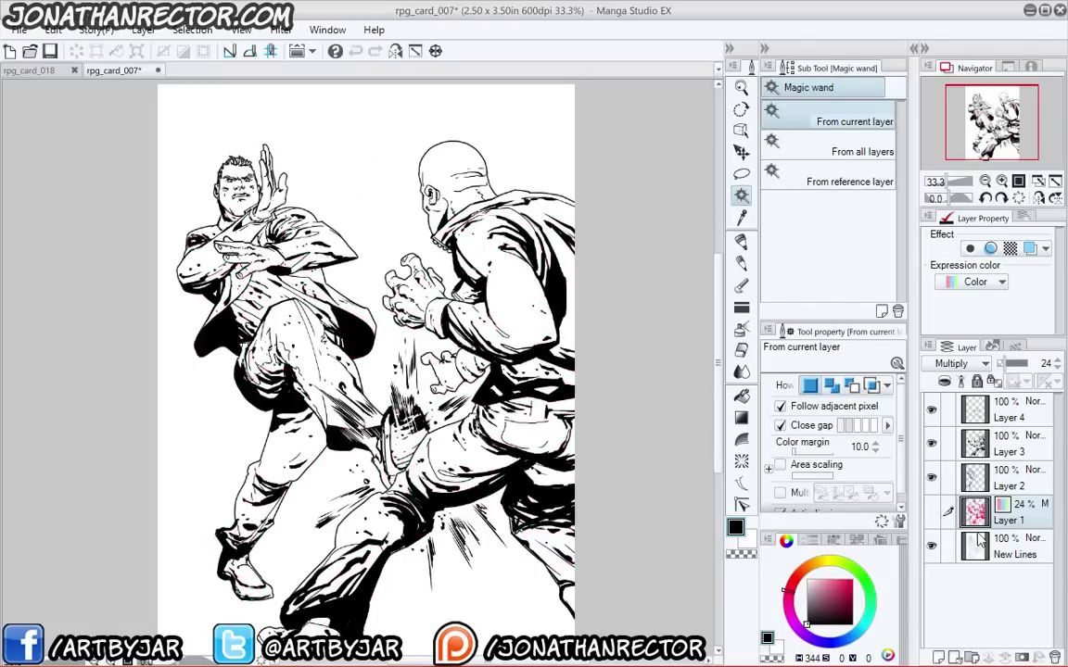
key("ctrl+plus")
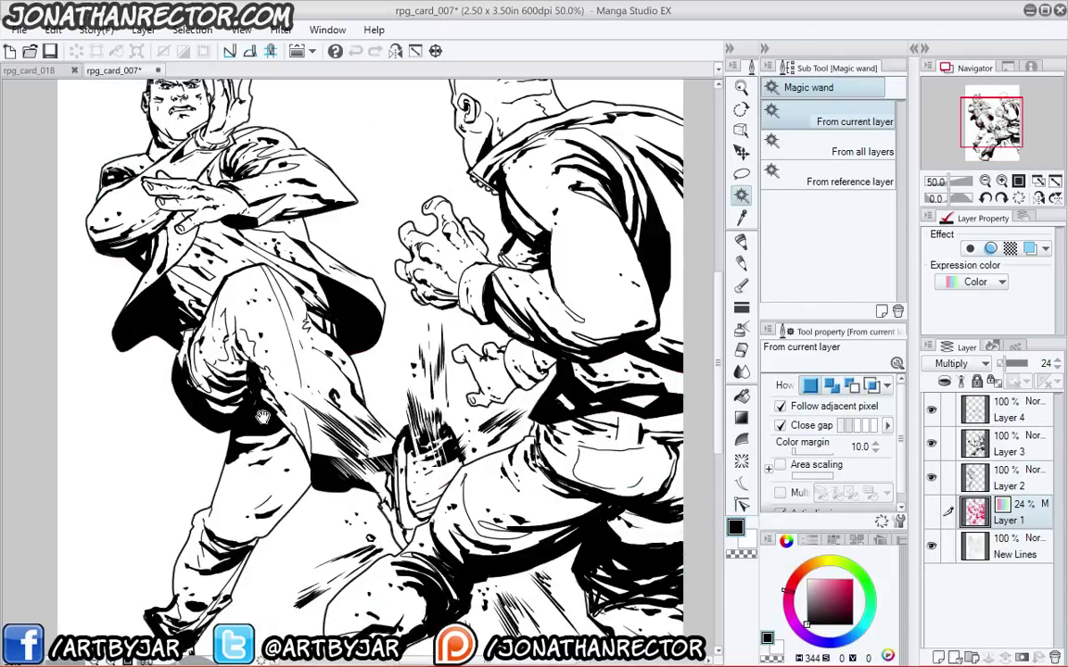
left_click_drag(265, 413, 288, 545)
left_click_drag(262, 448, 247, 330)
- Open the inked cards rpg_card_004 and rpg_card_002 from the 6Inks folder
left_click(18, 29)
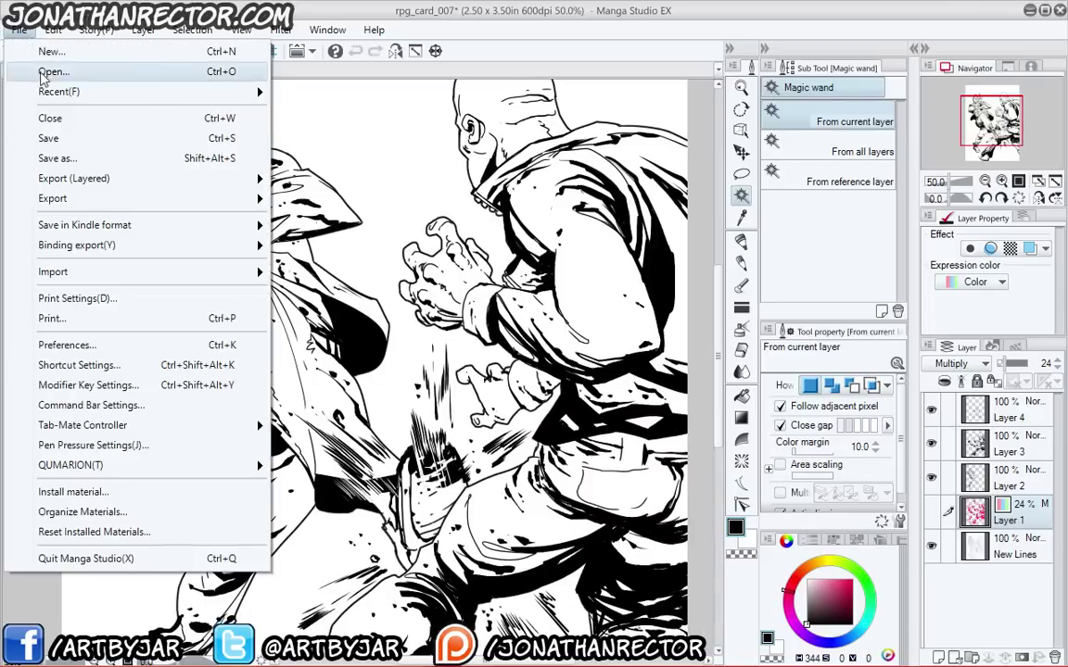
left_click(51, 72)
double_click(270, 225)
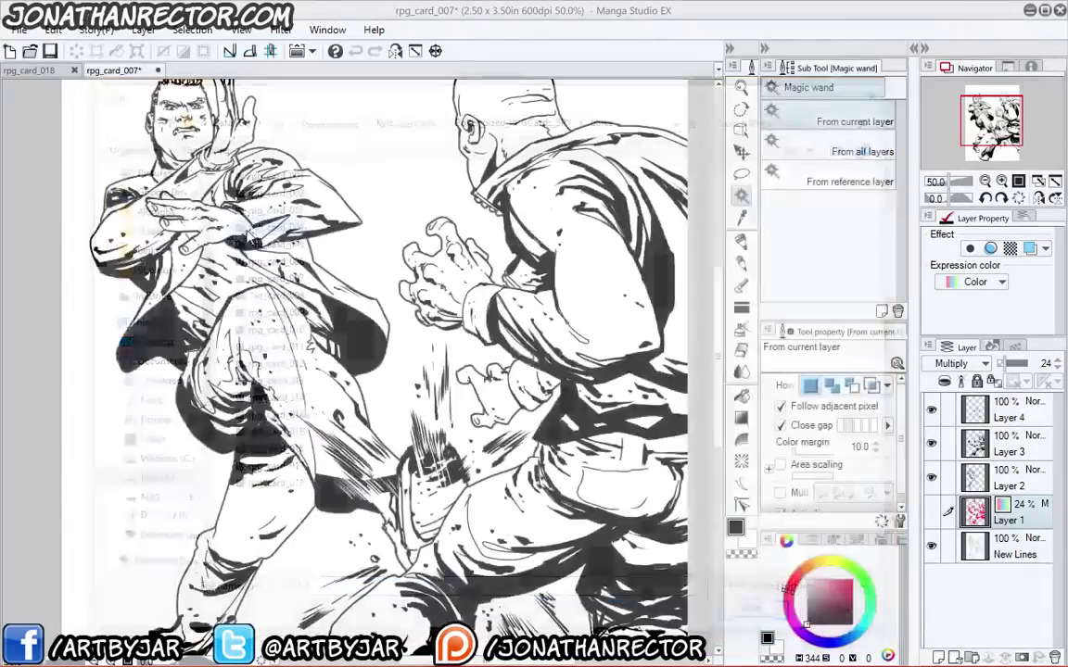
left_click(19, 30)
left_click(39, 74)
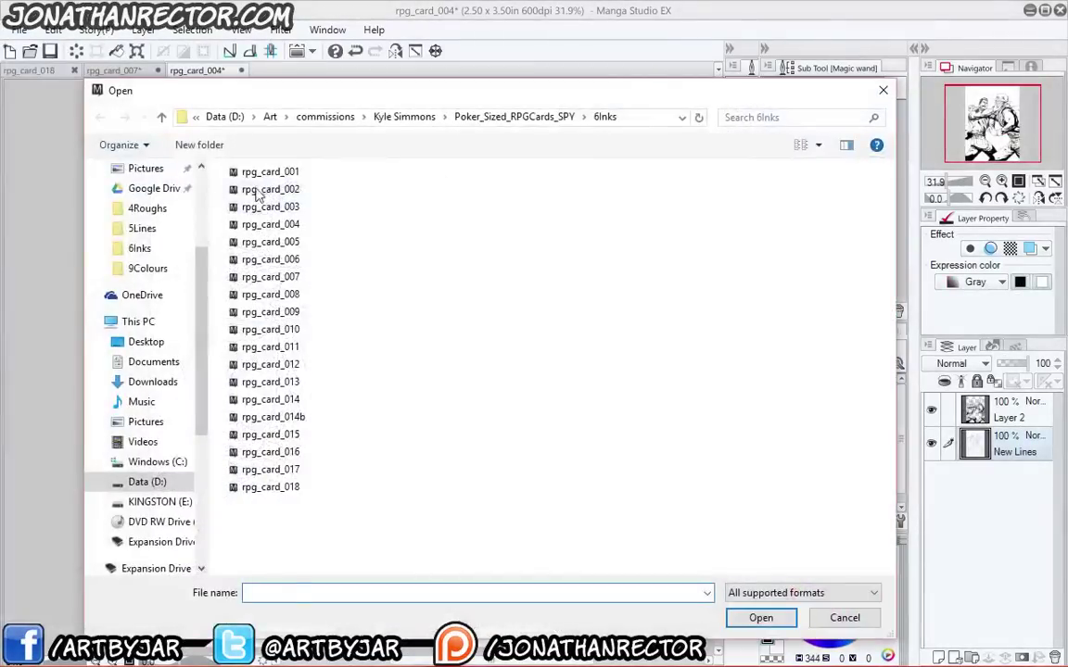
key("Escape")
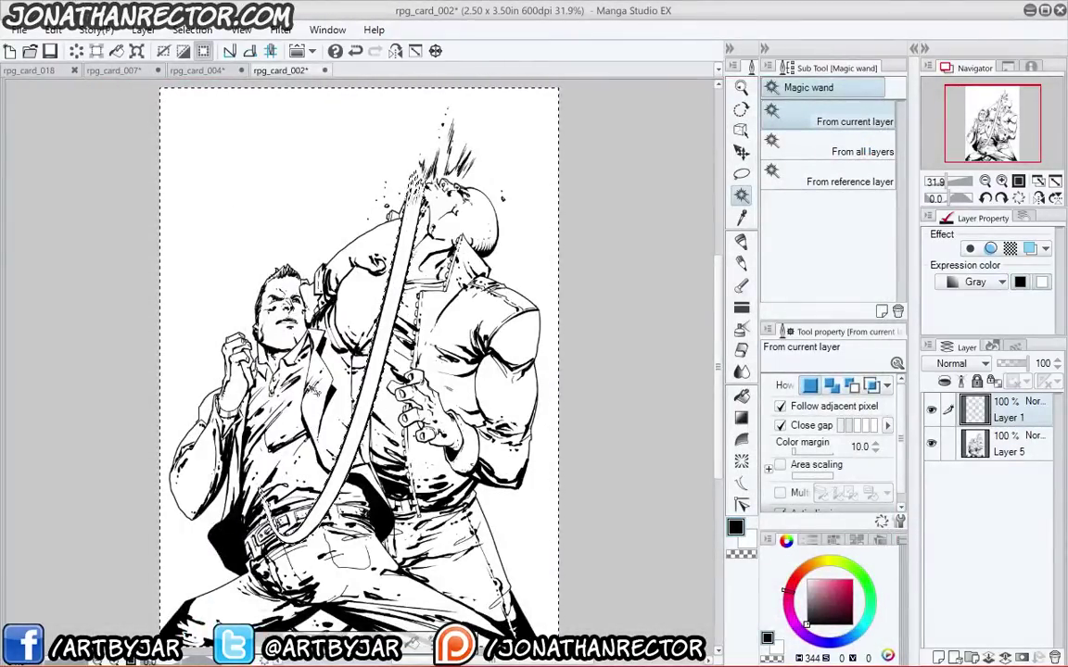
- Clear the selection in rpg_card_002 and examine the inked shadows and textures on both figures
key("ctrl+d")
scroll(311, 384, "up", 1)
left_click_drag(311, 383, 317, 376)
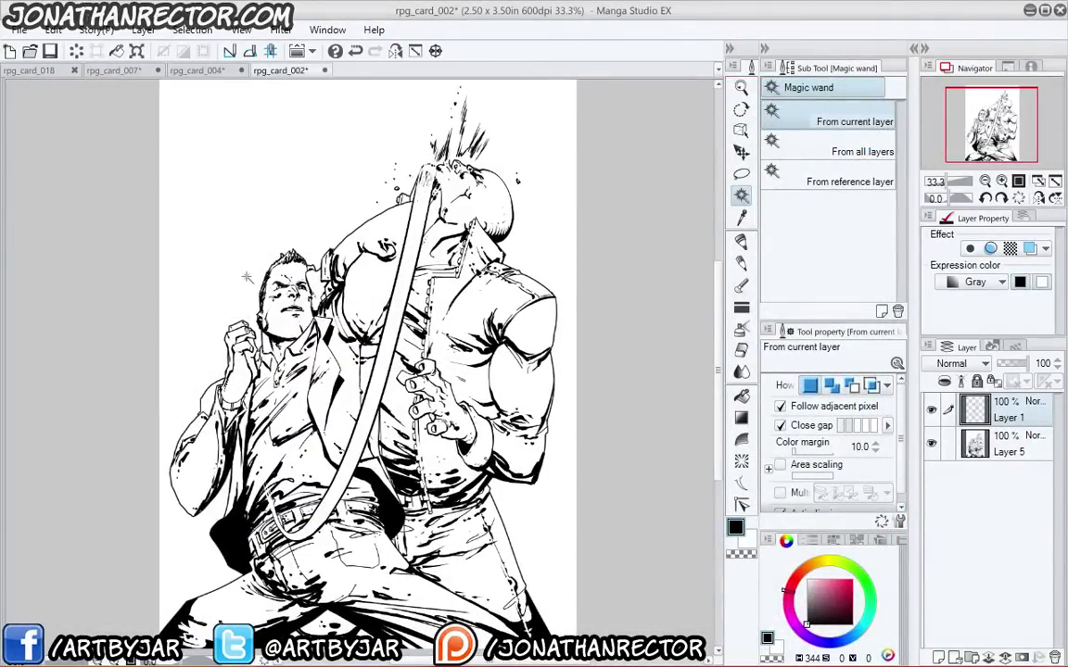
scroll(247, 278, "up", 1)
left_click_drag(287, 416, 306, 402)
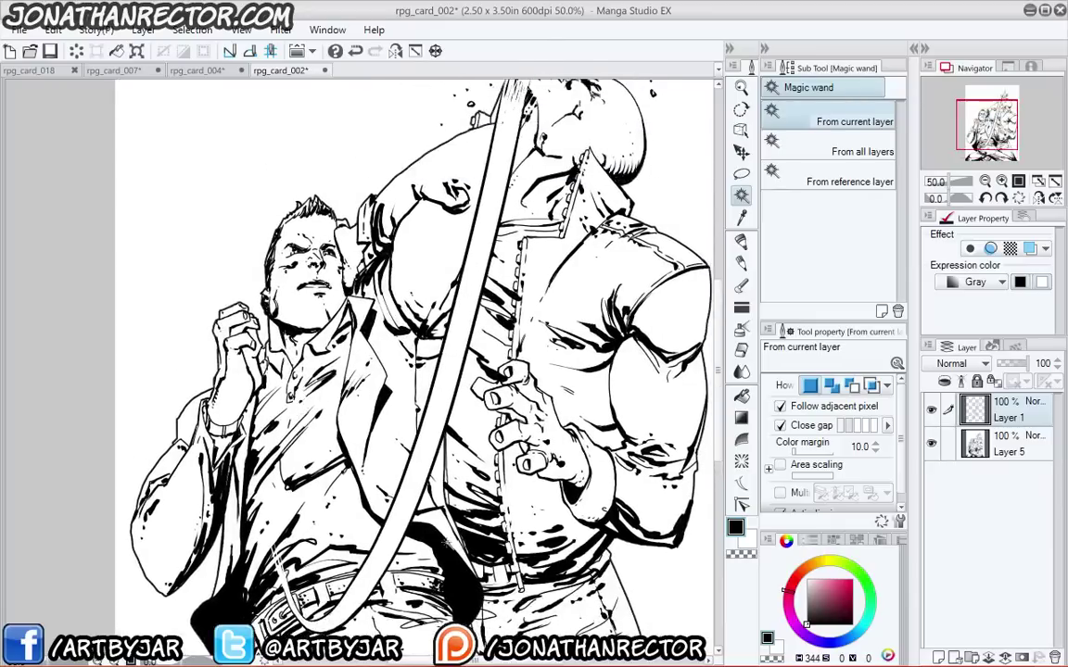